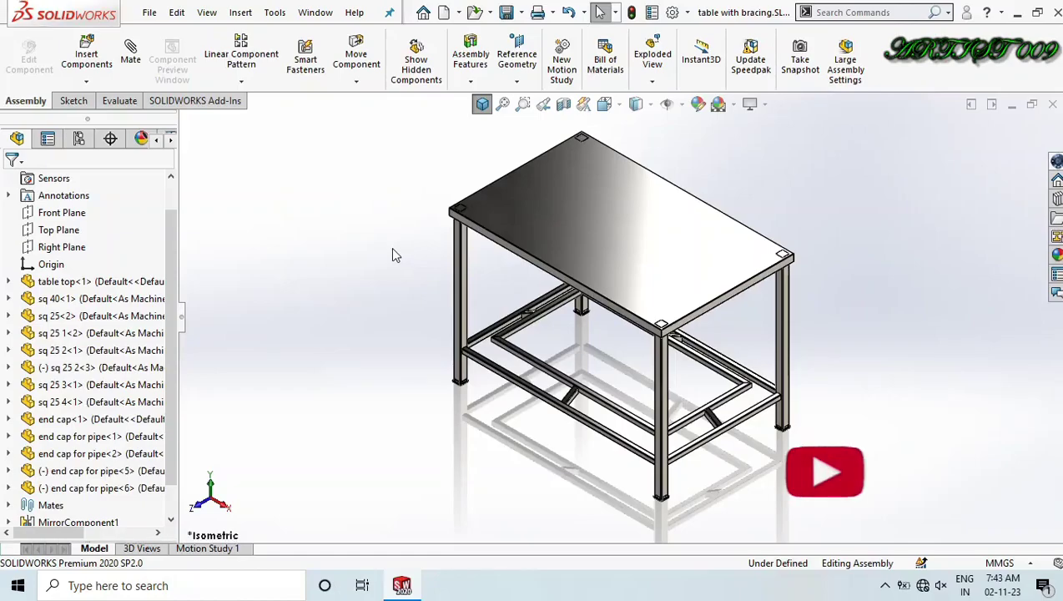
# Examine the finished table assembly with bracing from several angles, including the tabletop, legs and lower frame.
pyautogui.scroll(-1, 728, 293)
pyautogui.scroll(2, 723, 289)
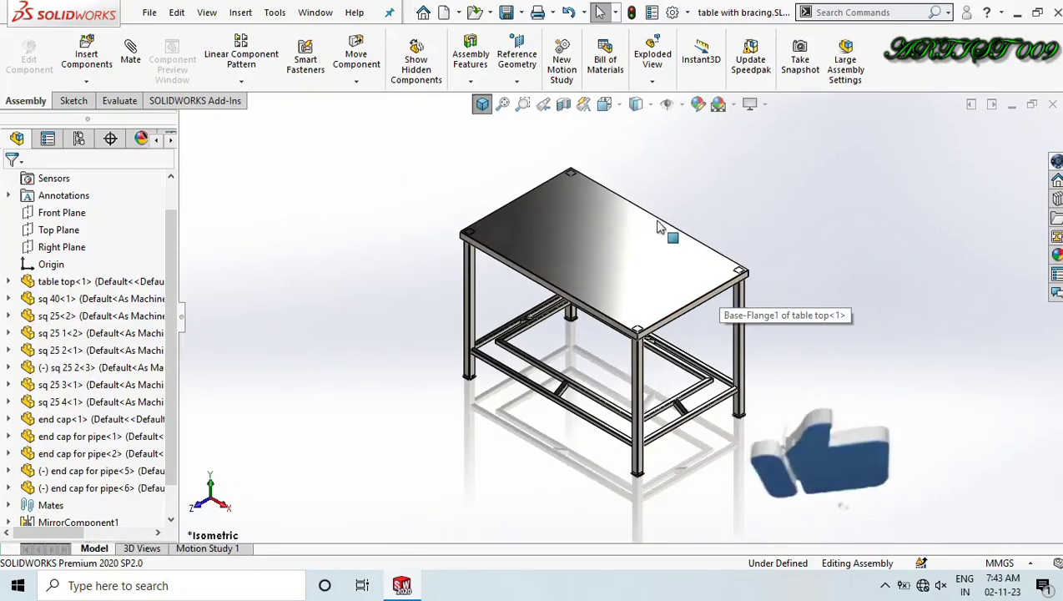
pyautogui.scroll(-2, 605, 351)
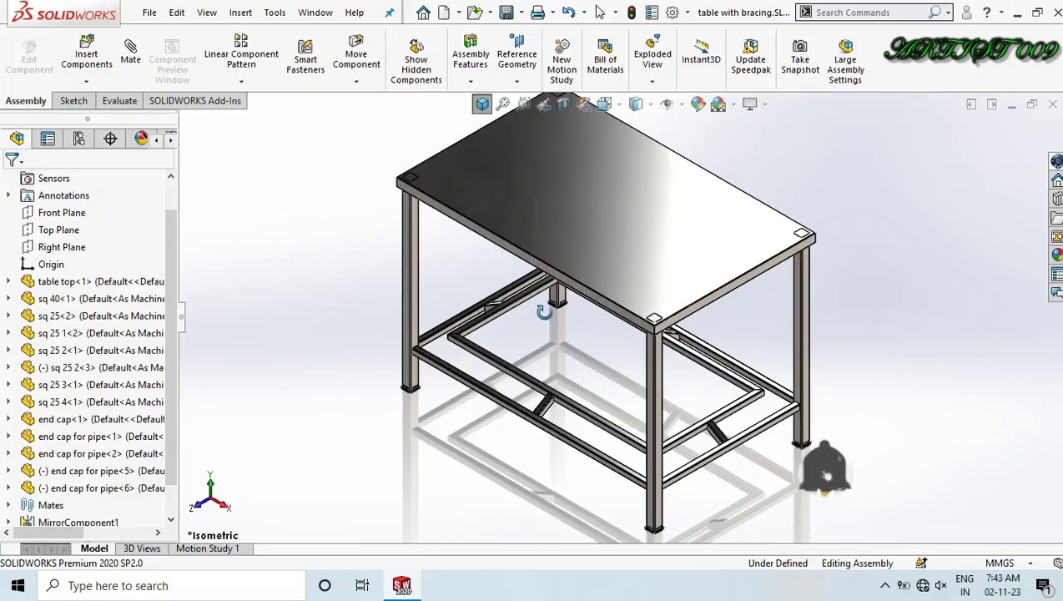
pyautogui.moveTo(551, 322); pyautogui.dragTo(714, 298, button='middle')
pyautogui.moveTo(634, 253); pyautogui.dragTo(713, 309, button='middle')
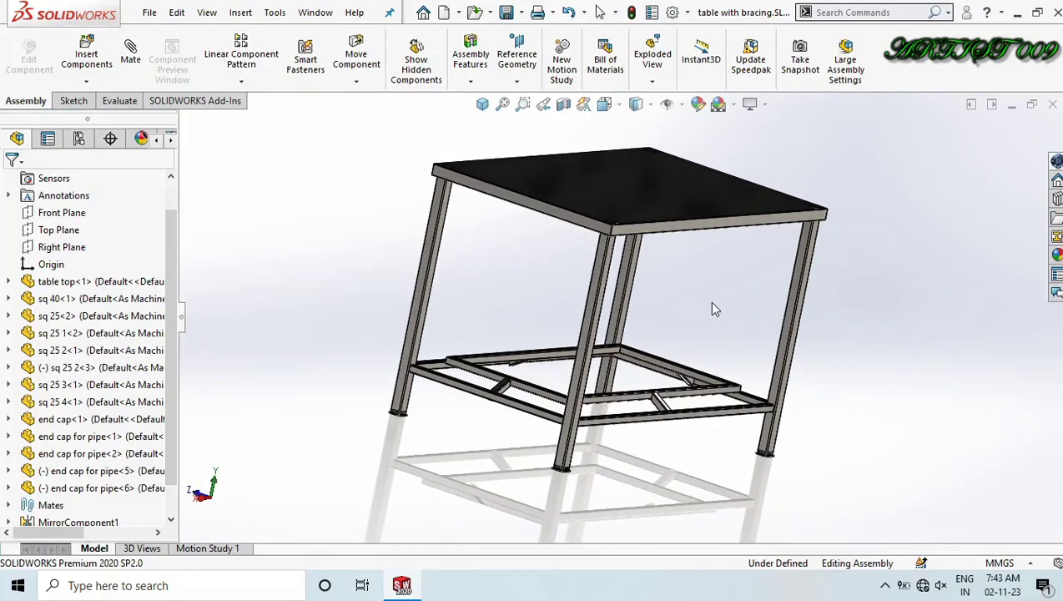
pyautogui.scroll(1, 698, 289)
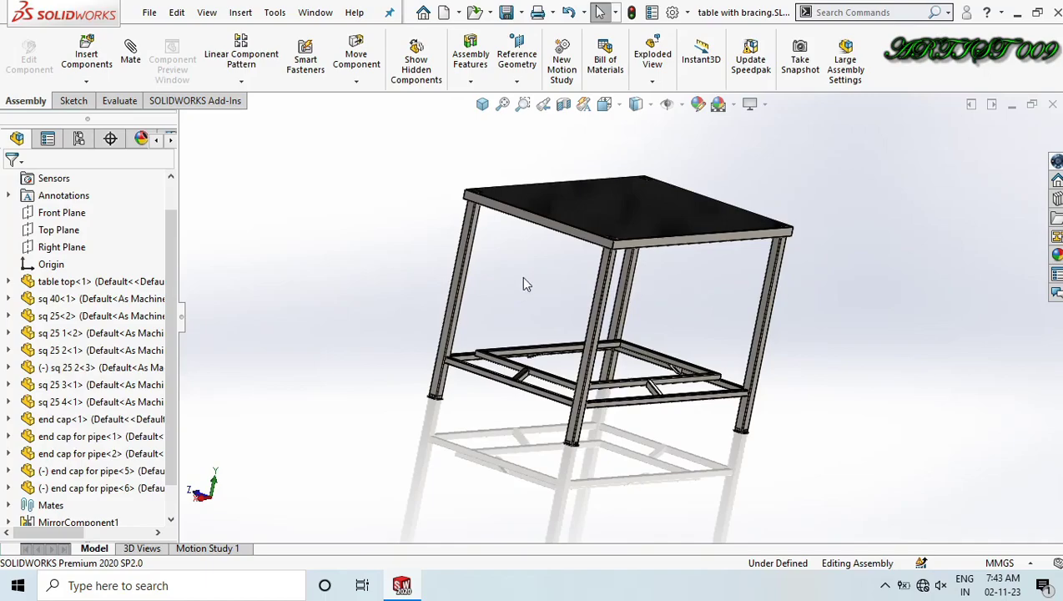
pyautogui.moveTo(521, 270); pyautogui.dragTo(366, 273, button='middle')
pyautogui.scroll(-2, 595, 294)
pyautogui.moveTo(576, 386); pyautogui.dragTo(674, 302, button='middle')
pyautogui.moveTo(554, 275); pyautogui.dragTo(640, 295, button='middle')
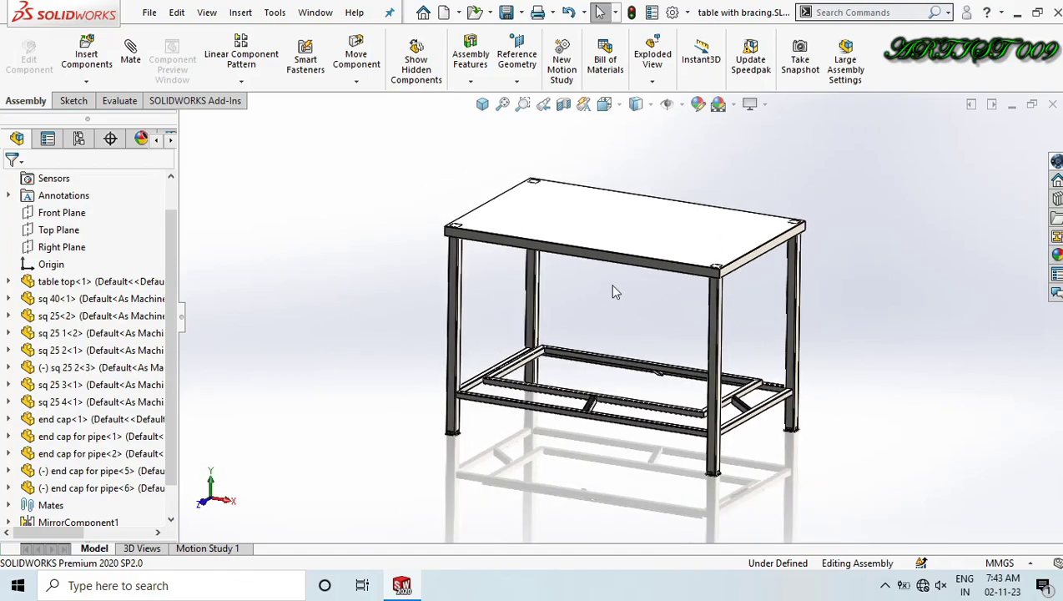
pyautogui.hotkey('ctrl', '7')
# Close the table assembly without saving its changes and create a new part.
pyautogui.hotkey('ctrl', 'w')
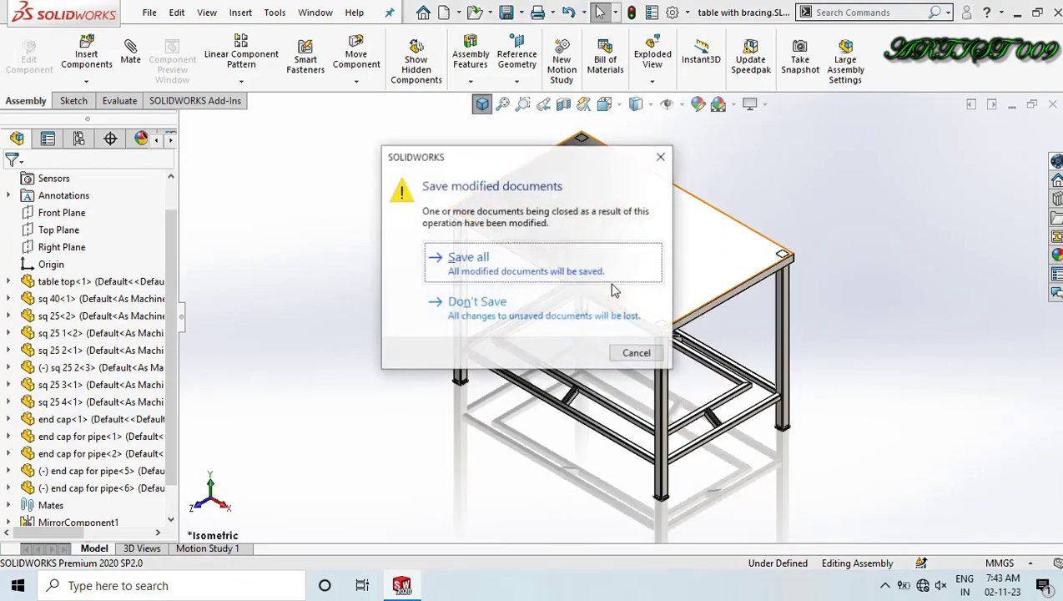
pyautogui.click(546, 305)
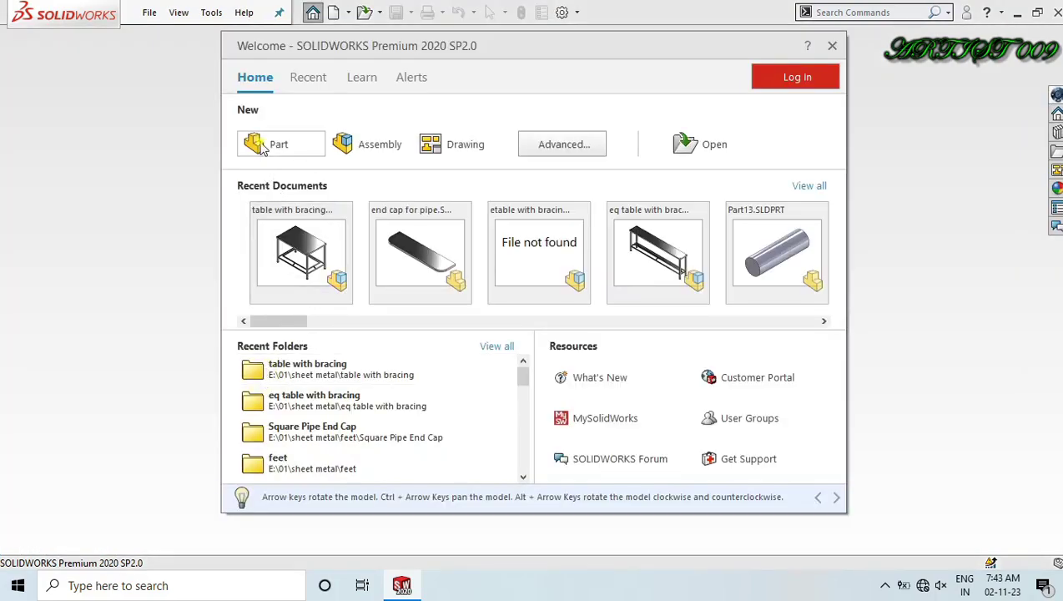
pyautogui.click(258, 144)
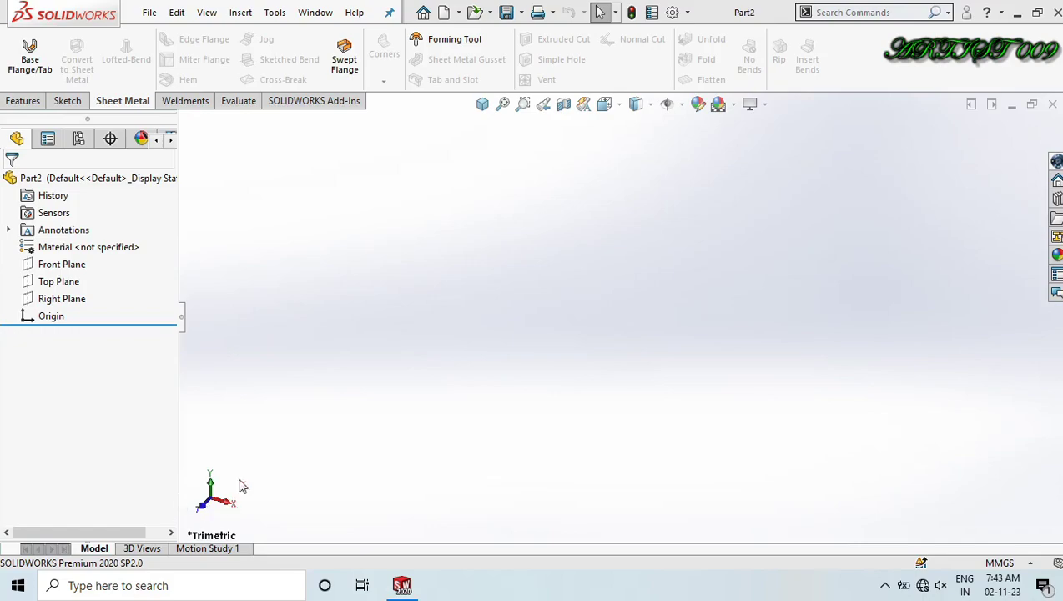
# Sketch a center rectangle about 153 mm by 110 mm on the Top Plane, centered on the origin.
pyautogui.moveTo(273, 408); pyautogui.dragTo(311, 347, button='right')
pyautogui.click(423, 324)
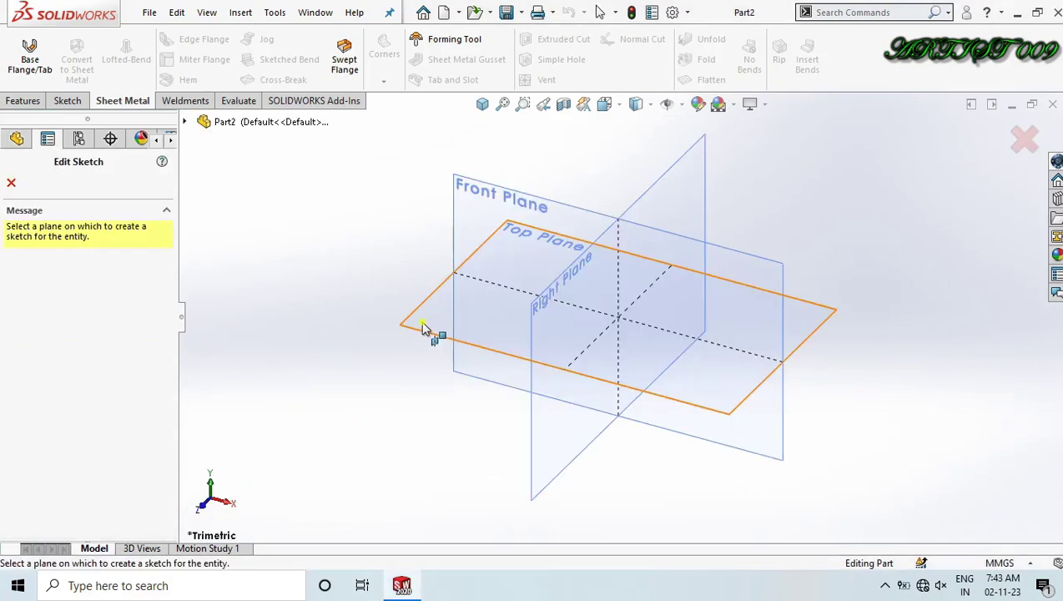
pyautogui.click(425, 327)
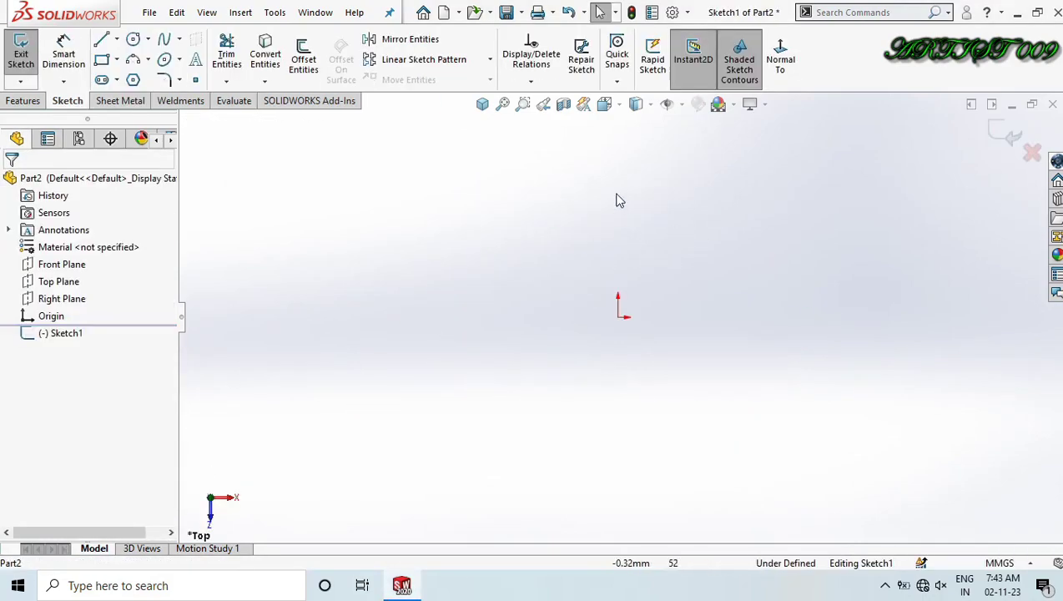
pyautogui.moveTo(617, 195); pyautogui.dragTo(645, 242, button='right')
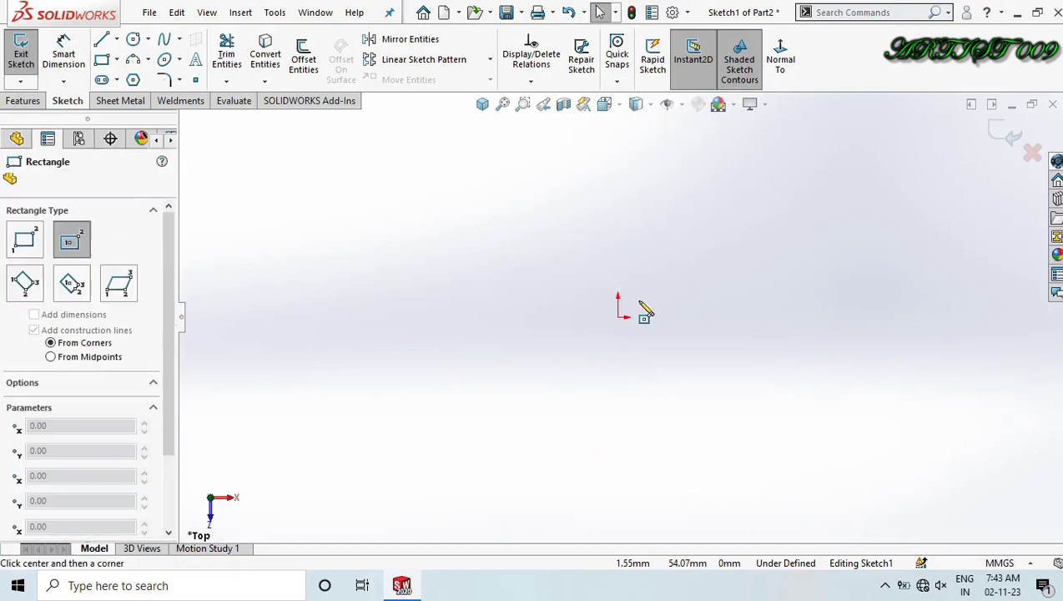
pyautogui.click(618, 317)
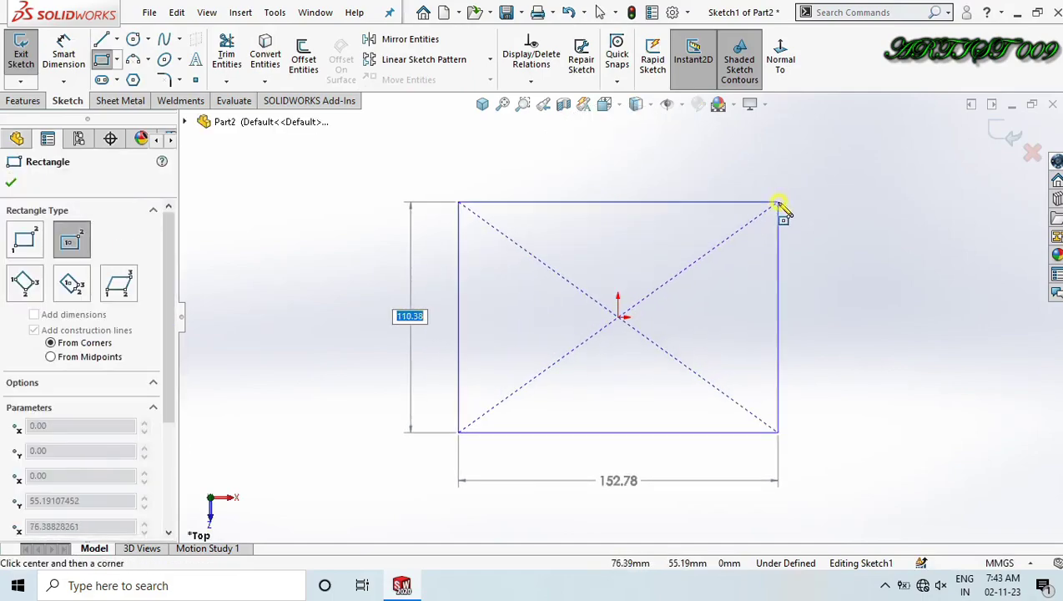
pyautogui.click(778, 202)
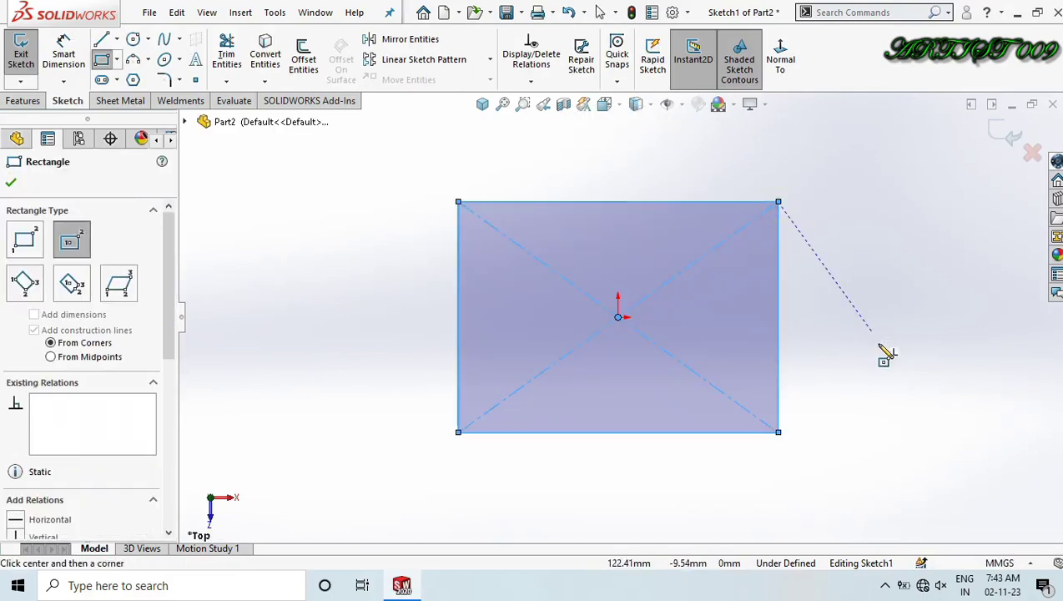
# Dimension the rectangle 1200 mm long horizontally and 750 mm vertically.
pyautogui.click(686, 202)
pyautogui.click(671, 163)
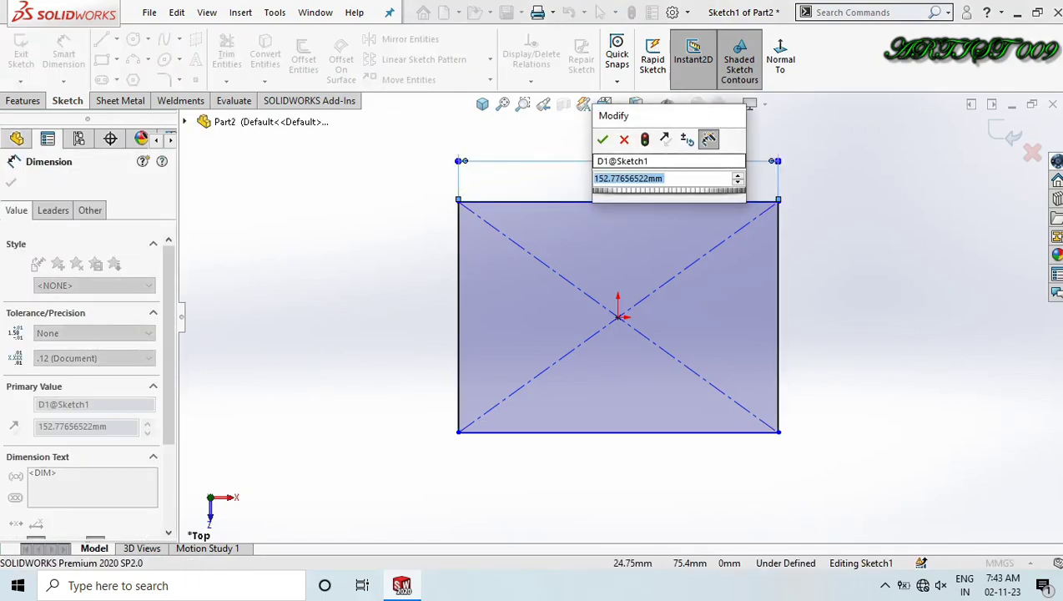
pyautogui.write('1200')
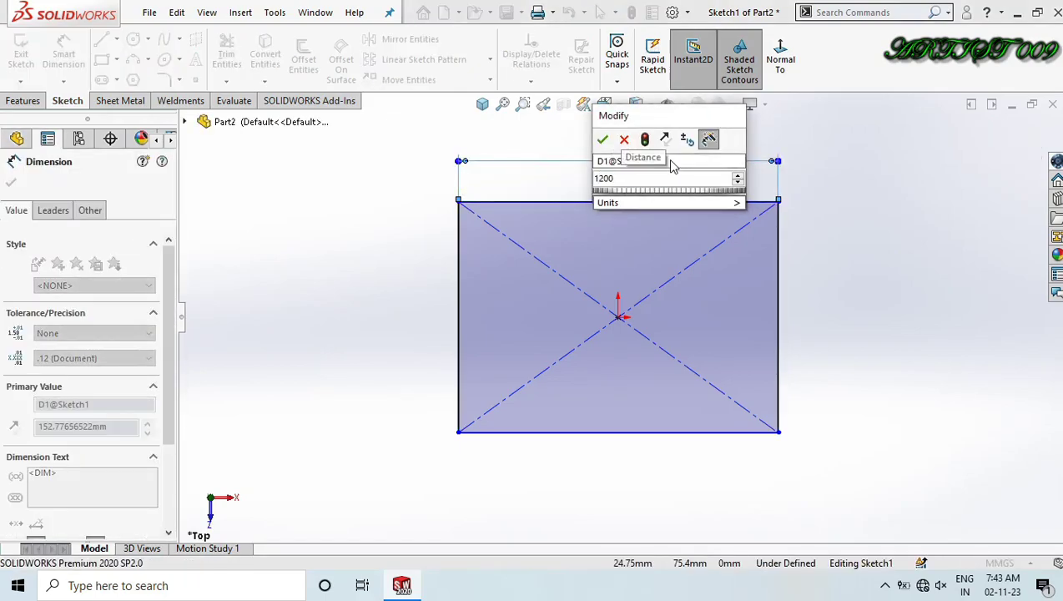
pyautogui.press('Return')
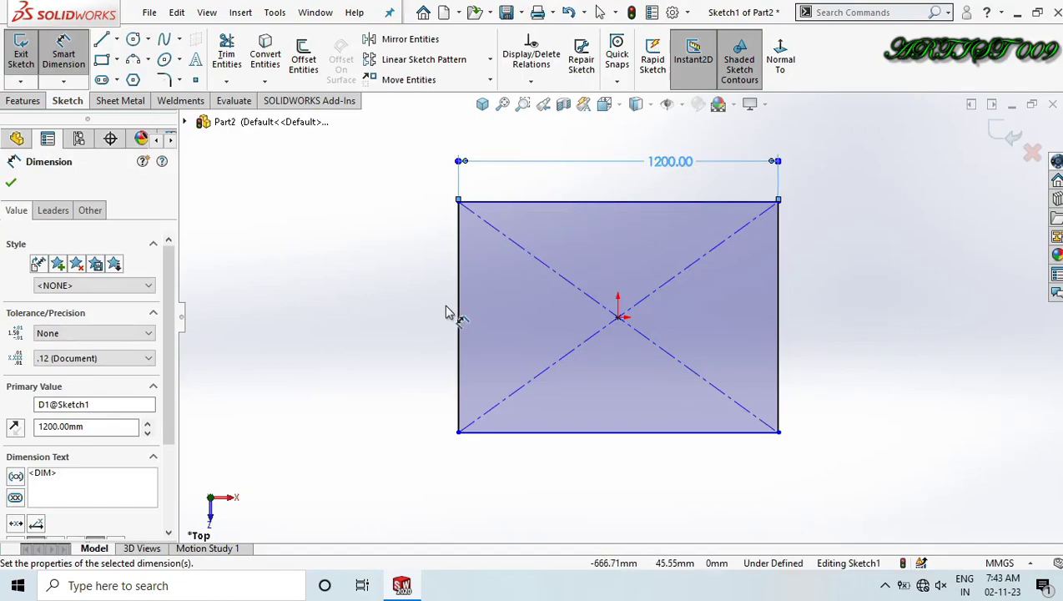
pyautogui.click(457, 315)
pyautogui.click(417, 301)
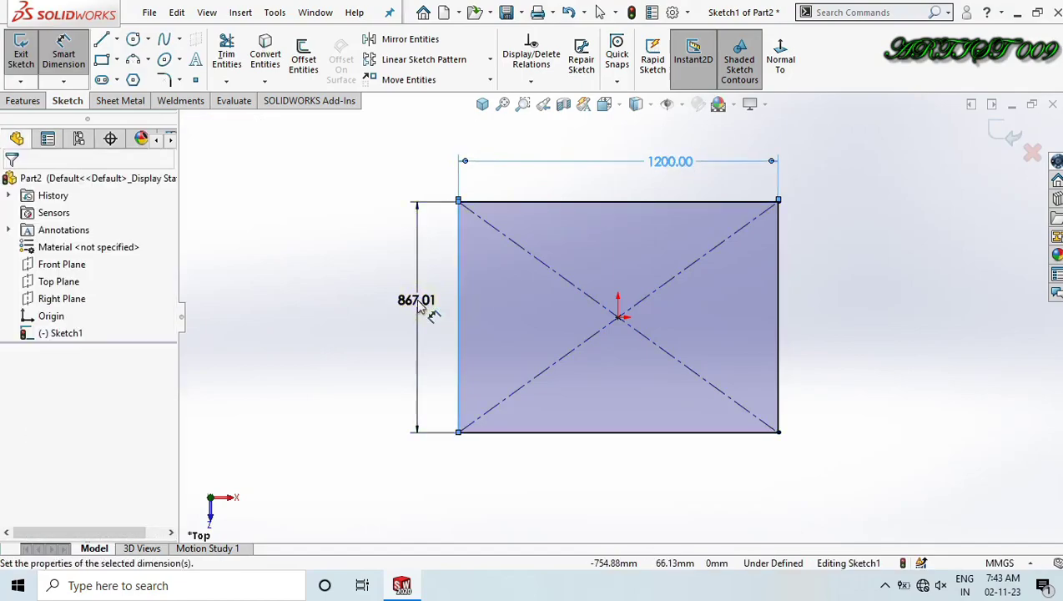
pyautogui.write('75')
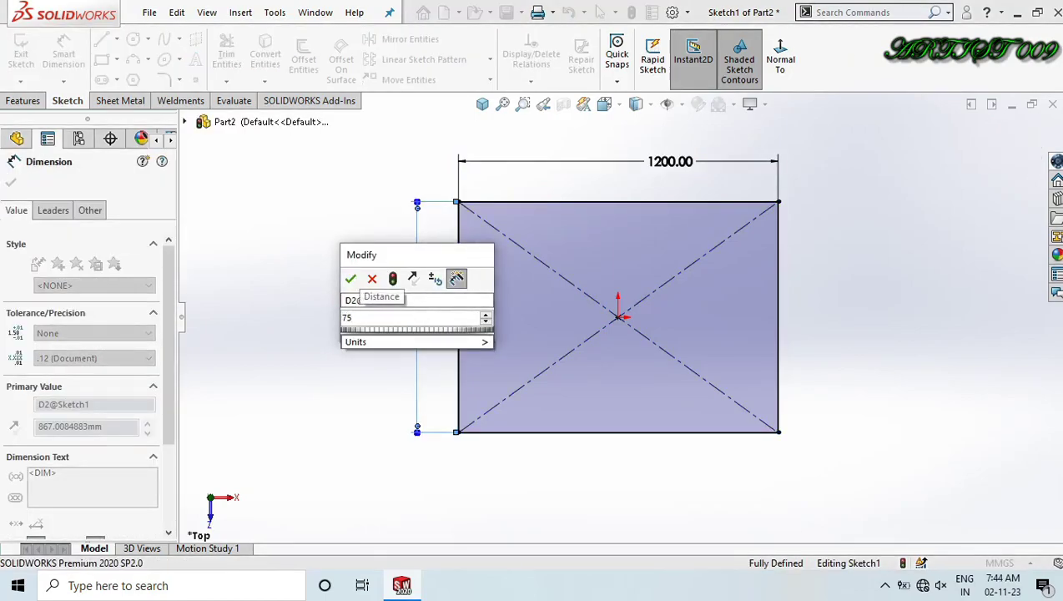
pyautogui.write('0')
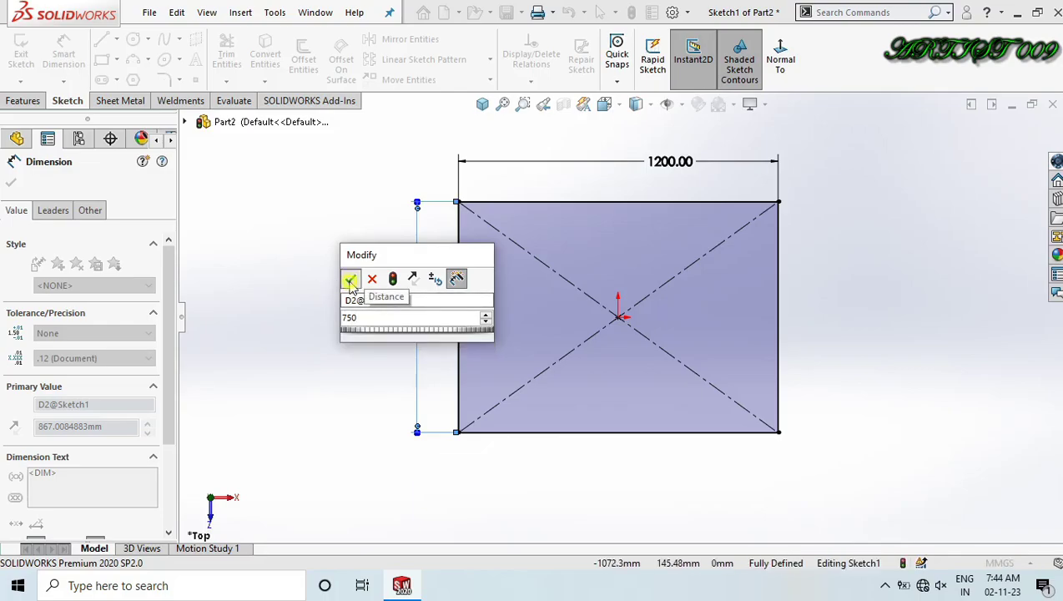
pyautogui.click(351, 278)
pyautogui.click(346, 279)
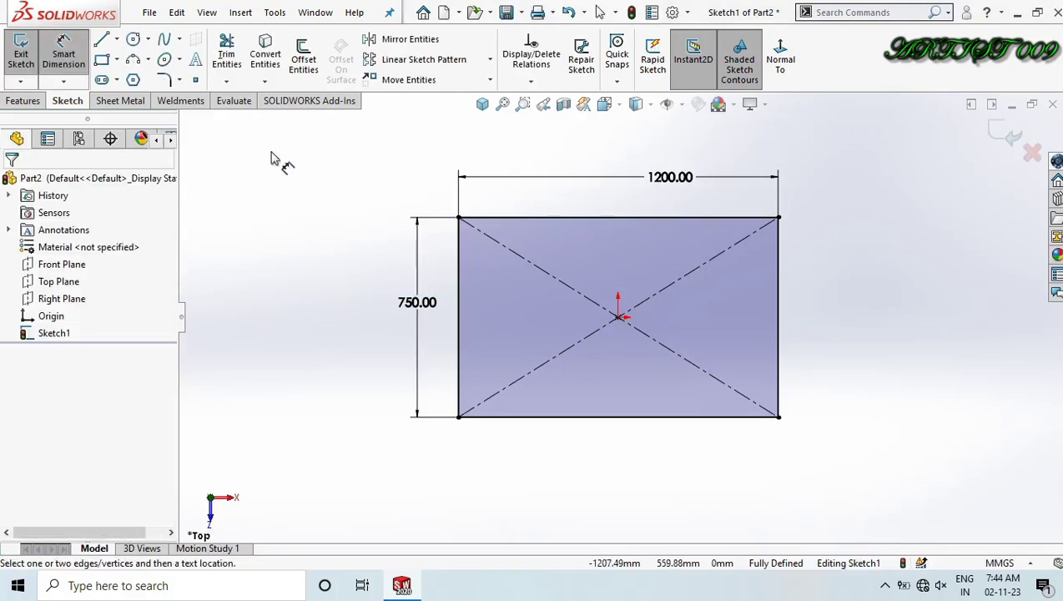
# Create a sheet metal base flange from the rectangle with a thickness of 1 mm.
pyautogui.click(124, 101)
pyautogui.click(25, 57)
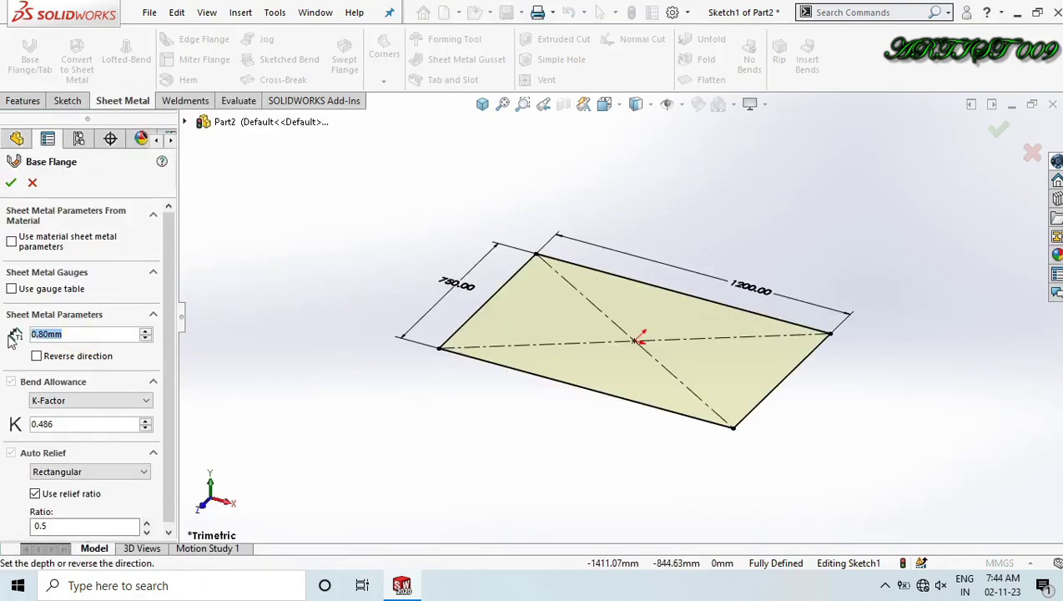
pyautogui.press('Return')
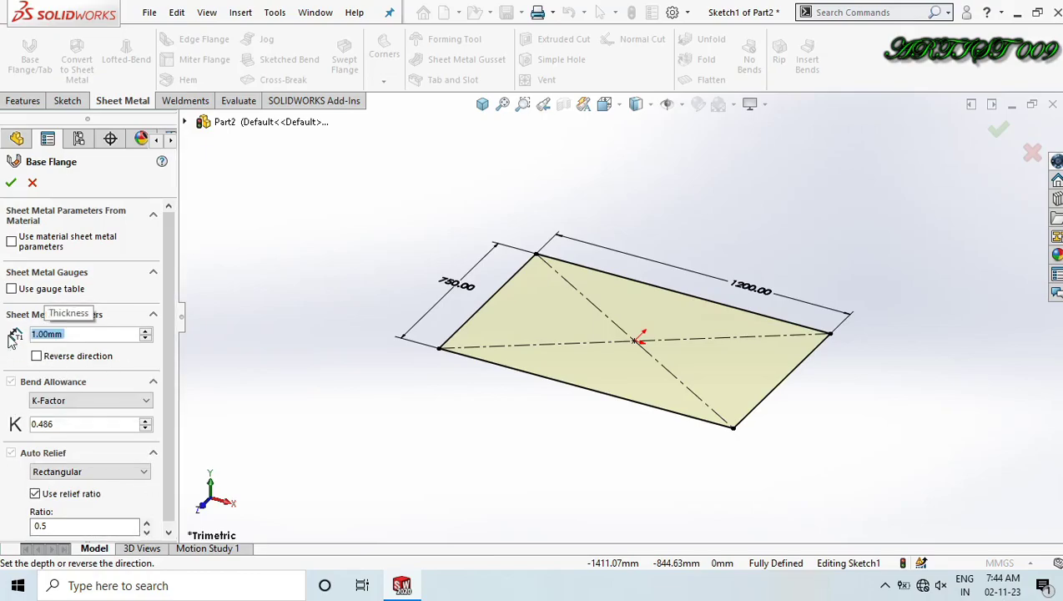
pyautogui.click(11, 183)
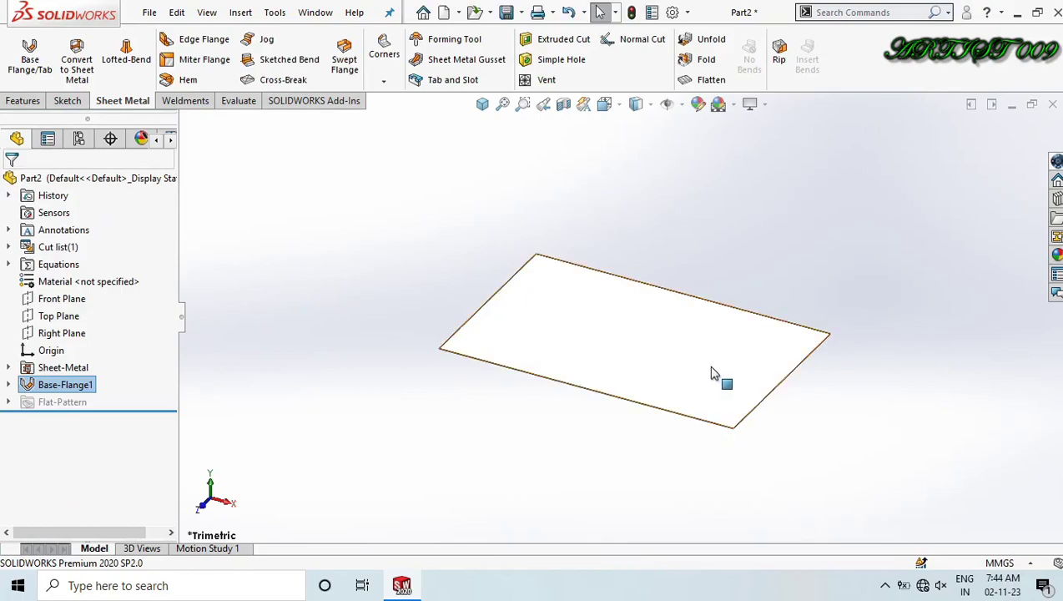
# Start a sketch on the thin edge face along the sheet's 750 mm side and view it straight on.
pyautogui.scroll(-5, 640, 357)
pyautogui.moveTo(628, 384); pyautogui.dragTo(600, 303, button='middle')
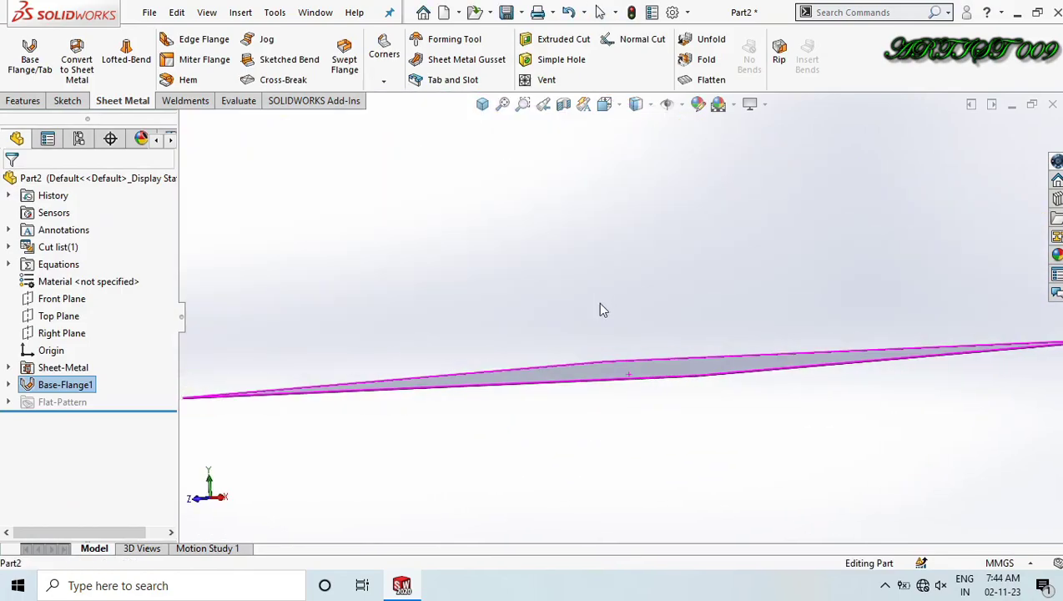
pyautogui.scroll(3, 618, 314)
pyautogui.click(660, 379)
pyautogui.scroll(-14, 656, 325)
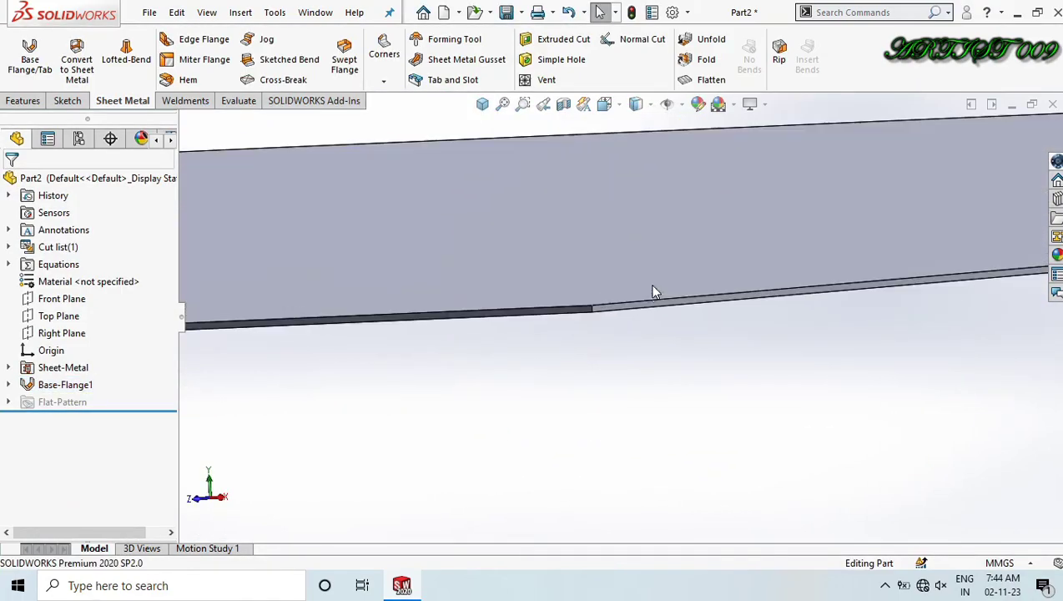
pyautogui.moveTo(617, 331); pyautogui.dragTo(477, 412, button='middle')
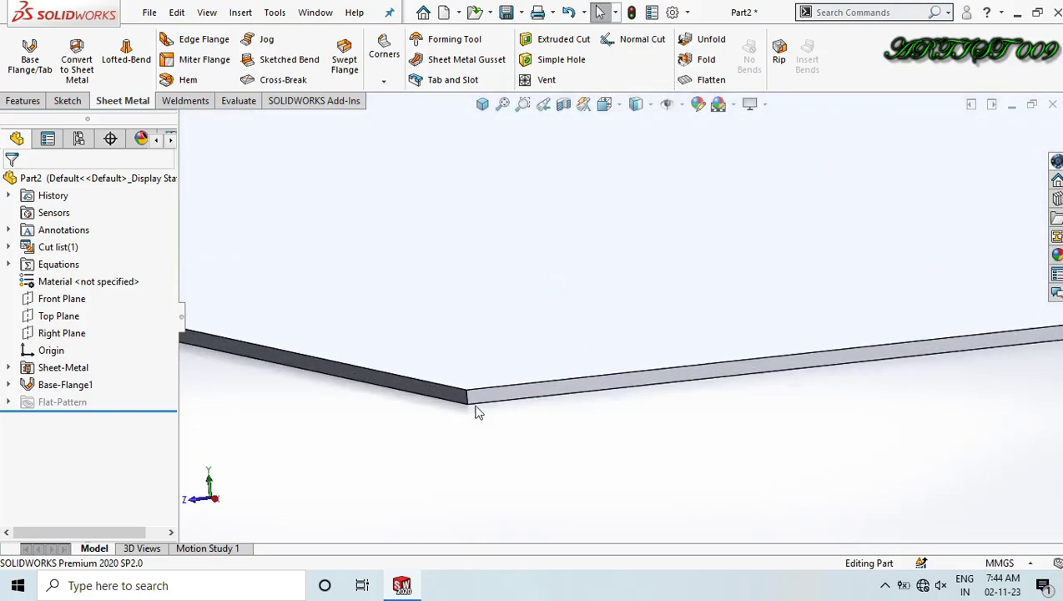
pyautogui.click(483, 399)
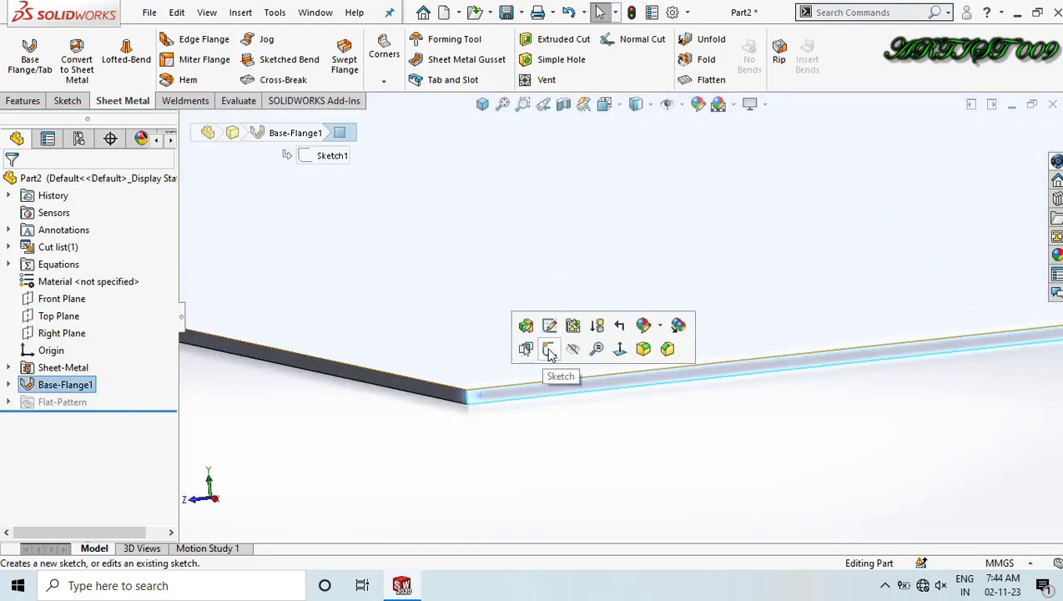
pyautogui.click(548, 347)
pyautogui.click(780, 59)
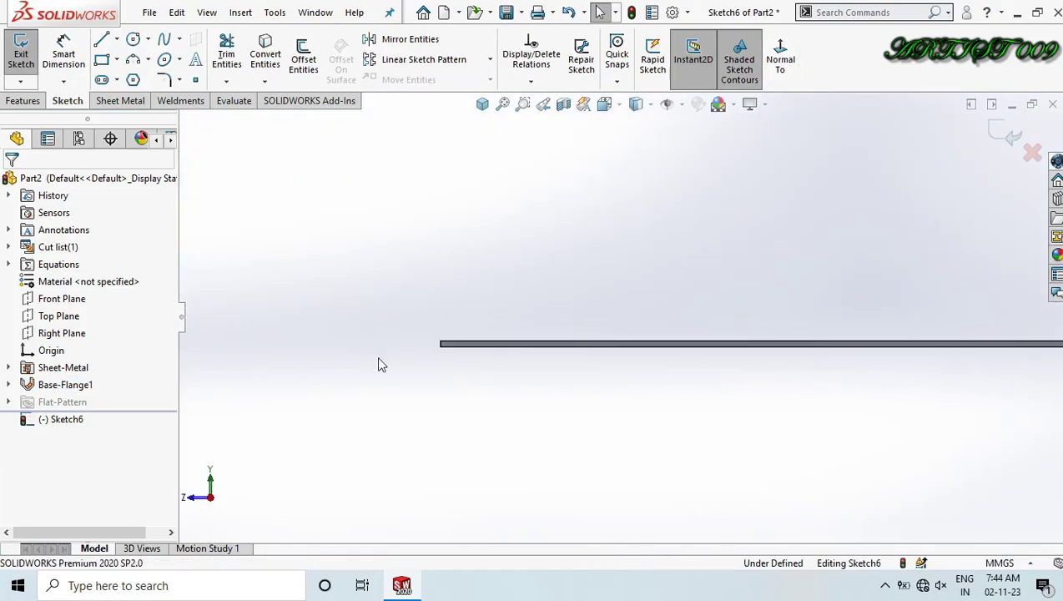
# Sketch a vertical line about 16 mm down from the sheet's upper corner and a short horizontal line inward beneath the sheet.
pyautogui.press('l')
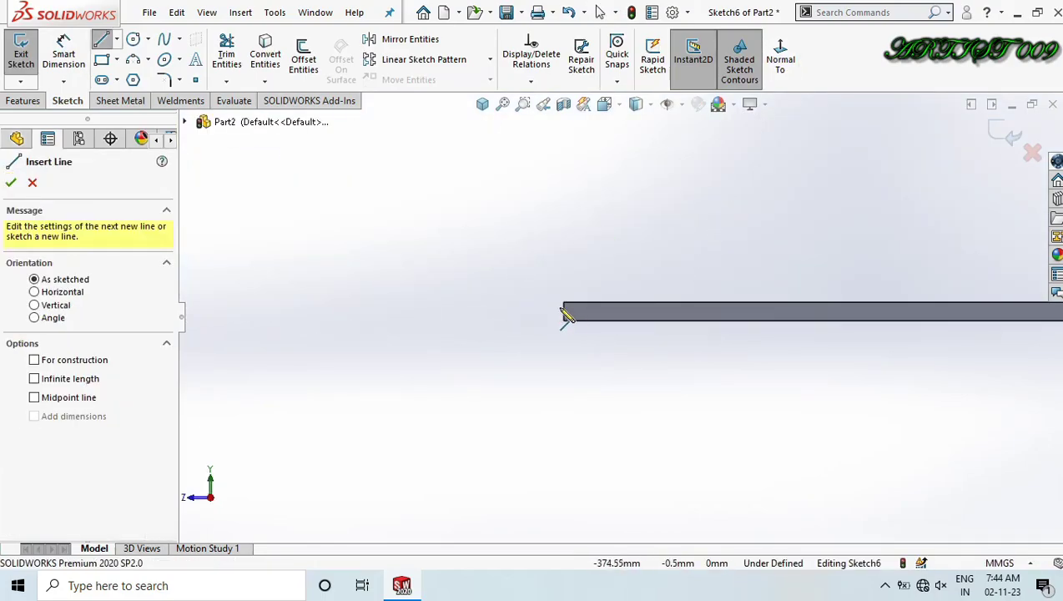
pyautogui.click(565, 305)
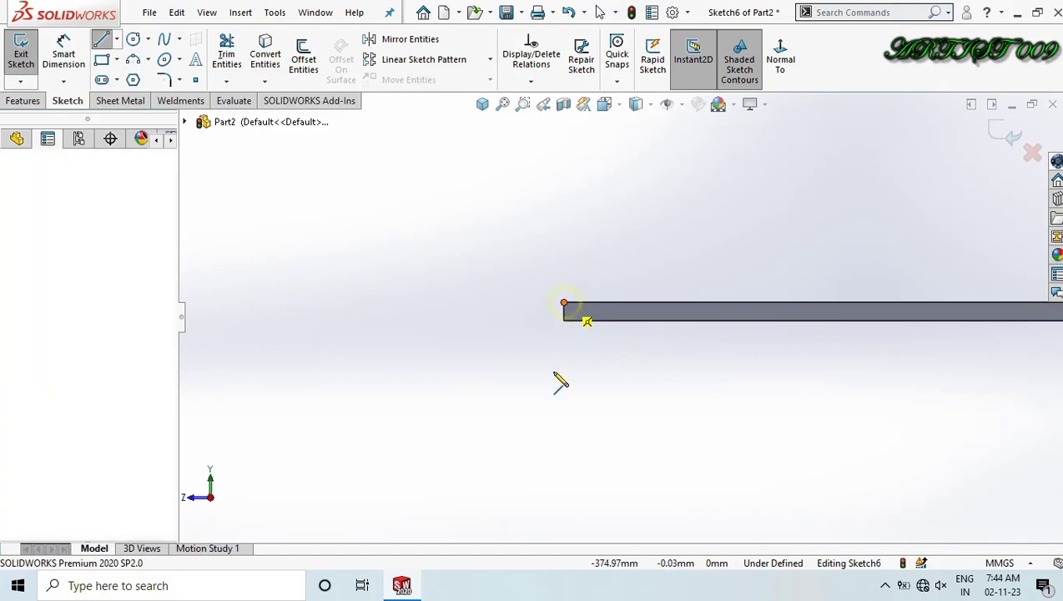
pyautogui.click(603, 409)
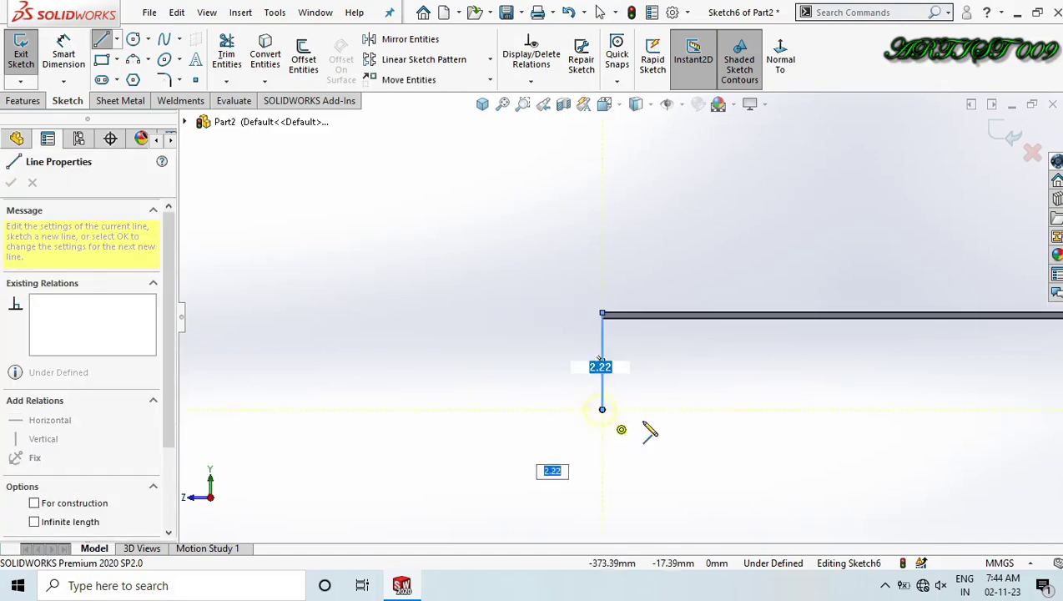
pyautogui.click(679, 409)
pyautogui.press('Escape')
# Dimension the distance between the sheet's top edge and the short horizontal line as 40 mm.
pyautogui.moveTo(676, 268); pyautogui.dragTo(672, 190, button='right')
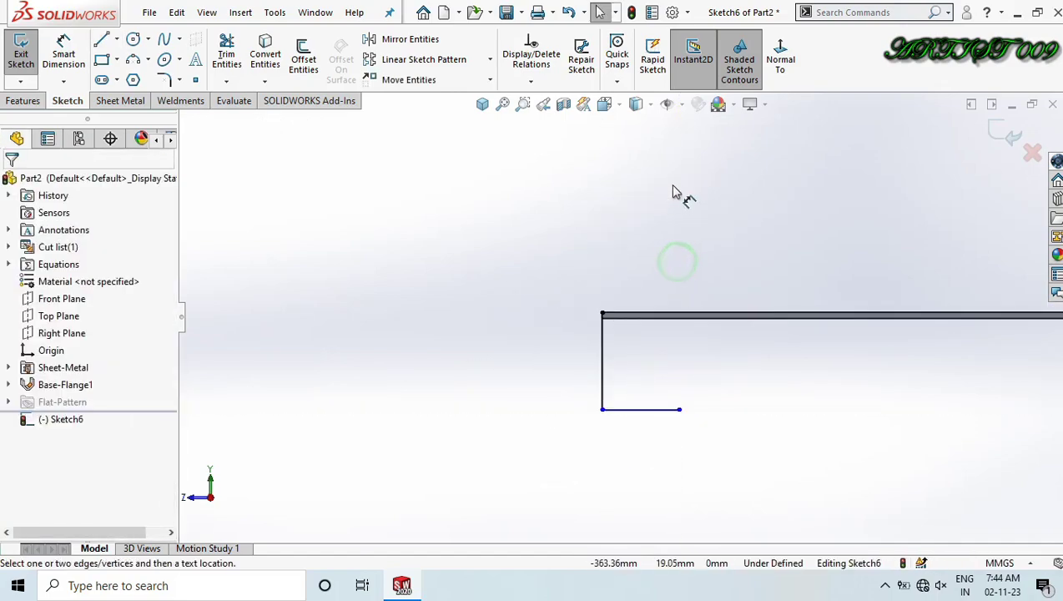
pyautogui.click(657, 315)
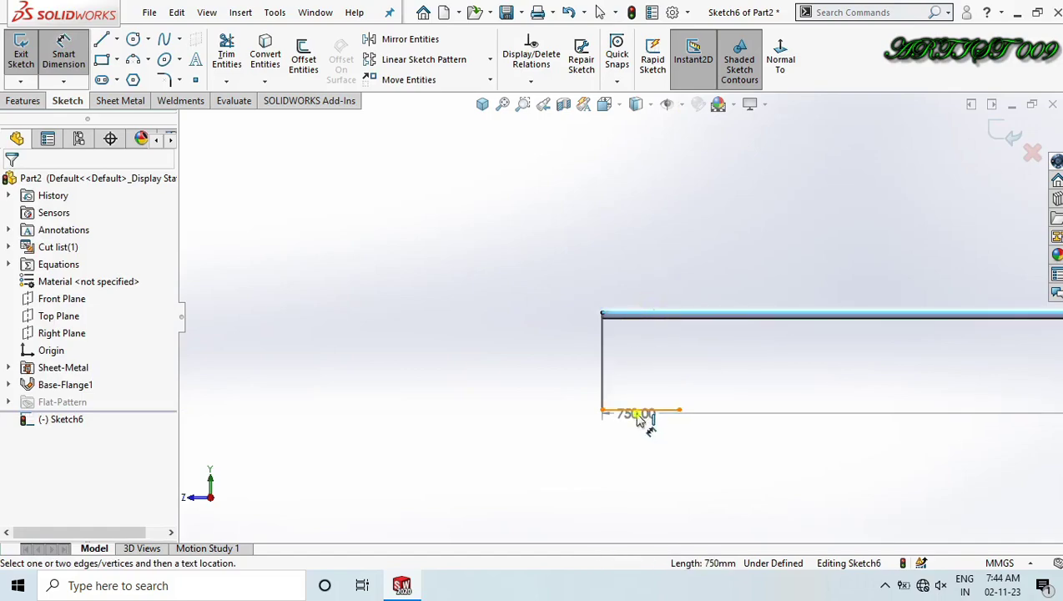
pyautogui.click(651, 409)
pyautogui.click(533, 383)
pyautogui.write('40')
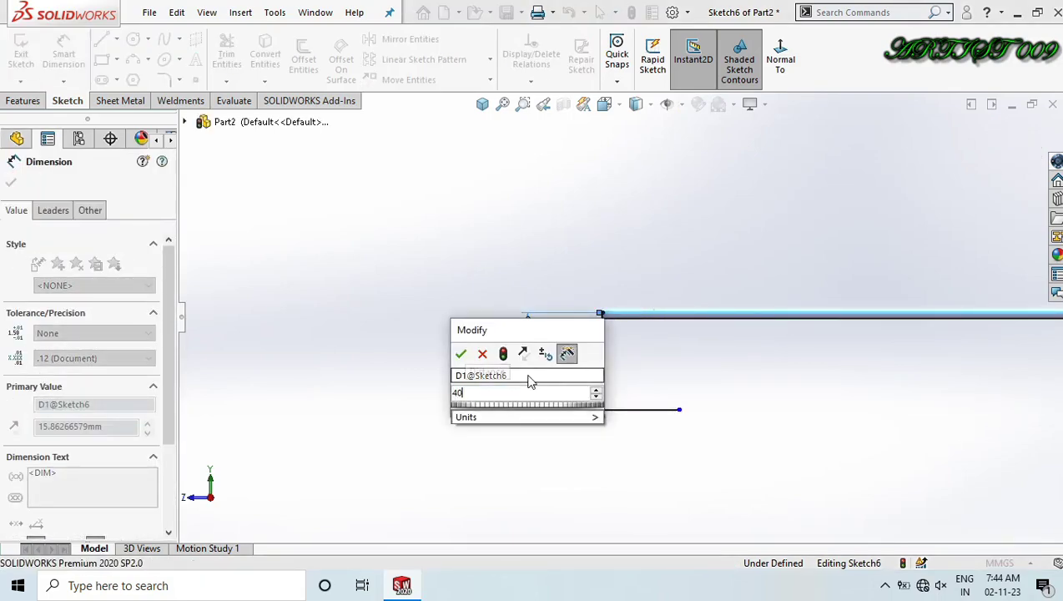
pyautogui.press('Return')
pyautogui.scroll(4, 591, 390)
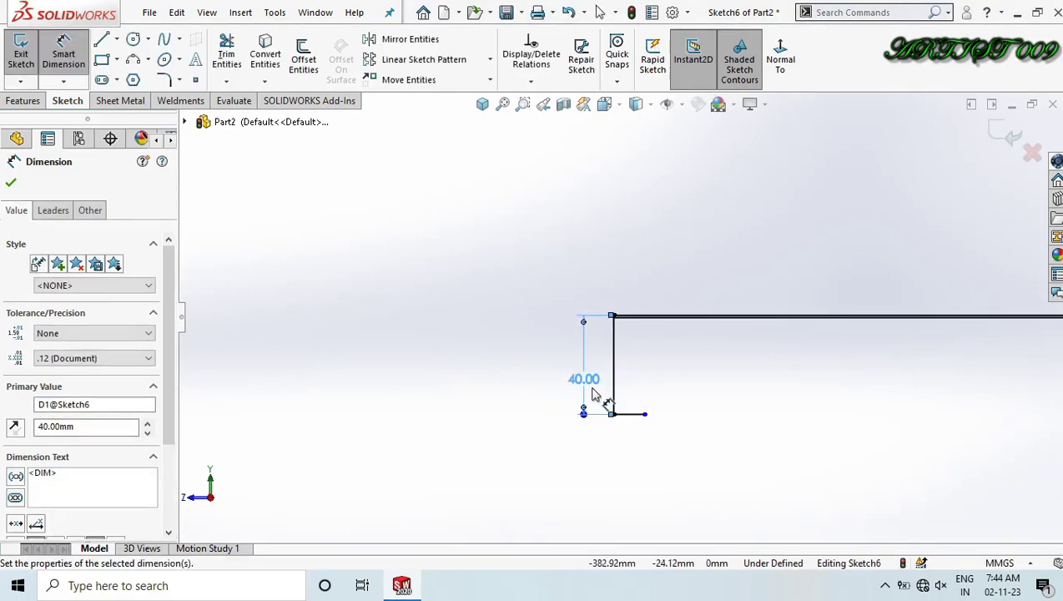
# Dimension the short horizontal line's length as 12 mm.
pyautogui.scroll(-3, 630, 411)
pyautogui.click(610, 420)
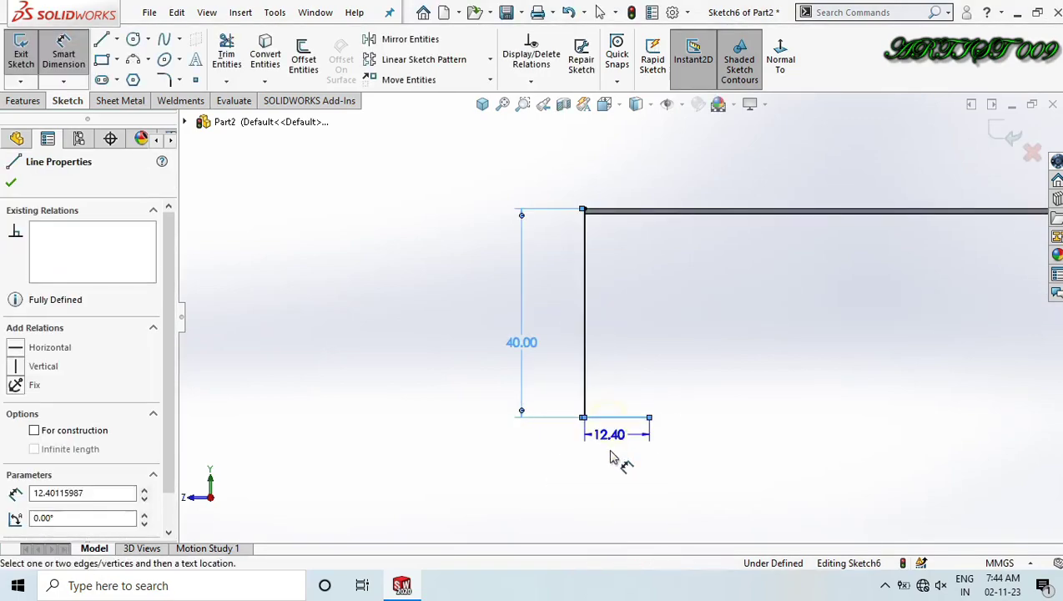
pyautogui.click(622, 465)
pyautogui.write('12')
pyautogui.press('Return')
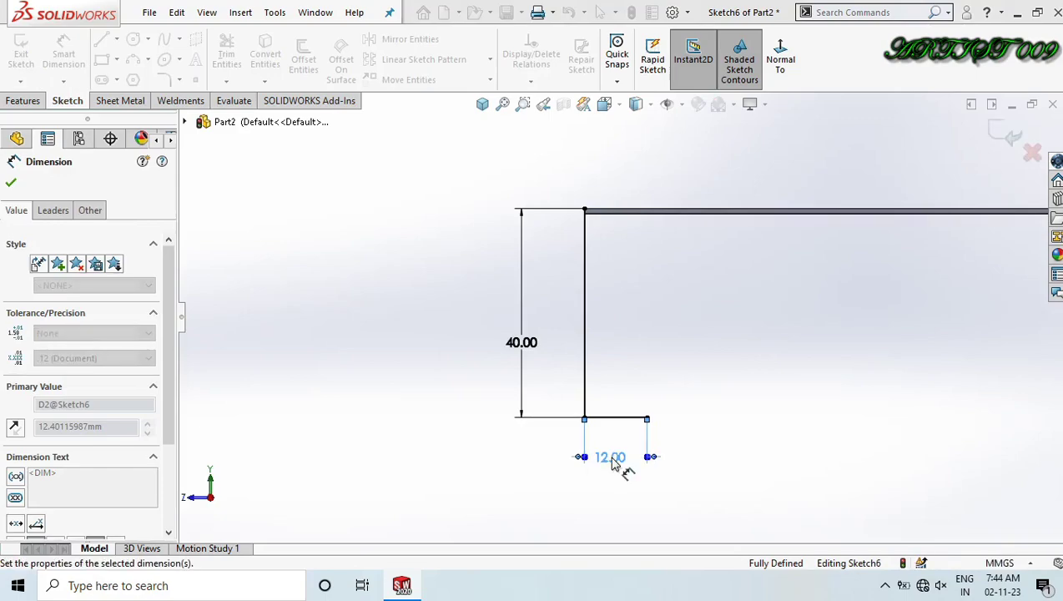
# Create a miter flange from the L-shaped sketch around all four edges of the sheet with a gap distance of 0.1 mm.
pyautogui.scroll(5, 662, 380)
pyautogui.moveTo(666, 335); pyautogui.dragTo(693, 360, button='middle')
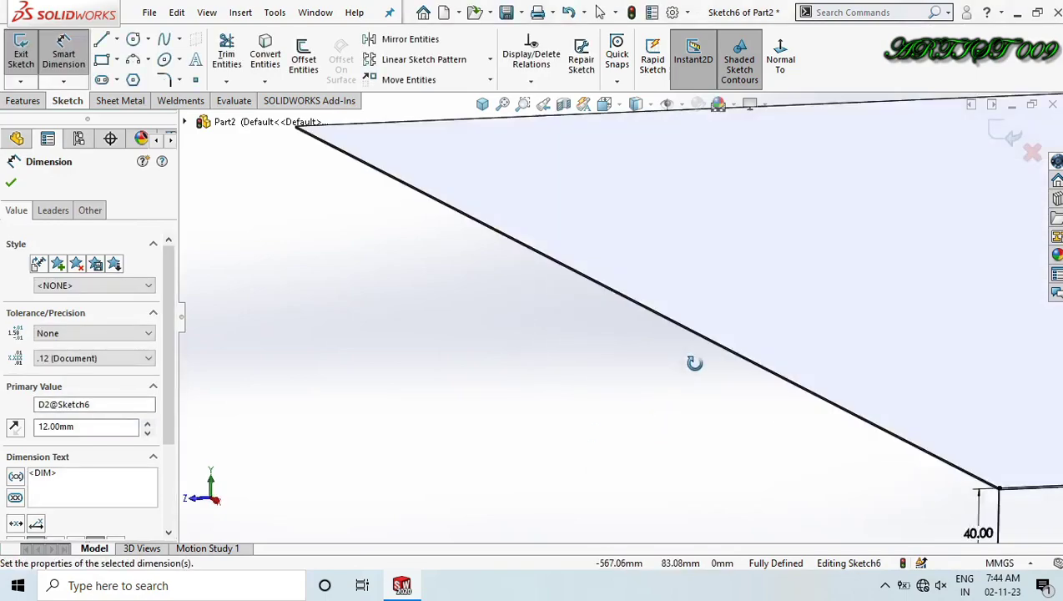
pyautogui.scroll(5, 707, 374)
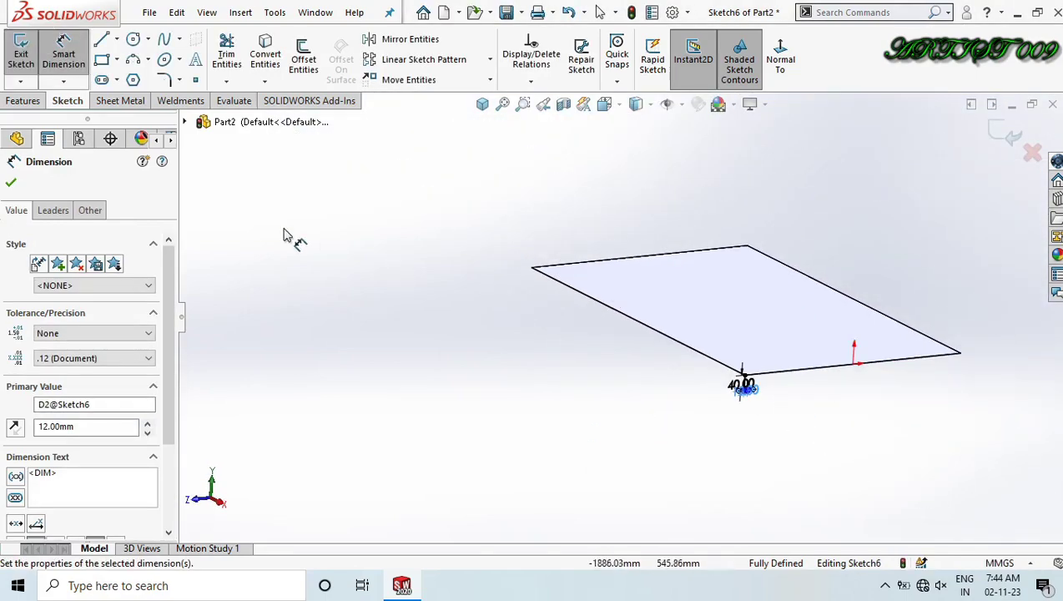
pyautogui.click(127, 101)
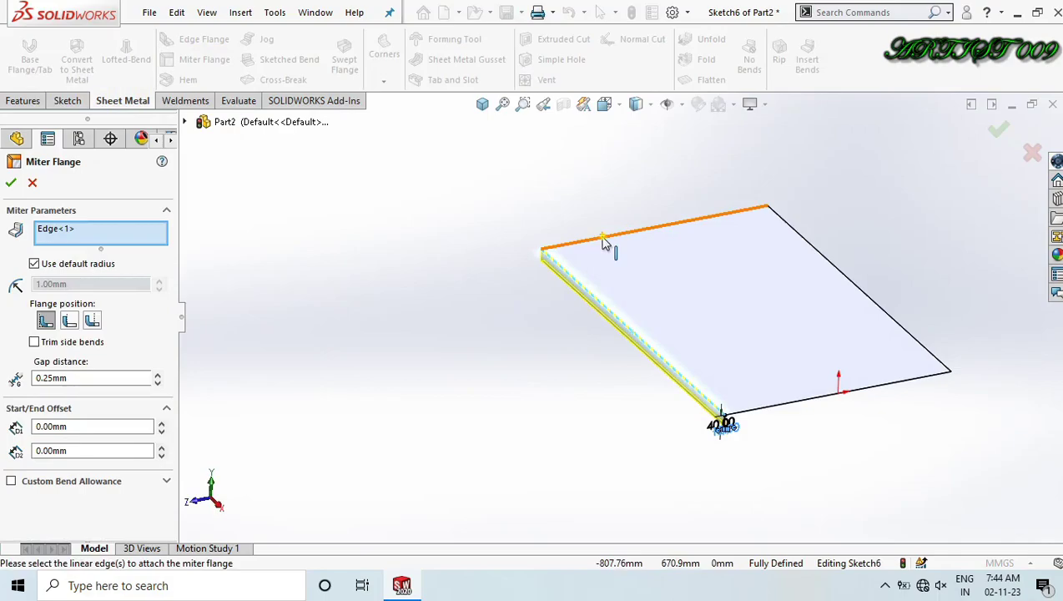
pyautogui.click(614, 236)
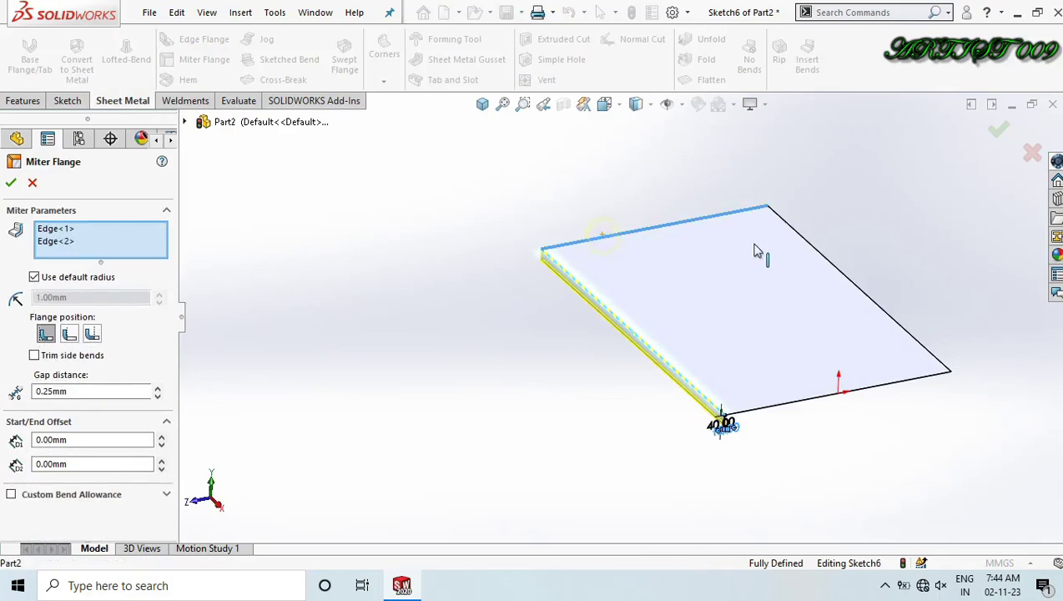
pyautogui.click(845, 276)
pyautogui.click(797, 408)
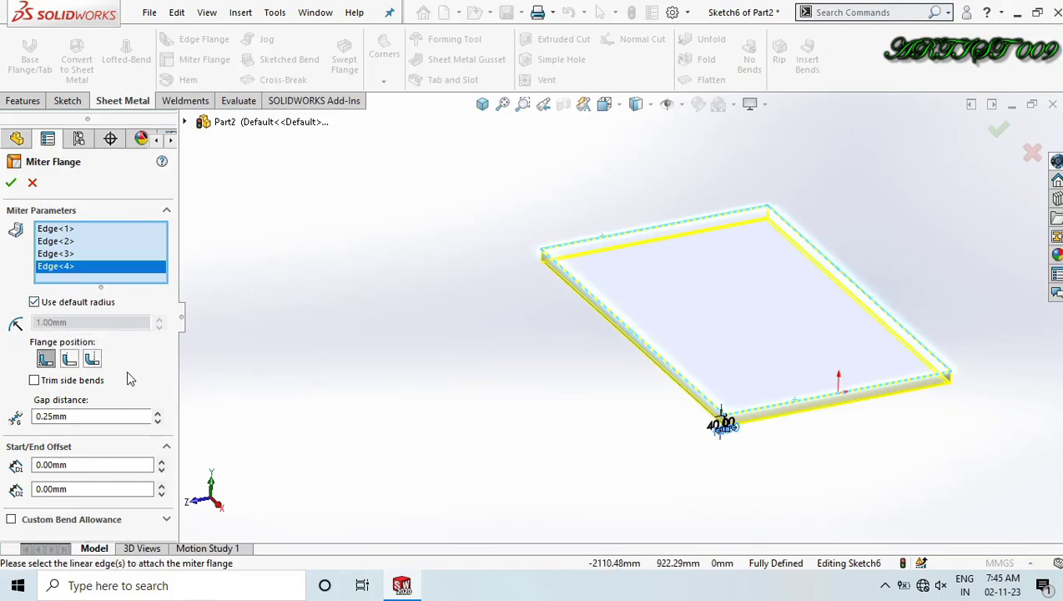
pyautogui.click(50, 416)
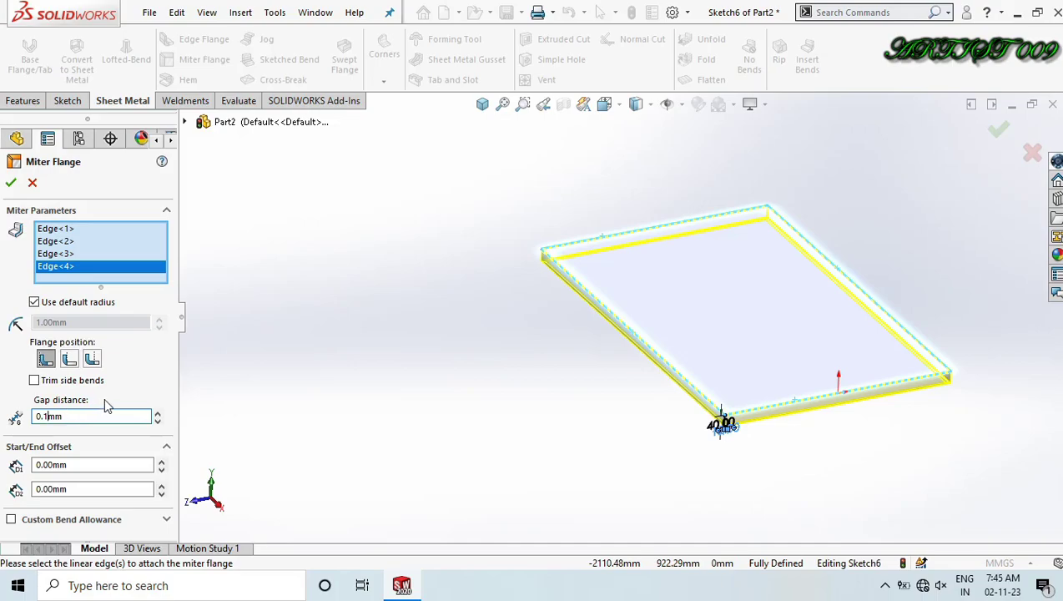
pyautogui.click(9, 184)
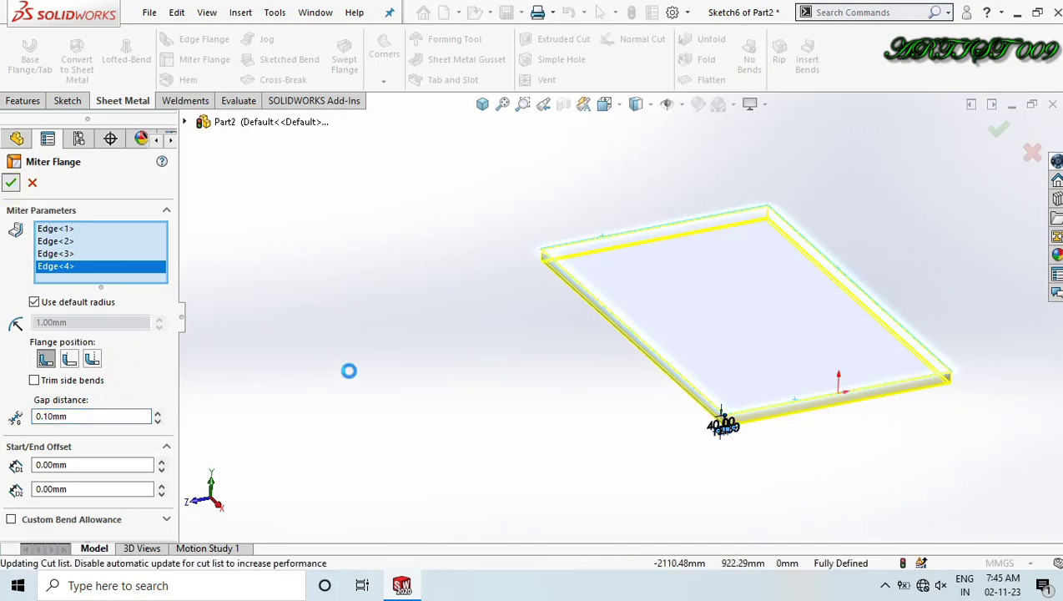
pyautogui.hotkey('ctrl', '7')
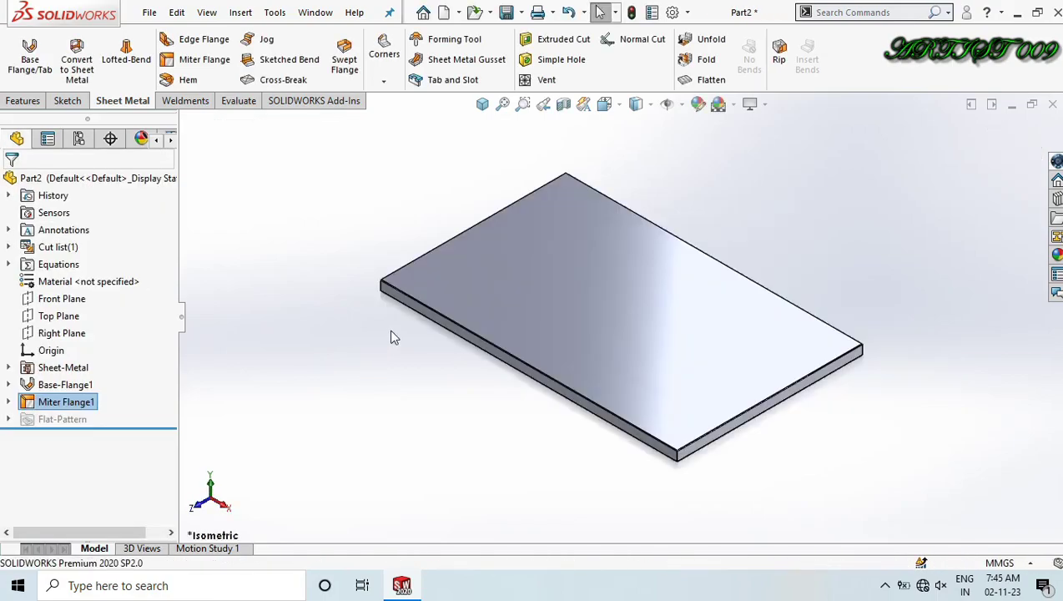
# Assign AISI 304 as the part's material.
pyautogui.rightClick(76, 284)
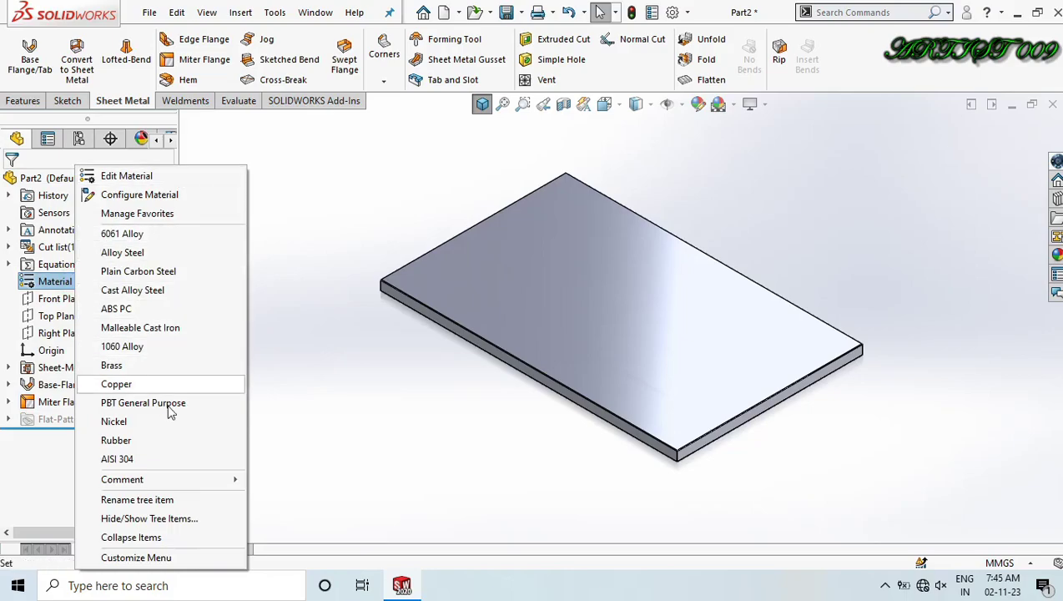
pyautogui.click(117, 459)
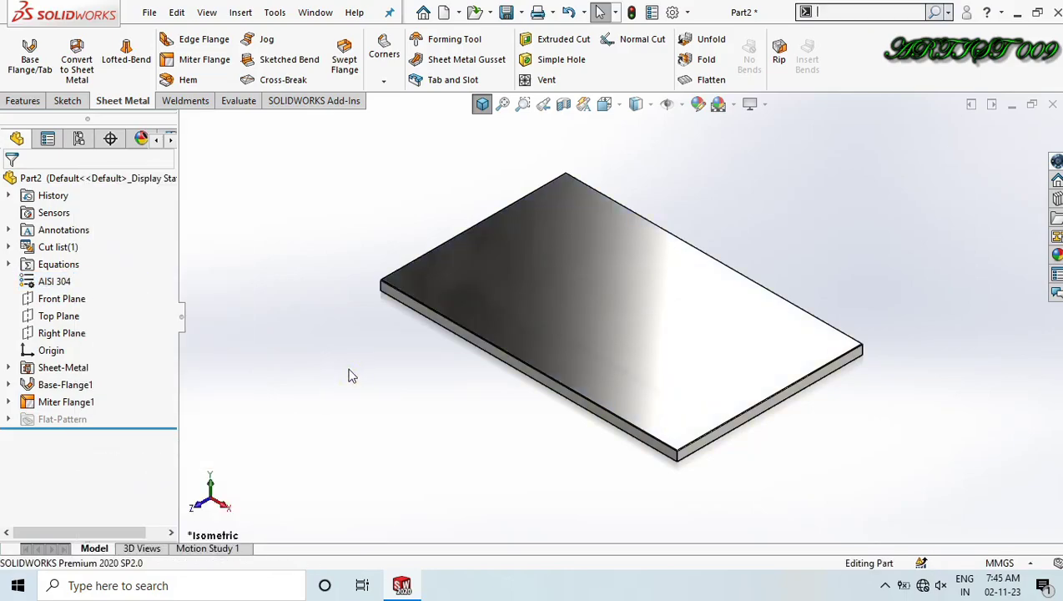
pyautogui.click(351, 376)
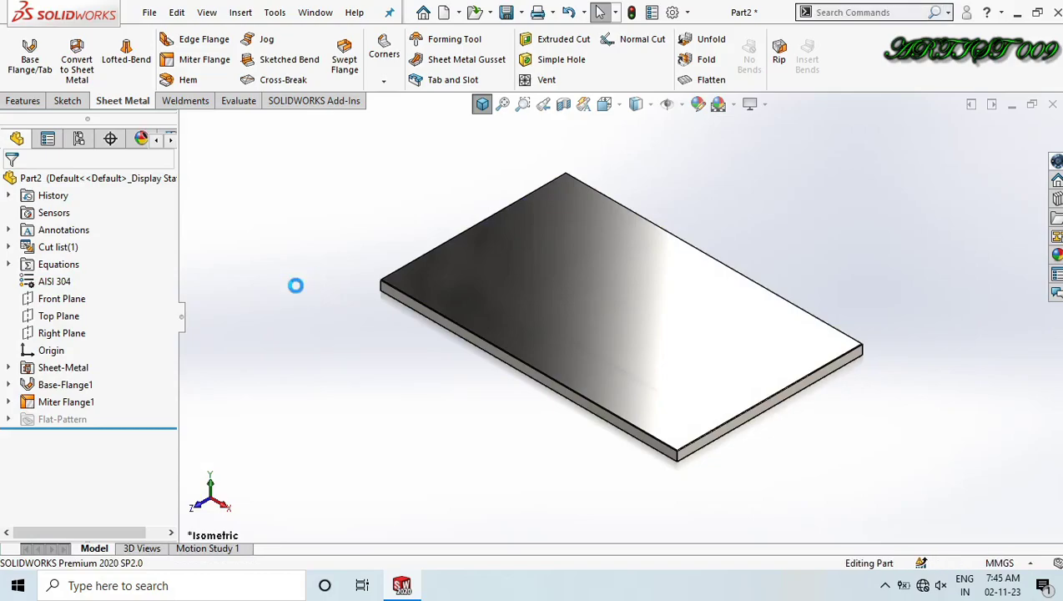
# Save the part as "table top" in the table folder inside the sheet metal folder.
pyautogui.hotkey('ctrl', 's')
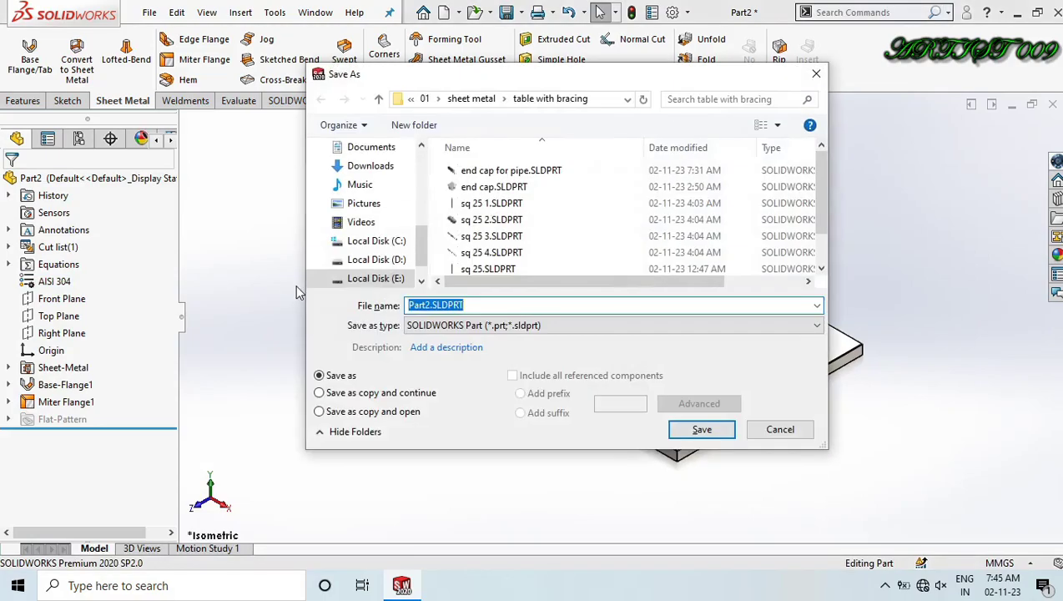
pyautogui.click(380, 99)
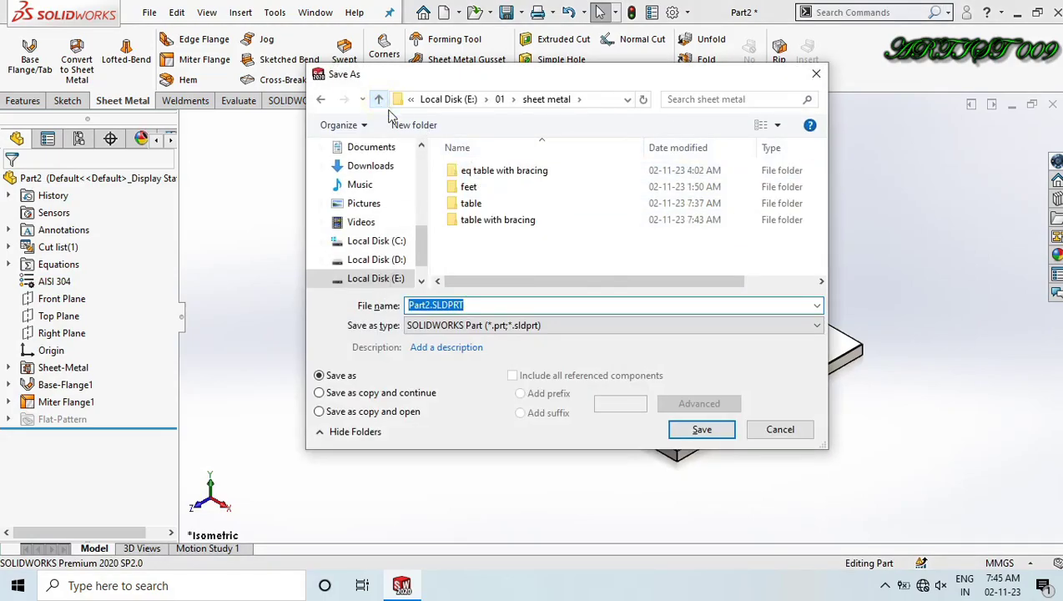
pyautogui.doubleClick(470, 201)
pyautogui.click(468, 305)
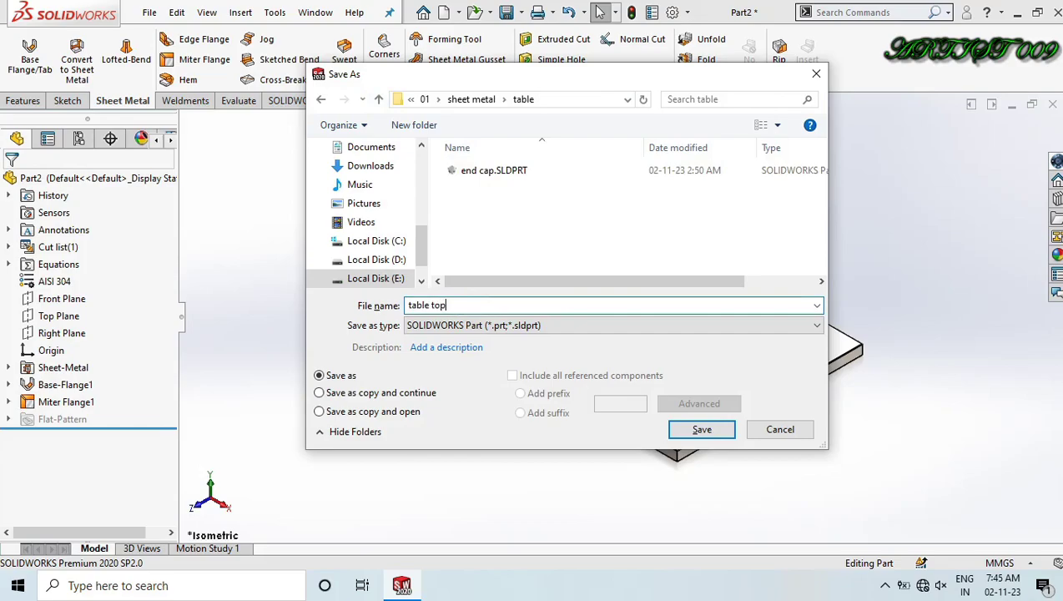
pyautogui.press('Return')
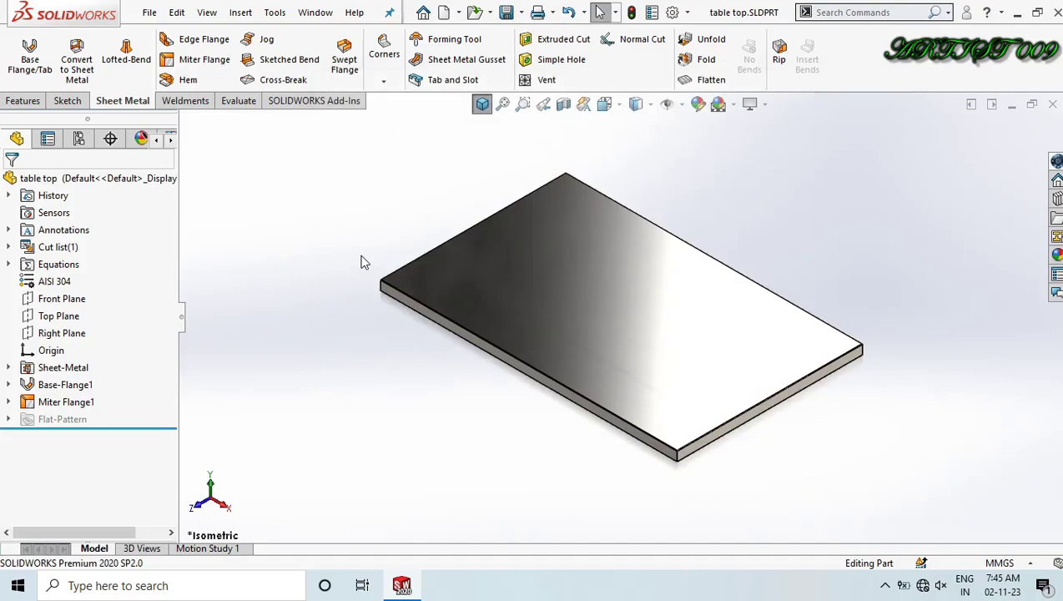
# Close the tabletop file, create a new part and start a sketch on the Front Plane.
pyautogui.hotkey('ctrl', 'w')
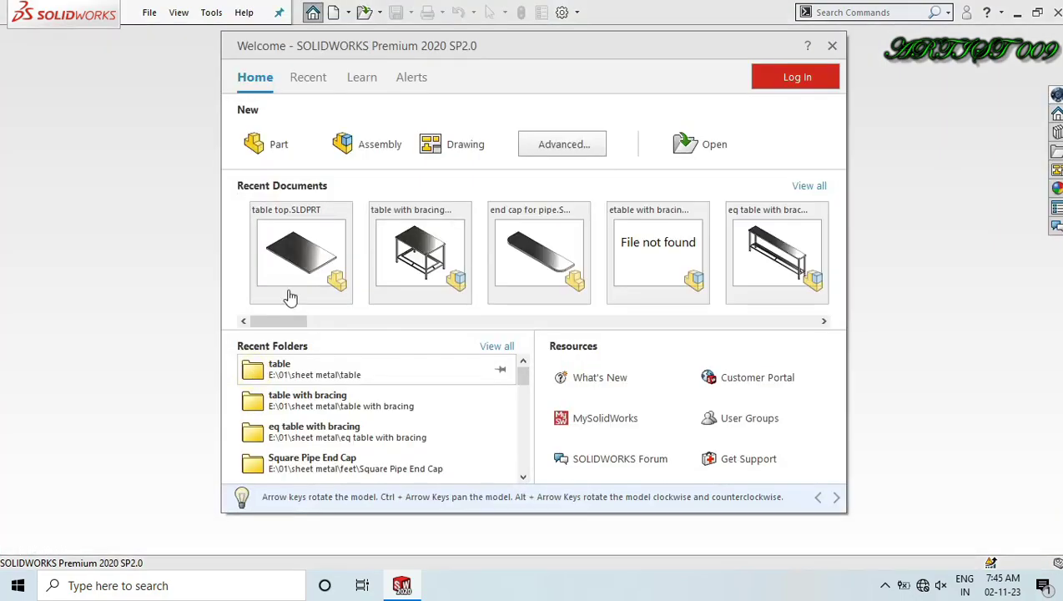
pyautogui.click(253, 145)
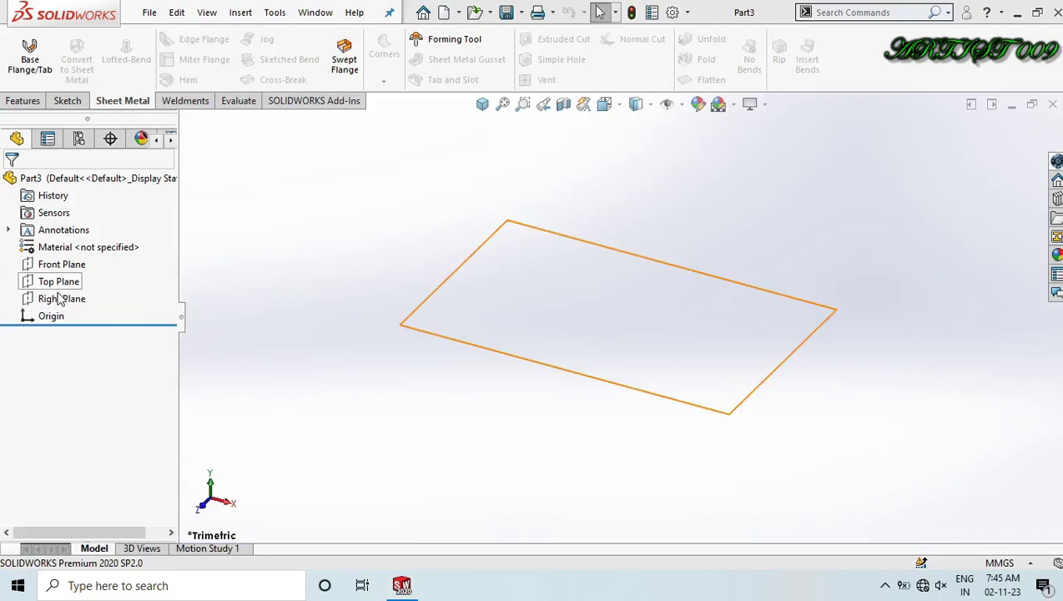
pyautogui.click(329, 373)
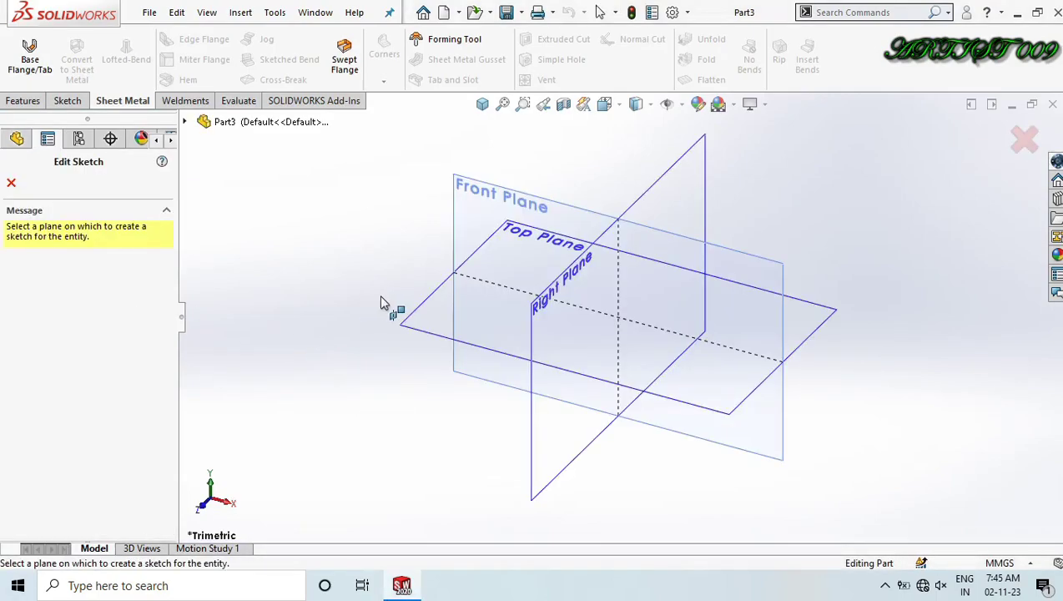
pyautogui.click(521, 206)
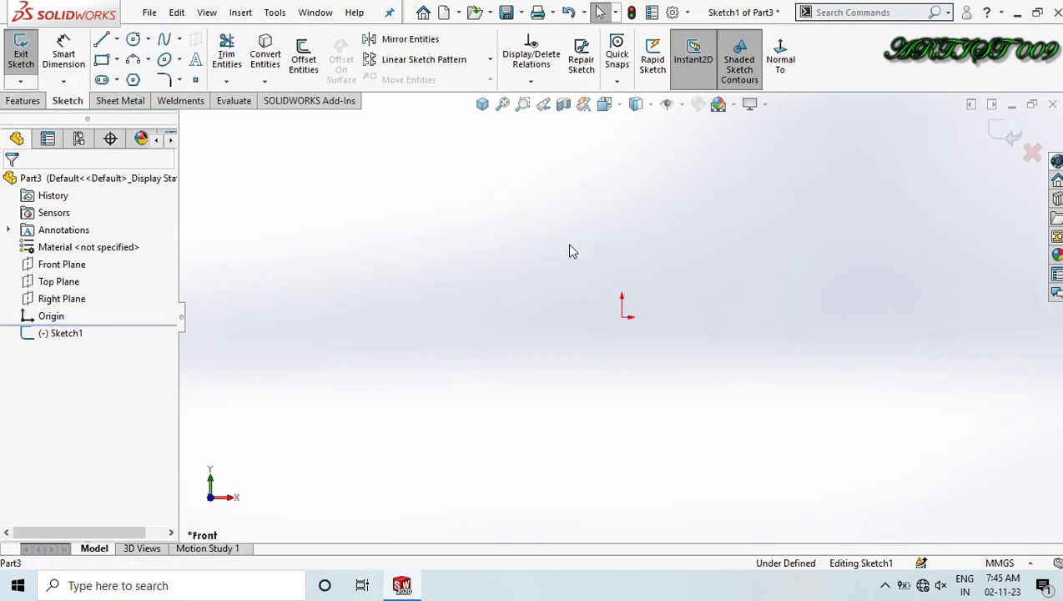
# Sketch a vertical line about 37 mm long upward from the origin.
pyautogui.press('l')
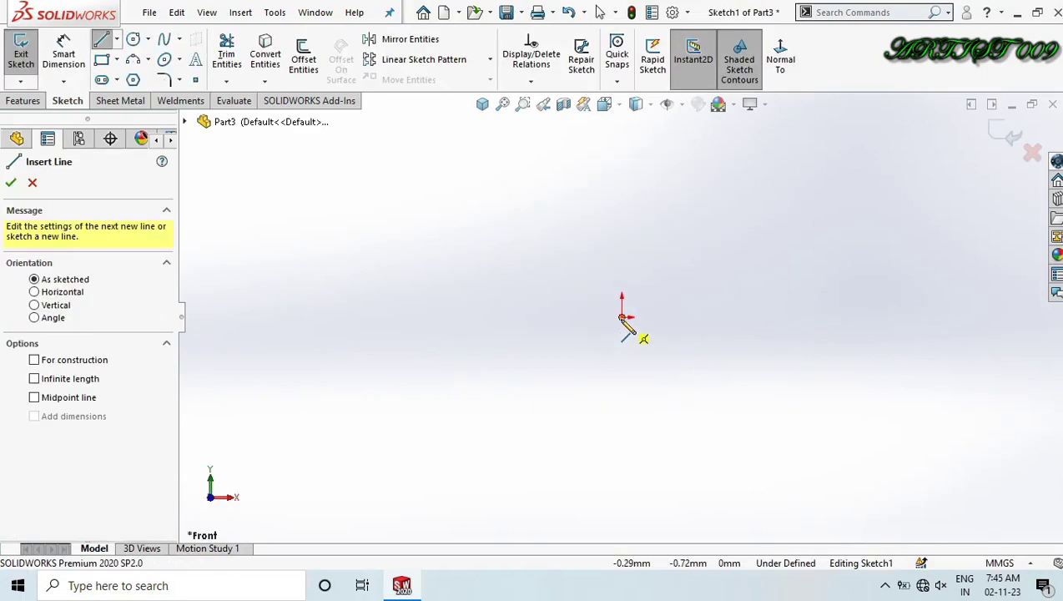
pyautogui.moveTo(622, 317); pyautogui.dragTo(622, 216)
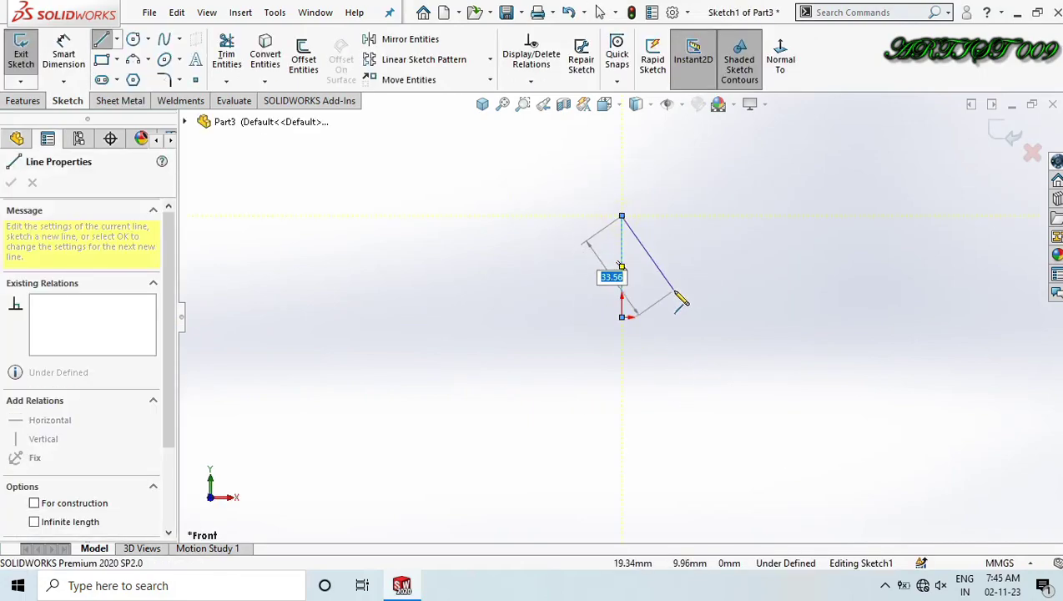
pyautogui.press('Escape')
# Dimension the vertical line's length as 845 mm and exit the sketch.
pyautogui.moveTo(684, 340); pyautogui.dragTo(677, 248, button='right')
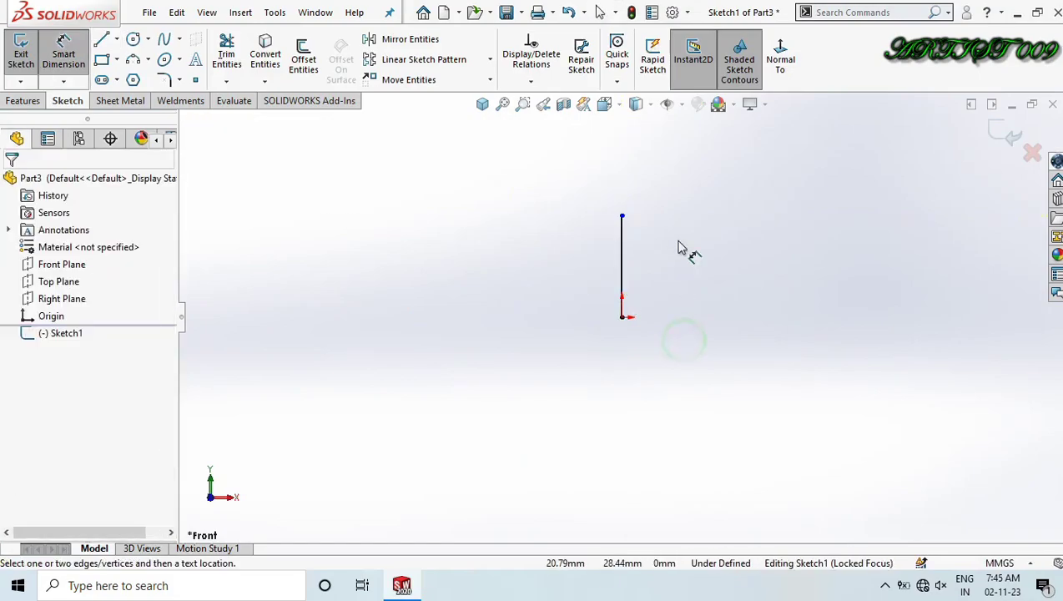
pyautogui.scroll(-2, 630, 237)
pyautogui.click(617, 259)
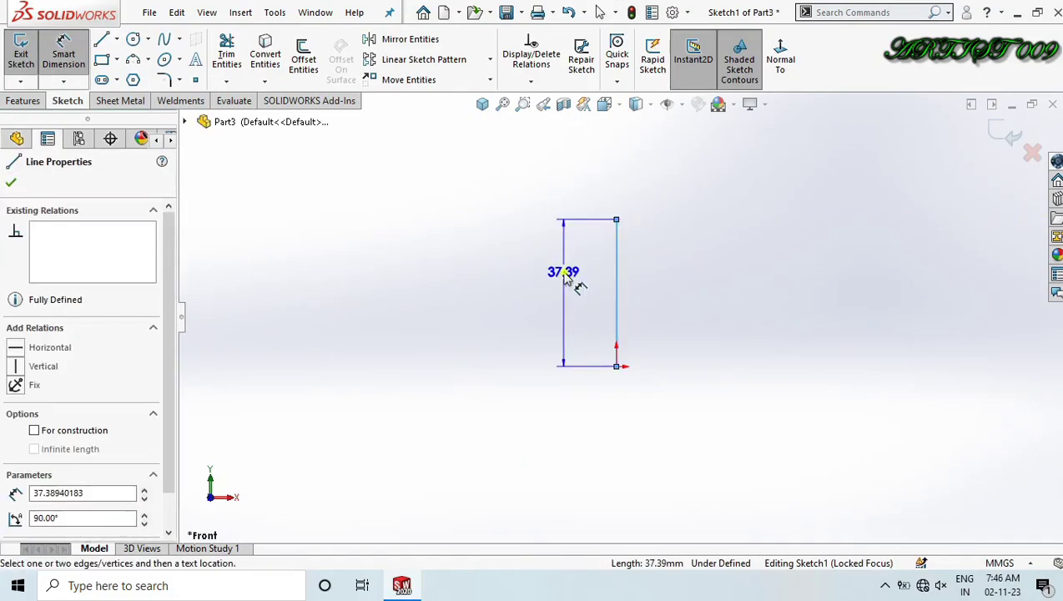
pyautogui.click(568, 275)
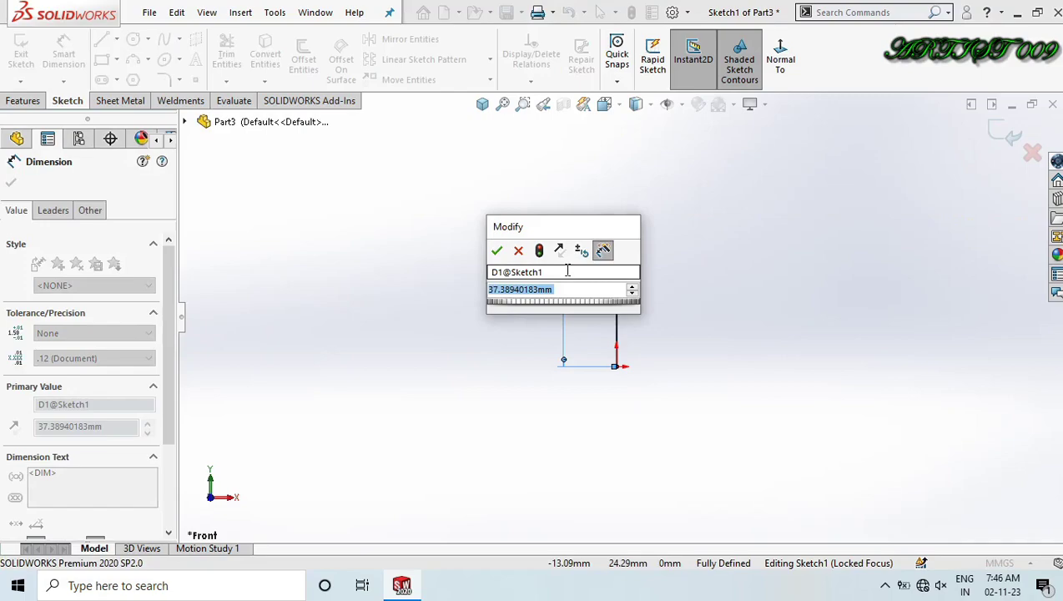
pyautogui.write('845')
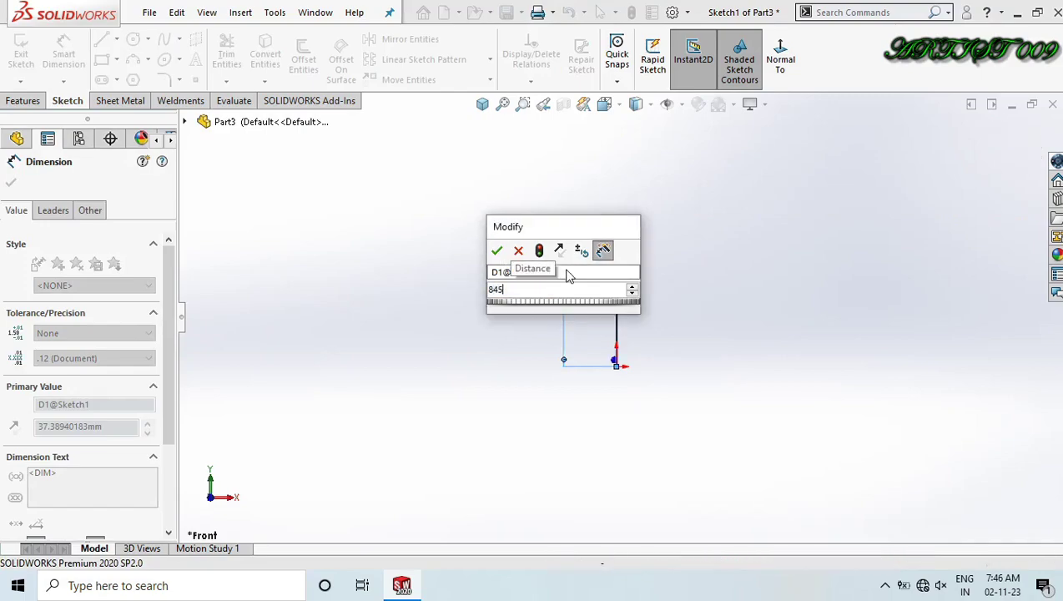
pyautogui.press('Return')
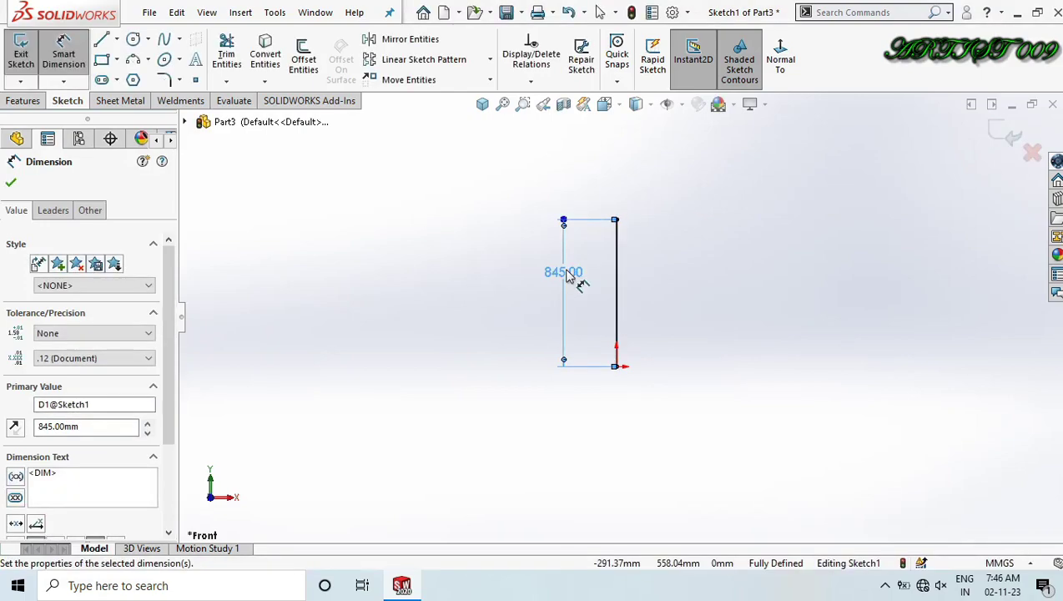
pyautogui.click(179, 101)
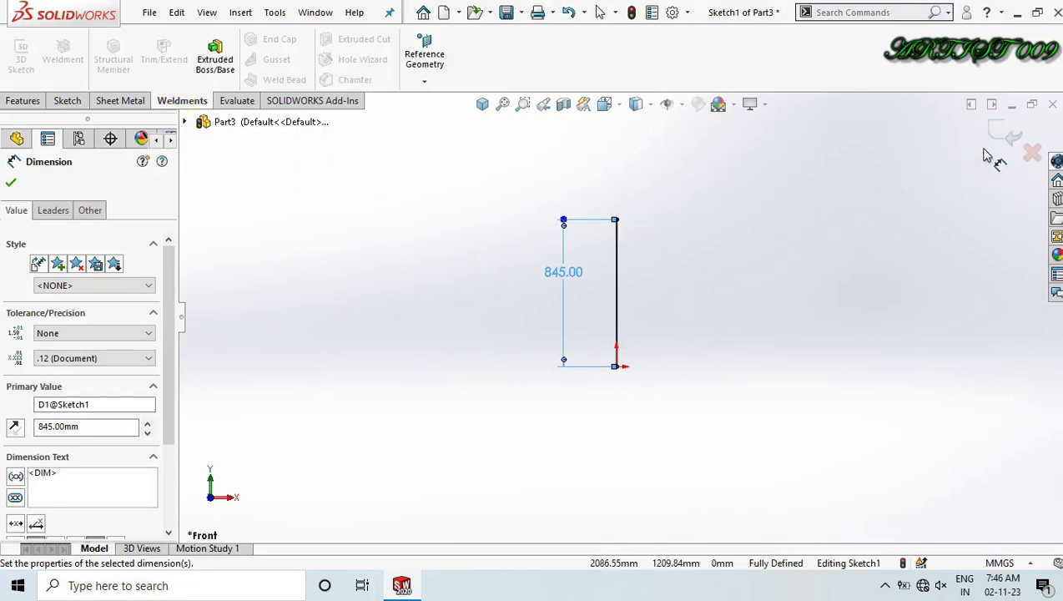
pyautogui.click(1013, 136)
pyautogui.click(1002, 133)
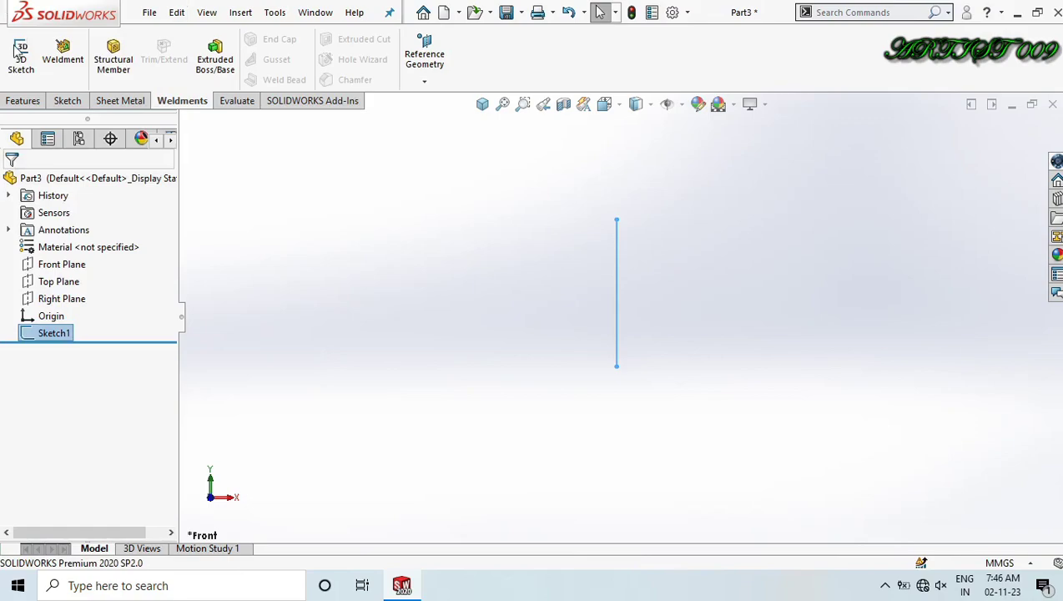
# Add a structural member along the 845 mm vertical line using the custom square tube profile, size 40 x 40 x 1.
pyautogui.click(122, 67)
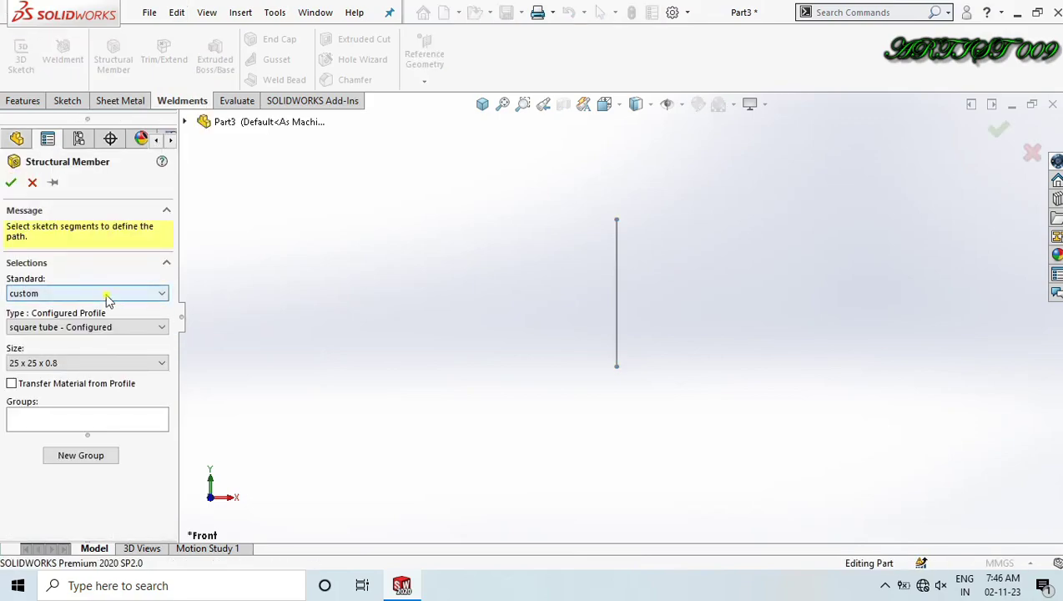
pyautogui.click(107, 299)
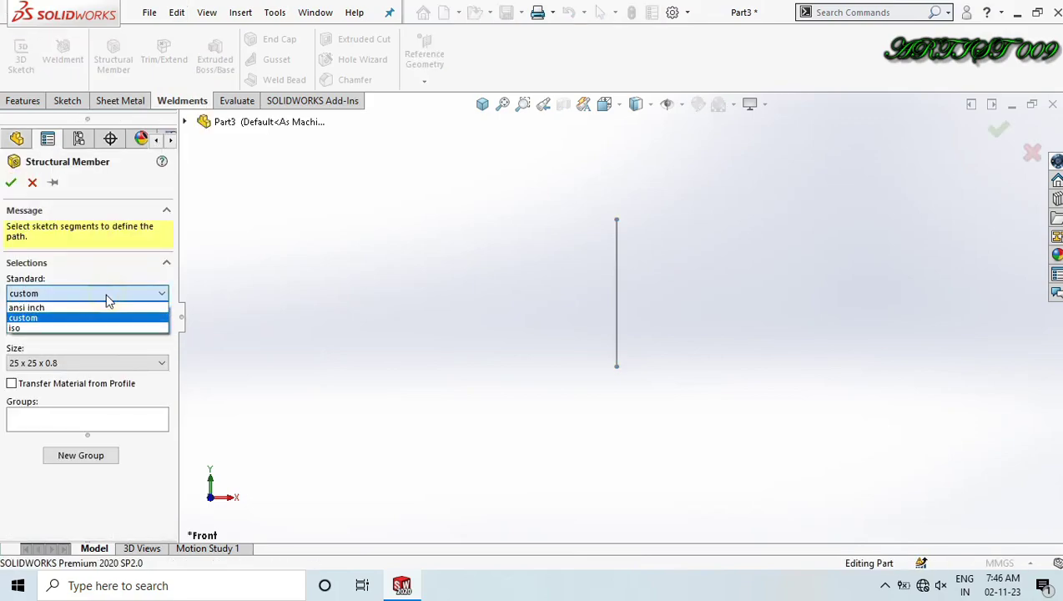
pyautogui.click(47, 318)
pyautogui.click(52, 325)
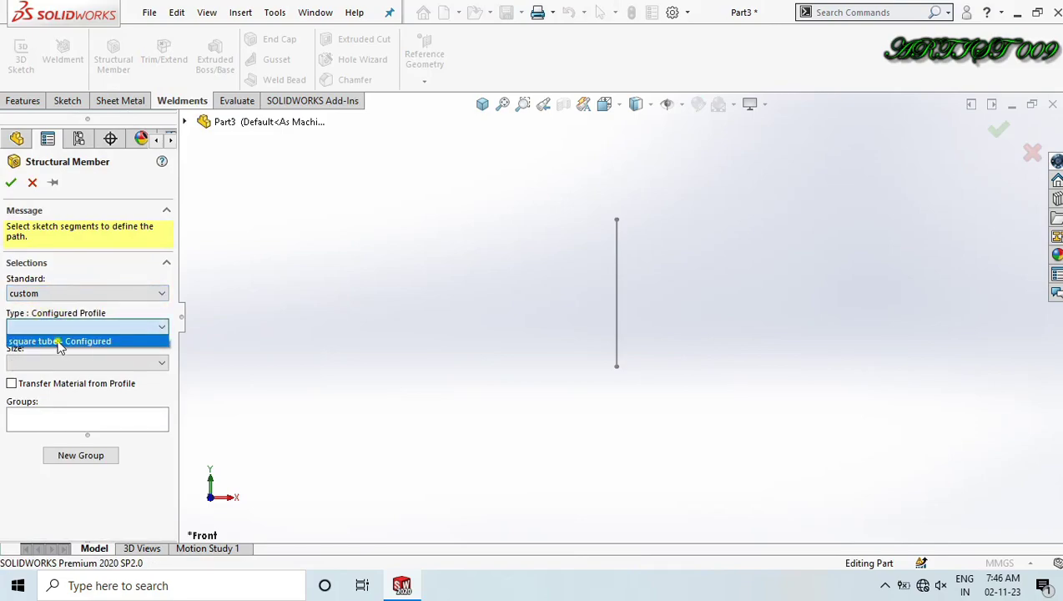
pyautogui.click(58, 342)
pyautogui.click(71, 363)
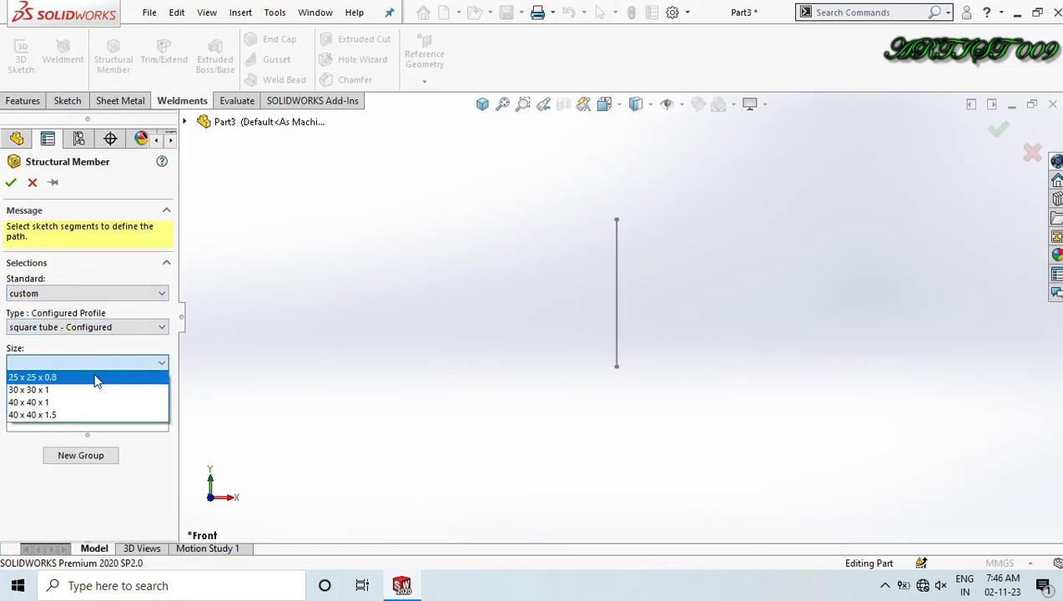
pyautogui.click(34, 403)
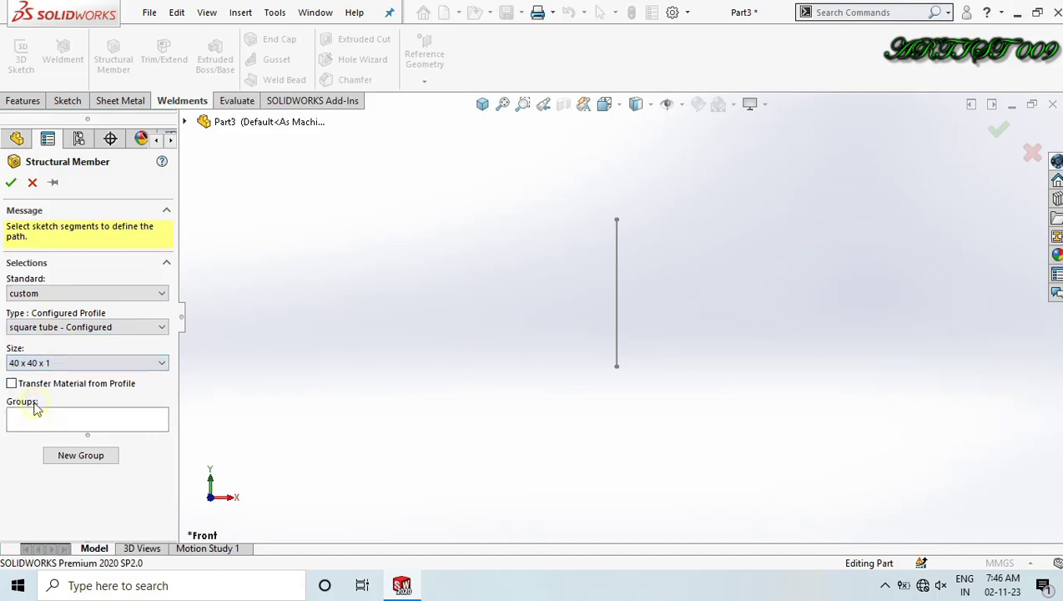
pyautogui.click(95, 430)
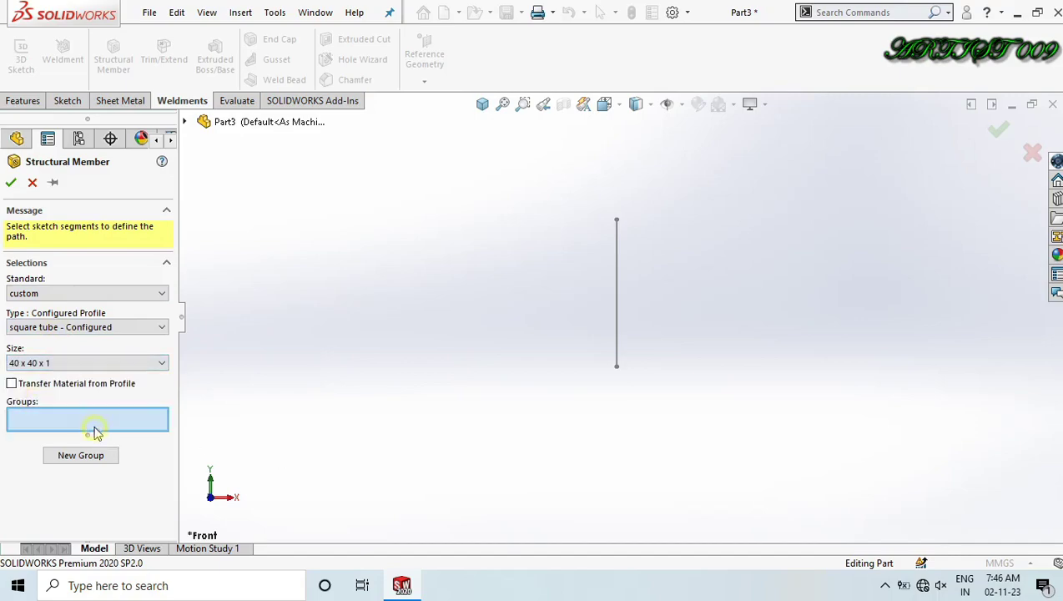
pyautogui.click(617, 327)
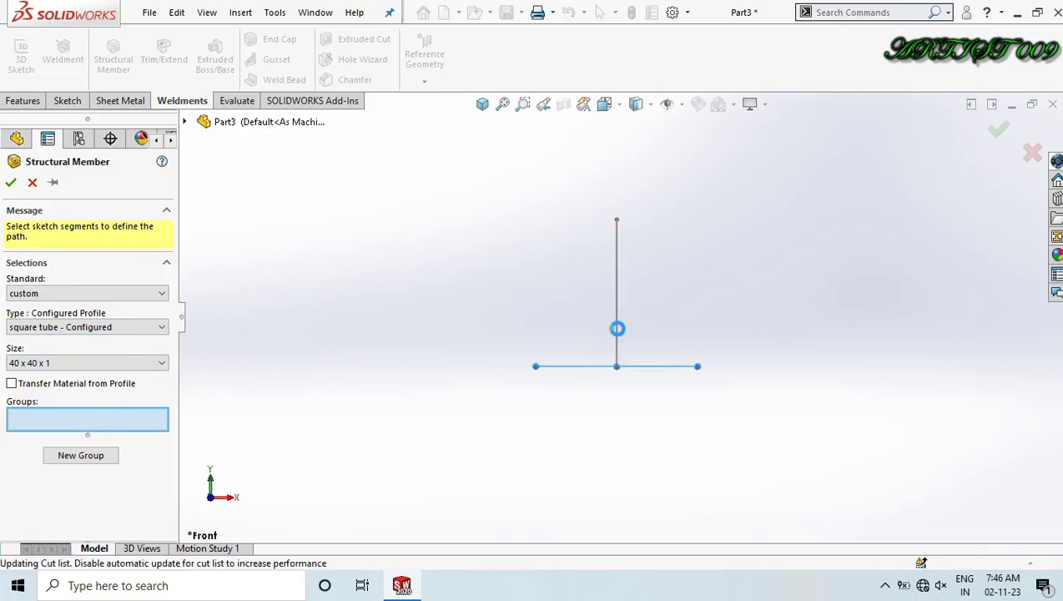
pyautogui.scroll(-4, 626, 249)
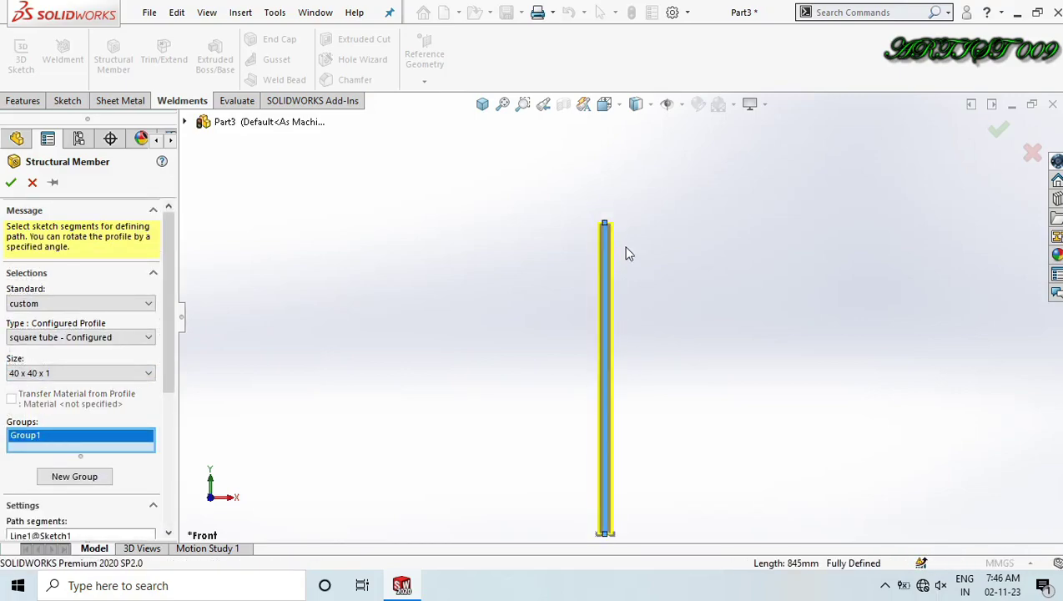
pyautogui.scroll(4, 621, 297)
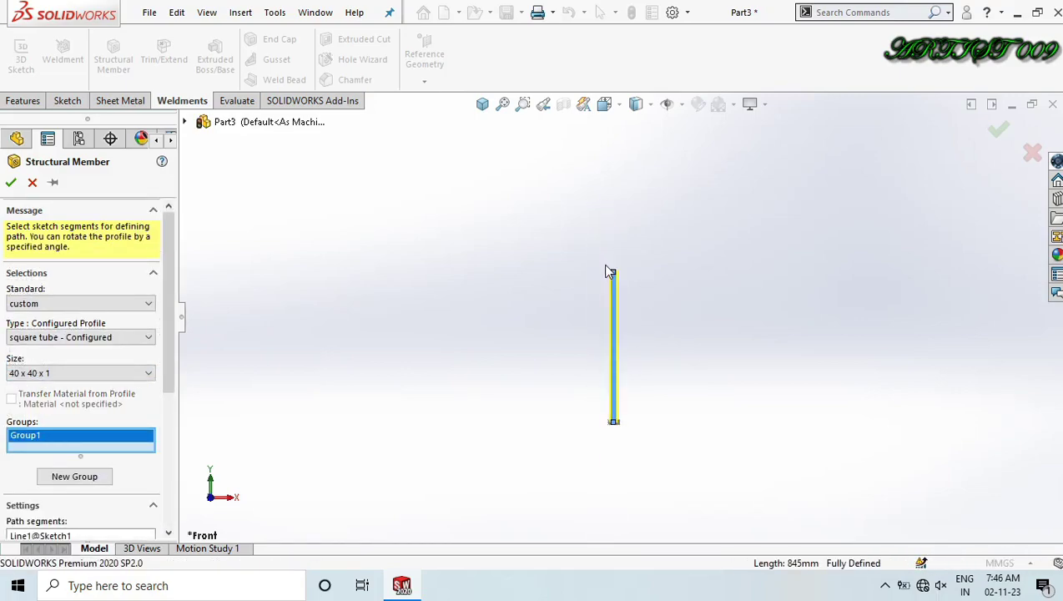
pyautogui.click(13, 182)
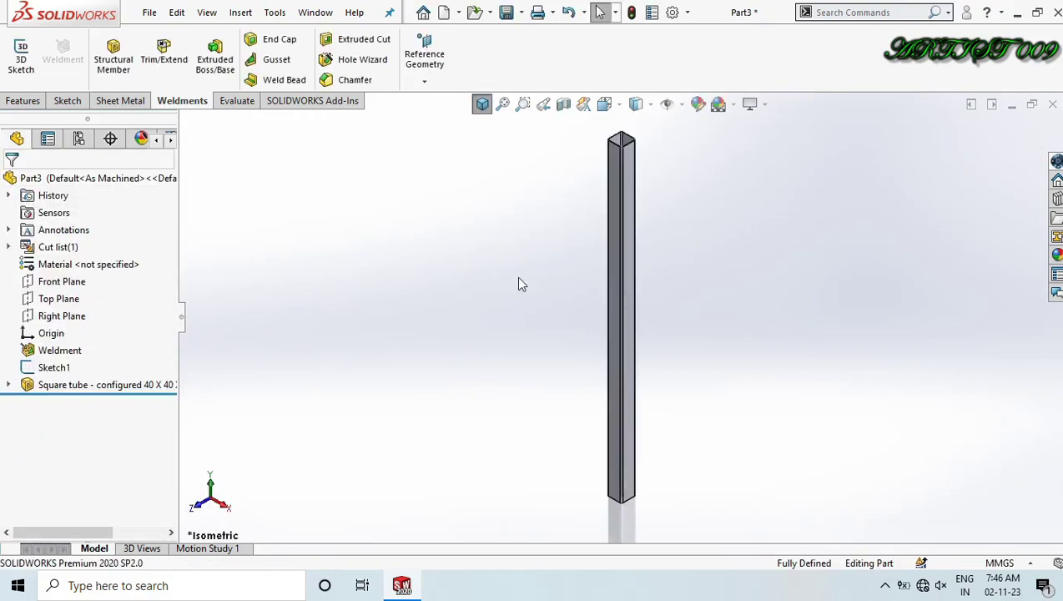
# Hide the path sketch running through the centre of the square tube.
pyautogui.scroll(-3, 644, 210)
pyautogui.click(641, 208)
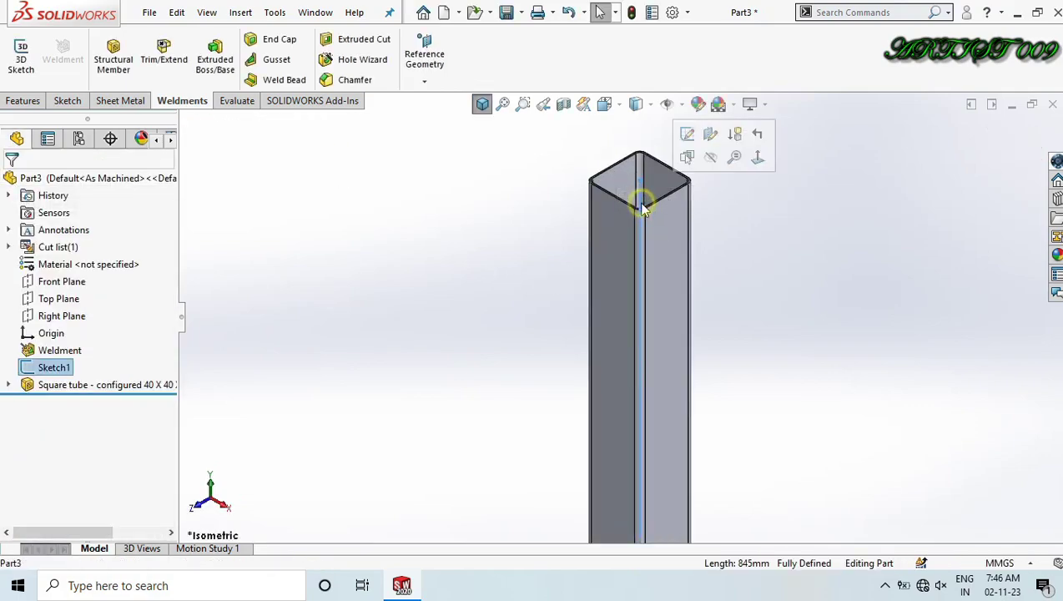
pyautogui.click(711, 157)
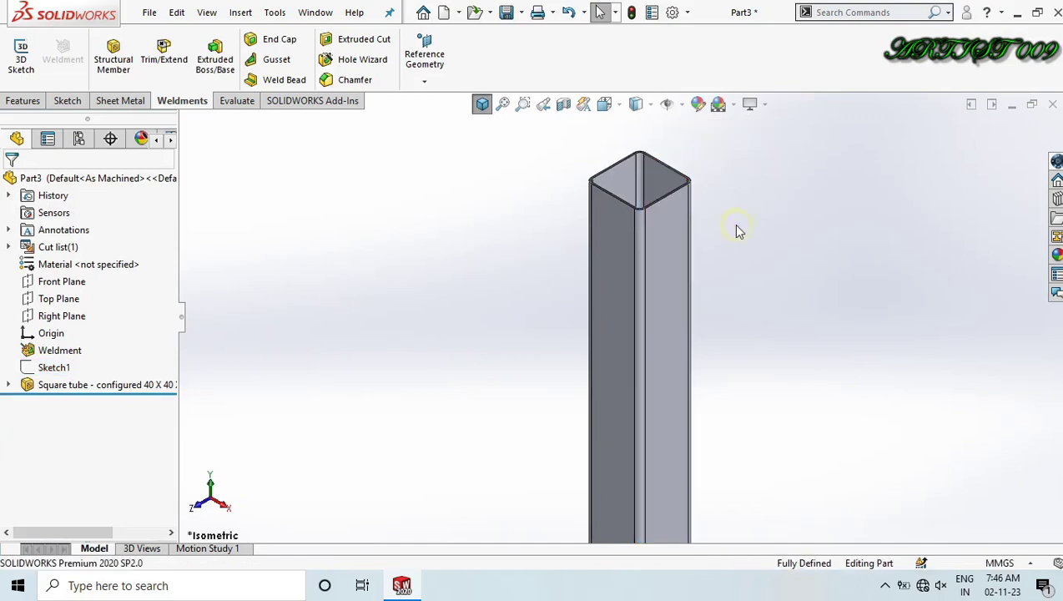
# Assign AISI 304 as the material of the square tube part.
pyautogui.press('f')
pyautogui.rightClick(63, 264)
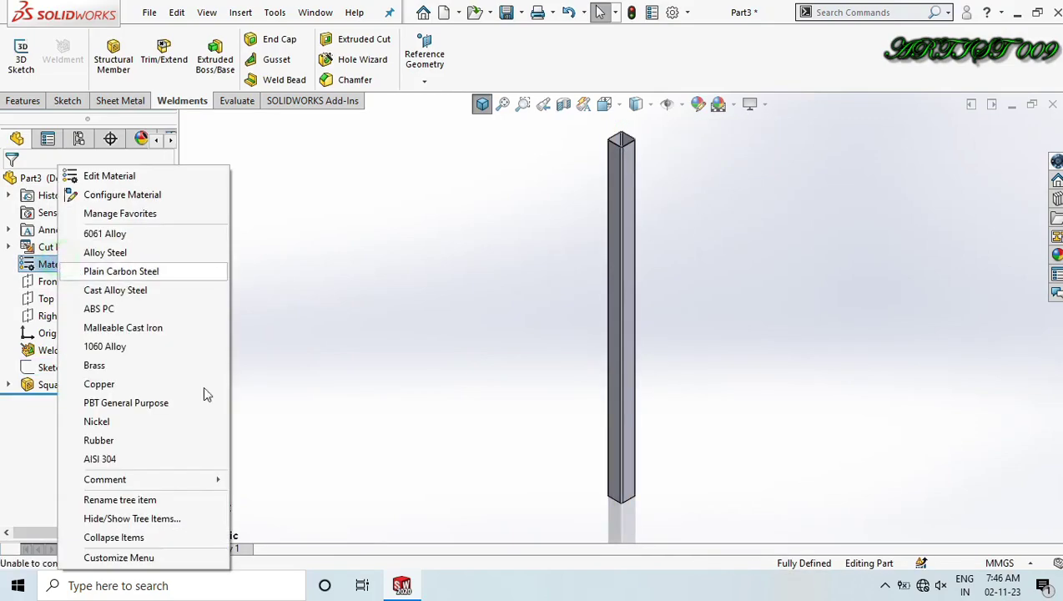
pyautogui.click(144, 463)
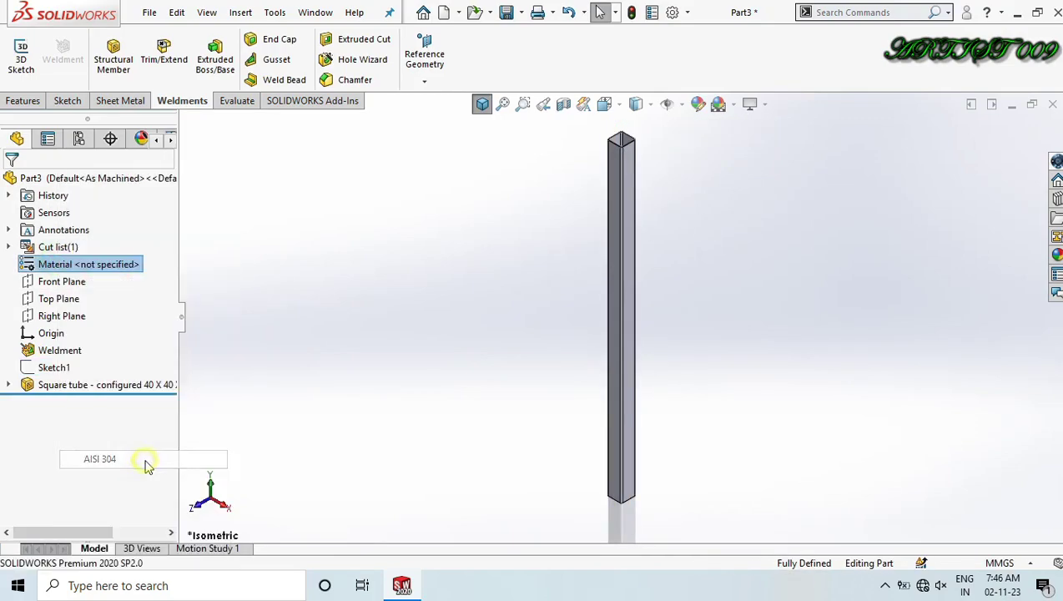
pyautogui.click(427, 328)
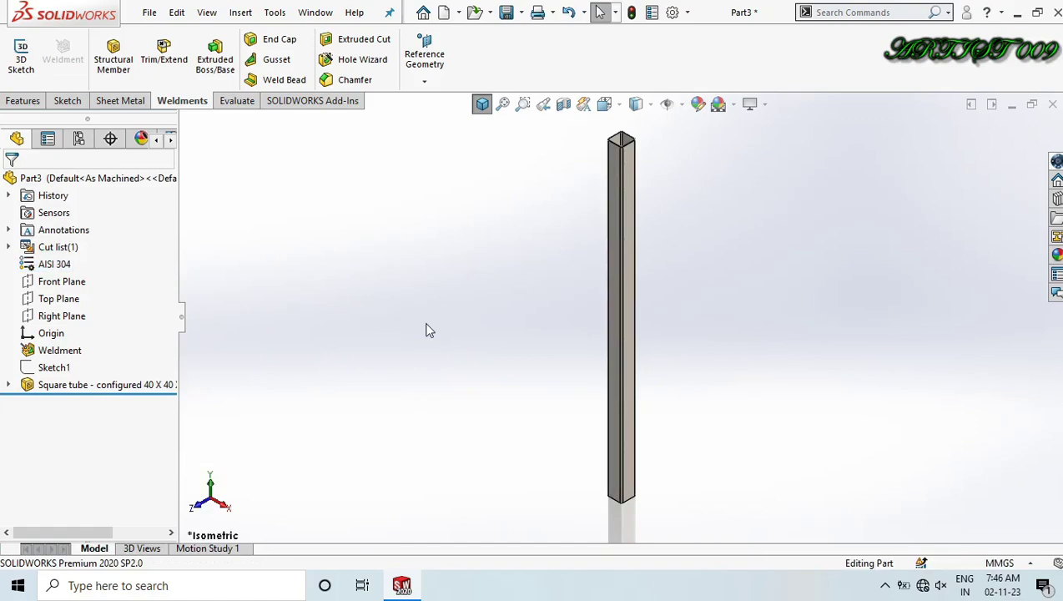
# Save the part as "sq 40" in the table folder and close it.
pyautogui.hotkey('ctrl', 's')
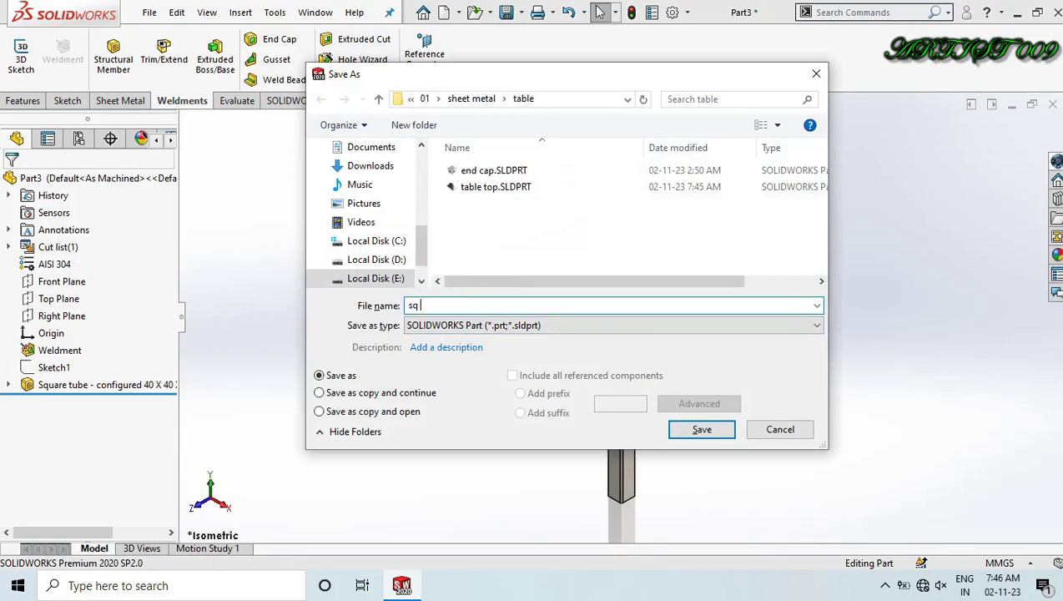
pyautogui.write('sq 40')
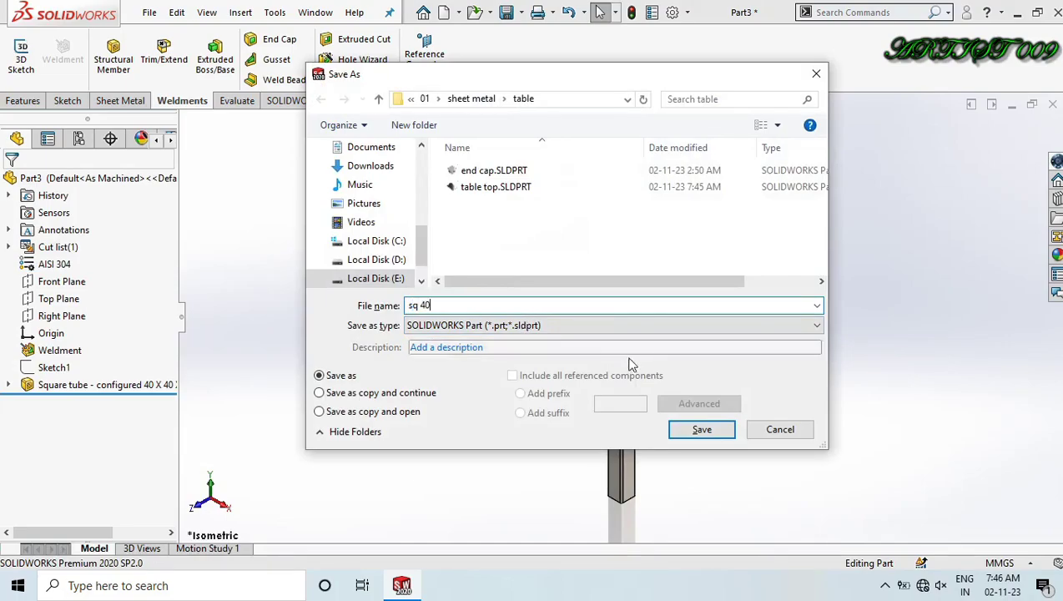
pyautogui.click(699, 429)
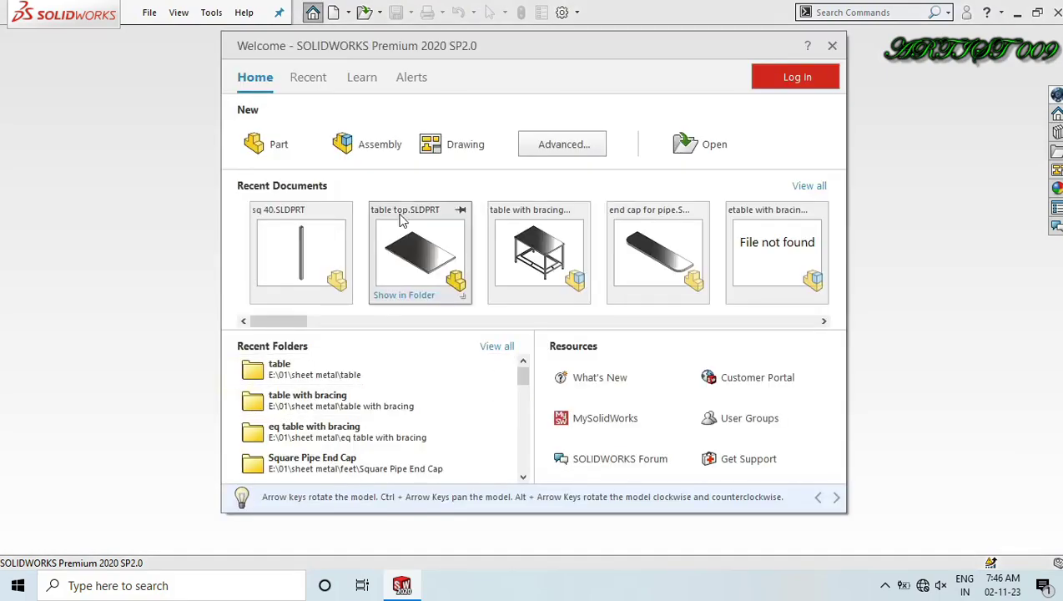
# Create a new assembly and place the "table top" part as its first component.
pyautogui.click(360, 144)
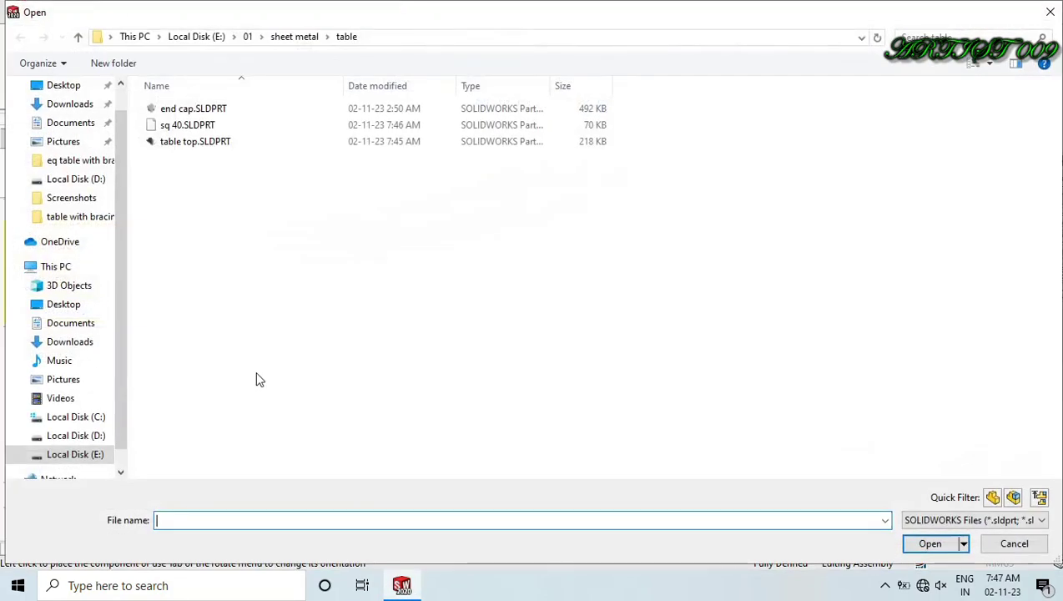
pyautogui.doubleClick(192, 141)
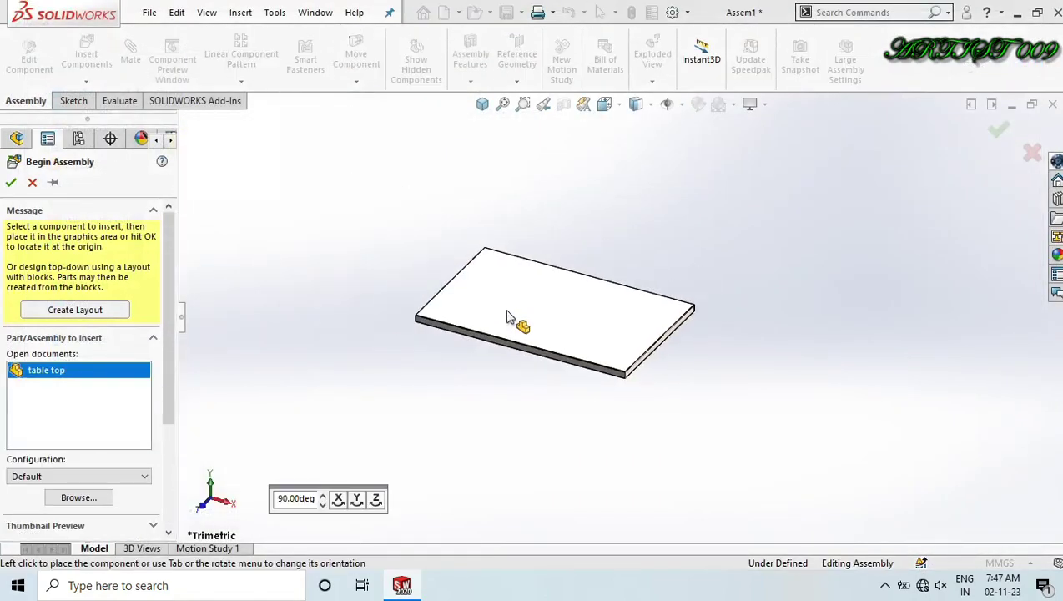
pyautogui.click(507, 318)
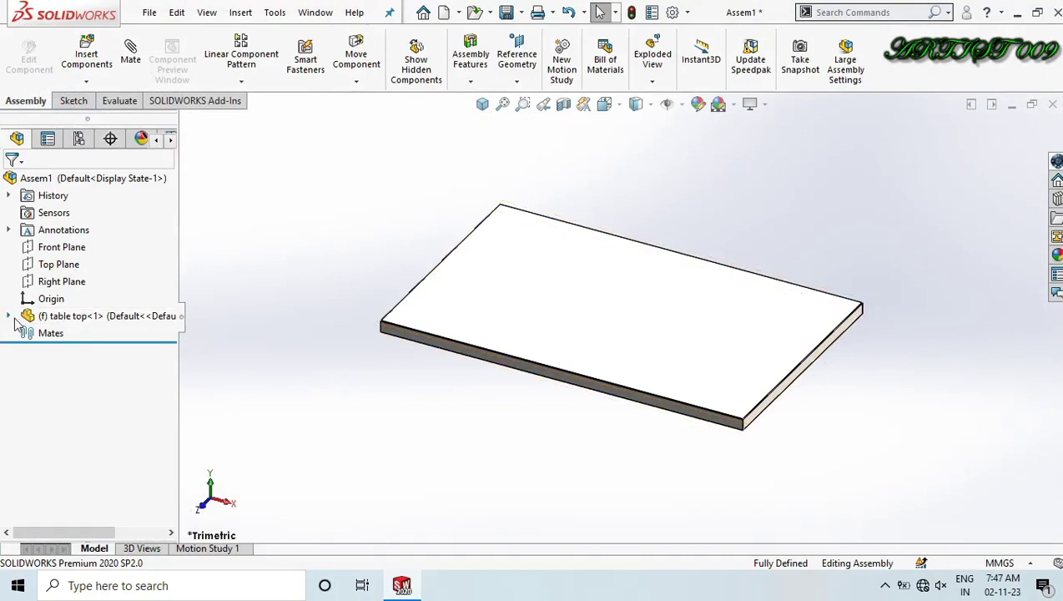
# Float the tabletop component and move it freely away from its original position.
pyautogui.rightClick(473, 294)
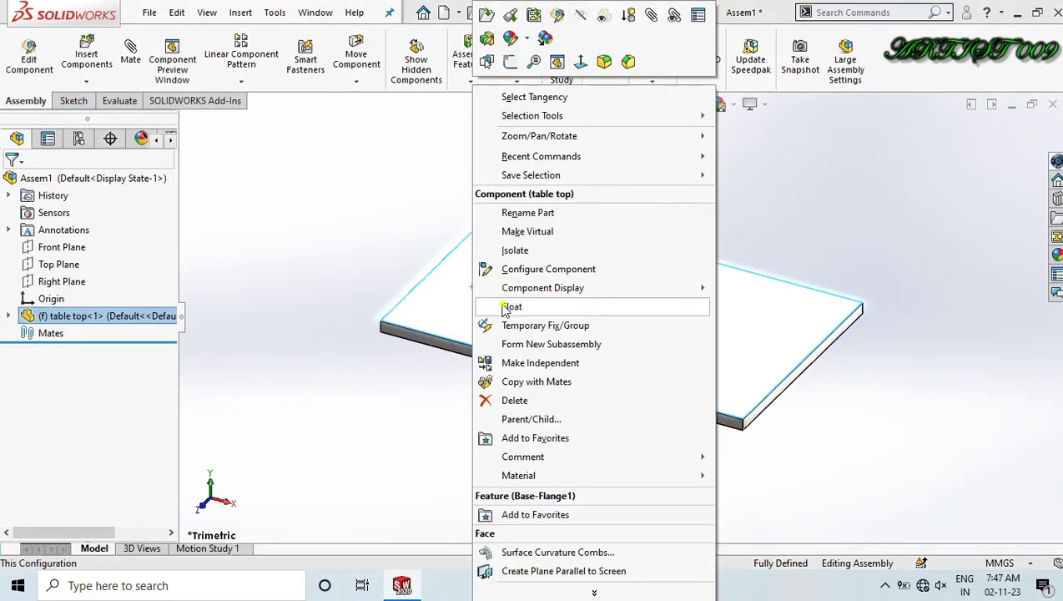
pyautogui.click(507, 309)
pyautogui.moveTo(434, 290); pyautogui.dragTo(593, 324)
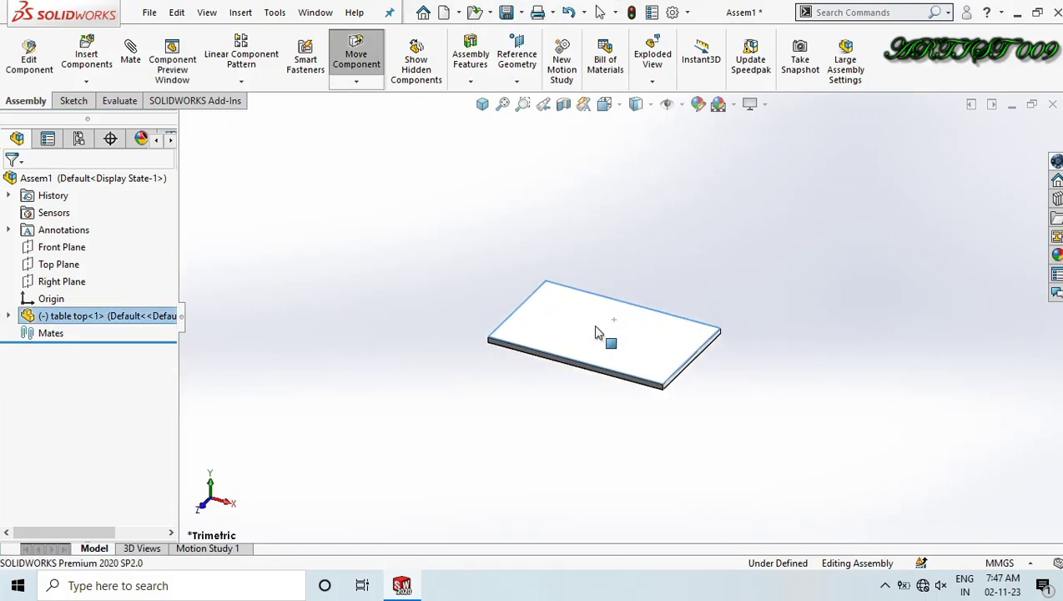
# Mate the tabletop's Front Plane coincident with the assembly's Front Plane.
pyautogui.click(9, 316)
pyautogui.click(92, 385)
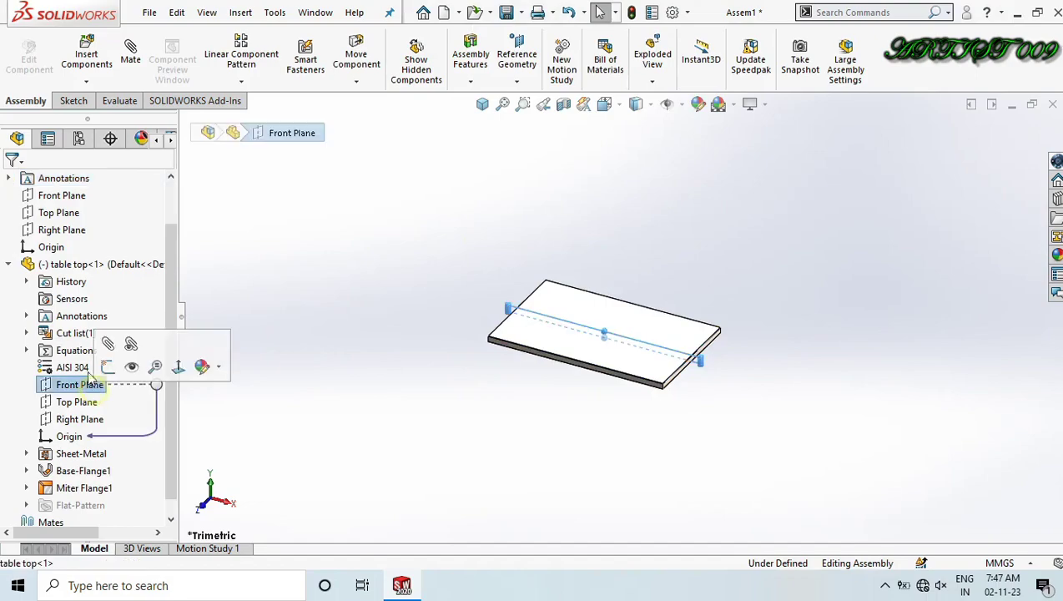
pyautogui.scroll(1, 84, 280)
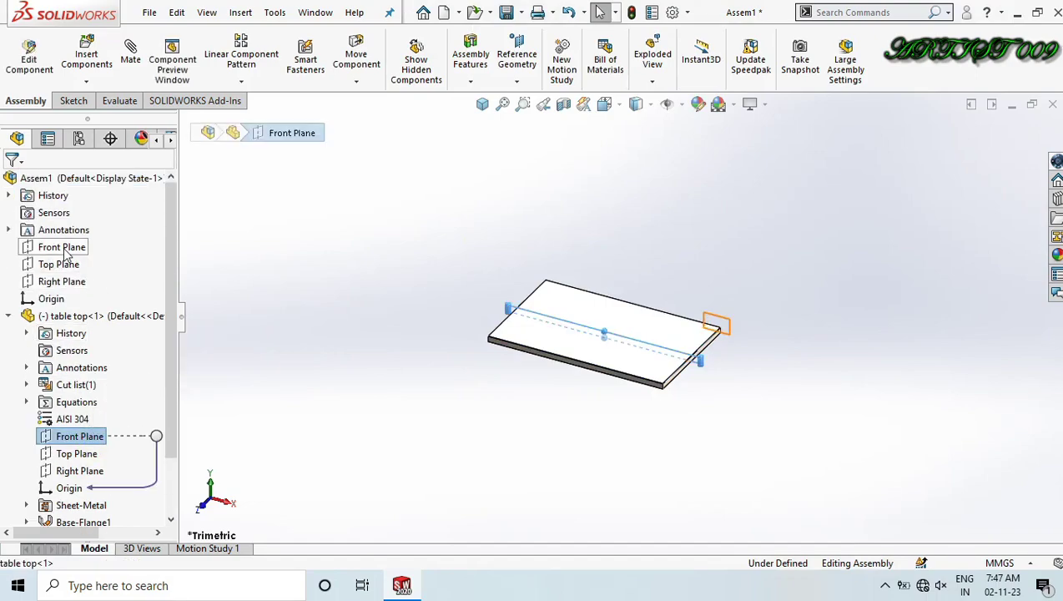
pyautogui.keyDown('ctrl'); pyautogui.click(65, 248); pyautogui.keyUp('ctrl')
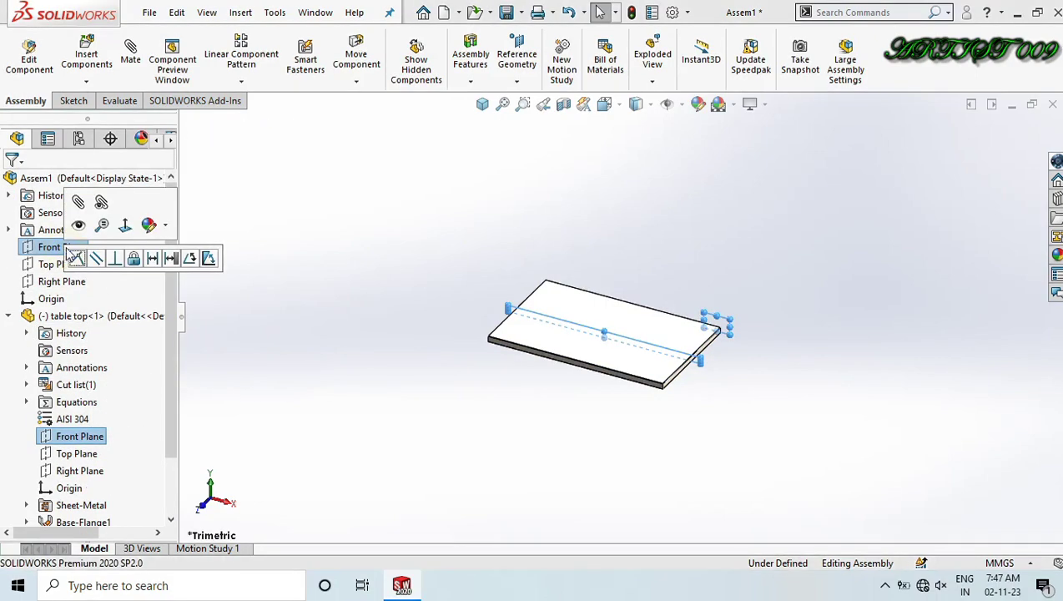
pyautogui.click(77, 259)
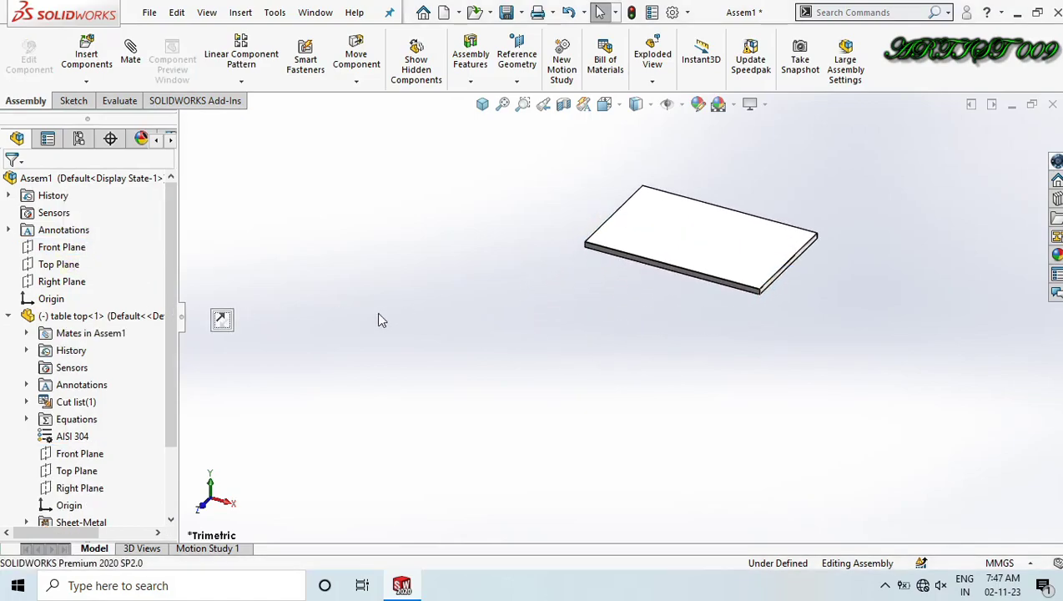
# Mate the tabletop's Right Plane coincident with the assembly's Right Plane.
pyautogui.click(81, 489)
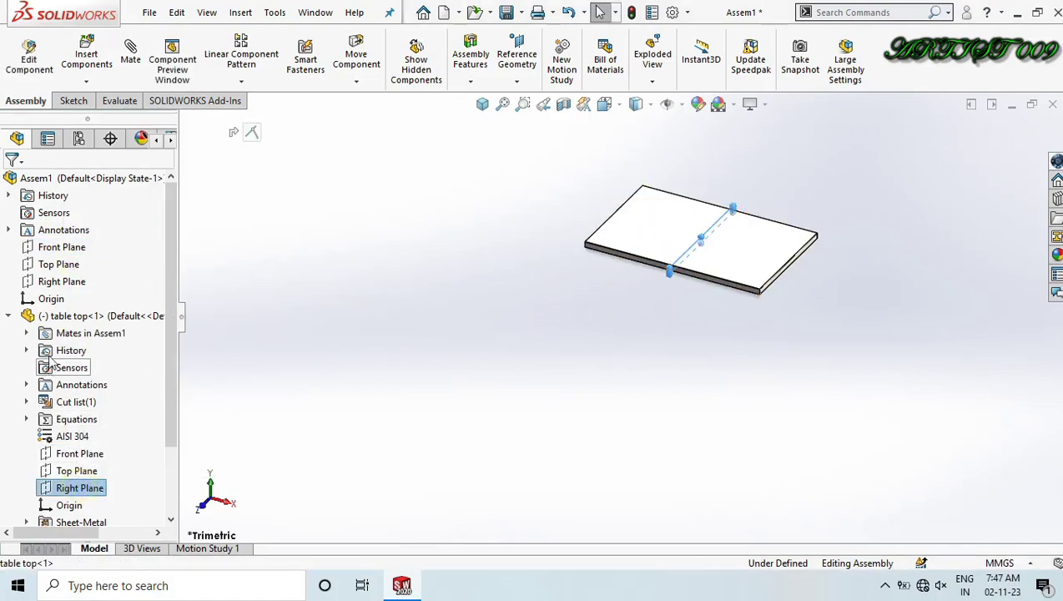
pyautogui.keyDown('ctrl'); pyautogui.click(73, 284); pyautogui.keyUp('ctrl')
pyautogui.click(84, 296)
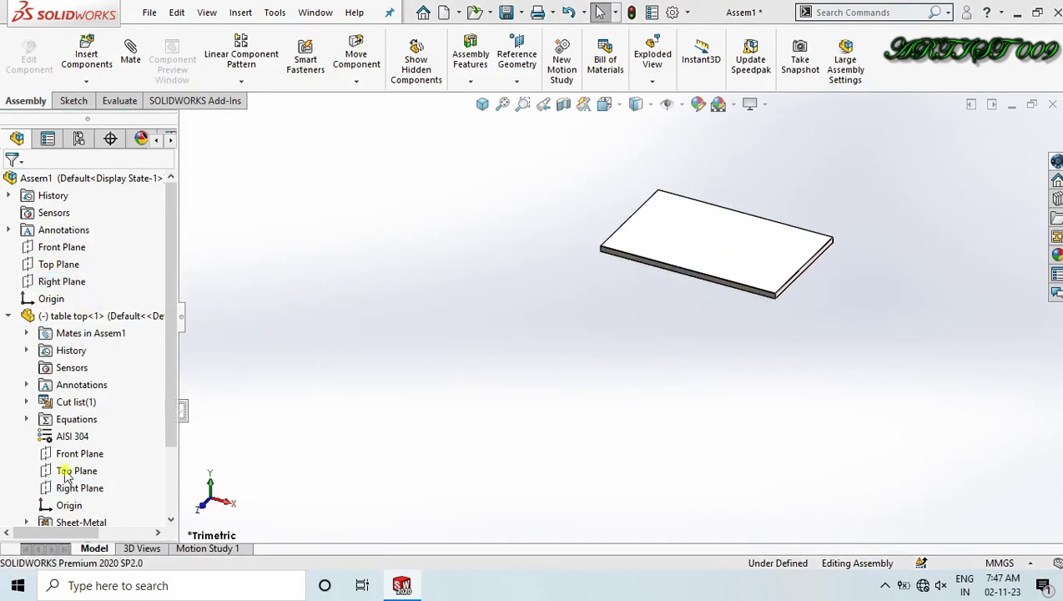
# Mate the tabletop's Top Plane coincident with the assembly's Top Plane.
pyautogui.click(58, 267)
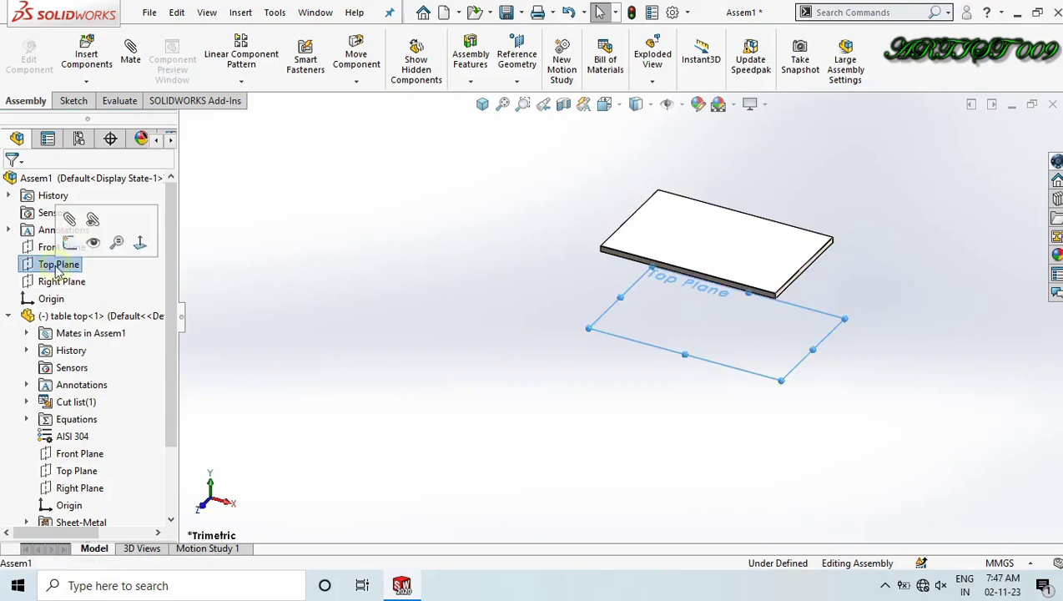
pyautogui.keyDown('ctrl'); pyautogui.click(75, 471); pyautogui.keyUp('ctrl')
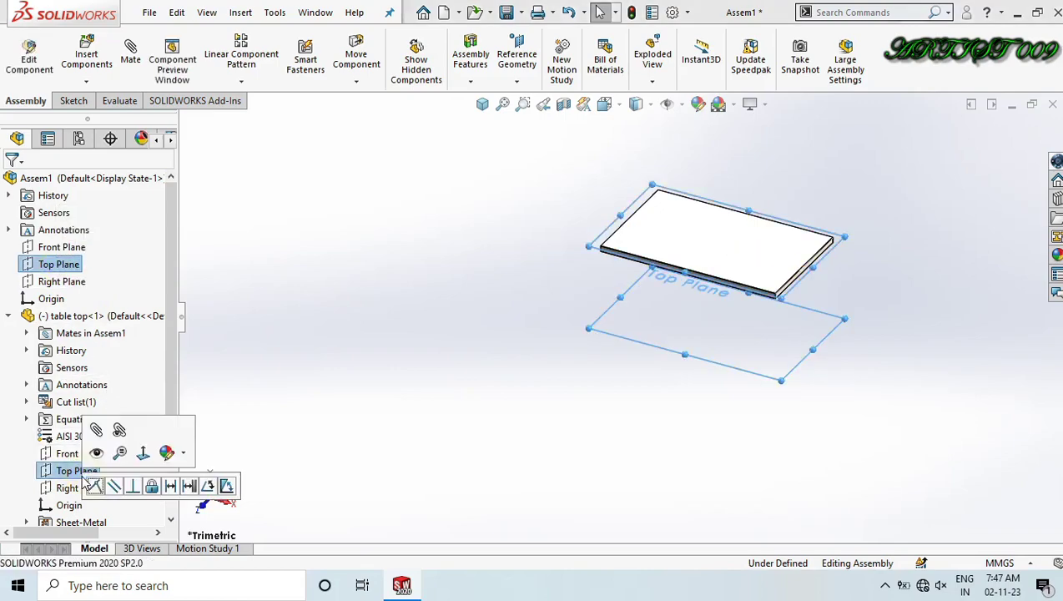
pyautogui.click(130, 59)
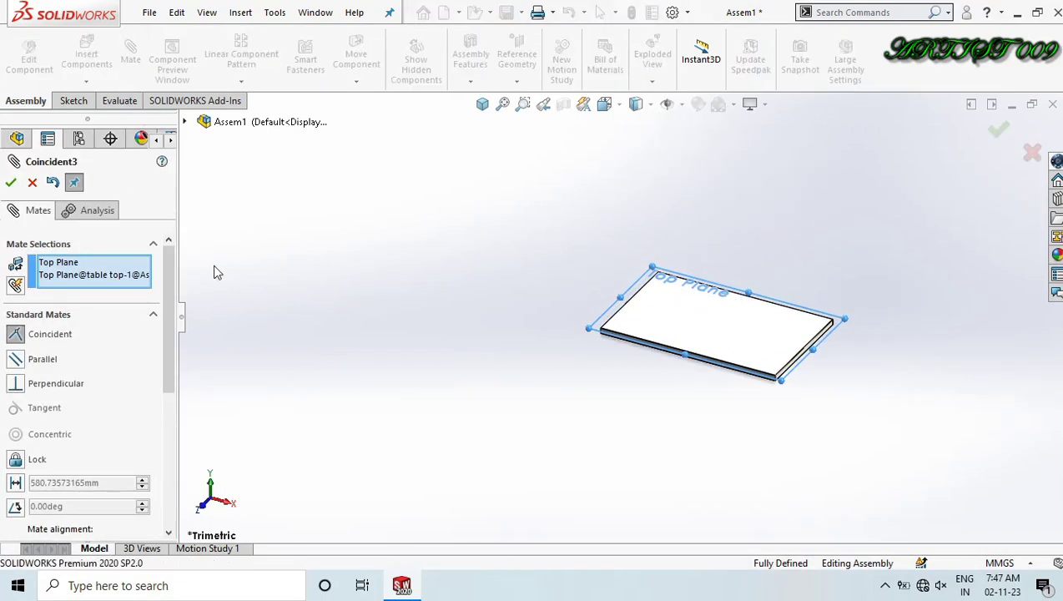
pyautogui.click(9, 184)
pyautogui.click(10, 183)
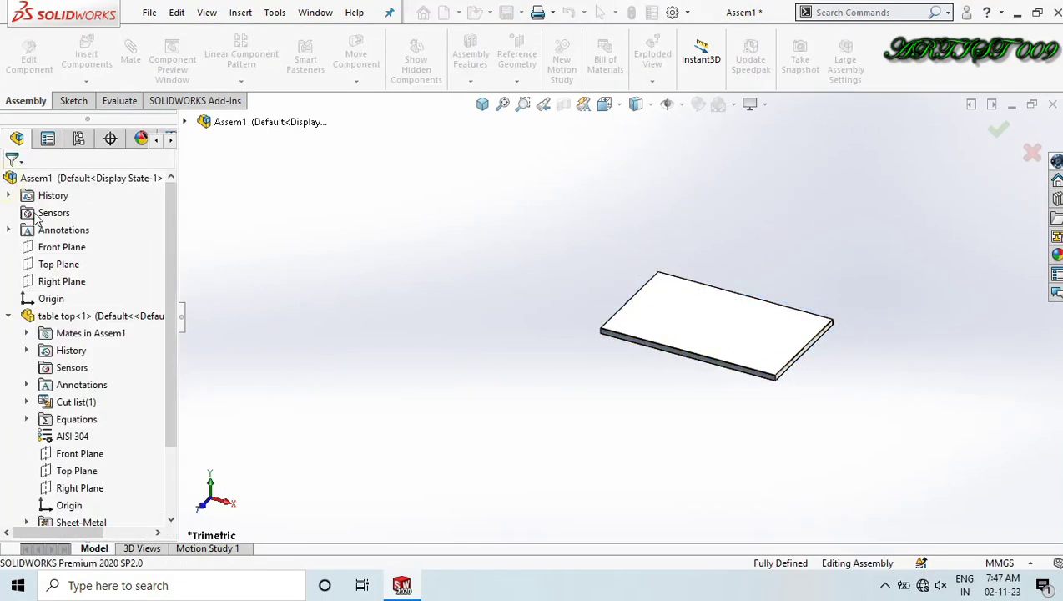
# Insert the sq 40 square tube part into the assembly near the tabletop's front corner.
pyautogui.click(485, 104)
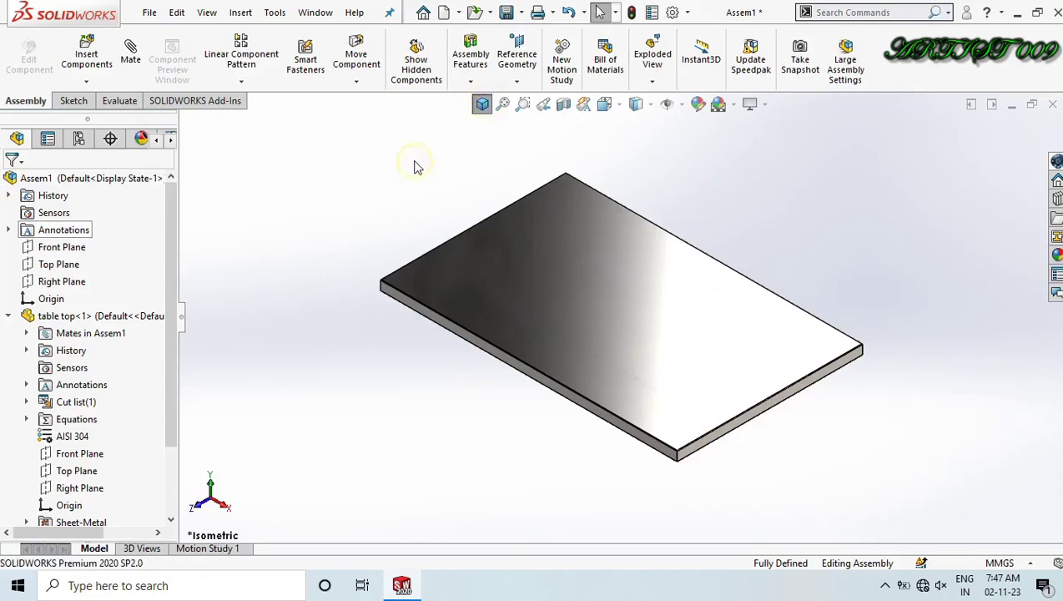
pyautogui.click(86, 54)
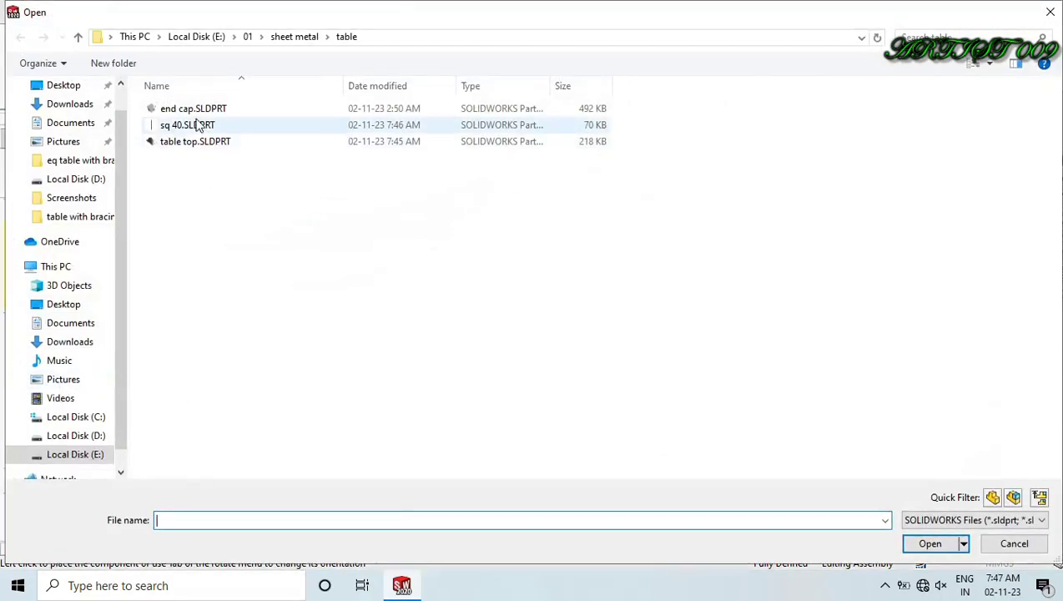
pyautogui.doubleClick(191, 126)
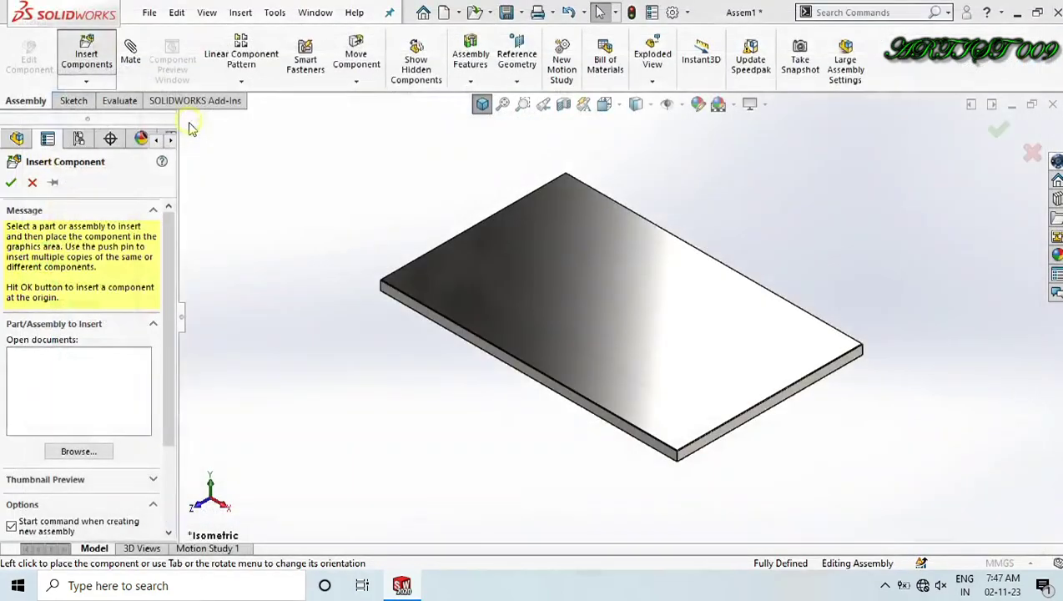
pyautogui.click(406, 409)
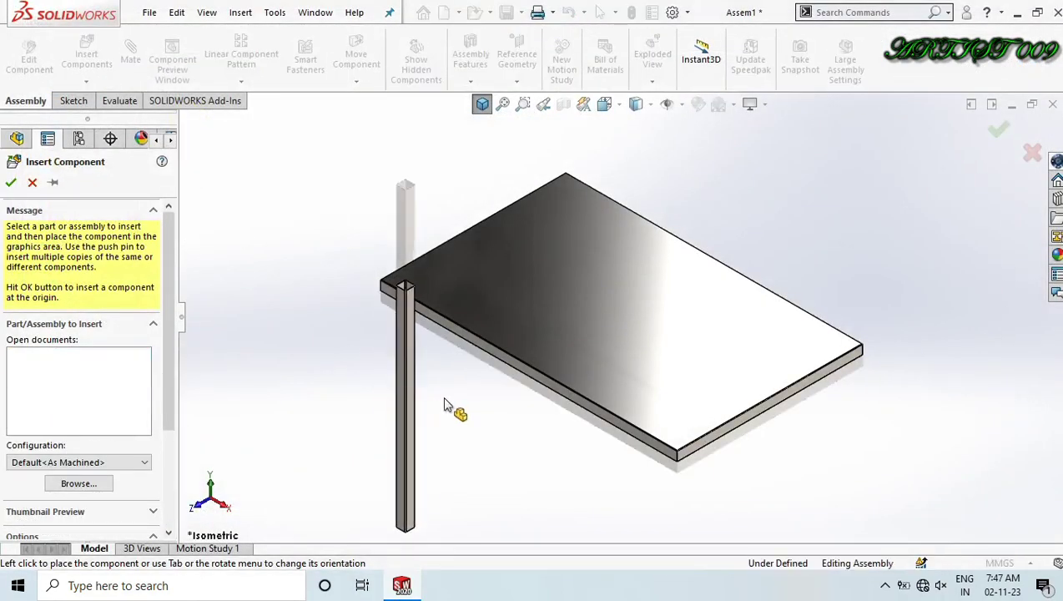
# Add a 0.5 mm distance mate between the tabletop's short-side miter flange face and the parallel side face of the square tube.
pyautogui.scroll(-3, 504, 303)
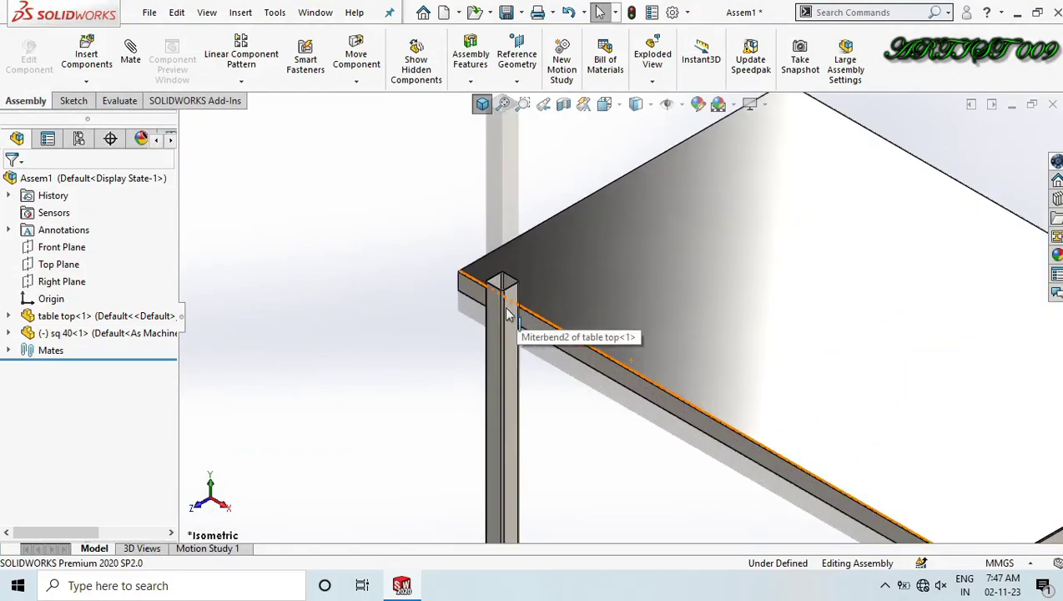
pyautogui.moveTo(551, 371); pyautogui.dragTo(622, 190, button='middle')
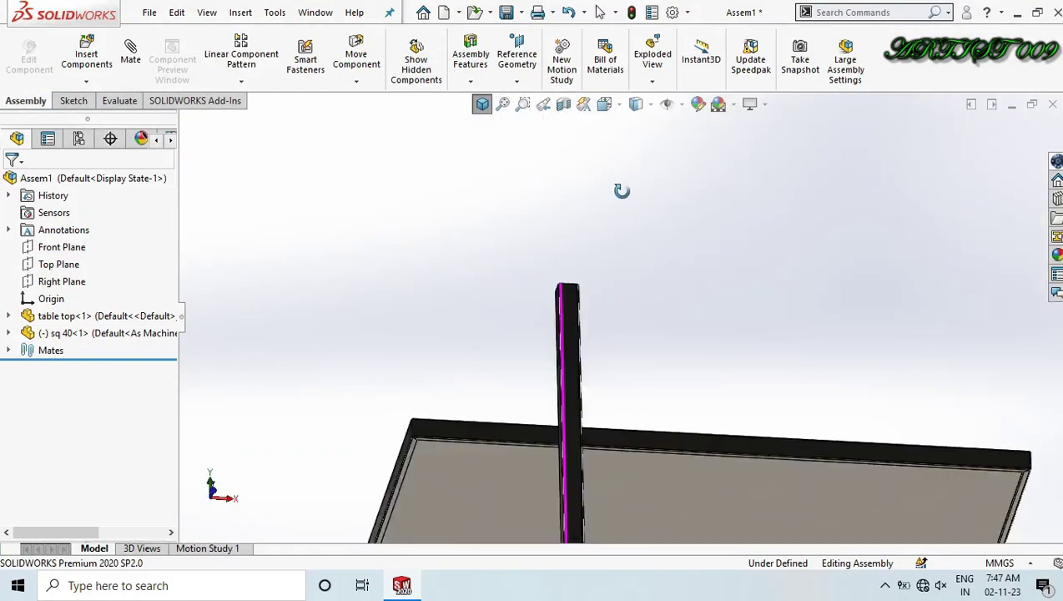
pyautogui.scroll(3, 587, 269)
pyautogui.click(130, 54)
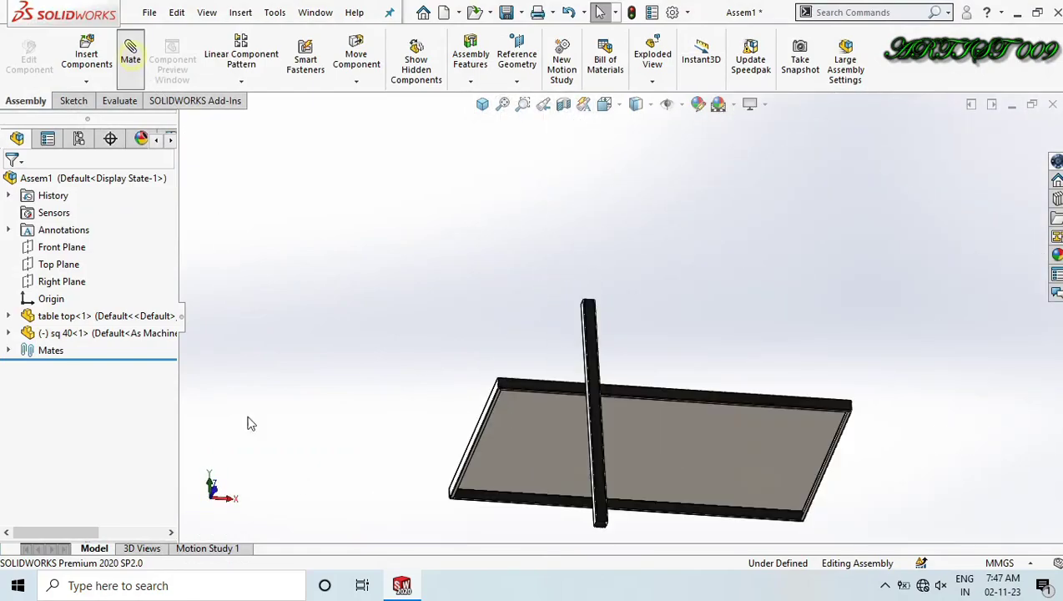
pyautogui.scroll(-6, 512, 408)
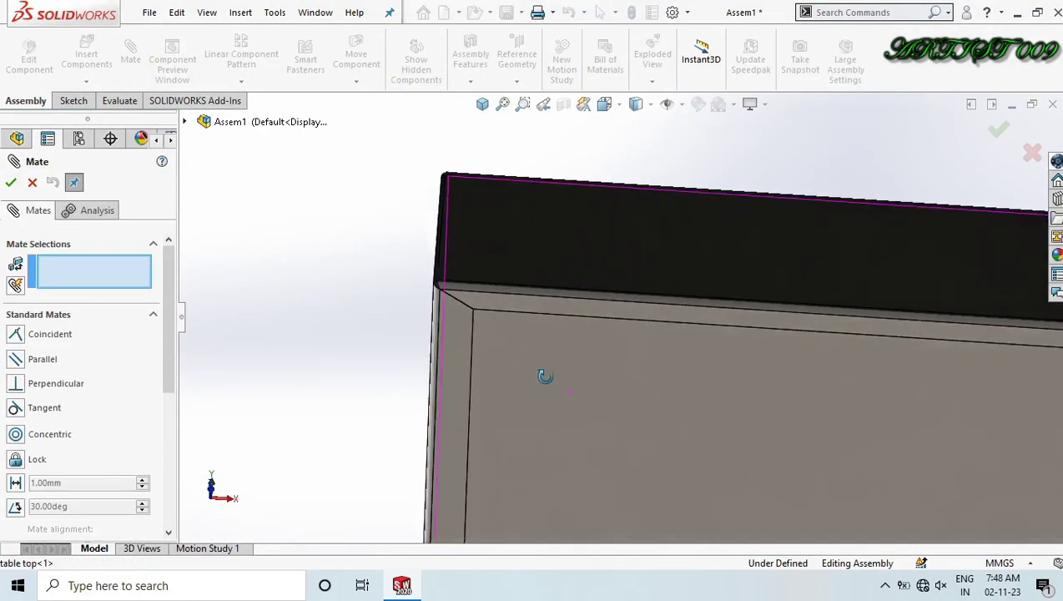
pyautogui.scroll(-5, 439, 419)
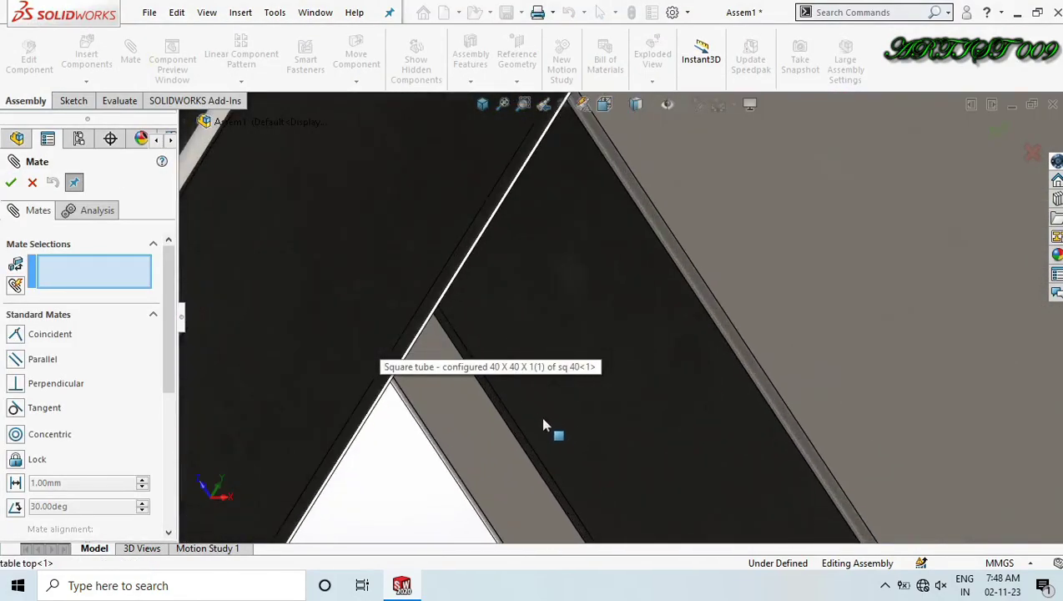
pyautogui.scroll(-3, 518, 409)
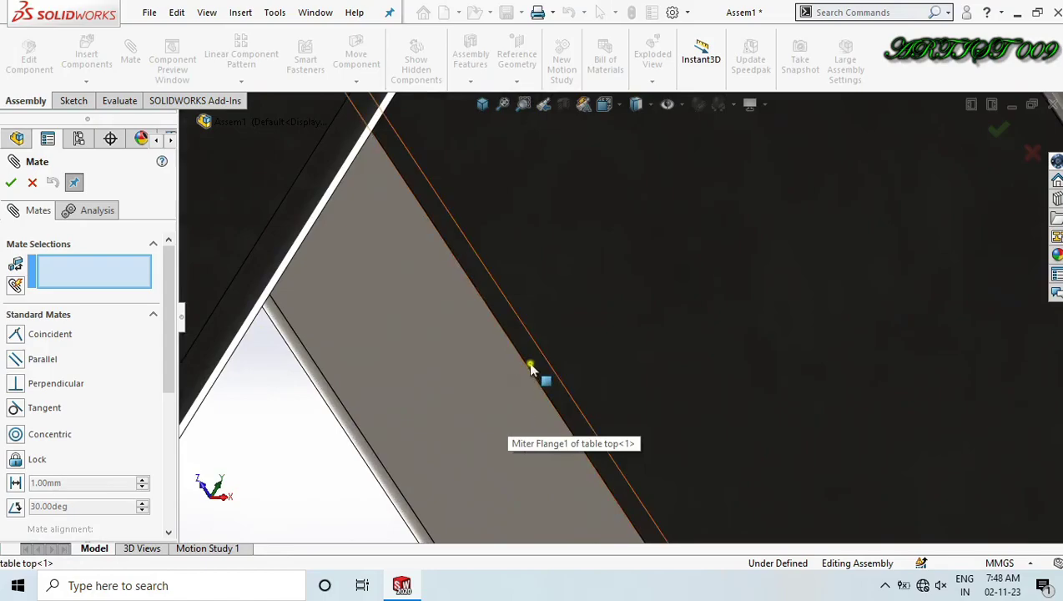
pyautogui.click(530, 369)
pyautogui.scroll(6, 531, 369)
pyautogui.moveTo(520, 302); pyautogui.dragTo(584, 350, button='middle')
pyautogui.scroll(4, 584, 351)
pyautogui.click(568, 308)
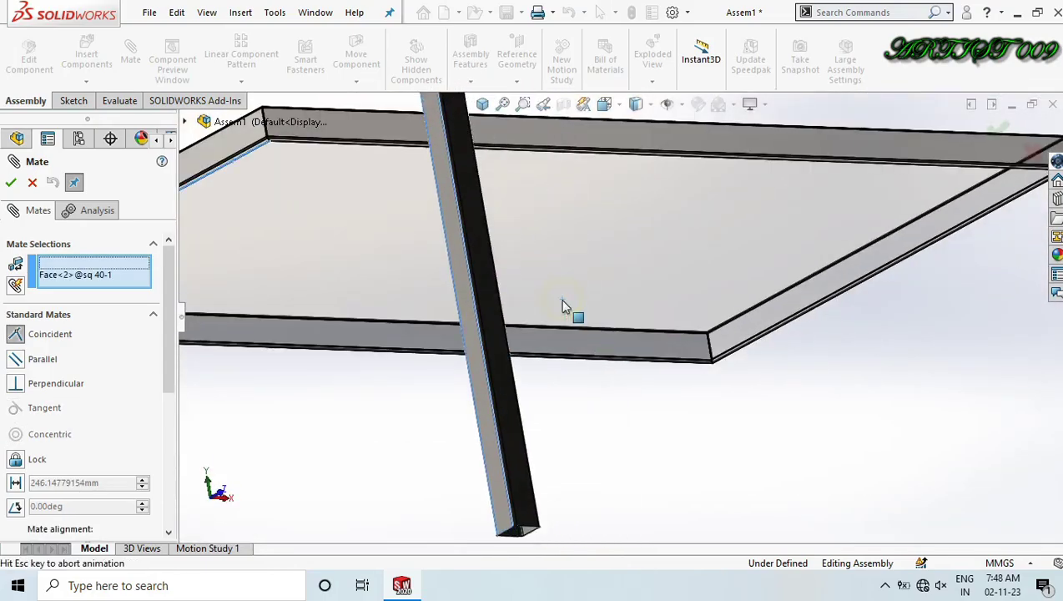
pyautogui.click(527, 284)
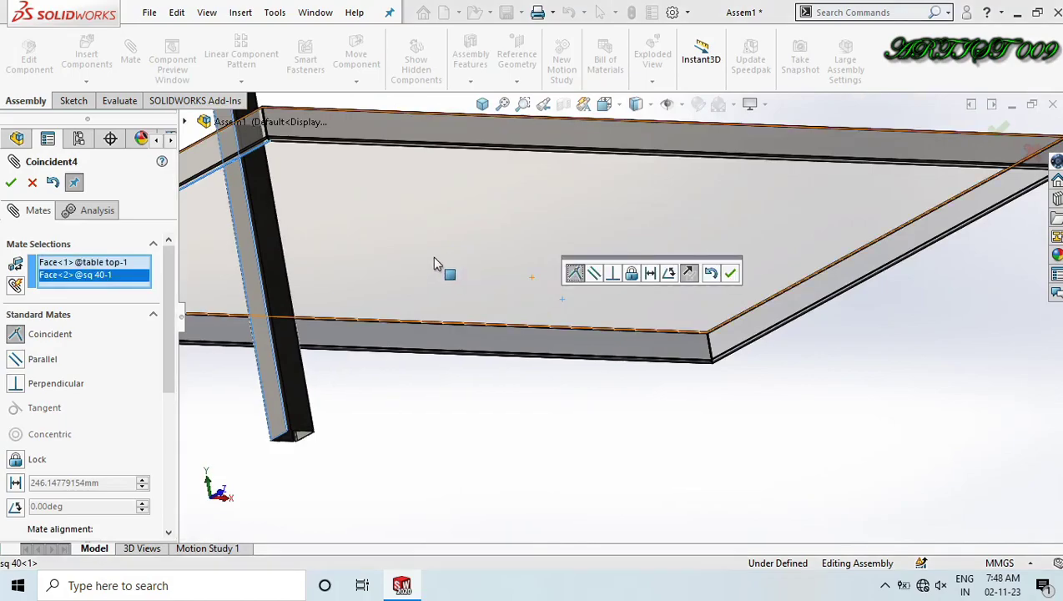
pyautogui.click(15, 483)
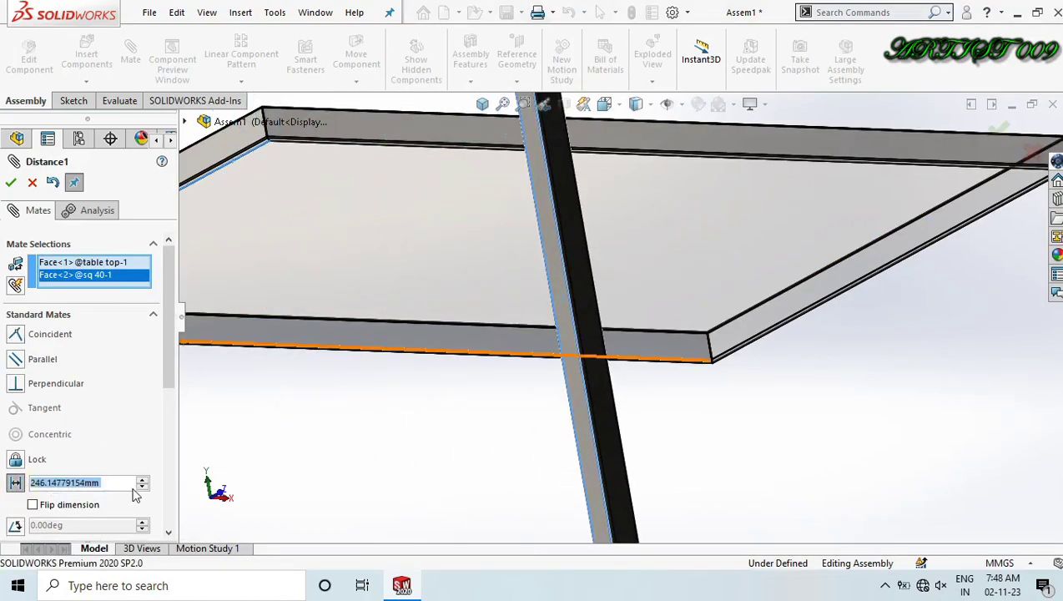
pyautogui.write('0.')
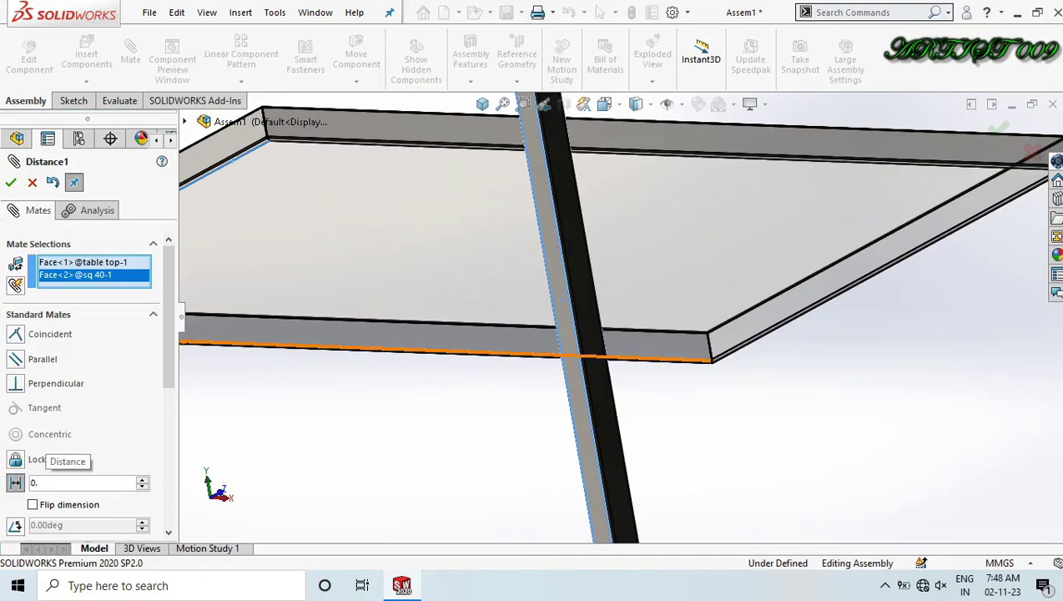
pyautogui.write('5')
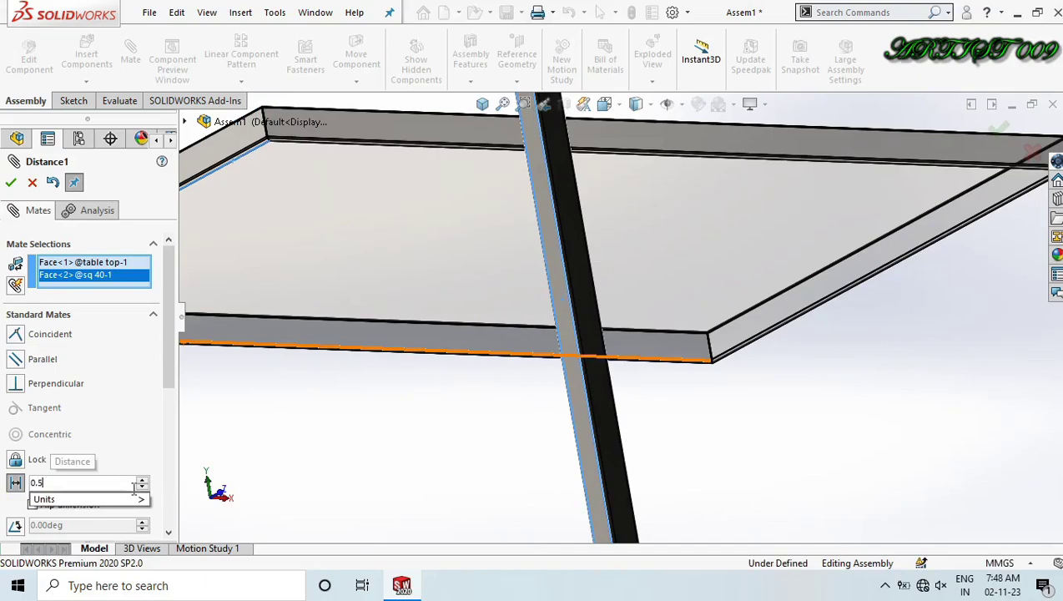
pyautogui.click(10, 183)
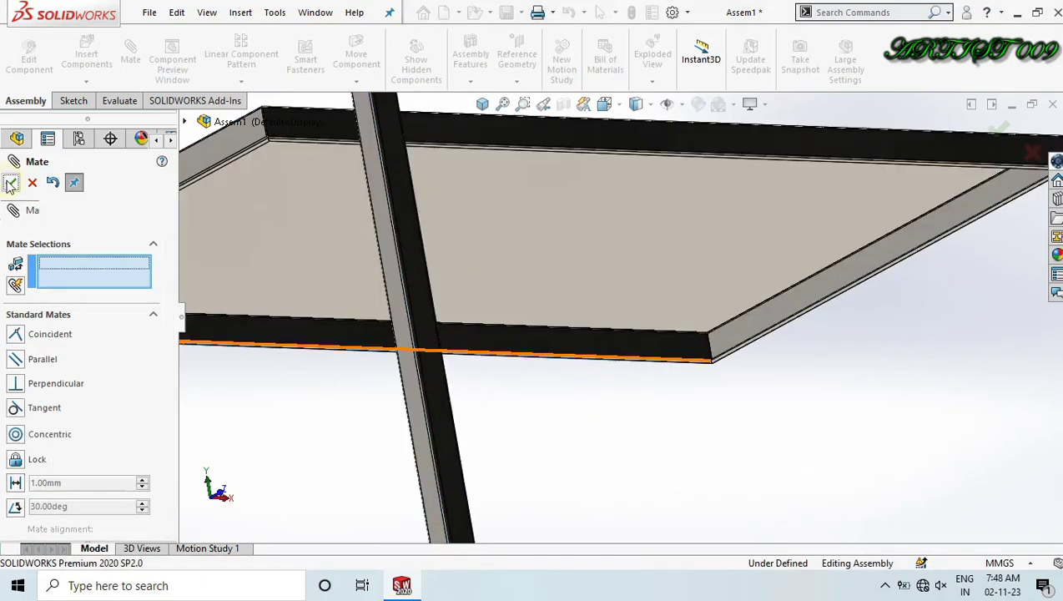
# Add a 0.5 mm distance mate between the tabletop's long-side flange face and the square tube's adjacent side face.
pyautogui.scroll(6, 538, 347)
pyautogui.scroll(-5, 537, 278)
pyautogui.moveTo(566, 282); pyautogui.dragTo(663, 293, button='middle')
pyautogui.scroll(2, 662, 293)
pyautogui.scroll(-2, 761, 256)
pyautogui.moveTo(764, 273); pyautogui.dragTo(551, 362)
pyautogui.scroll(-8, 665, 346)
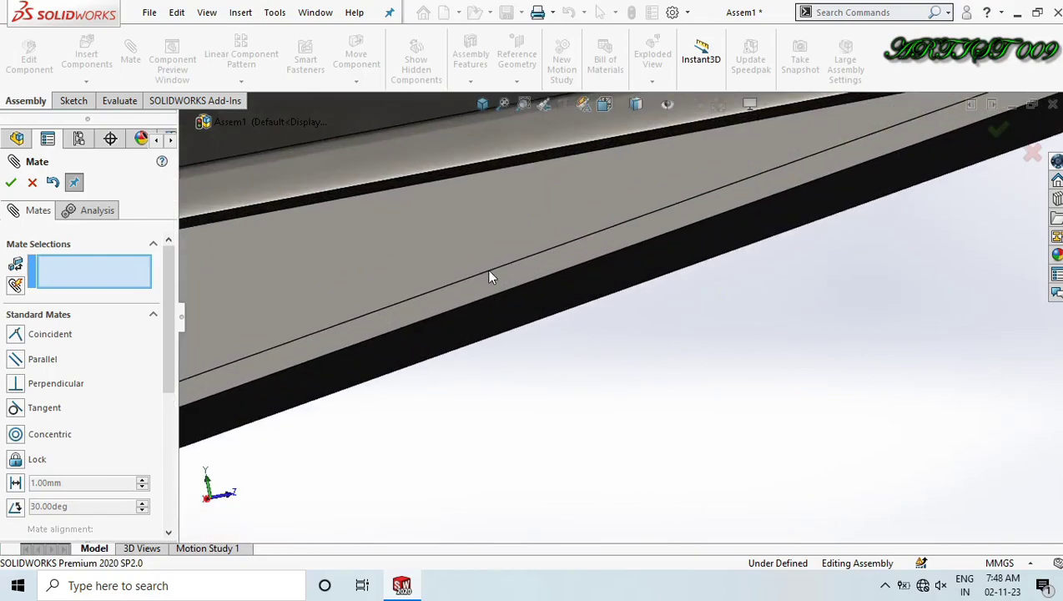
pyautogui.click(487, 295)
pyautogui.scroll(5, 488, 292)
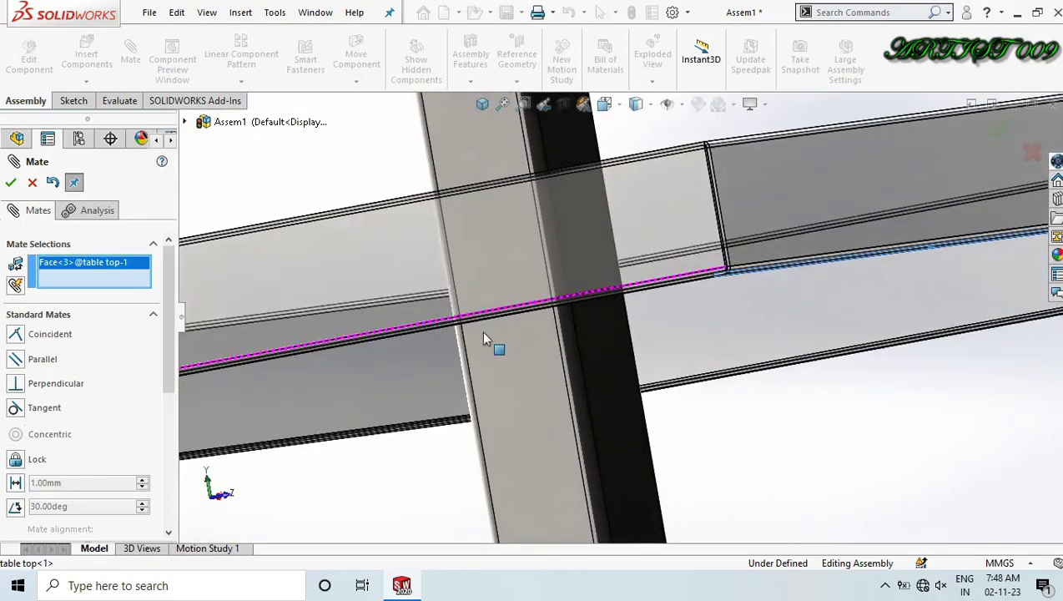
pyautogui.click(621, 394)
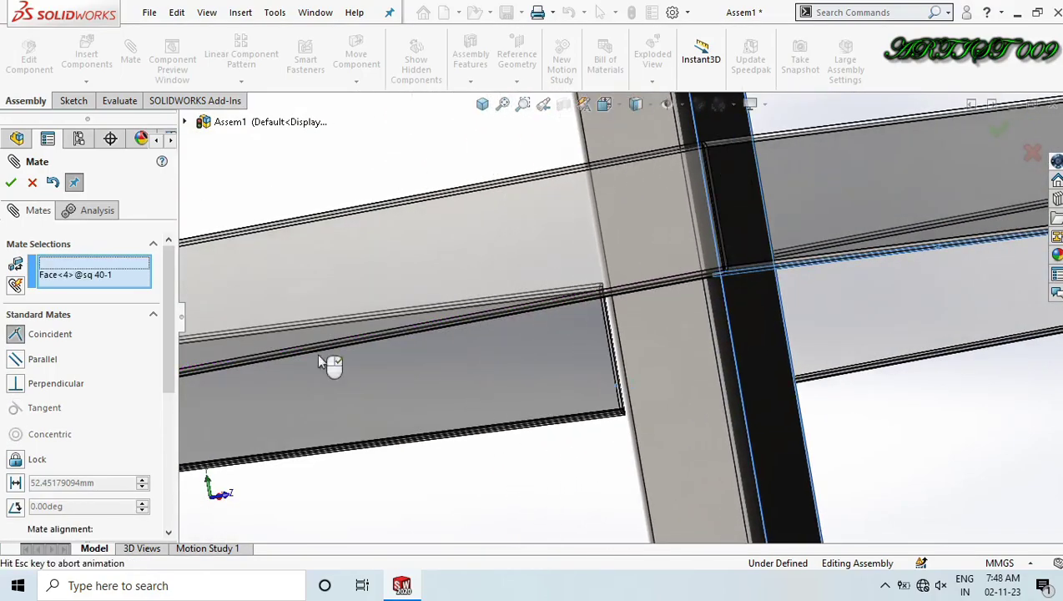
pyautogui.click(15, 484)
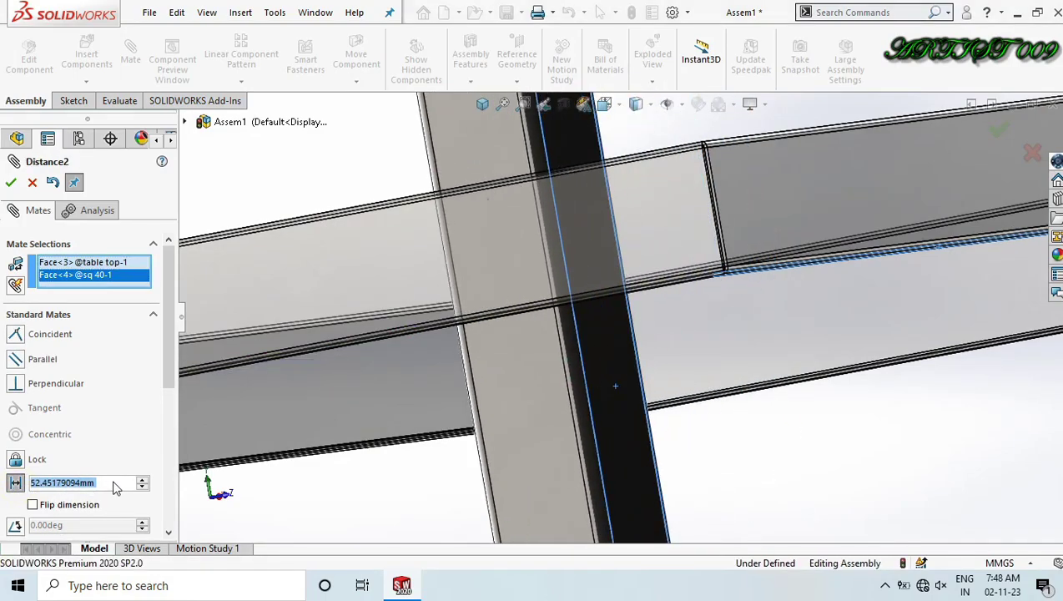
pyautogui.write('0.5')
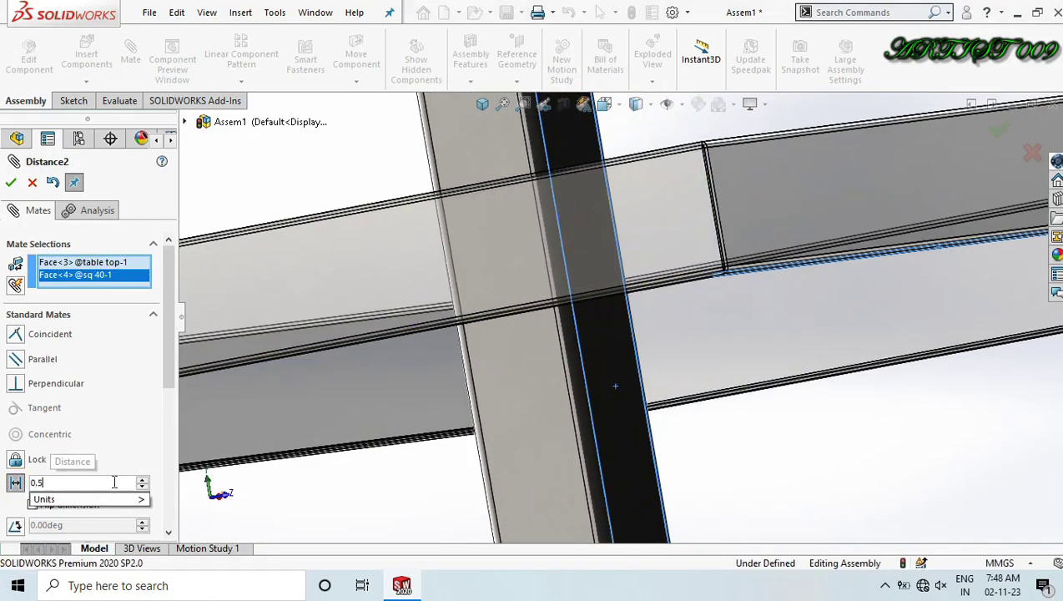
pyautogui.press('Return')
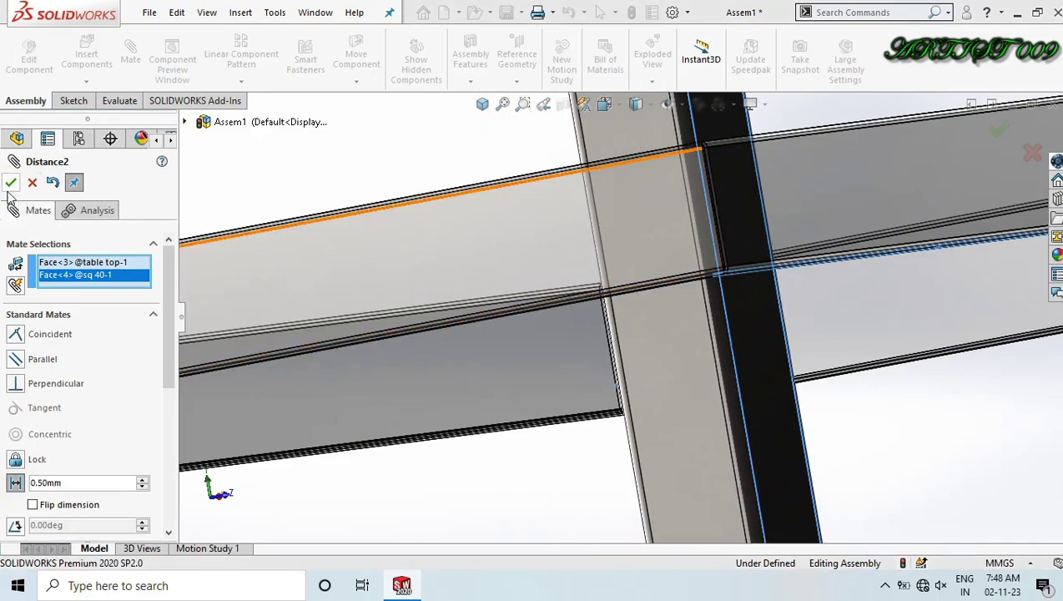
pyautogui.click(11, 183)
# Mate the square tube's upper end face coincident with the underside of the tabletop and finish mating.
pyautogui.scroll(5, 337, 226)
pyautogui.moveTo(541, 278); pyautogui.dragTo(576, 278, button='middle')
pyautogui.scroll(-5, 620, 219)
pyautogui.scroll(-8, 648, 220)
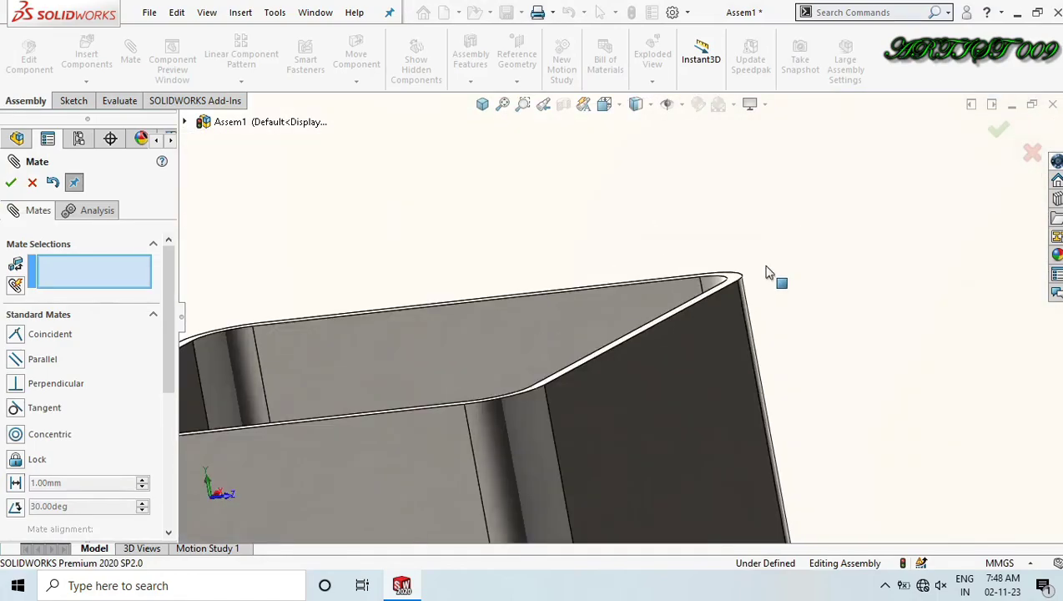
pyautogui.scroll(5, 520, 312)
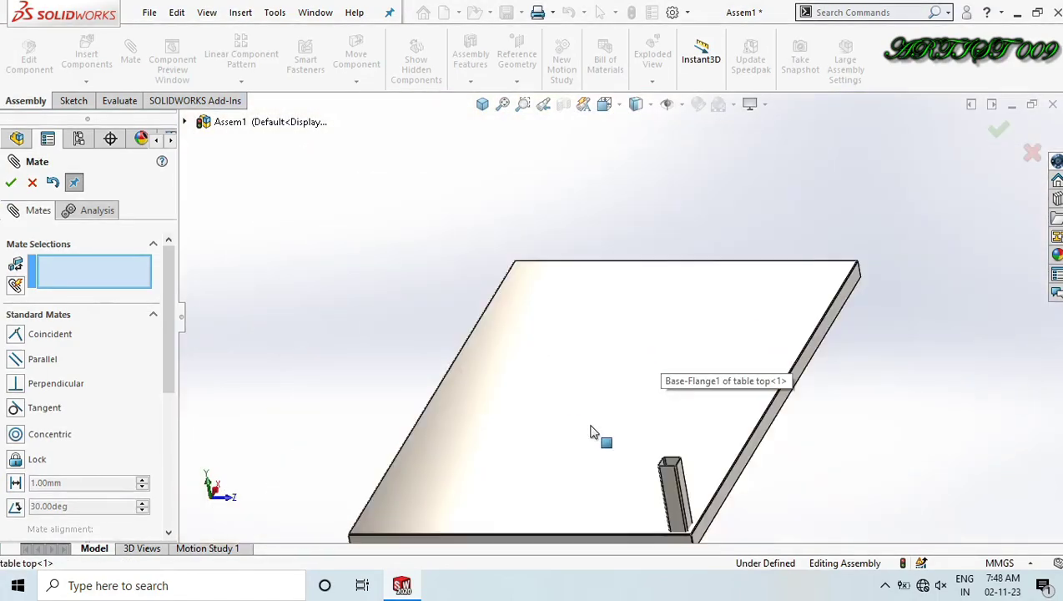
pyautogui.scroll(-6, 689, 465)
pyautogui.scroll(-5, 659, 397)
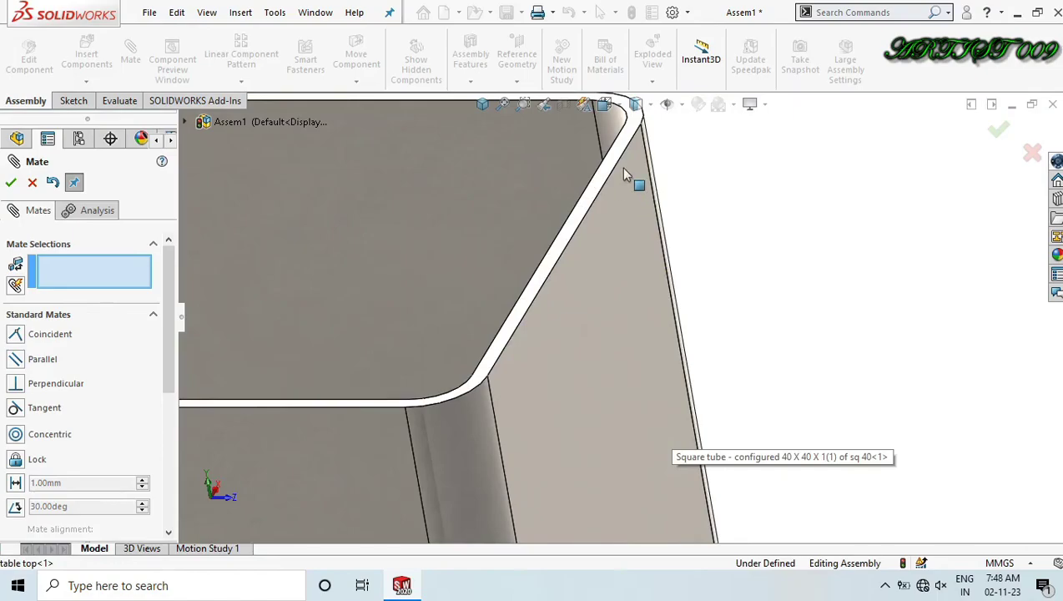
pyautogui.click(606, 163)
pyautogui.scroll(6, 601, 263)
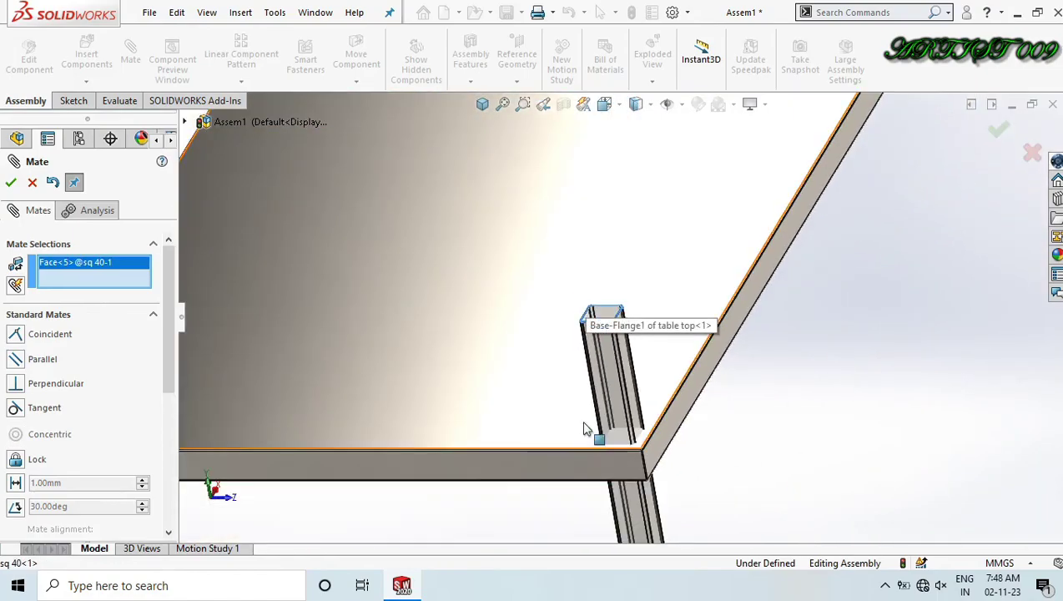
pyautogui.moveTo(587, 430); pyautogui.dragTo(571, 503, button='middle')
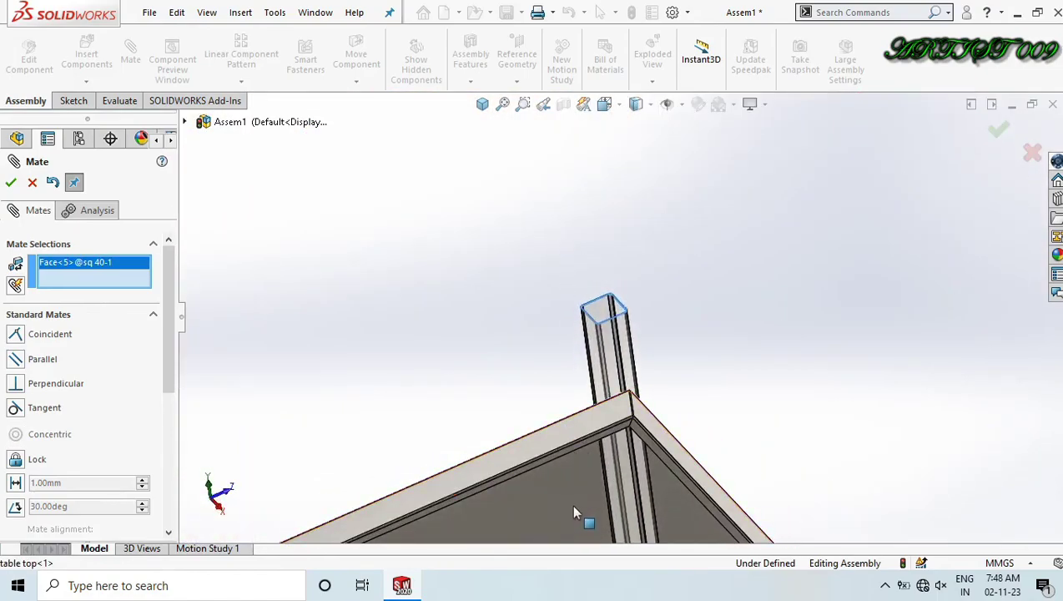
pyautogui.click(576, 496)
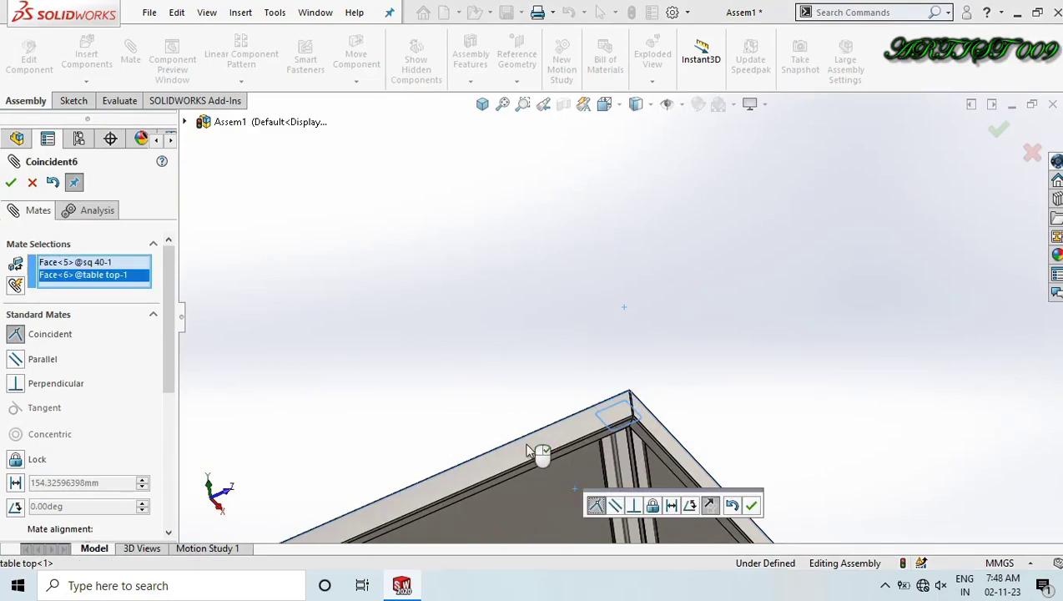
pyautogui.click(10, 182)
pyautogui.click(10, 182)
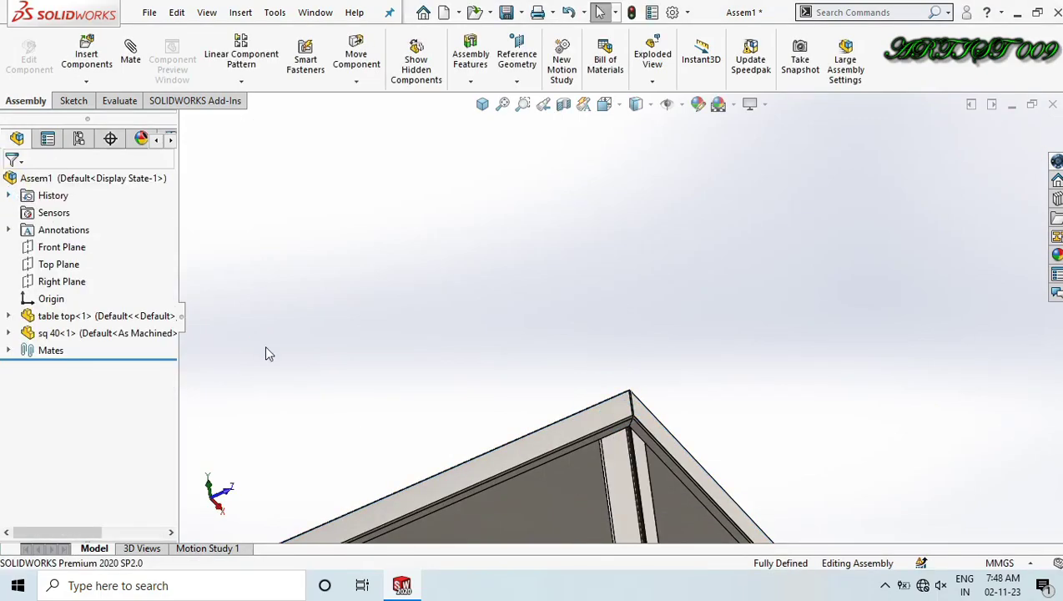
# Start a Mirror Components operation on the sq 40 square tube leg, using the assembly's Right Plane as the mirror plane.
pyautogui.hotkey('ctrl', '7')
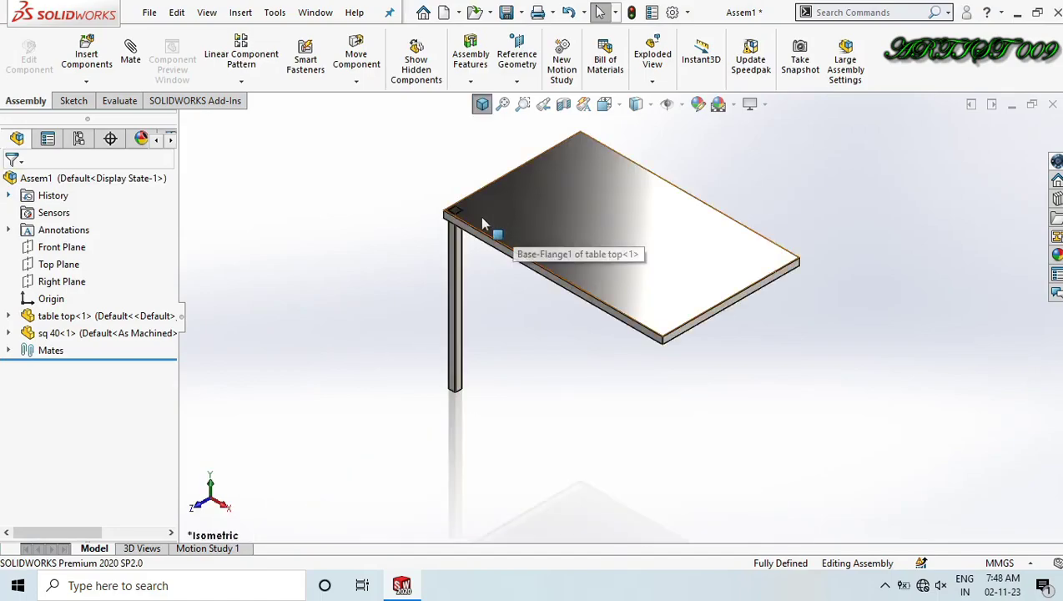
pyautogui.scroll(-5, 482, 224)
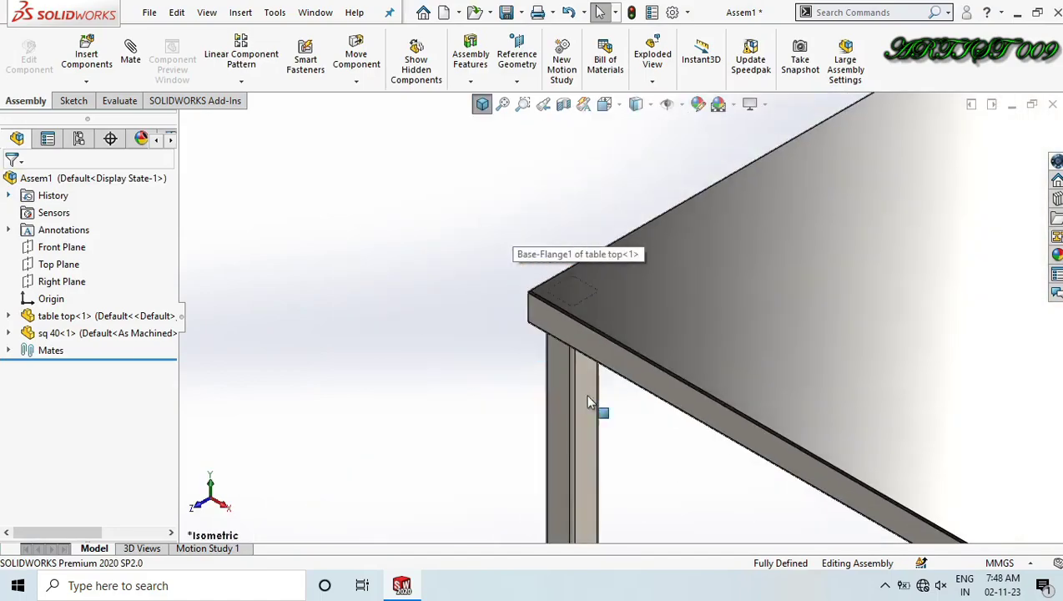
pyautogui.moveTo(585, 394); pyautogui.dragTo(504, 296, button='middle')
pyautogui.hotkey('ctrl', '7')
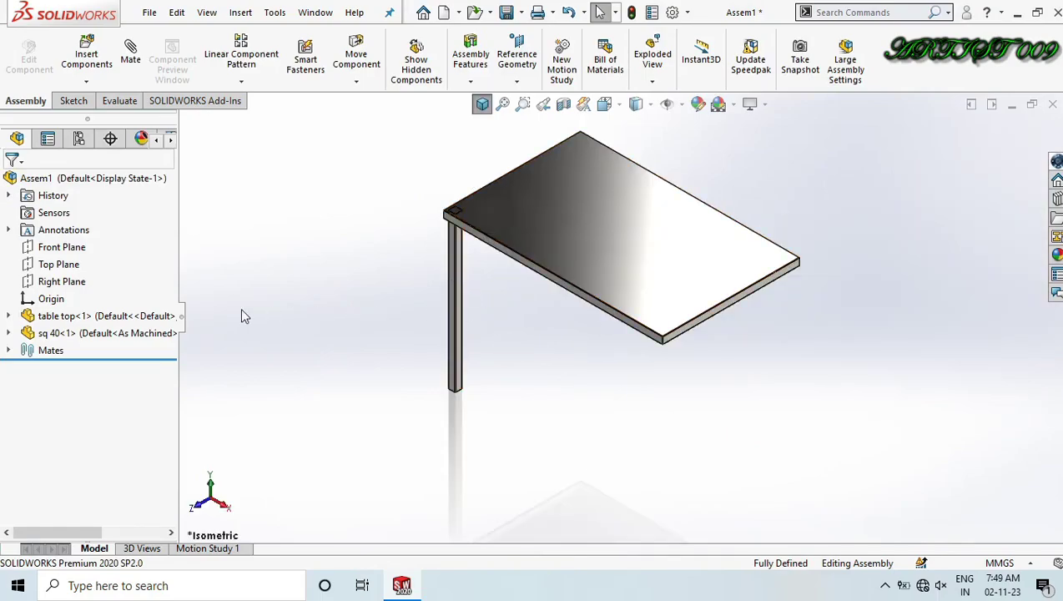
pyautogui.click(79, 333)
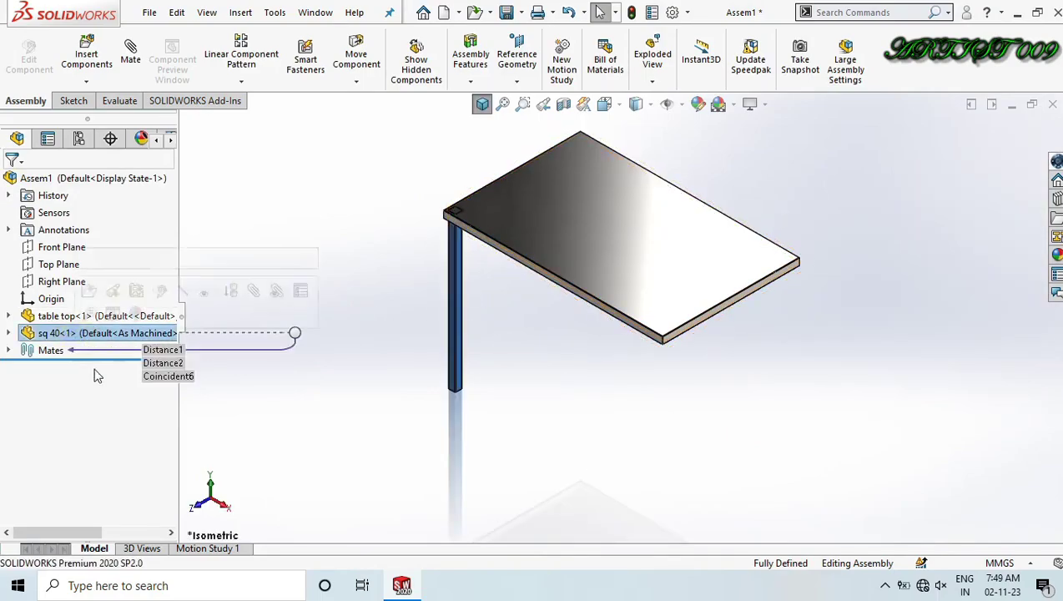
pyautogui.click(71, 283)
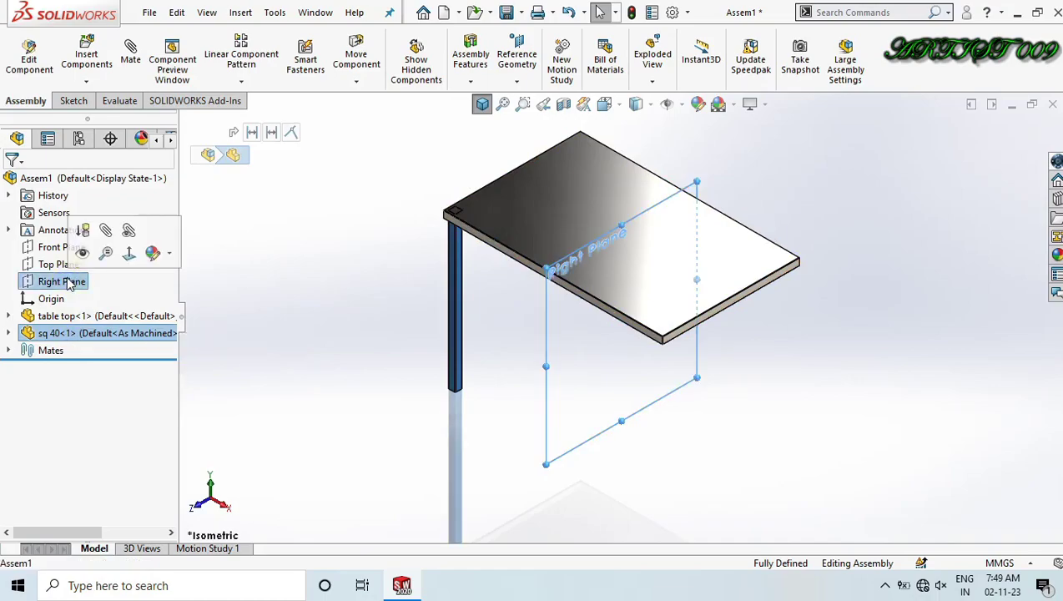
pyautogui.click(242, 81)
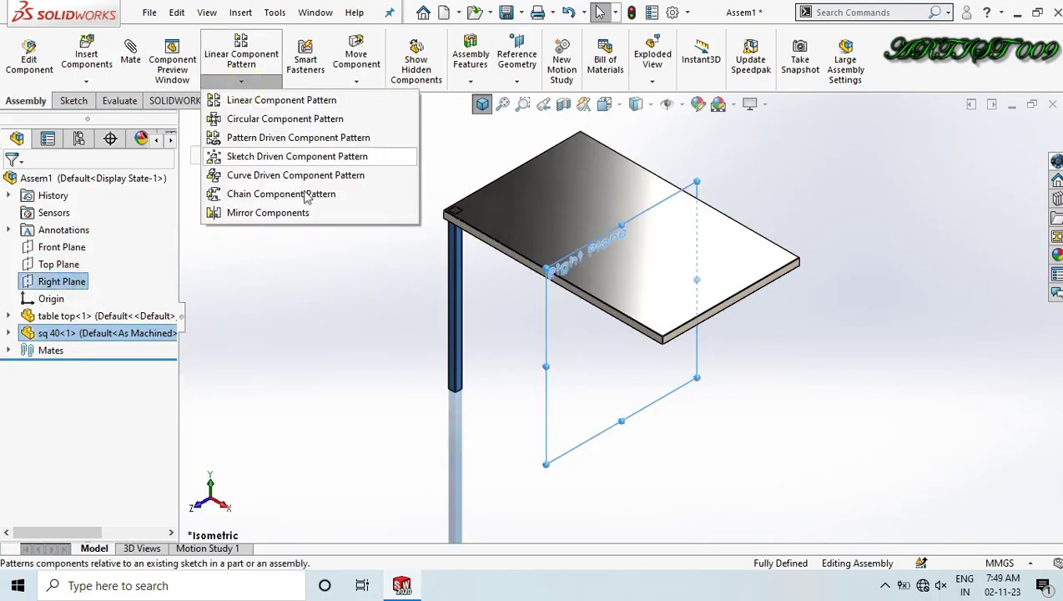
pyautogui.click(285, 213)
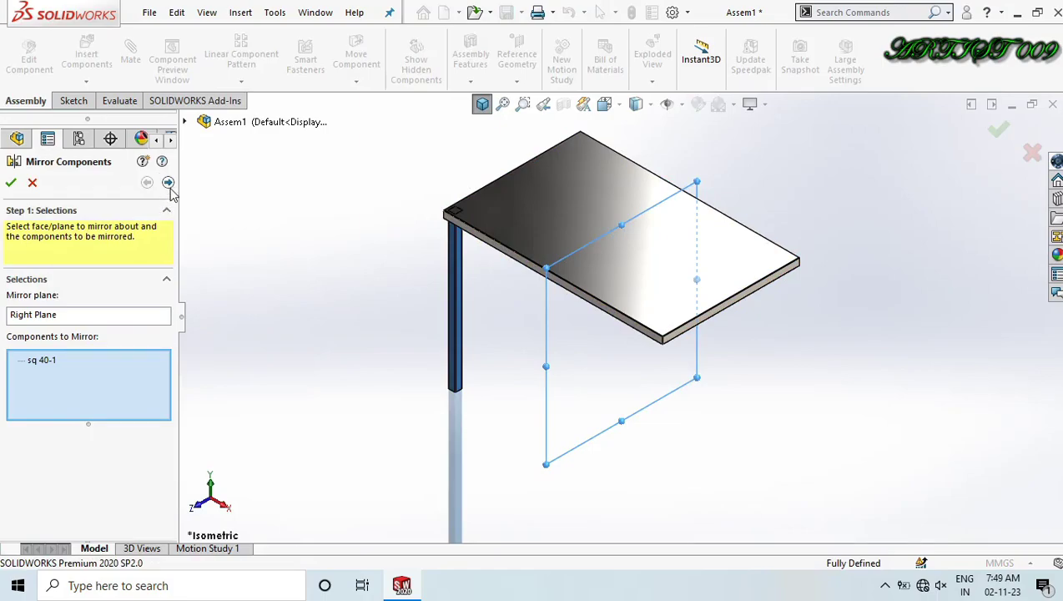
# Make the mirrored leg an opposite-hand version stored as a new derived configuration in the existing file, and complete the mirror.
pyautogui.click(168, 183)
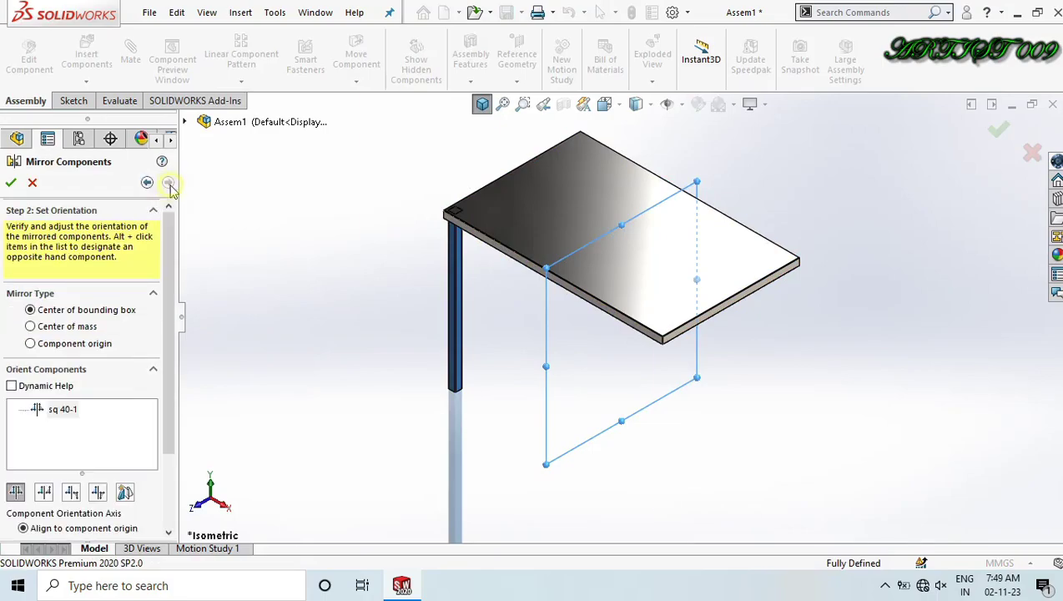
pyautogui.click(125, 493)
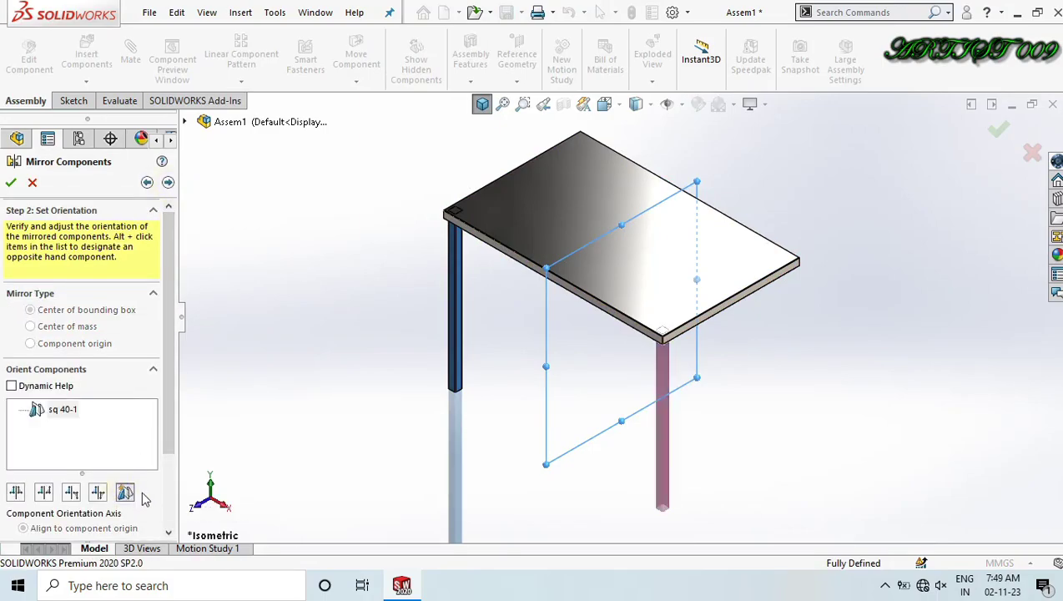
pyautogui.click(168, 182)
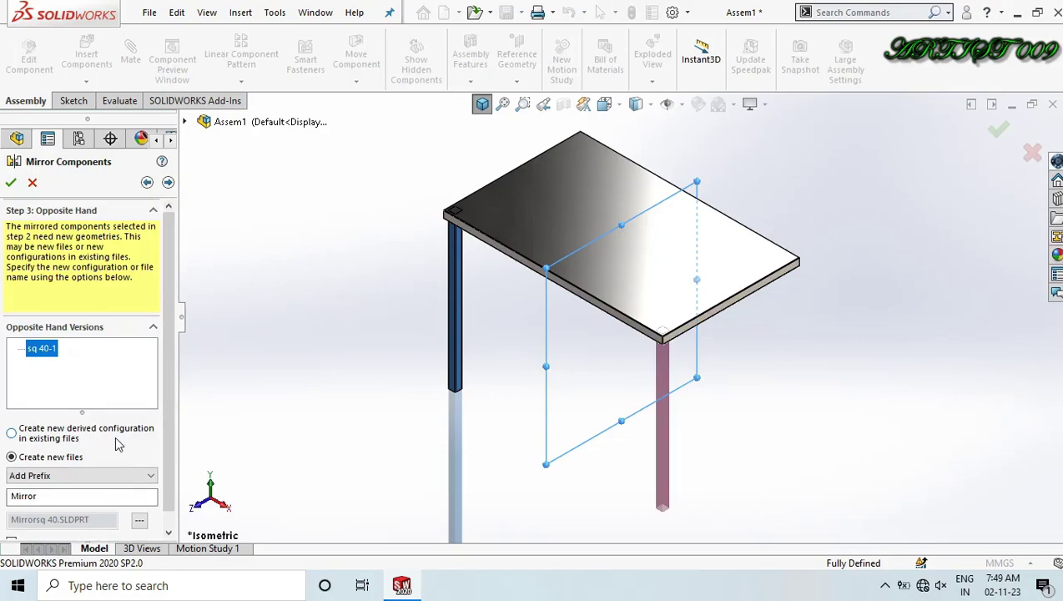
pyautogui.click(65, 433)
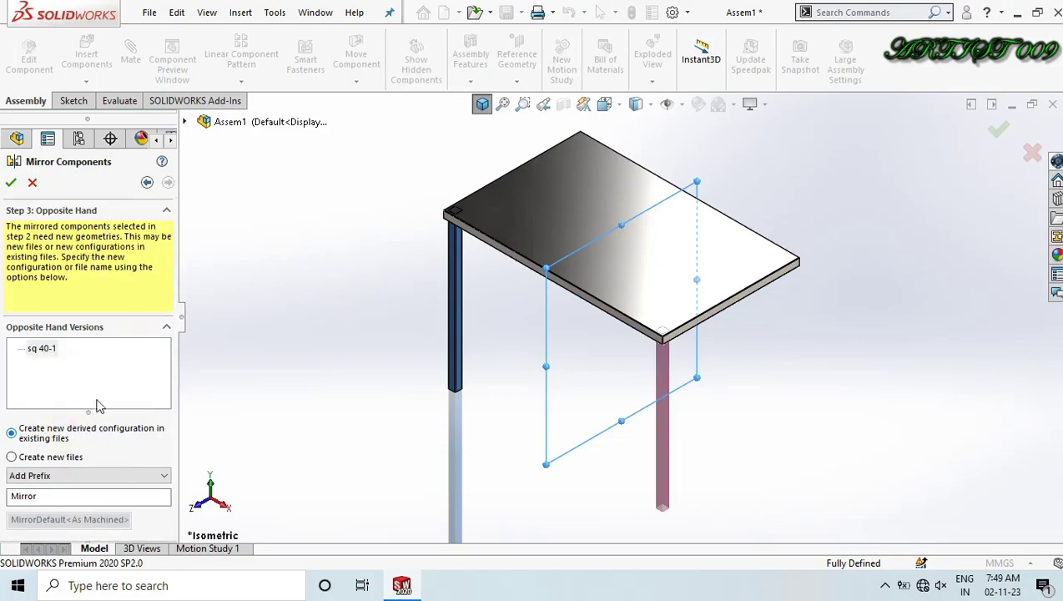
pyautogui.click(11, 182)
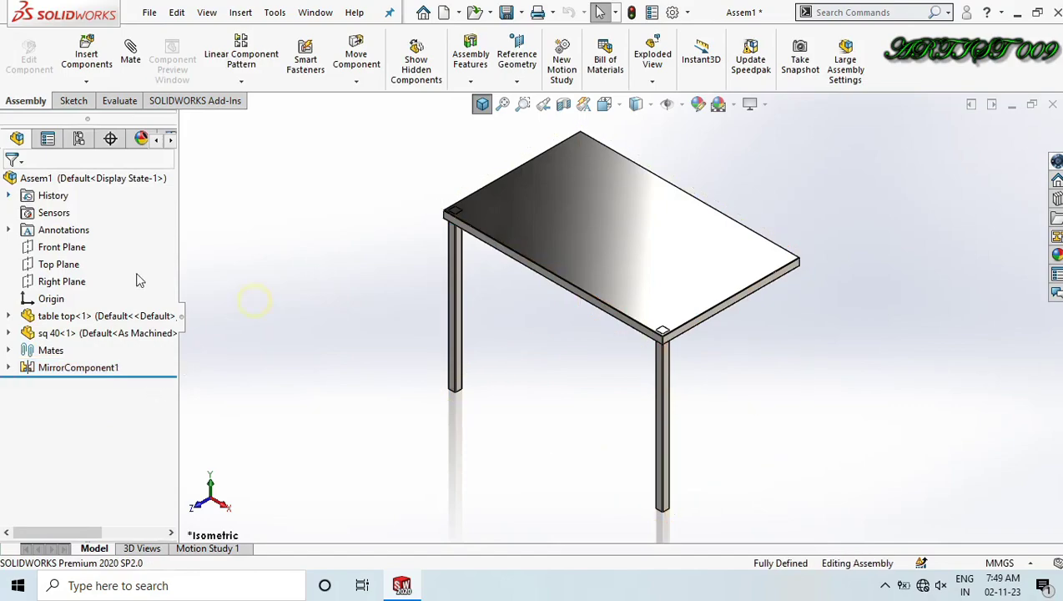
# Start another Mirror Components operation about the Front Plane, choosing both front square tube legs as the components to mirror.
pyautogui.click(67, 255)
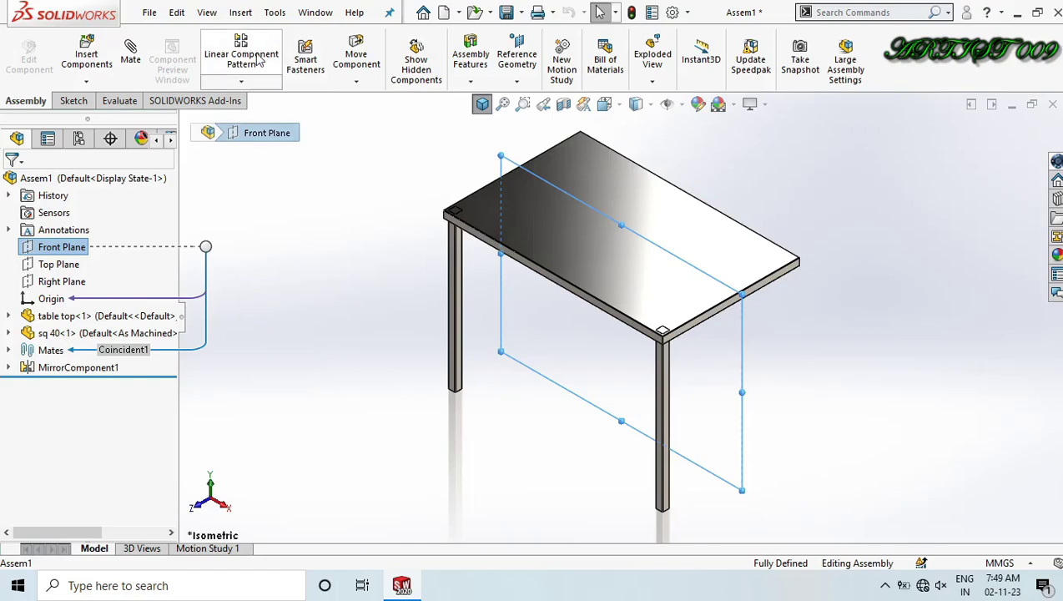
pyautogui.click(242, 81)
pyautogui.click(260, 214)
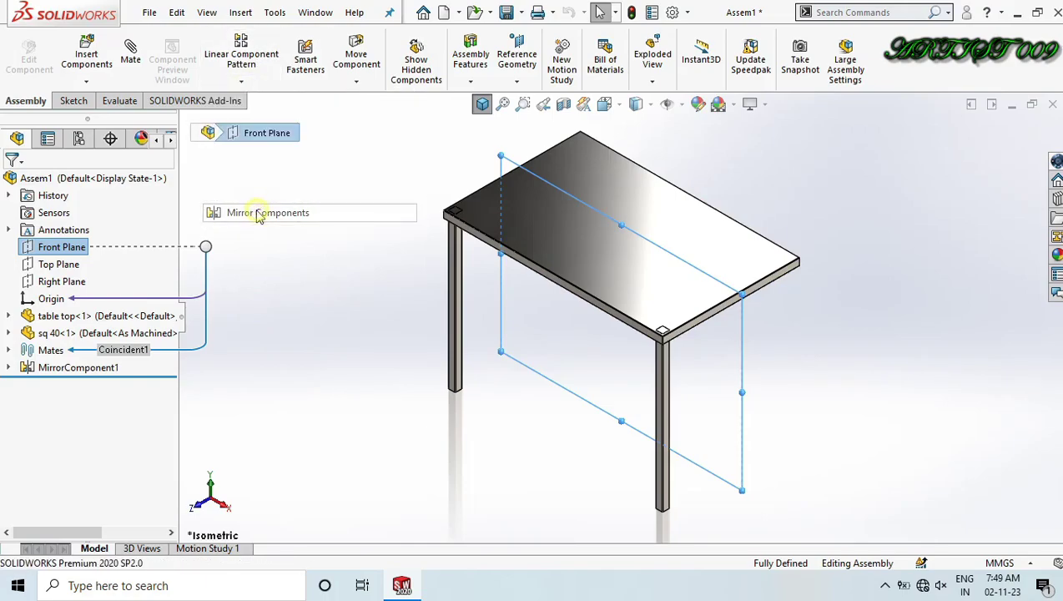
pyautogui.scroll(-3, 473, 314)
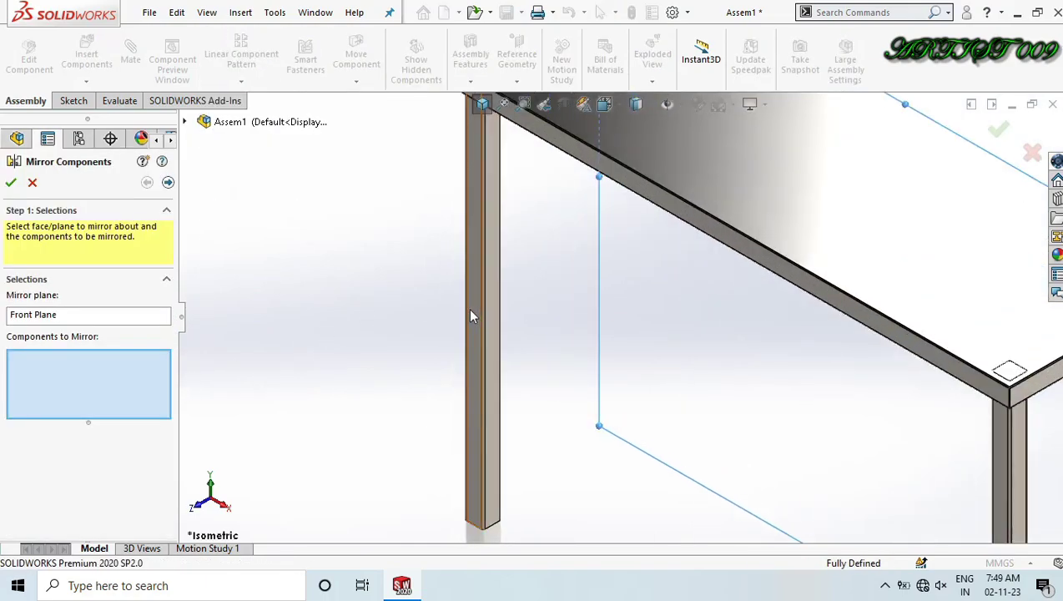
pyautogui.click(475, 310)
pyautogui.scroll(3, 501, 368)
pyautogui.scroll(-3, 728, 396)
pyautogui.scroll(-2, 735, 393)
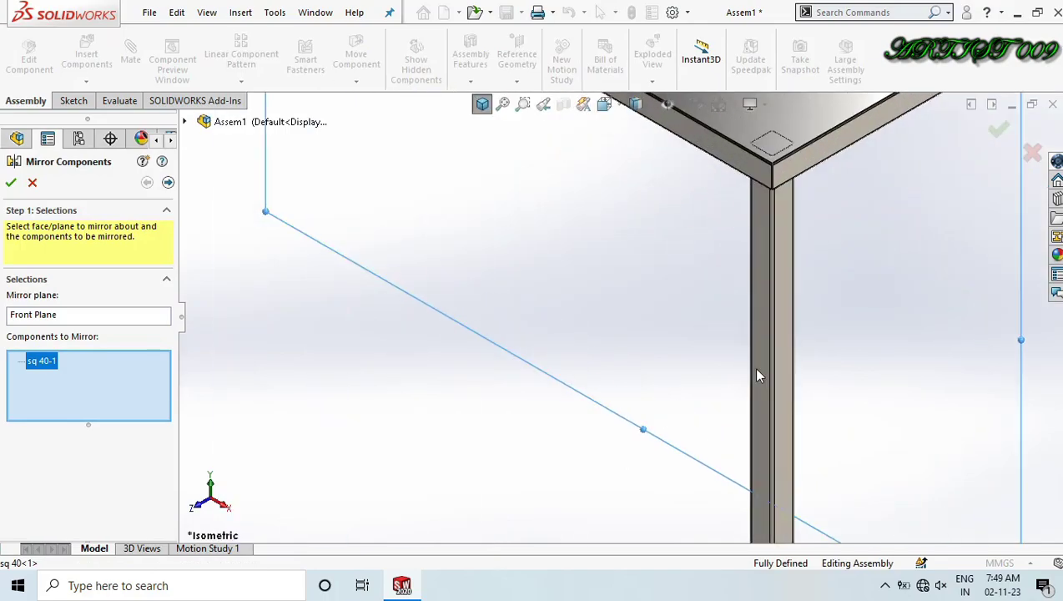
pyautogui.click(754, 366)
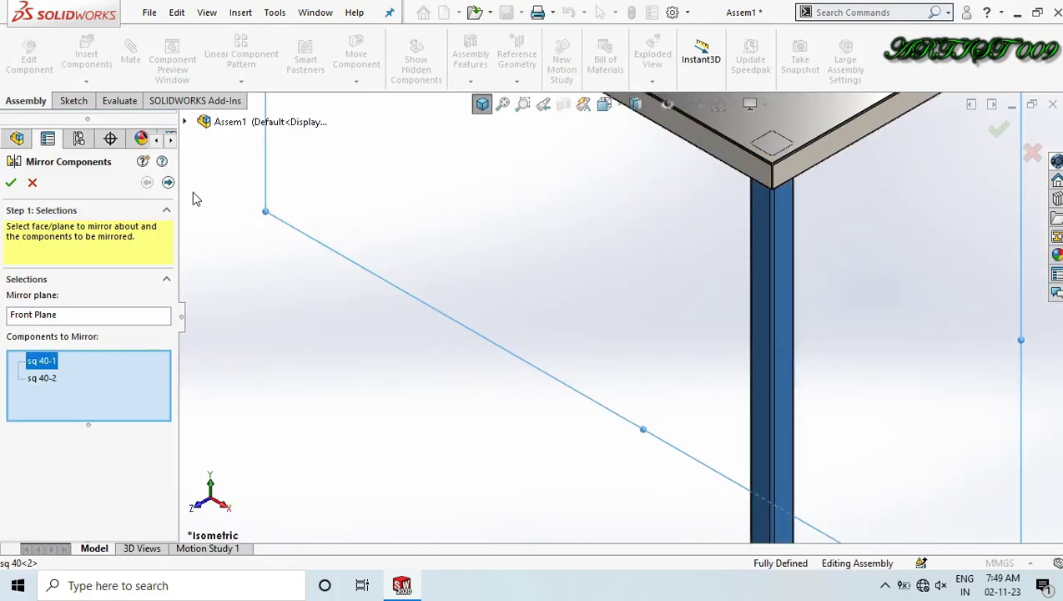
# Set both mirrored legs to opposite-hand versions, store them as new derived configurations in existing files, and complete the mirror.
pyautogui.click(168, 182)
pyautogui.scroll(3, 472, 361)
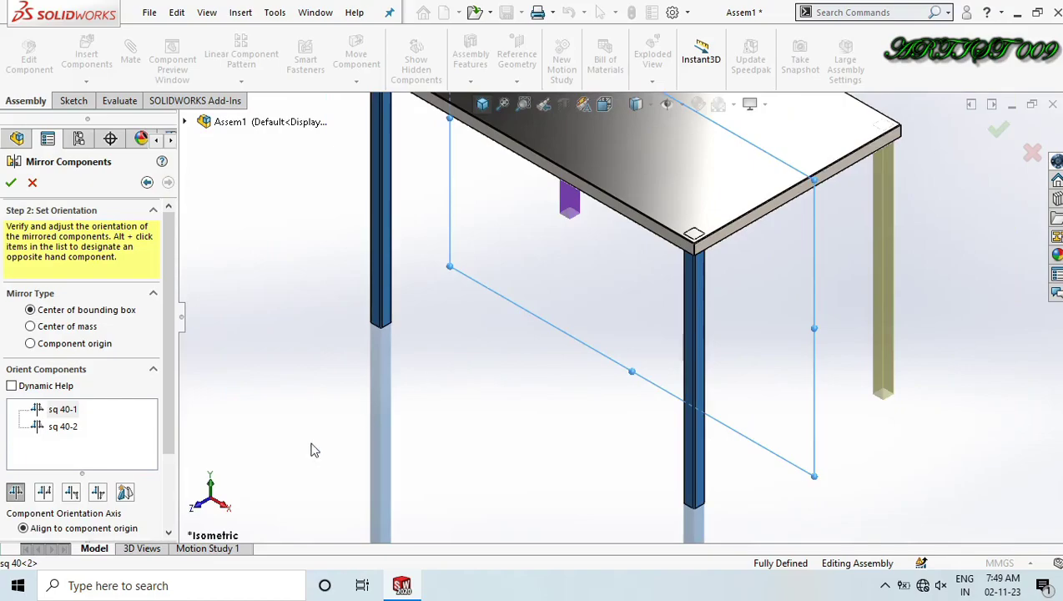
pyautogui.click(125, 494)
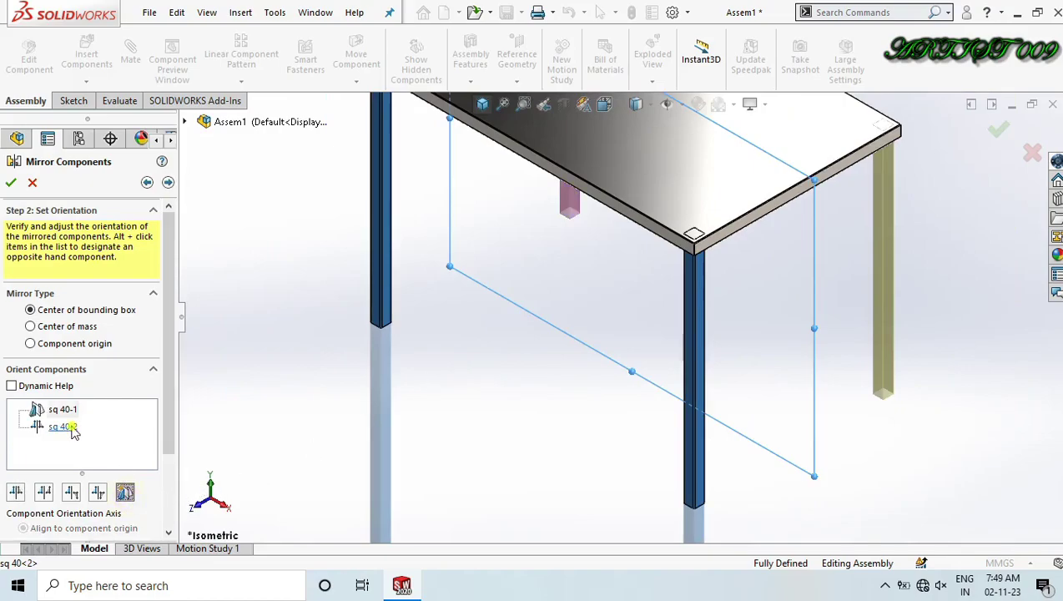
pyautogui.click(72, 429)
pyautogui.click(127, 496)
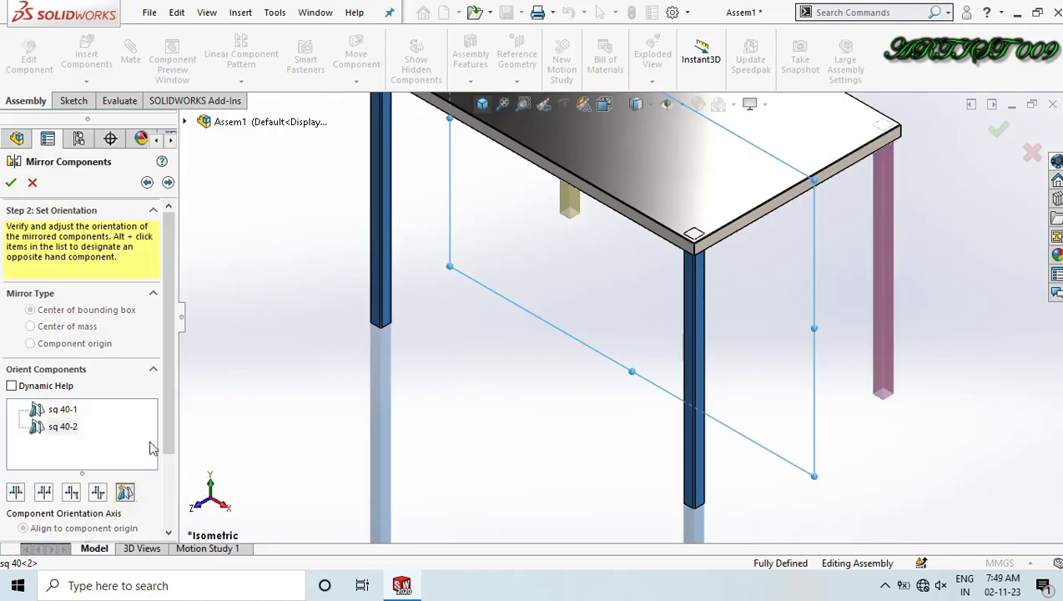
pyautogui.click(168, 182)
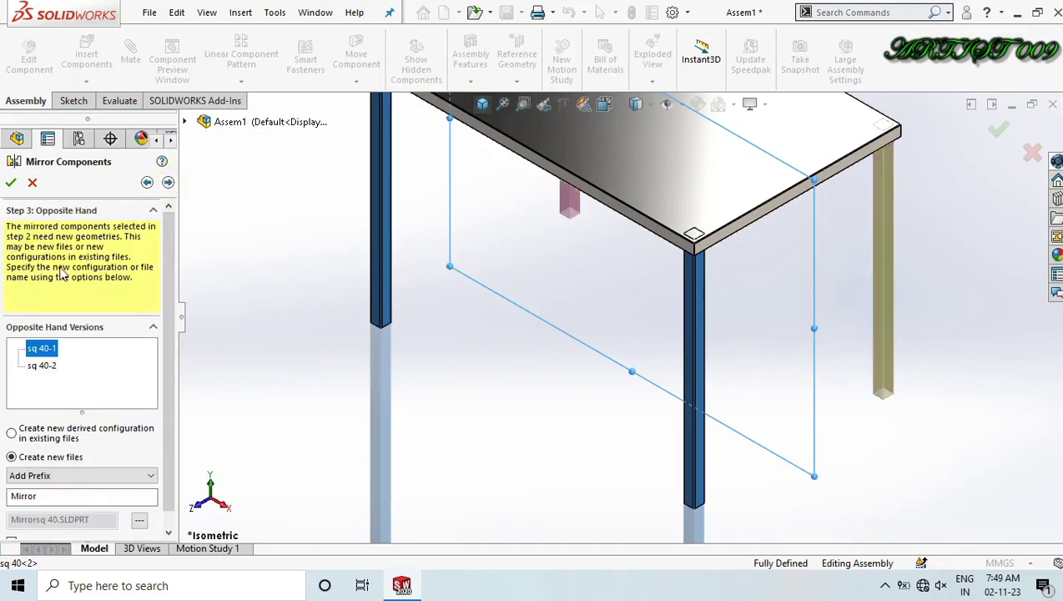
pyautogui.click(43, 442)
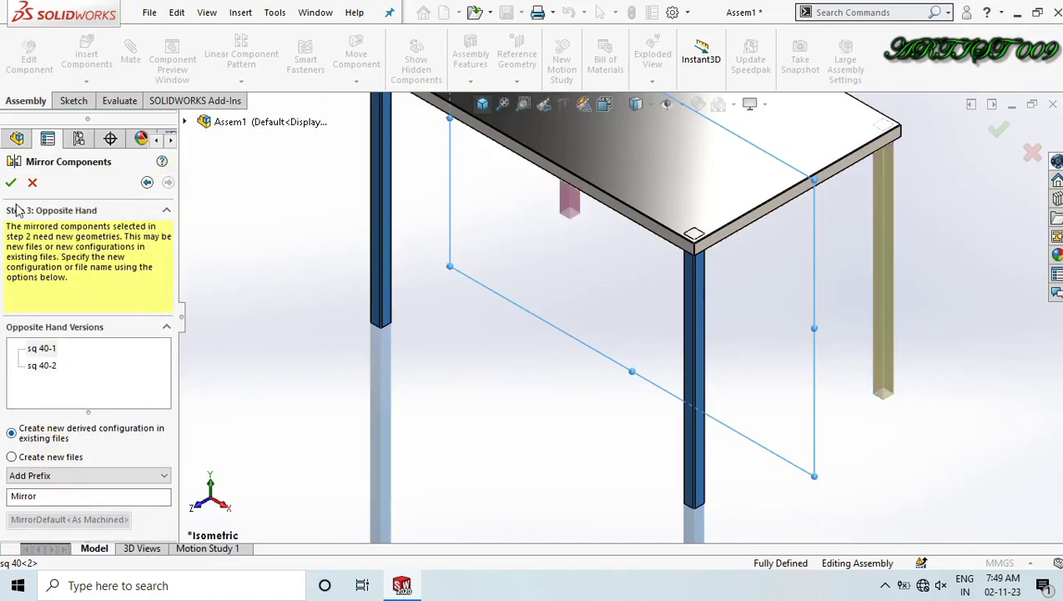
pyautogui.click(10, 185)
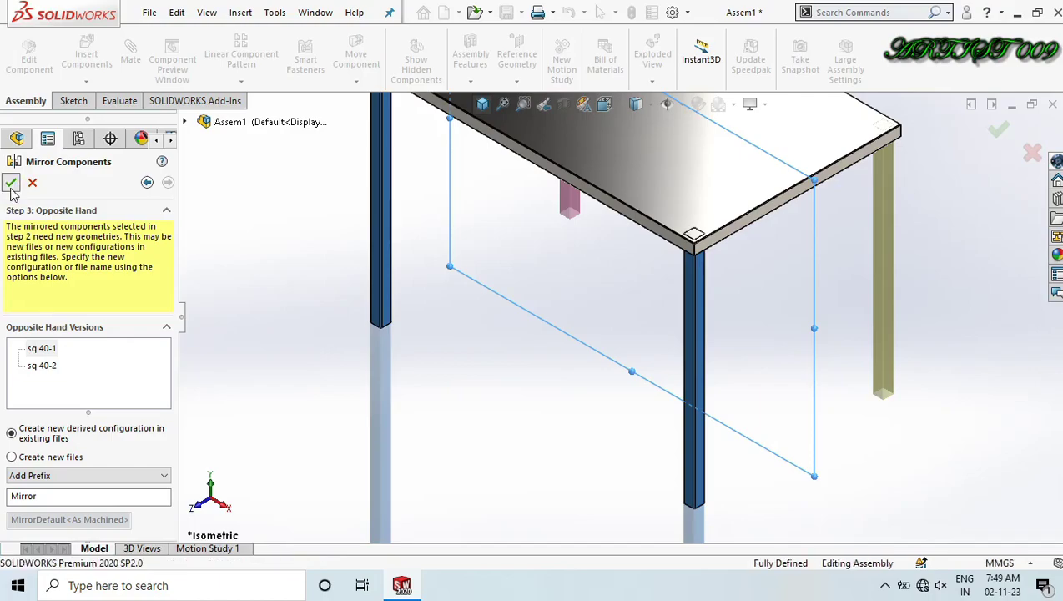
# Save all modified documents, naming the assembly file "table assy," in the table folder.
pyautogui.press('f')
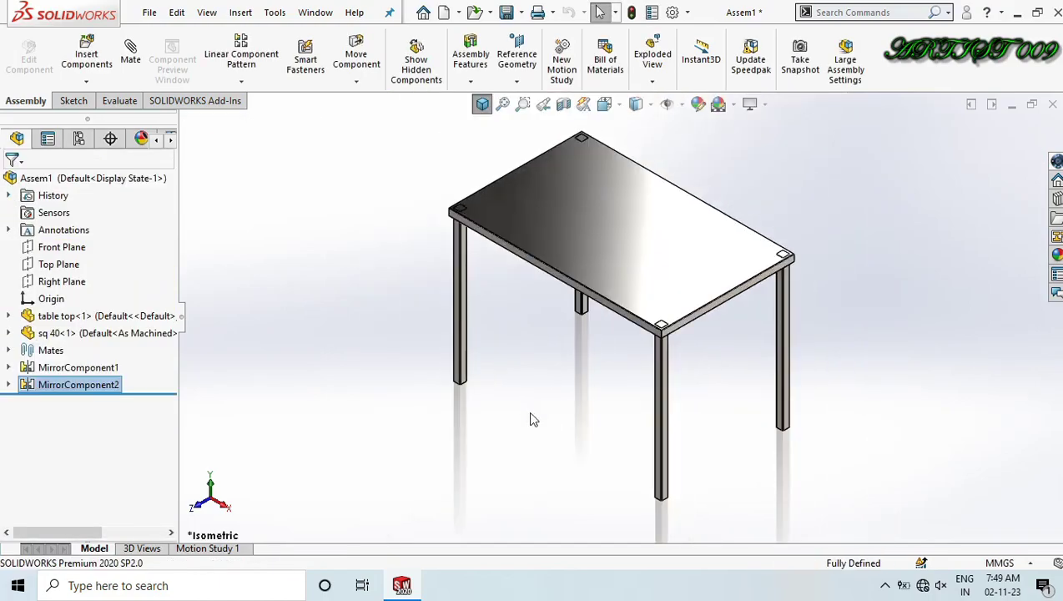
pyautogui.moveTo(529, 418); pyautogui.dragTo(487, 340, button='middle')
pyautogui.hotkey('ctrl', '7')
pyautogui.click(546, 374)
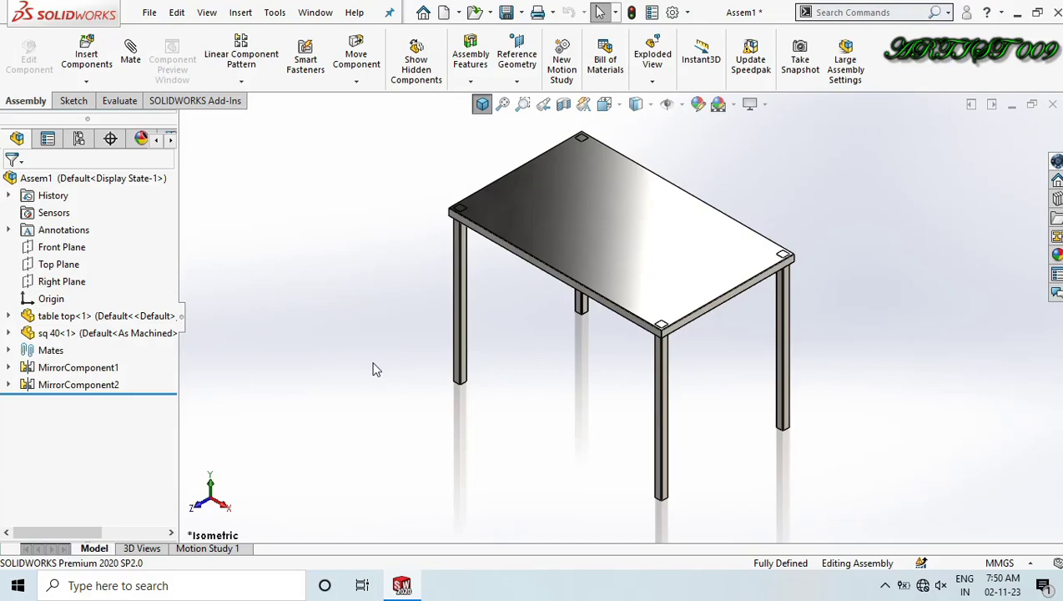
pyautogui.hotkey('ctrl', 's')
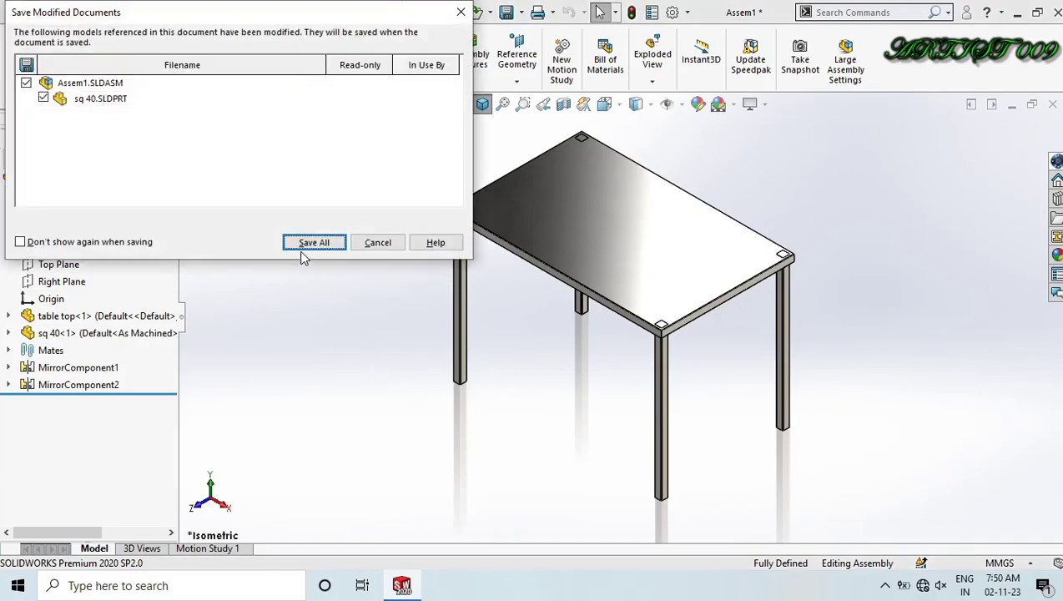
pyautogui.click(314, 242)
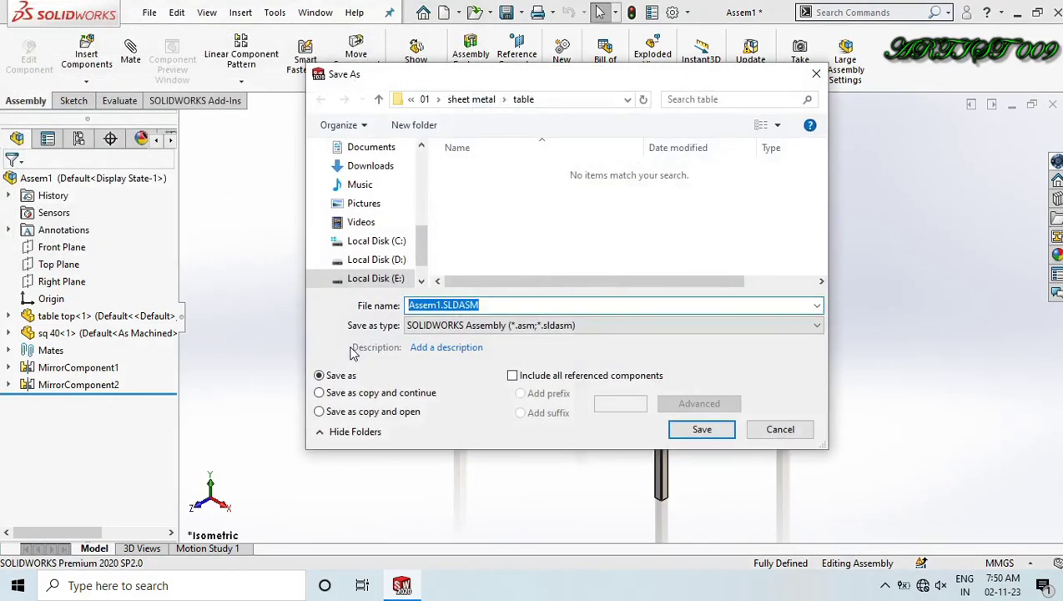
pyautogui.write('table')
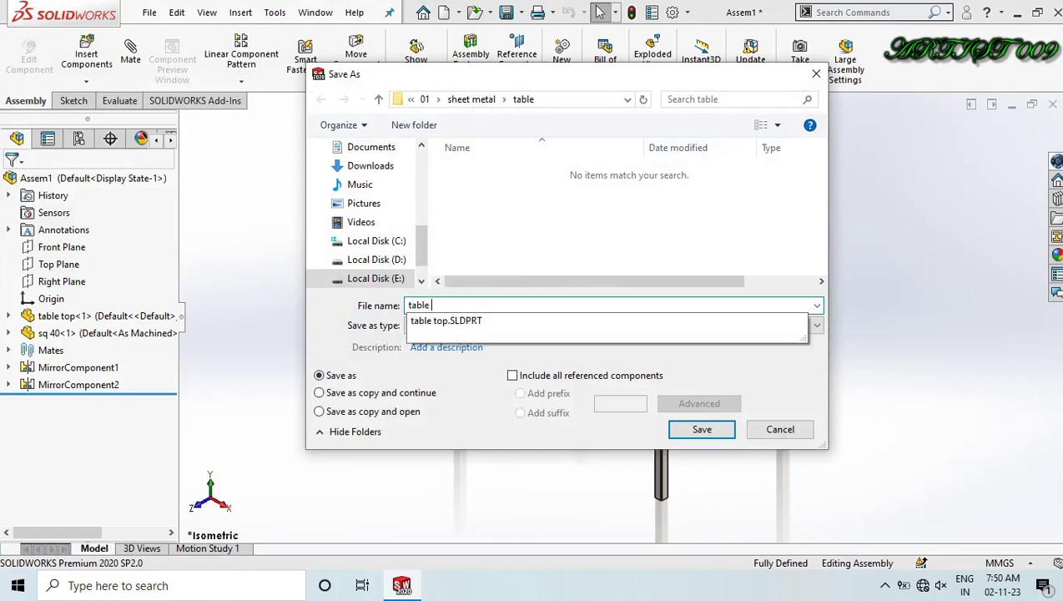
pyautogui.write(' assy,')
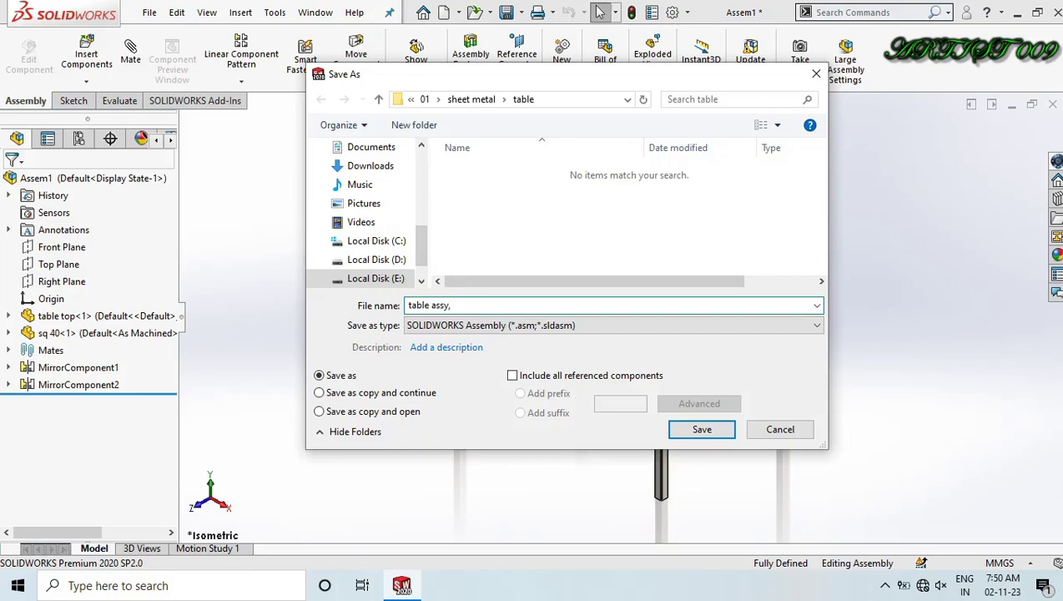
pyautogui.press('Return')
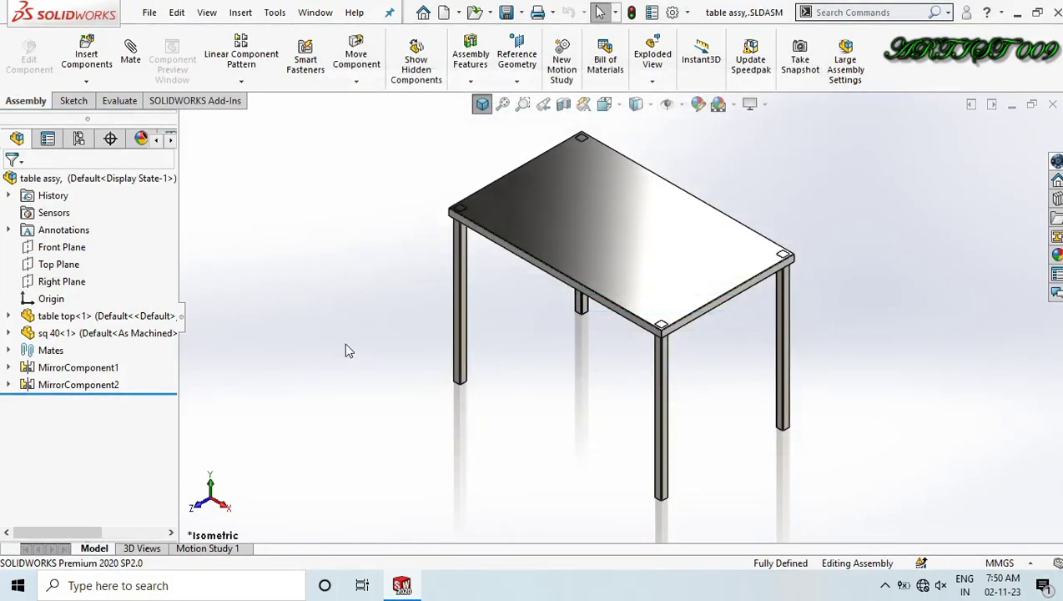
# Insert the end cap part, flip it with two 90-degree rotations about Z, and place it just below the leg that was inserted first.
pyautogui.click(86, 57)
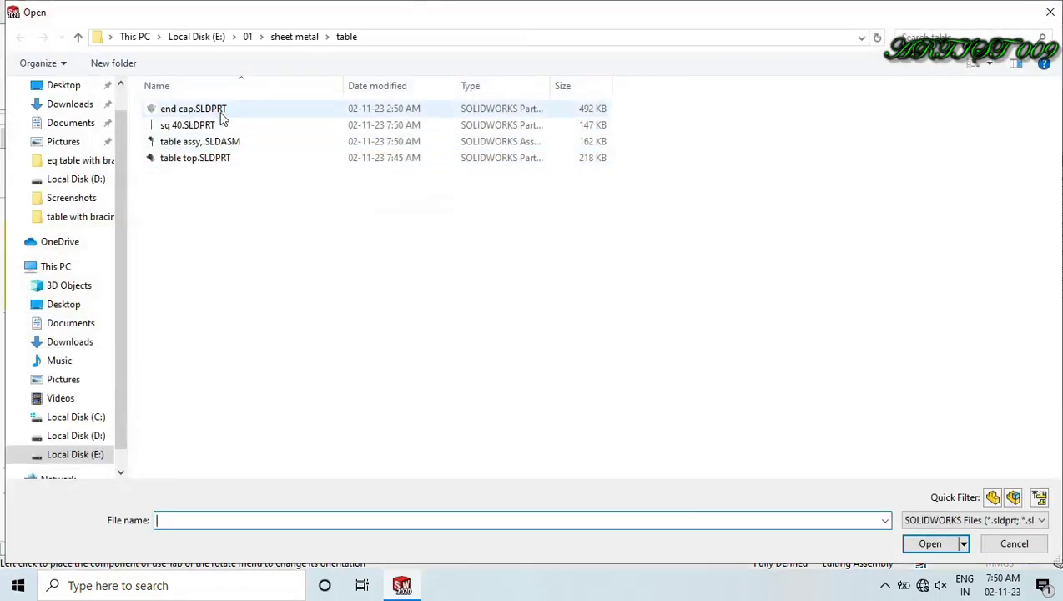
pyautogui.doubleClick(213, 113)
pyautogui.scroll(-5, 472, 404)
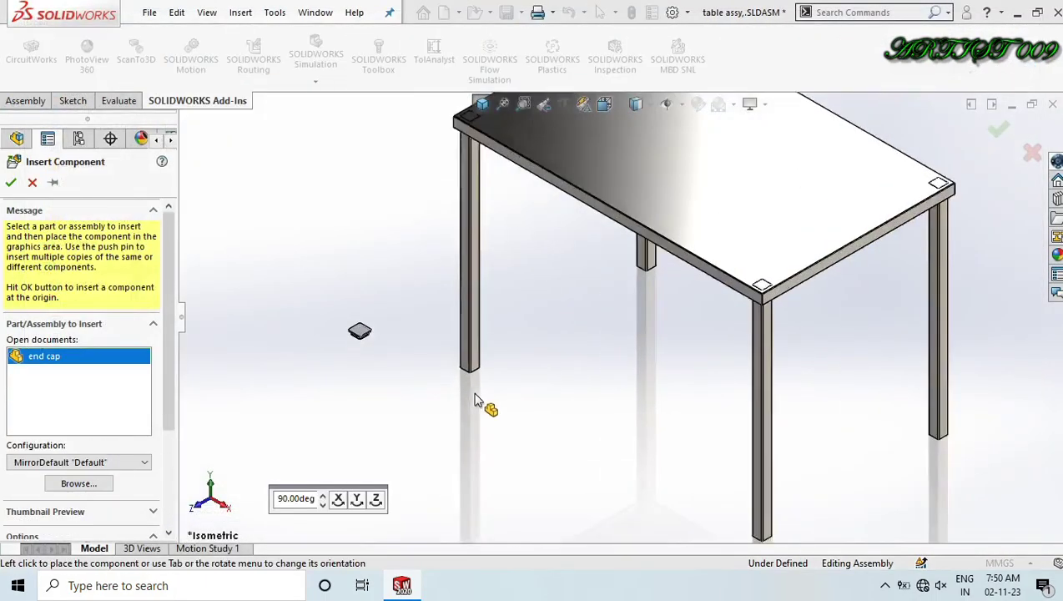
pyautogui.click(514, 386)
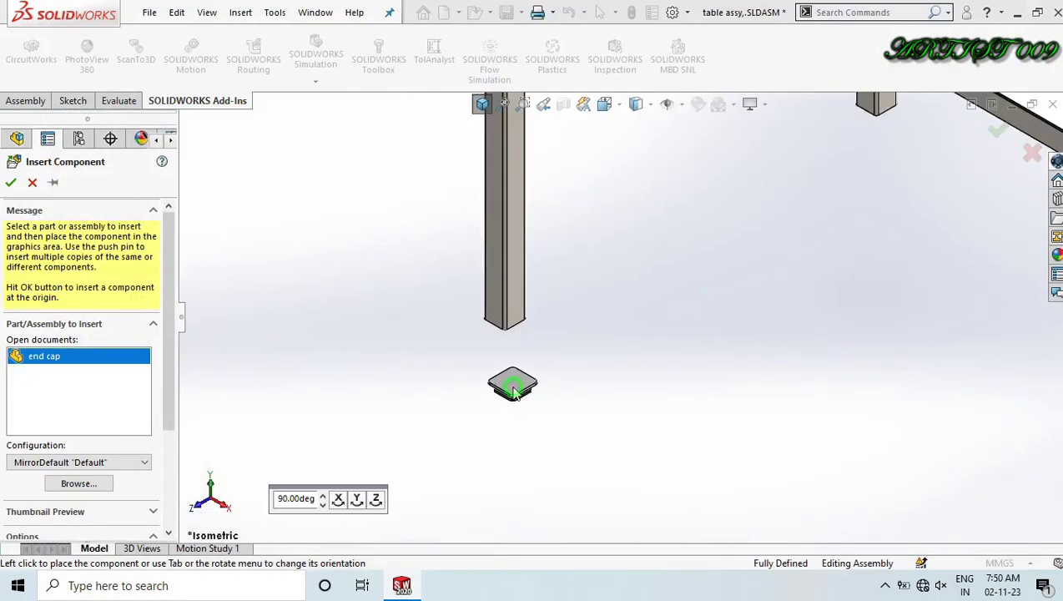
pyautogui.rightClick(515, 385)
pyautogui.click(571, 164)
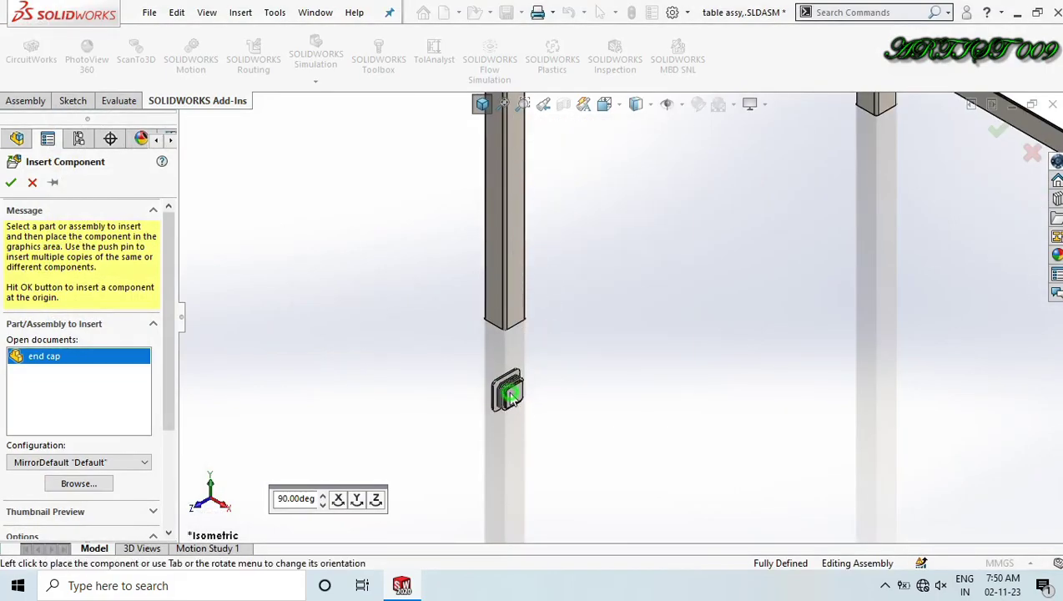
pyautogui.rightClick(511, 390)
pyautogui.click(568, 169)
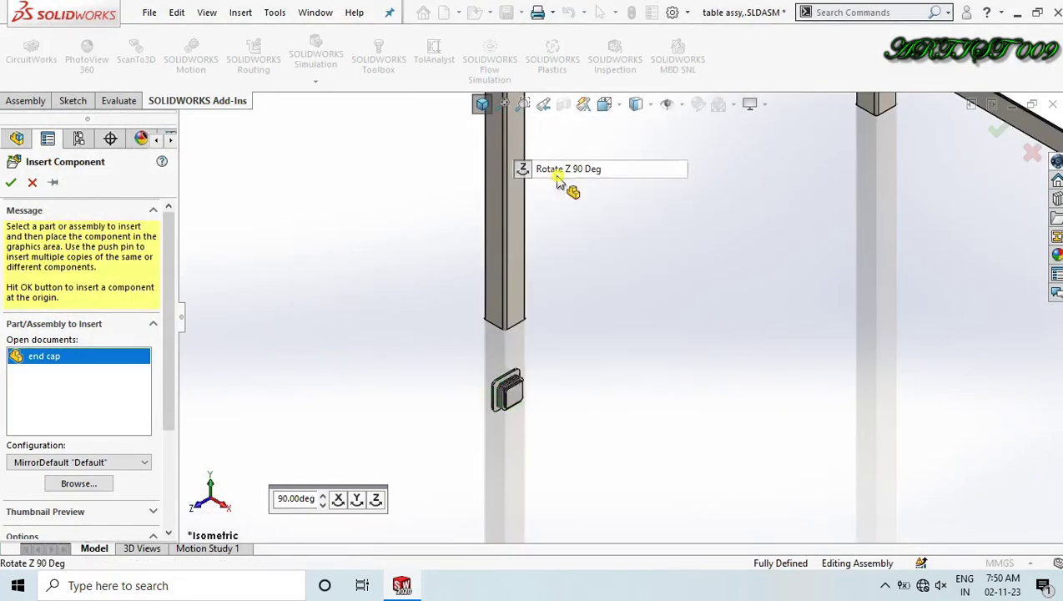
pyautogui.click(517, 378)
# Add a Width mate centering two opposite rib edge faces of the end cap between two opposite outer faces of the square tube leg.
pyautogui.scroll(-8, 584, 379)
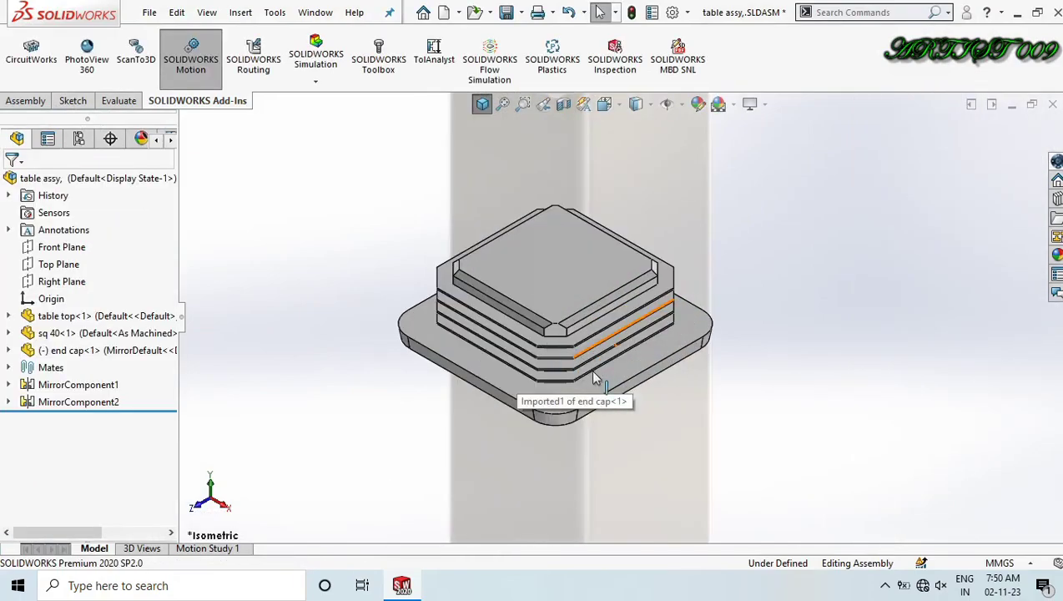
pyautogui.scroll(3, 595, 373)
pyautogui.scroll(-10, 622, 204)
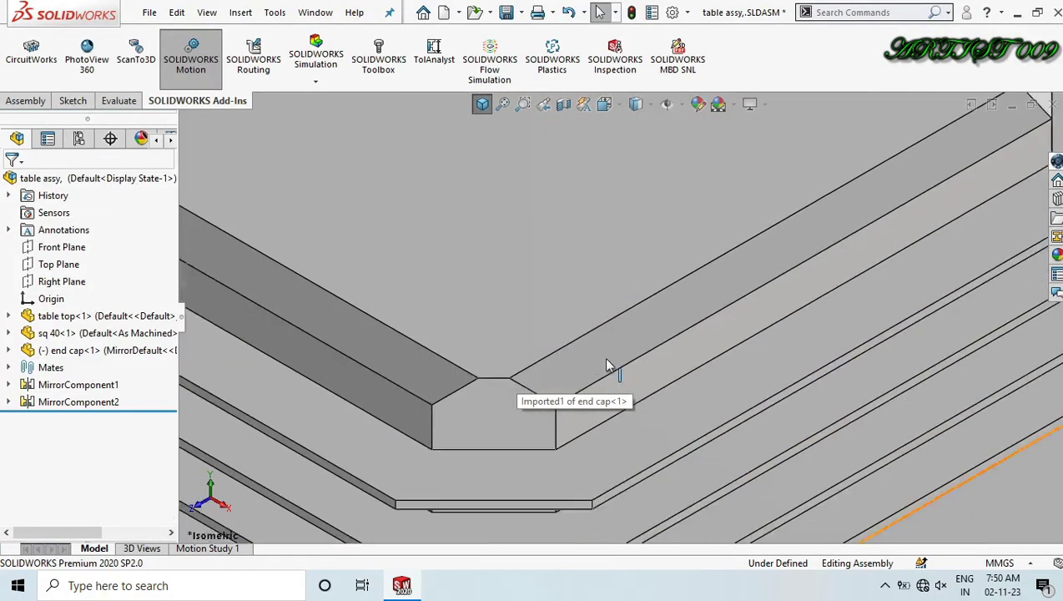
pyautogui.scroll(-5, 598, 363)
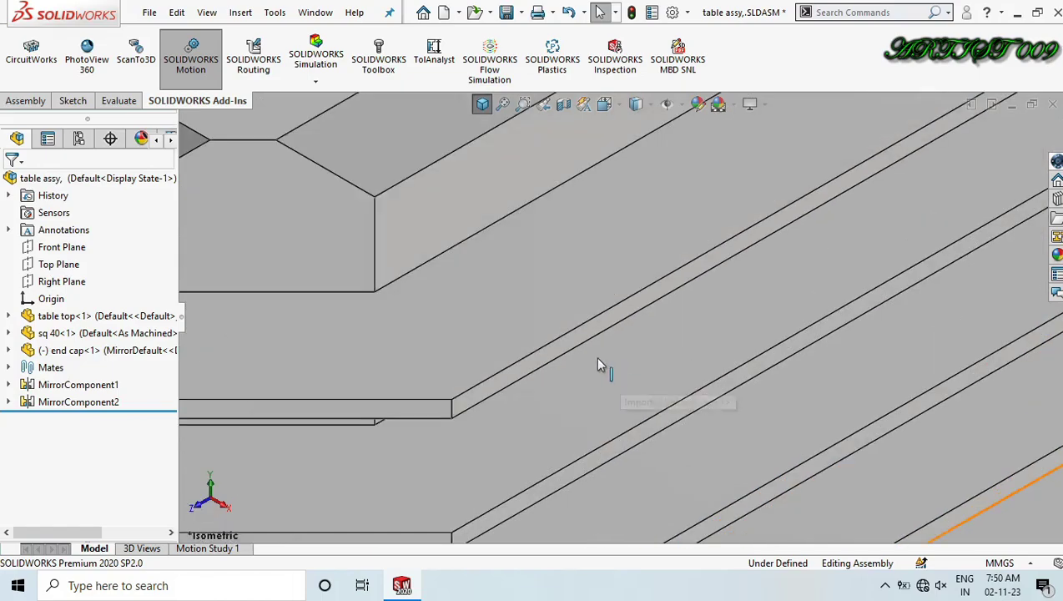
pyautogui.click(553, 357)
pyautogui.scroll(3, 551, 338)
pyautogui.scroll(6, 549, 334)
pyautogui.moveTo(521, 246); pyautogui.dragTo(551, 251, button='middle')
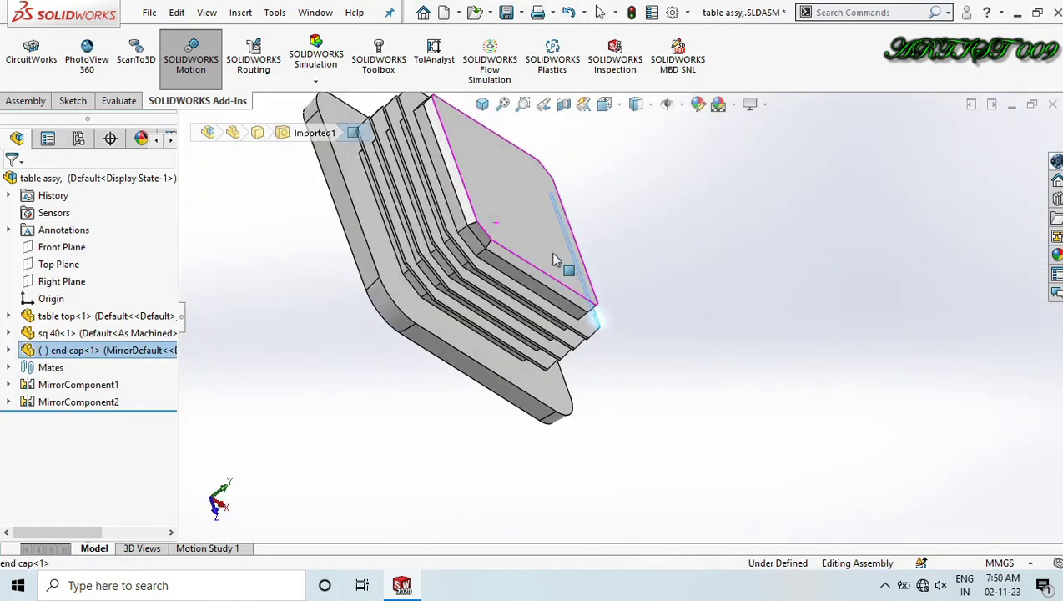
pyautogui.scroll(-6, 451, 261)
pyautogui.scroll(-4, 444, 311)
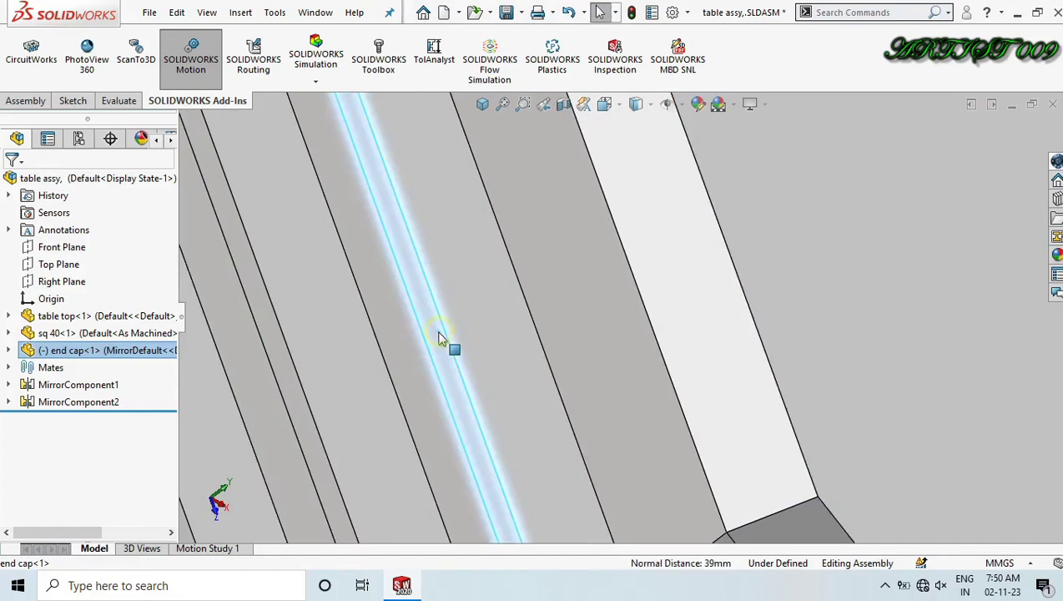
pyautogui.scroll(10, 444, 330)
pyautogui.scroll(-3, 629, 214)
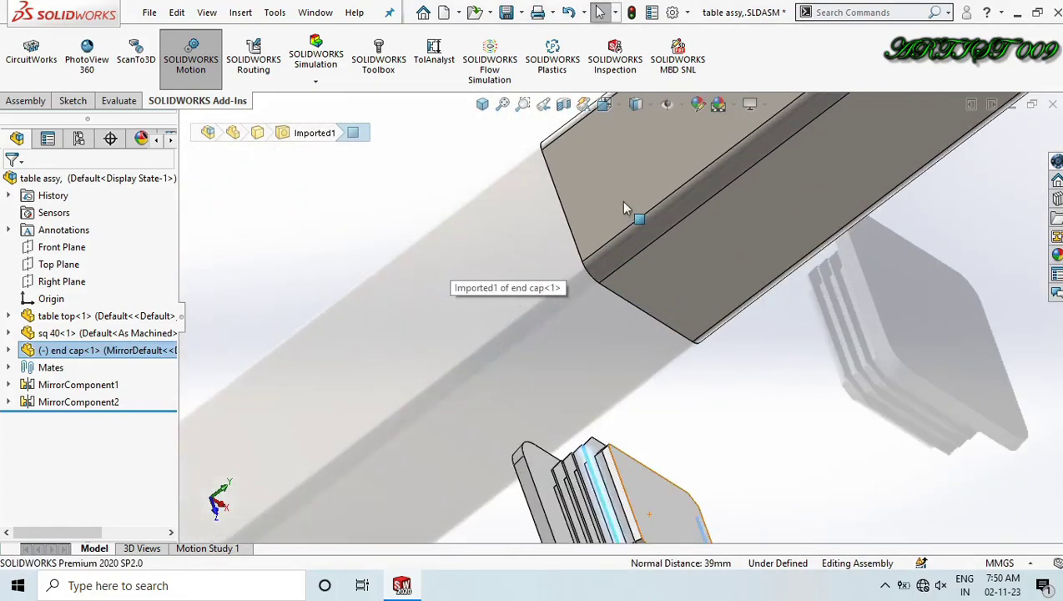
pyautogui.keyDown('ctrl'); pyautogui.click(620, 194); pyautogui.keyUp('ctrl')
pyautogui.moveTo(641, 302); pyautogui.dragTo(536, 222, button='middle')
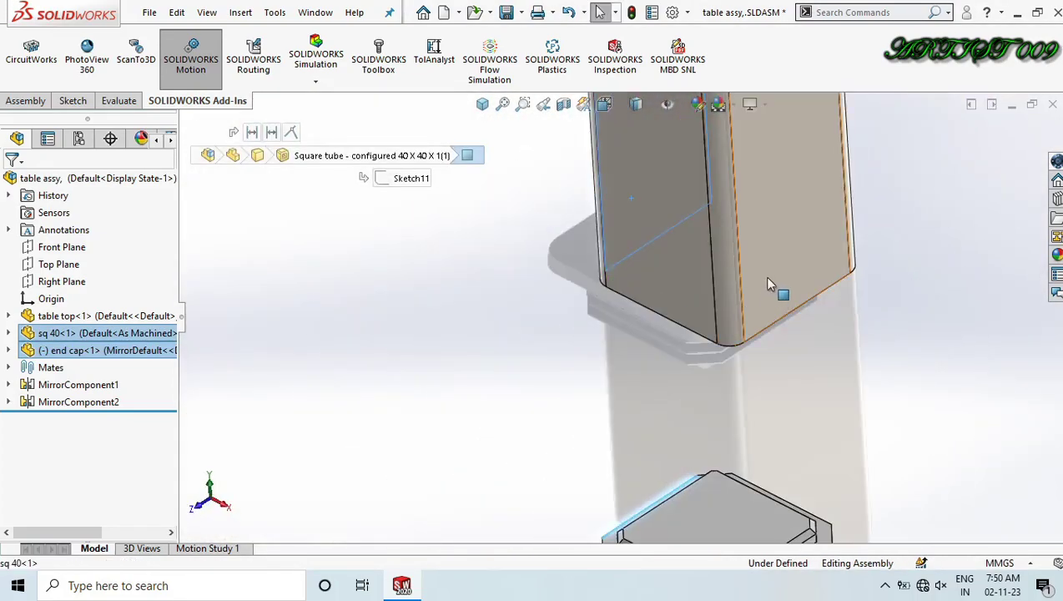
pyautogui.click(764, 251)
pyautogui.click(814, 239)
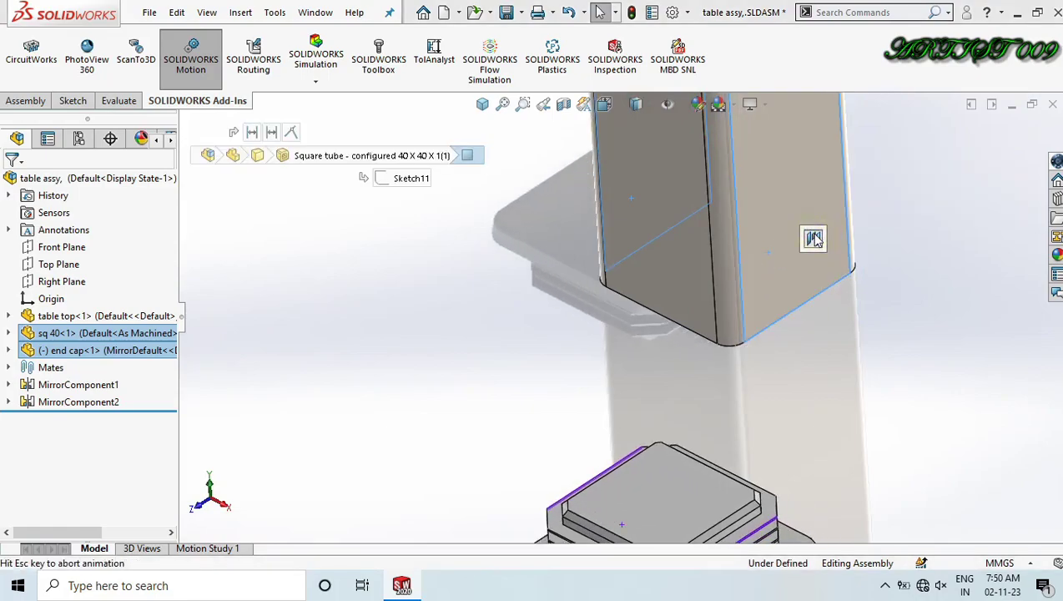
pyautogui.click(839, 240)
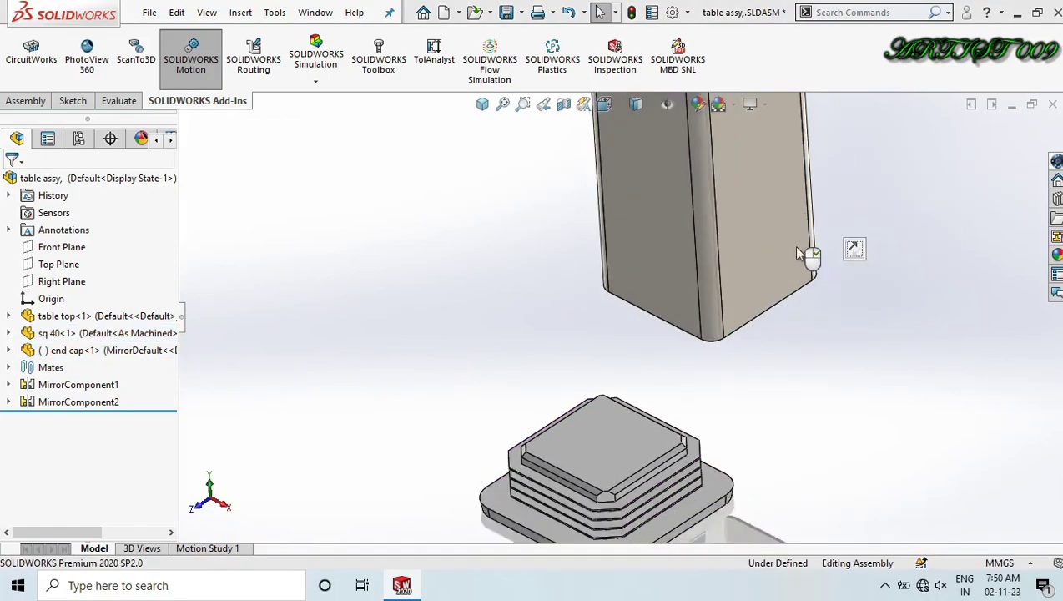
# Add a second centered Width mate between the remaining pair of opposite tube faces and the matching end cap rib faces.
pyautogui.click(664, 289)
pyautogui.moveTo(665, 290); pyautogui.dragTo(733, 260, button='middle')
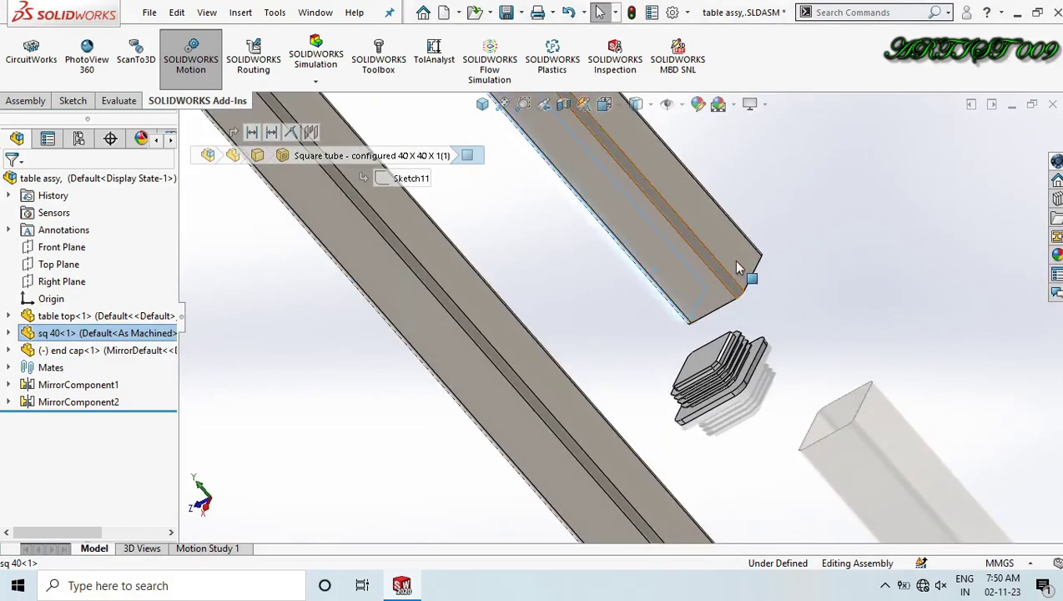
pyautogui.scroll(-5, 701, 338)
pyautogui.scroll(-8, 622, 303)
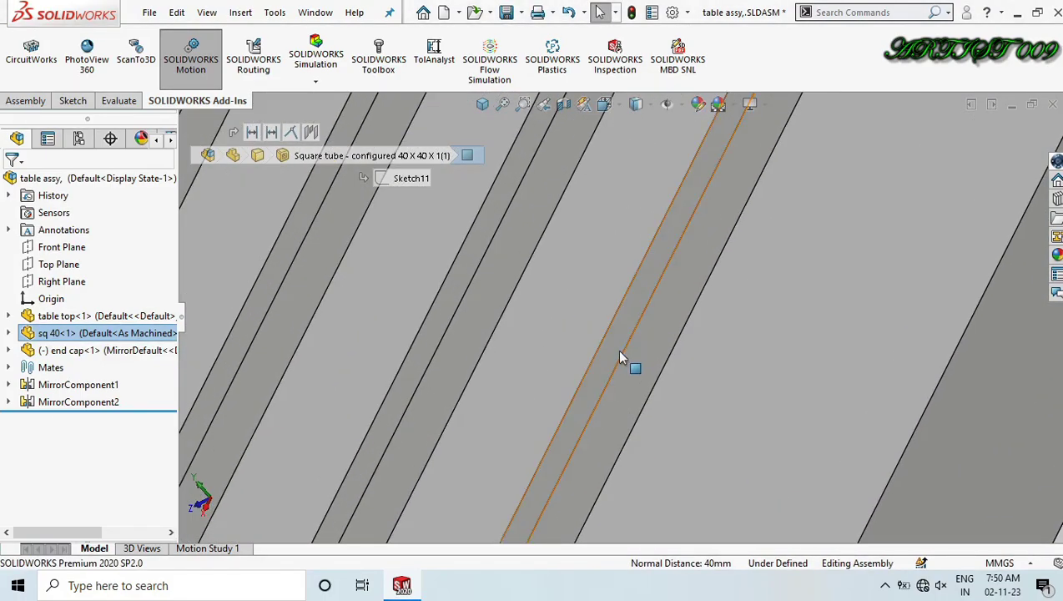
pyautogui.keyDown('ctrl'); pyautogui.click(619, 357); pyautogui.keyUp('ctrl')
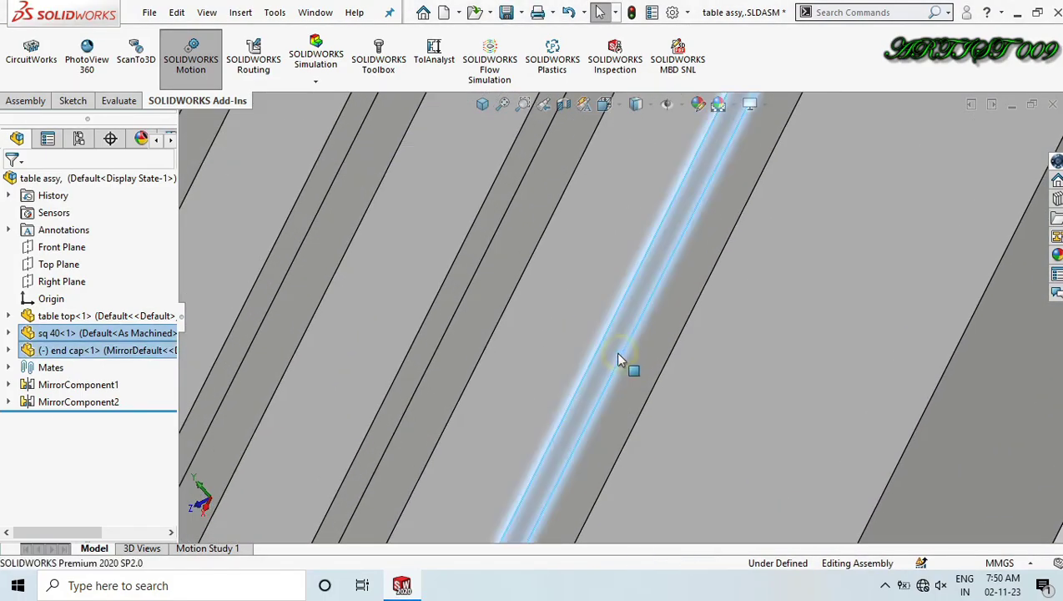
pyautogui.scroll(8, 591, 337)
pyautogui.moveTo(546, 336); pyautogui.dragTo(630, 237, button='middle')
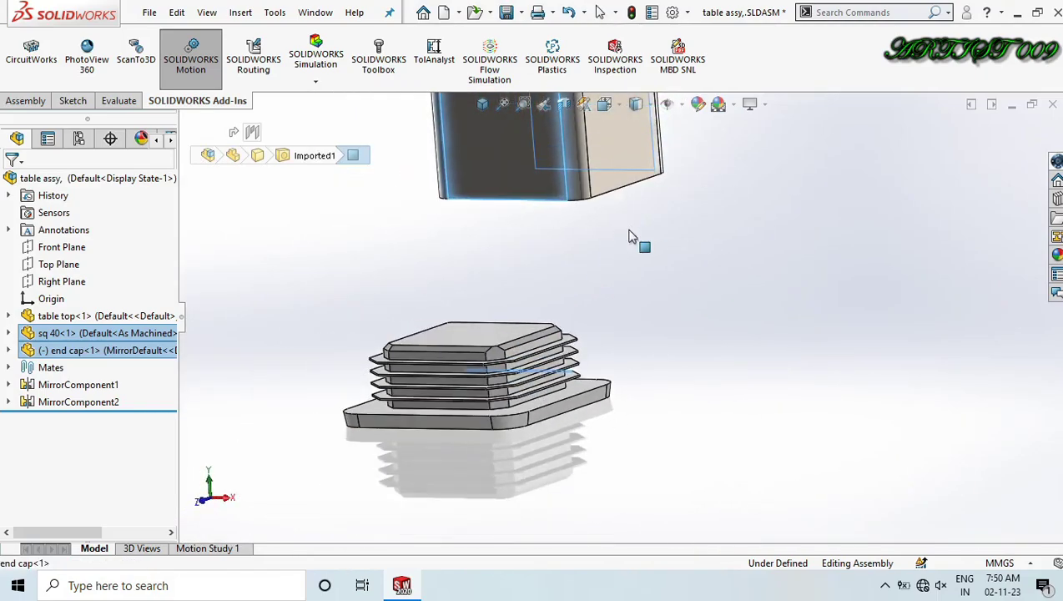
pyautogui.scroll(-10, 506, 402)
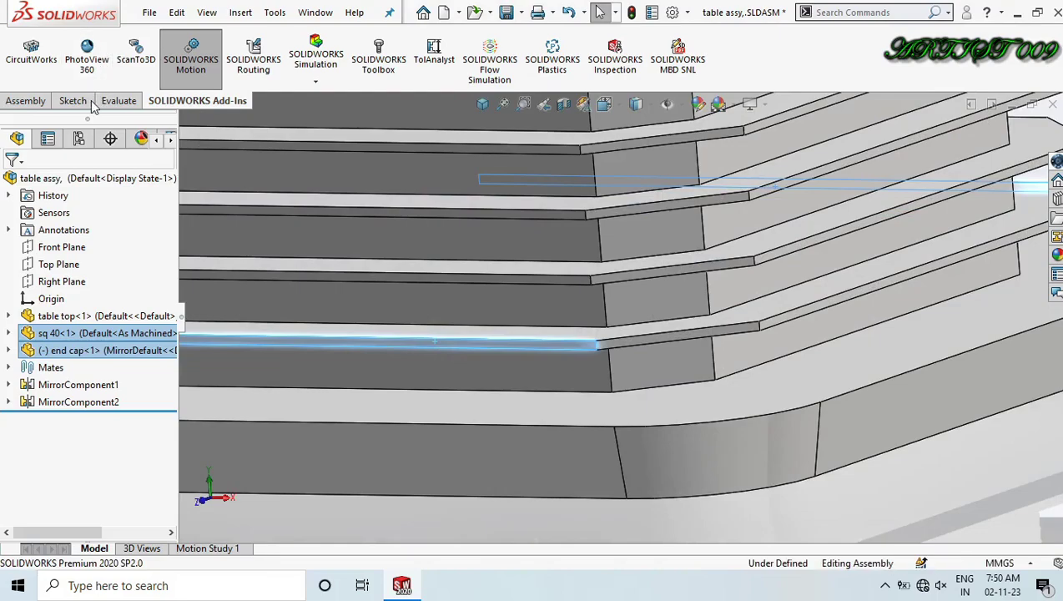
pyautogui.click(25, 100)
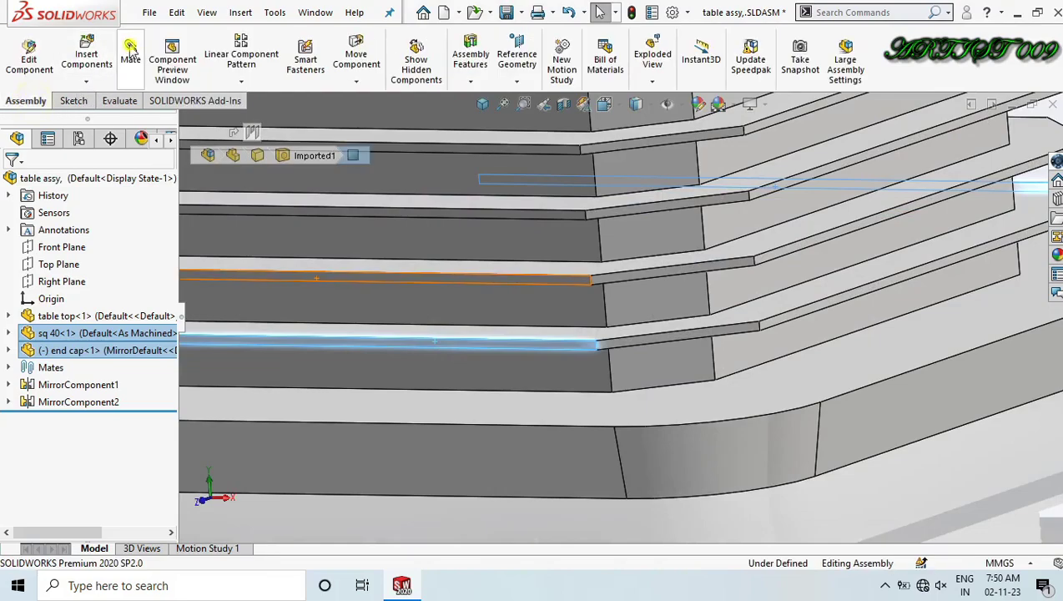
pyautogui.click(130, 49)
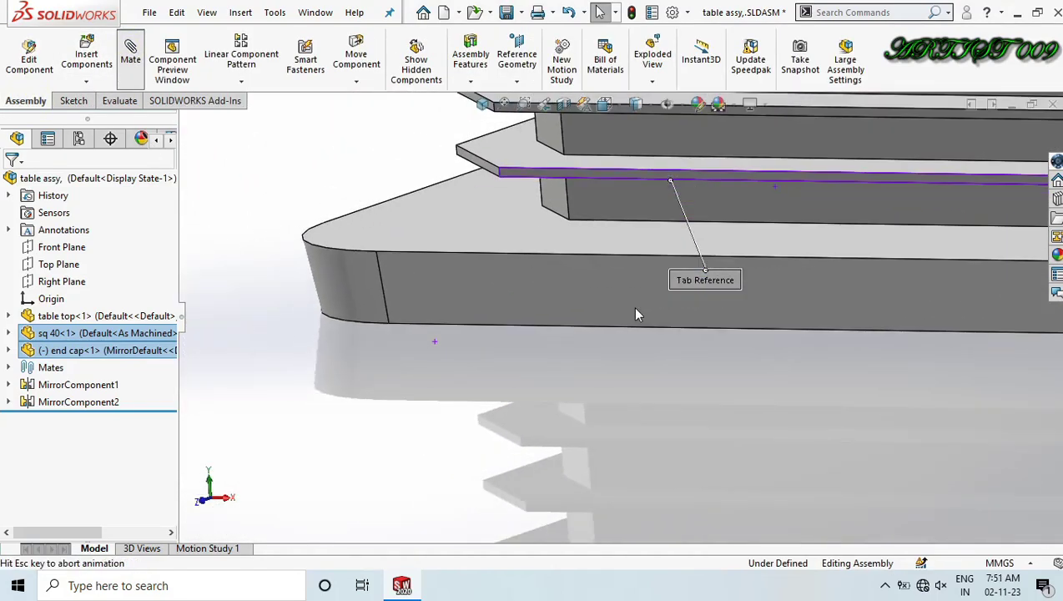
pyautogui.rightClick(606, 311)
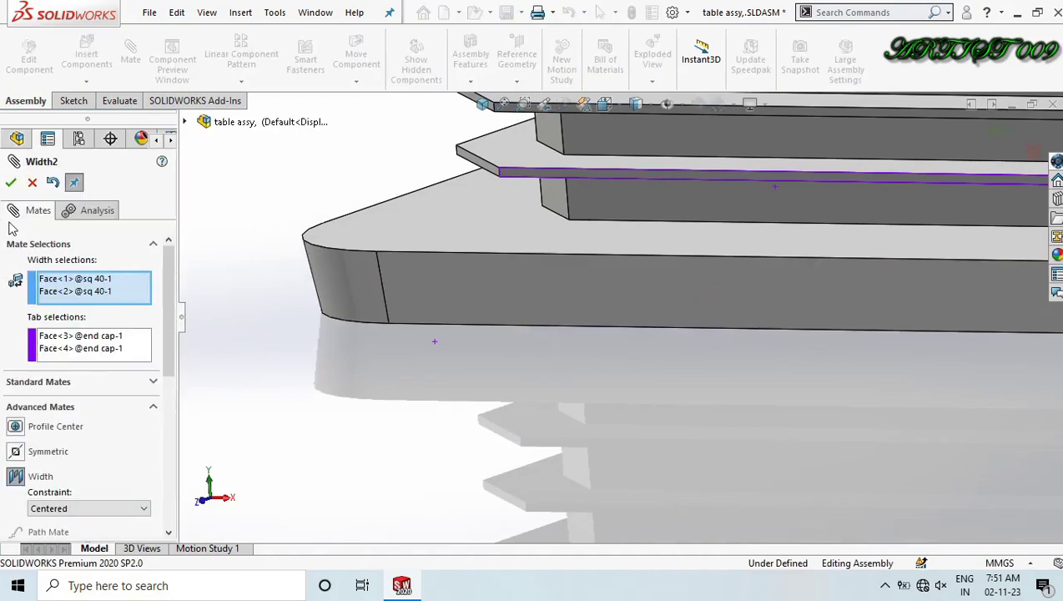
pyautogui.click(10, 184)
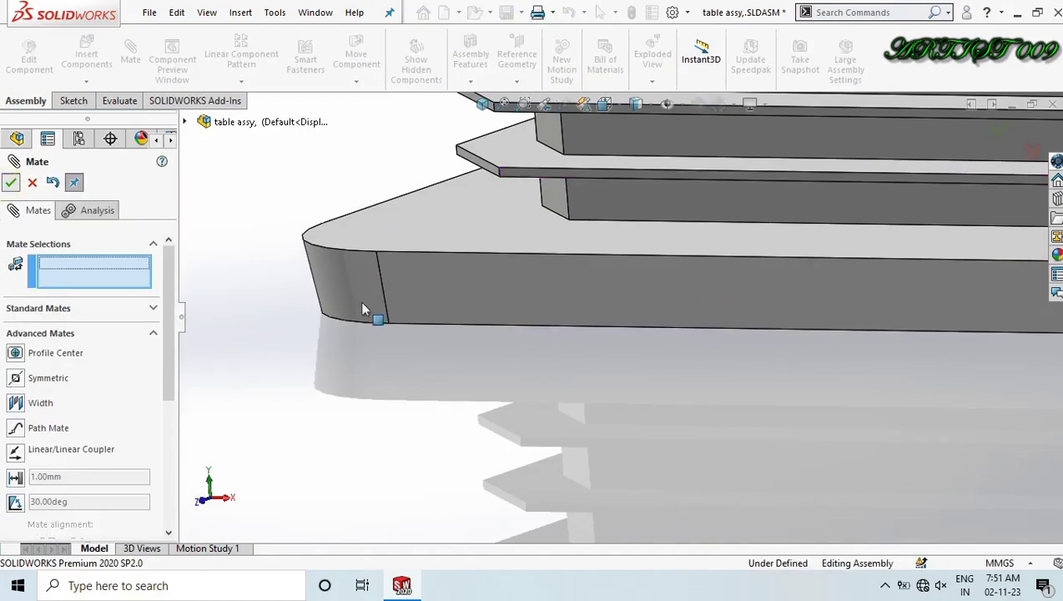
pyautogui.press('Escape')
# Mate the end cap's flange face coincident with the bottom end face of the square tube leg.
pyautogui.click(456, 226)
pyautogui.scroll(8, 577, 291)
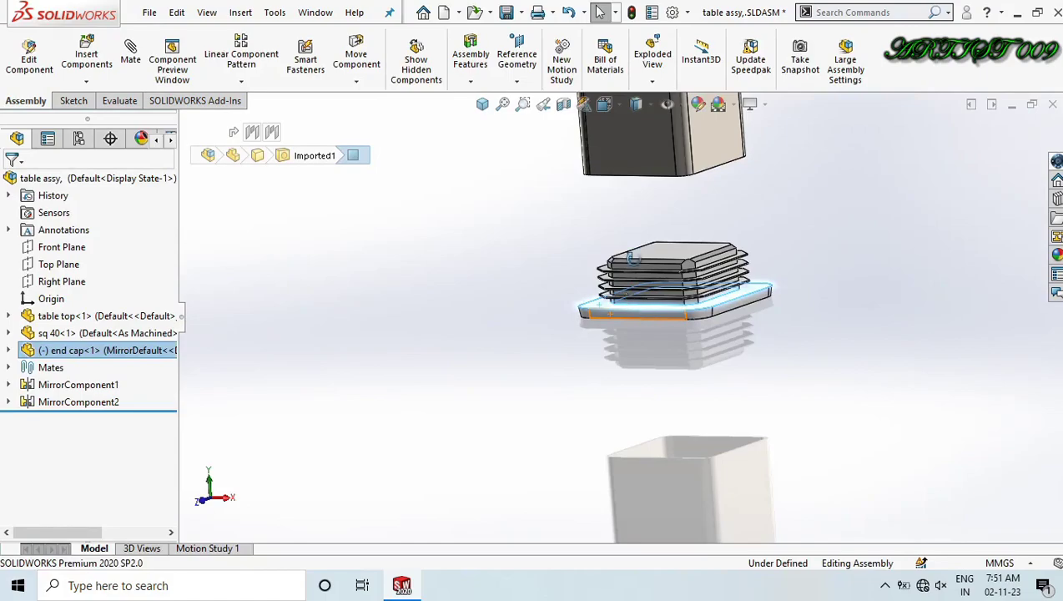
pyautogui.scroll(-10, 585, 250)
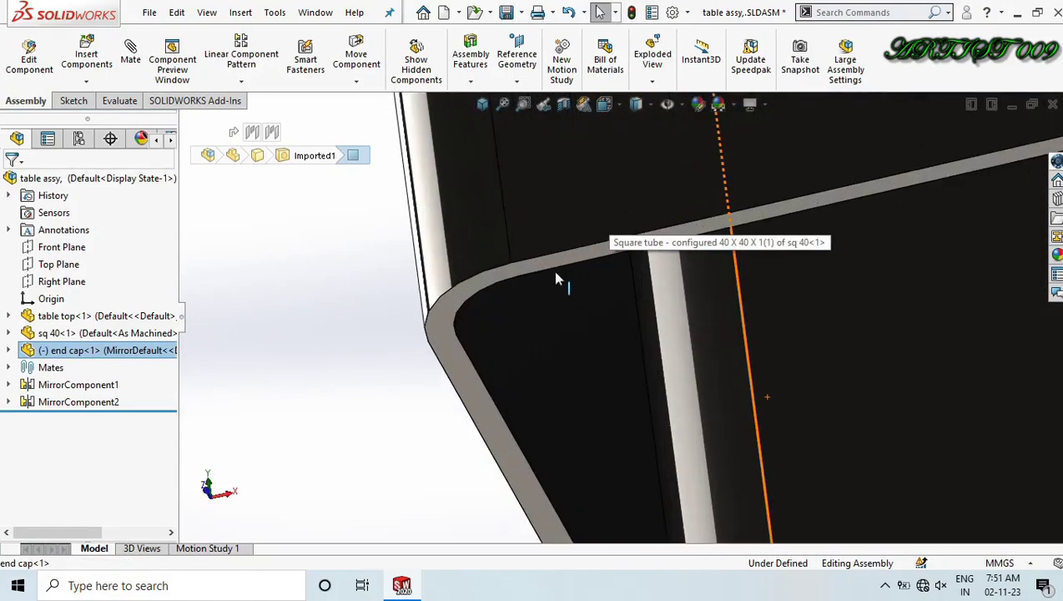
pyautogui.click(551, 274)
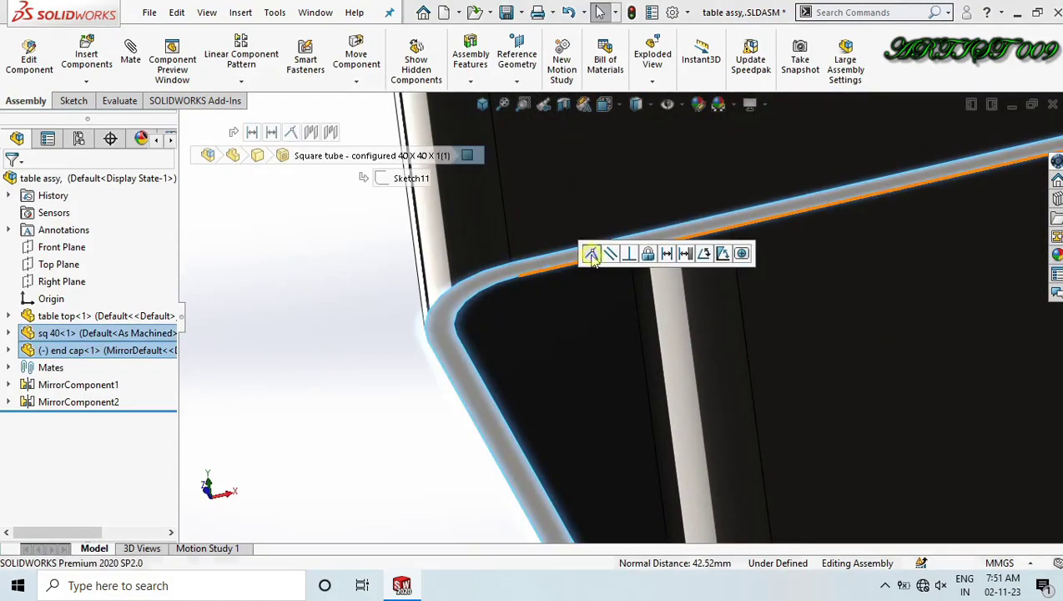
pyautogui.click(591, 256)
pyautogui.scroll(5, 338, 230)
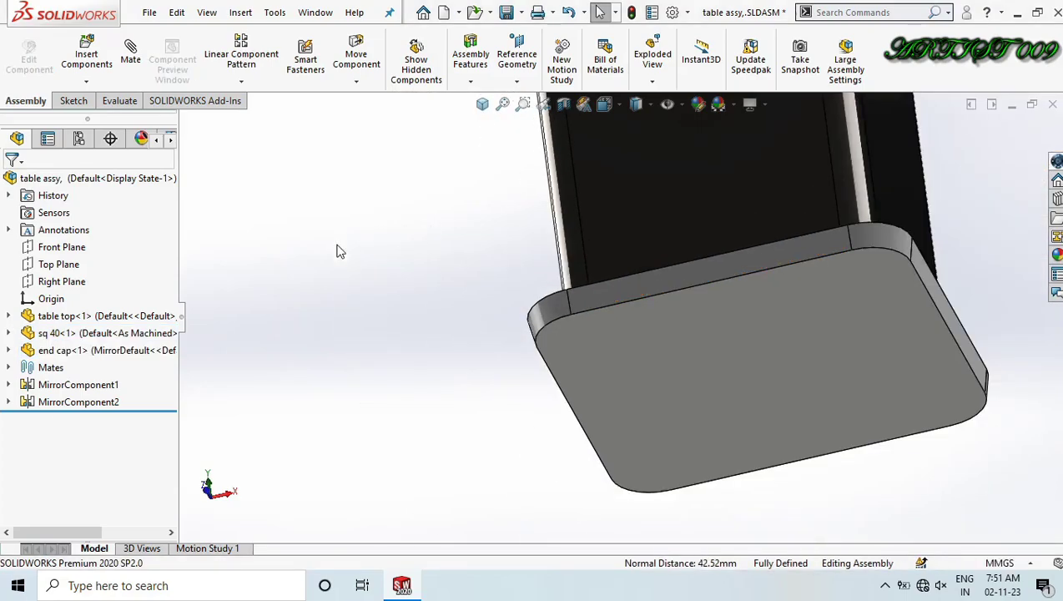
# Edit the Right Plane mirror feature to include the end cap among the components to mirror.
pyautogui.hotkey('ctrl', '7')
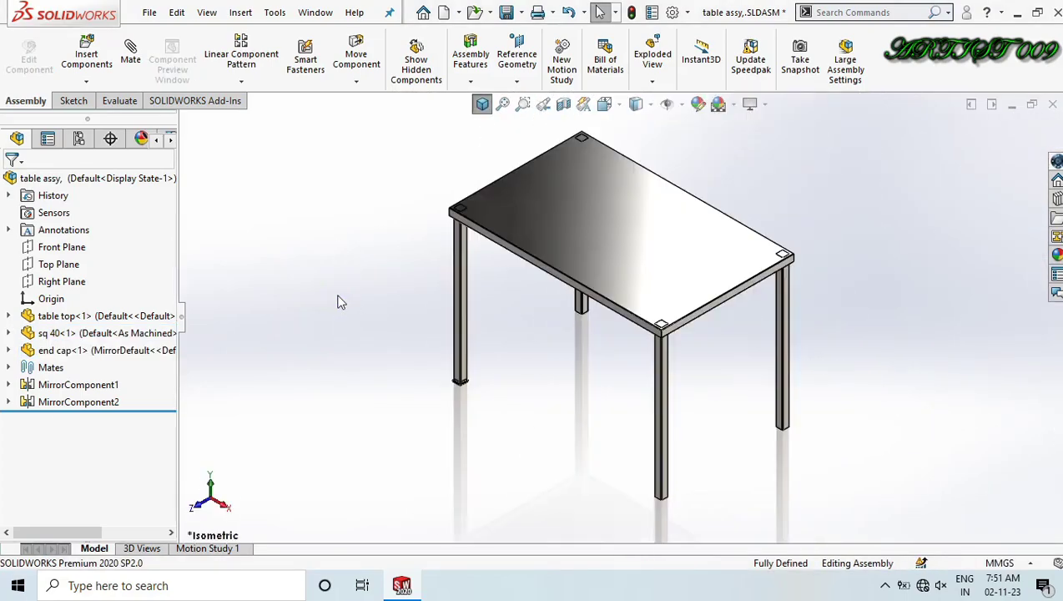
pyautogui.click(79, 384)
pyautogui.click(96, 334)
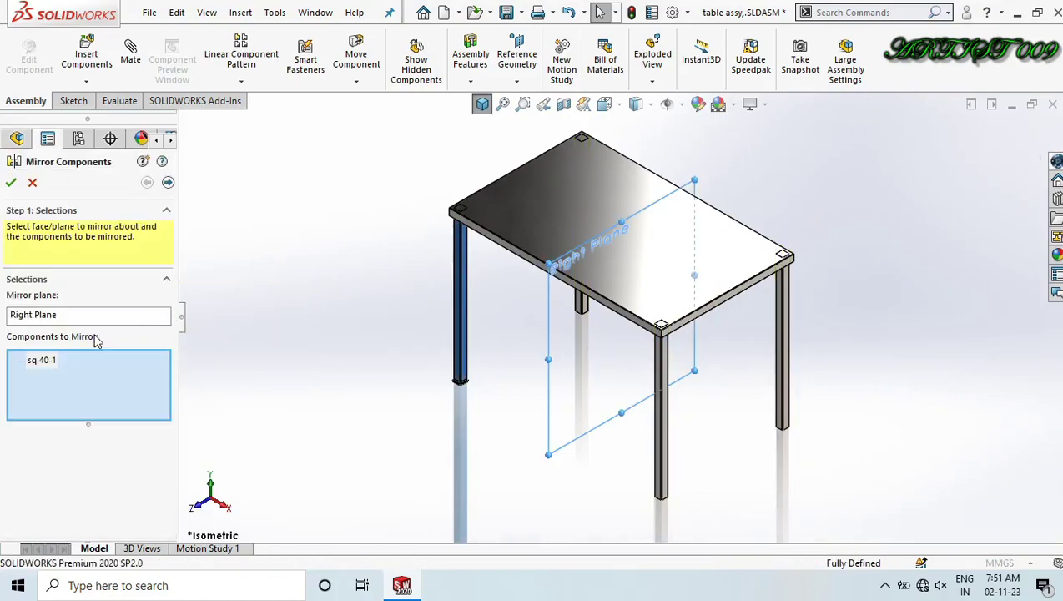
pyautogui.scroll(-10, 472, 374)
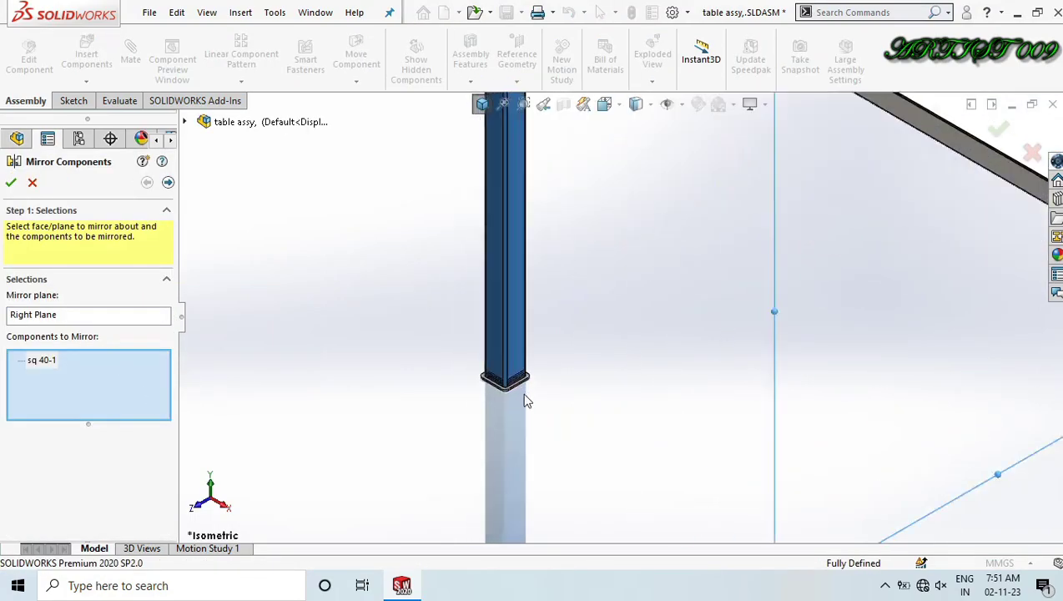
pyautogui.click(541, 323)
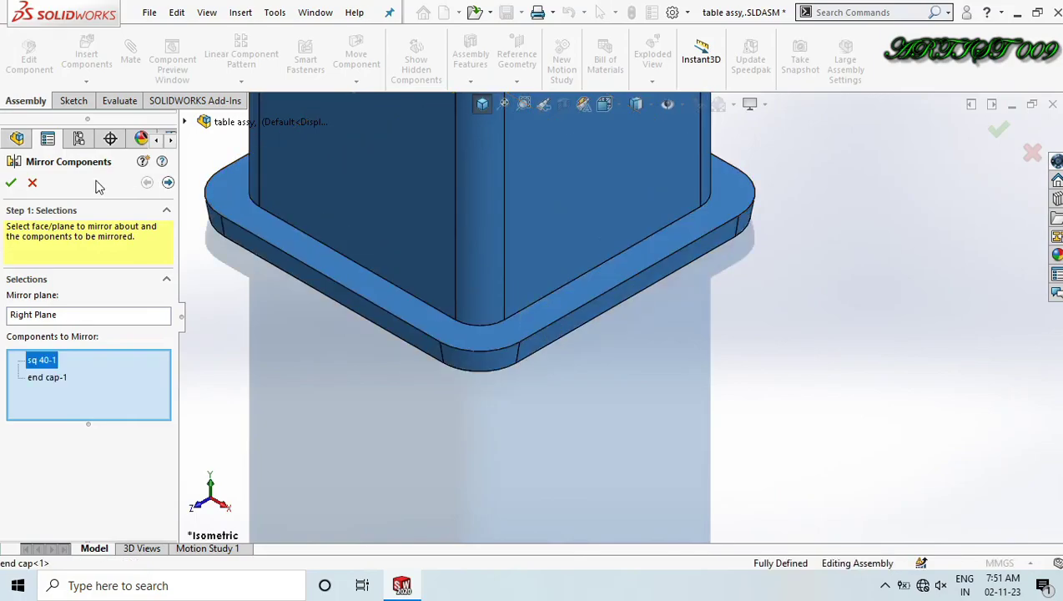
pyautogui.click(10, 184)
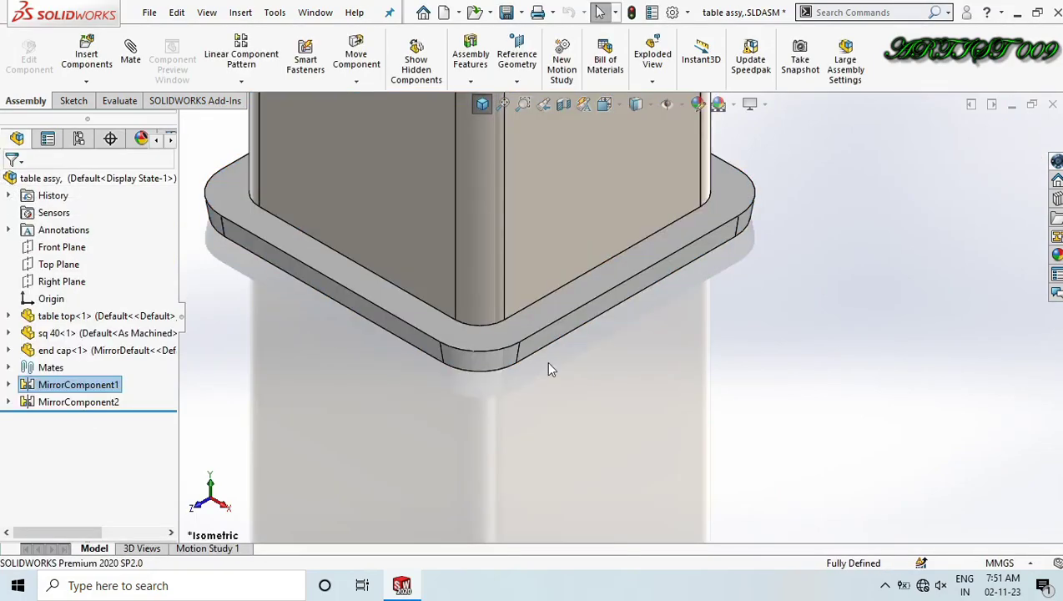
# Edit the Front Plane mirror feature to add both end caps, end cap-1 and end cap-2, to the components to mirror.
pyautogui.scroll(10, 547, 346)
pyautogui.scroll(5, 563, 354)
pyautogui.scroll(-5, 755, 372)
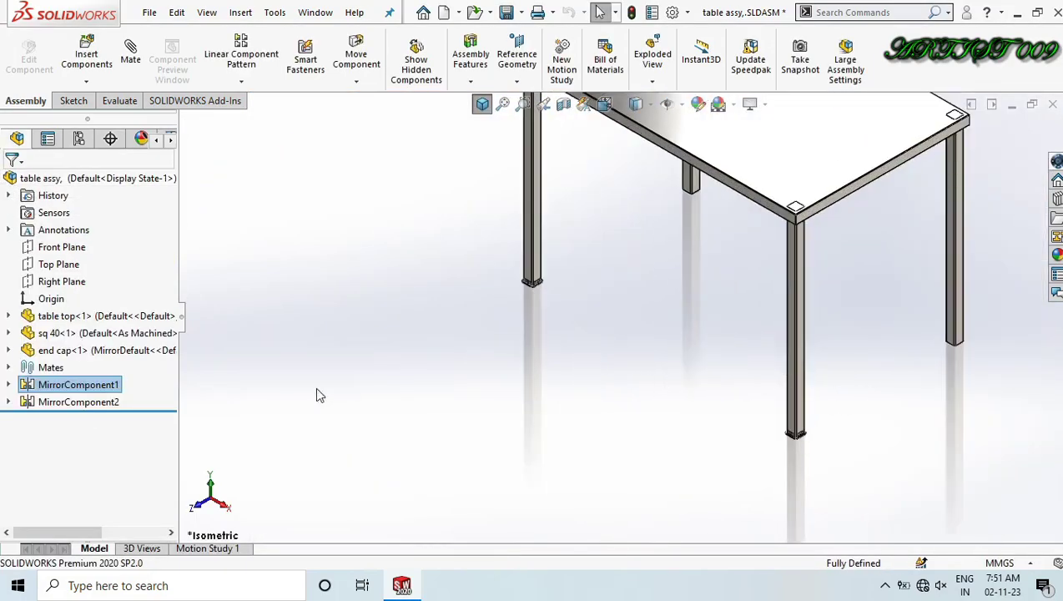
pyautogui.click(116, 404)
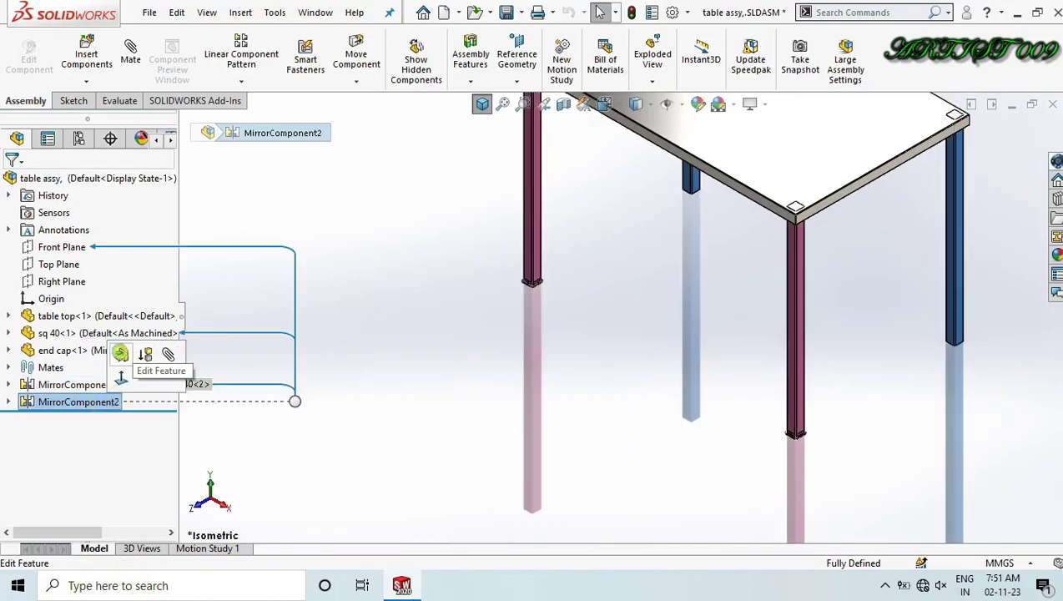
pyautogui.click(122, 352)
pyautogui.scroll(-5, 534, 273)
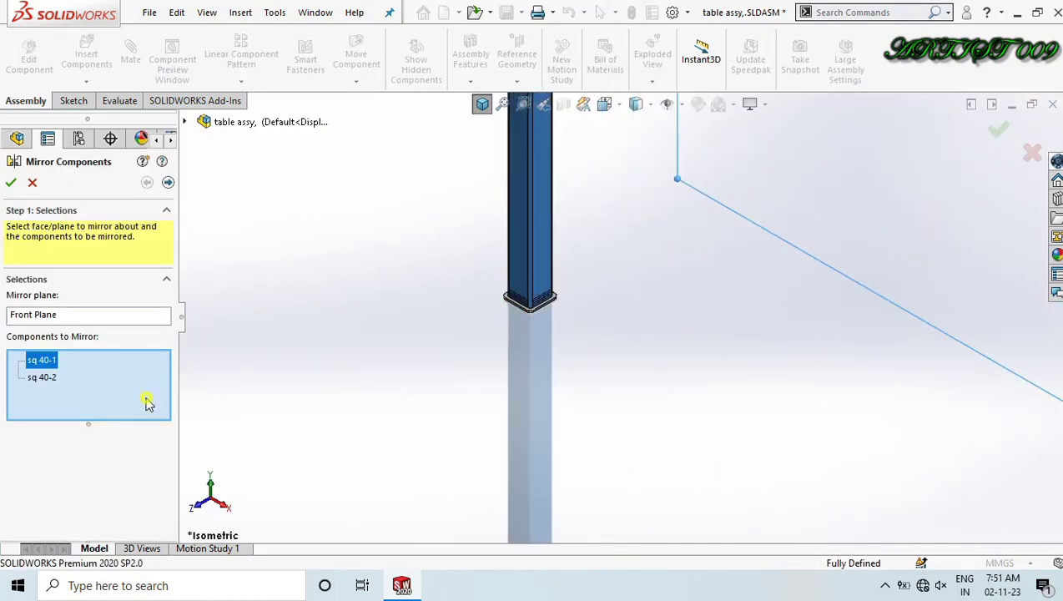
pyautogui.scroll(-5, 555, 231)
pyautogui.click(518, 233)
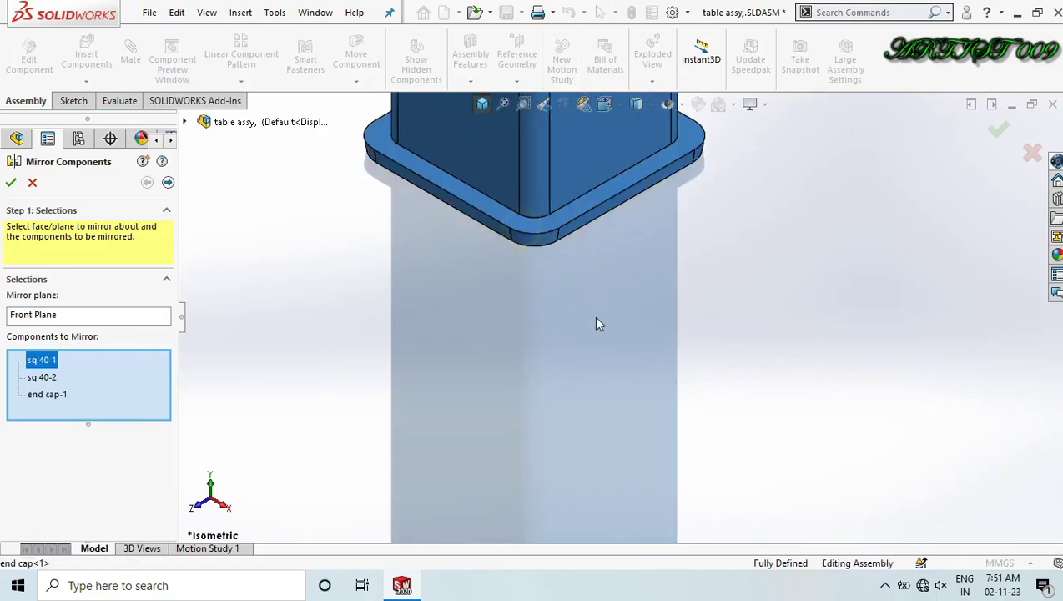
pyautogui.scroll(2, 617, 326)
pyautogui.scroll(3, 635, 338)
pyautogui.scroll(-4, 854, 447)
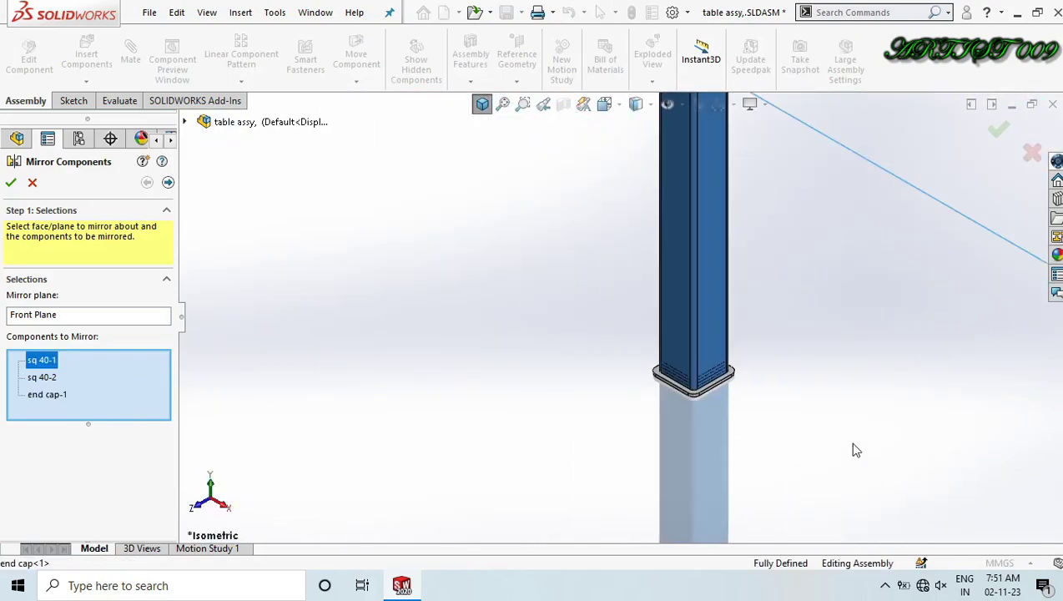
pyautogui.scroll(-2, 679, 386)
pyautogui.click(675, 380)
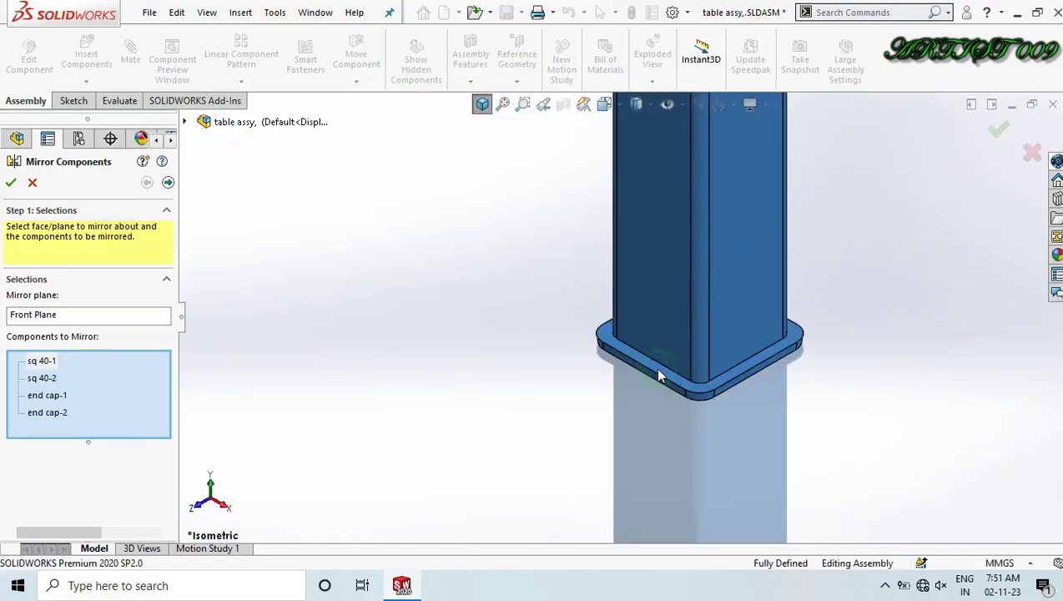
pyautogui.press('Return')
pyautogui.press('f')
pyautogui.click(309, 322)
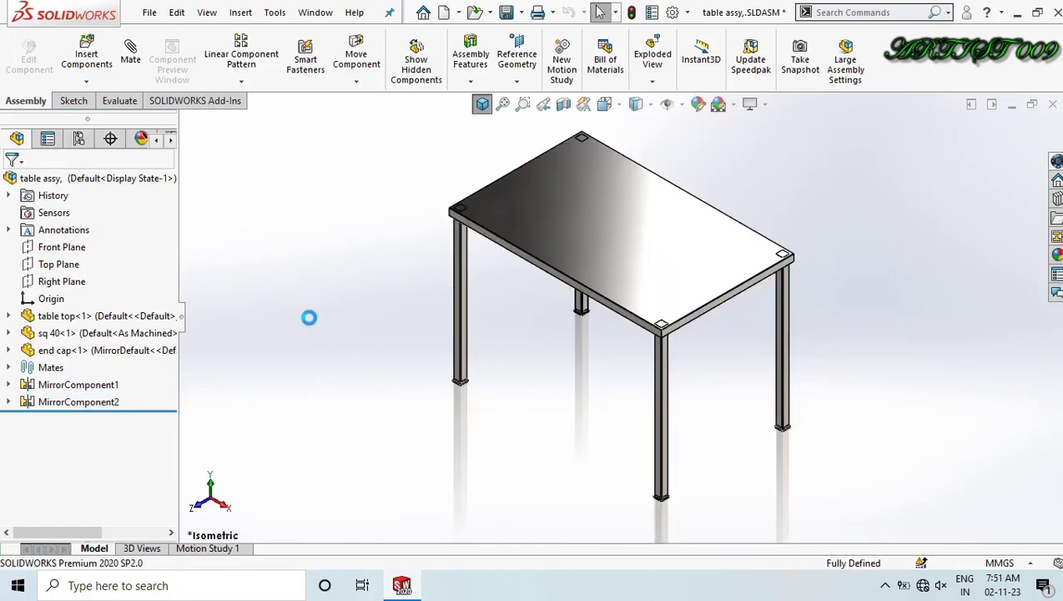
# Measure the table's overall height from the tabletop's upper face to the underside of the end cap.
pyautogui.click(514, 230)
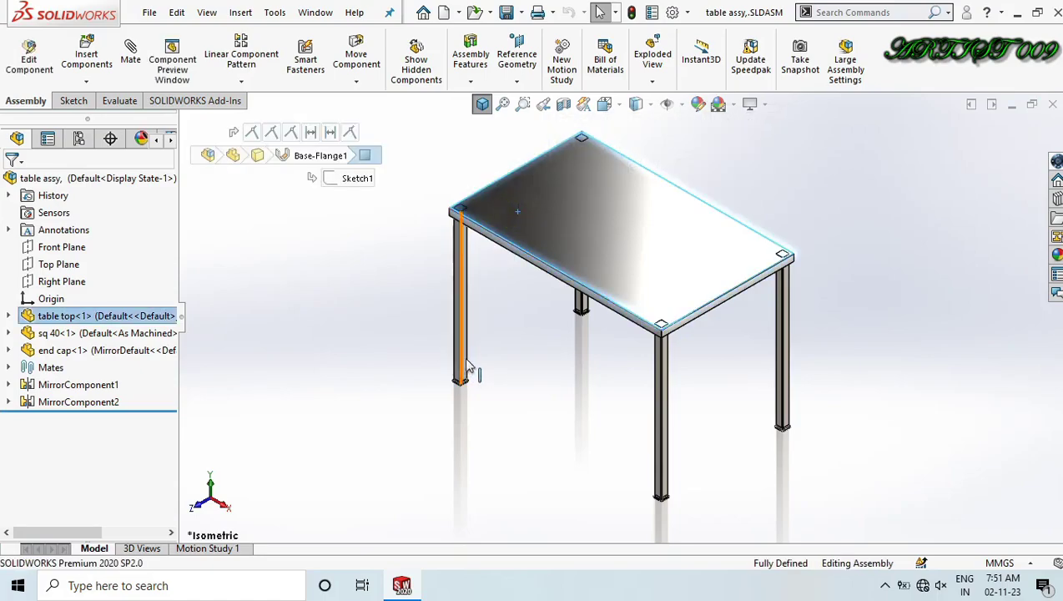
pyautogui.scroll(-5, 509, 227)
pyautogui.scroll(1, 558, 382)
pyautogui.moveTo(551, 381); pyautogui.dragTo(585, 233, button='middle')
pyautogui.scroll(-7, 550, 376)
pyautogui.click(543, 409)
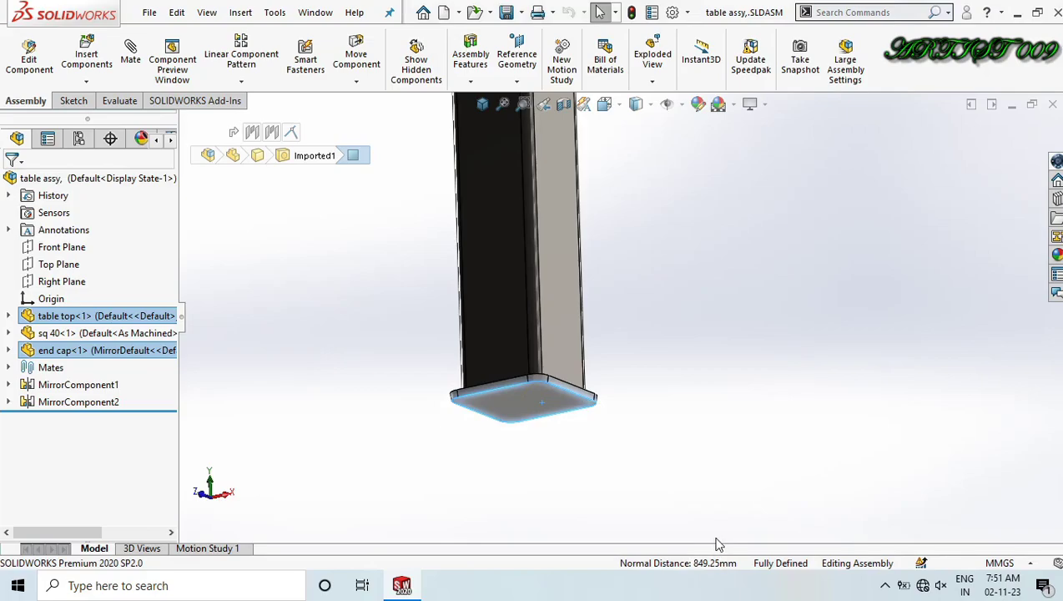
# Increase the square tube leg's length dimension by 0.75 mm to 845.75 mm and rebuild the model.
pyautogui.scroll(5, 672, 339)
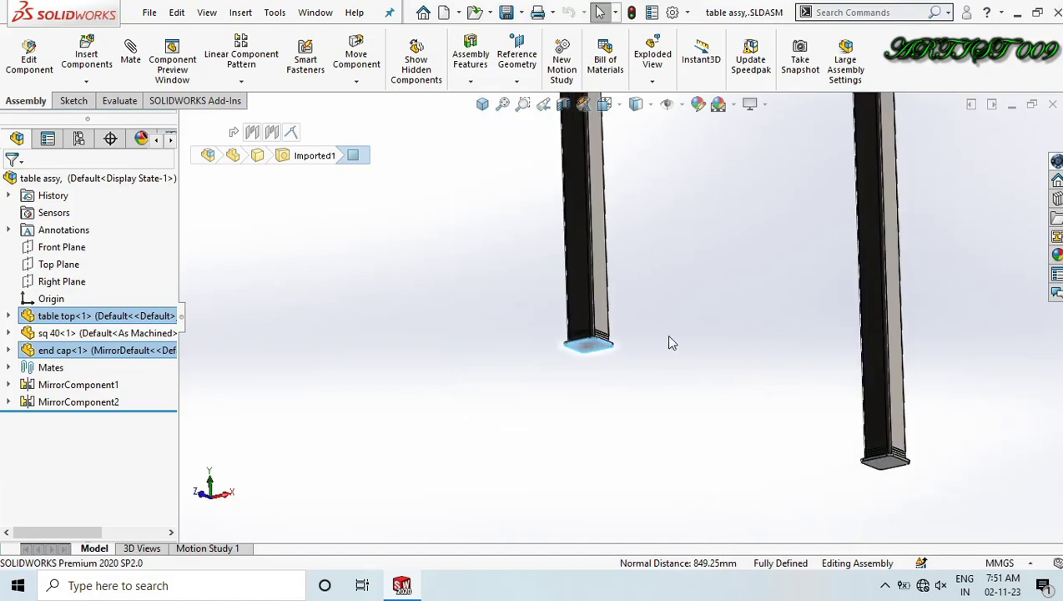
pyautogui.scroll(-6, 679, 297)
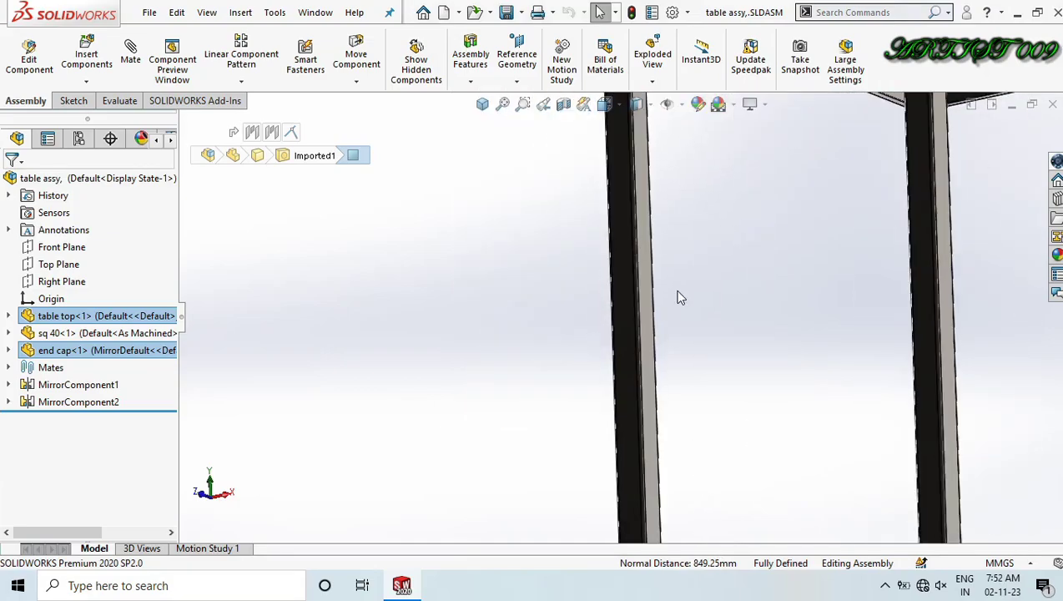
pyautogui.doubleClick(625, 291)
pyautogui.scroll(3, 612, 289)
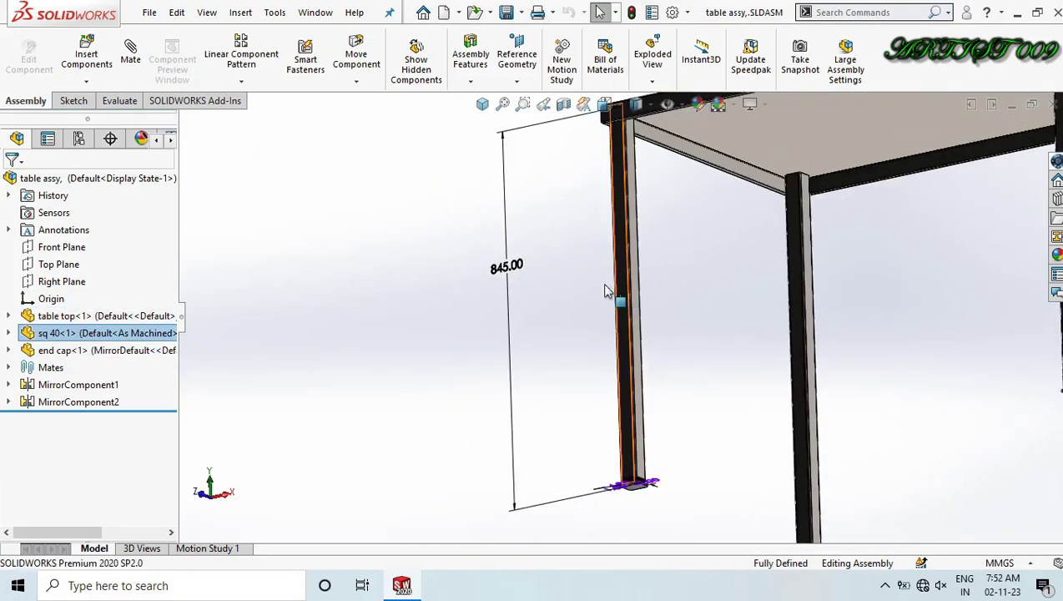
pyautogui.doubleClick(507, 267)
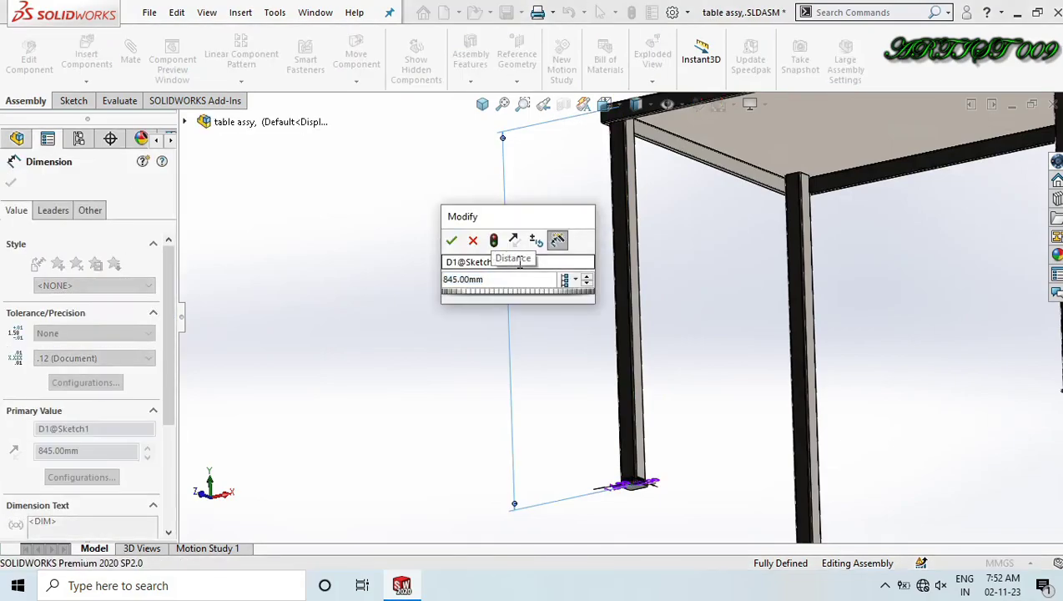
pyautogui.write('+')
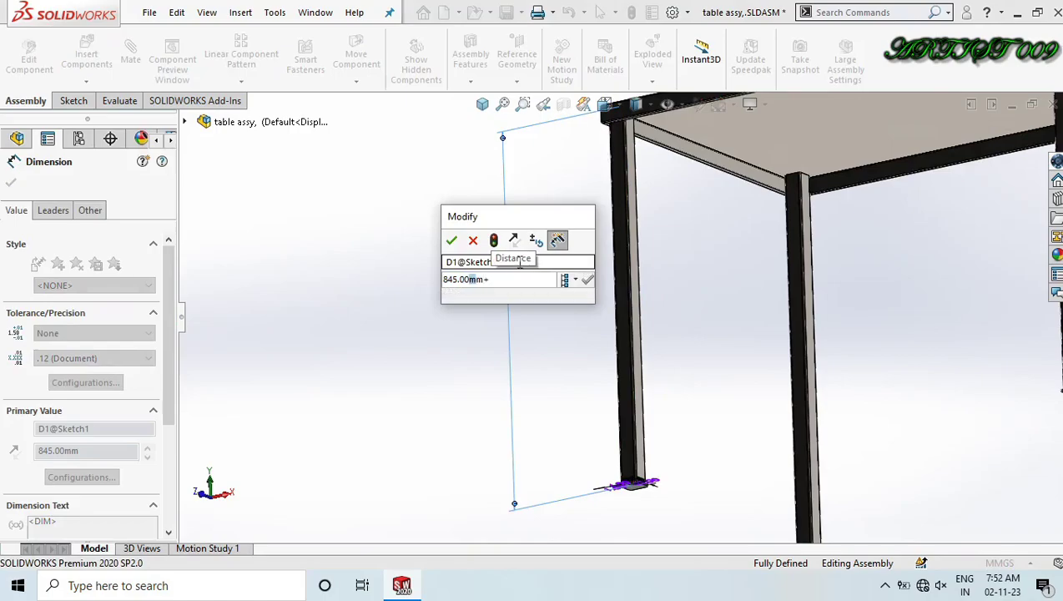
pyautogui.write('.75')
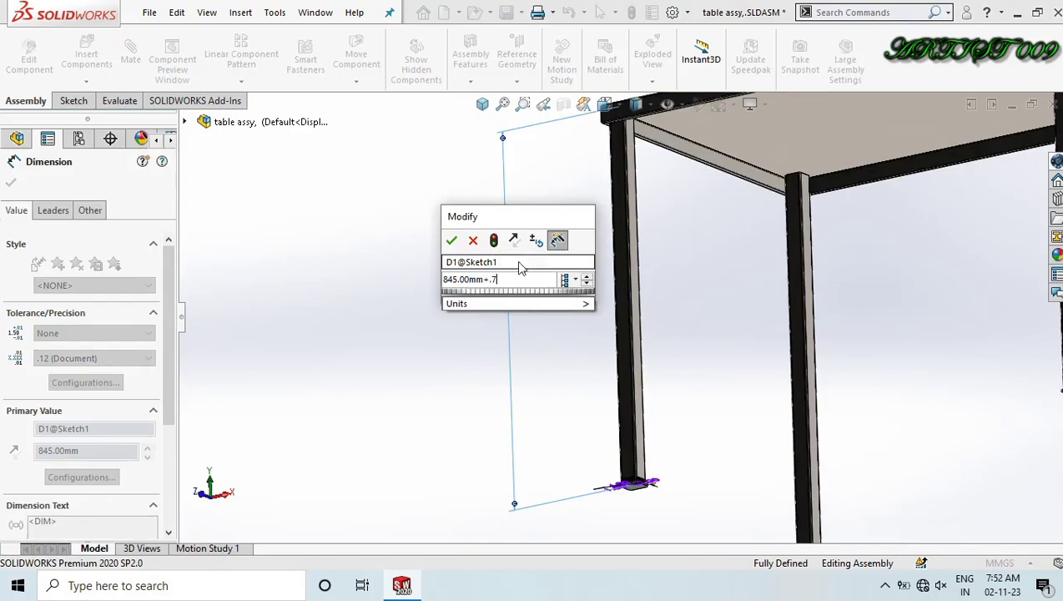
pyautogui.click(492, 240)
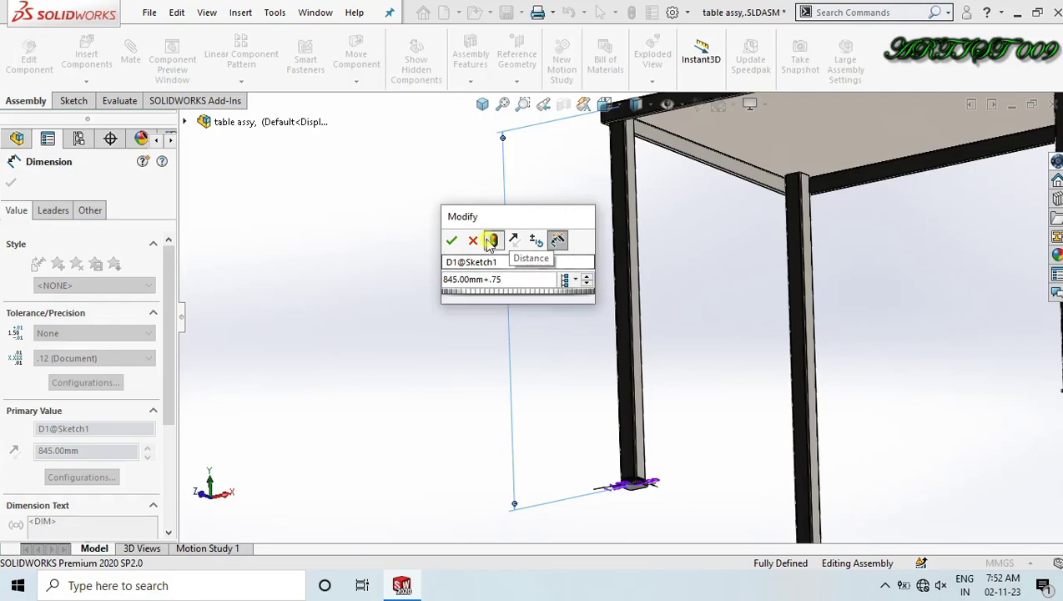
pyautogui.click(448, 242)
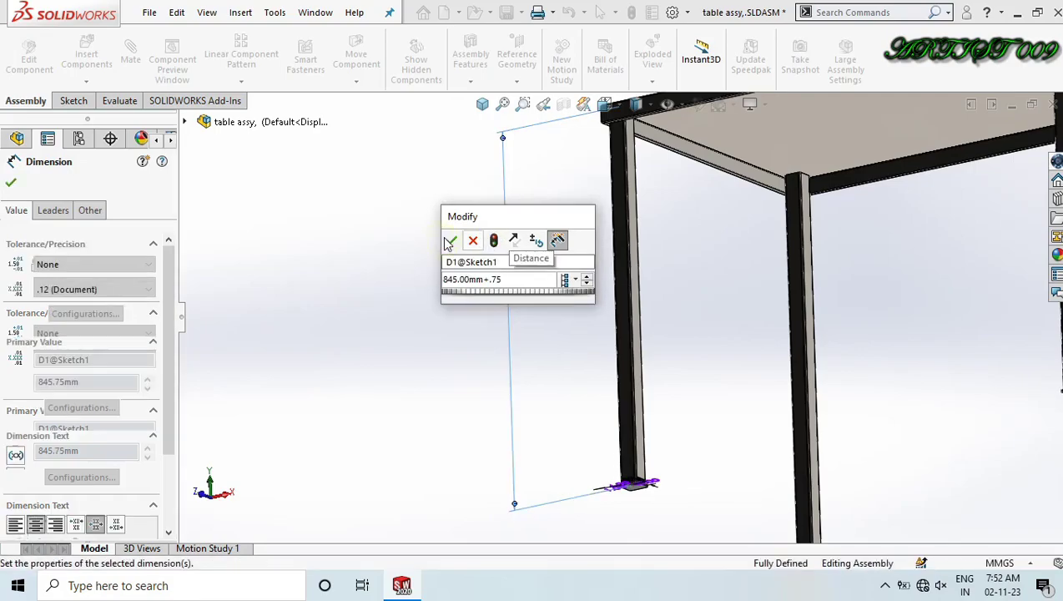
pyautogui.click(423, 235)
# Recheck the overall height between the end cap's underside and the tabletop's upper face.
pyautogui.scroll(3, 600, 362)
pyautogui.scroll(-4, 620, 436)
pyautogui.scroll(-4, 652, 393)
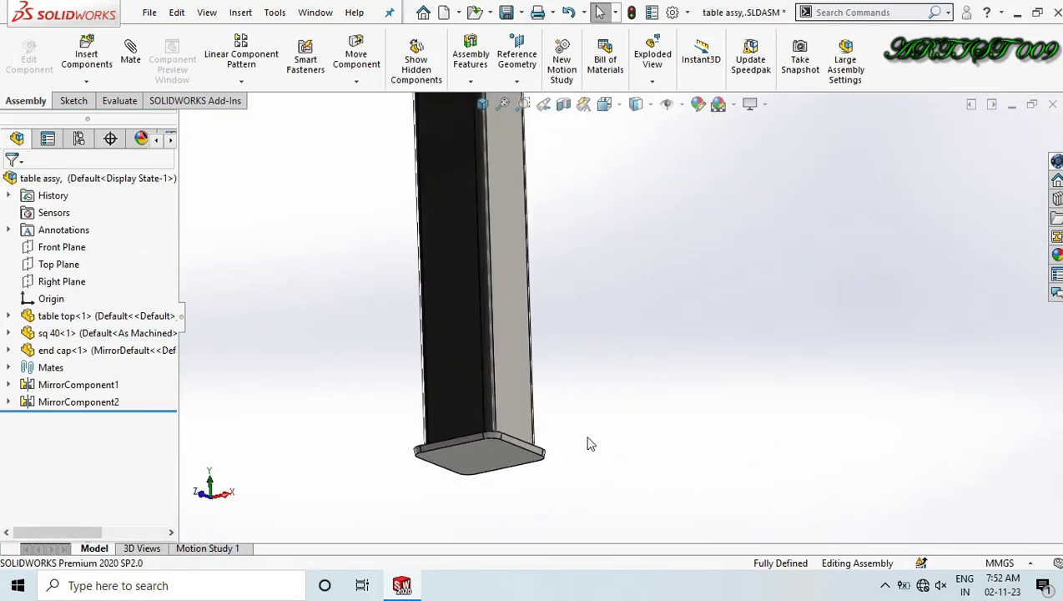
pyautogui.click(482, 464)
pyautogui.scroll(6, 487, 349)
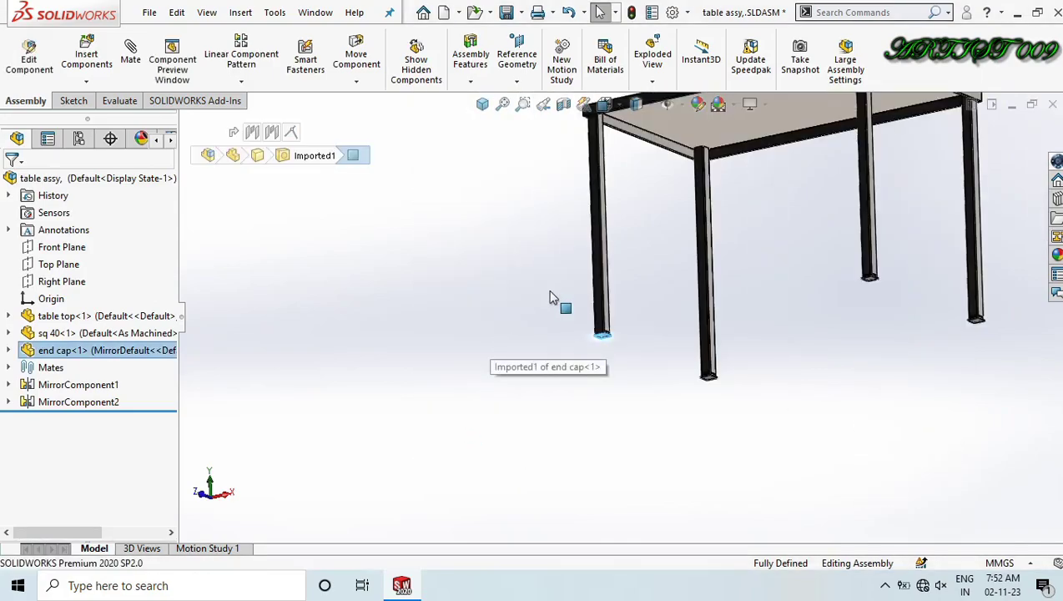
pyautogui.moveTo(566, 340); pyautogui.dragTo(616, 206, button='middle')
pyautogui.keyDown('ctrl'); pyautogui.click(606, 177); pyautogui.keyUp('ctrl')
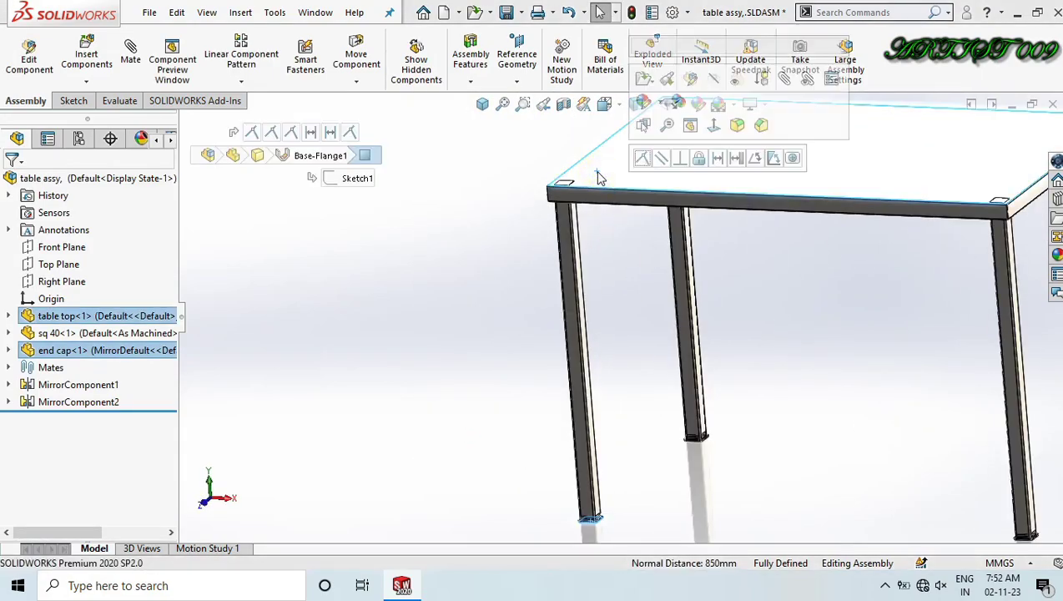
pyautogui.click(761, 500)
# Measure the tabletop's length between the outer faces of the flanges on its two short sides.
pyautogui.scroll(3, 755, 444)
pyautogui.scroll(-6, 772, 284)
pyautogui.click(680, 274)
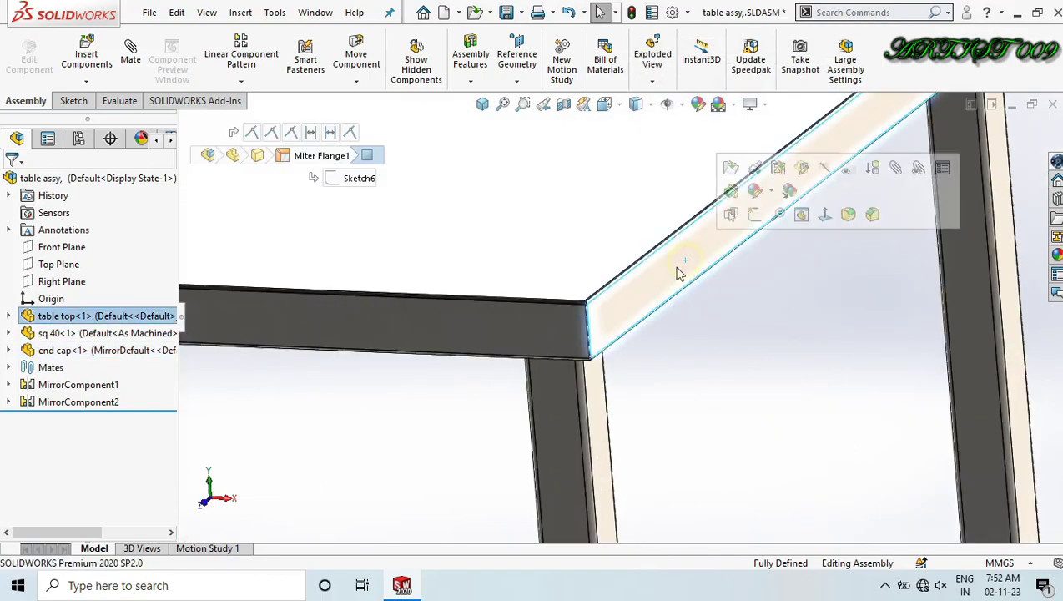
pyautogui.scroll(5, 613, 266)
pyautogui.moveTo(613, 266); pyautogui.dragTo(537, 333, button='middle')
pyautogui.scroll(-6, 527, 311)
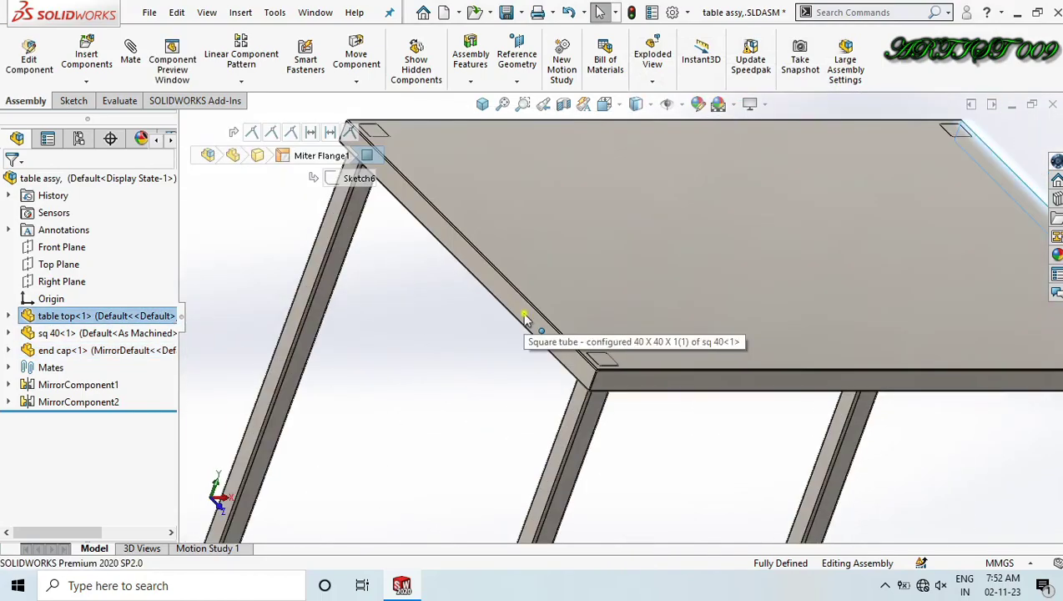
pyautogui.scroll(3, 524, 318)
pyautogui.scroll(3, 702, 525)
pyautogui.scroll(-2, 677, 436)
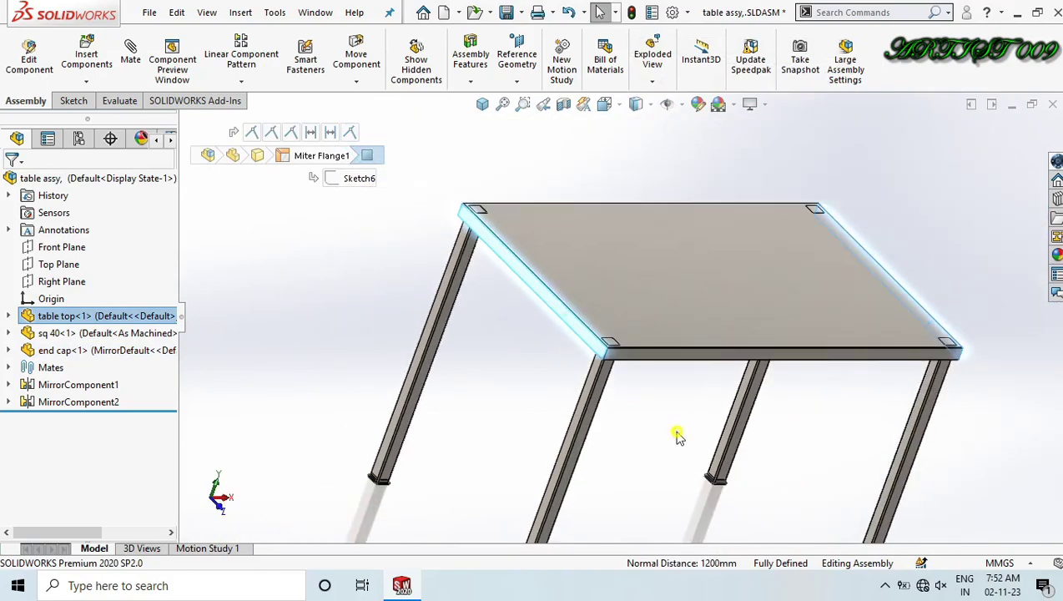
# Measure the tabletop's width between the outer faces of the flanges on its two long sides.
pyautogui.click(678, 433)
pyautogui.scroll(-5, 636, 364)
pyautogui.click(627, 341)
pyautogui.scroll(4, 628, 334)
pyautogui.moveTo(542, 190); pyautogui.dragTo(524, 206, button='middle')
pyautogui.scroll(-5, 509, 202)
pyautogui.keyDown('ctrl'); pyautogui.click(504, 210); pyautogui.keyUp('ctrl')
pyautogui.scroll(4, 532, 397)
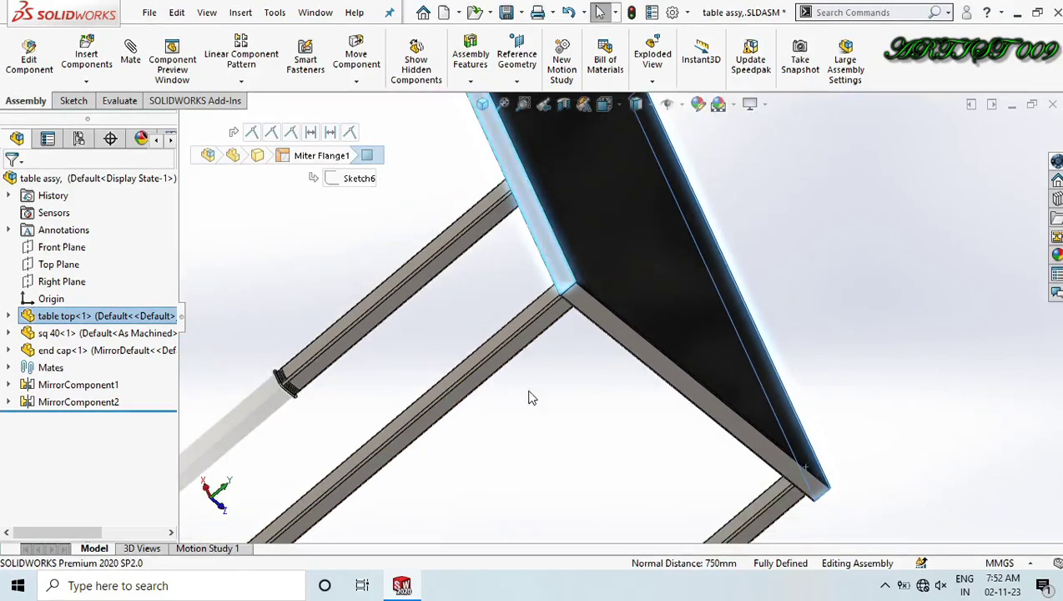
pyautogui.click(607, 464)
# Return to the isometric view and save the assembly together with the modified sq 40.SLDPRT.
pyautogui.hotkey('ctrl', '7')
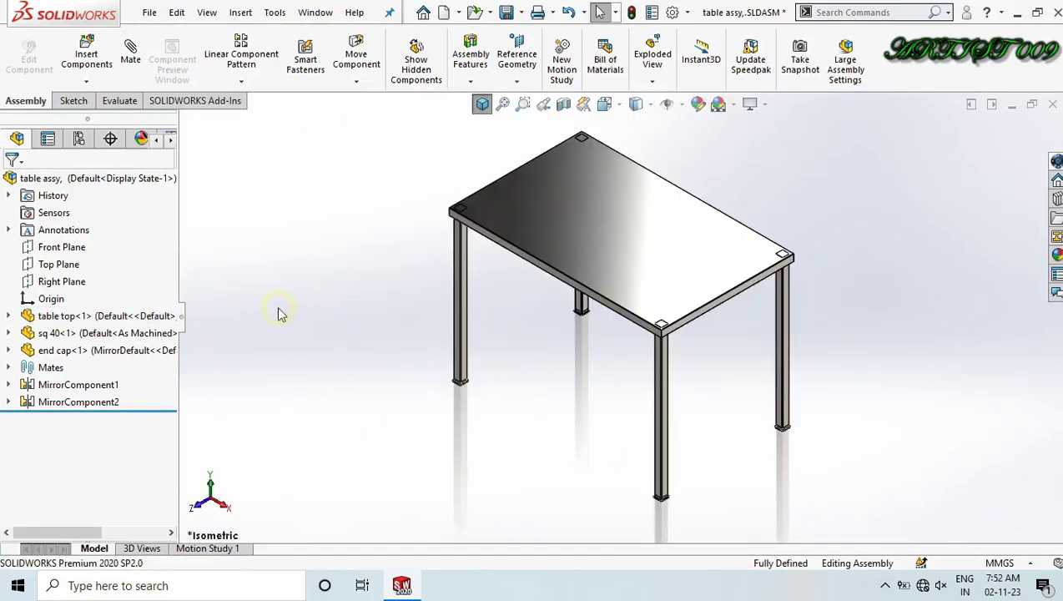
pyautogui.hotkey('ctrl', 's')
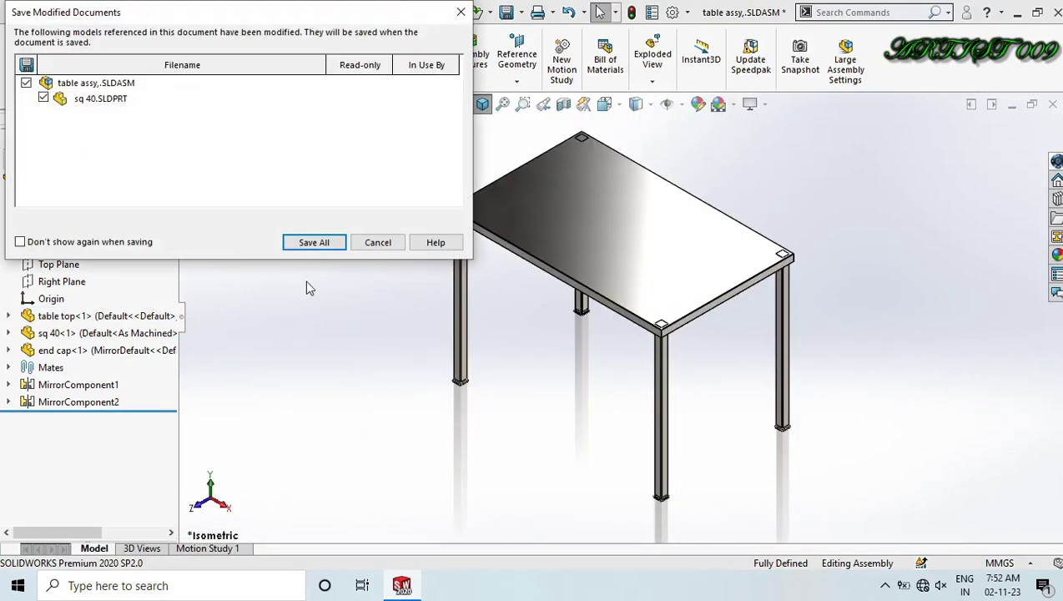
pyautogui.click(311, 238)
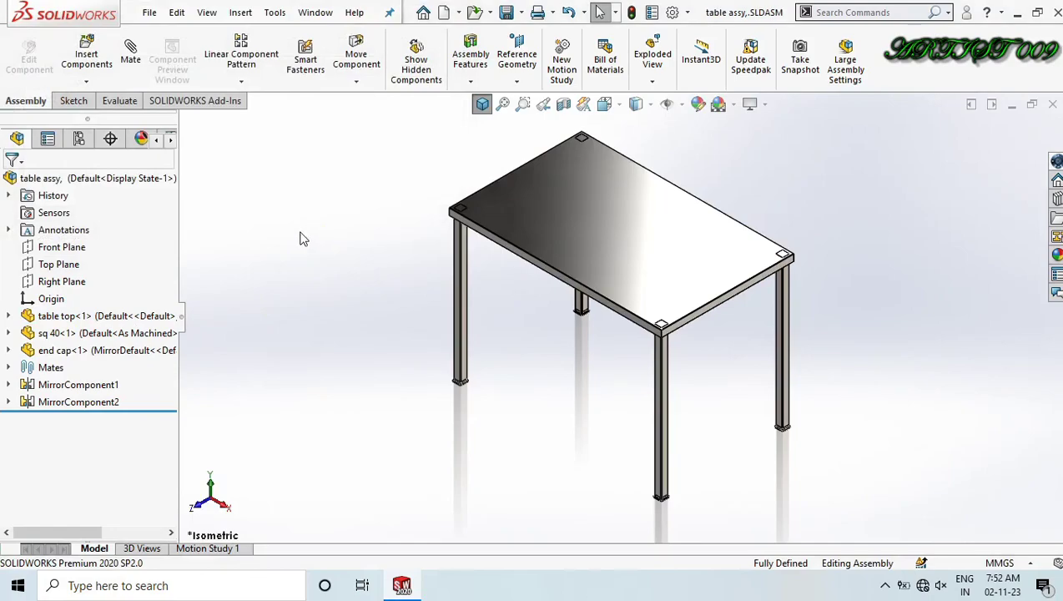
# Create a new part and sketch a horizontal line on the Top Plane starting at the origin.
pyautogui.scroll(-2, 570, 339)
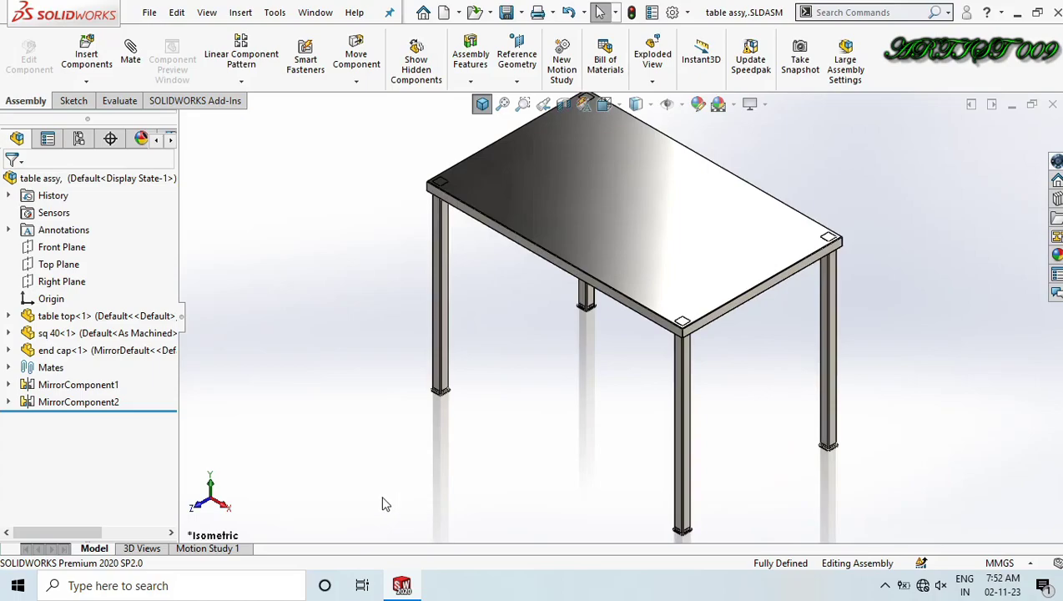
pyautogui.hotkey('ctrl', 'n')
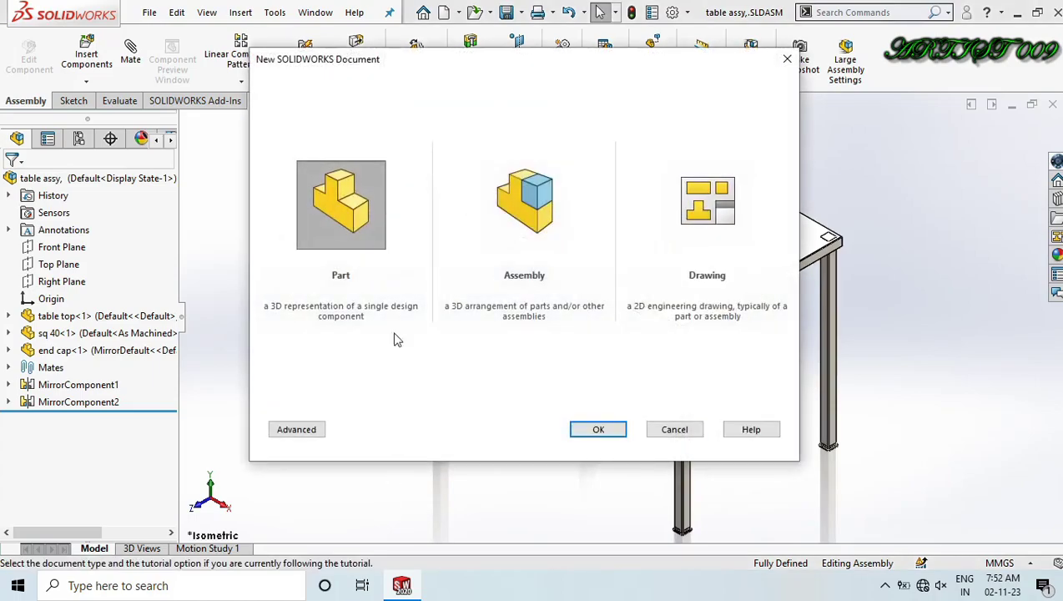
pyautogui.doubleClick(365, 219)
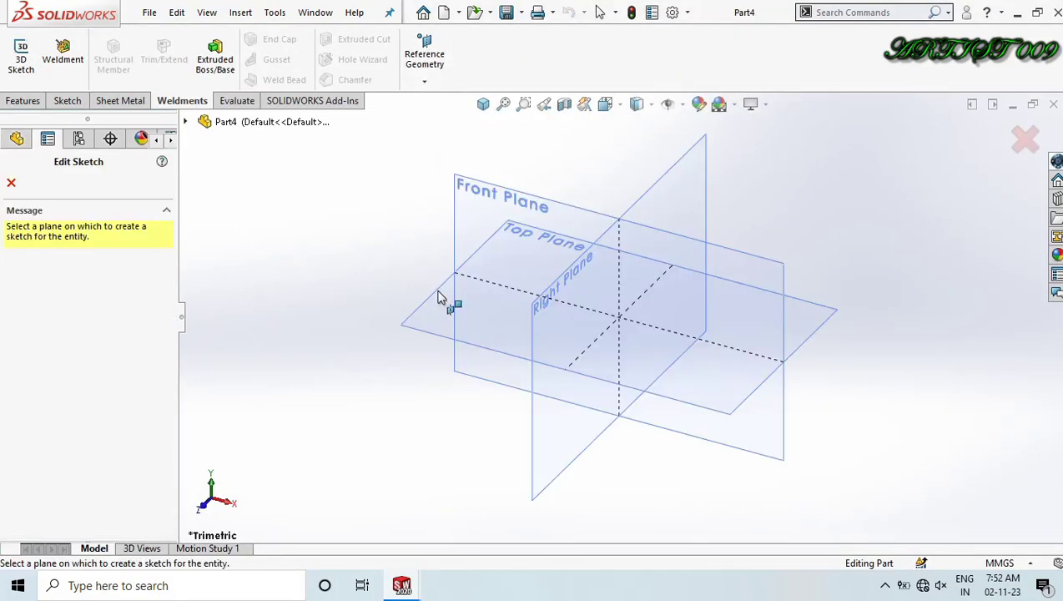
pyautogui.click(429, 314)
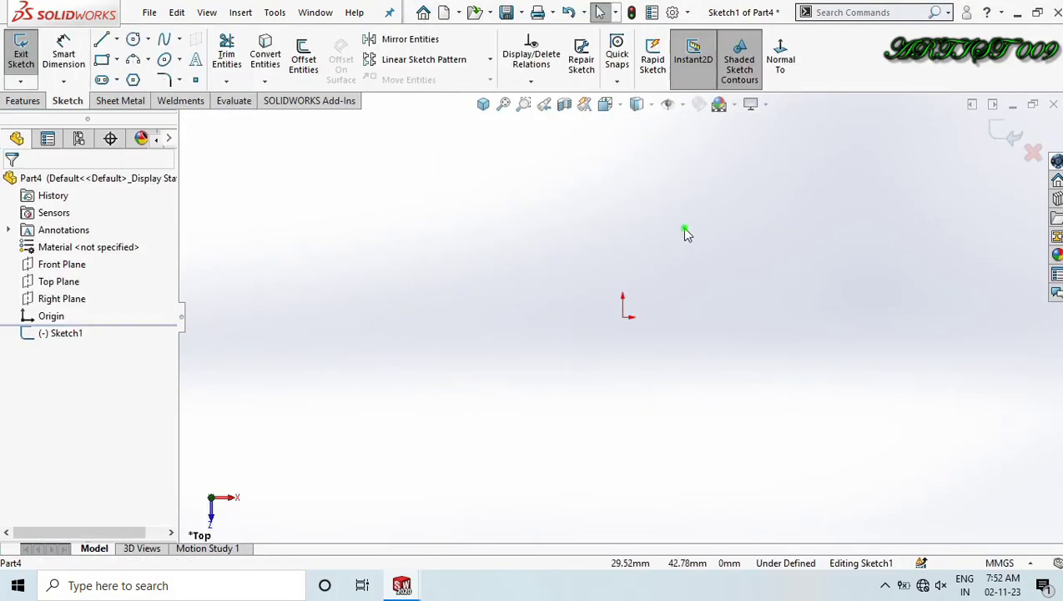
pyautogui.press('l')
pyautogui.click(623, 317)
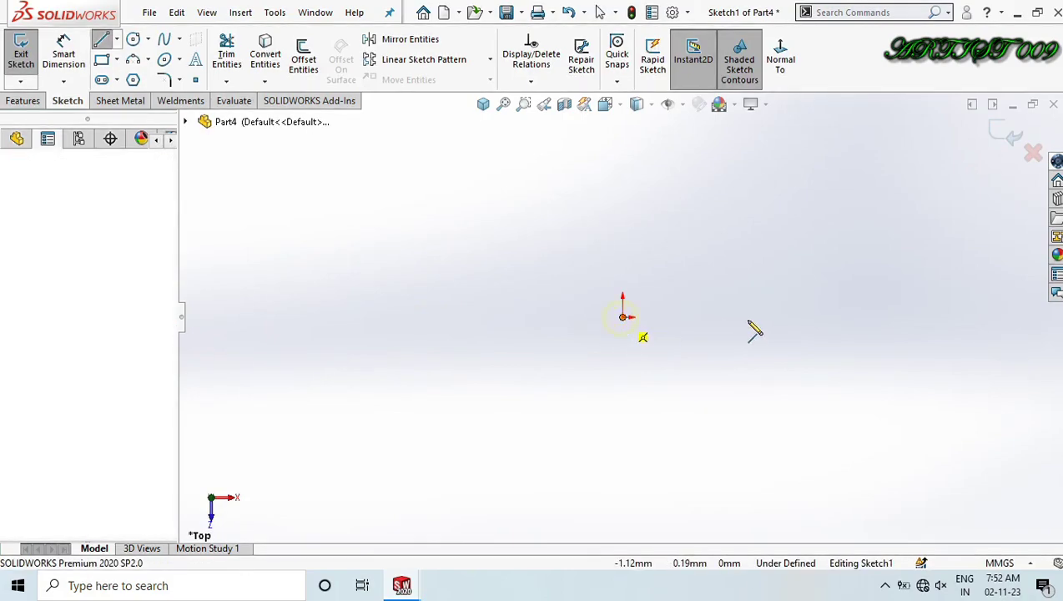
pyautogui.click(781, 317)
pyautogui.press('Escape')
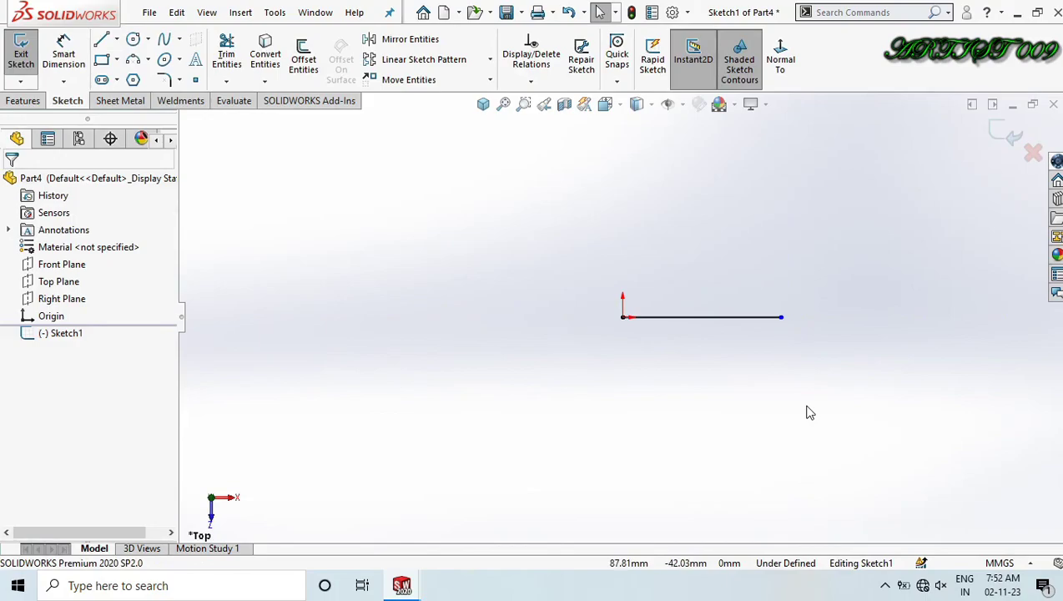
# In the table assembly, measure the distance between the facing inner faces of two legs along the tabletop's long side.
pyautogui.hotkey('ctrl', 'Tab')
pyautogui.scroll(-4, 471, 351)
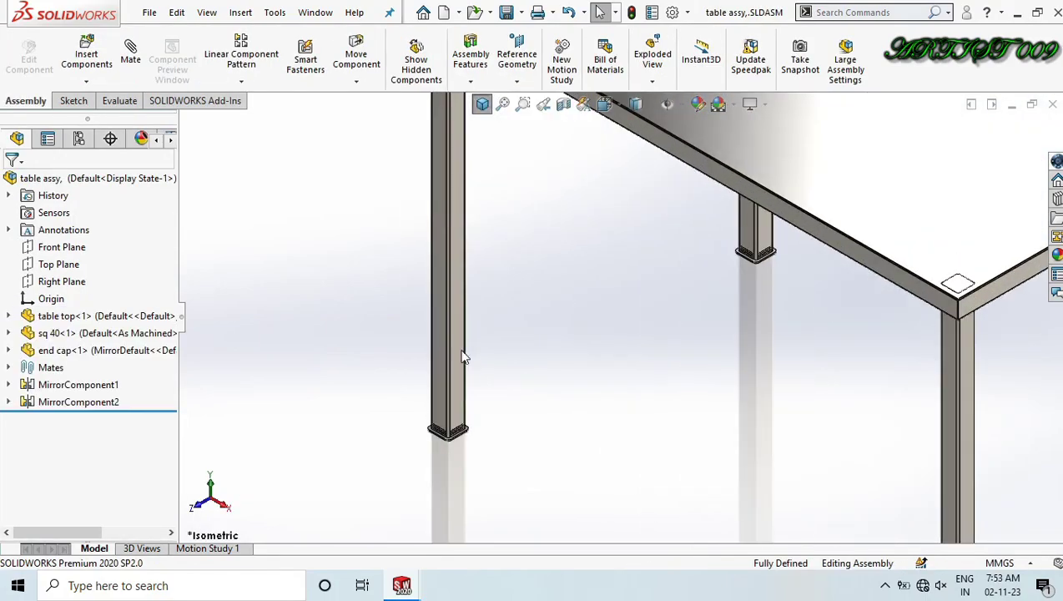
pyautogui.click(451, 352)
pyautogui.scroll(5, 451, 351)
pyautogui.moveTo(560, 372); pyautogui.dragTo(715, 395, button='middle')
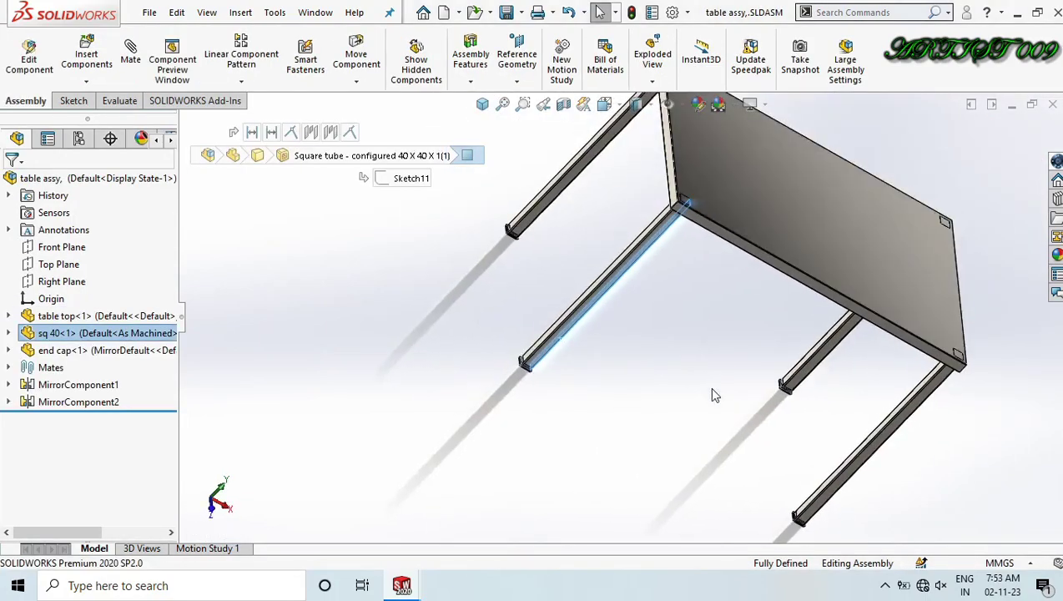
pyautogui.scroll(-5, 757, 457)
pyautogui.scroll(2, 763, 447)
pyautogui.scroll(-5, 722, 409)
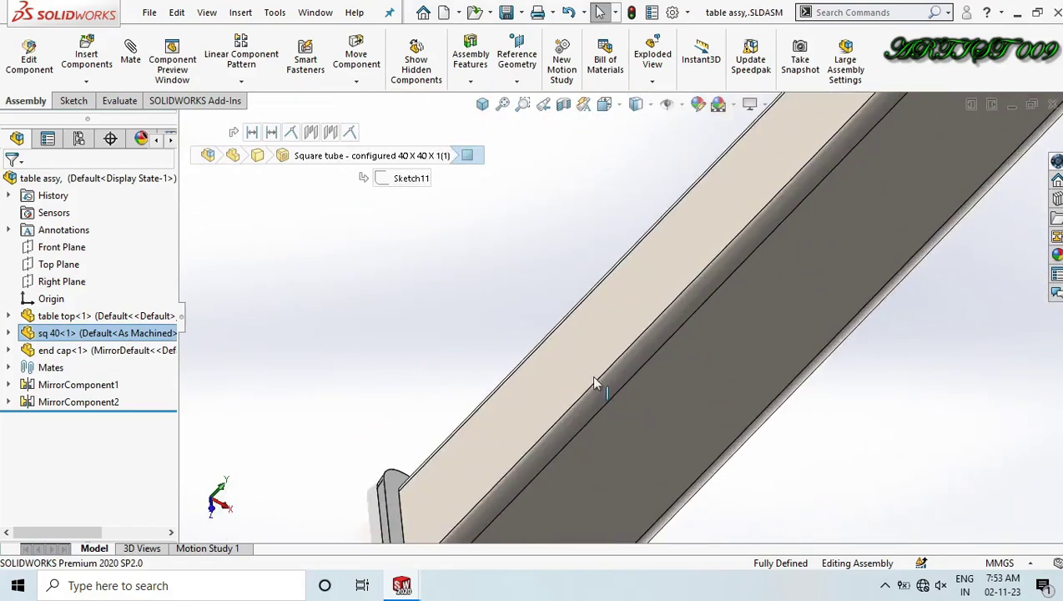
pyautogui.click(585, 378)
pyautogui.scroll(2, 501, 409)
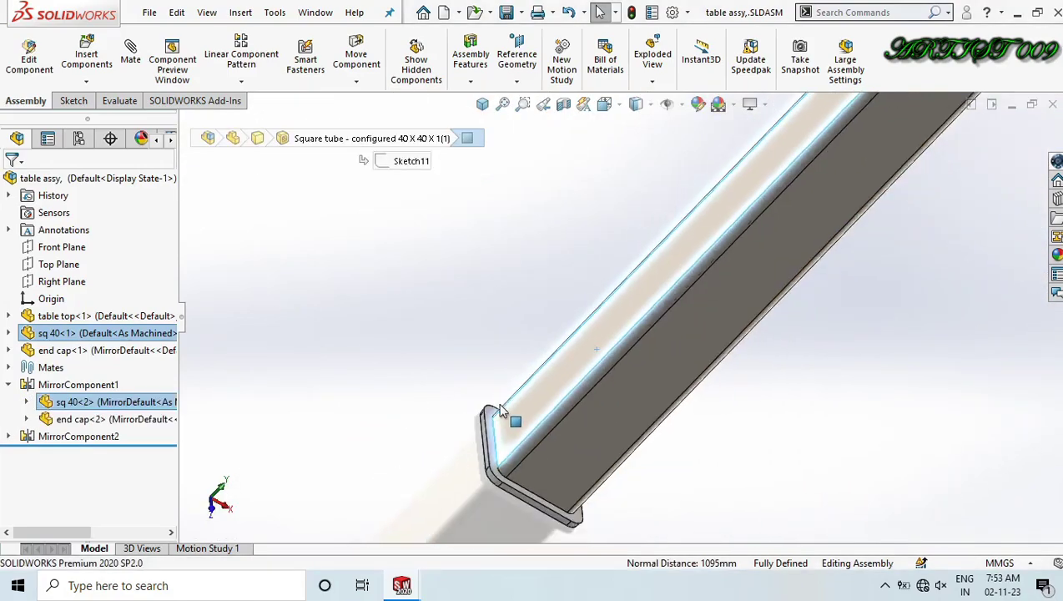
pyautogui.click(428, 368)
pyautogui.hotkey('ctrl', '7')
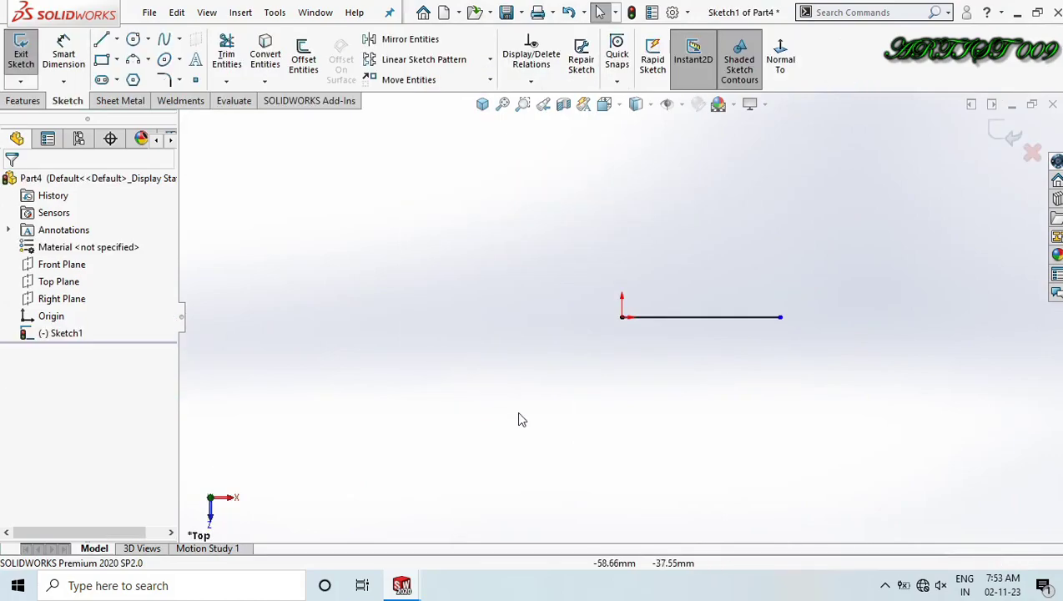
# Back in the new part, dimension the horizontal line to 1095 mm and finish the sketch.
pyautogui.moveTo(518, 414); pyautogui.dragTo(506, 313, button='right')
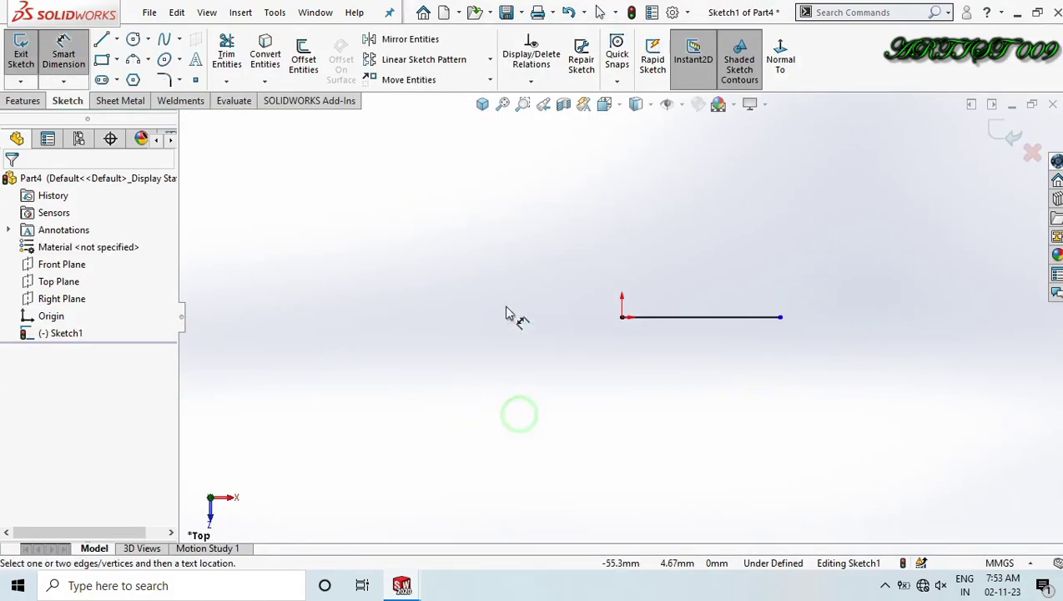
pyautogui.click(694, 321)
pyautogui.click(692, 360)
pyautogui.write('10')
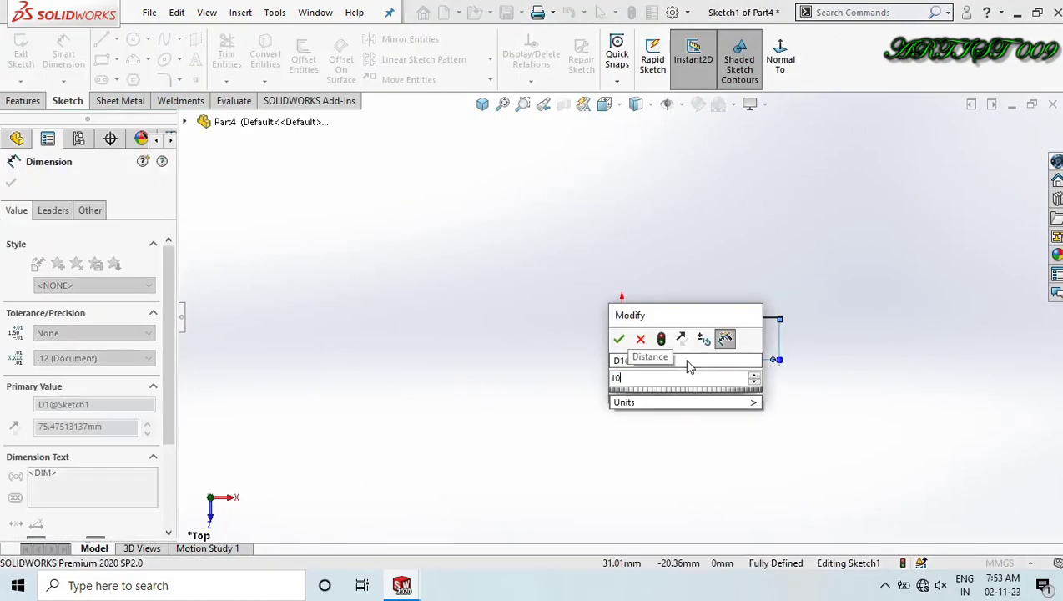
pyautogui.write('95')
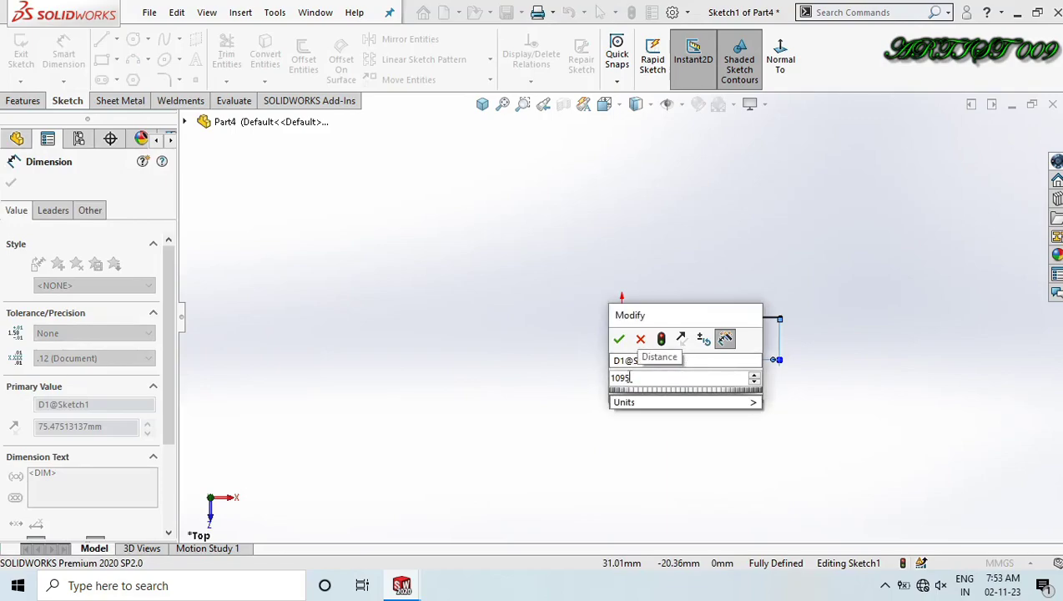
pyautogui.click(621, 338)
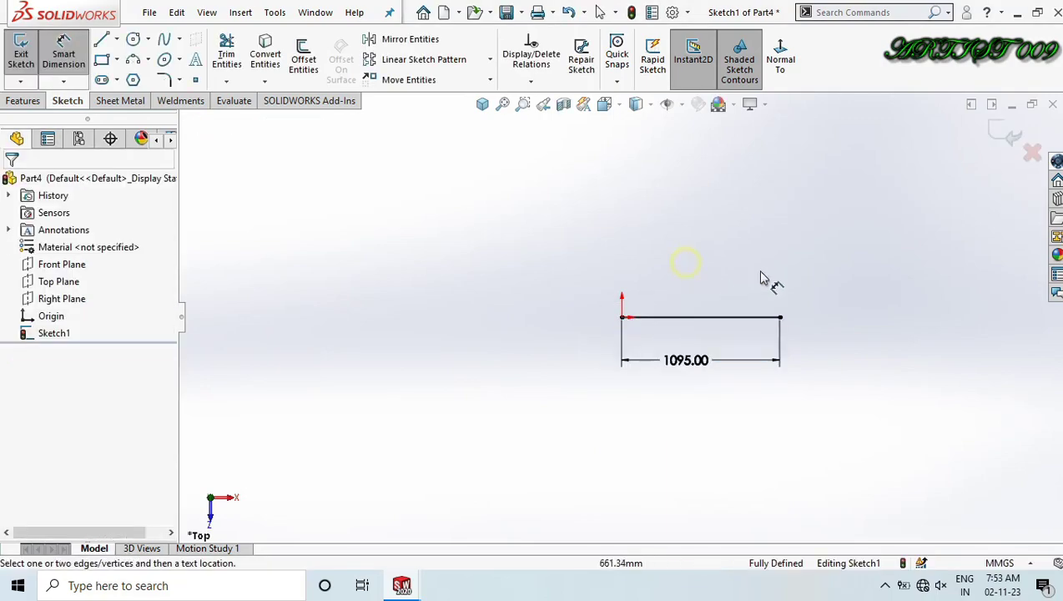
pyautogui.click(1012, 135)
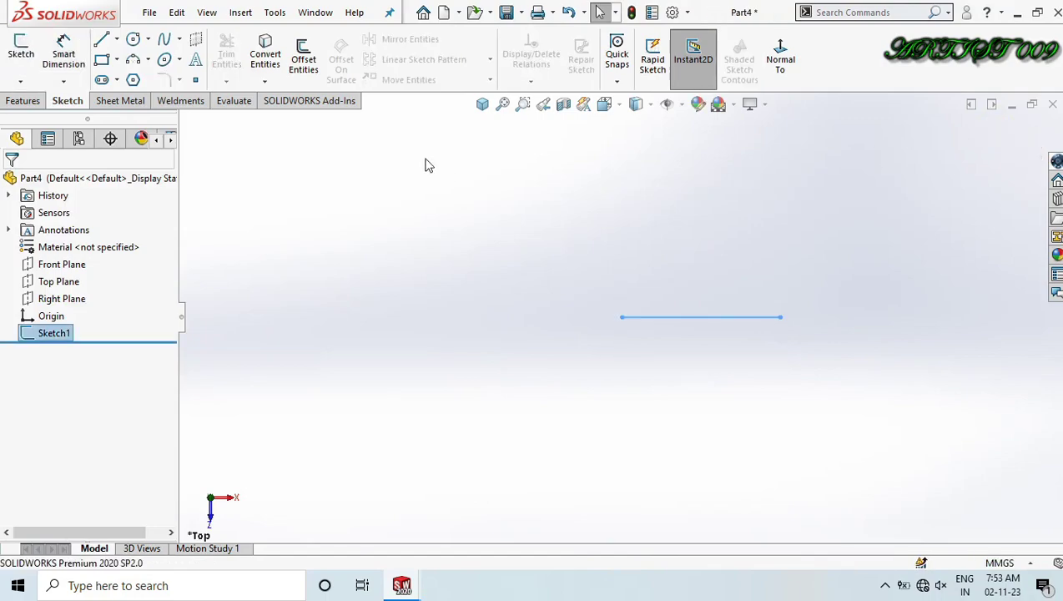
# Create a structural member along the sketched line using the custom standard, square tube - Configured type, size 25 x 25 x 0.8.
pyautogui.click(177, 104)
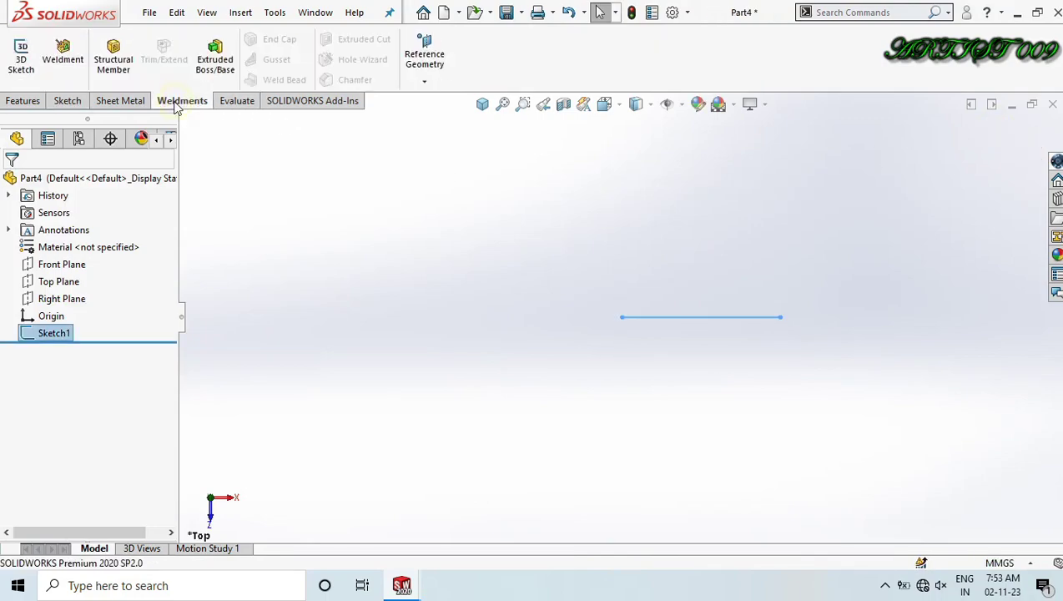
pyautogui.click(114, 57)
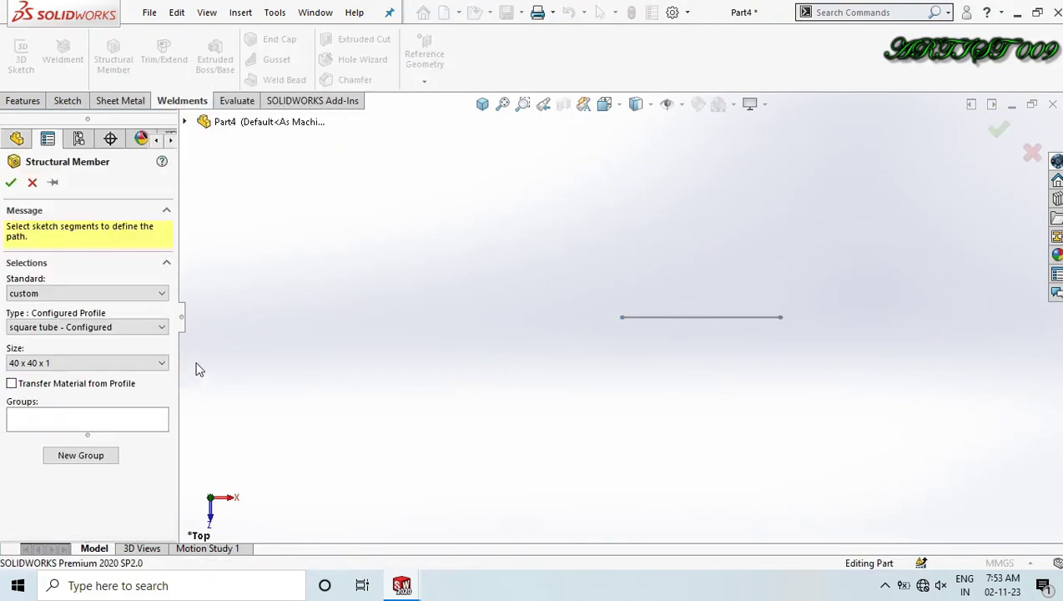
pyautogui.click(93, 364)
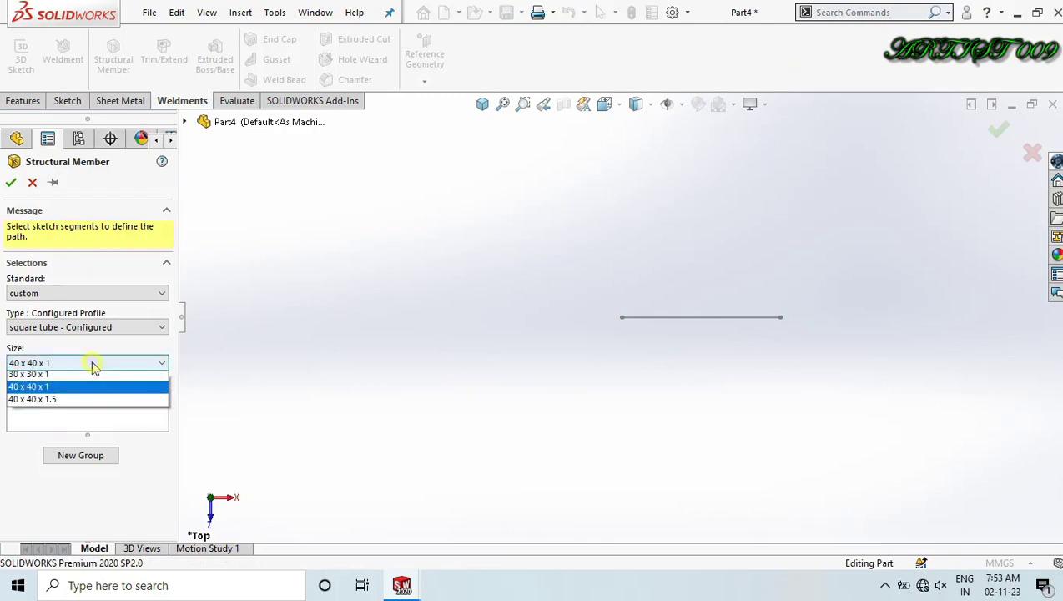
pyautogui.click(41, 390)
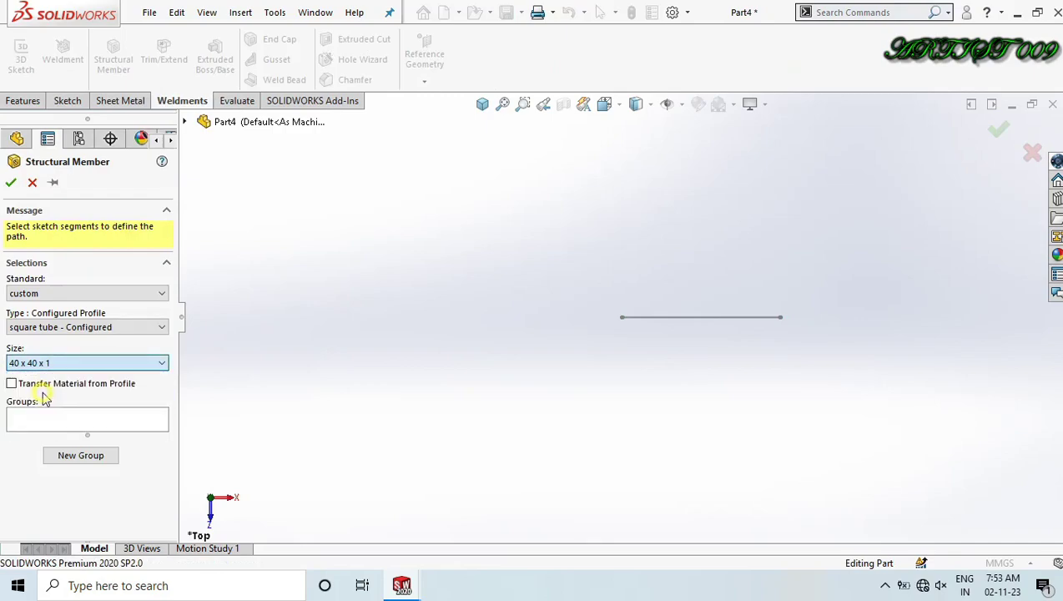
pyautogui.click(68, 420)
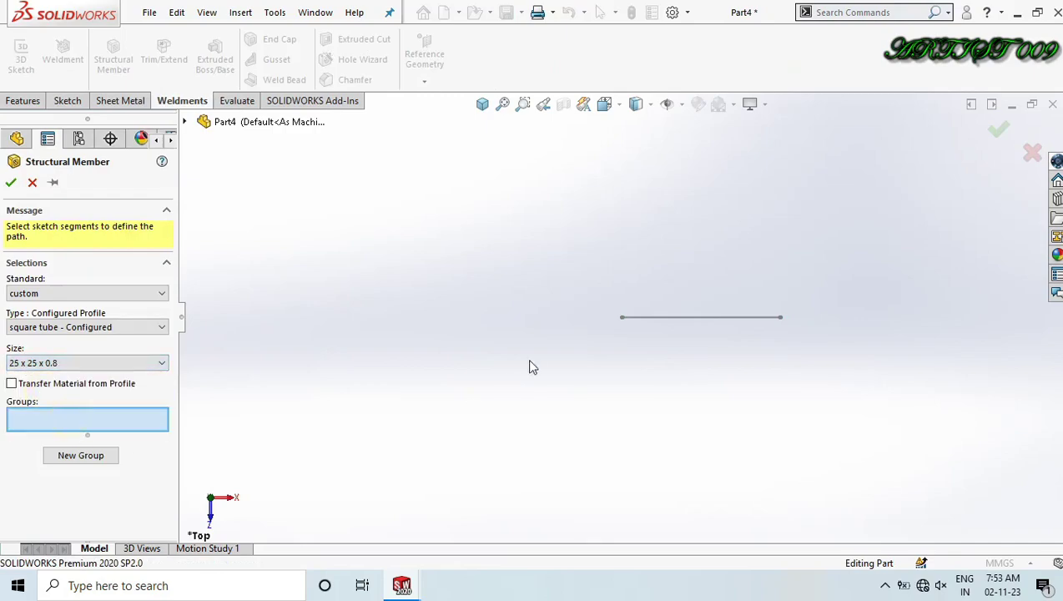
pyautogui.click(655, 319)
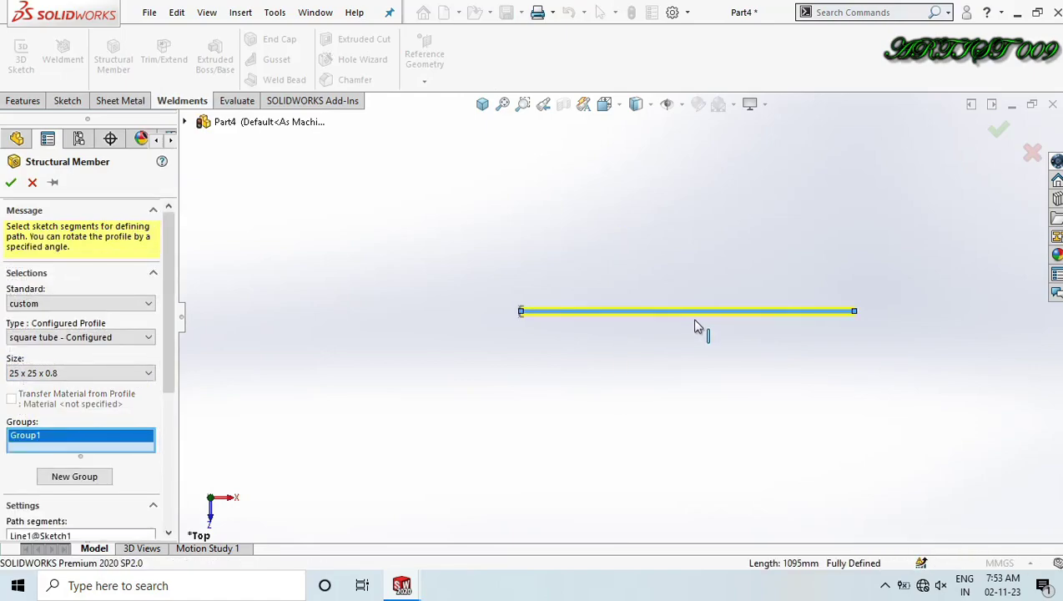
pyautogui.keyDown('ctrl'); pyautogui.moveTo(685, 308); pyautogui.dragTo(671, 311, button='middle'); pyautogui.keyUp('ctrl')
pyautogui.click(13, 183)
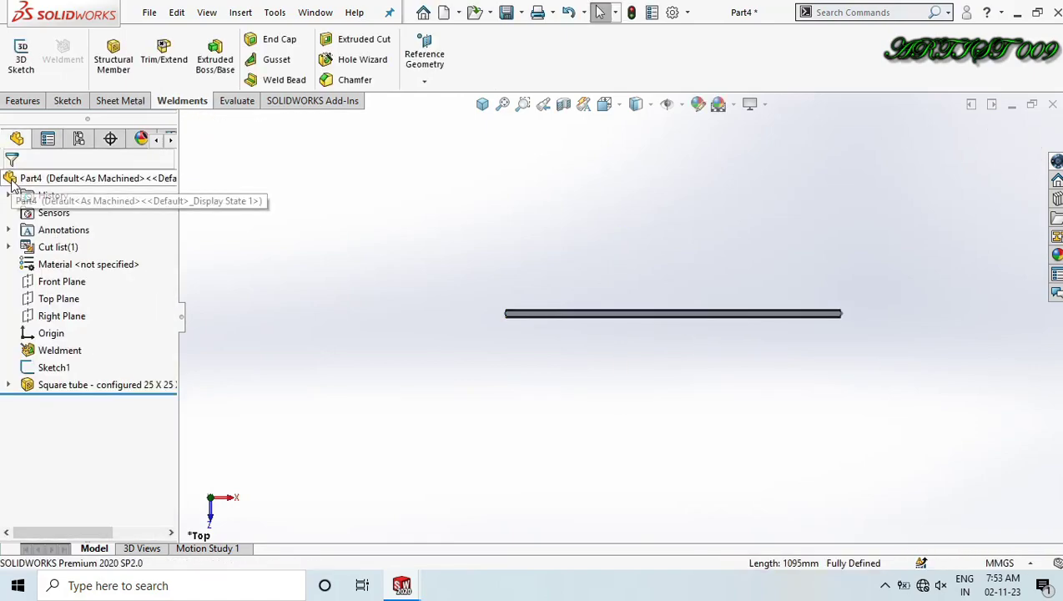
pyautogui.hotkey('ctrl', '7')
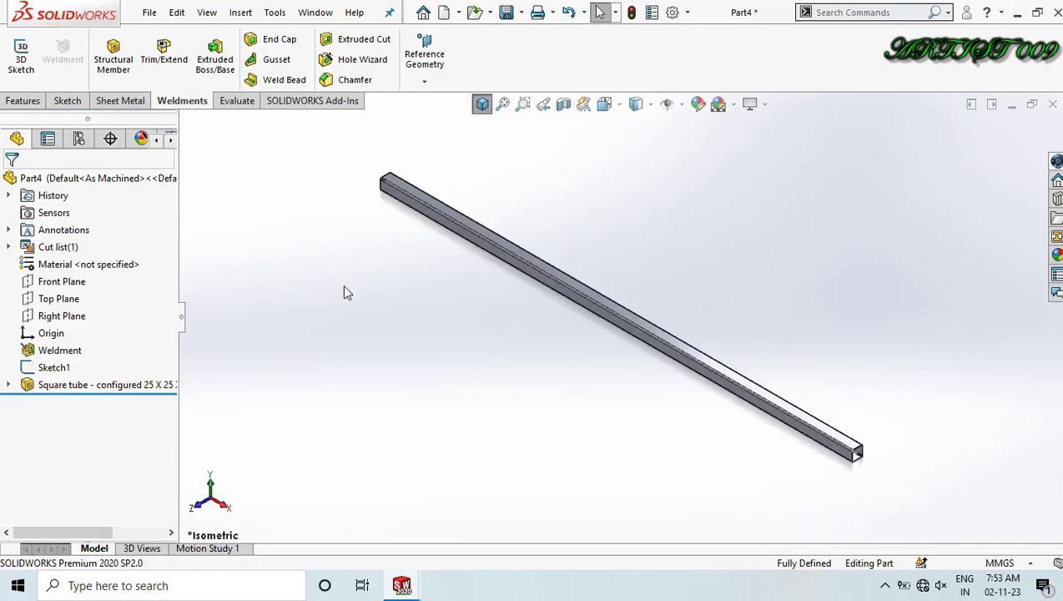
# Hide the tube's path sketch and assign AISI 304 as the part's material.
pyautogui.rightClick(56, 368)
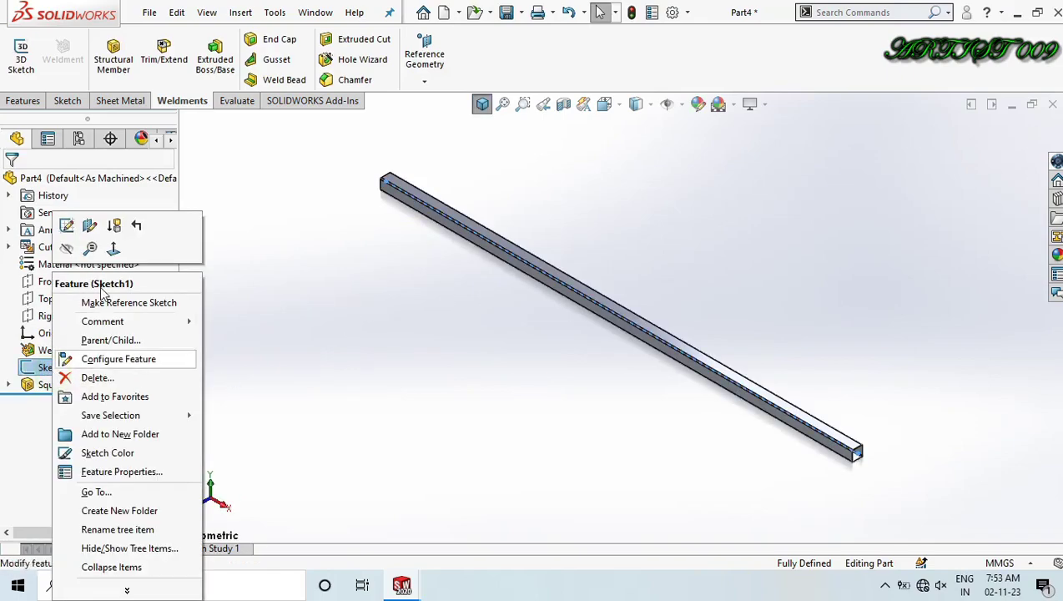
pyautogui.click(71, 243)
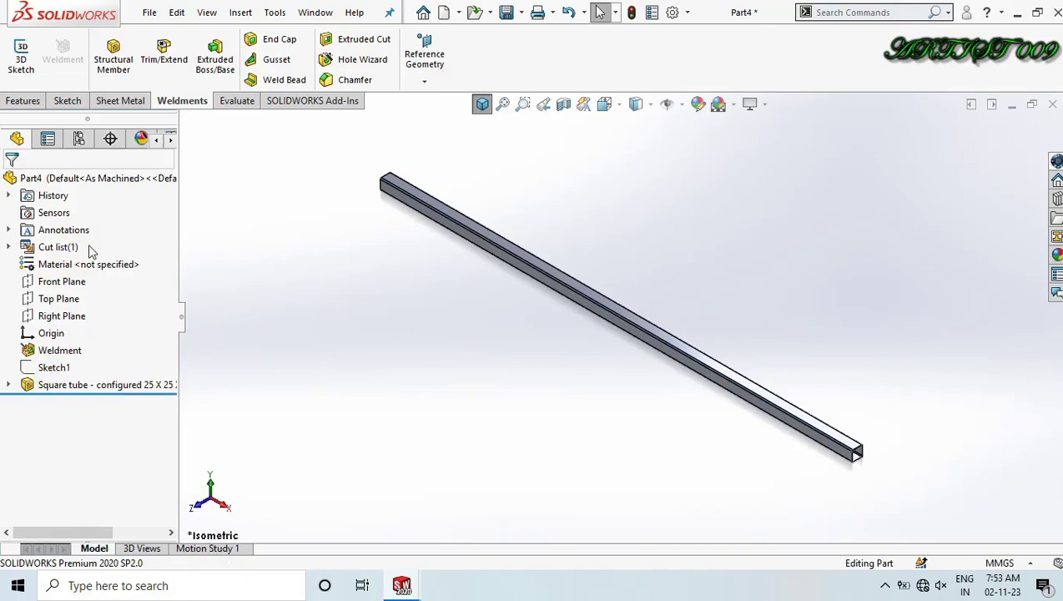
pyautogui.rightClick(88, 266)
pyautogui.click(143, 459)
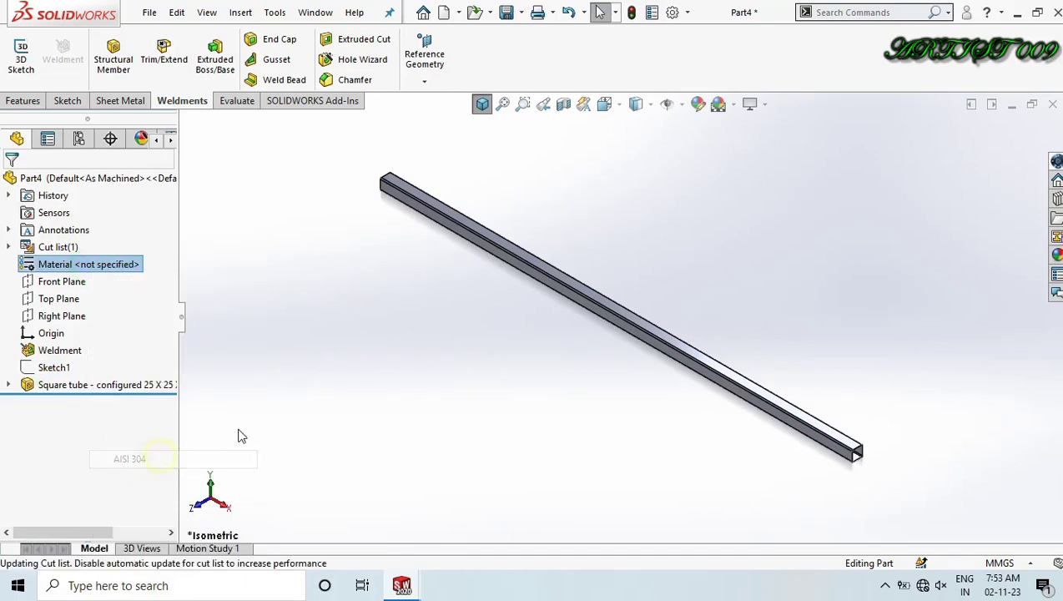
# Save the tube part as sq 25 in the table folder.
pyautogui.press('s')
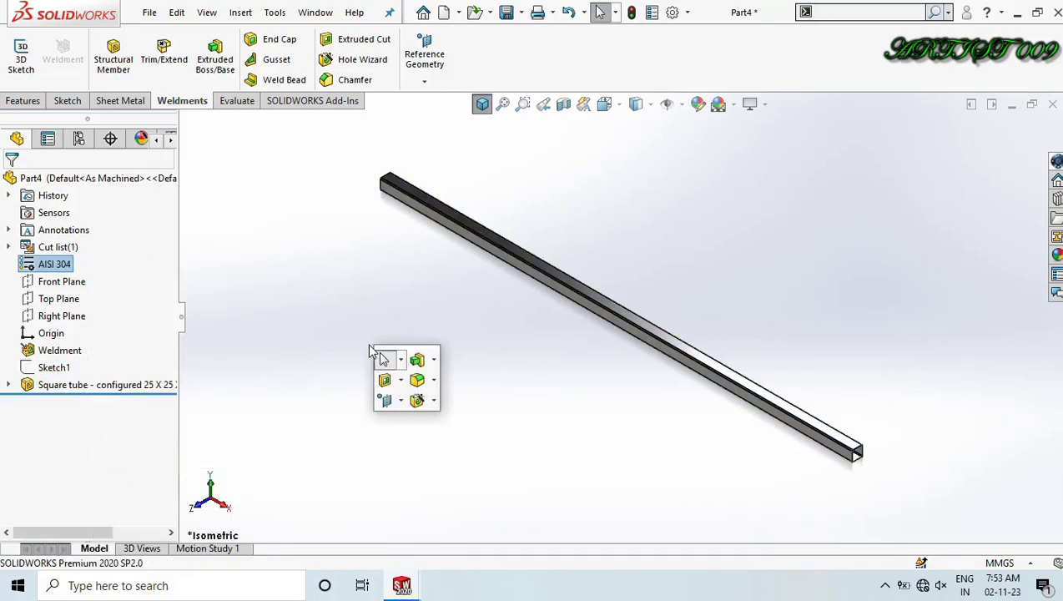
pyautogui.click(369, 351)
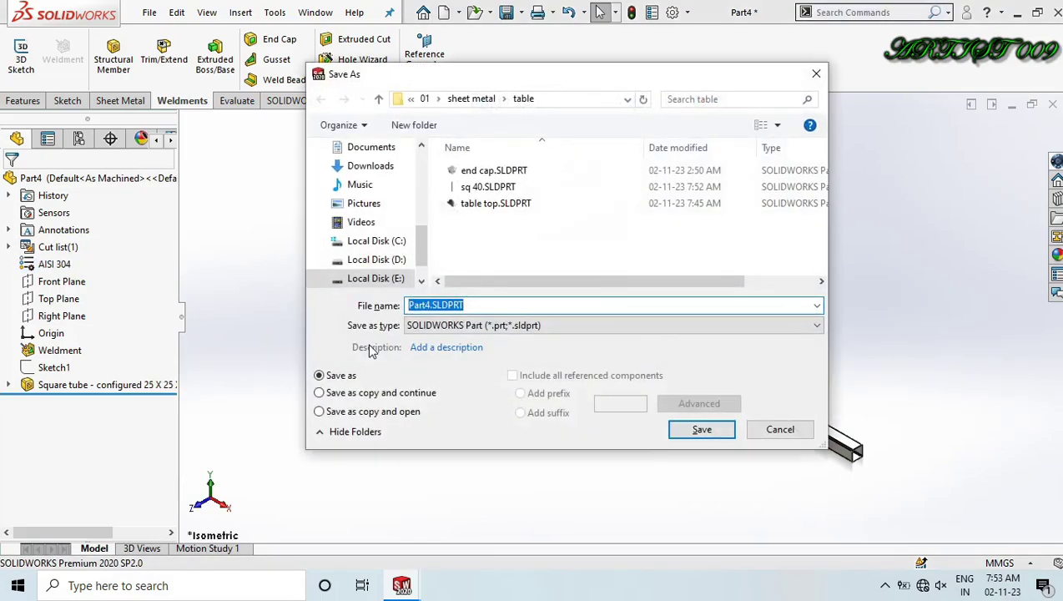
pyautogui.write('sq')
pyautogui.click(372, 351)
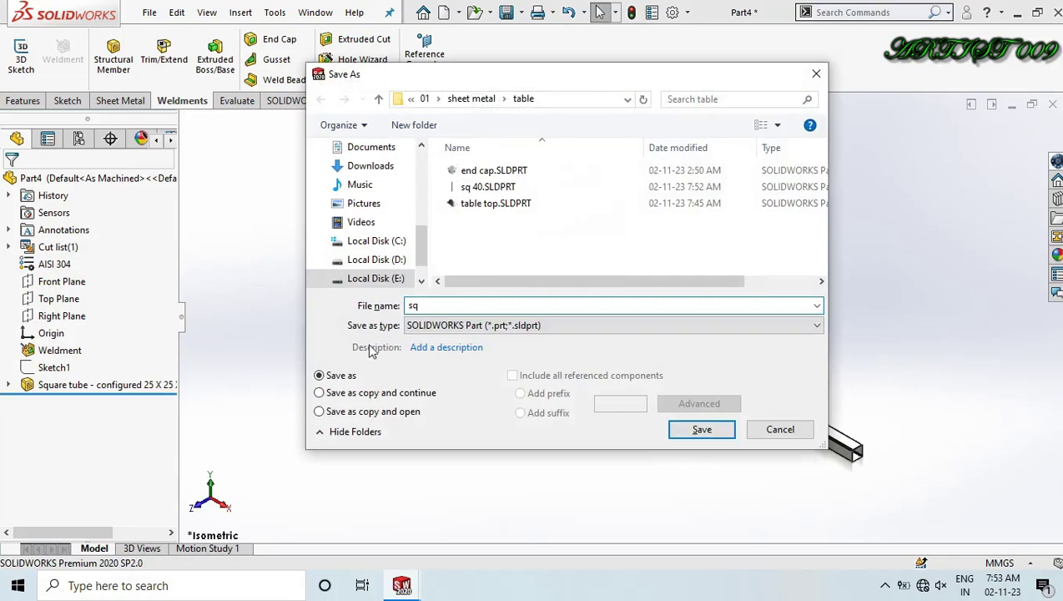
pyautogui.press('Return')
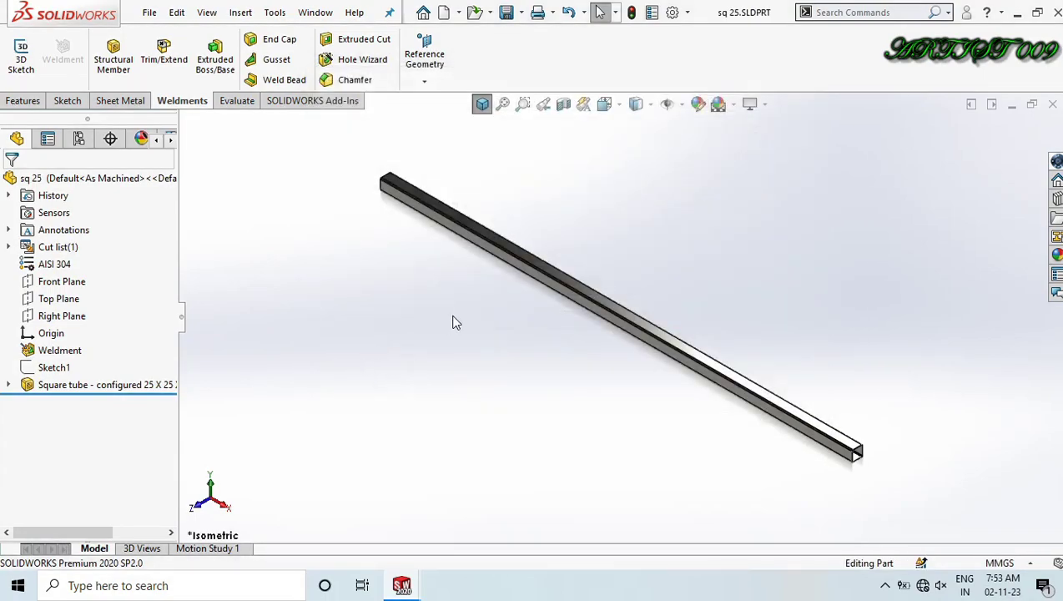
# Start a sketch on the tube's upper face and draw a corner rectangle about 4.2 by 10.8 mm just beyond the origin end.
pyautogui.scroll(-3, 468, 260)
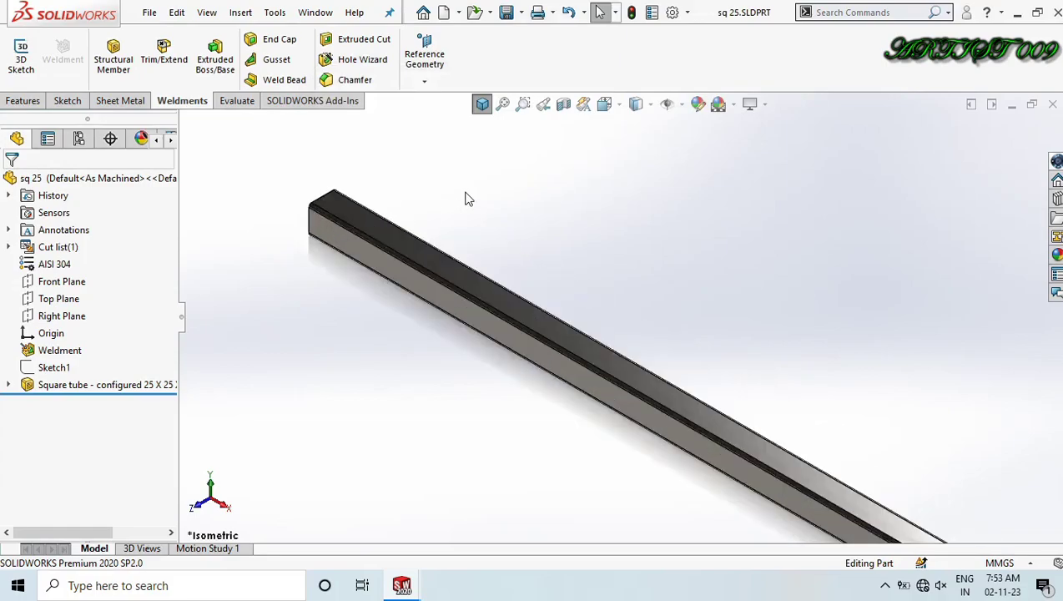
pyautogui.scroll(2, 399, 349)
pyautogui.scroll(-2, 496, 287)
pyautogui.click(462, 265)
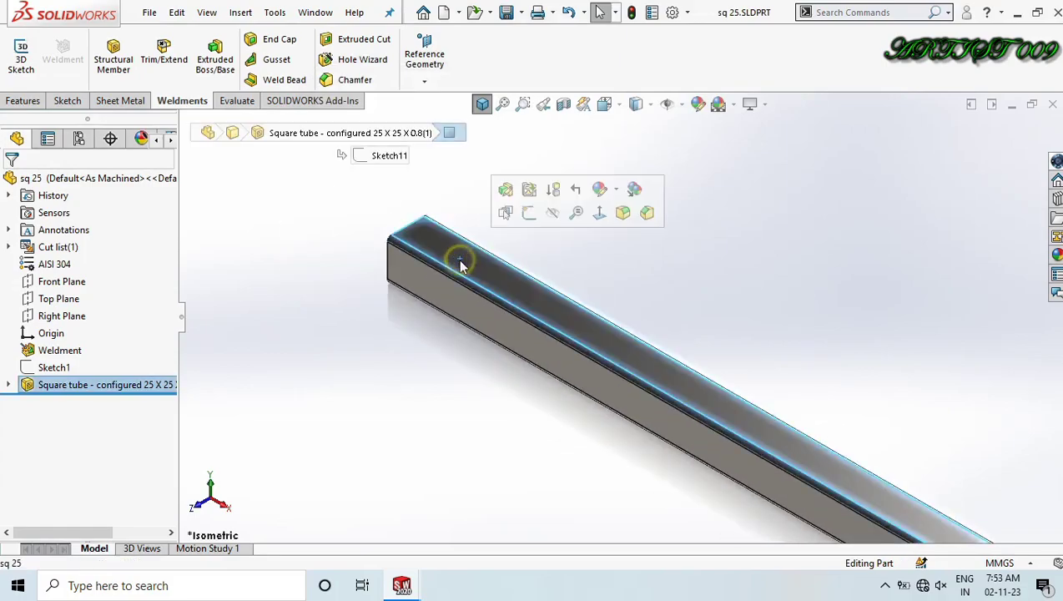
pyautogui.click(525, 215)
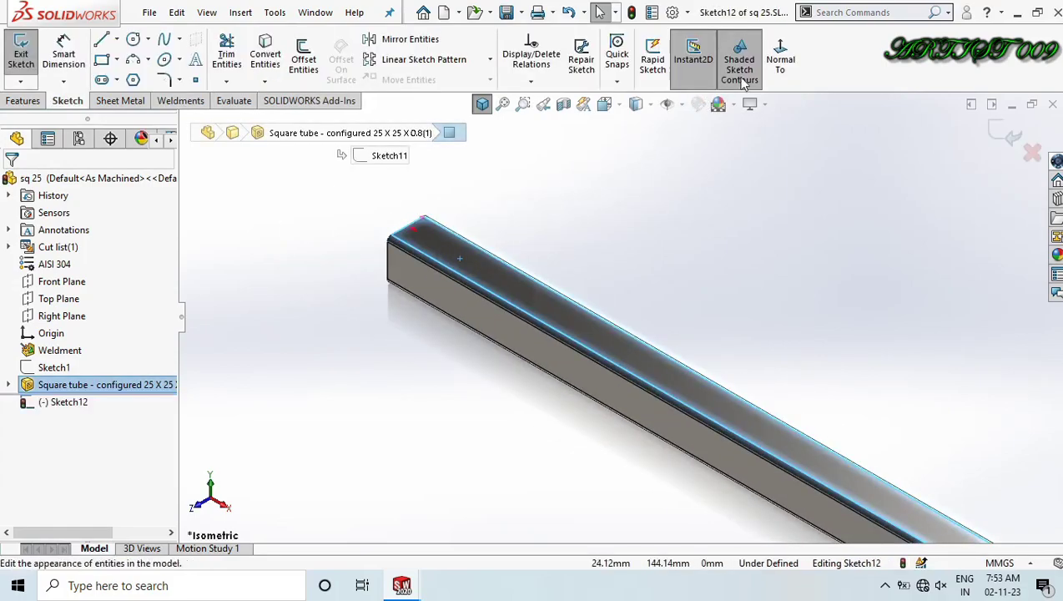
pyautogui.click(780, 57)
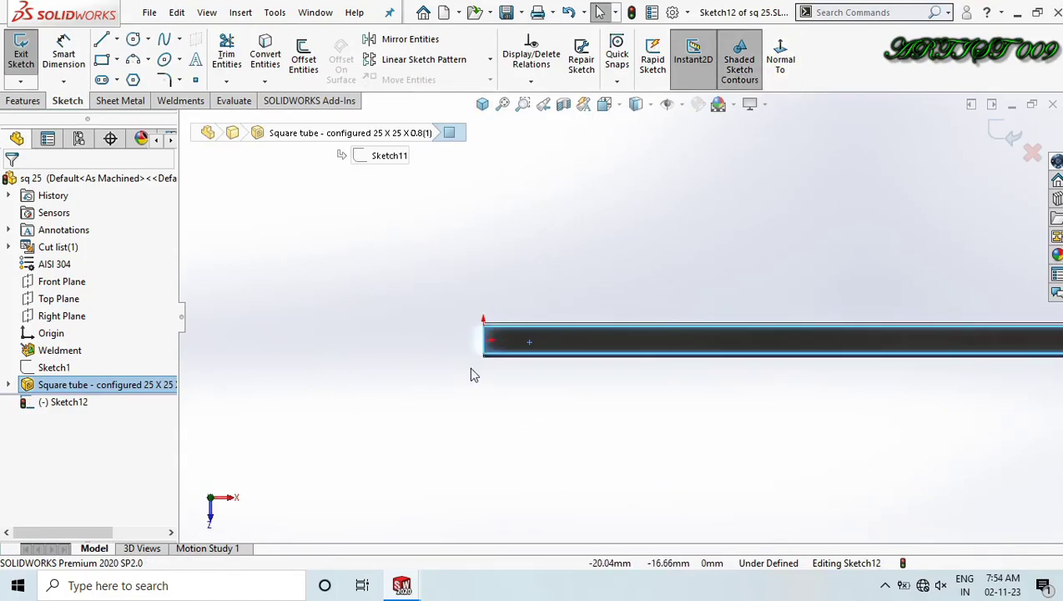
pyautogui.moveTo(429, 238); pyautogui.dragTo(426, 309, button='right')
pyautogui.click(460, 296)
pyautogui.click(499, 390)
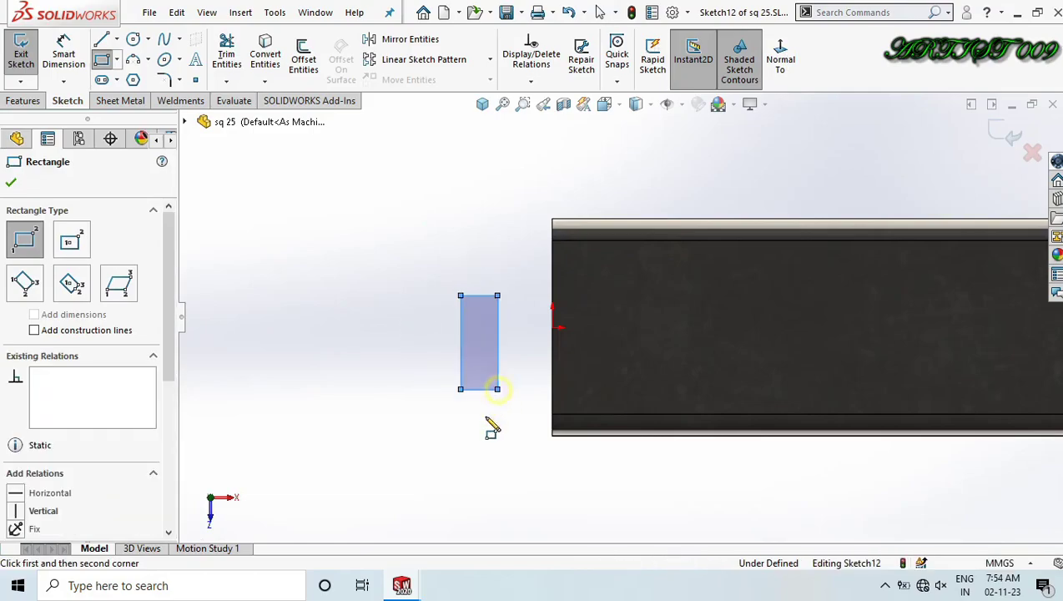
# Dimension the rectangle beyond the tube's end to 1 mm wide and 10 mm high.
pyautogui.moveTo(444, 462); pyautogui.dragTo(447, 392, button='right')
pyautogui.click(472, 295)
pyautogui.click(475, 277)
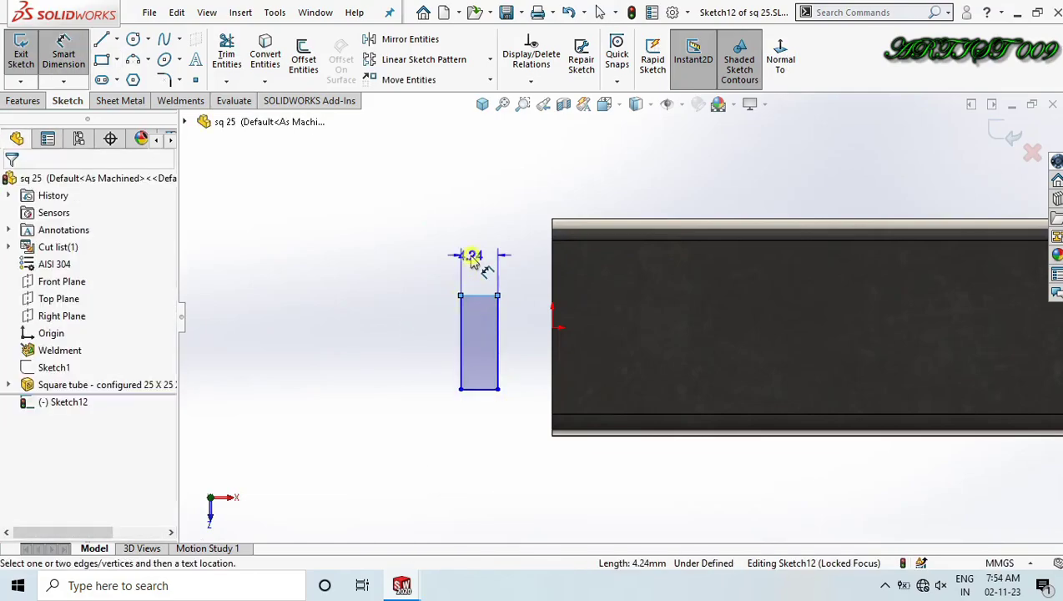
pyautogui.click(475, 255)
pyautogui.write('1.00mm')
pyautogui.press('Return')
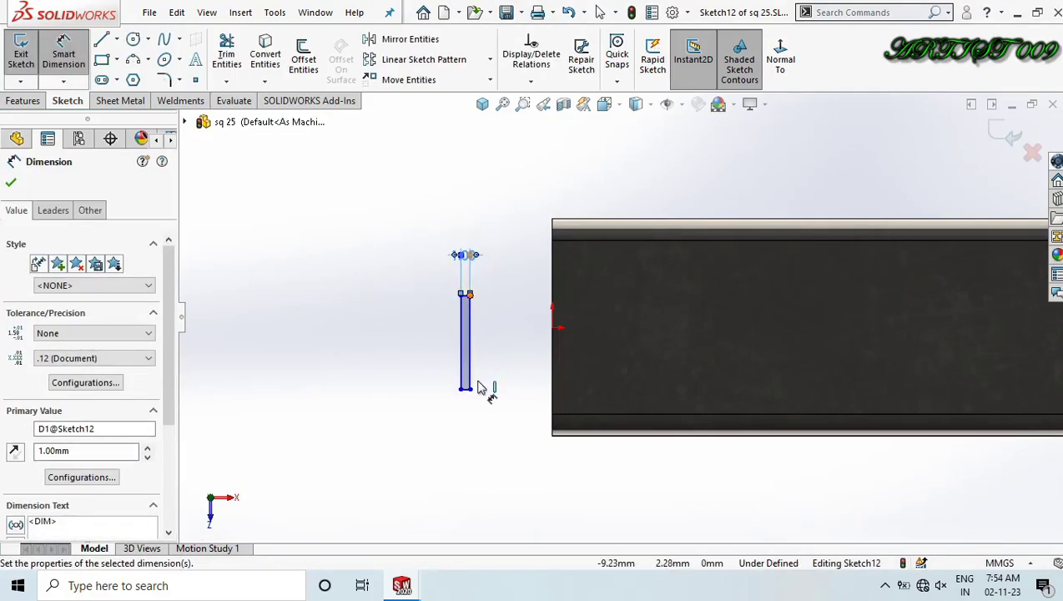
pyautogui.click(464, 374)
pyautogui.click(408, 361)
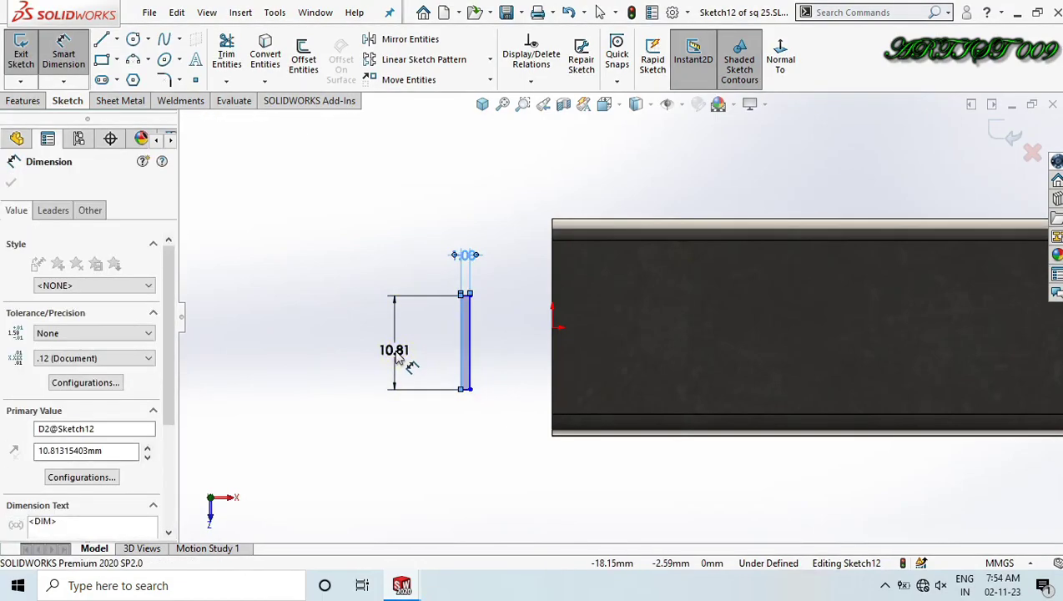
pyautogui.write('10')
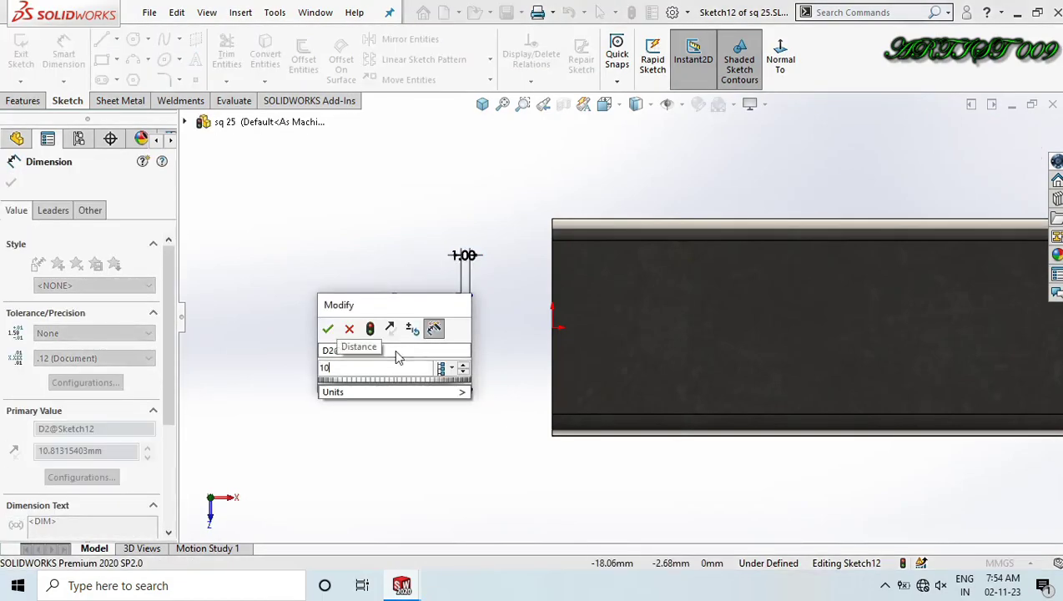
pyautogui.press('Return')
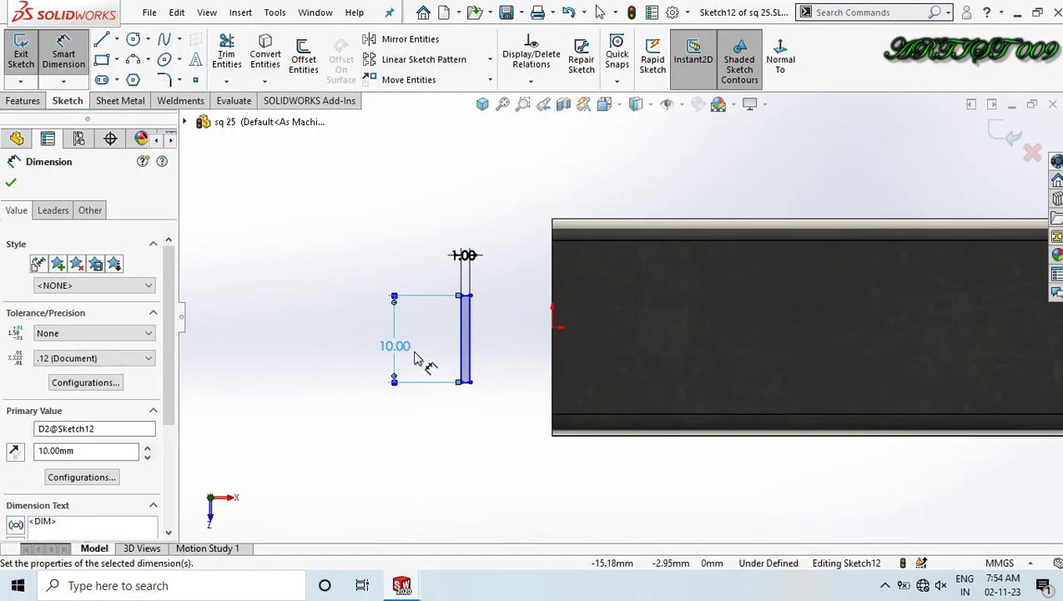
# Make the midpoint of the rectangle's tube-side vertical edge coincident with the origin.
pyautogui.click(515, 330)
pyautogui.press('Escape')
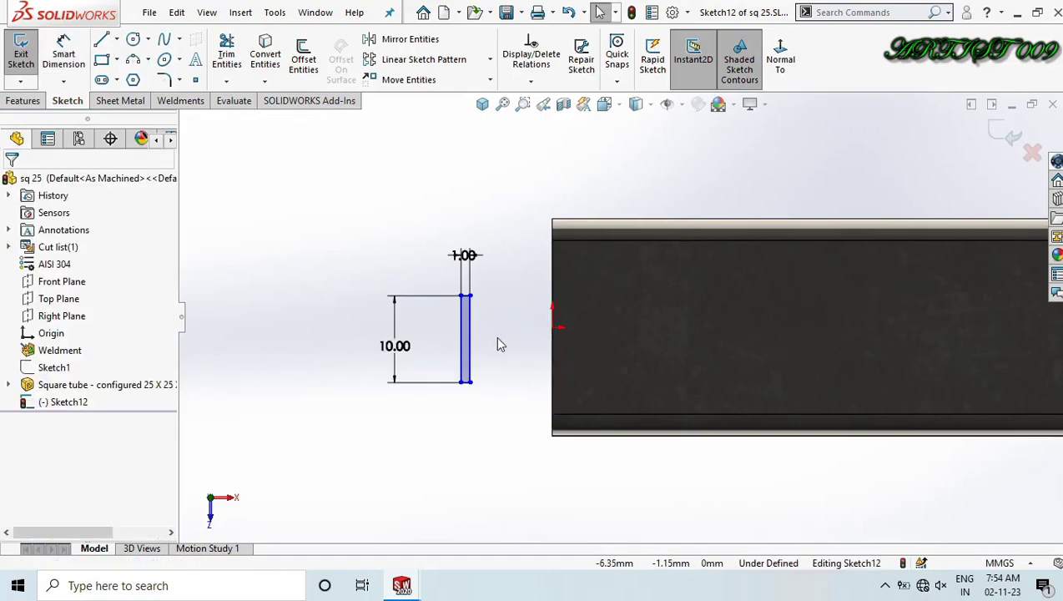
pyautogui.click(470, 339)
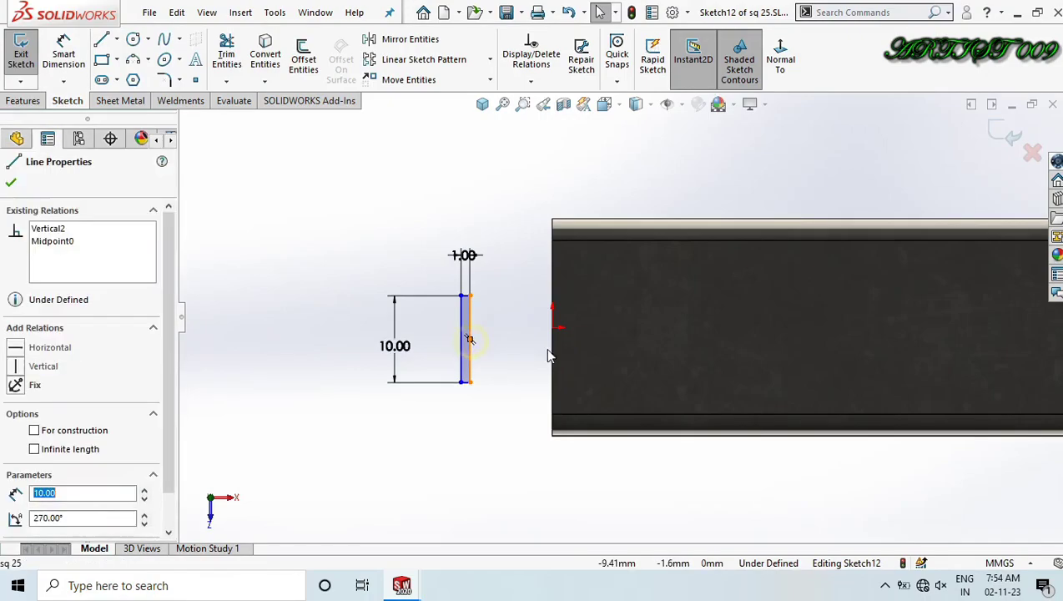
pyautogui.keyDown('ctrl'); pyautogui.click(553, 327); pyautogui.keyUp('ctrl')
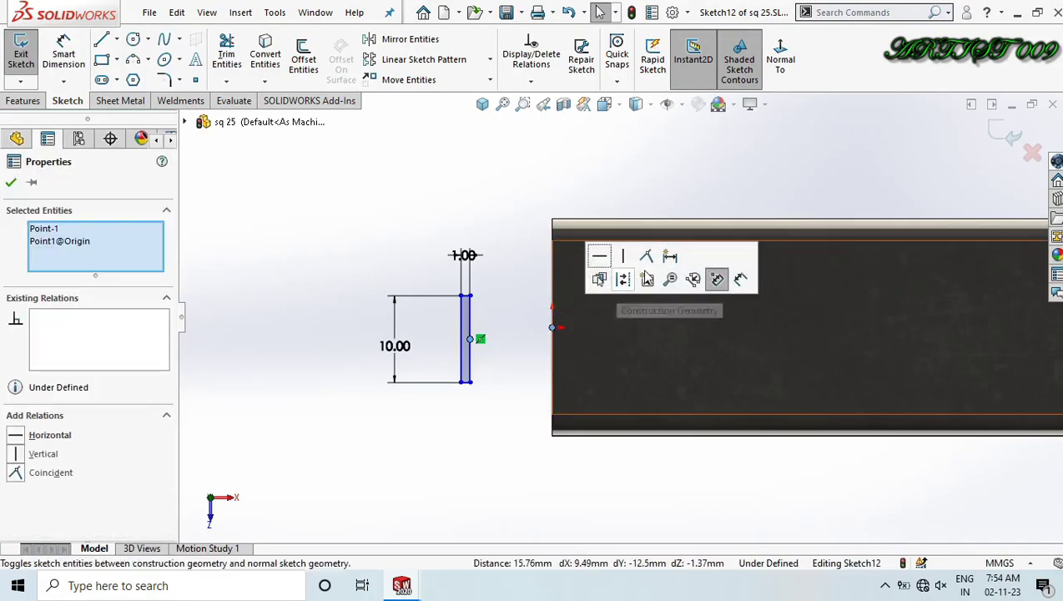
pyautogui.click(647, 255)
pyautogui.click(427, 290)
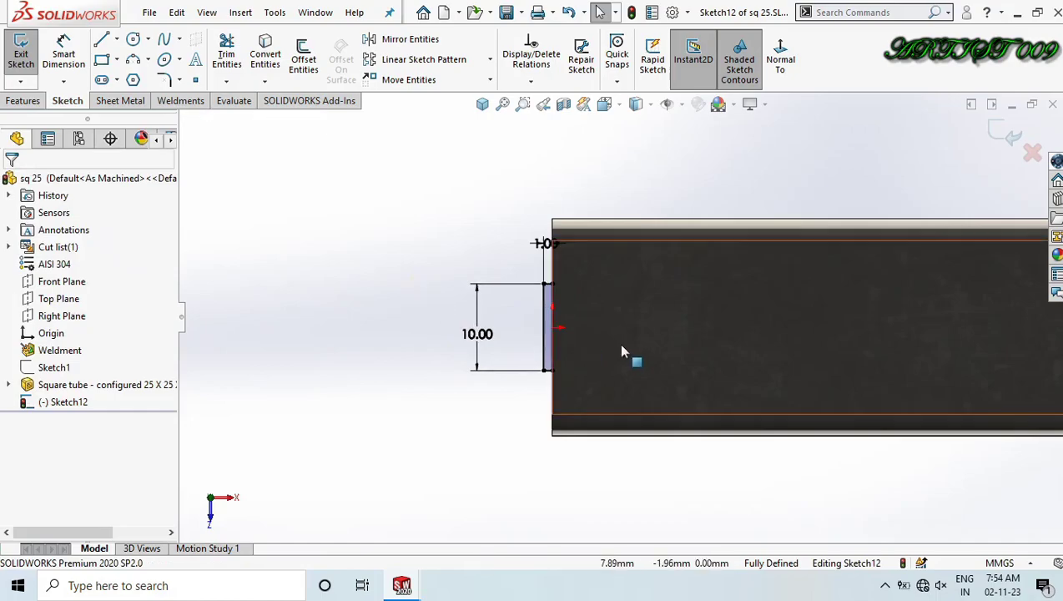
# Sketch a vertical construction line outward from the midpoint of the tube's long edge.
pyautogui.scroll(10, 618, 342)
pyautogui.scroll(5, 755, 338)
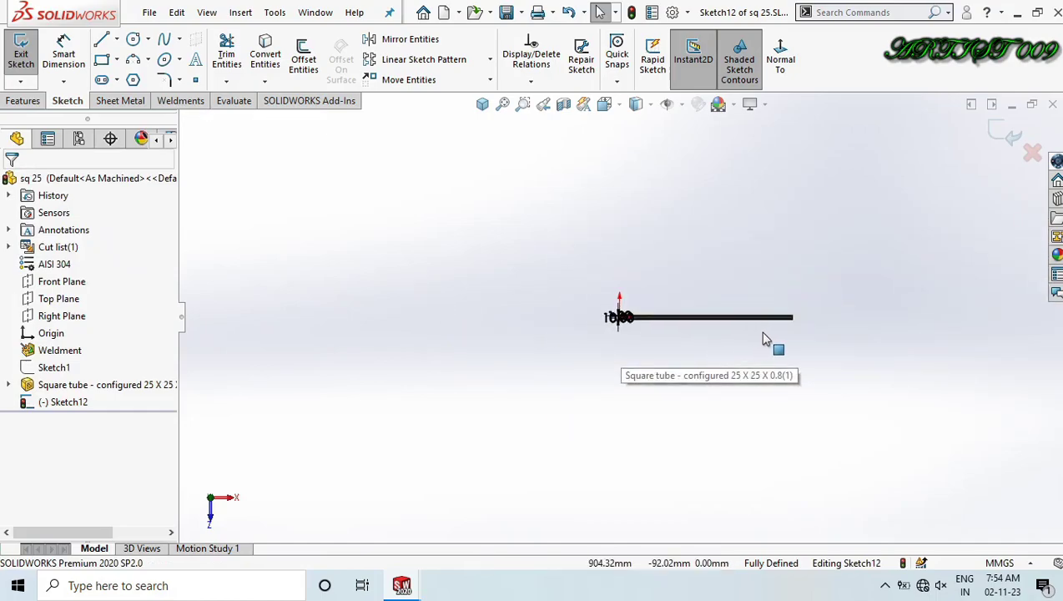
pyautogui.scroll(-3, 787, 336)
pyautogui.moveTo(668, 212); pyautogui.dragTo(372, 299, button='right')
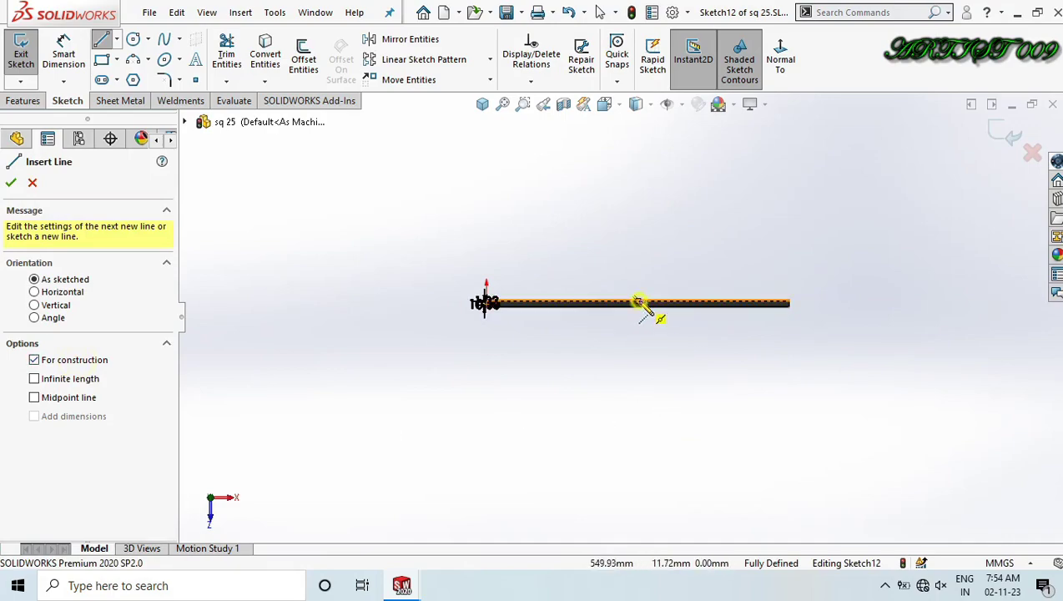
pyautogui.moveTo(638, 302); pyautogui.dragTo(638, 258)
pyautogui.press('Escape')
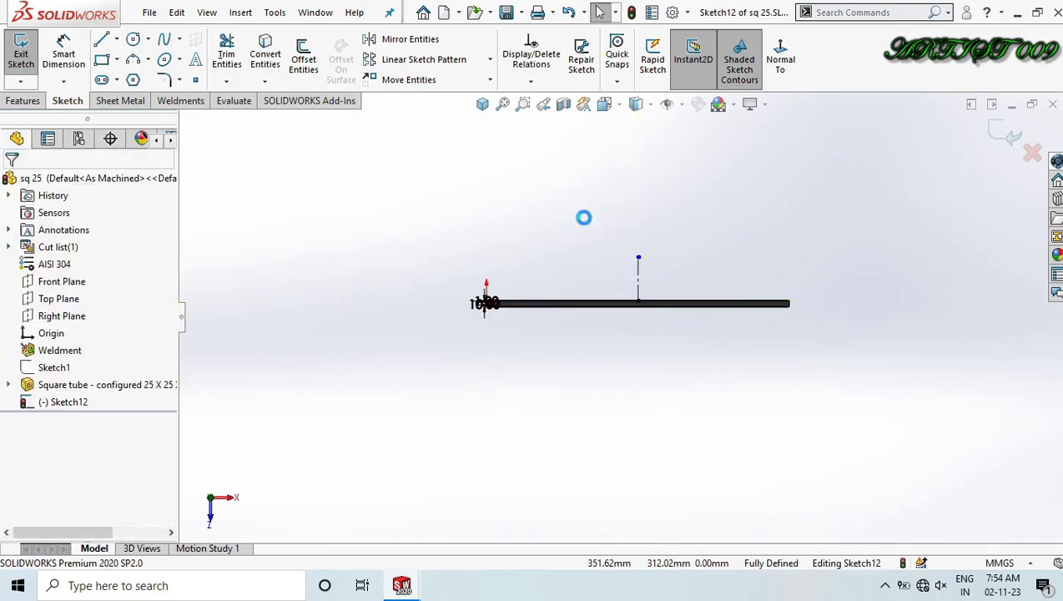
# Mirror the tab rectangle about the construction line to the tube's opposite end.
pyautogui.hotkey('ctrl', 'a')
pyautogui.click(415, 44)
pyautogui.scroll(-3, 601, 311)
pyautogui.scroll(-5, 494, 358)
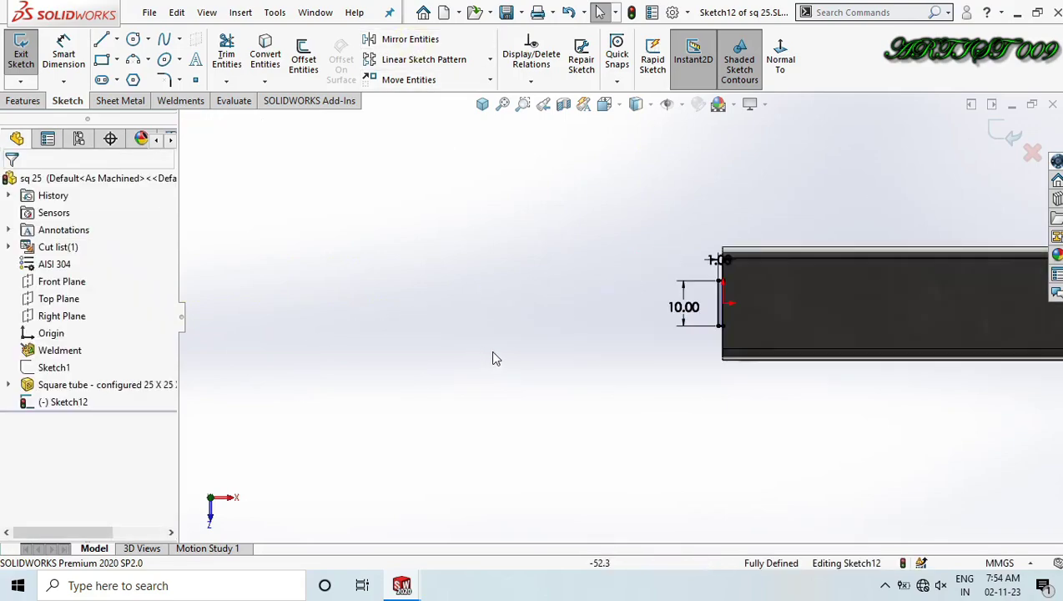
pyautogui.scroll(5, 681, 354)
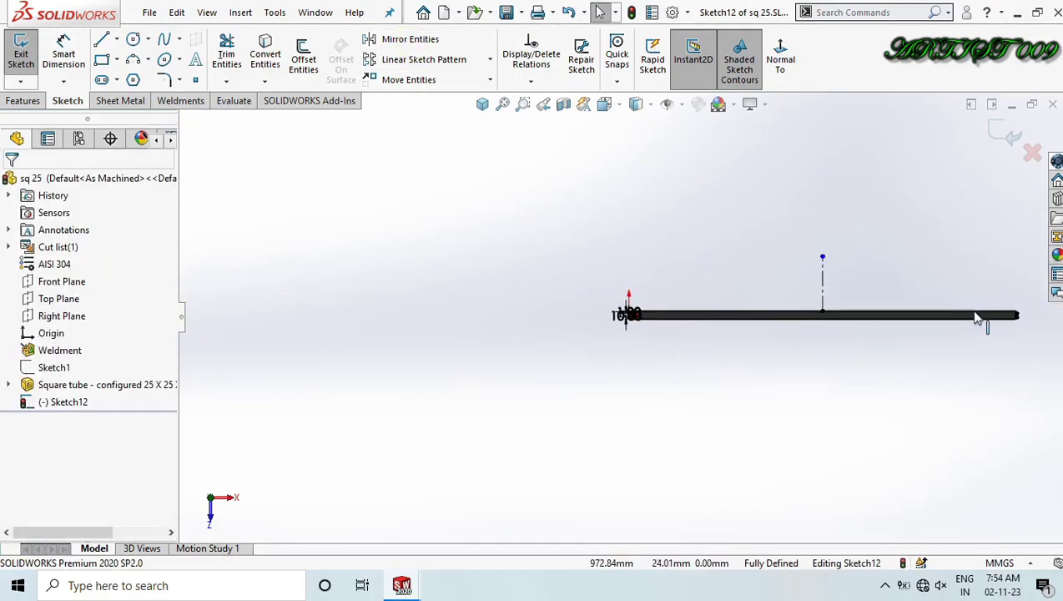
# Extrude both tab rectangles up to the inner surface of the tube wall, with Merge result on.
pyautogui.scroll(-8, 973, 321)
pyautogui.moveTo(483, 351); pyautogui.dragTo(506, 228, button='middle')
pyautogui.moveTo(615, 220); pyautogui.dragTo(560, 190, button='right')
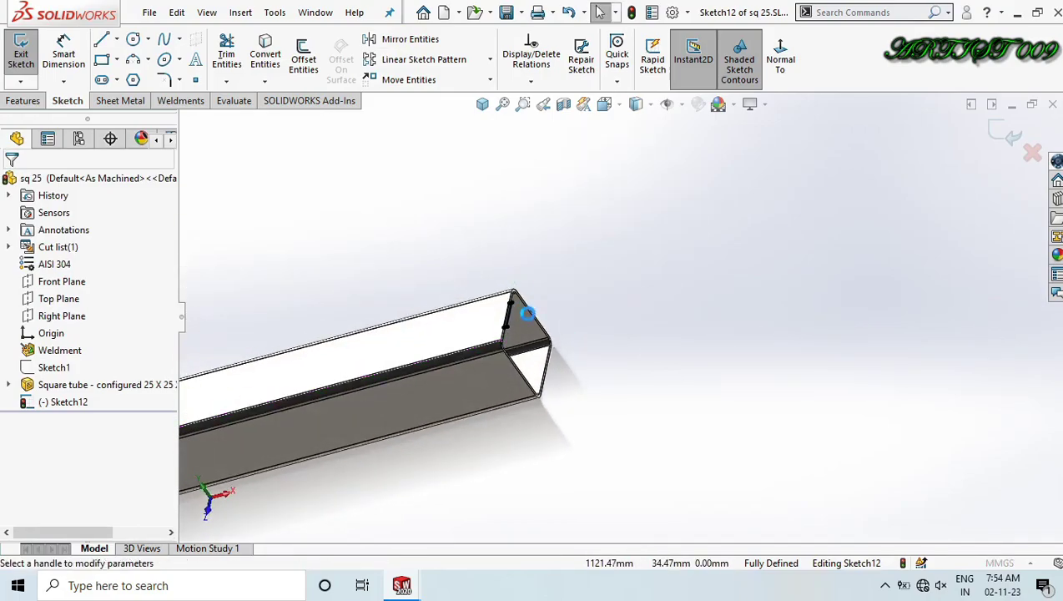
pyautogui.moveTo(473, 247); pyautogui.dragTo(512, 327, button='middle')
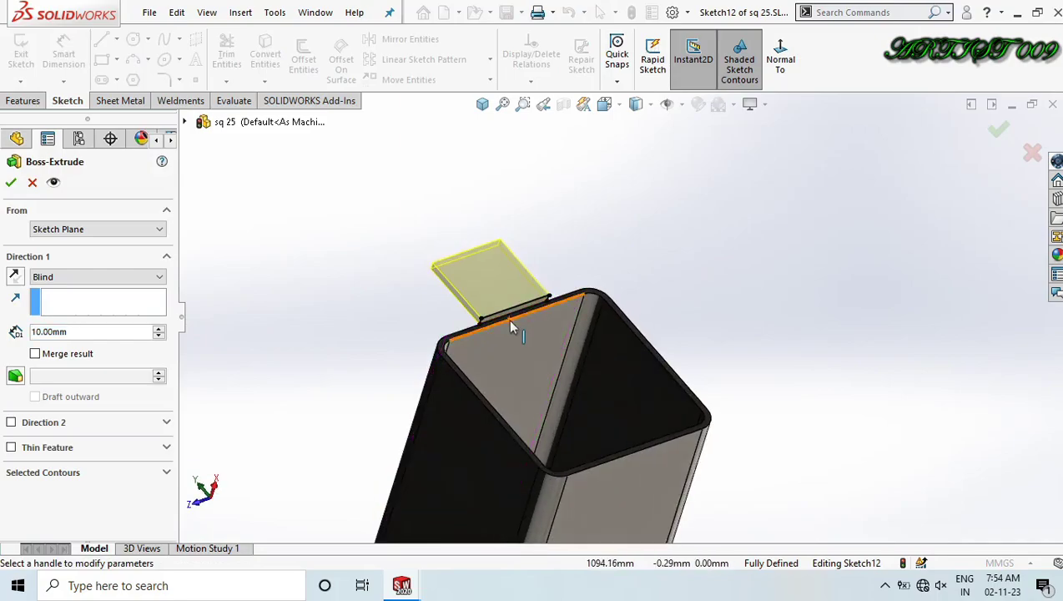
pyautogui.click(516, 349)
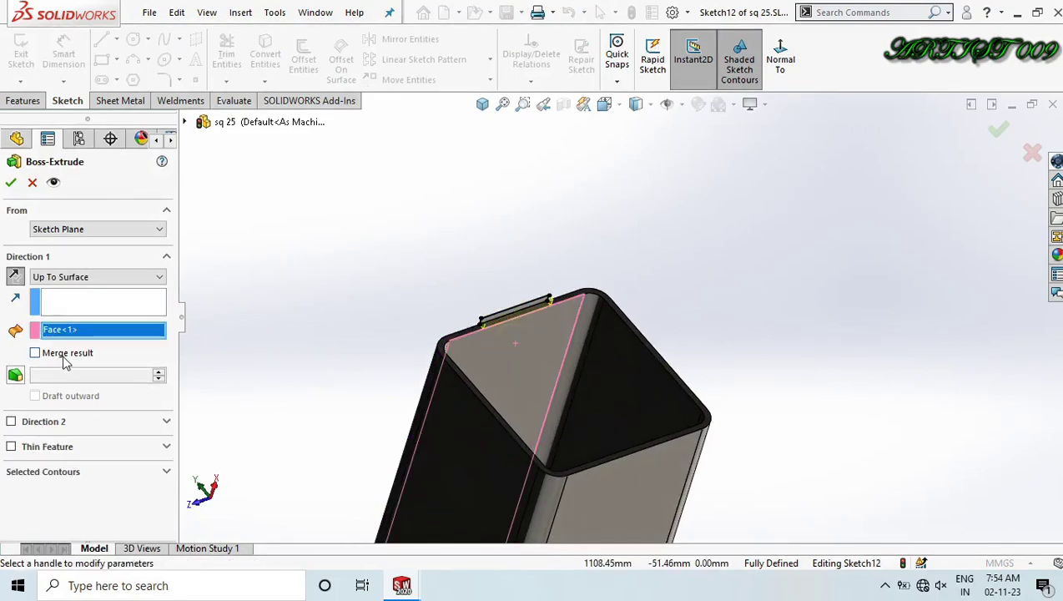
pyautogui.click(10, 183)
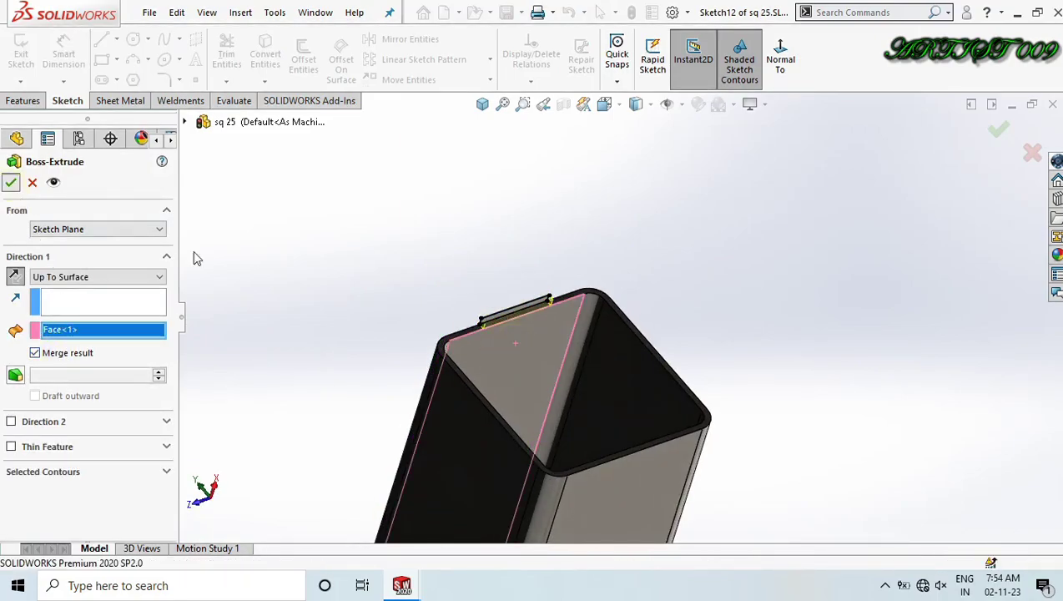
# Examine the extruded tabs at the tube ends, then reopen their sketch to review it and exit it.
pyautogui.scroll(5, 378, 271)
pyautogui.moveTo(513, 304); pyautogui.dragTo(603, 397, button='middle')
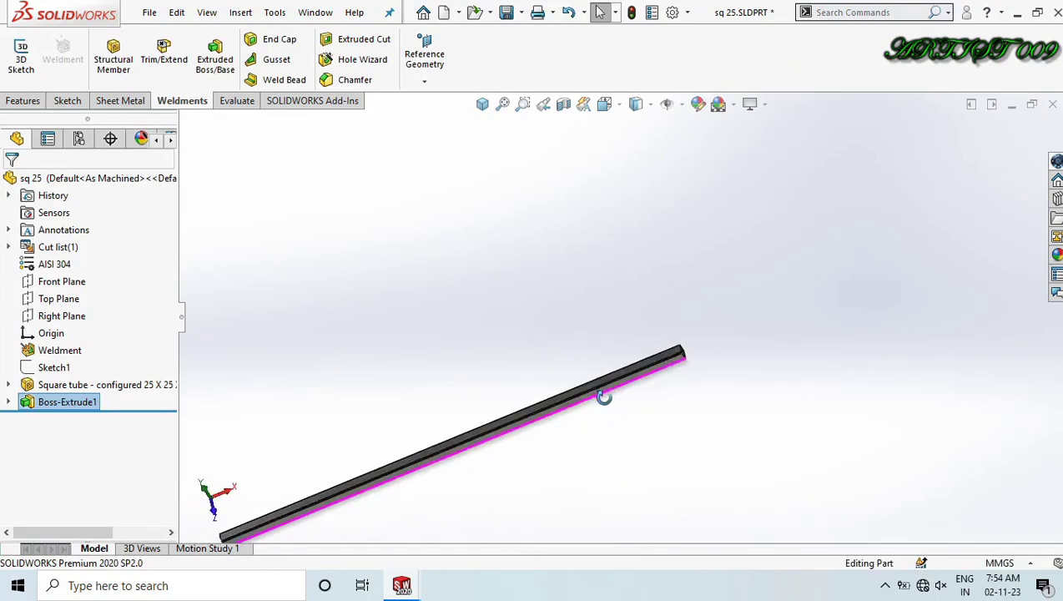
pyautogui.scroll(3, 509, 424)
pyautogui.scroll(-6, 511, 384)
pyautogui.scroll(-5, 485, 384)
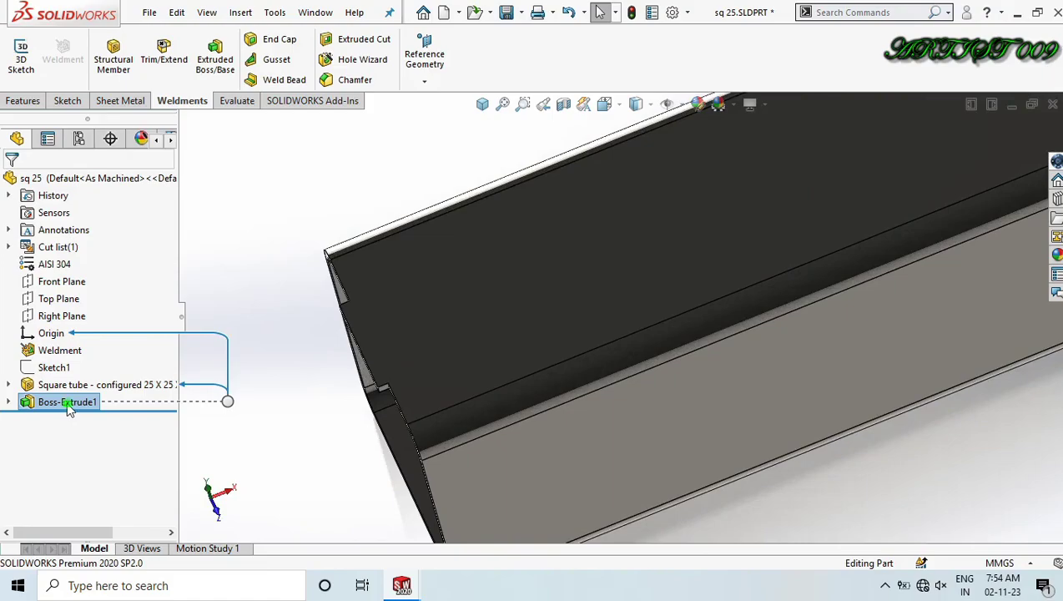
pyautogui.rightClick(67, 401)
pyautogui.click(104, 209)
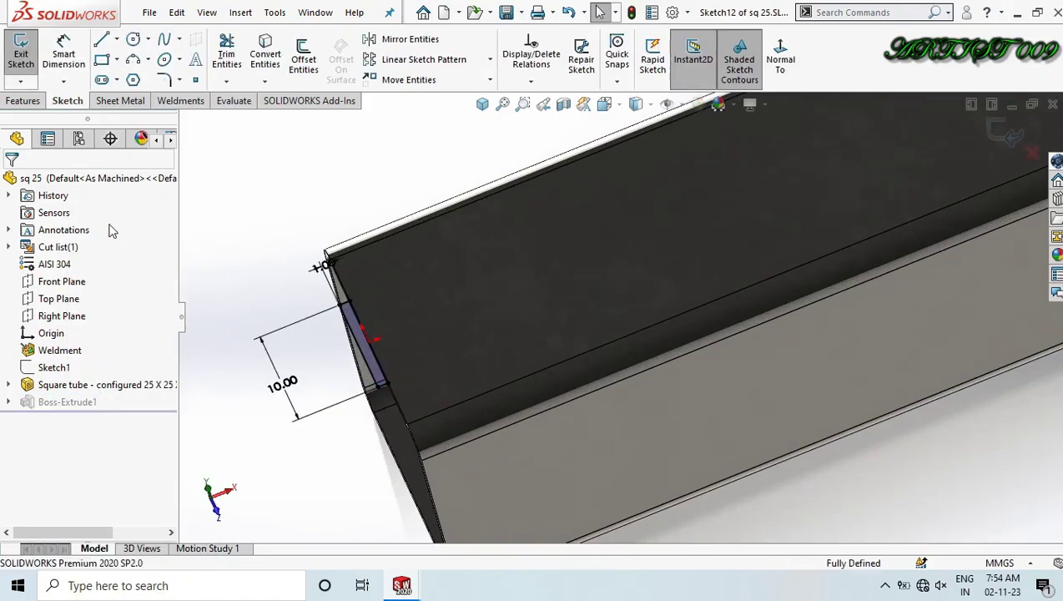
pyautogui.moveTo(221, 298); pyautogui.dragTo(386, 363, button='middle')
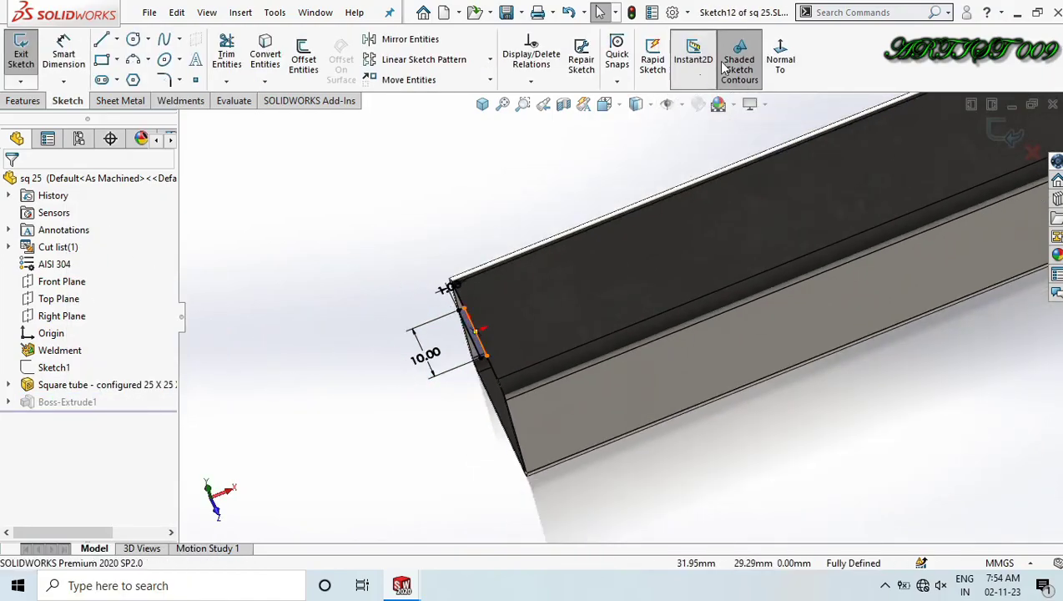
pyautogui.moveTo(435, 219); pyautogui.dragTo(477, 157, button='right')
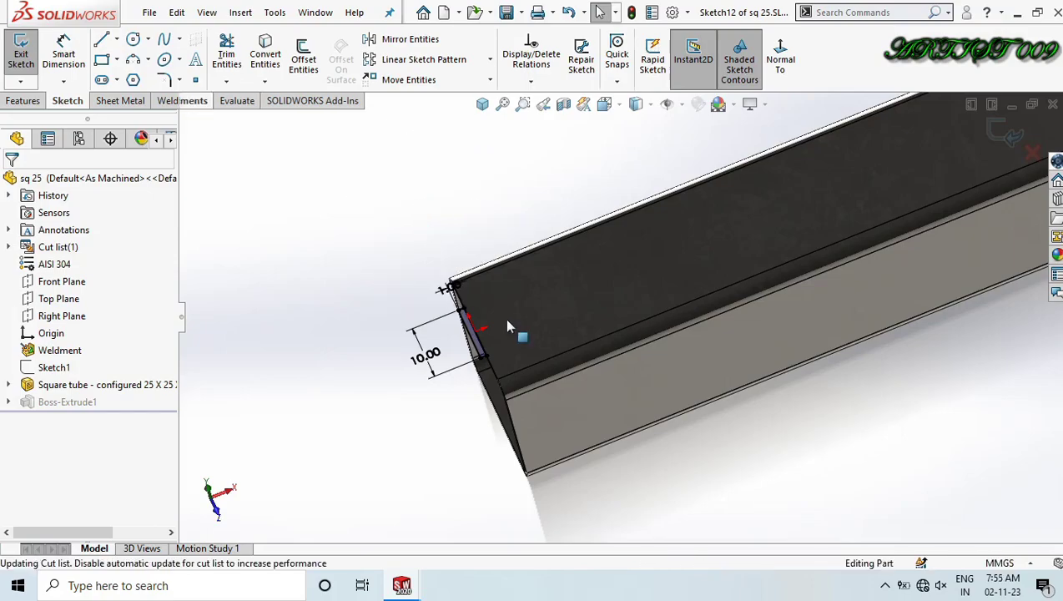
# Start a sketch on the tube's opposite outer face and convert the first tab sketch's entities into it.
pyautogui.scroll(12, 507, 319)
pyautogui.scroll(-5, 664, 351)
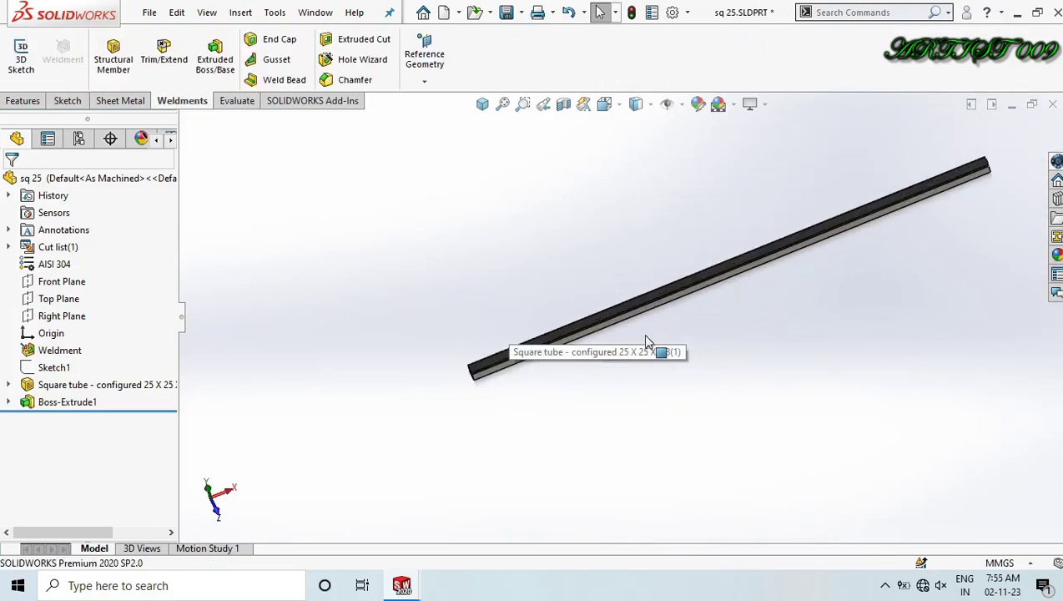
pyautogui.scroll(-2, 509, 338)
pyautogui.moveTo(515, 344); pyautogui.dragTo(399, 467, button='middle')
pyautogui.scroll(-3, 507, 343)
pyautogui.click(382, 384)
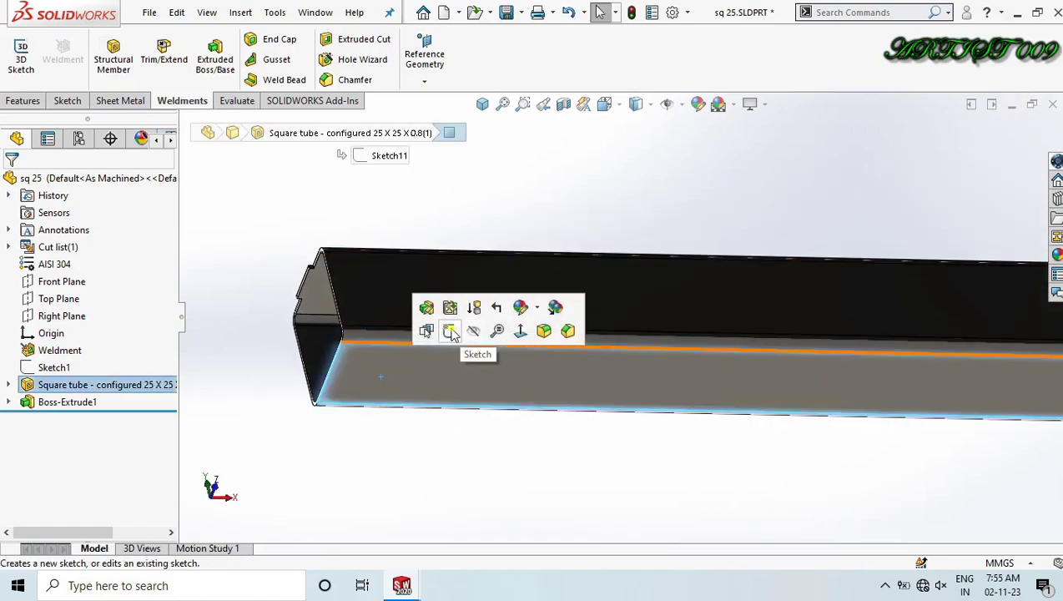
pyautogui.click(448, 334)
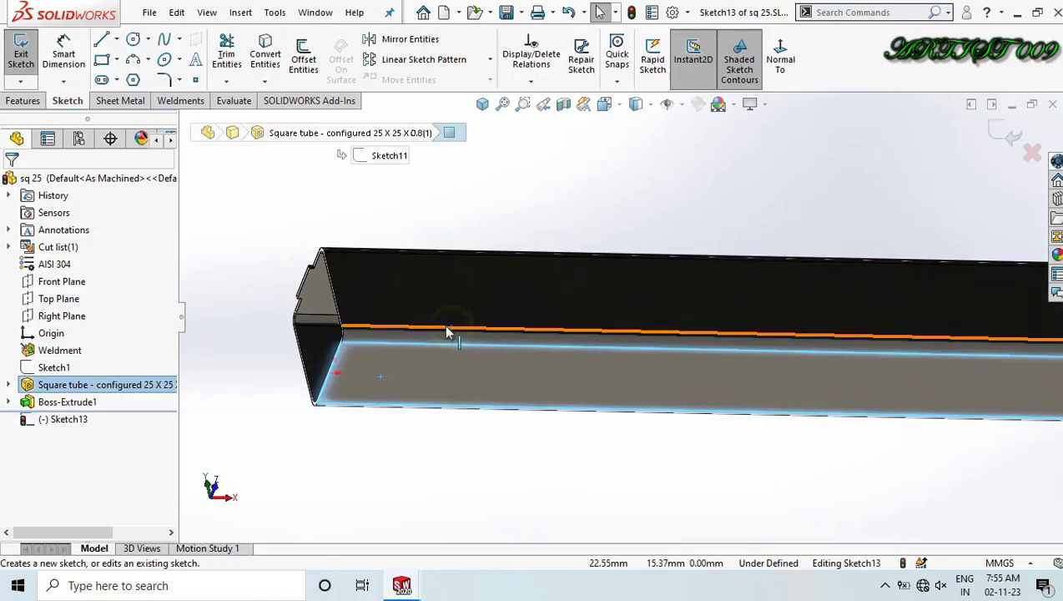
pyautogui.click(8, 402)
pyautogui.click(71, 420)
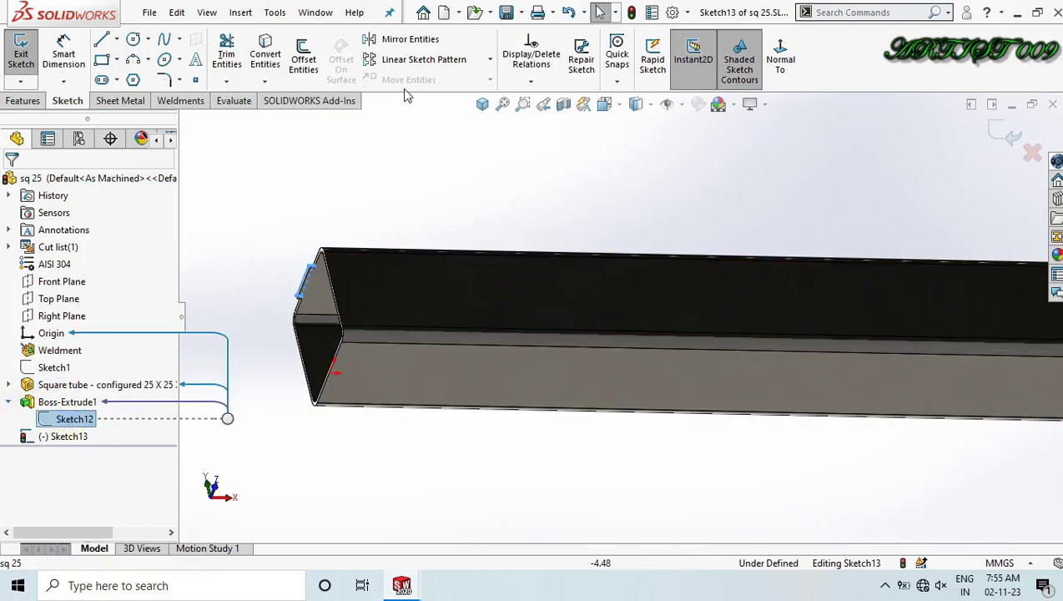
pyautogui.click(264, 44)
pyautogui.scroll(2, 449, 387)
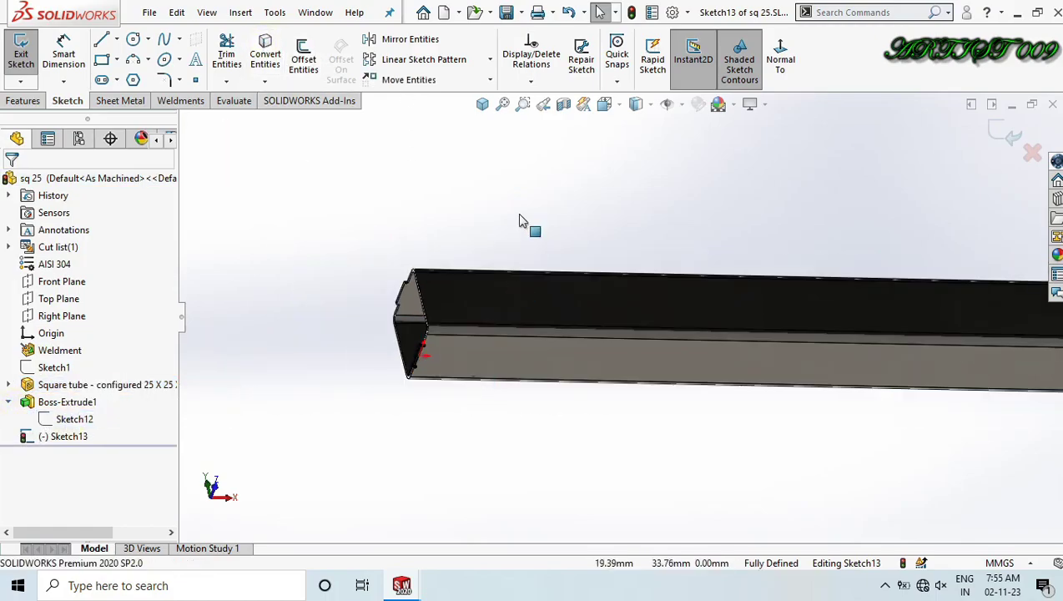
# Extrude the converted tab rectangles up to the inner surface of the opposite tube wall.
pyautogui.moveTo(517, 211); pyautogui.dragTo(433, 158, button='right')
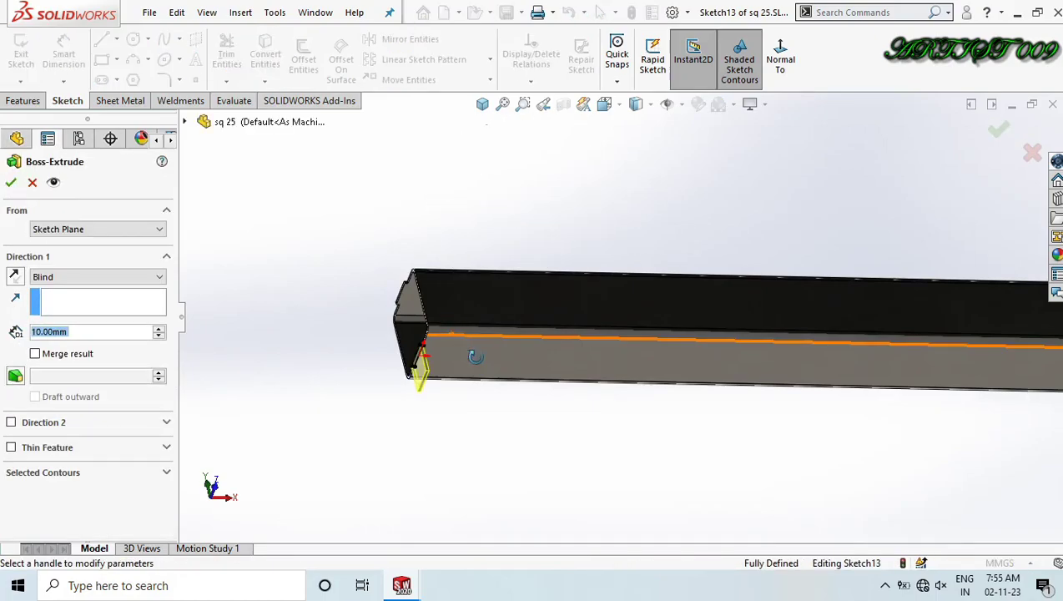
pyautogui.moveTo(475, 356); pyautogui.dragTo(497, 365, button='middle')
pyautogui.click(498, 367)
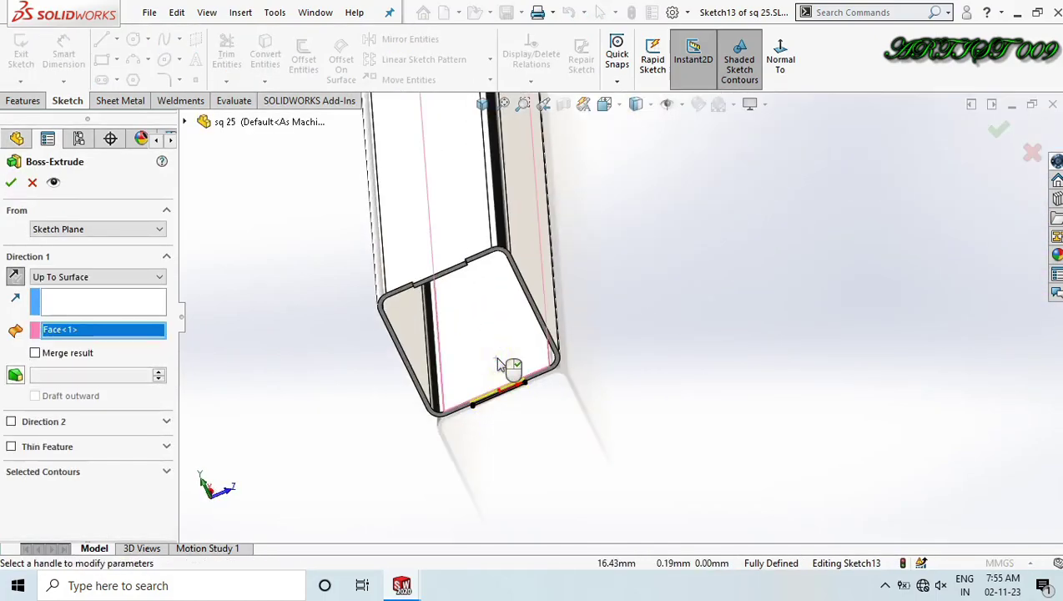
pyautogui.press('Return')
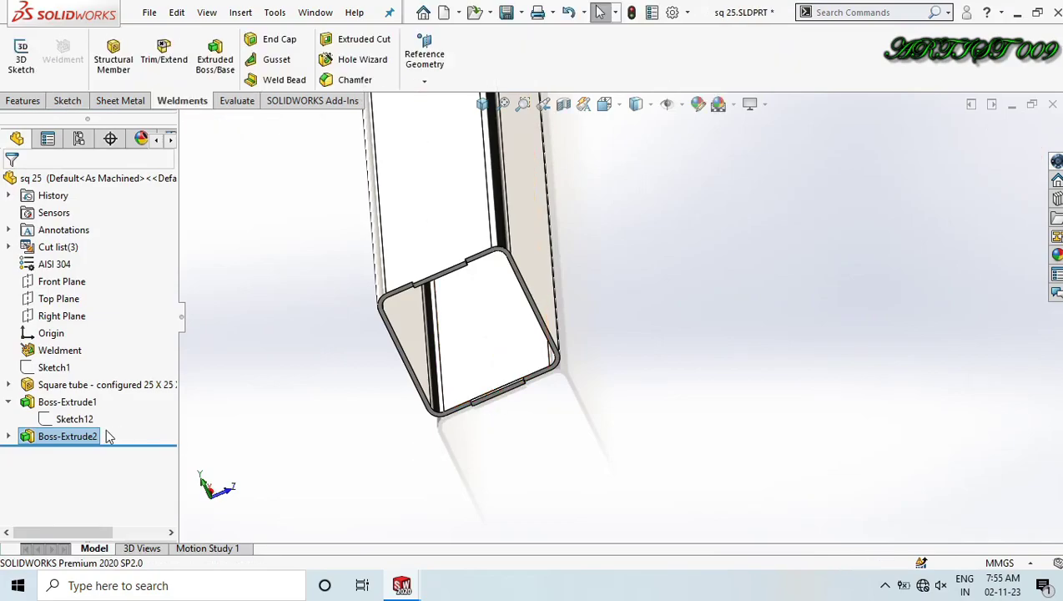
# Edit the second tab extrusion and turn on Merge result so its tabs join the tube body.
pyautogui.rightClick(97, 441)
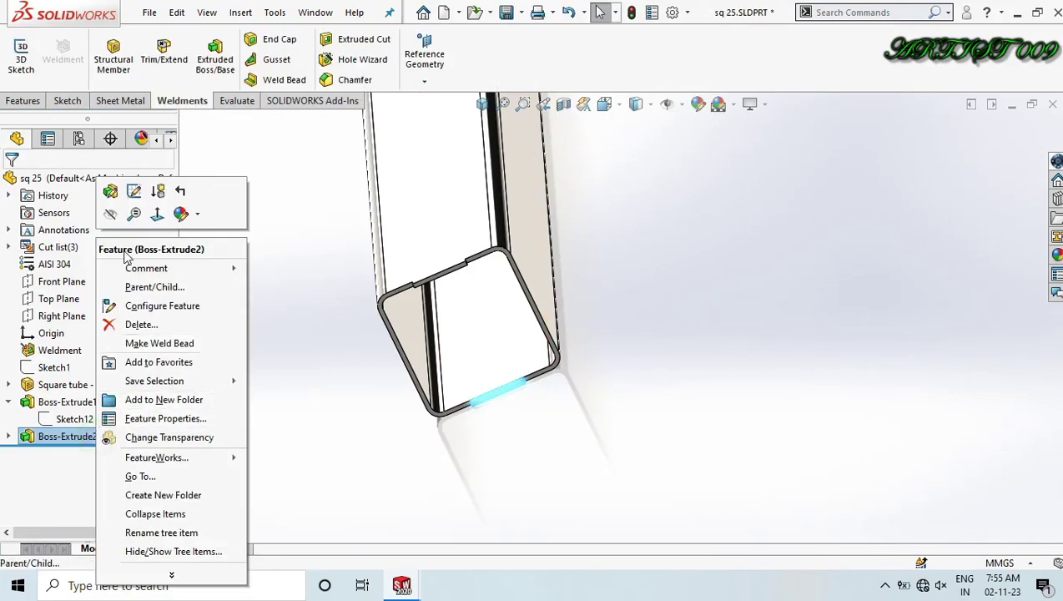
pyautogui.click(109, 194)
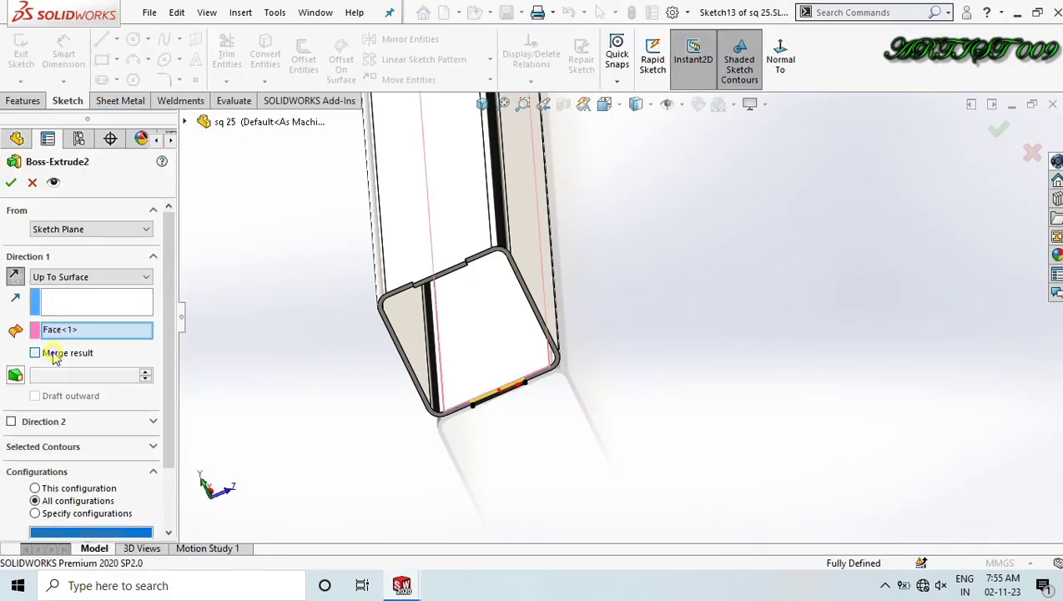
pyautogui.click(35, 353)
pyautogui.click(10, 183)
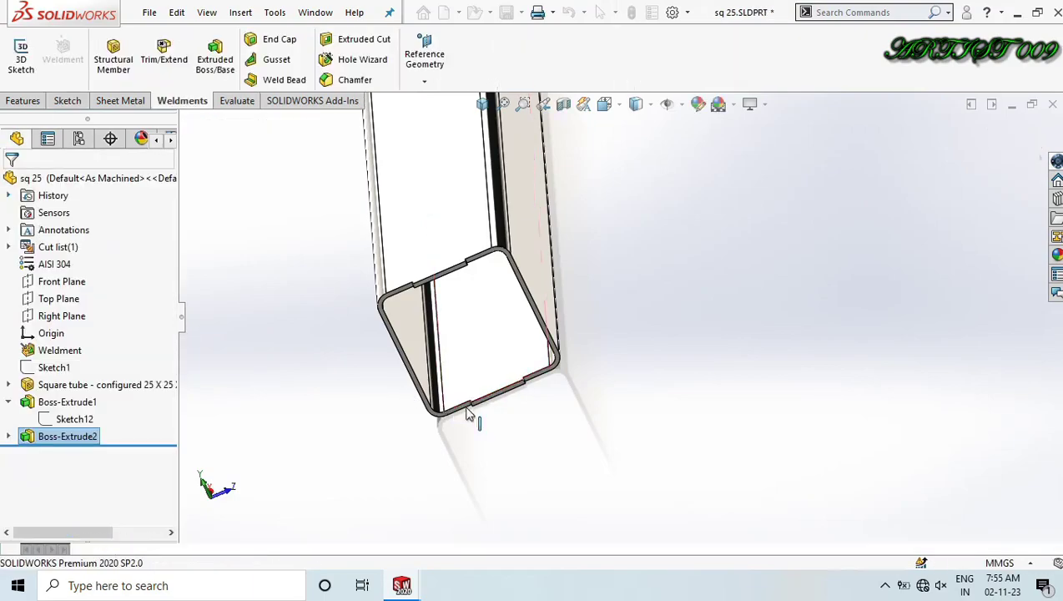
pyautogui.click(570, 415)
pyautogui.hotkey('ctrl', '7')
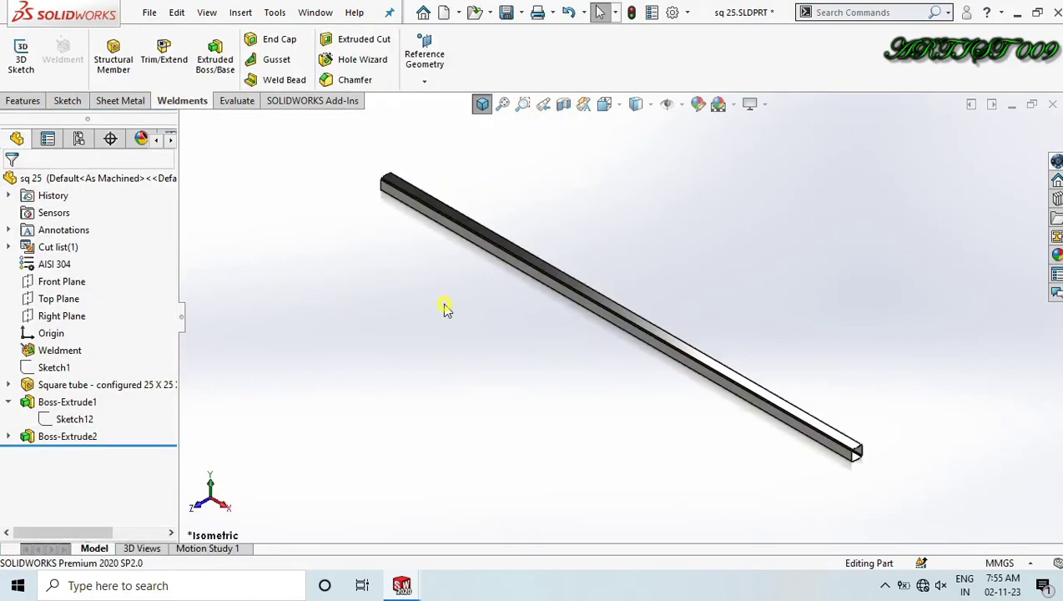
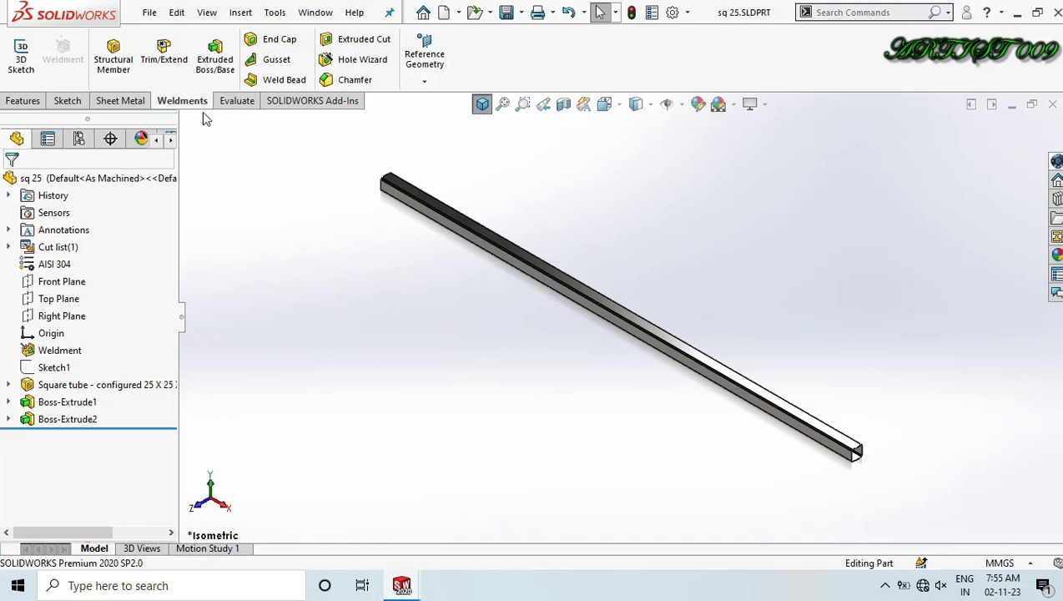
# Start a constant-size fillet on an outer corner edge of one end tab and set its radius to 0.25 mm.
pyautogui.click(25, 101)
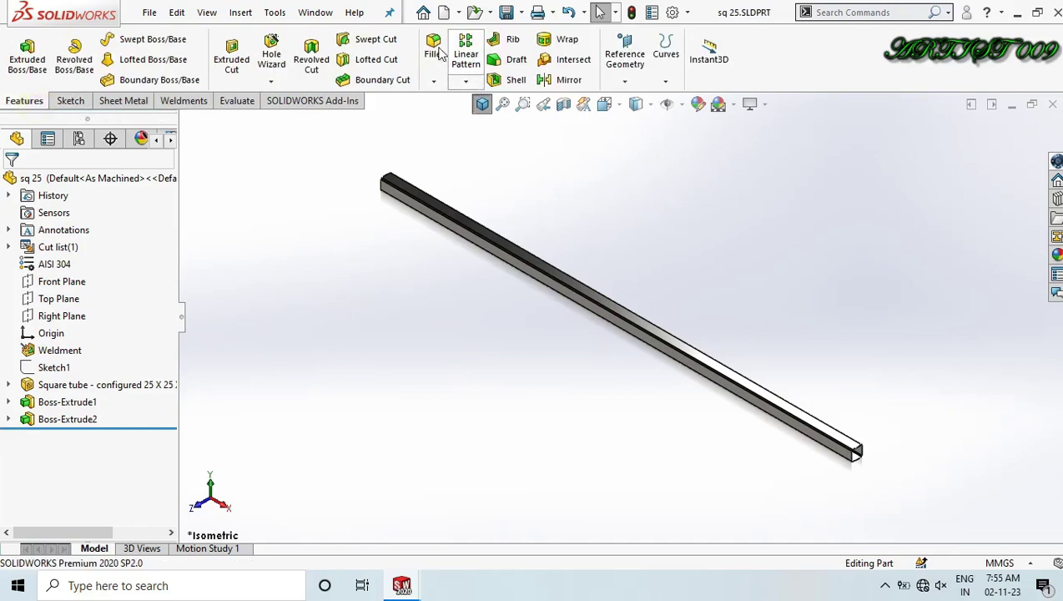
pyautogui.scroll(-6, 416, 202)
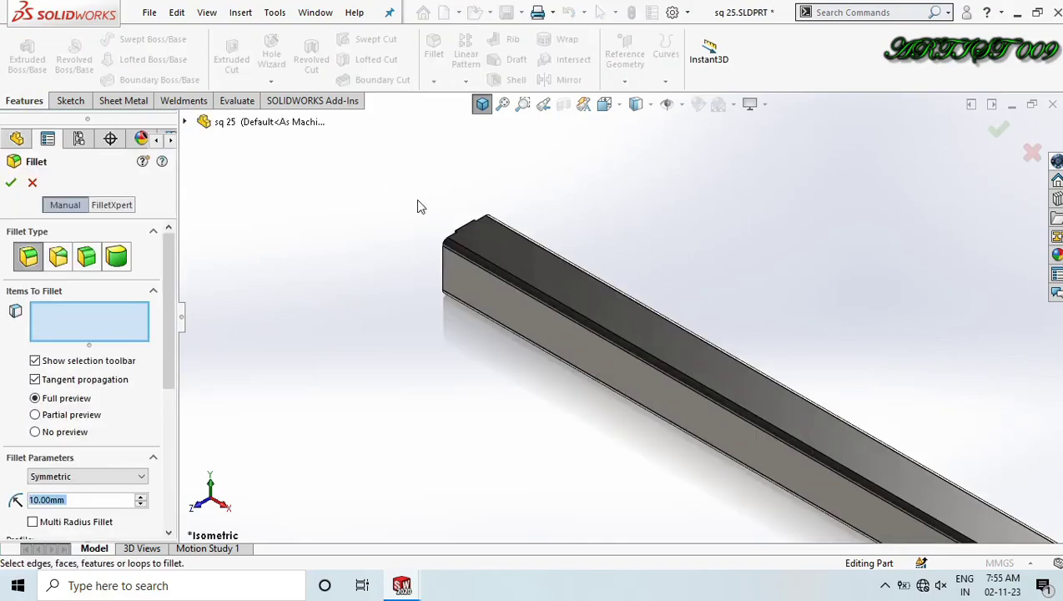
pyautogui.scroll(-8, 513, 256)
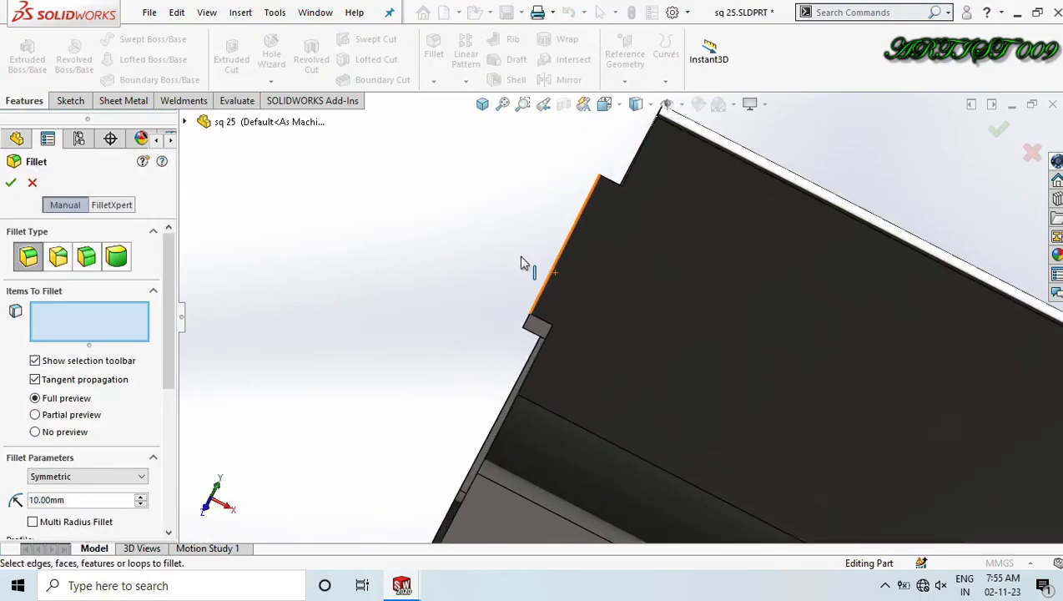
pyautogui.click(559, 412)
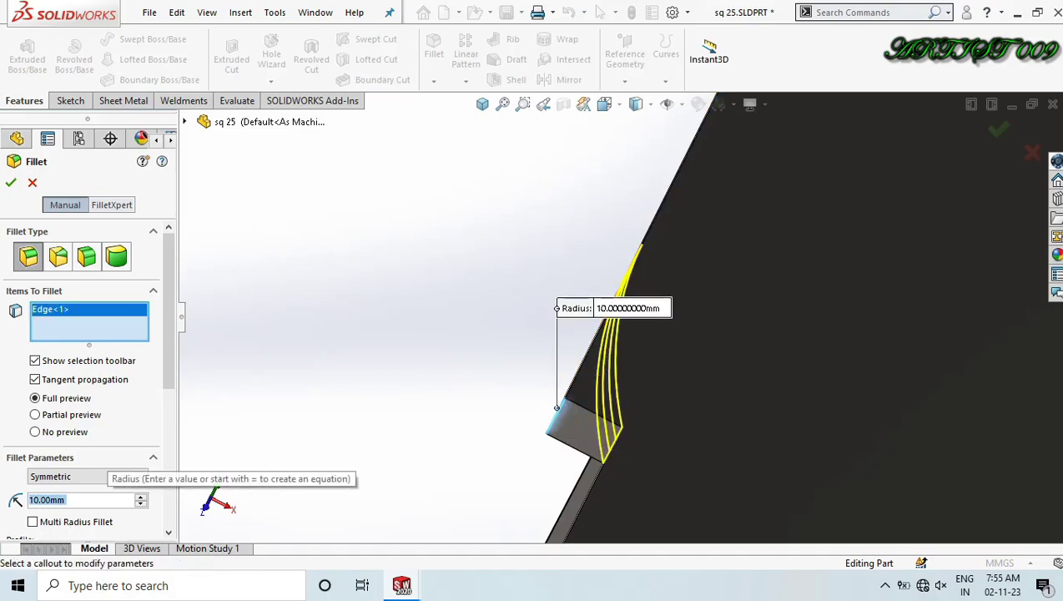
pyautogui.write('2.5')
pyautogui.press('Return')
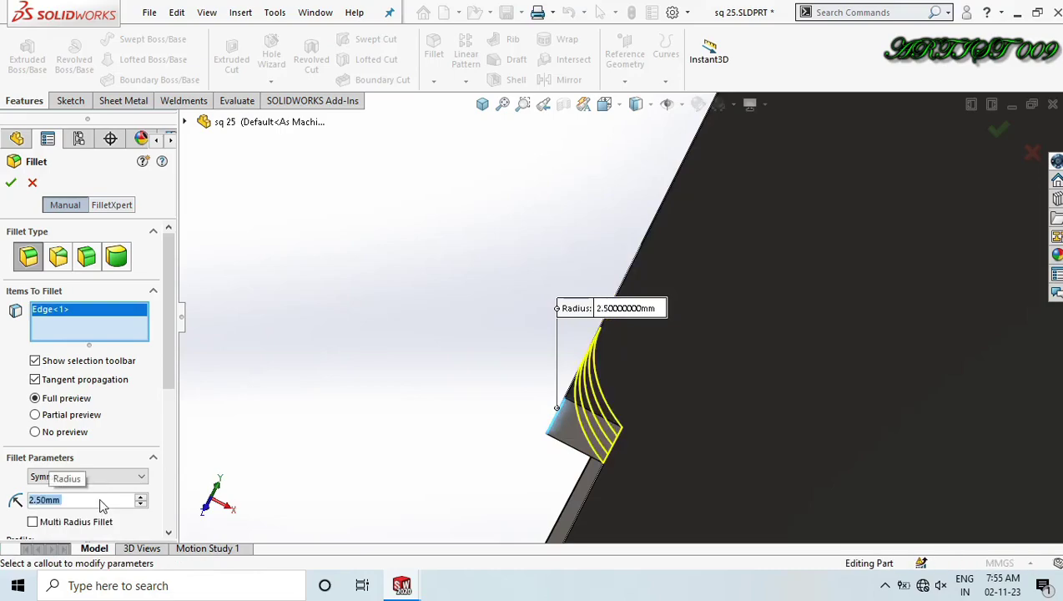
pyautogui.write('1')
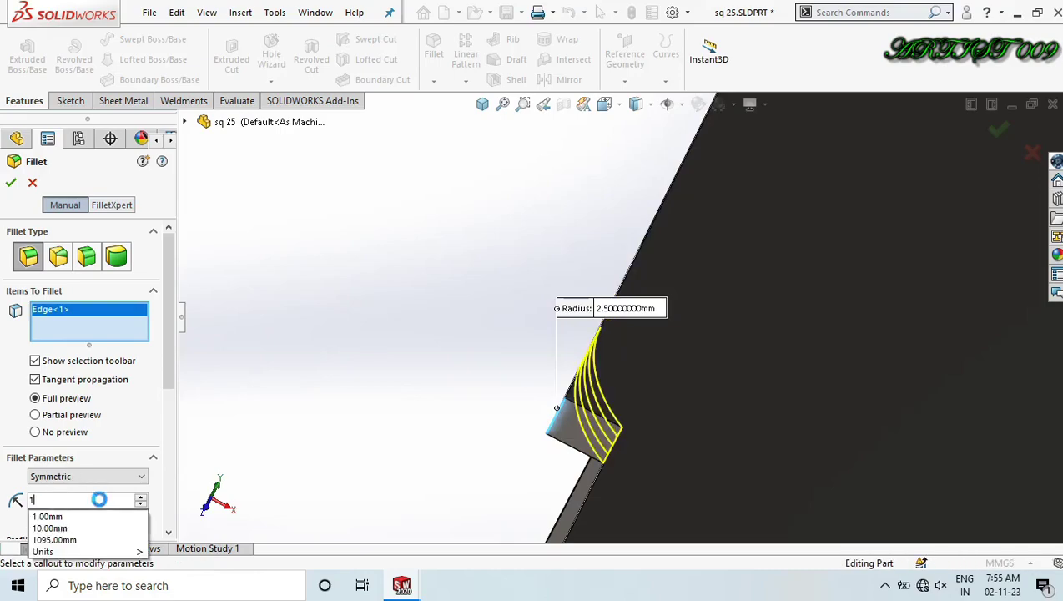
pyautogui.press('Return')
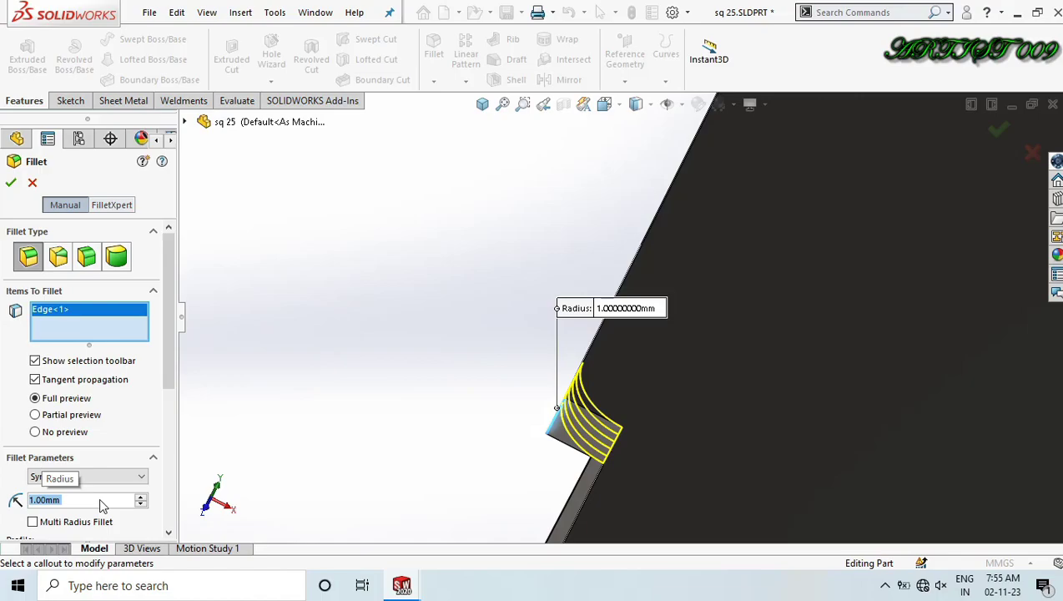
pyautogui.write('0.25')
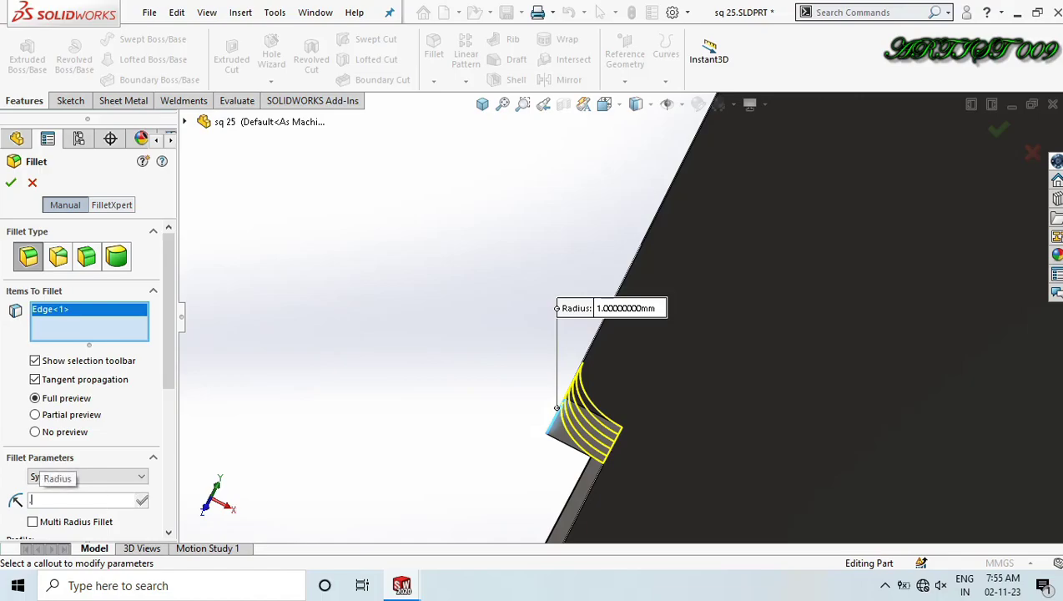
pyautogui.press('Return')
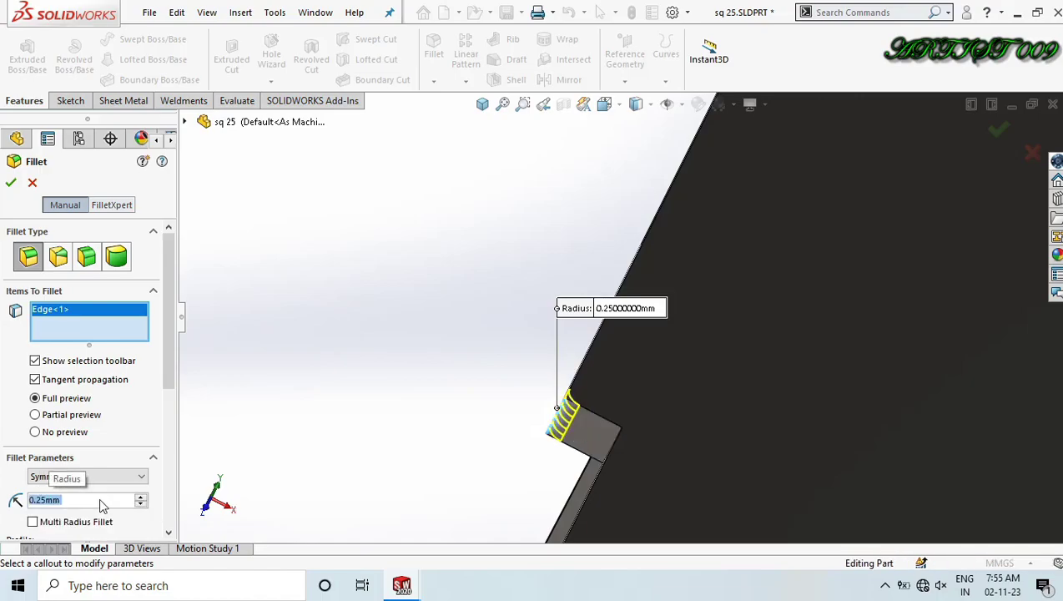
# Add two more outer tab corner edges at the same tube end to the fillet selection.
pyautogui.moveTo(481, 387); pyautogui.dragTo(611, 429, button='middle')
pyautogui.scroll(-5, 641, 243)
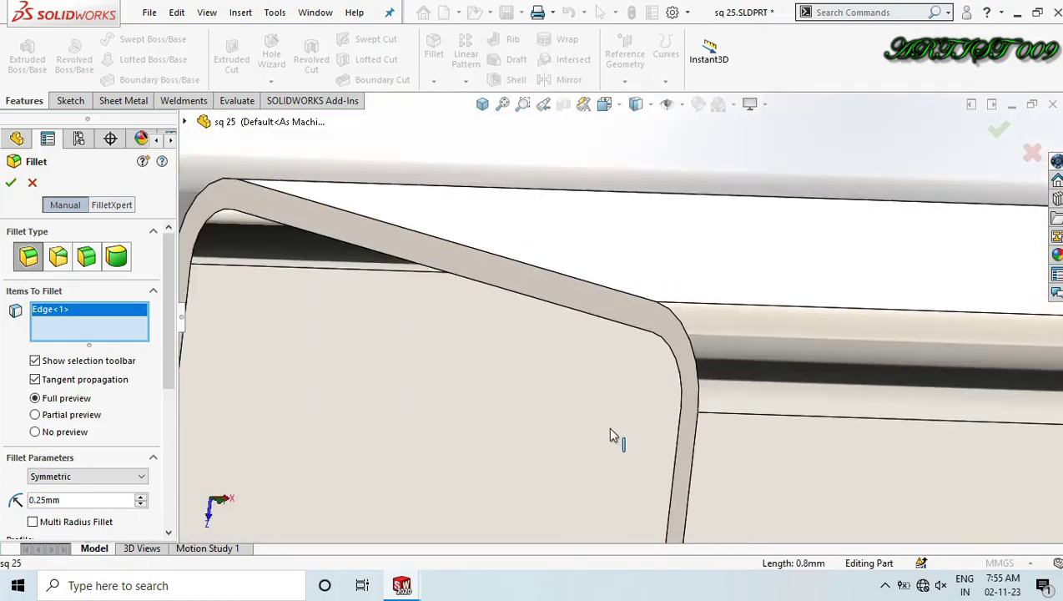
pyautogui.scroll(3, 610, 428)
pyautogui.scroll(-4, 622, 489)
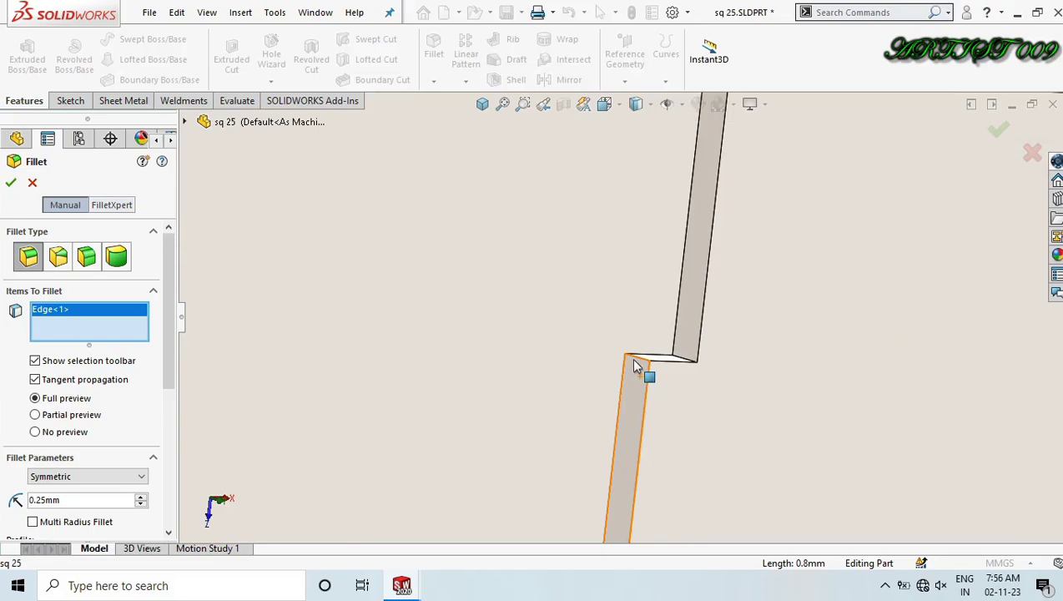
pyautogui.click(634, 363)
pyautogui.scroll(5, 576, 380)
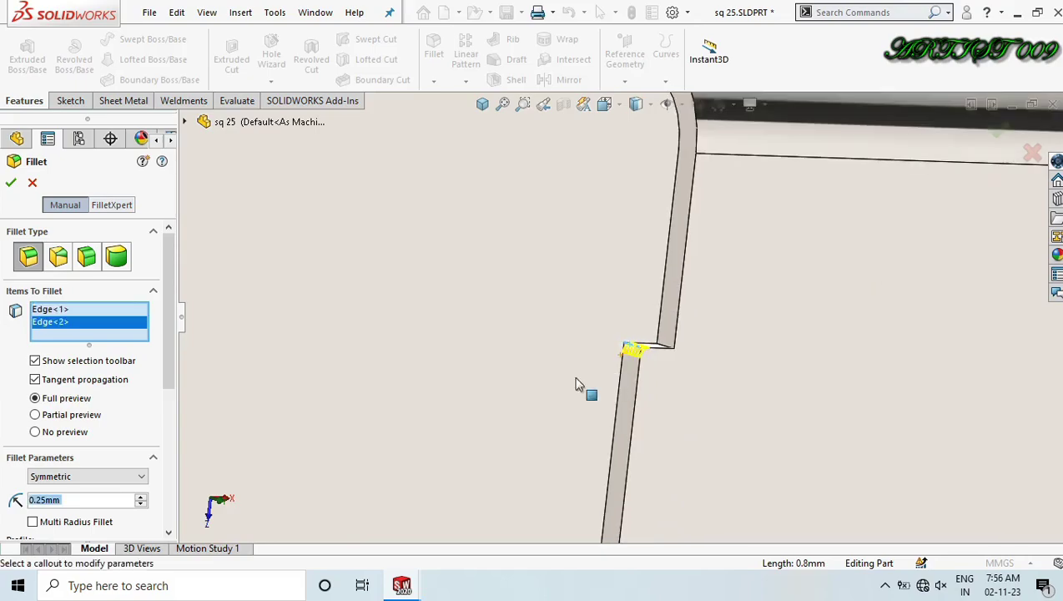
pyautogui.scroll(-3, 434, 297)
pyautogui.scroll(-3, 404, 266)
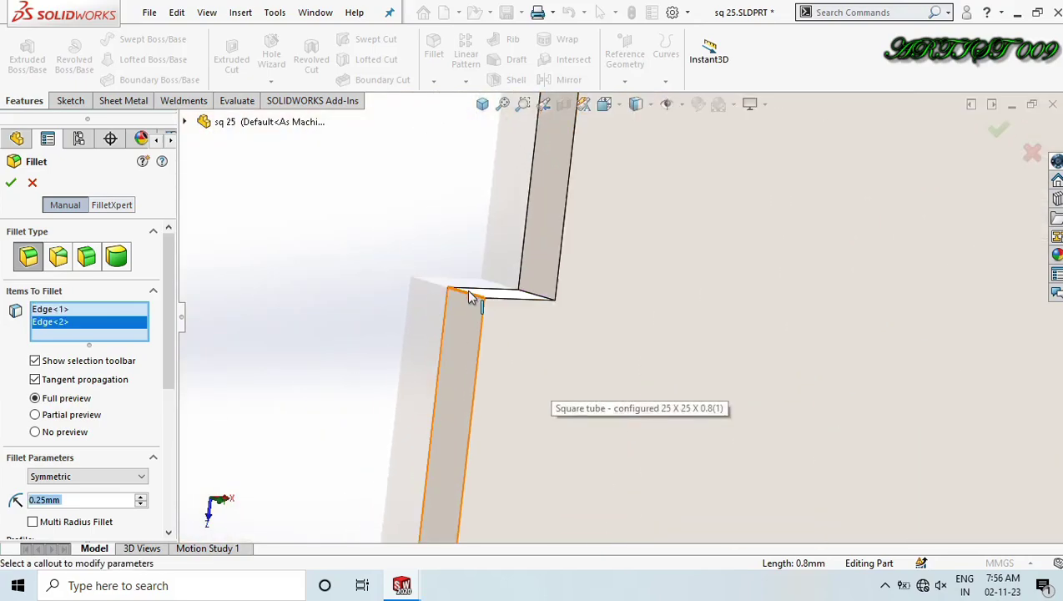
pyautogui.click(468, 296)
pyautogui.scroll(3, 484, 376)
# Add the last unselected outer tab corner edge at this tube end to the fillet.
pyautogui.moveTo(507, 447); pyautogui.dragTo(526, 250, button='middle')
pyautogui.scroll(2, 560, 387)
pyautogui.scroll(-4, 591, 441)
pyautogui.click(595, 443)
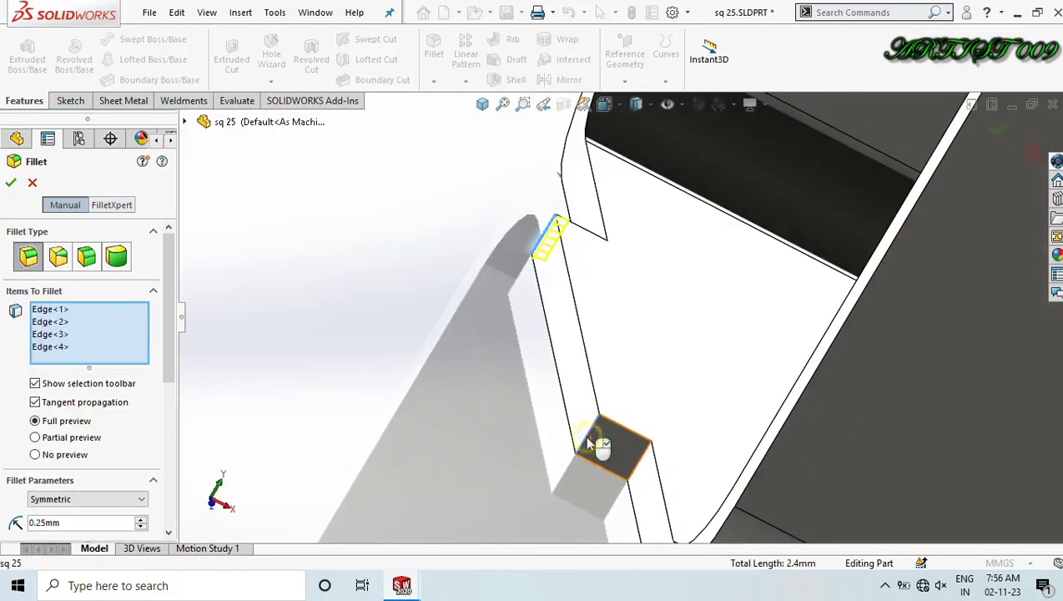
# Add one outer tab corner edge at the tube's opposite end to the fillet, leaving the tab's side face unselected.
pyautogui.scroll(3, 543, 401)
pyautogui.scroll(5, 599, 398)
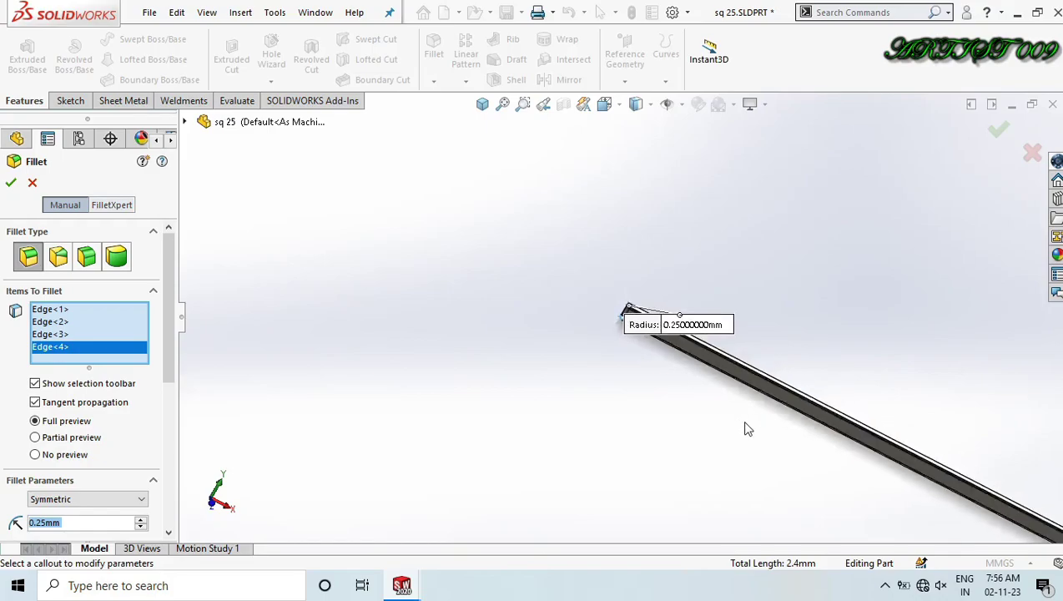
pyautogui.scroll(-3, 889, 401)
pyautogui.scroll(-8, 889, 399)
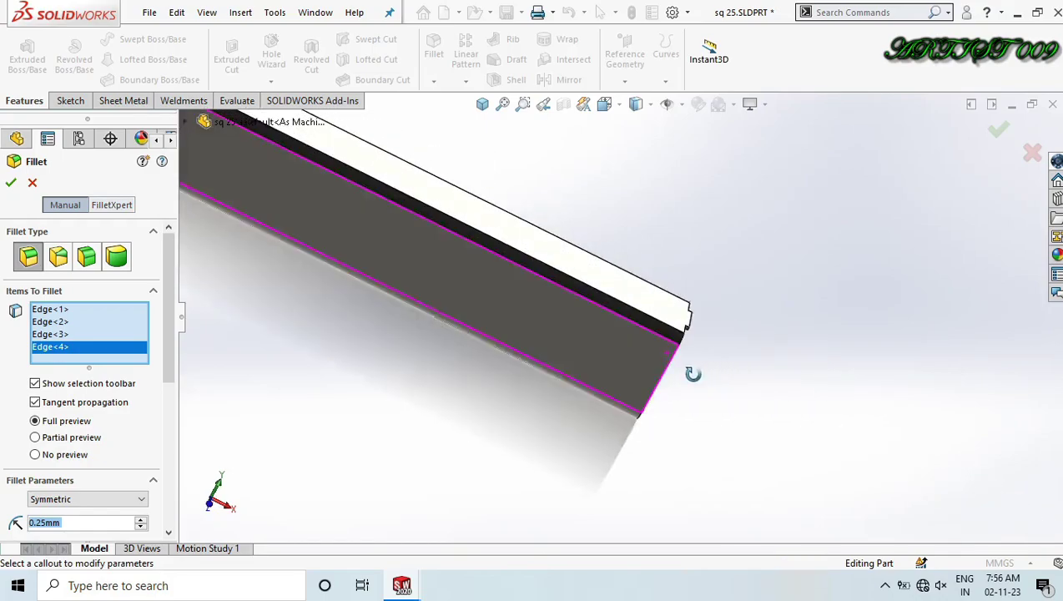
pyautogui.scroll(-5, 688, 296)
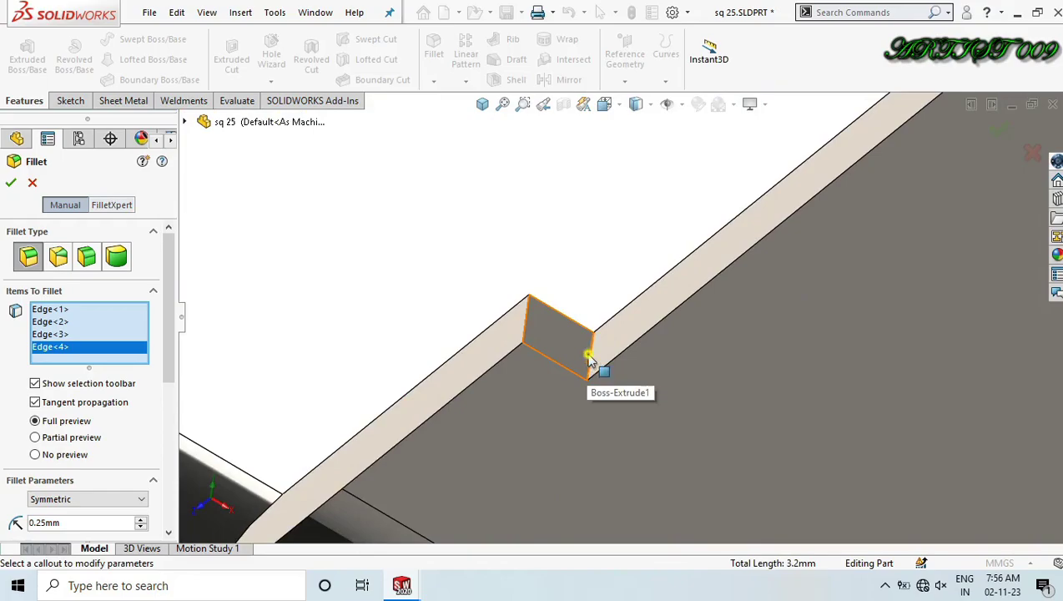
pyautogui.click(590, 359)
pyautogui.scroll(3, 653, 332)
pyautogui.scroll(-4, 618, 351)
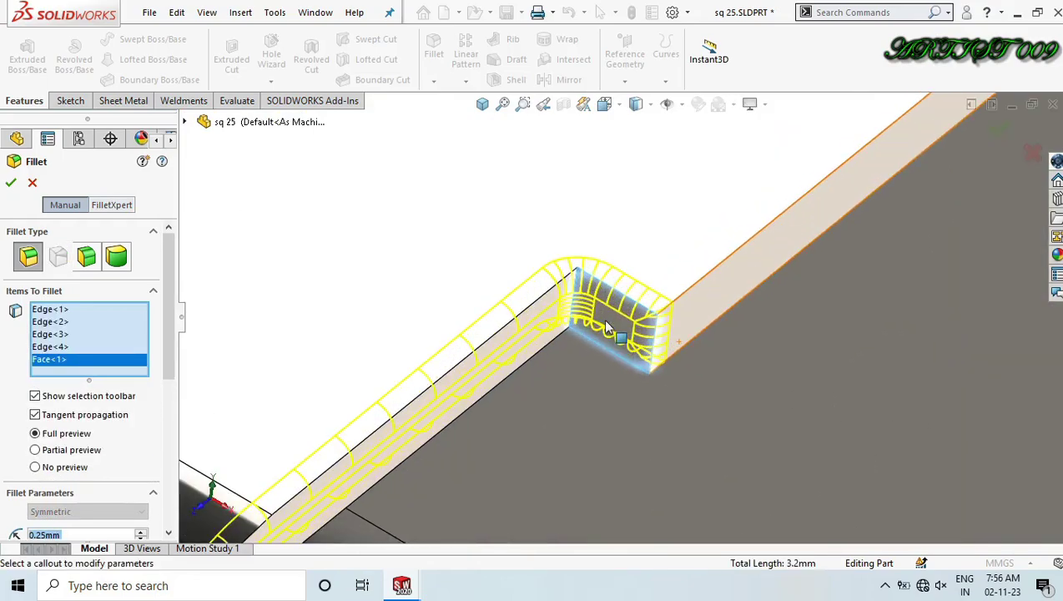
pyautogui.click(637, 334)
pyautogui.click(656, 344)
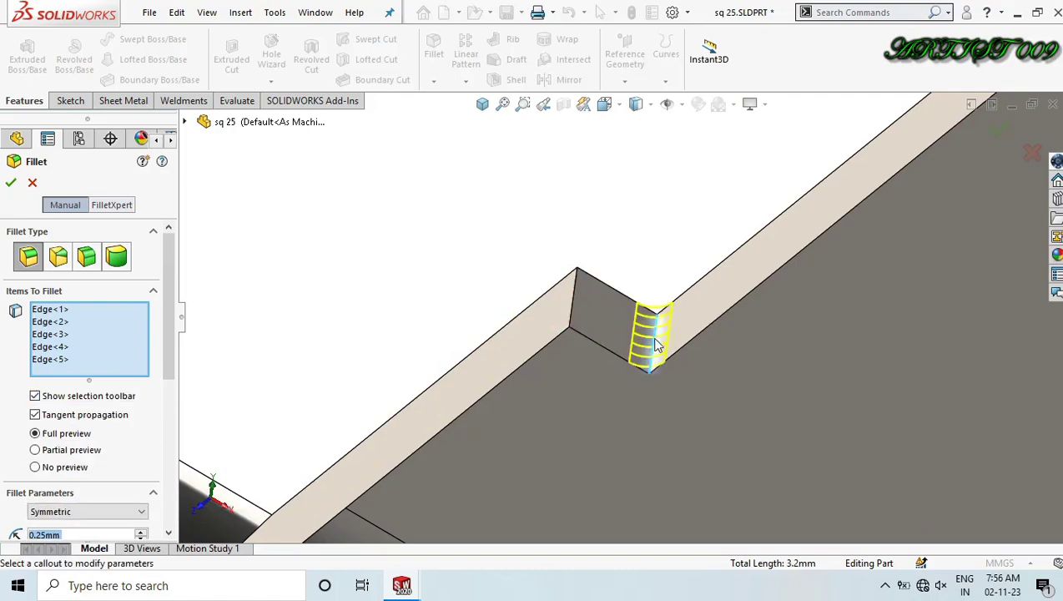
# Add the next two outer tab corner edges at the tube's second end to the fillet selection.
pyautogui.scroll(4, 656, 344)
pyautogui.moveTo(782, 243); pyautogui.dragTo(499, 275, button='middle')
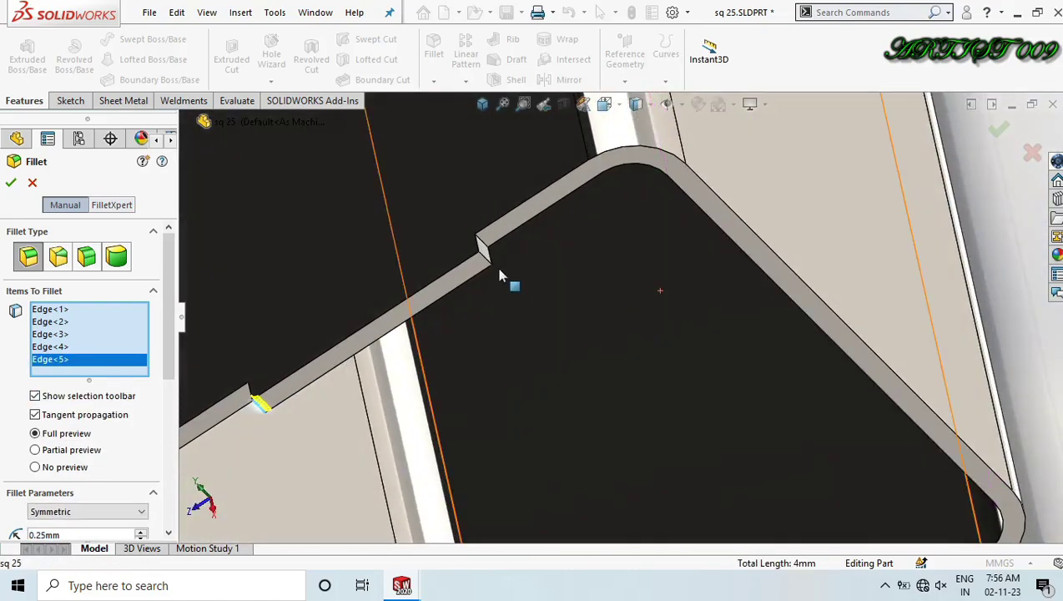
pyautogui.scroll(-5, 505, 275)
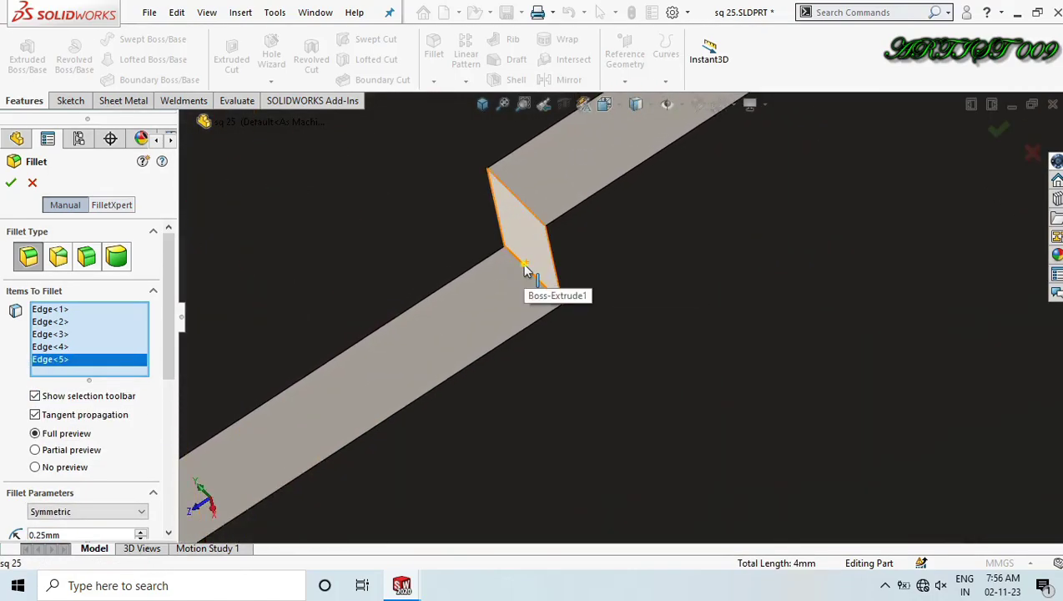
pyautogui.click(525, 269)
pyautogui.moveTo(525, 269); pyautogui.dragTo(690, 406, button='middle')
pyautogui.scroll(-6, 708, 373)
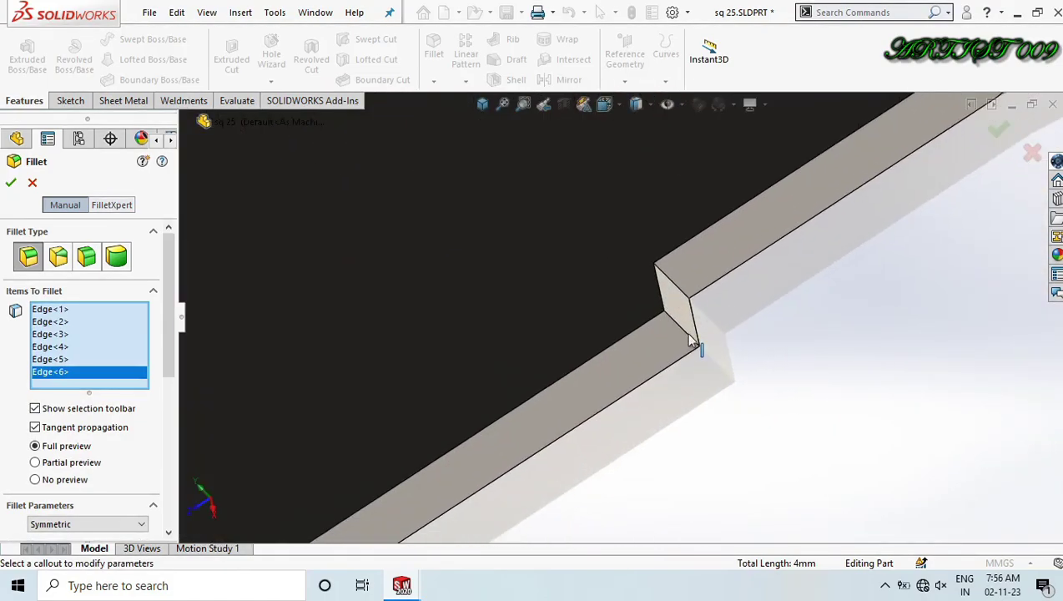
pyautogui.click(681, 334)
# Select the eighth tab corner edge, apply the 0.25 mm fillet, and return to the isometric view.
pyautogui.scroll(2, 612, 362)
pyautogui.moveTo(498, 422); pyautogui.dragTo(423, 473, button='middle')
pyautogui.click(416, 474)
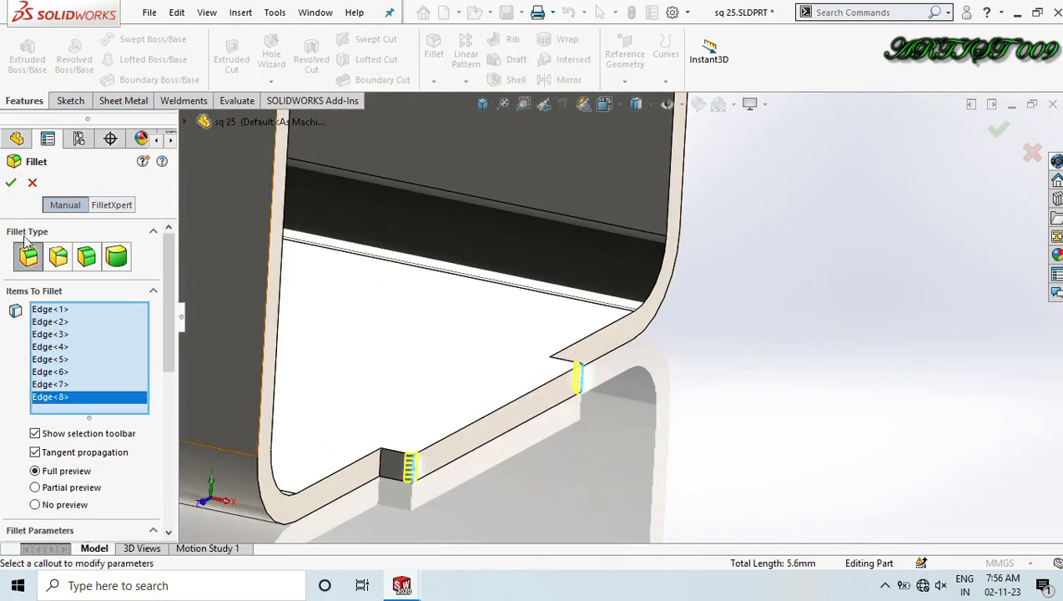
pyautogui.click(11, 184)
pyautogui.moveTo(535, 393); pyautogui.dragTo(567, 385, button='middle')
pyautogui.hotkey('ctrl', '7')
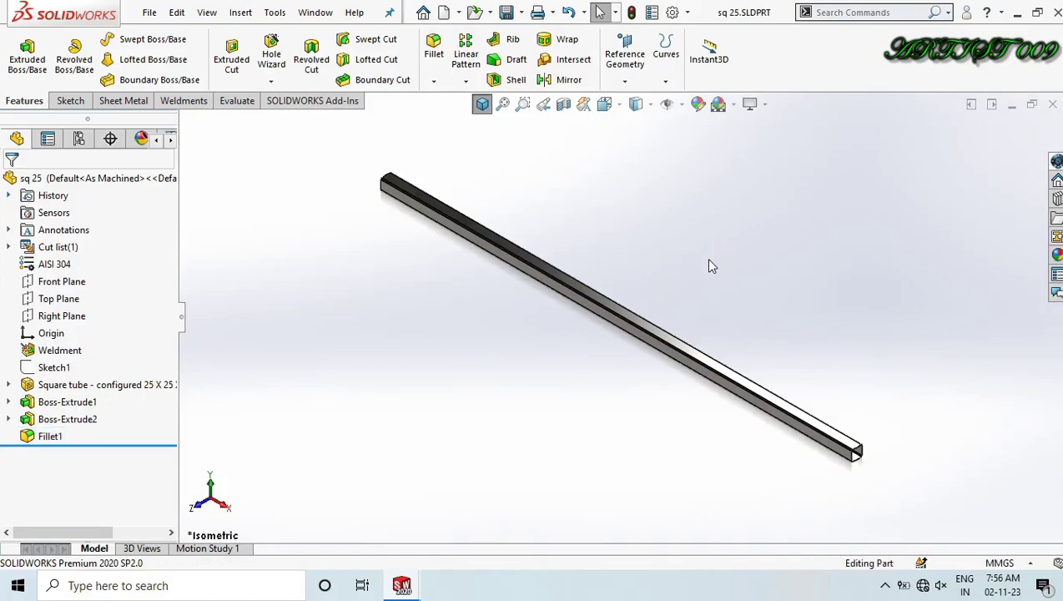
# Switch to the table assembly and open the sq 40 leg part from it.
pyautogui.hotkey('ctrl', 'Tab')
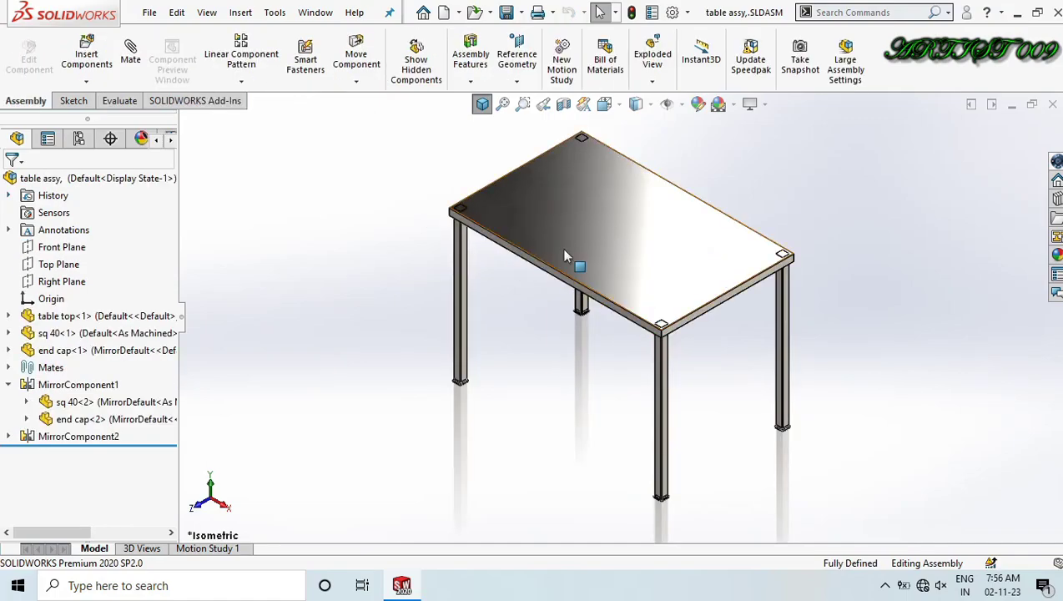
pyautogui.scroll(-5, 492, 334)
pyautogui.scroll(-2, 484, 350)
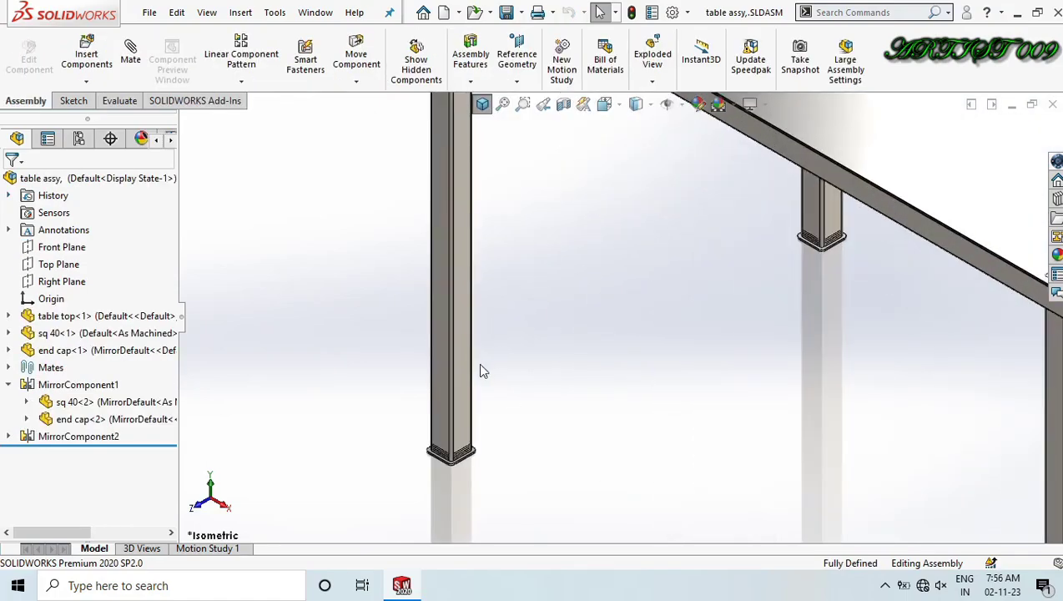
pyautogui.click(462, 378)
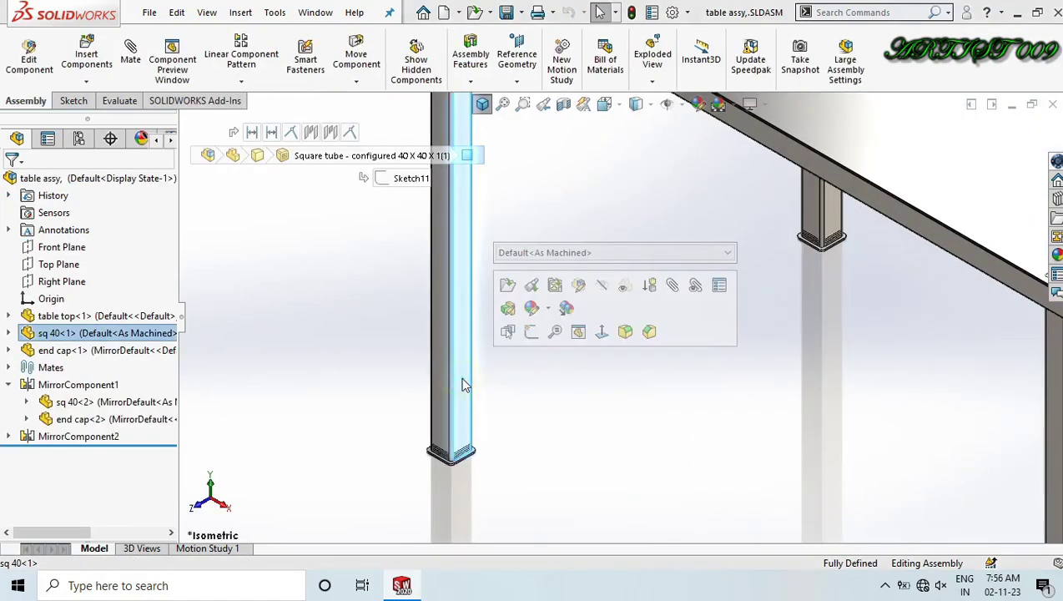
pyautogui.click(531, 286)
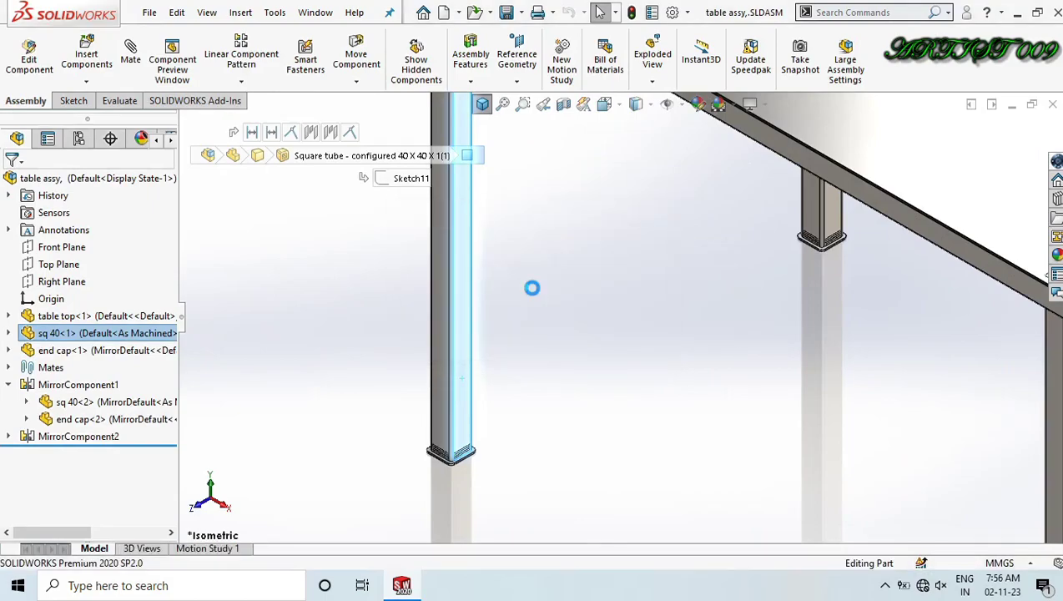
# Start a sketch on the leg's outer flat face near its lower end, viewed normal to the face.
pyautogui.scroll(-5, 629, 458)
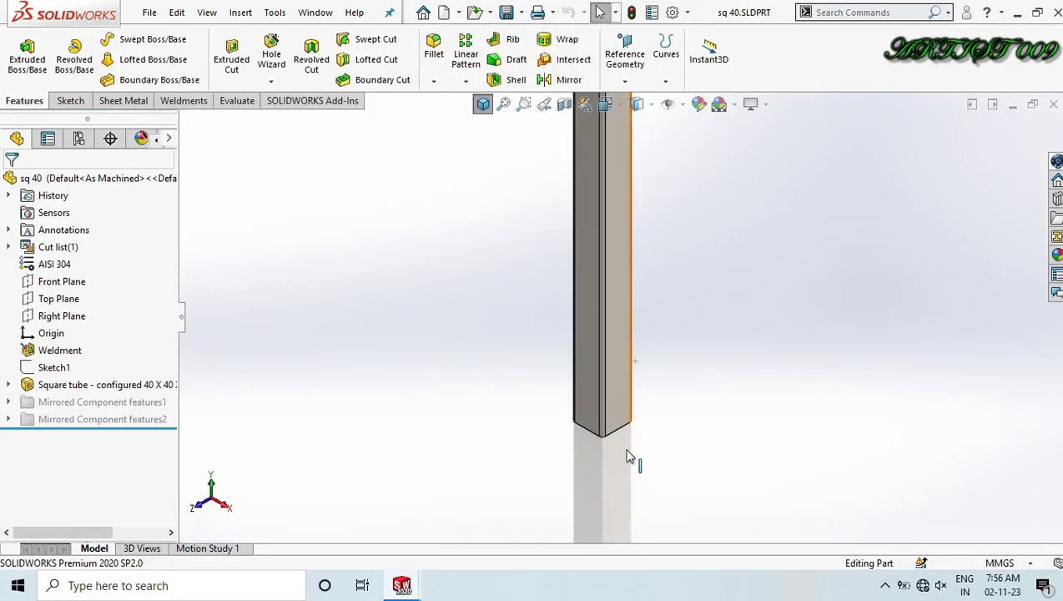
pyautogui.click(613, 397)
pyautogui.click(681, 346)
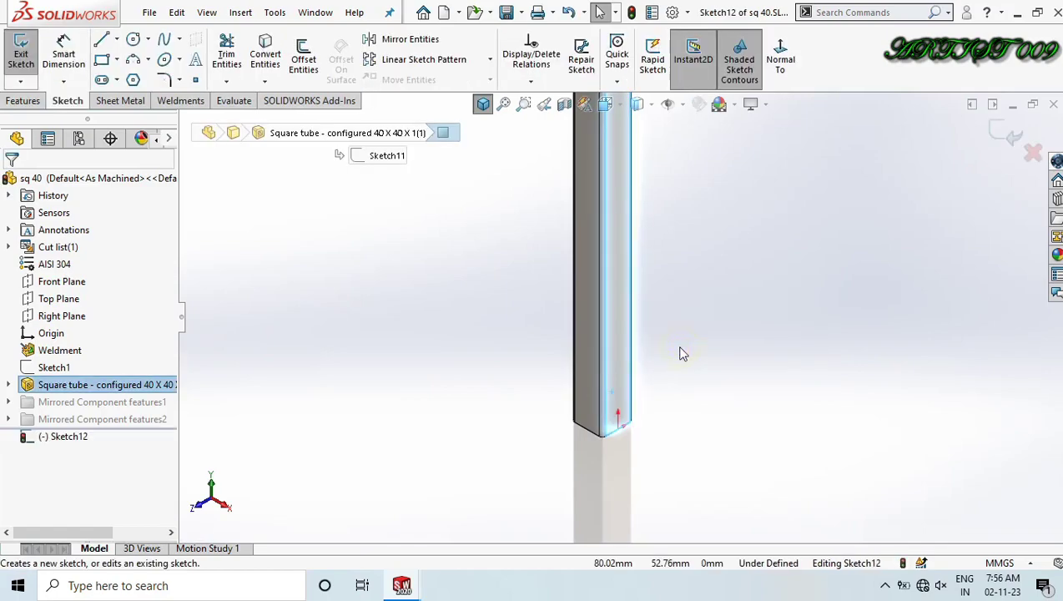
pyautogui.click(781, 67)
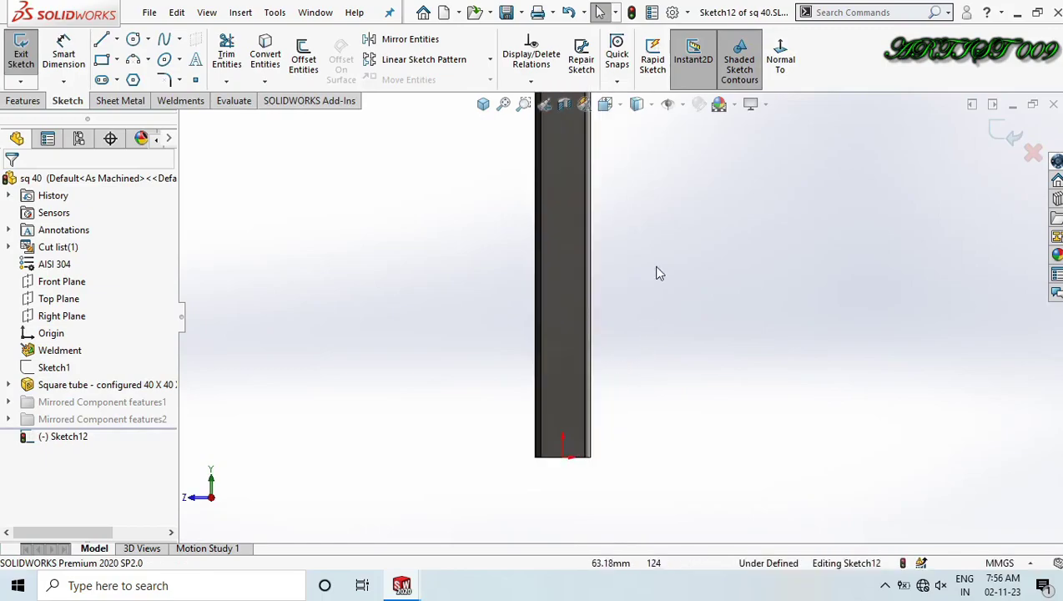
# Sketch a corner rectangle about 13.33 mm wide and 6.27 mm high on the leg face, above its lower end.
pyautogui.moveTo(673, 217); pyautogui.dragTo(692, 299, button='right')
pyautogui.scroll(-2, 603, 425)
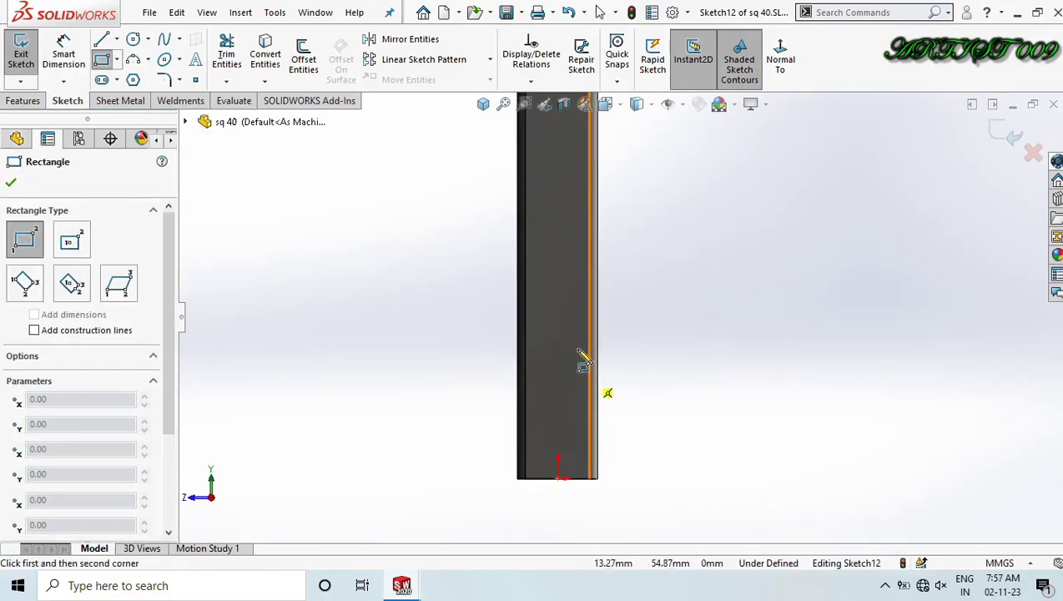
pyautogui.click(550, 273)
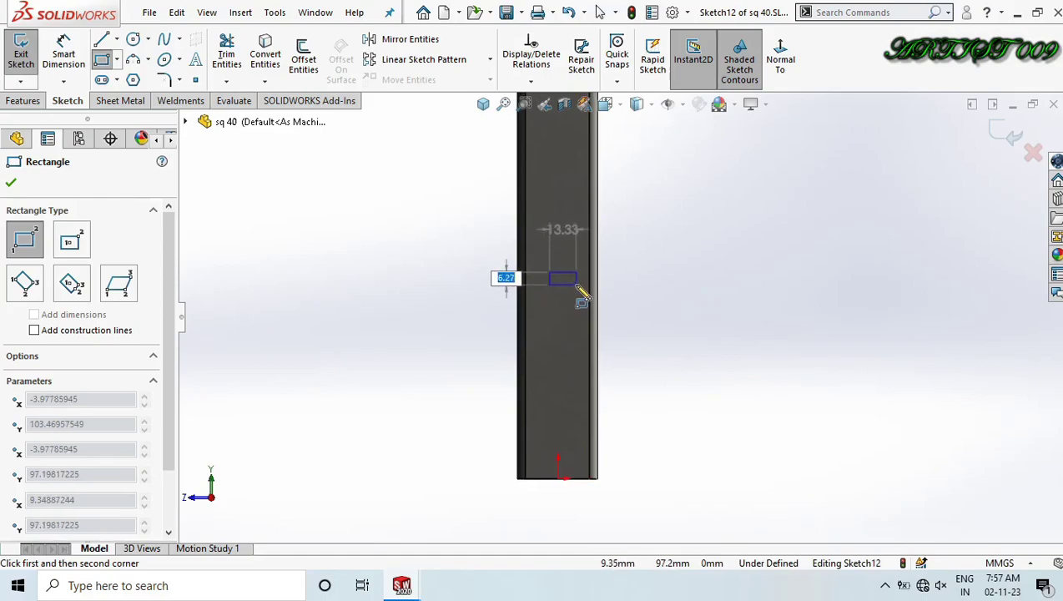
pyautogui.click(579, 287)
# Dimension the rectangle's height on the leg face and set it to 0.8 mm.
pyautogui.scroll(-3, 582, 288)
pyautogui.moveTo(754, 349); pyautogui.dragTo(729, 225, button='right')
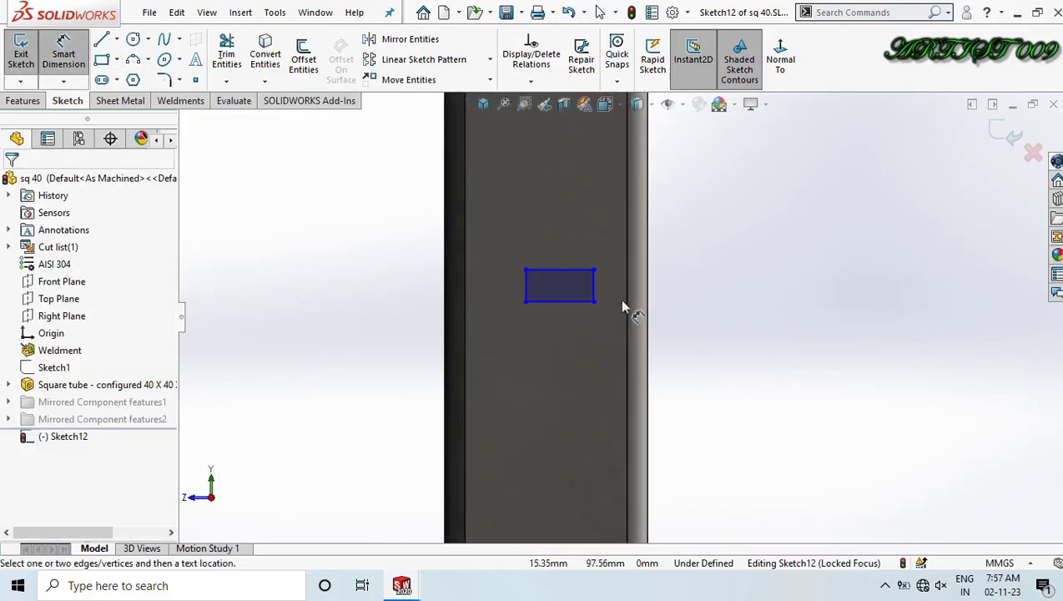
pyautogui.click(596, 285)
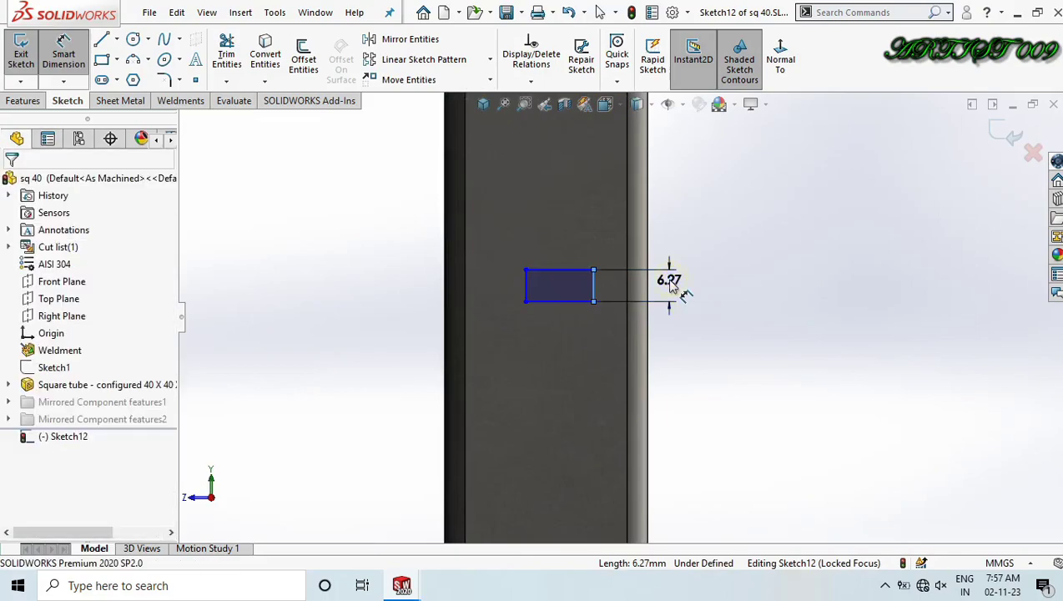
pyautogui.click(670, 282)
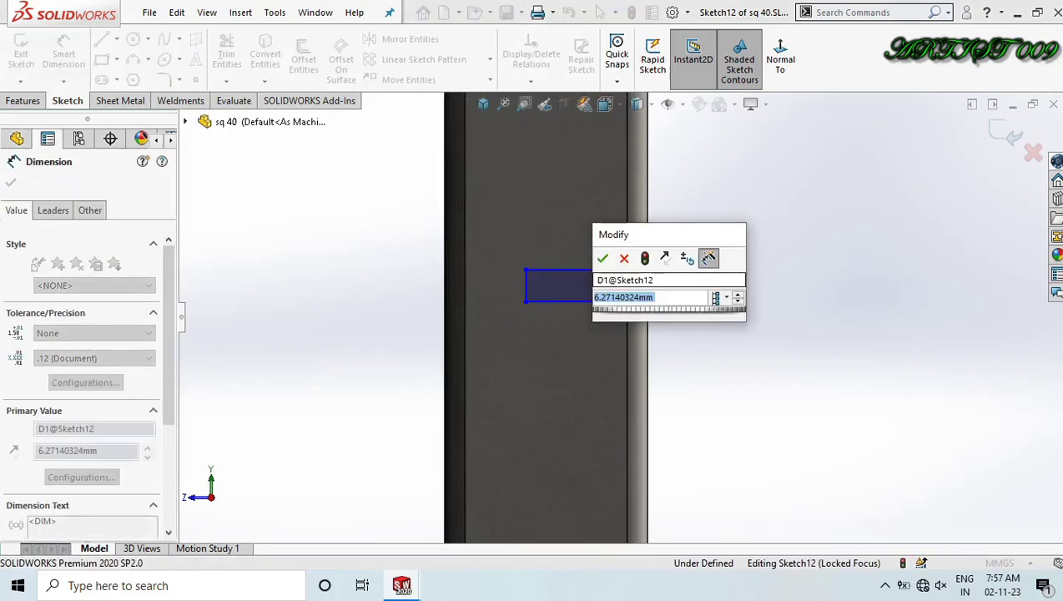
pyautogui.write('.0')
pyautogui.press('BackSpace')
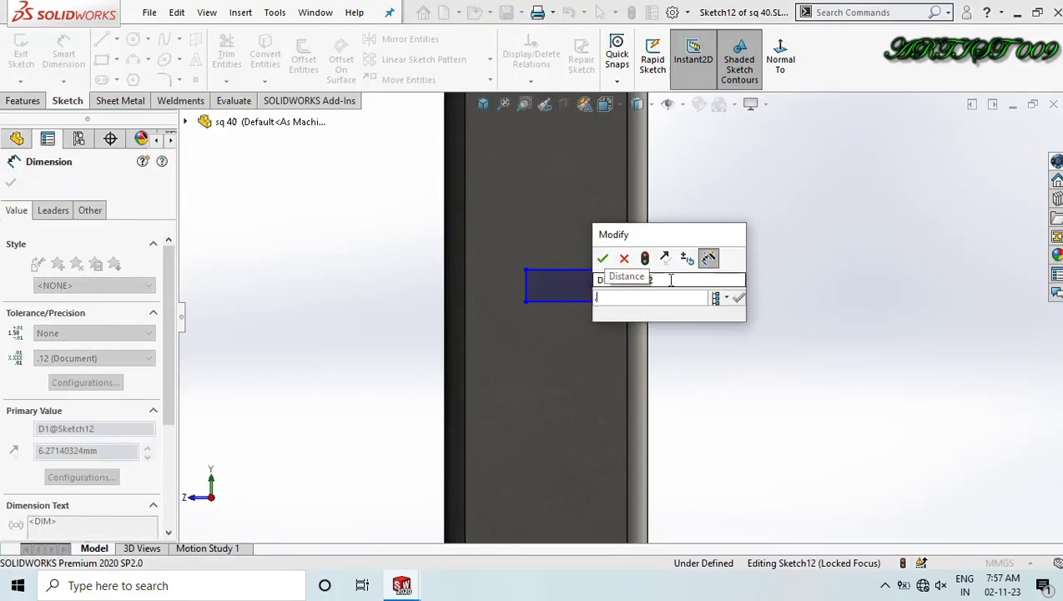
pyautogui.write('.8')
pyautogui.press('Return')
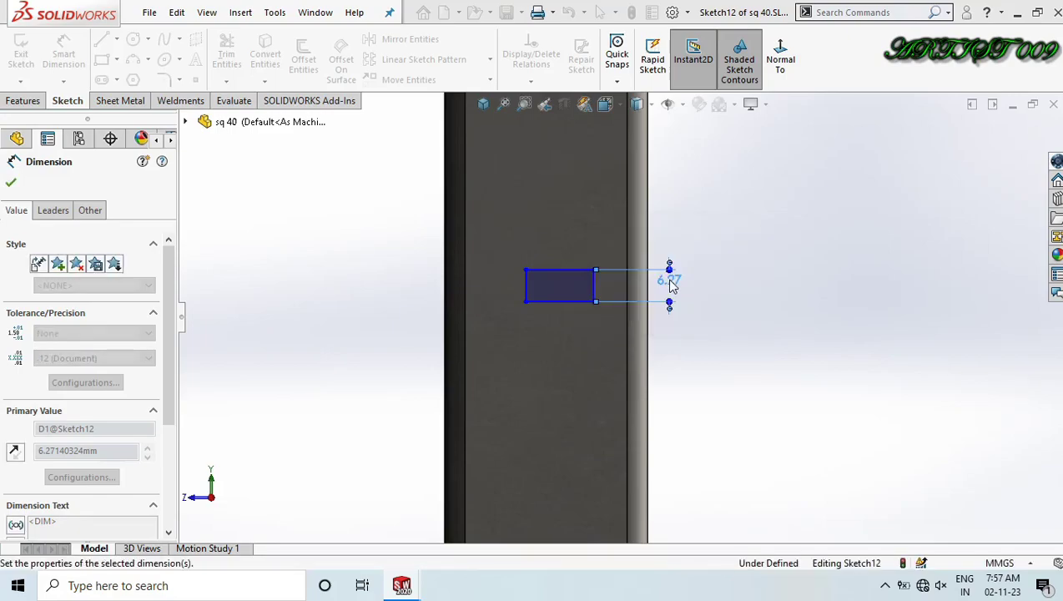
# Dimension the slot rectangle's width and set it to 10 mm.
pyautogui.scroll(-3, 565, 295)
pyautogui.click(572, 334)
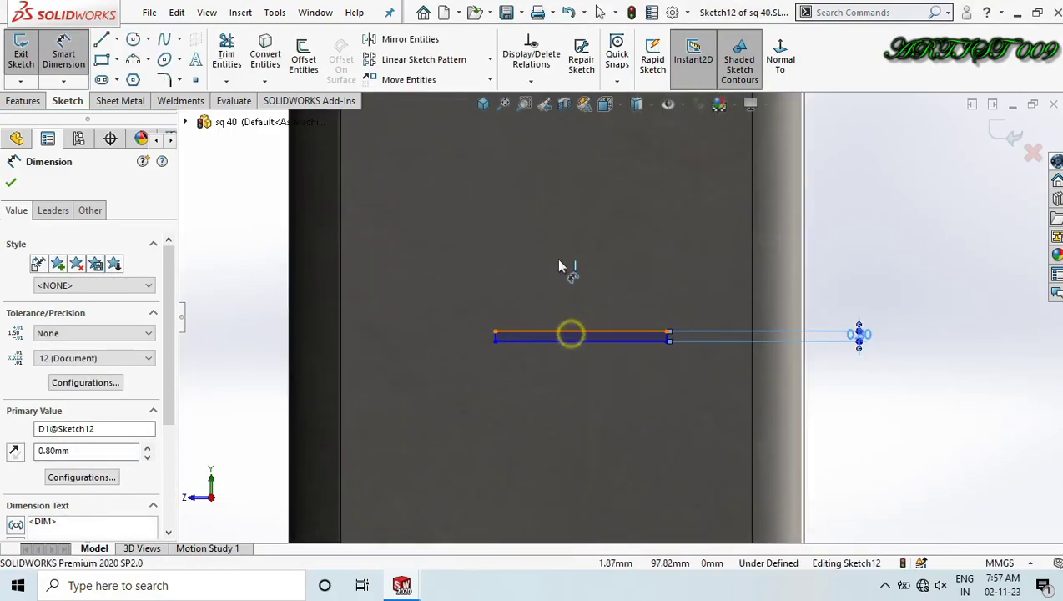
pyautogui.click(558, 257)
pyautogui.write('10')
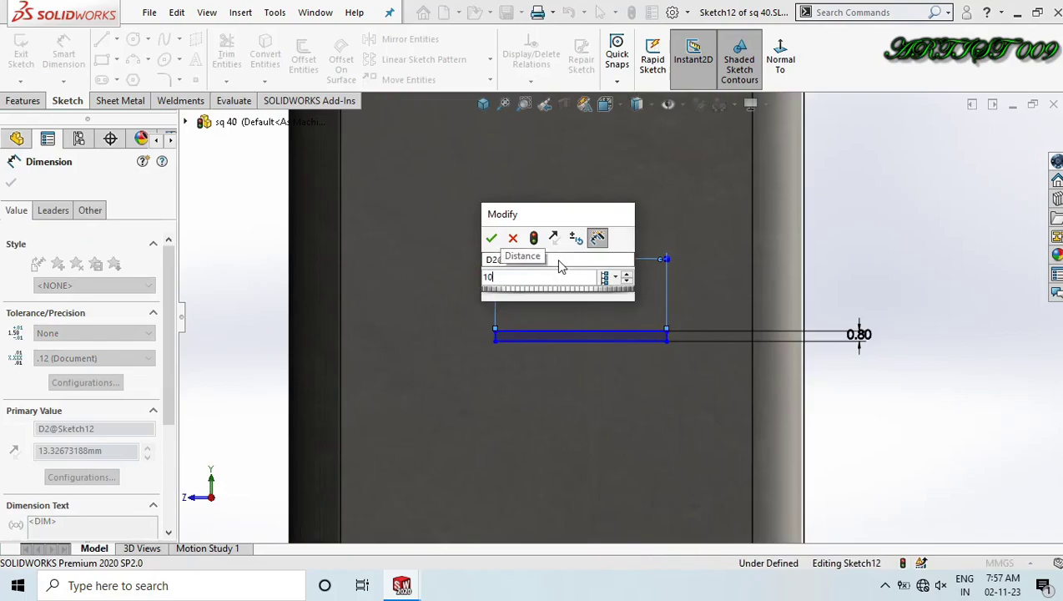
pyautogui.press('Return')
pyautogui.scroll(3, 606, 313)
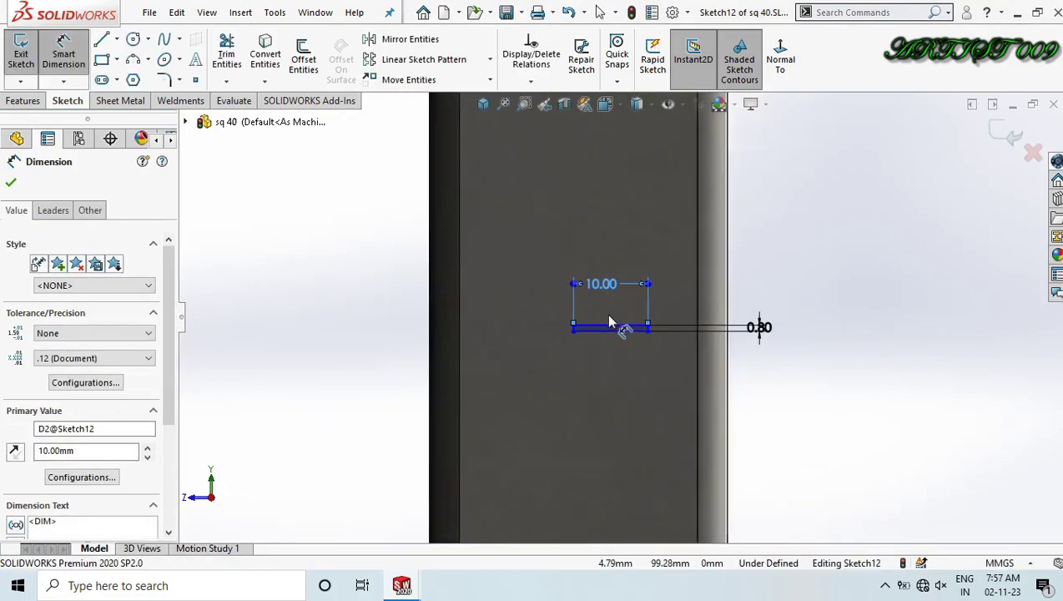
# Draw a construction line from the midpoint of the slot's upper edge to the middle of the leg's lower edge and make it vertical.
pyautogui.press('l')
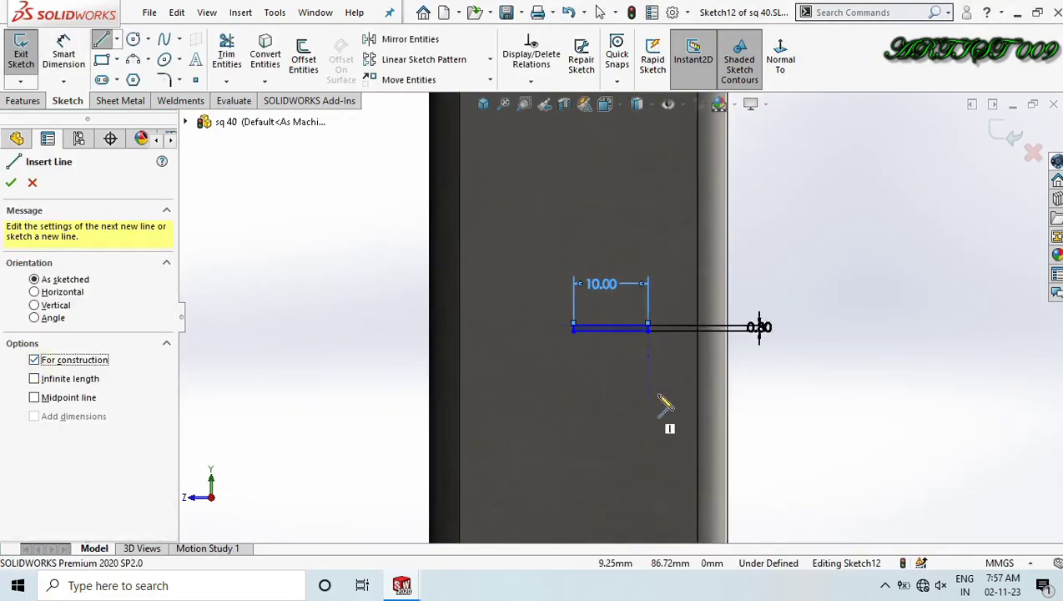
pyautogui.click(614, 326)
pyautogui.scroll(7, 603, 364)
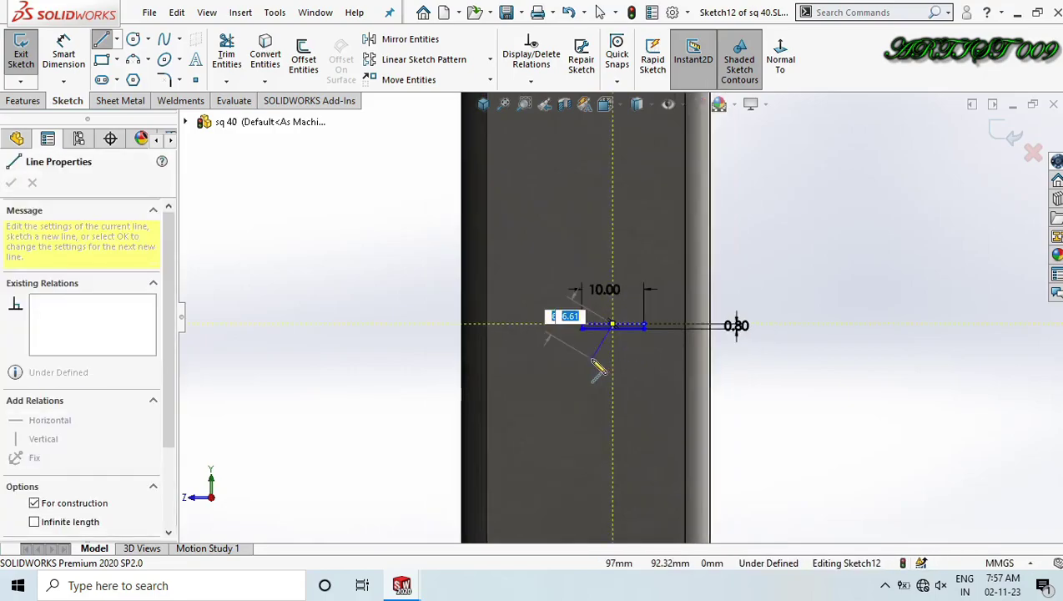
pyautogui.scroll(-3, 631, 430)
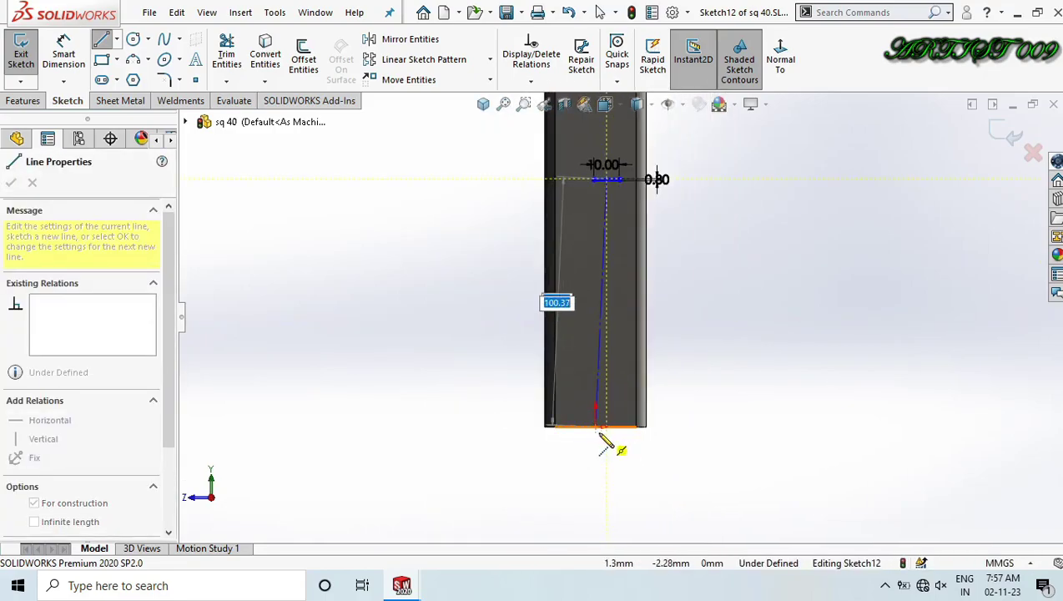
pyautogui.doubleClick(596, 427)
pyautogui.press('Escape')
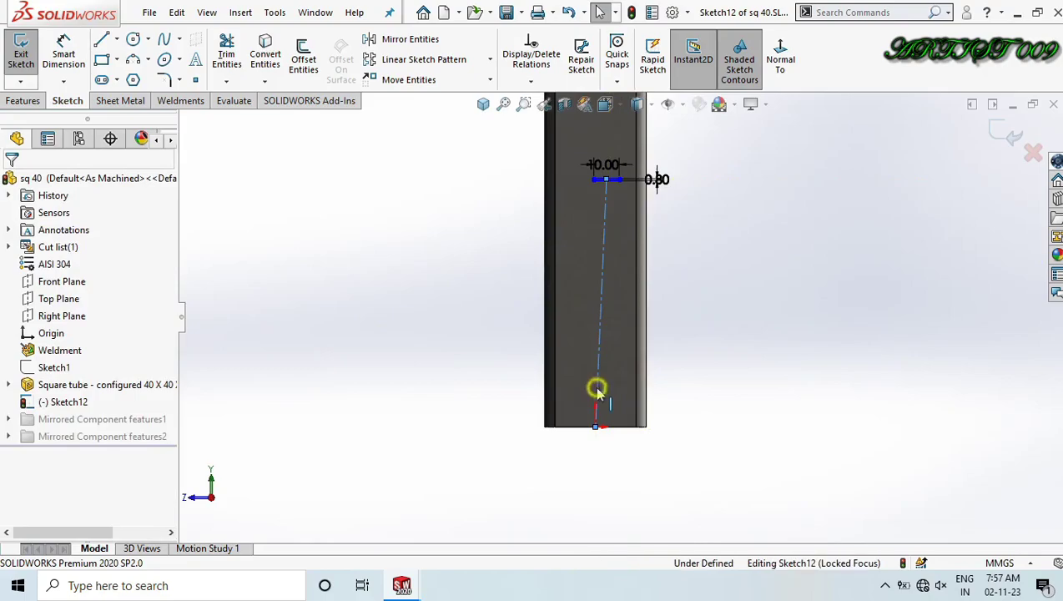
pyautogui.click(599, 389)
pyautogui.click(666, 317)
pyautogui.click(693, 268)
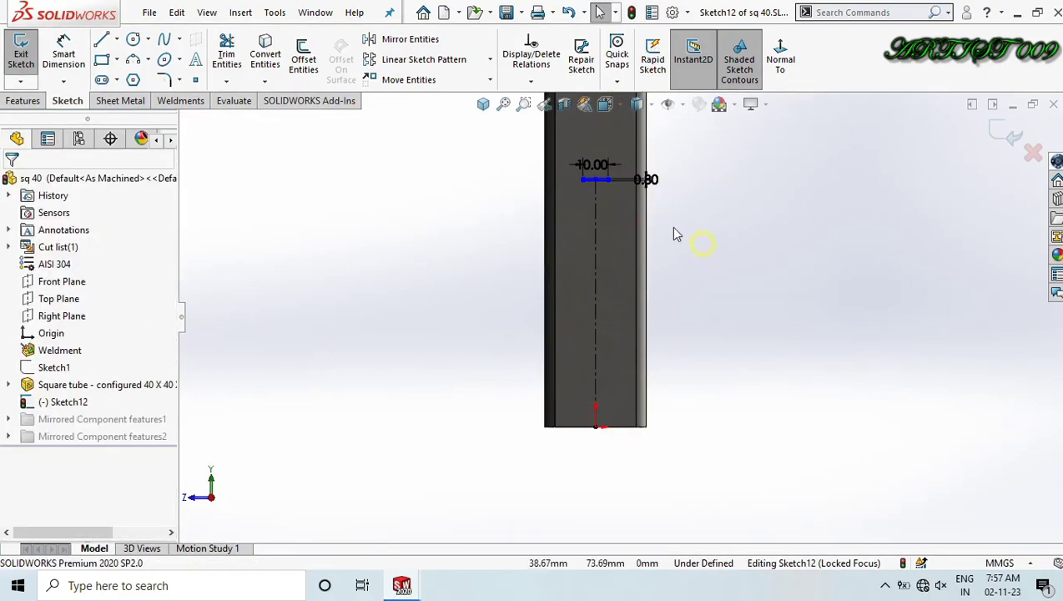
# Dimension the slot's upper edge from the leg's lower end and set the distance to 175 mm.
pyautogui.scroll(-4, 593, 200)
pyautogui.moveTo(740, 338); pyautogui.dragTo(723, 238, button='right')
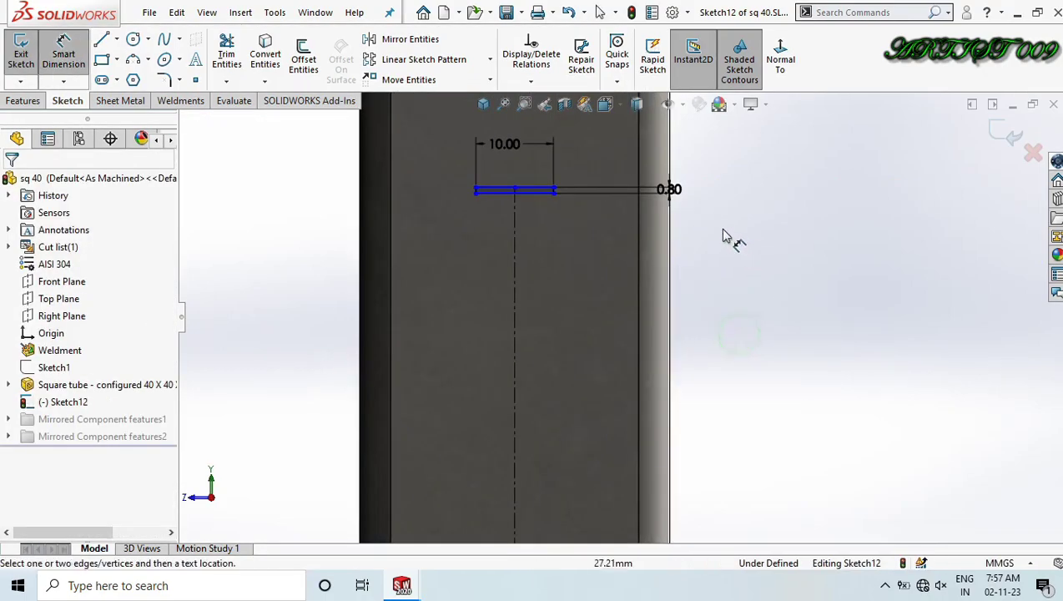
pyautogui.scroll(3, 576, 347)
pyautogui.scroll(-5, 626, 233)
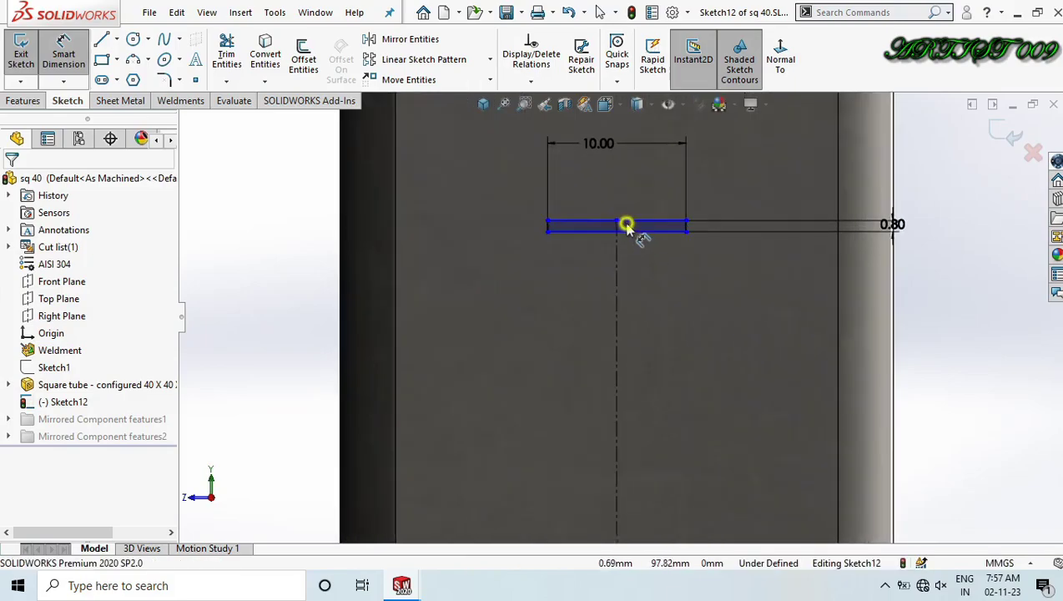
pyautogui.click(624, 226)
pyautogui.scroll(4, 635, 338)
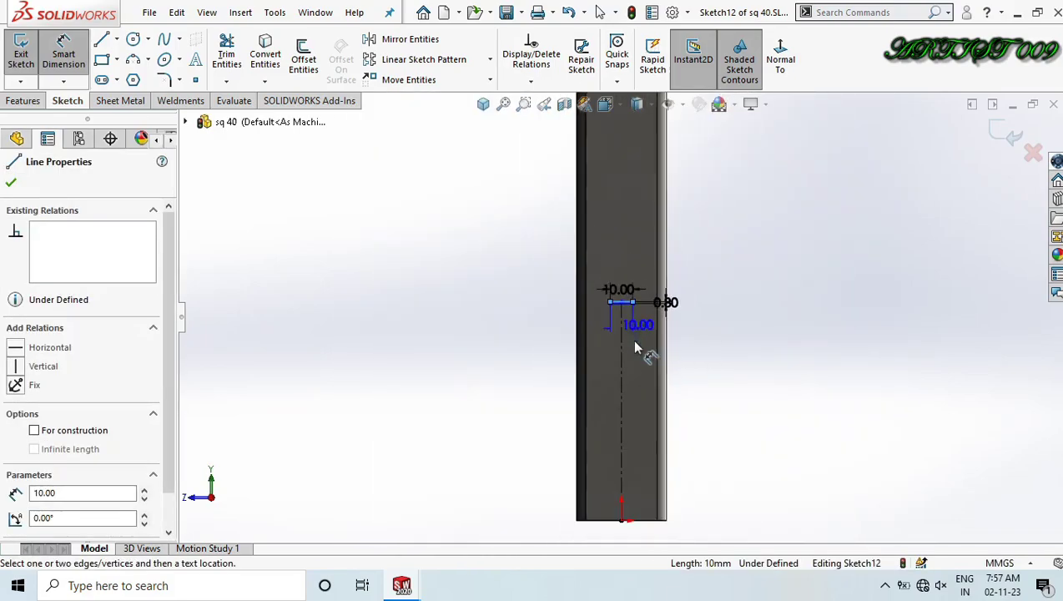
pyautogui.click(629, 523)
pyautogui.click(748, 434)
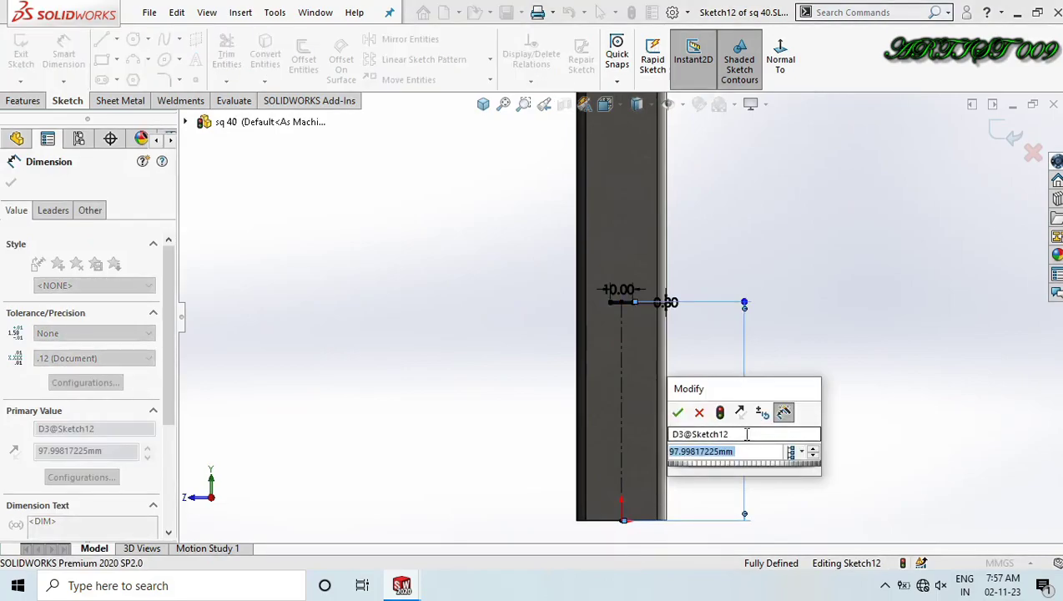
pyautogui.write('175')
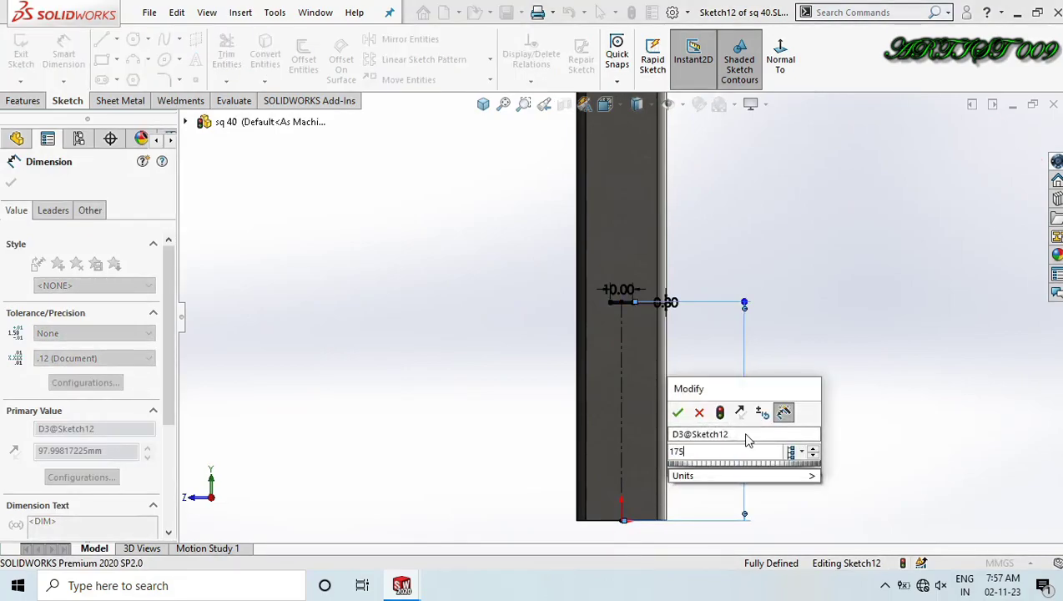
# Set the slot's height above the tube's lower end to 175 mm and finish the dimension.
pyautogui.press('Return')
pyautogui.click(794, 411)
pyautogui.scroll(2, 741, 359)
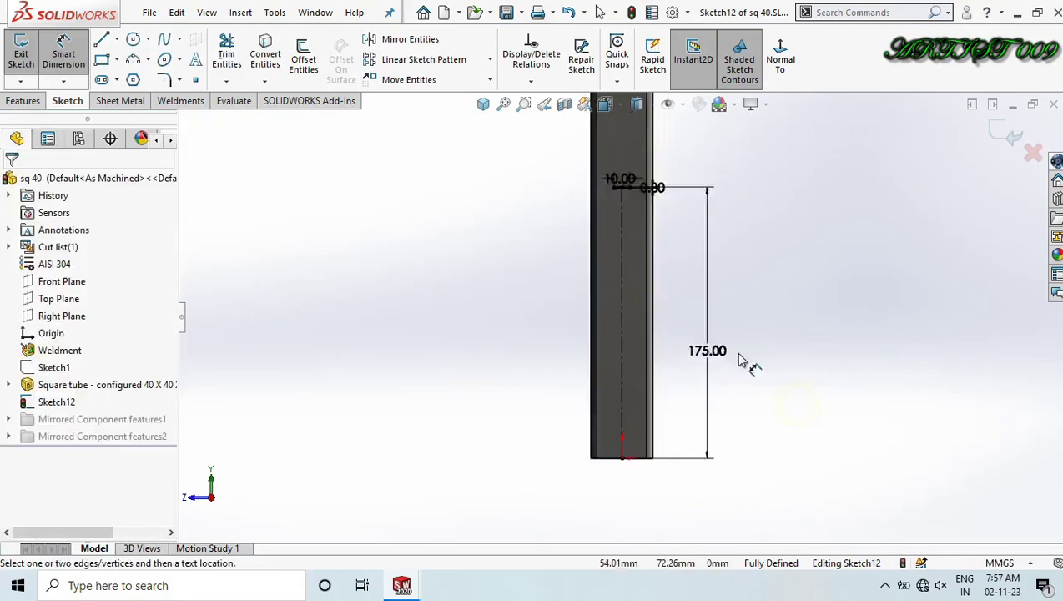
# Pattern the thin slot rectangle downward along Y with 2 instances at 25 mm spacing, dimensioning the Y spacing and keeping 1 instance along X.
pyautogui.scroll(-5, 663, 240)
pyautogui.scroll(-3, 585, 283)
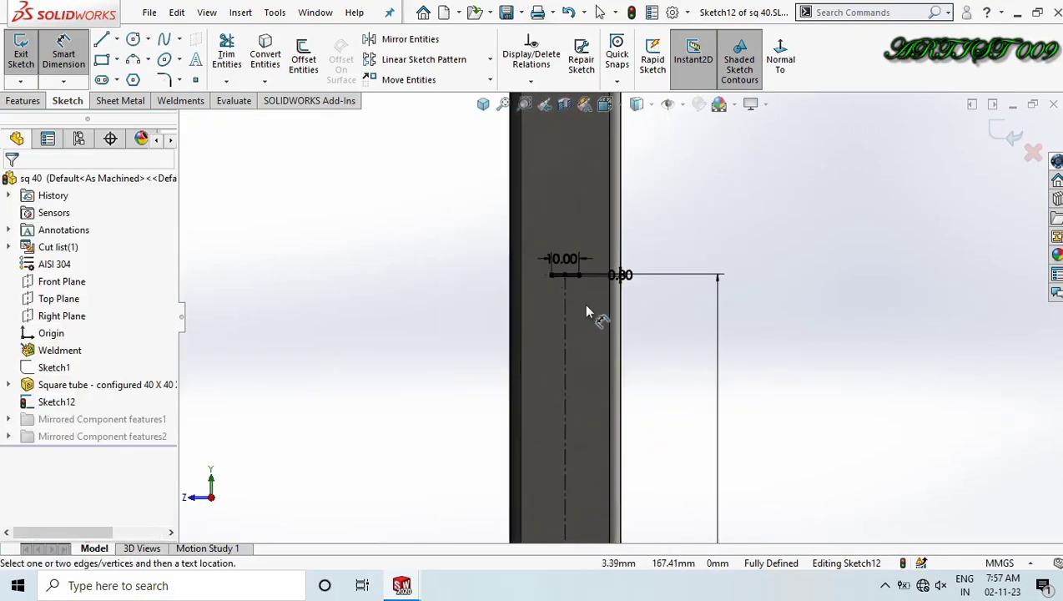
pyautogui.scroll(2, 586, 276)
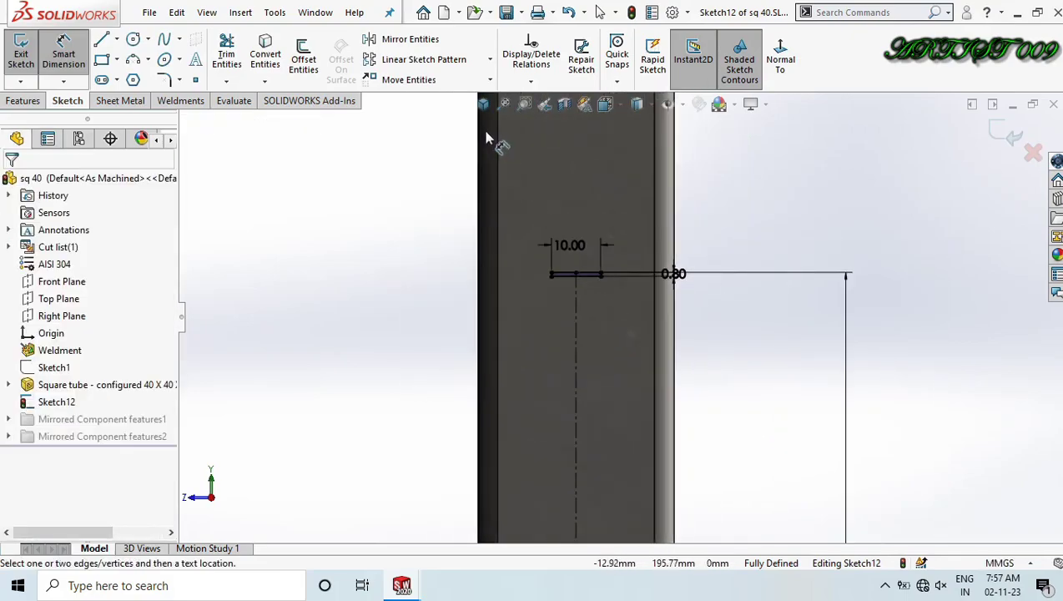
pyautogui.click(425, 60)
pyautogui.scroll(-5, 616, 303)
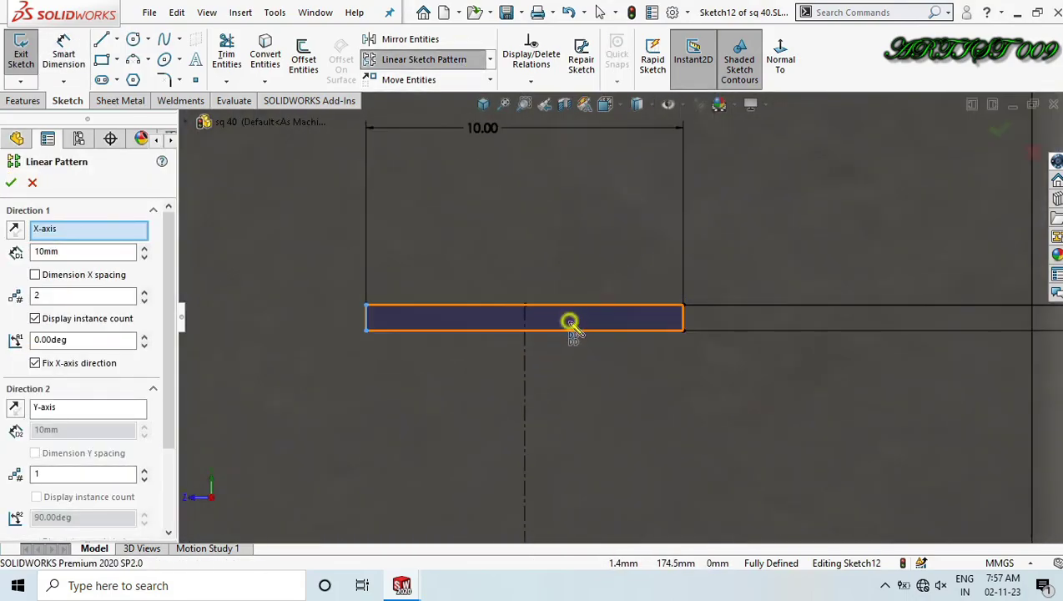
pyautogui.click(571, 324)
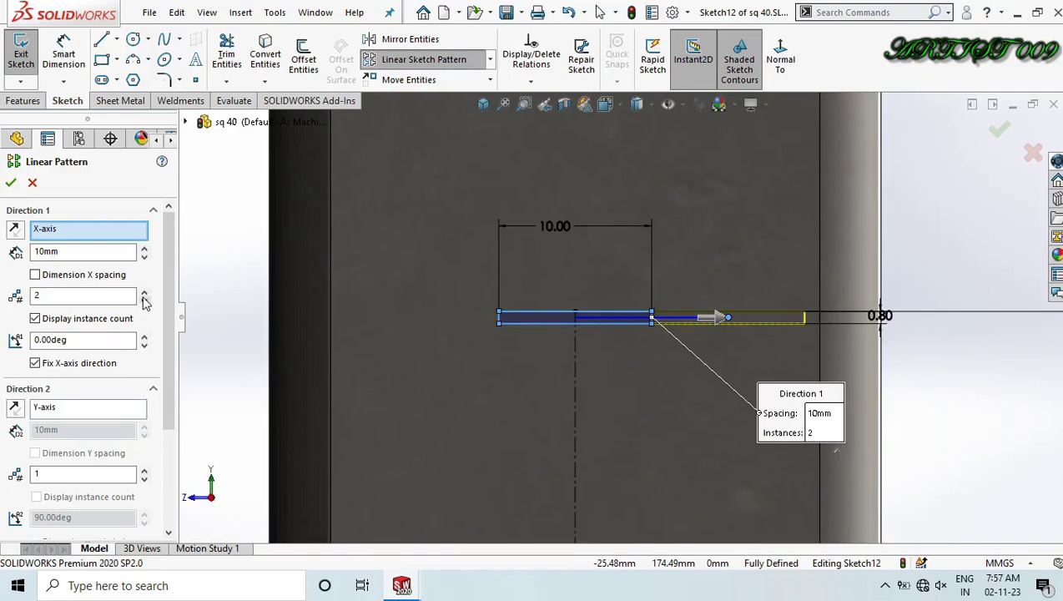
pyautogui.click(145, 301)
pyautogui.click(146, 470)
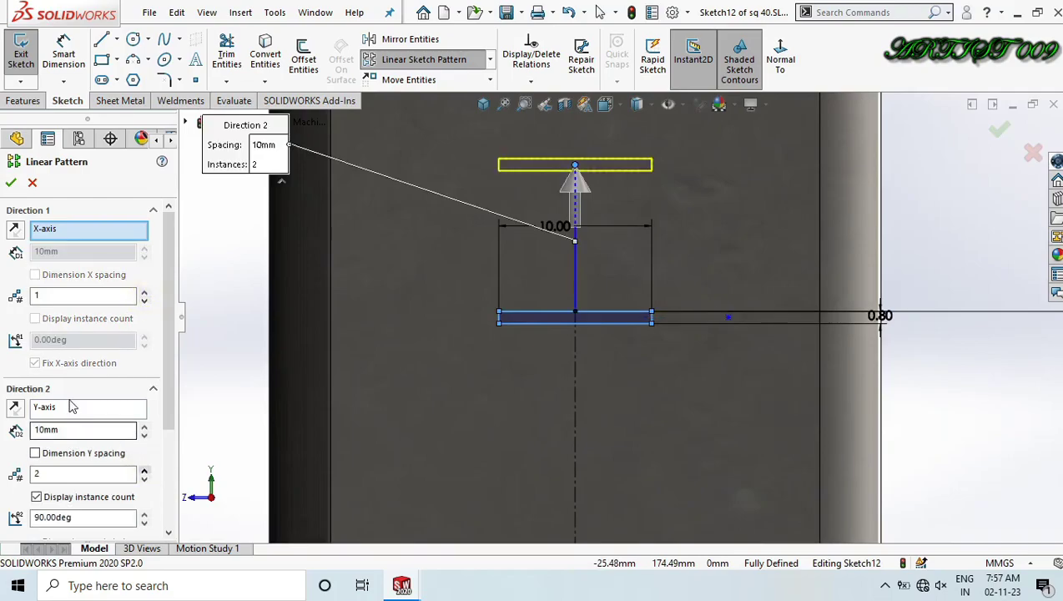
pyautogui.click(14, 408)
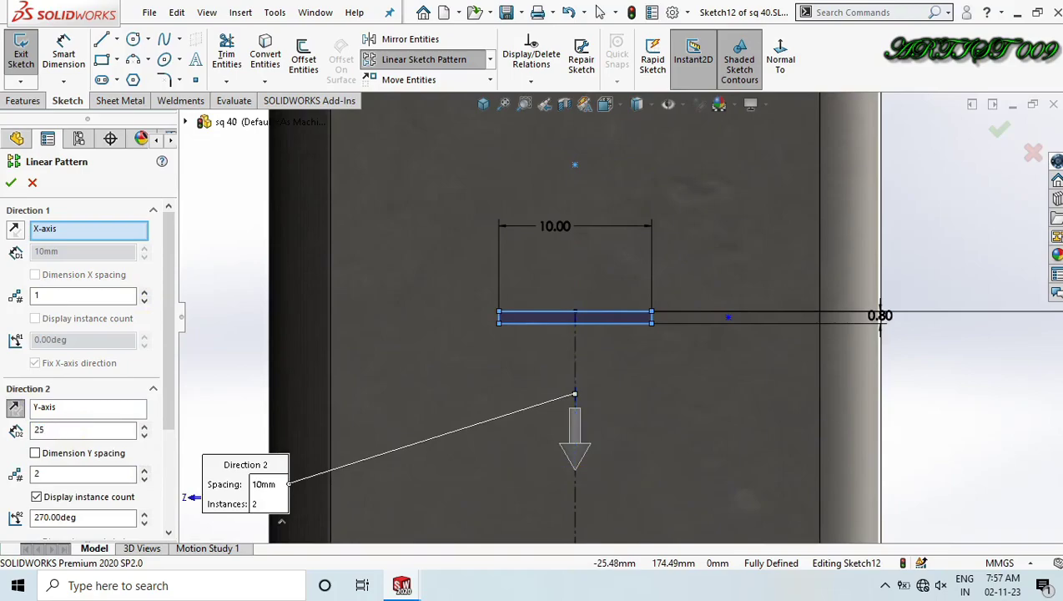
pyautogui.press('Return')
pyautogui.scroll(5, 290, 401)
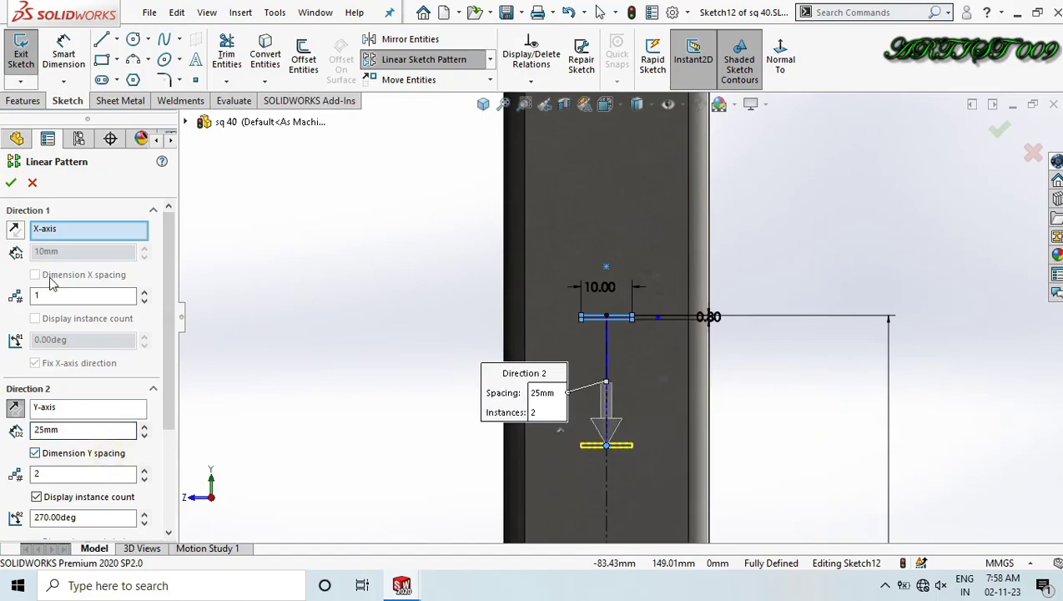
pyautogui.click(11, 182)
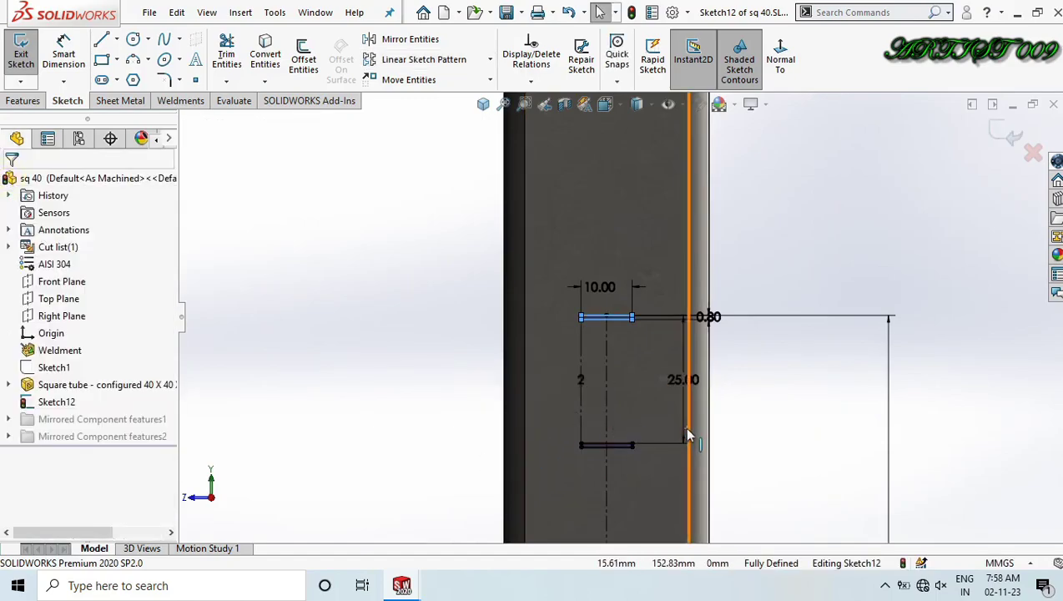
# Cut both slot rectangles into the tube with an Extruded Cut using Up To Next, and save the part.
pyautogui.scroll(5, 776, 363)
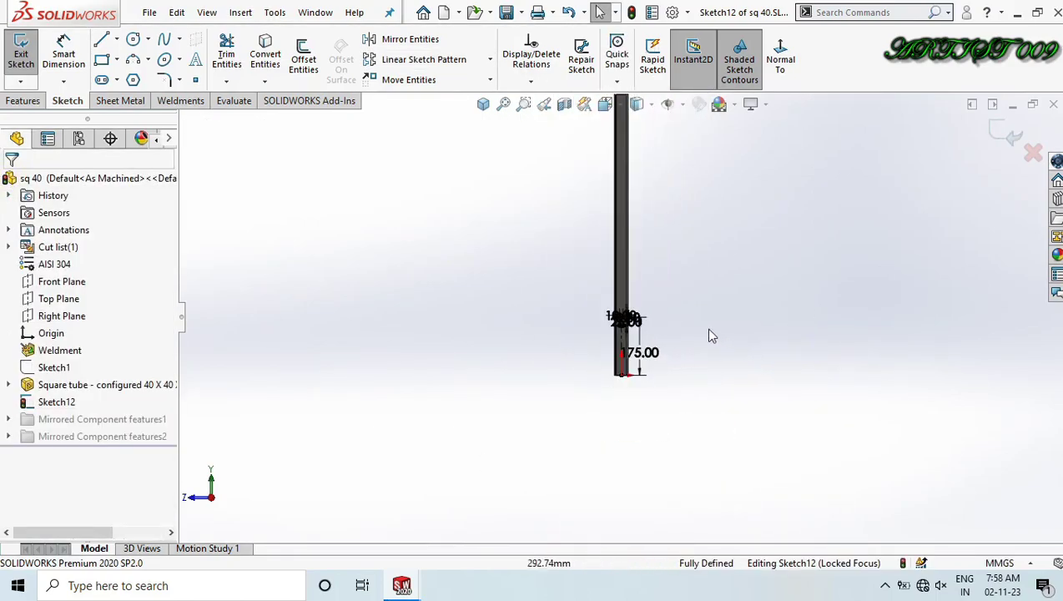
pyautogui.moveTo(659, 324)
pyautogui.mouseDown(button='middle')
pyautogui.moveTo(689, 351)
pyautogui.moveTo(656, 329)
pyautogui.mouseUp(button='middle')
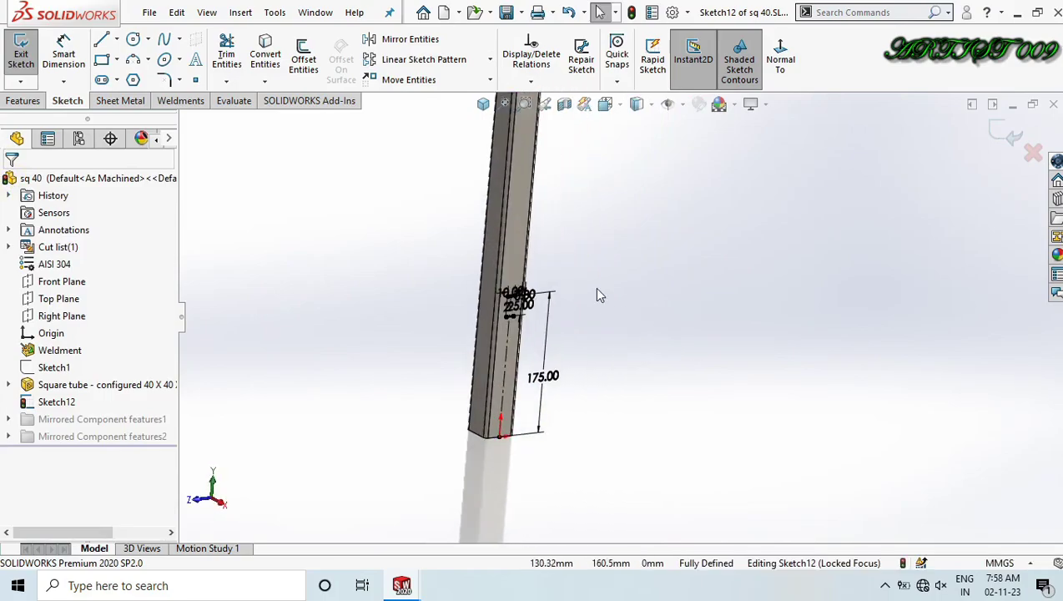
pyautogui.scroll(-1, 634, 314)
pyautogui.moveTo(641, 324); pyautogui.dragTo(721, 279, button='right')
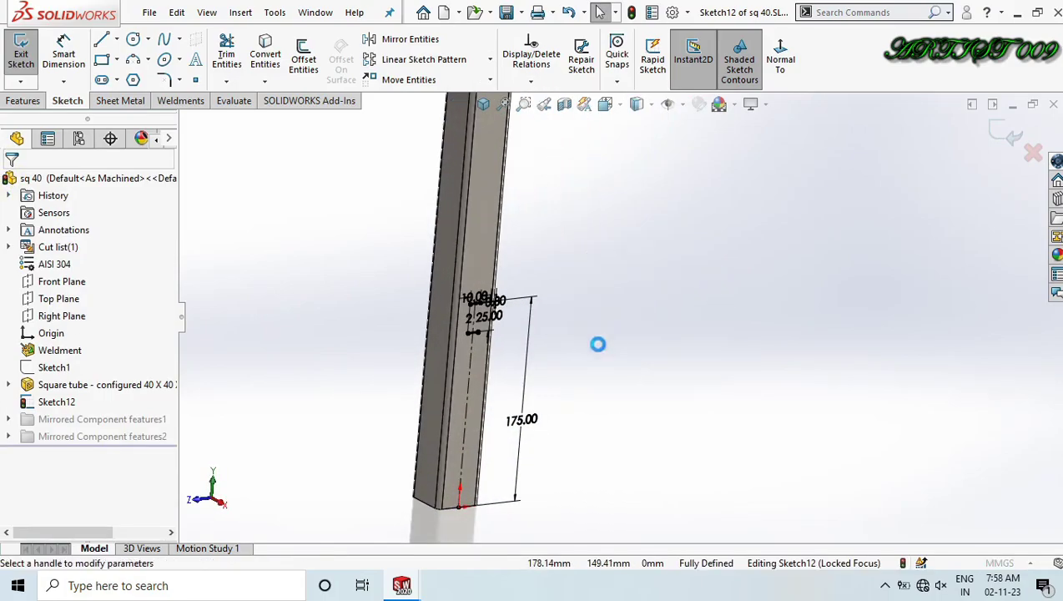
pyautogui.click(74, 276)
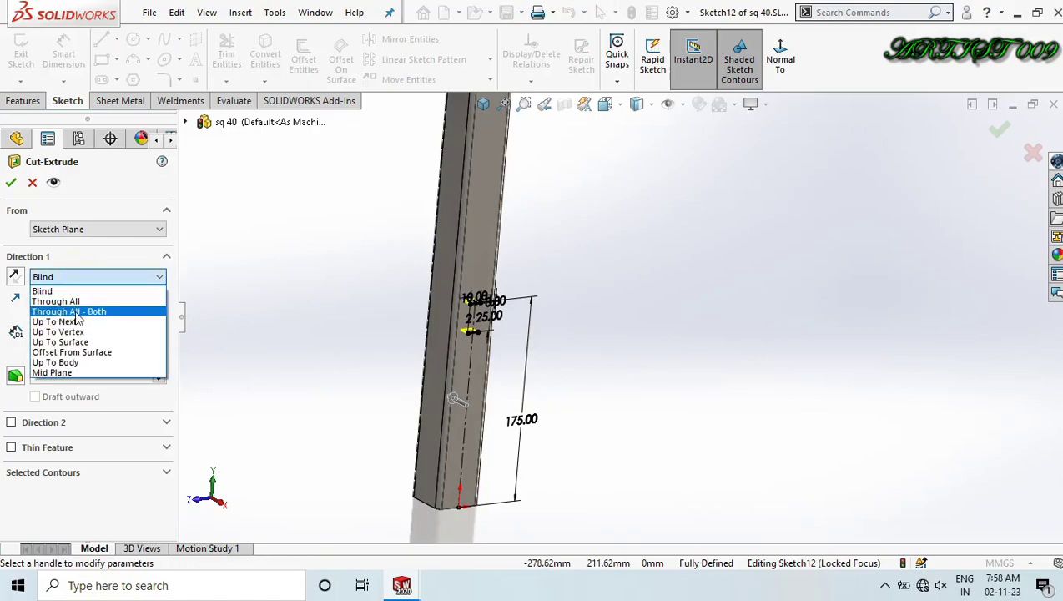
pyautogui.click(73, 322)
pyautogui.click(12, 184)
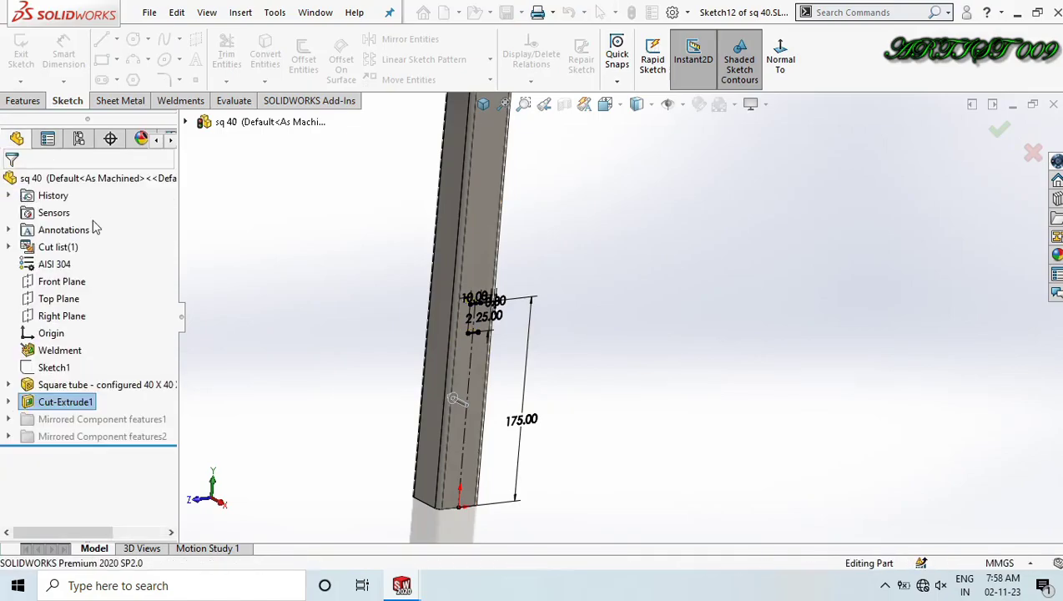
pyautogui.hotkey('ctrl', '7')
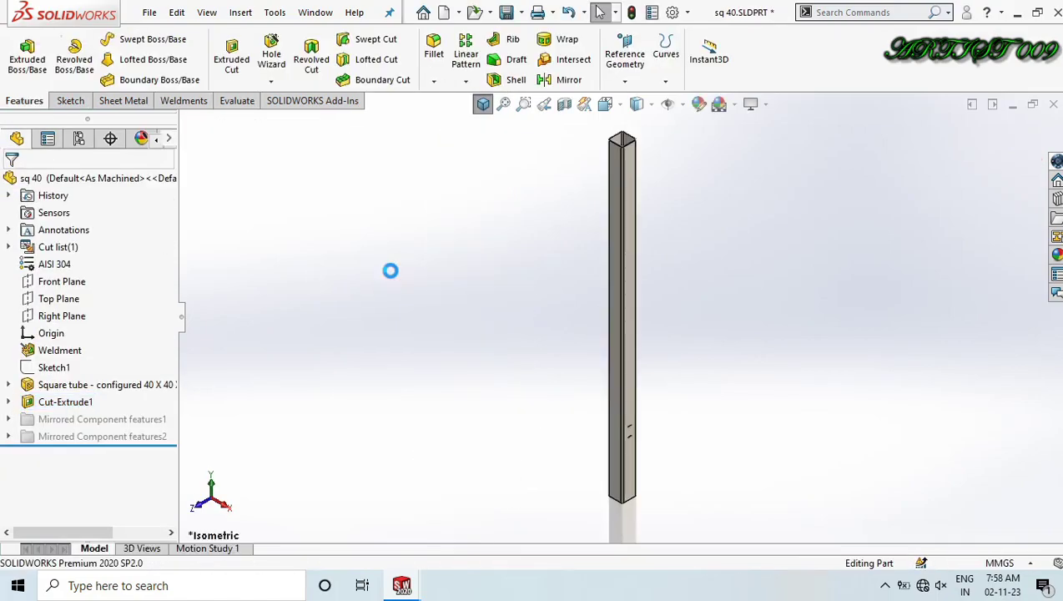
pyautogui.hotkey('ctrl', 's')
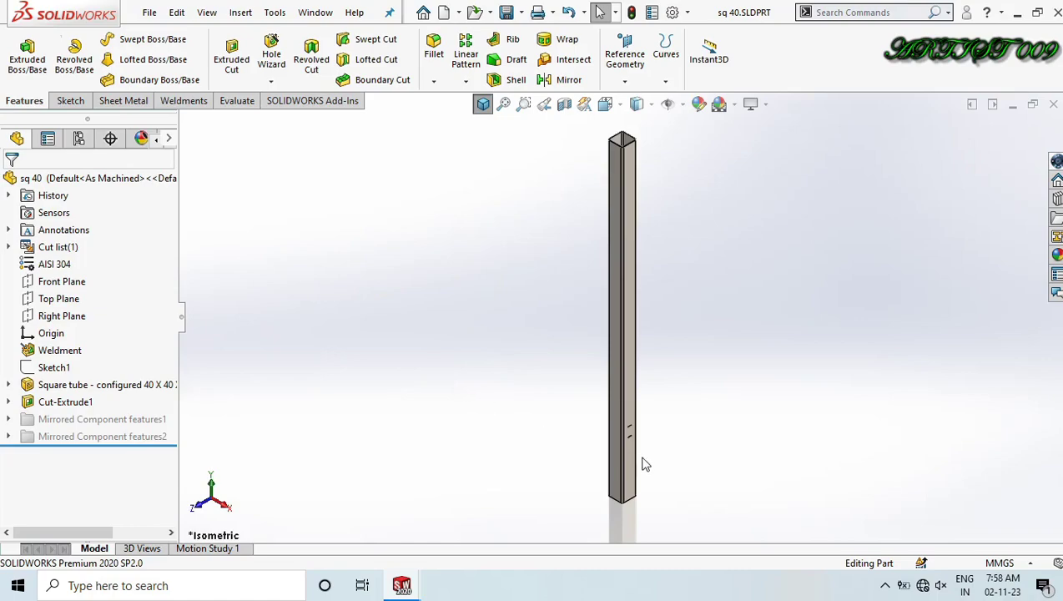
# Start a new sketch on the tube face adjacent to the slotted face, viewed straight on.
pyautogui.moveTo(668, 452); pyautogui.dragTo(672, 537, button='middle')
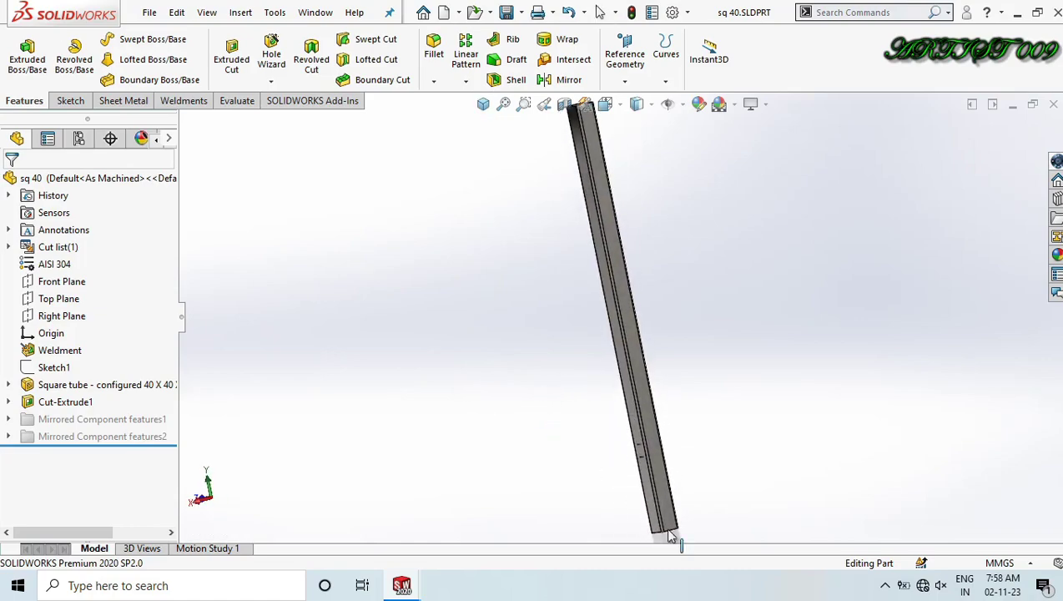
pyautogui.scroll(4, 672, 432)
pyautogui.scroll(-4, 672, 401)
pyautogui.moveTo(629, 355); pyautogui.dragTo(576, 368, button='middle')
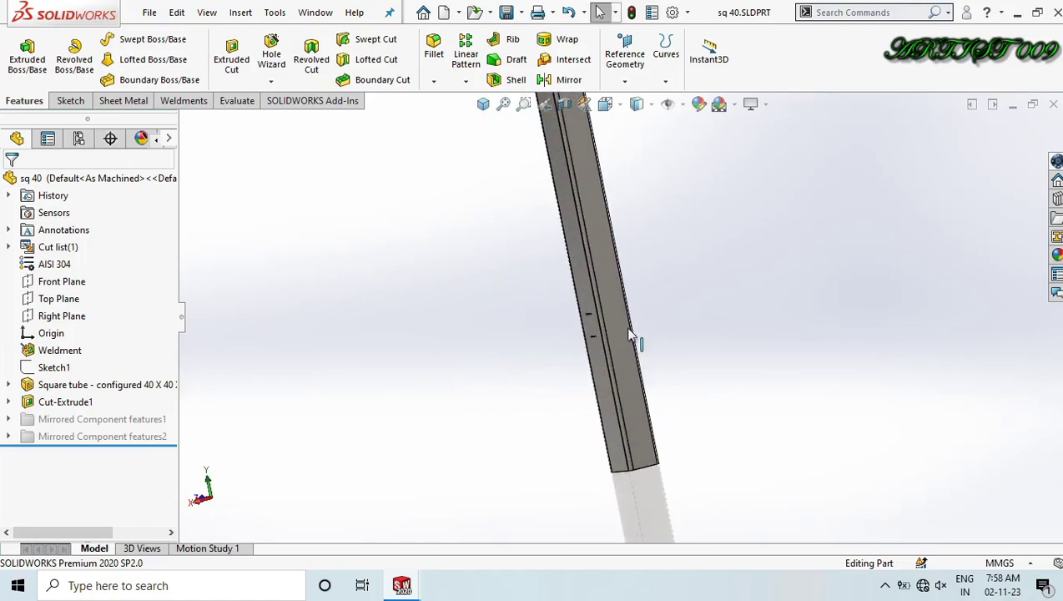
pyautogui.moveTo(632, 334)
pyautogui.mouseDown(button='middle')
pyautogui.moveTo(646, 397)
pyautogui.moveTo(636, 332)
pyautogui.mouseUp(button='middle')
pyautogui.scroll(-3, 630, 332)
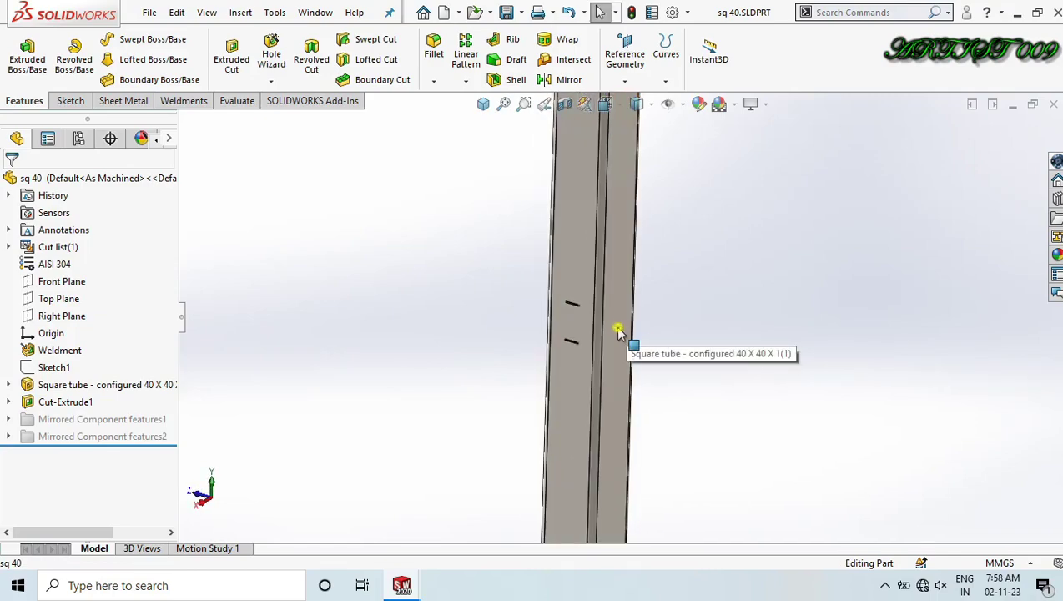
pyautogui.click(619, 331)
pyautogui.click(690, 283)
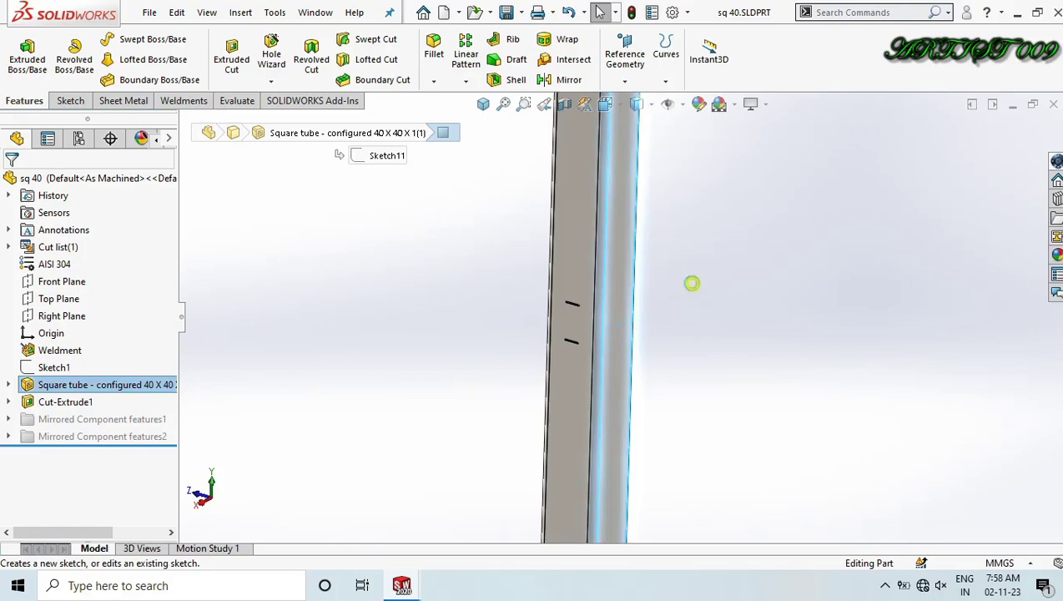
pyautogui.click(783, 74)
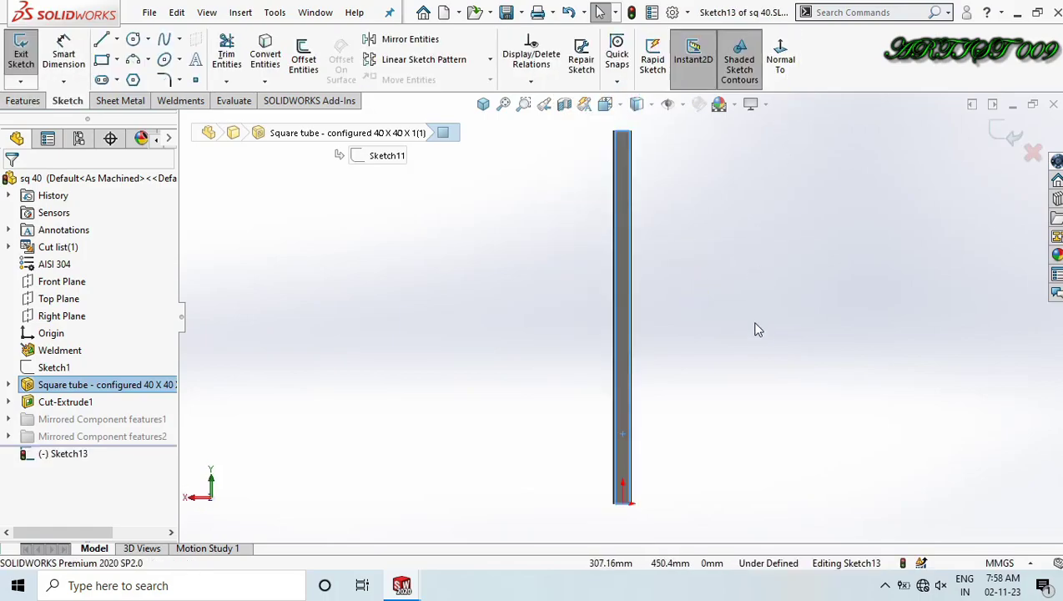
# Sketch a corner rectangle about 17 mm wide and 7 mm high on the lower part of the tube face.
pyautogui.click(662, 424)
pyautogui.scroll(-3, 659, 373)
pyautogui.moveTo(672, 305); pyautogui.dragTo(672, 374, button='right')
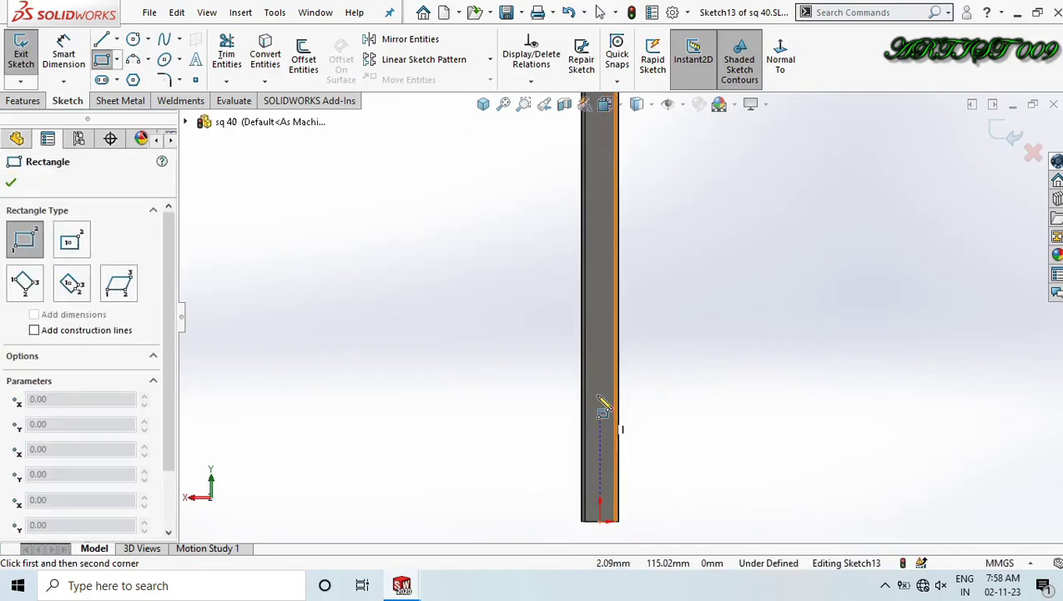
pyautogui.scroll(-2, 609, 359)
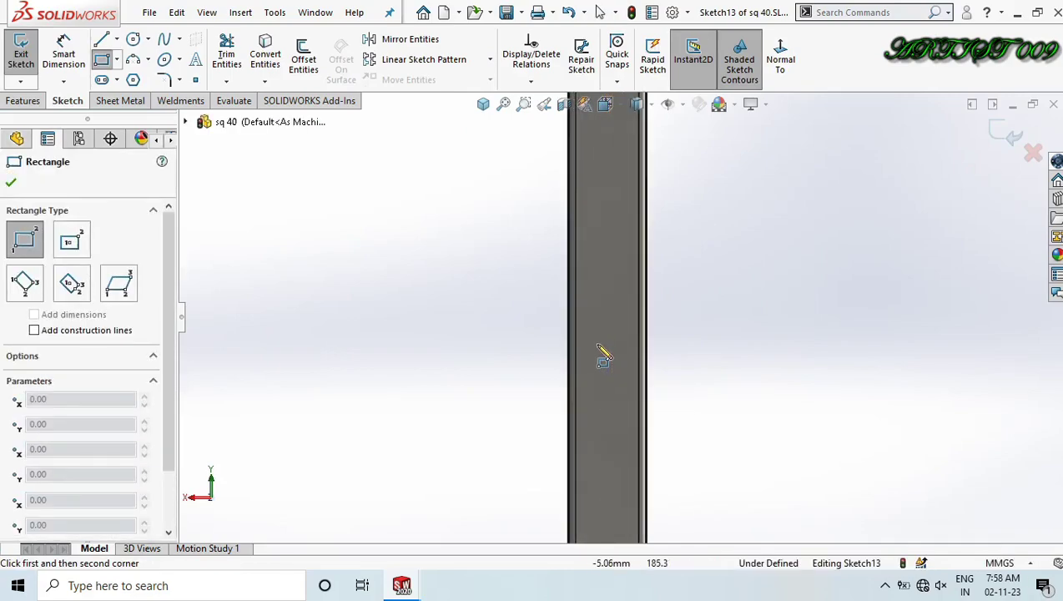
pyautogui.click(597, 345)
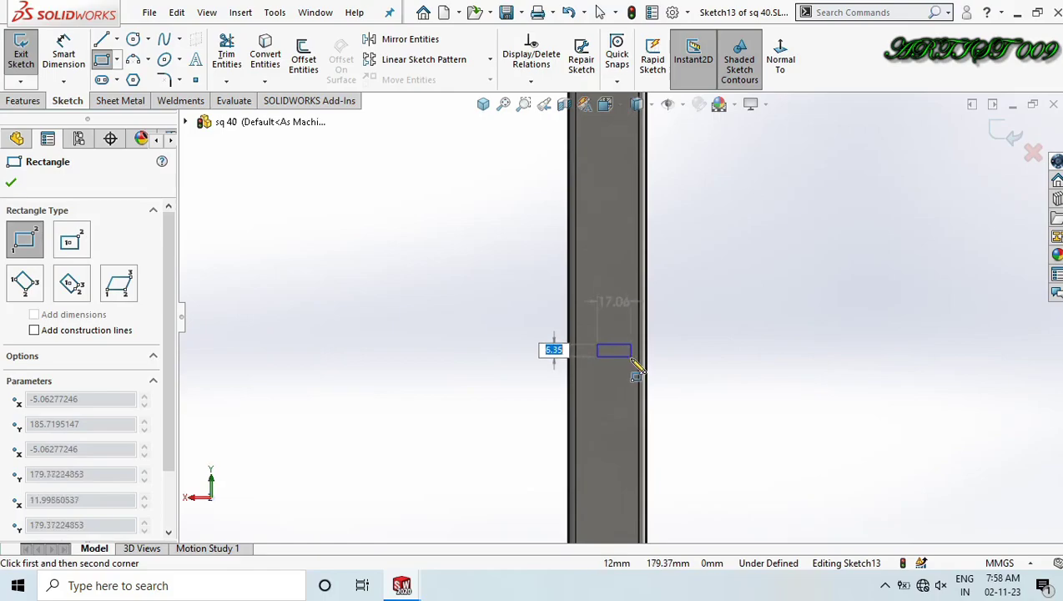
pyautogui.click(634, 360)
pyautogui.scroll(-1, 642, 368)
pyautogui.press('Escape')
# Dimension the new rectangle's width to 10 mm and show the tube in wireframe.
pyautogui.moveTo(752, 380); pyautogui.dragTo(747, 284, button='right')
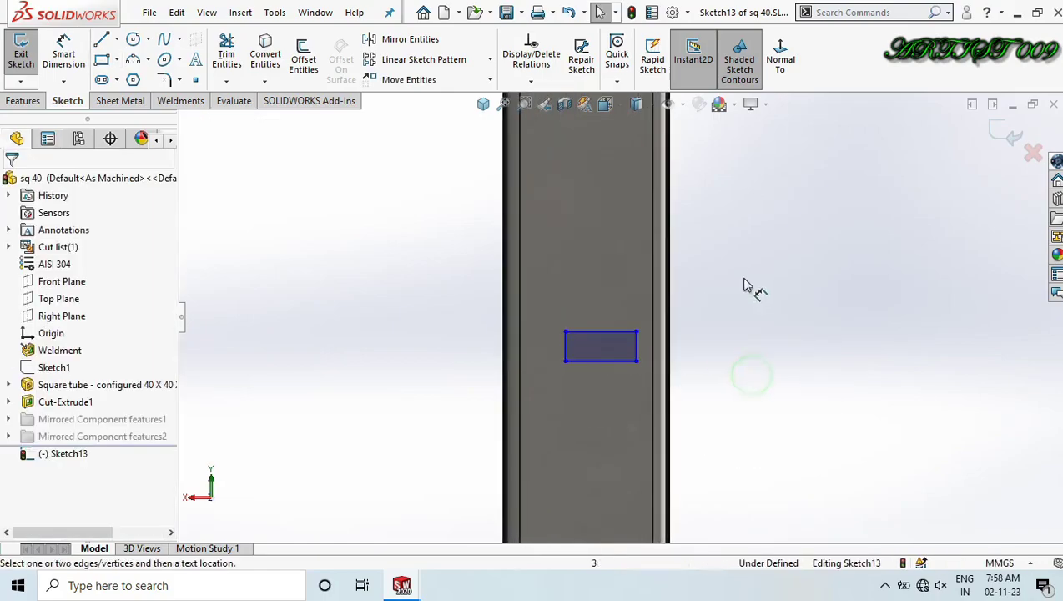
pyautogui.click(614, 332)
pyautogui.click(613, 298)
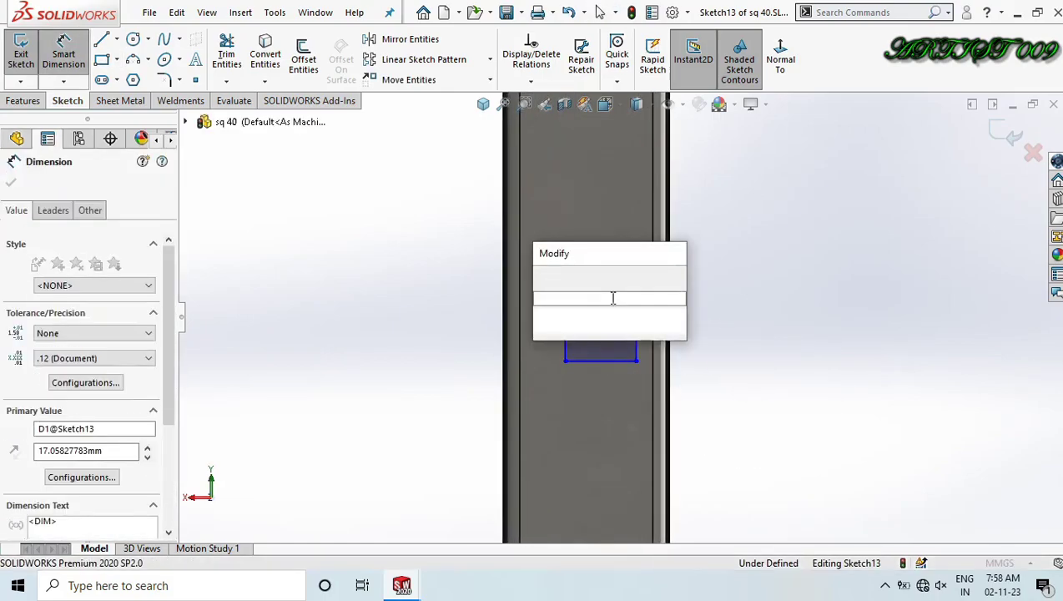
pyautogui.write('10')
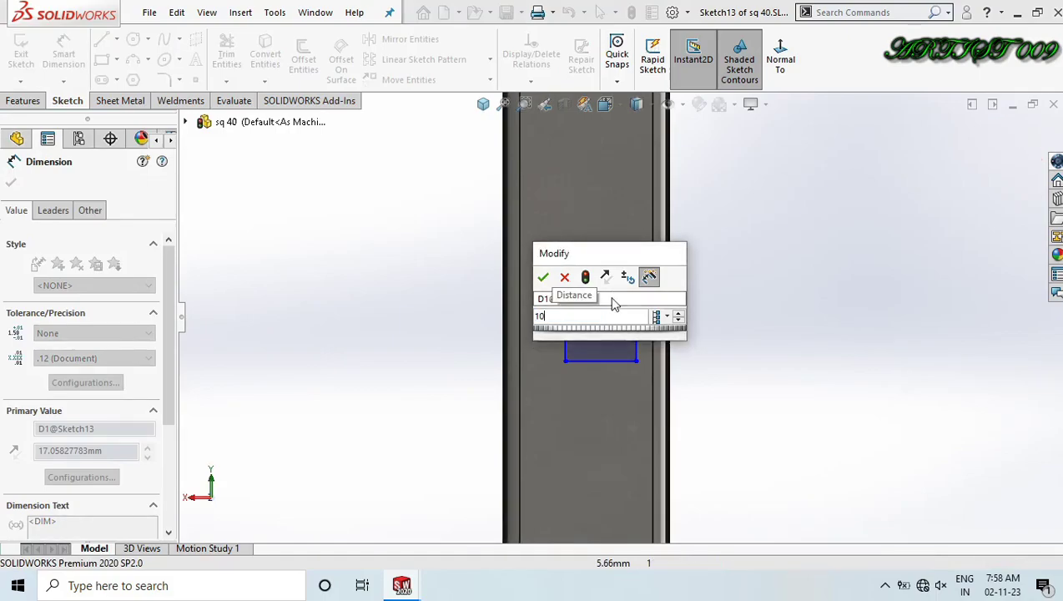
pyautogui.press('Return')
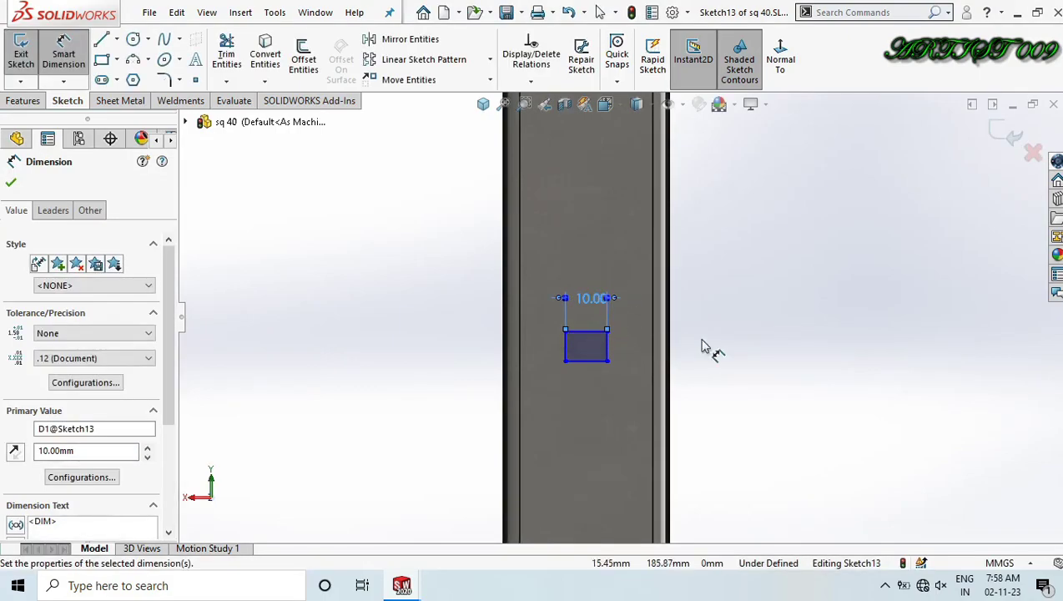
pyautogui.click(747, 342)
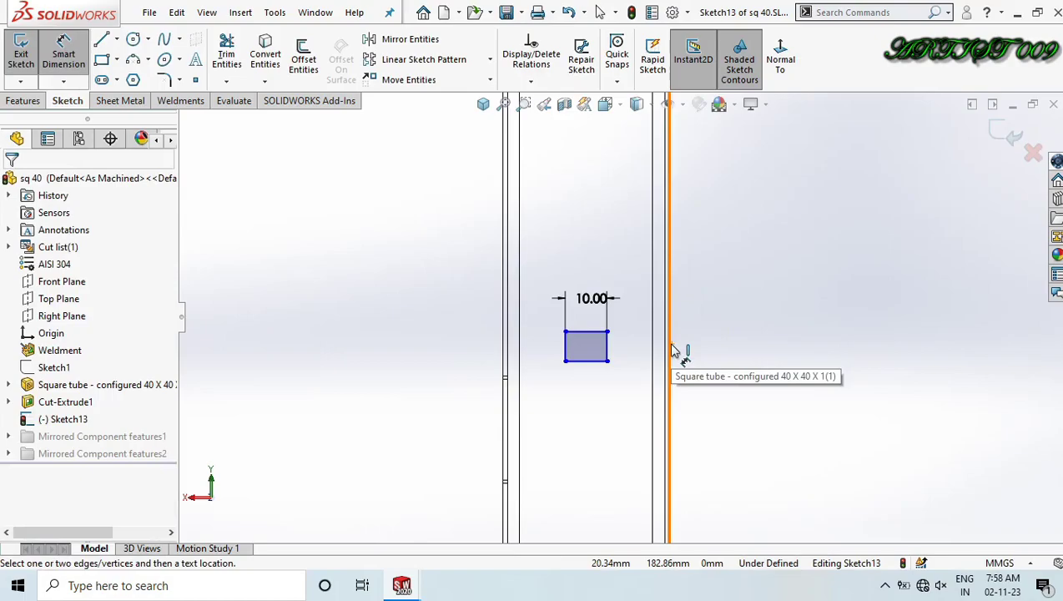
pyautogui.press('Escape')
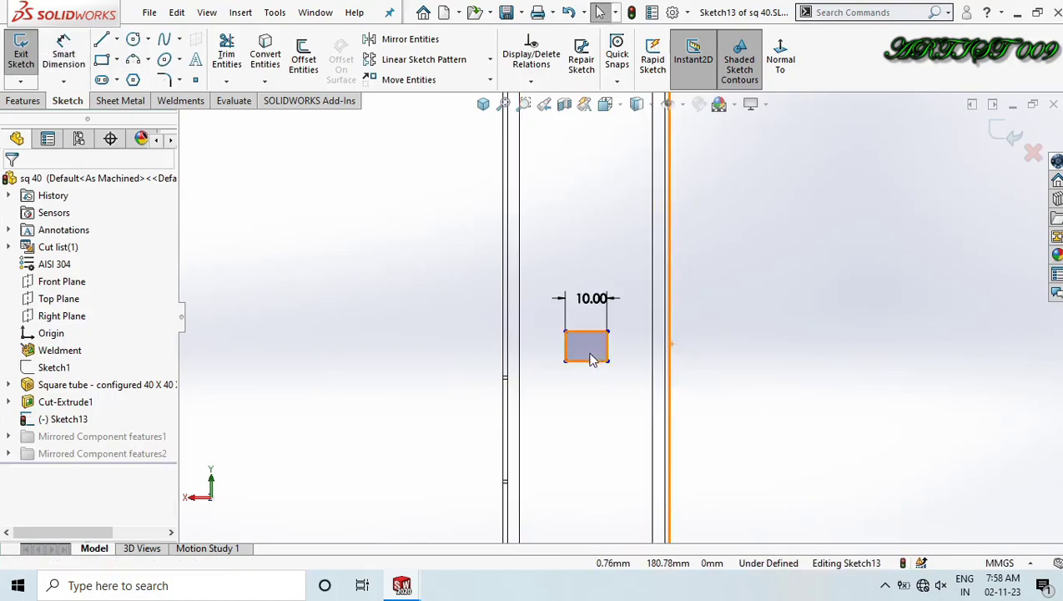
# Make the rectangle's short side equal in length to the 0.8 mm edge of the existing upper slot.
pyautogui.moveTo(593, 357); pyautogui.dragTo(621, 377, button='middle')
pyautogui.scroll(-6, 489, 374)
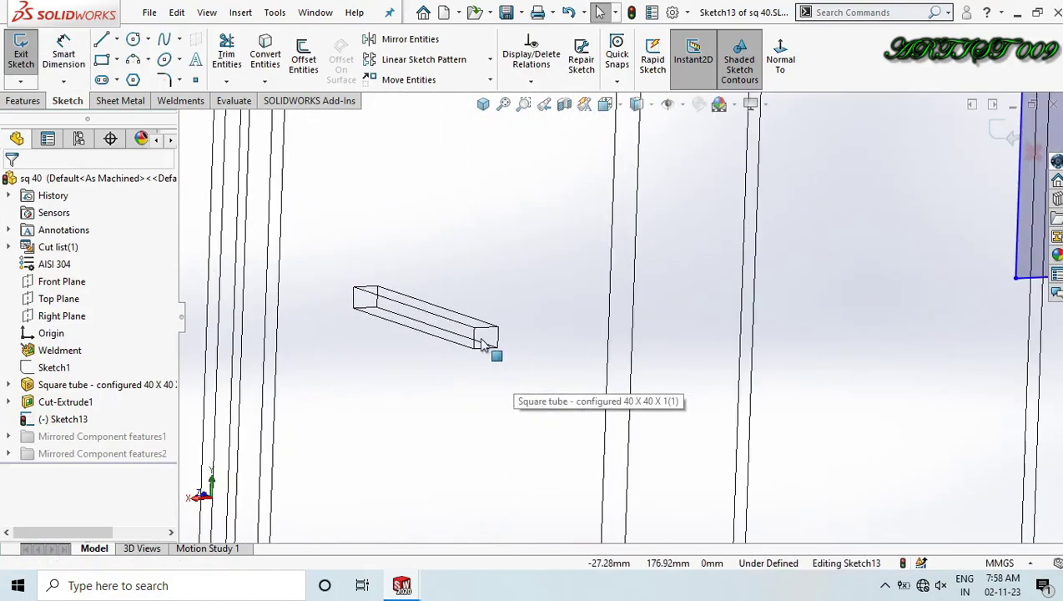
pyautogui.scroll(4, 624, 326)
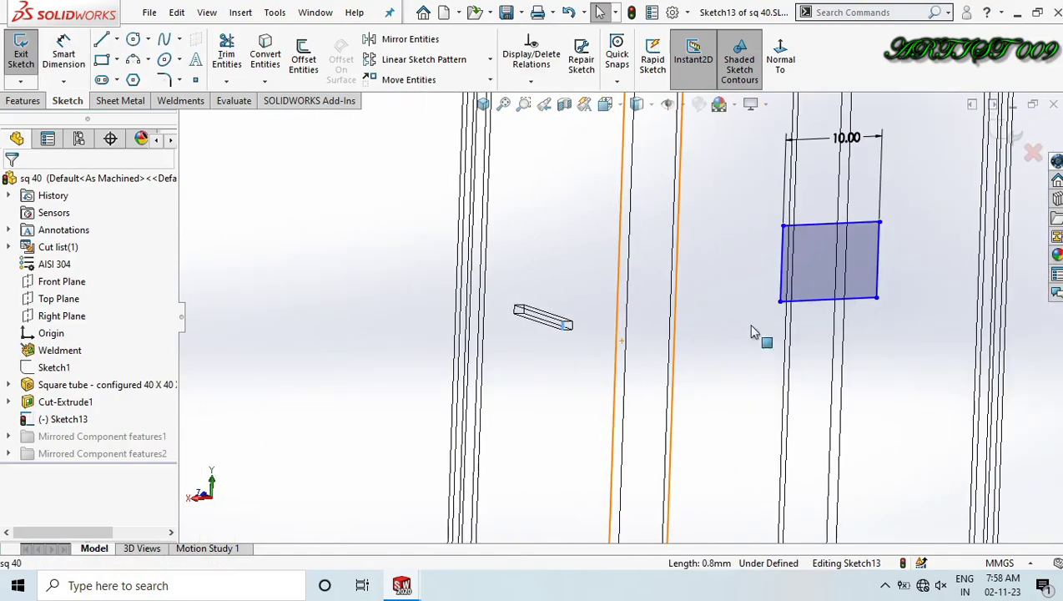
pyautogui.keyDown('ctrl'); pyautogui.click(783, 286); pyautogui.keyUp('ctrl')
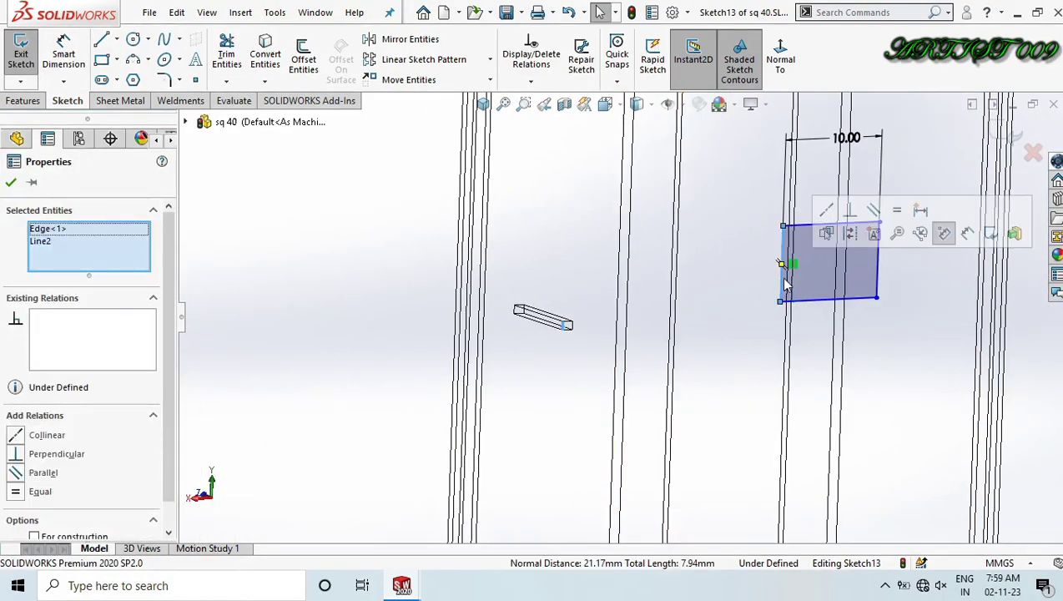
pyautogui.click(900, 210)
pyautogui.scroll(6, 622, 317)
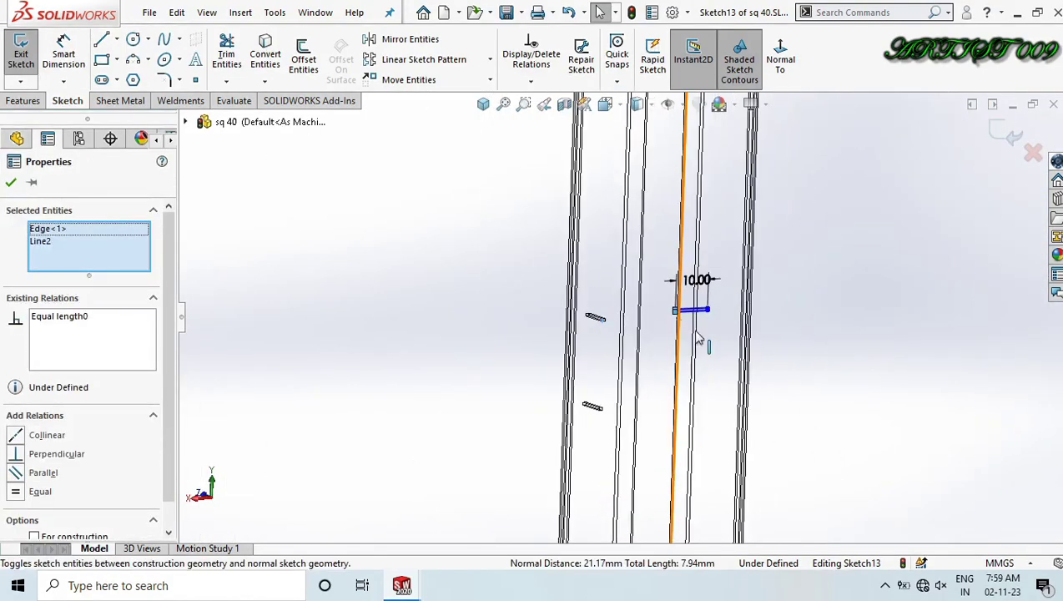
pyautogui.click(830, 322)
pyautogui.scroll(-3, 599, 336)
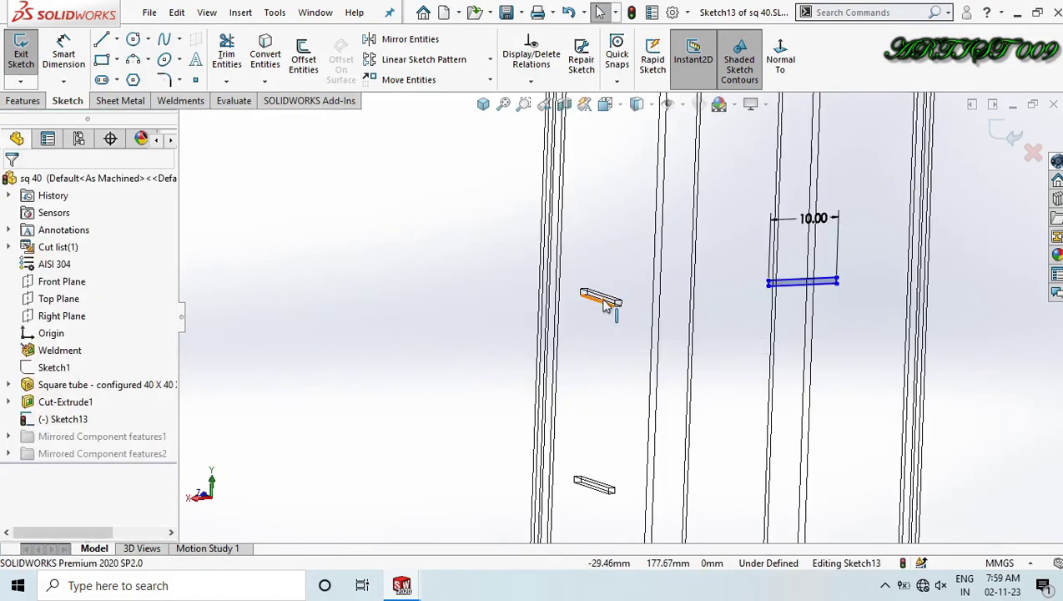
pyautogui.scroll(-4, 601, 301)
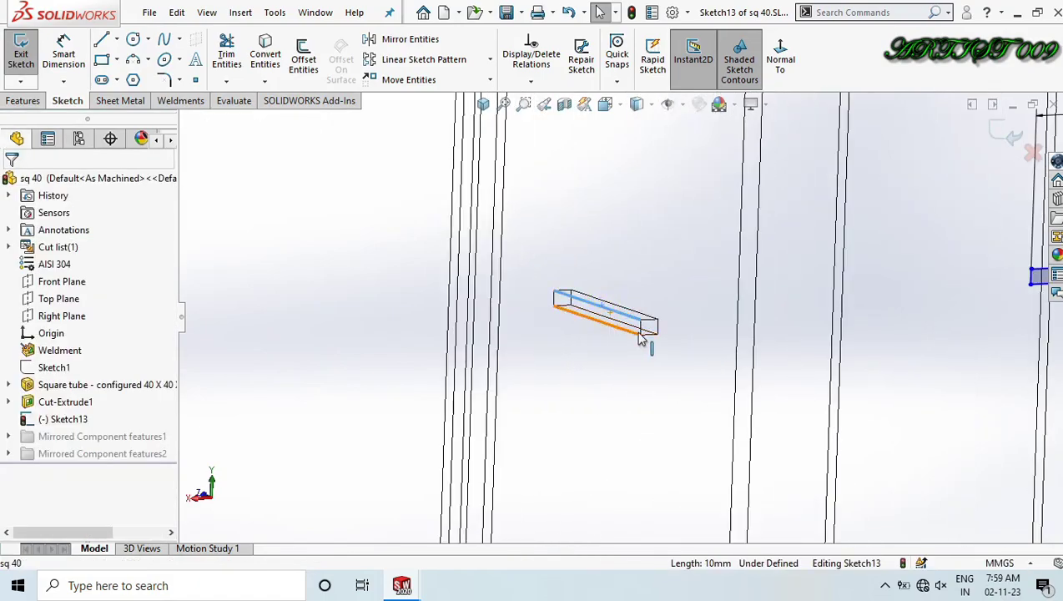
pyautogui.moveTo(905, 264); pyautogui.dragTo(680, 348, button='middle')
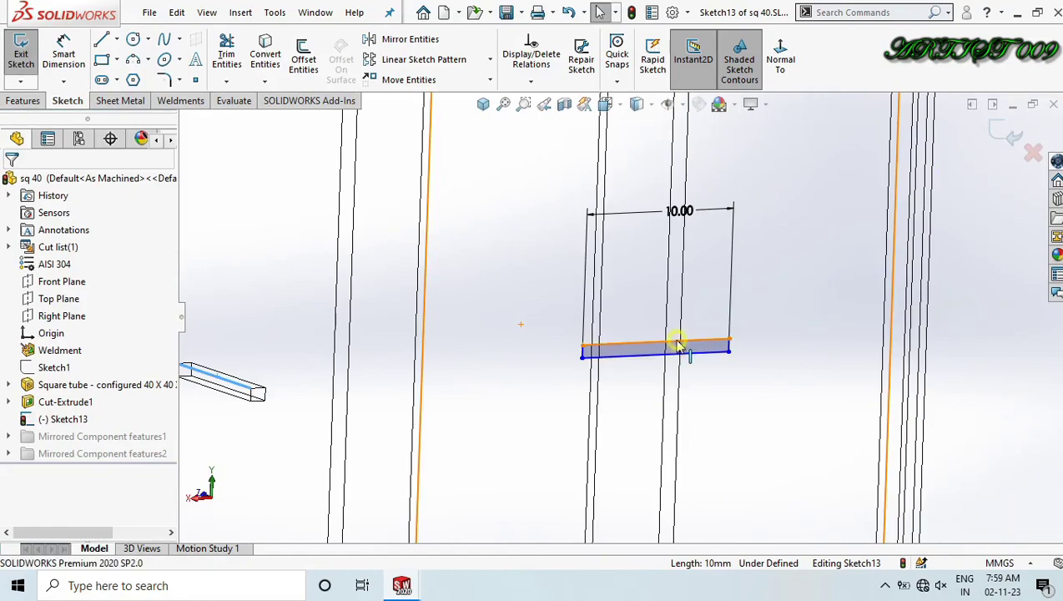
pyautogui.keyDown('ctrl'); pyautogui.click(680, 347); pyautogui.keyUp('ctrl')
pyautogui.scroll(3, 678, 340)
pyautogui.press('Escape')
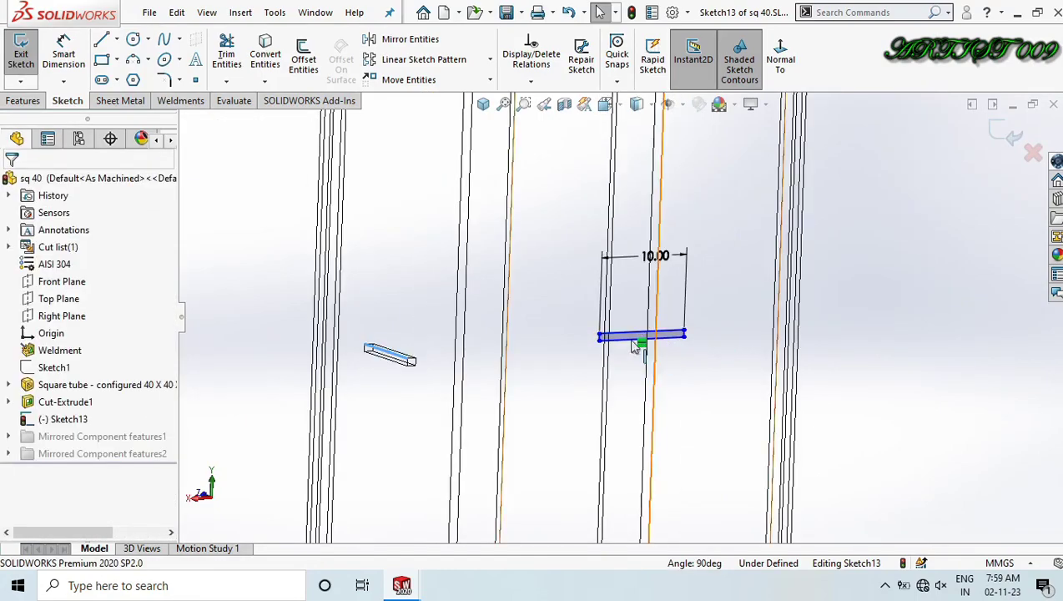
pyautogui.scroll(-2, 626, 339)
pyautogui.scroll(3, 623, 339)
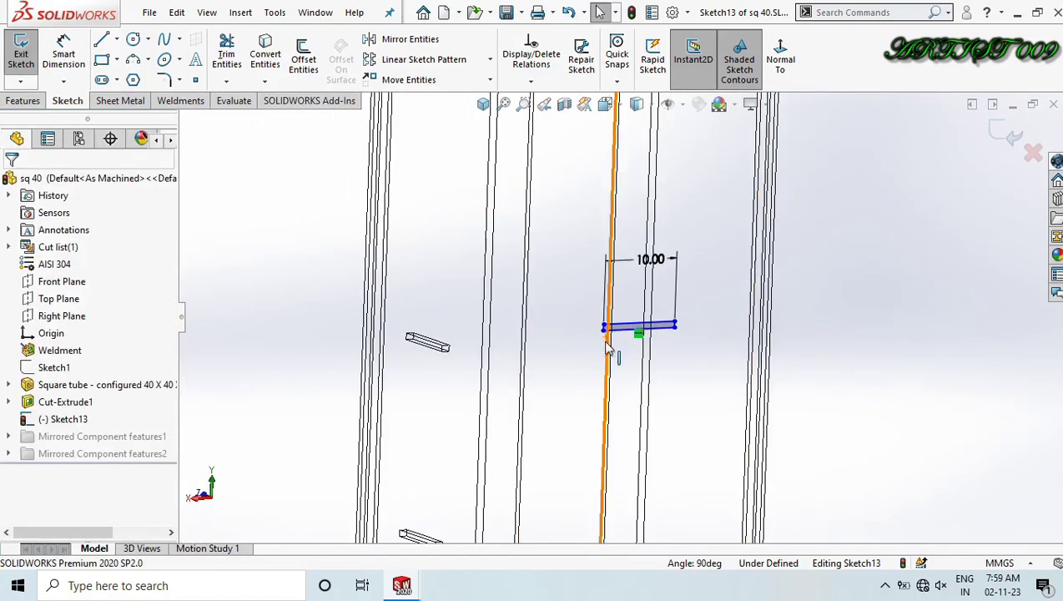
pyautogui.scroll(-3, 452, 358)
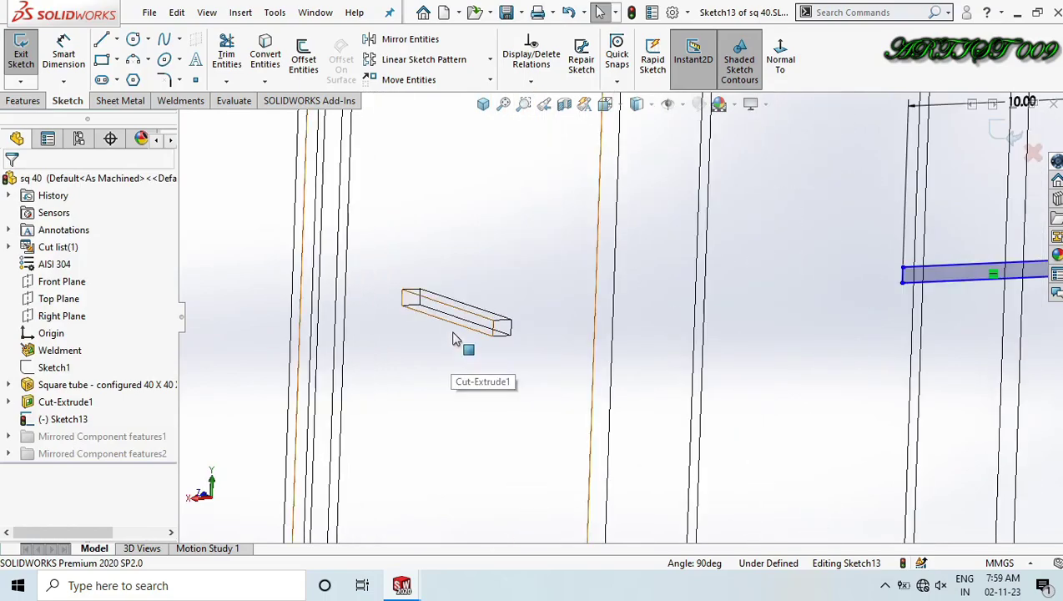
pyautogui.scroll(3, 461, 360)
# In the back view, sketch a vertical construction line from the midpoint of the rectangle's upper edge to the origin at the tube's lower end.
pyautogui.press('space')
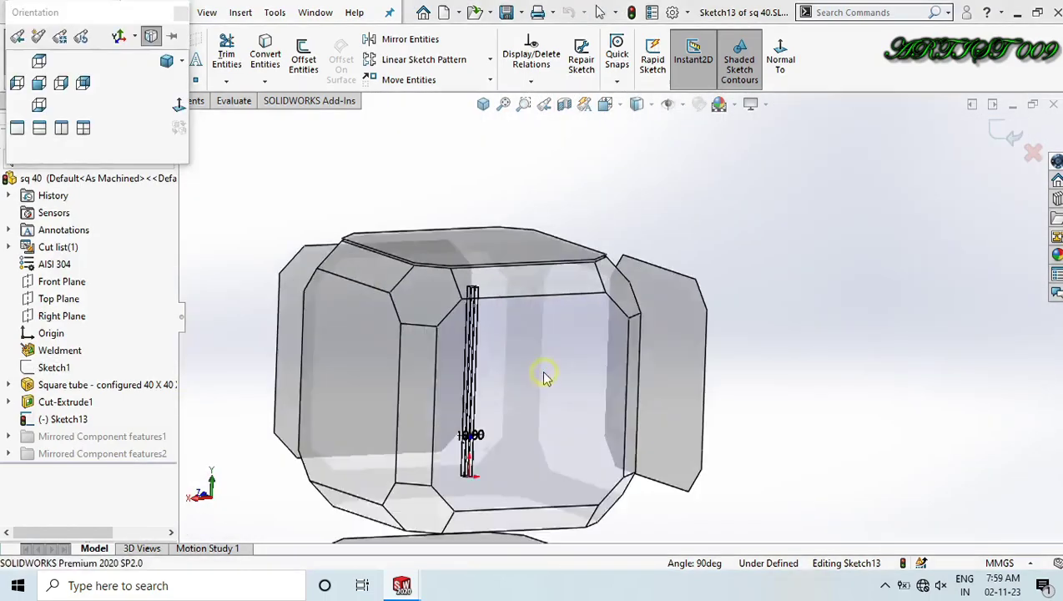
pyautogui.click(542, 373)
pyautogui.scroll(-5, 583, 402)
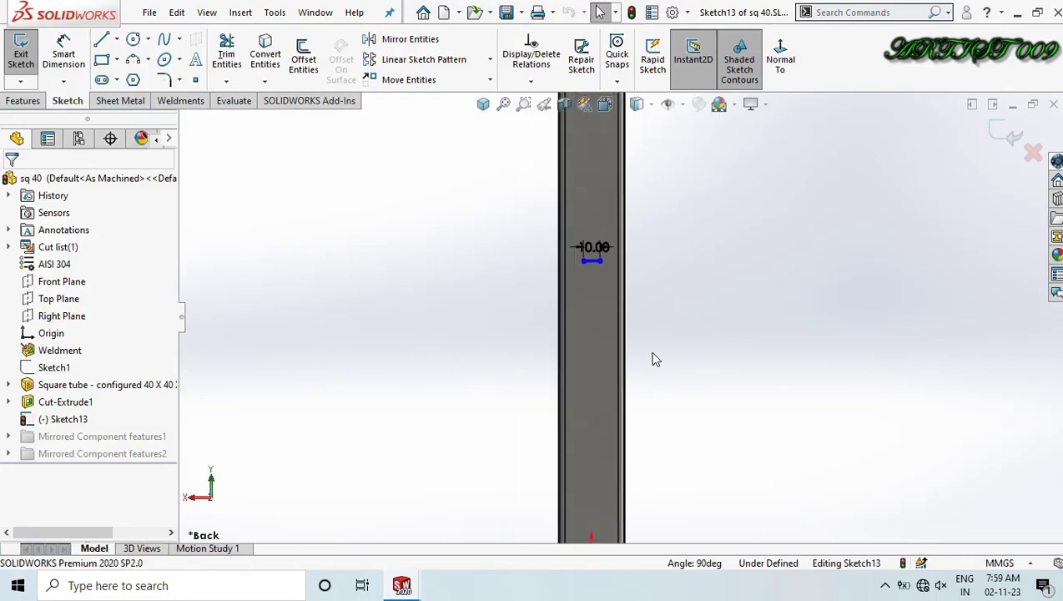
pyautogui.press('l')
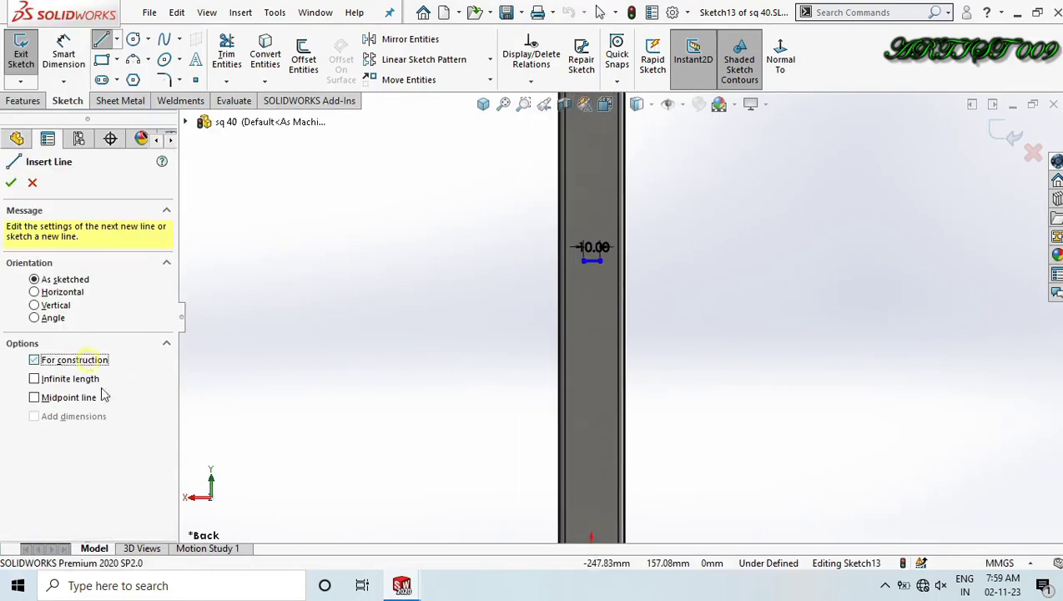
pyautogui.scroll(-4, 591, 265)
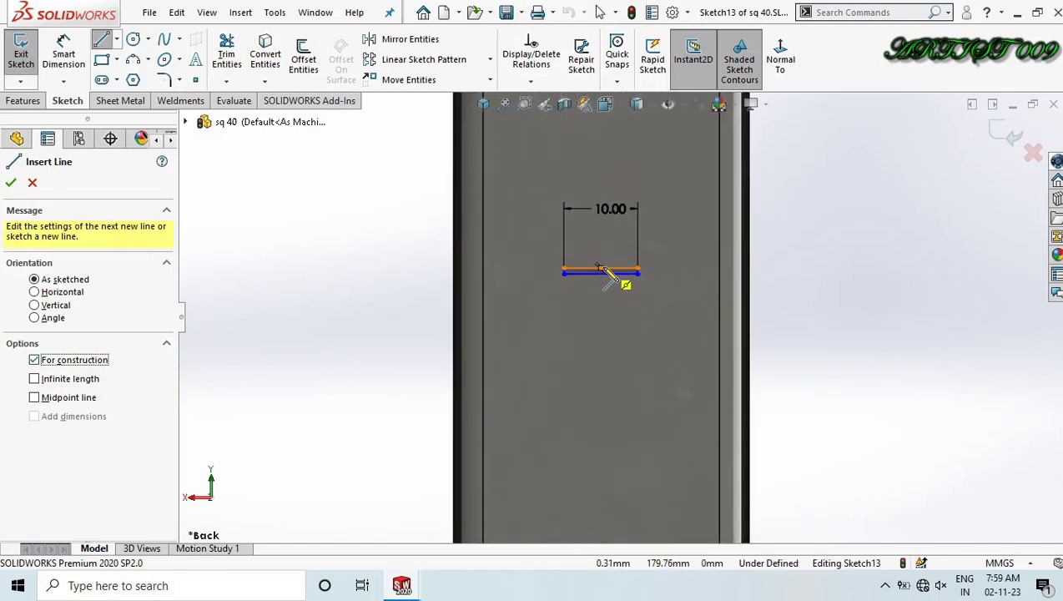
pyautogui.click(602, 271)
pyautogui.scroll(9, 614, 334)
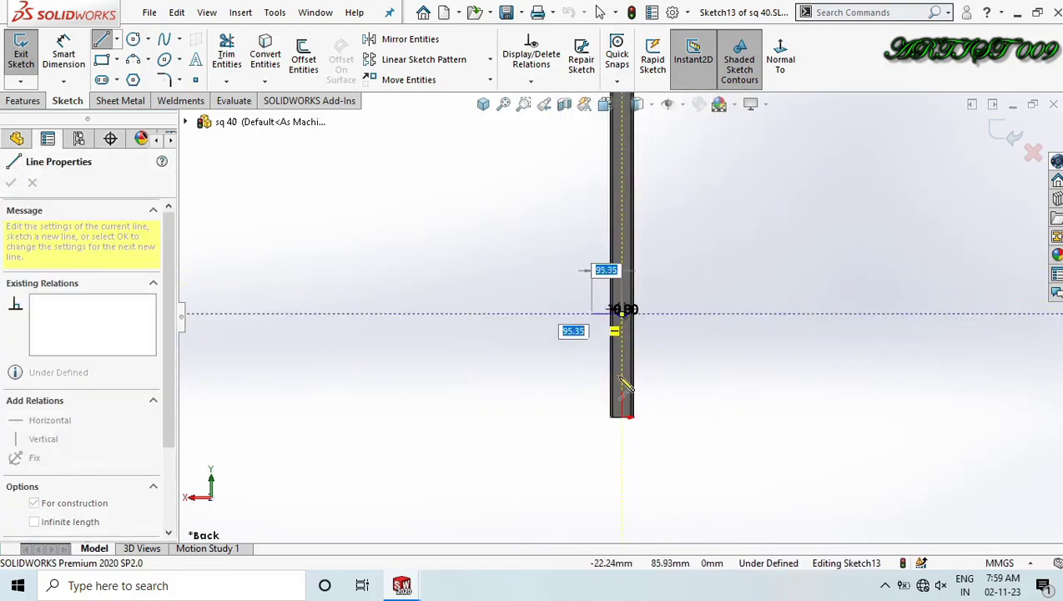
pyautogui.scroll(-7, 628, 392)
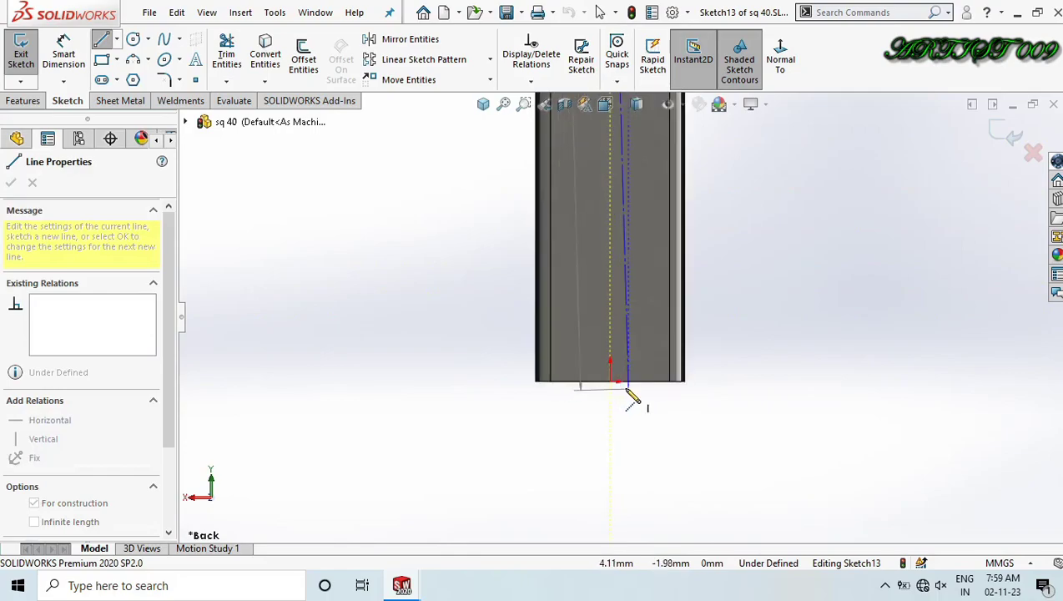
pyautogui.click(611, 384)
pyautogui.press('Escape')
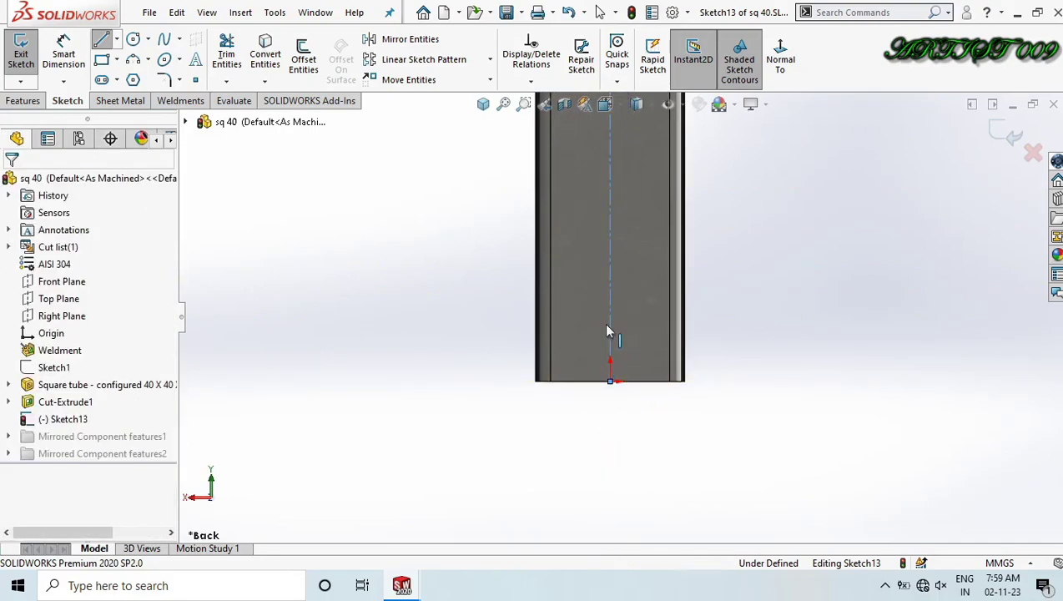
# Add a Vertical relation to the construction line to centre the rectangle on the tube face.
pyautogui.click(609, 326)
pyautogui.click(680, 271)
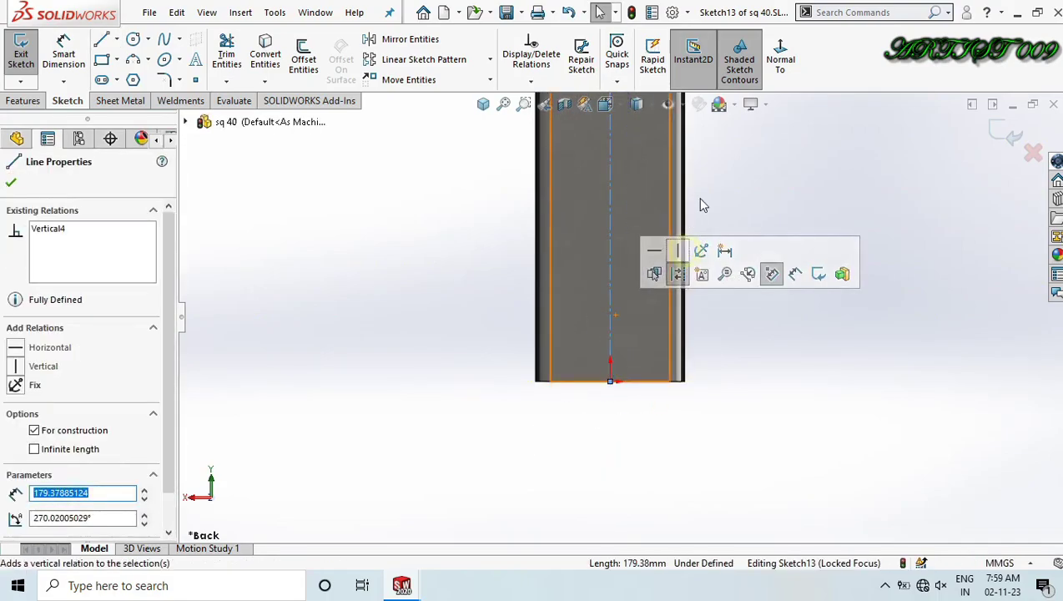
pyautogui.click(701, 201)
# Make the rectangle's upper edge collinear with the upper edge of the existing upper slot on the adjacent face.
pyautogui.scroll(5, 685, 204)
pyautogui.scroll(-8, 579, 342)
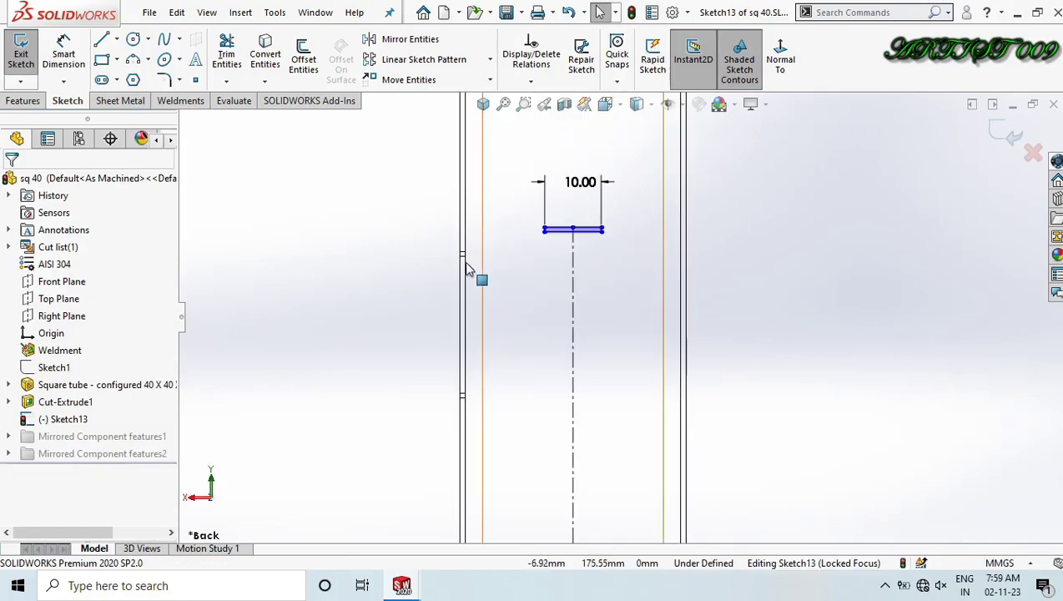
pyautogui.scroll(-3, 561, 274)
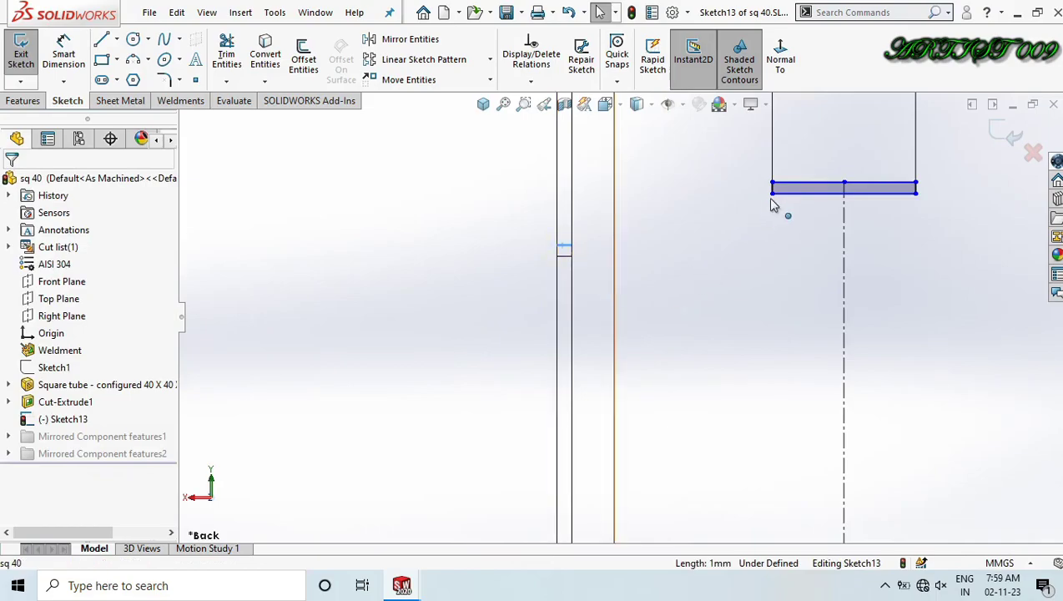
pyautogui.click(790, 185)
pyautogui.keyDown('ctrl'); pyautogui.click(790, 183); pyautogui.keyUp('ctrl')
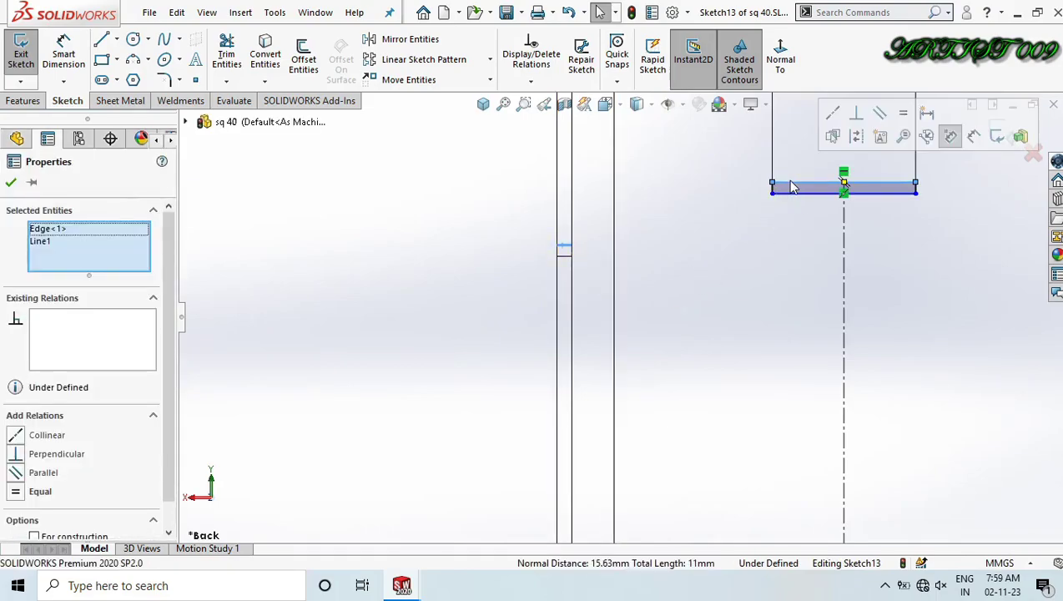
pyautogui.click(832, 114)
pyautogui.click(478, 230)
# Create a linear sketch pattern of the rectangle with 1 instance along X and 2 instances downward along Y, with a dimensioned 25 mm spacing.
pyautogui.scroll(11, 739, 335)
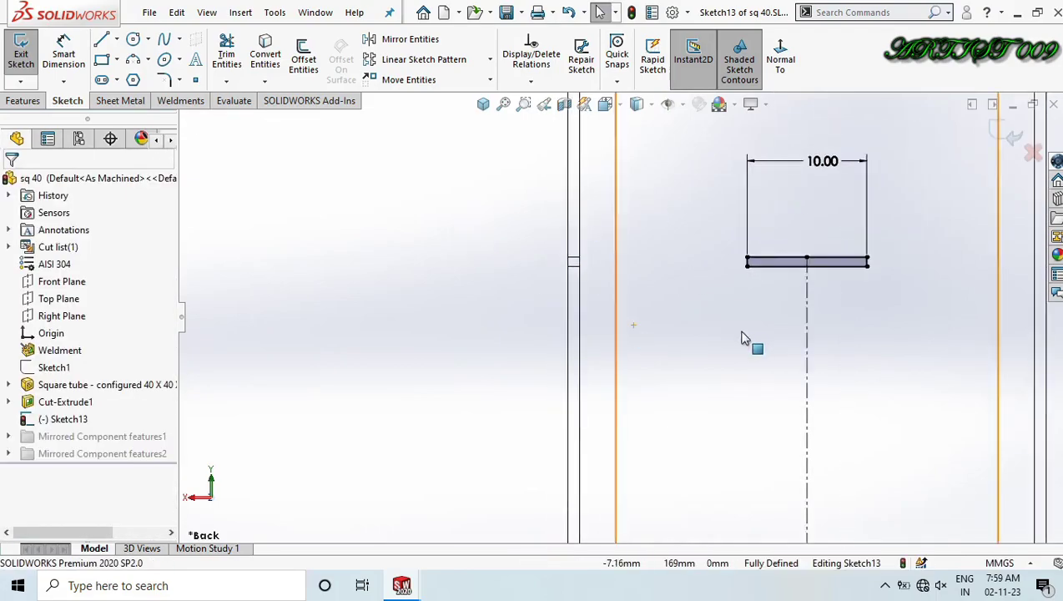
pyautogui.scroll(-4, 641, 401)
pyautogui.scroll(-1, 641, 392)
pyautogui.scroll(2, 710, 311)
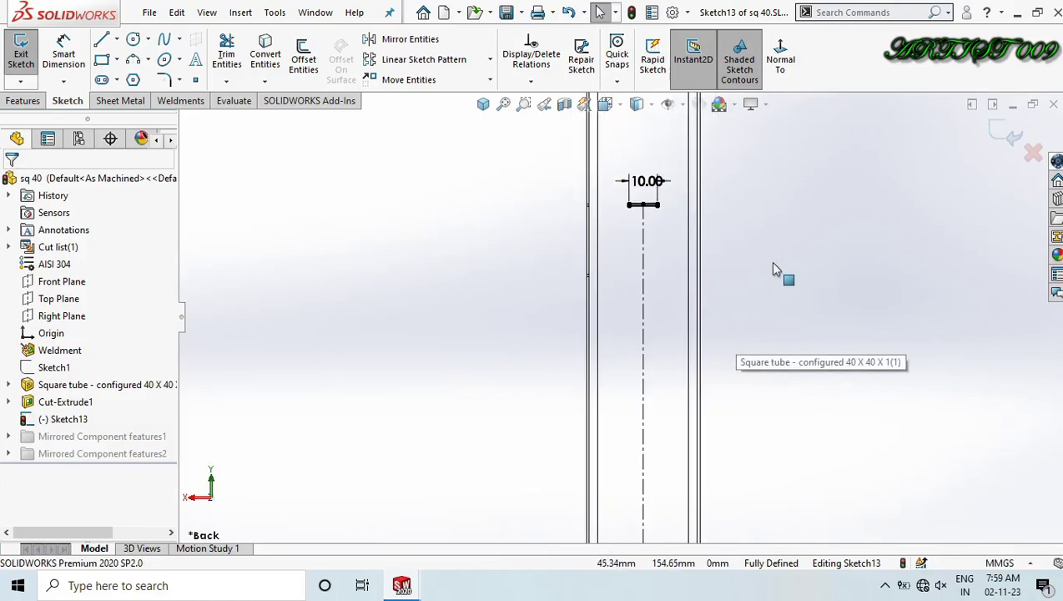
pyautogui.scroll(3, 717, 303)
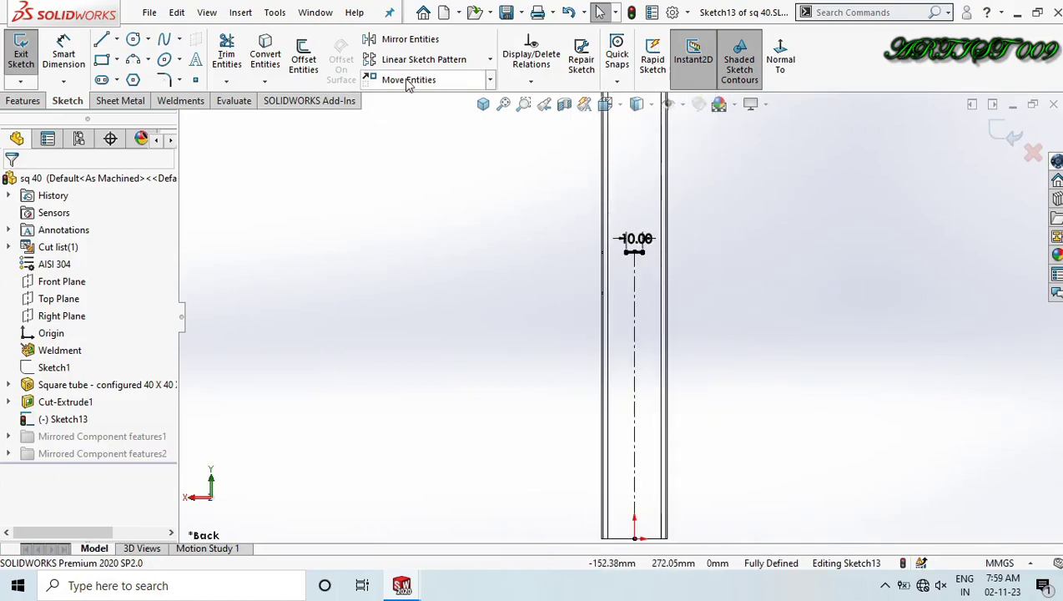
pyautogui.click(424, 59)
pyautogui.scroll(-3, 668, 267)
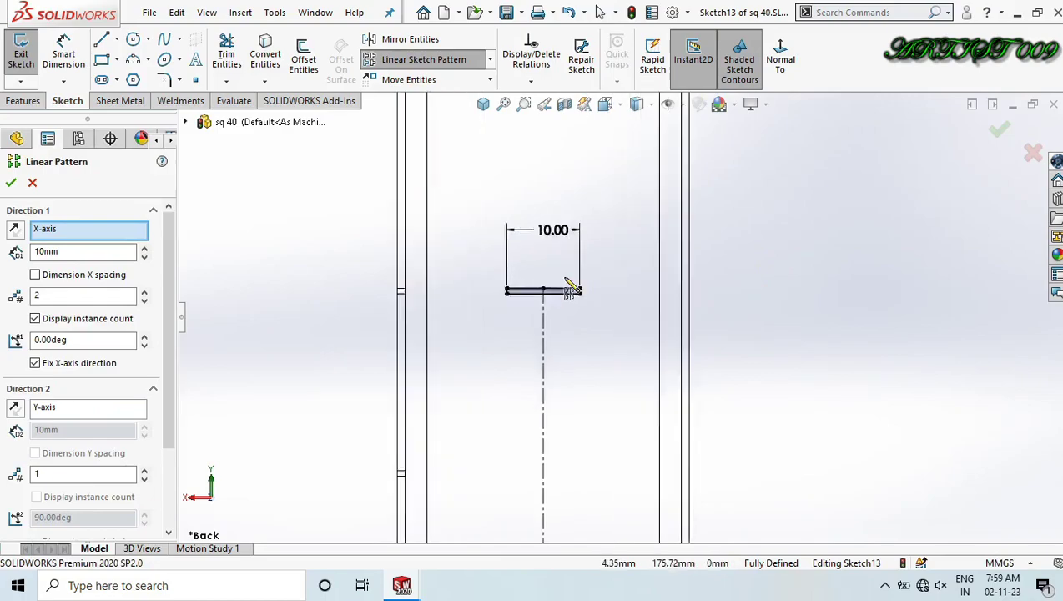
pyautogui.scroll(-4, 567, 288)
pyautogui.scroll(5, 584, 373)
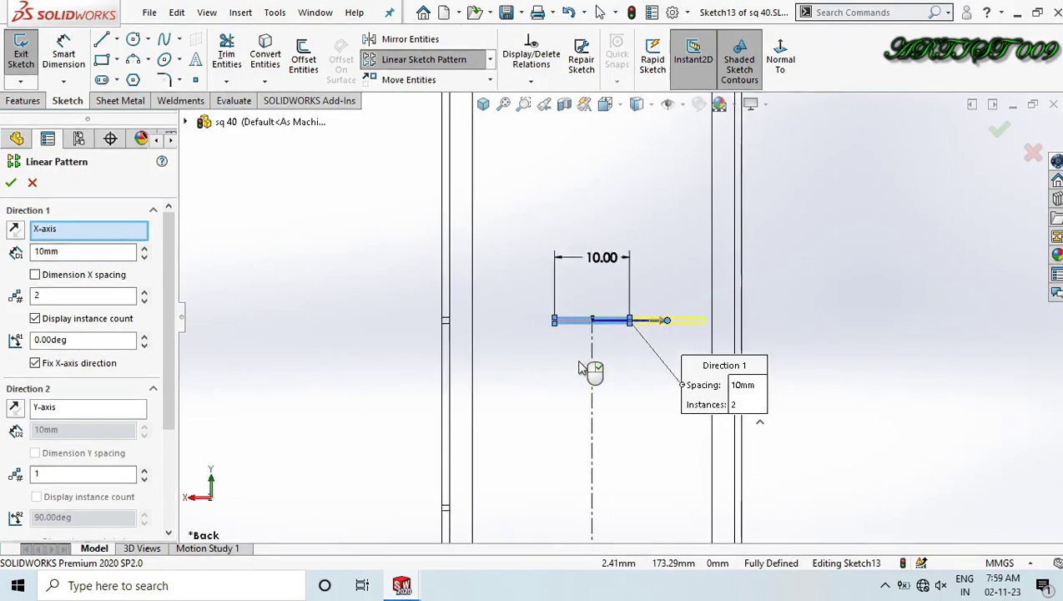
pyautogui.click(144, 301)
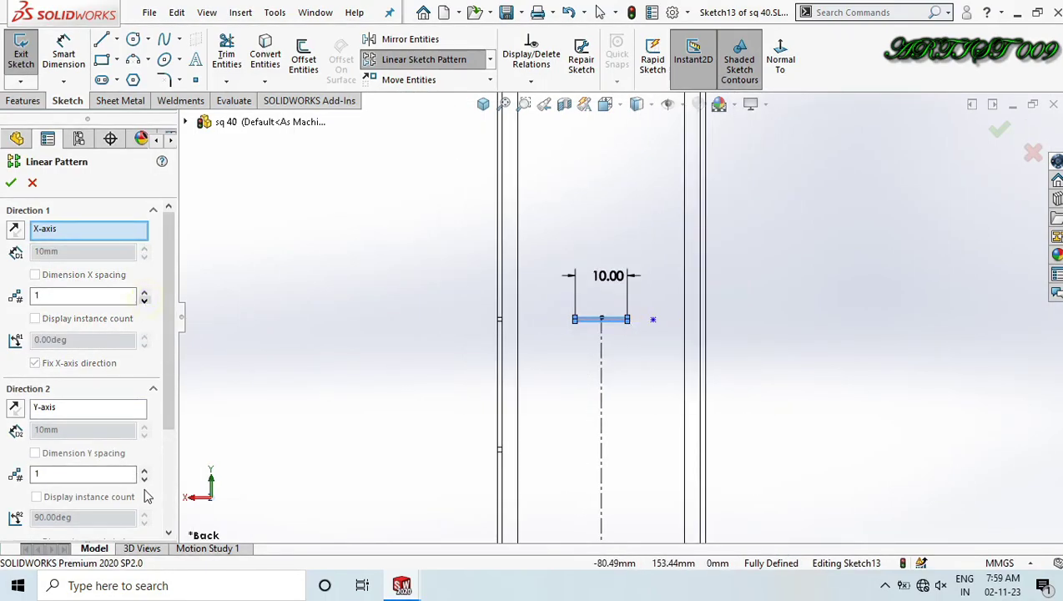
pyautogui.click(14, 409)
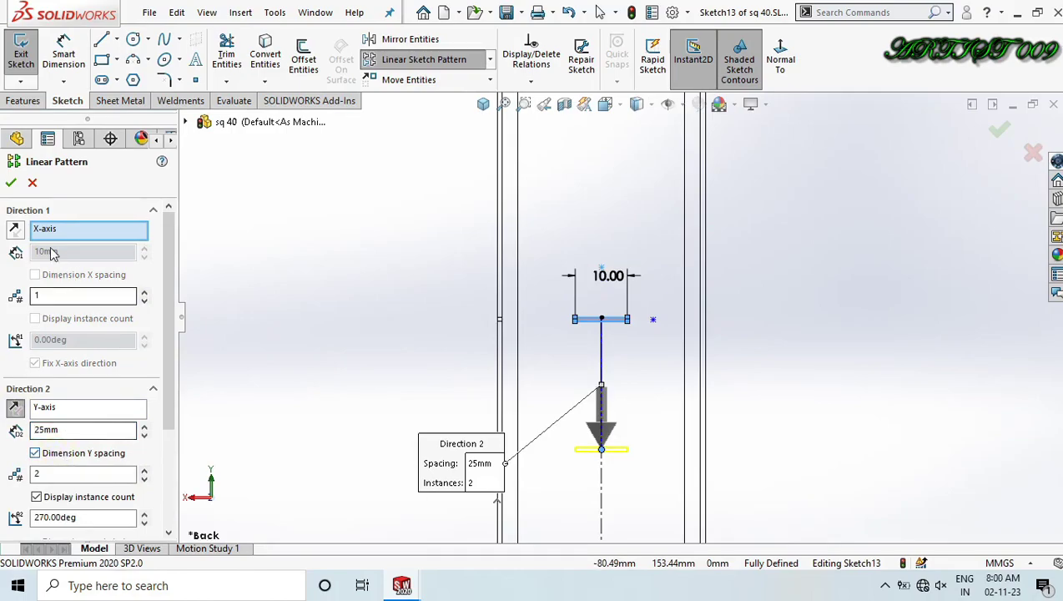
pyautogui.click(10, 183)
# Cut-extrude the two rectangles into the tube wall with the Up To Next end condition and show the part in isometric view.
pyautogui.scroll(3, 612, 434)
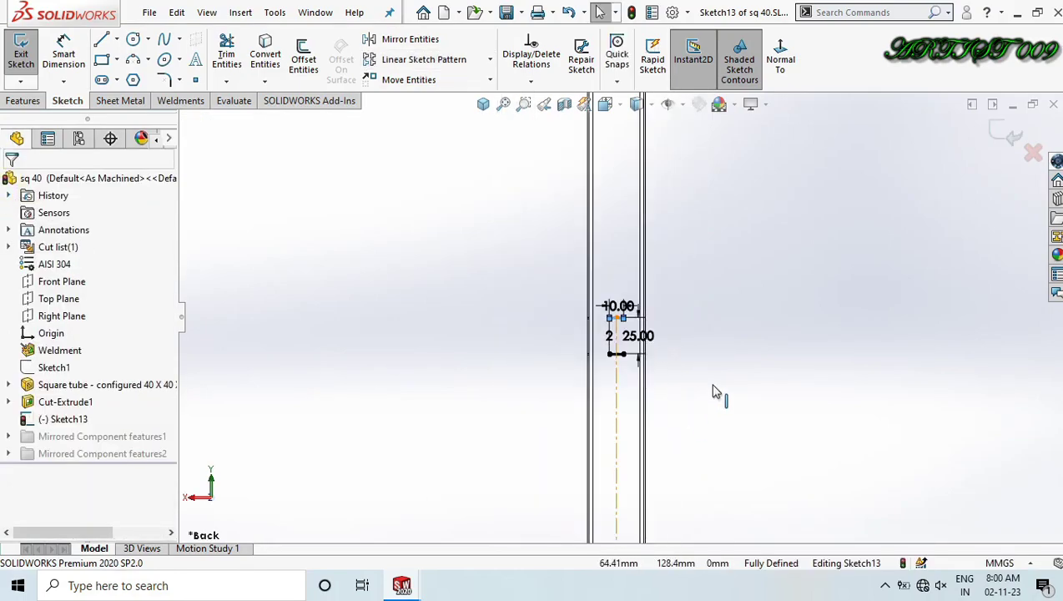
pyautogui.moveTo(714, 391)
pyautogui.mouseDown(button='middle')
pyautogui.moveTo(712, 349)
pyautogui.moveTo(750, 392)
pyautogui.mouseUp(button='middle')
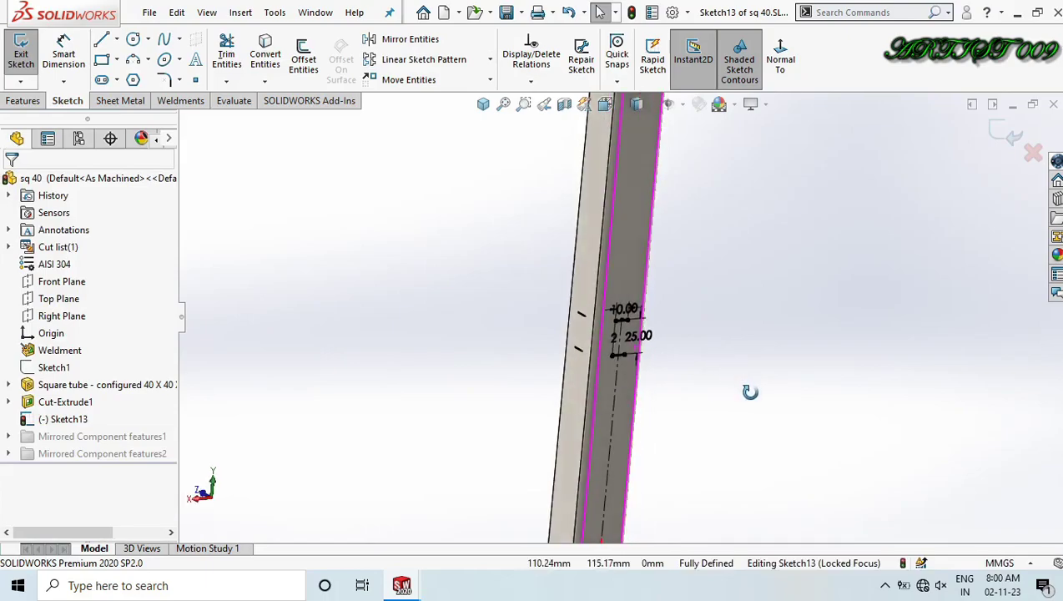
pyautogui.moveTo(748, 389); pyautogui.dragTo(788, 354, button='right')
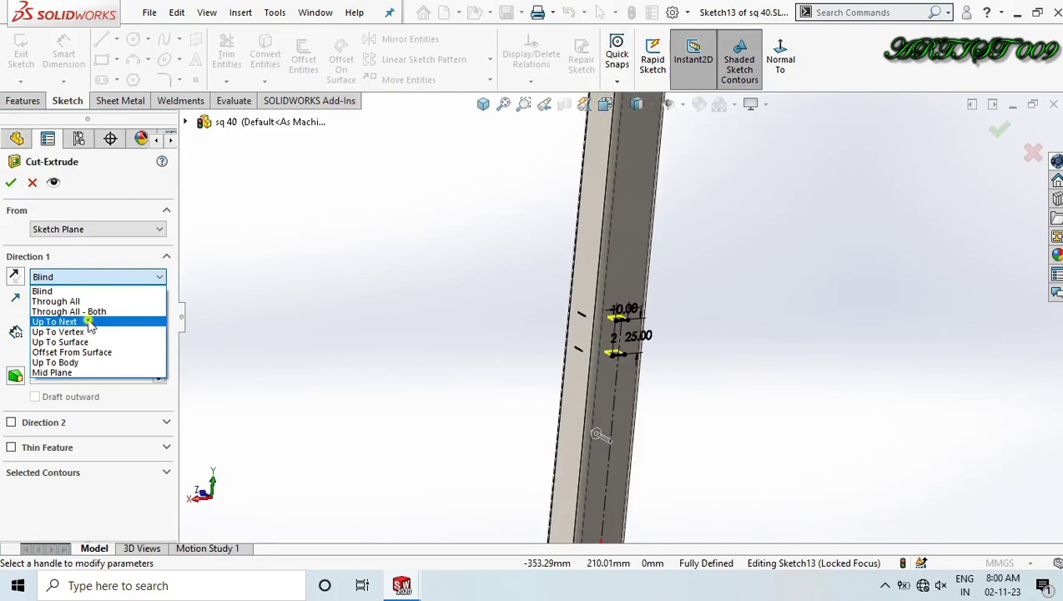
pyautogui.click(89, 322)
pyautogui.click(9, 182)
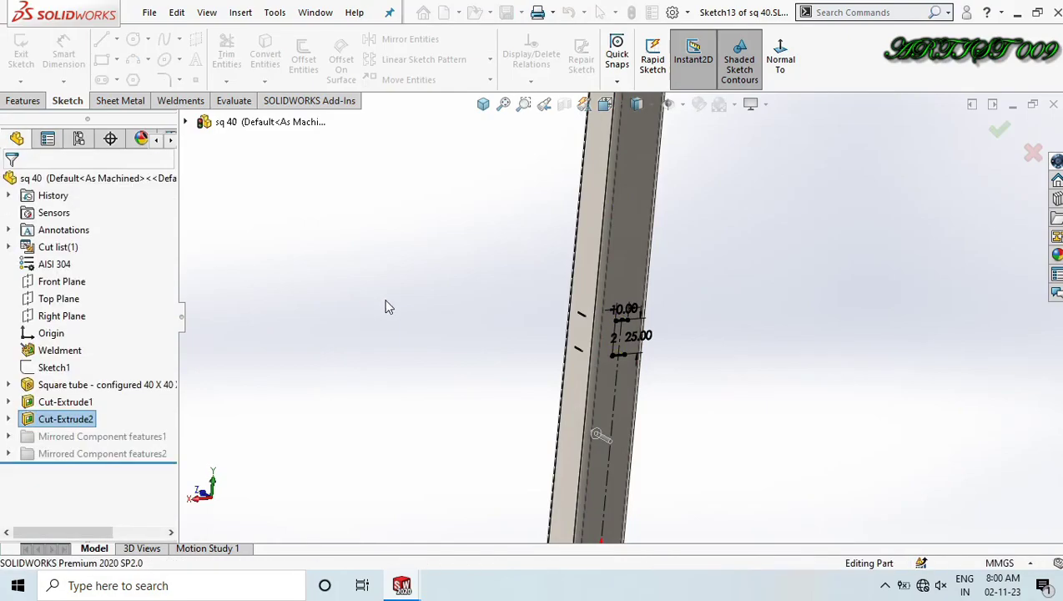
pyautogui.click(417, 307)
pyautogui.hotkey('ctrl', '7')
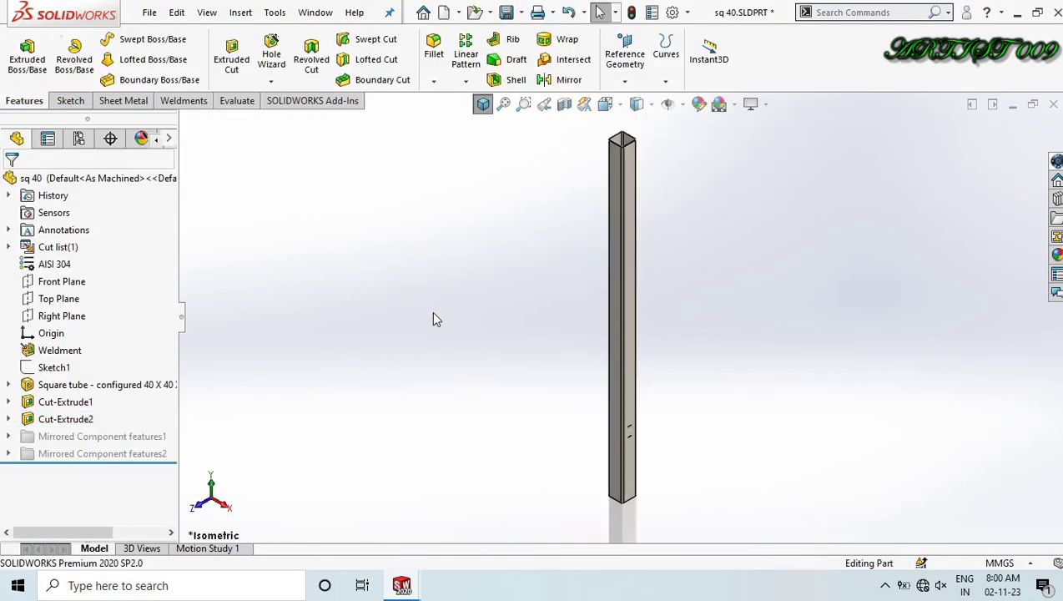
# Switch to the table assembly and examine the slot positions on its mirrored legs.
pyautogui.hotkey('ctrl', 'Tab')
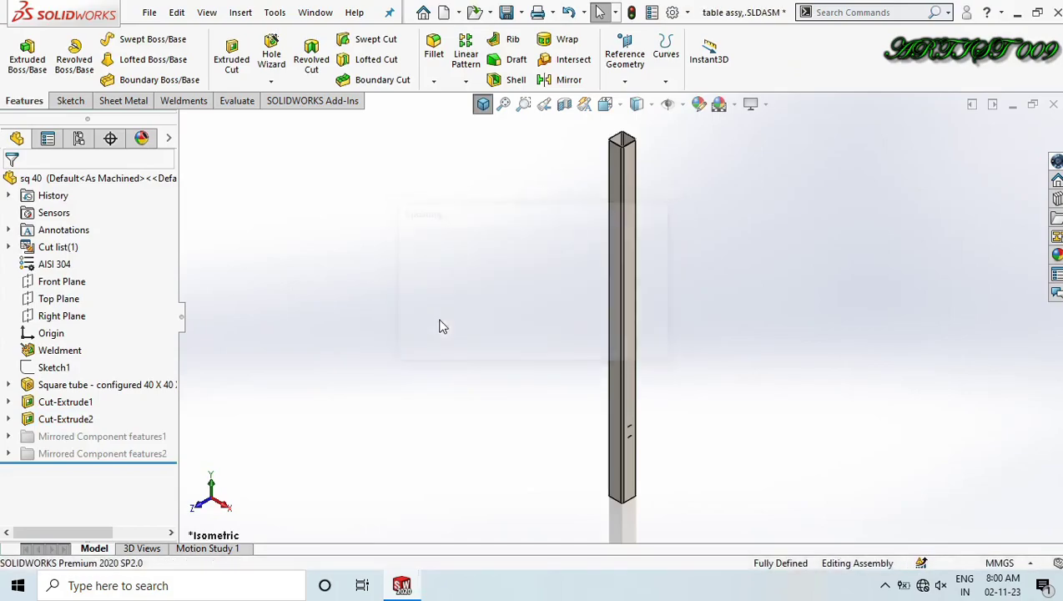
pyautogui.scroll(4, 538, 371)
pyautogui.moveTo(608, 385); pyautogui.dragTo(617, 346, button='middle')
pyautogui.scroll(-4, 552, 332)
pyautogui.scroll(3, 659, 335)
pyautogui.scroll(-4, 709, 276)
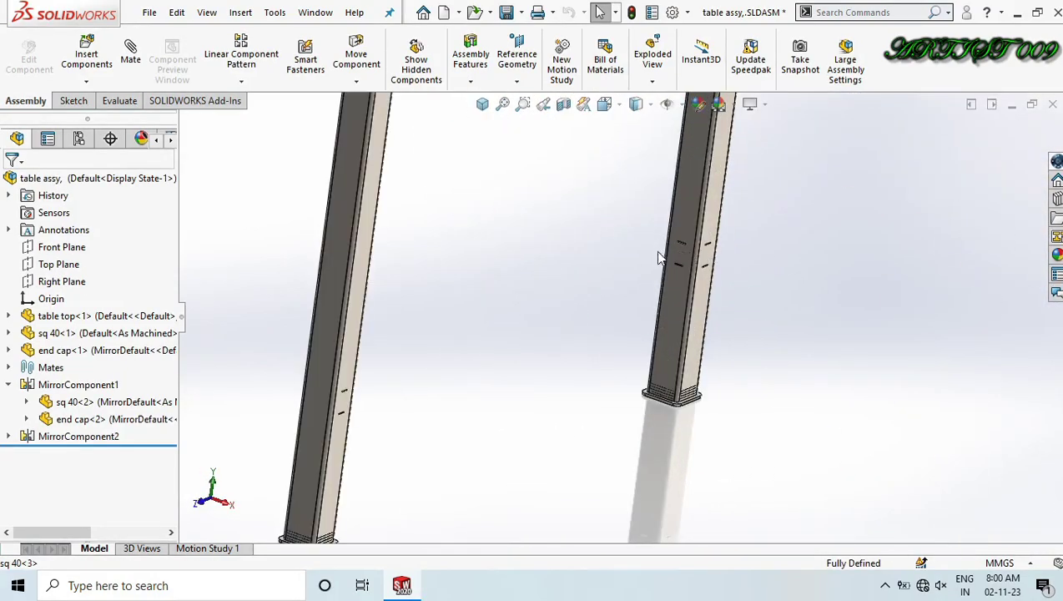
pyautogui.scroll(-4, 697, 278)
pyautogui.scroll(6, 681, 356)
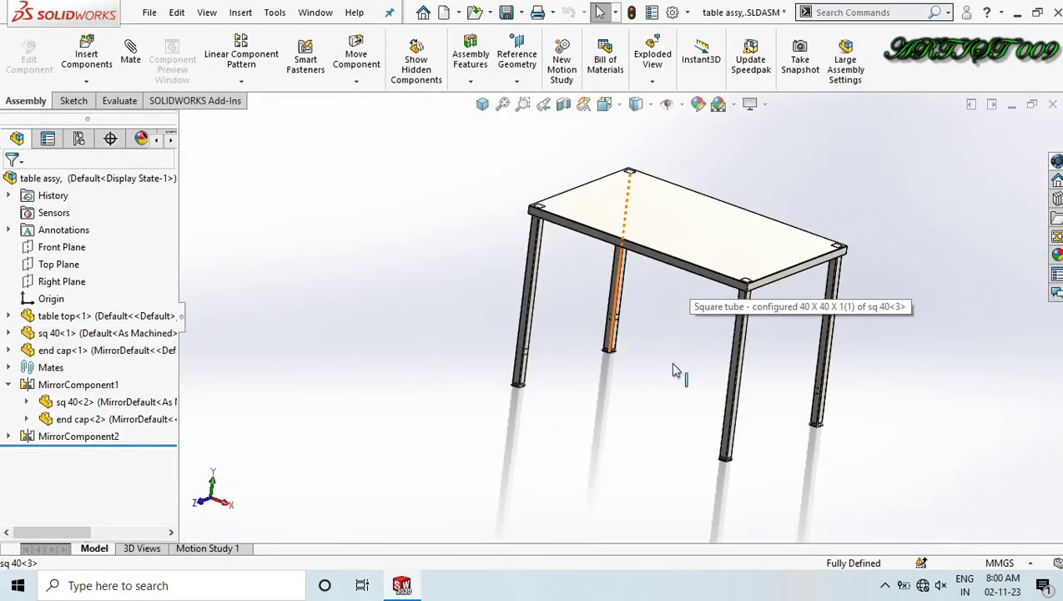
pyautogui.scroll(-7, 678, 367)
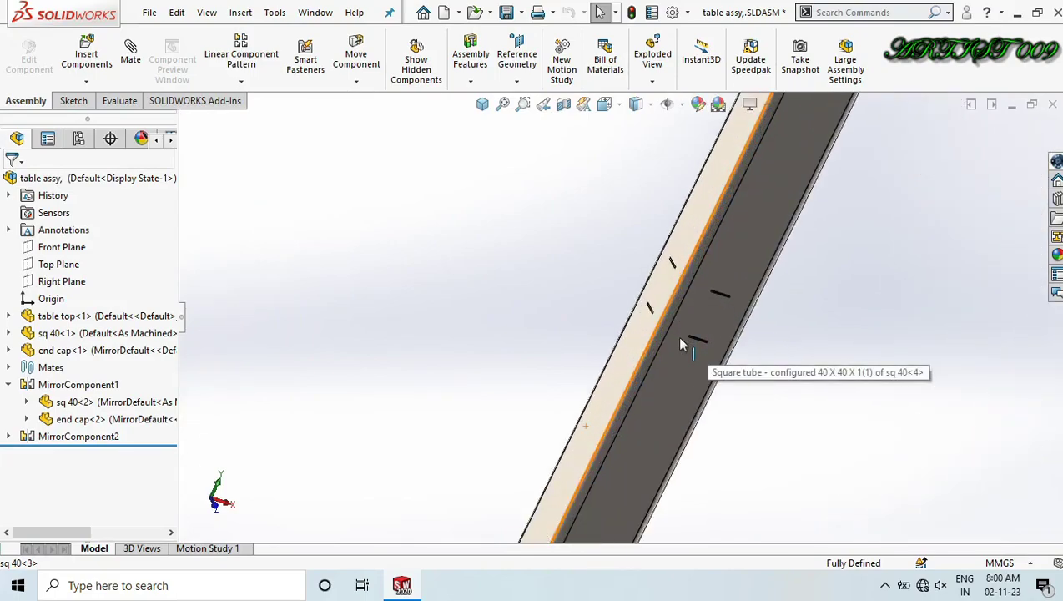
# Insert the sq 25 tube into the table assembly in isometric view and place it freely near the lower legs.
pyautogui.hotkey('ctrl', '7')
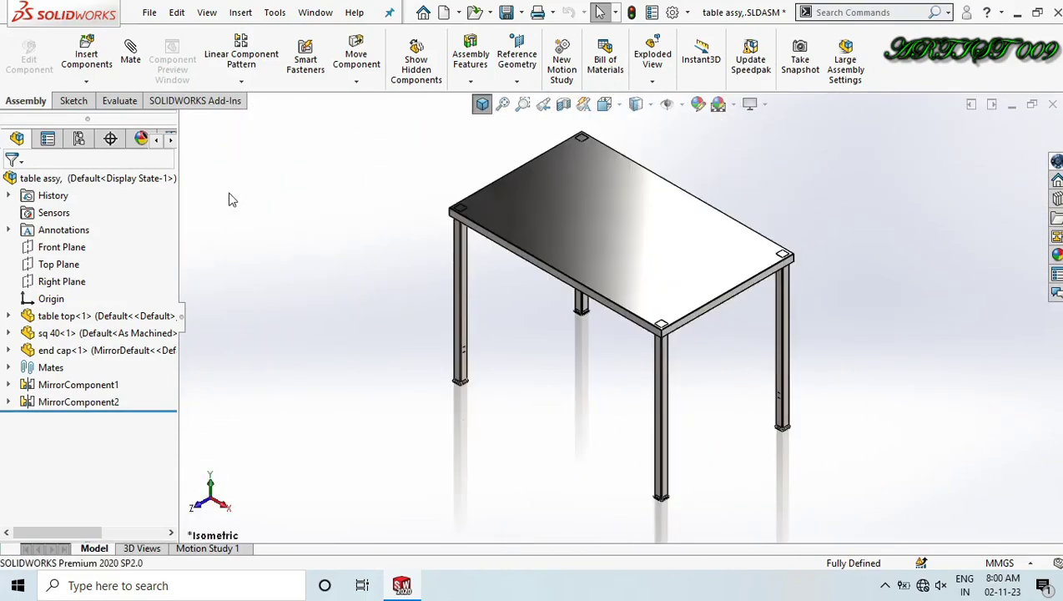
pyautogui.click(87, 57)
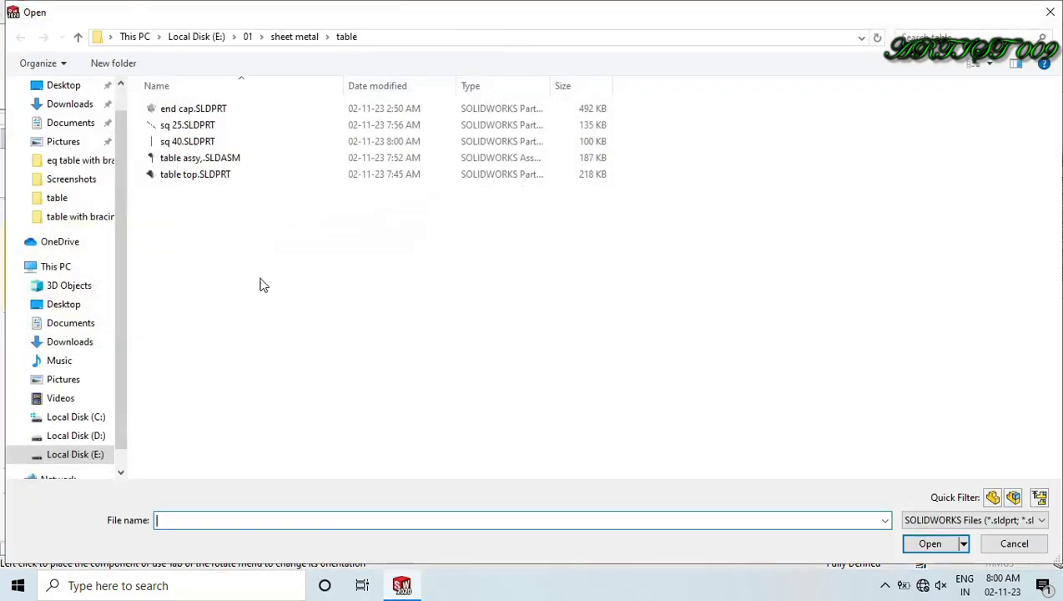
pyautogui.doubleClick(202, 124)
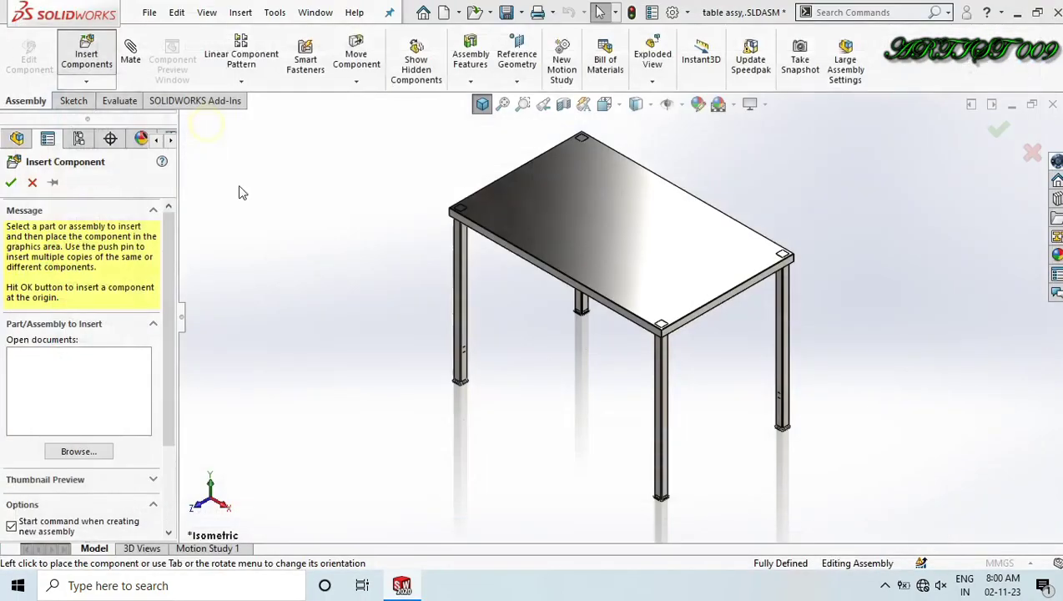
pyautogui.scroll(-5, 505, 397)
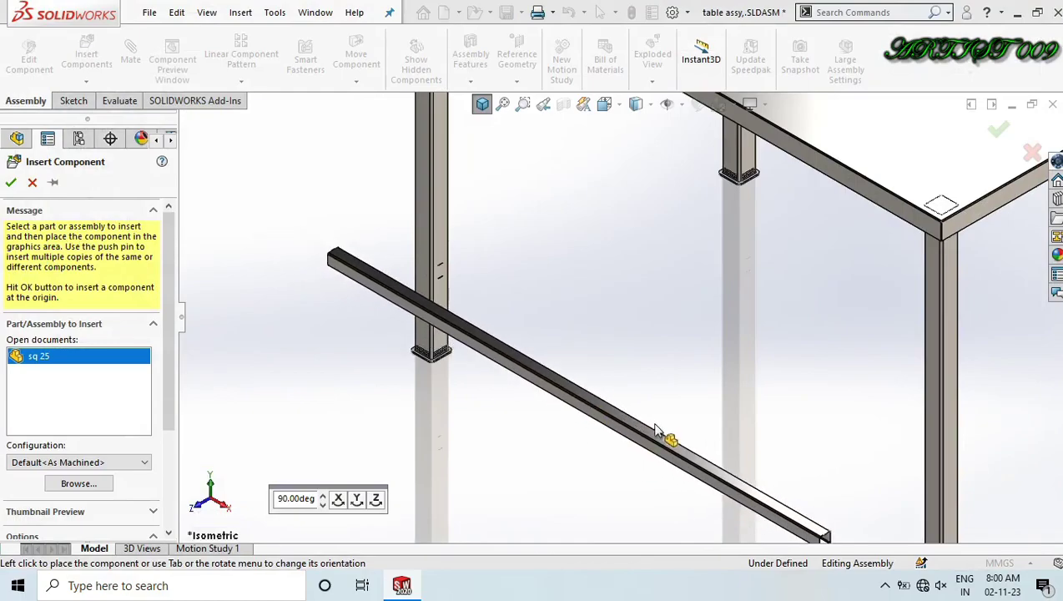
pyautogui.scroll(-2, 686, 418)
pyautogui.scroll(2, 709, 430)
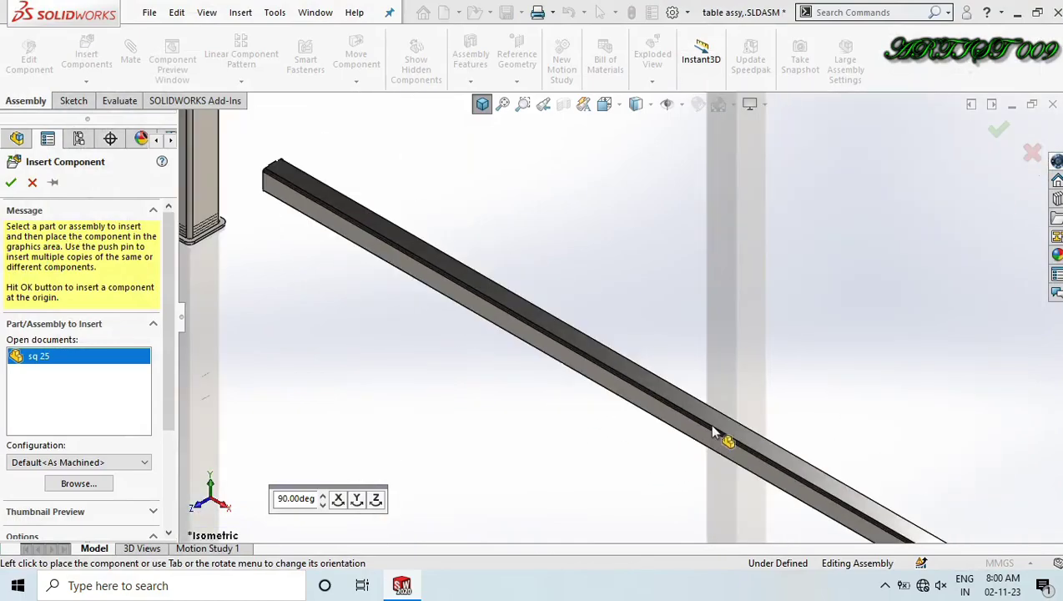
pyautogui.click(716, 419)
pyautogui.scroll(3, 493, 365)
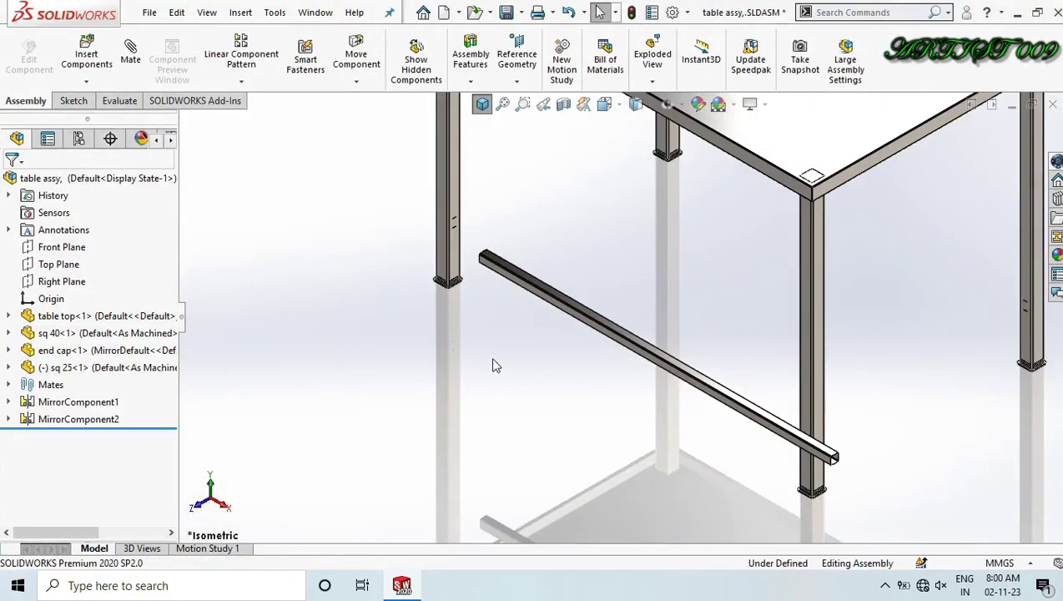
# Add a width mate centring the sq 25 tube's two side faces between two opposite faces of the sq 40 leg.
pyautogui.scroll(-5, 501, 328)
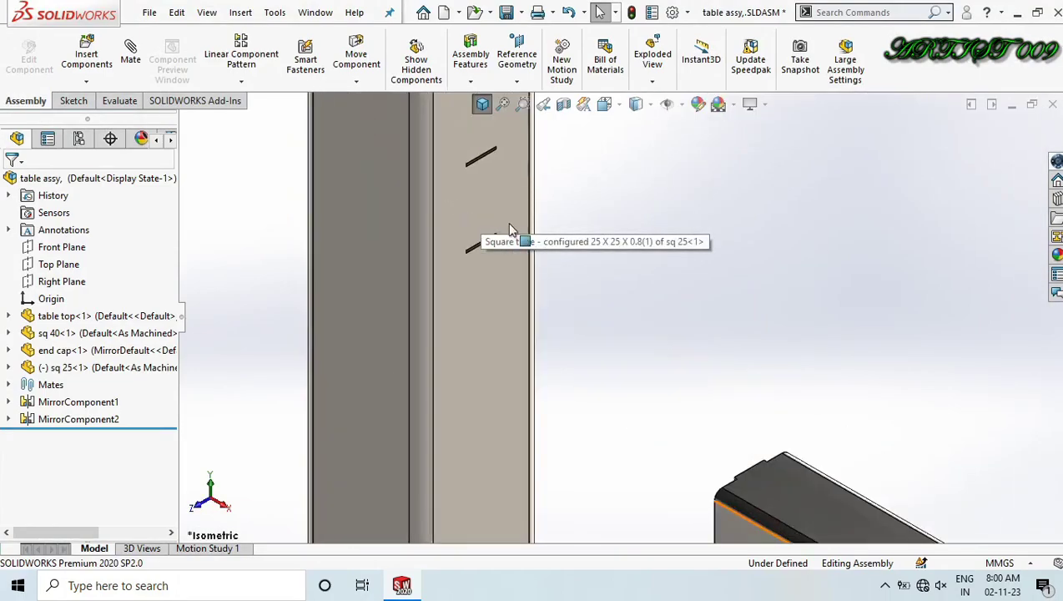
pyautogui.scroll(2, 631, 303)
pyautogui.click(532, 289)
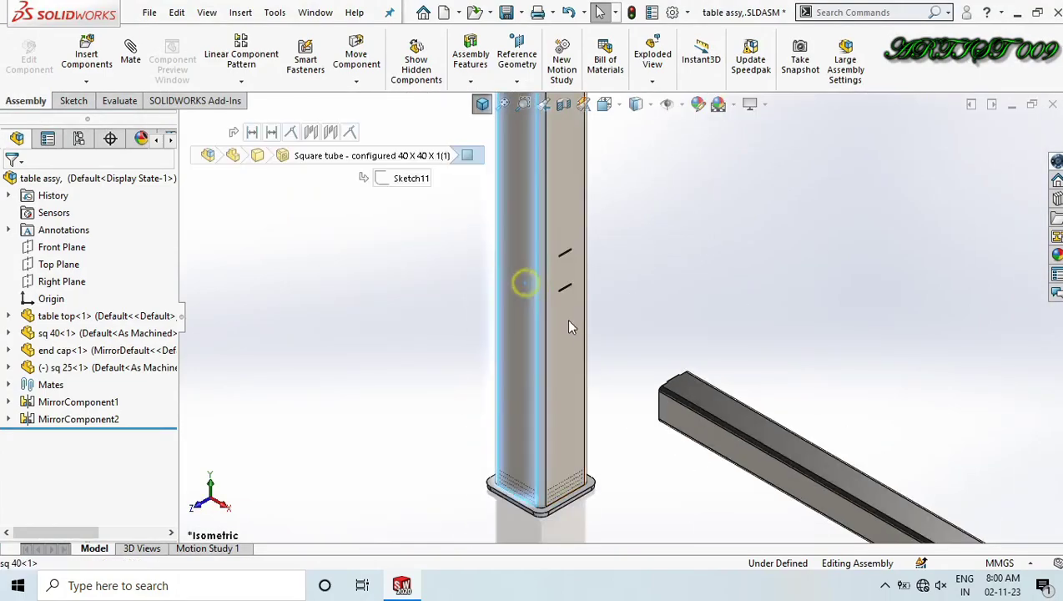
pyautogui.moveTo(542, 296); pyautogui.dragTo(724, 318, button='middle')
pyautogui.scroll(5, 605, 334)
pyautogui.moveTo(486, 331); pyautogui.dragTo(641, 351, button='middle')
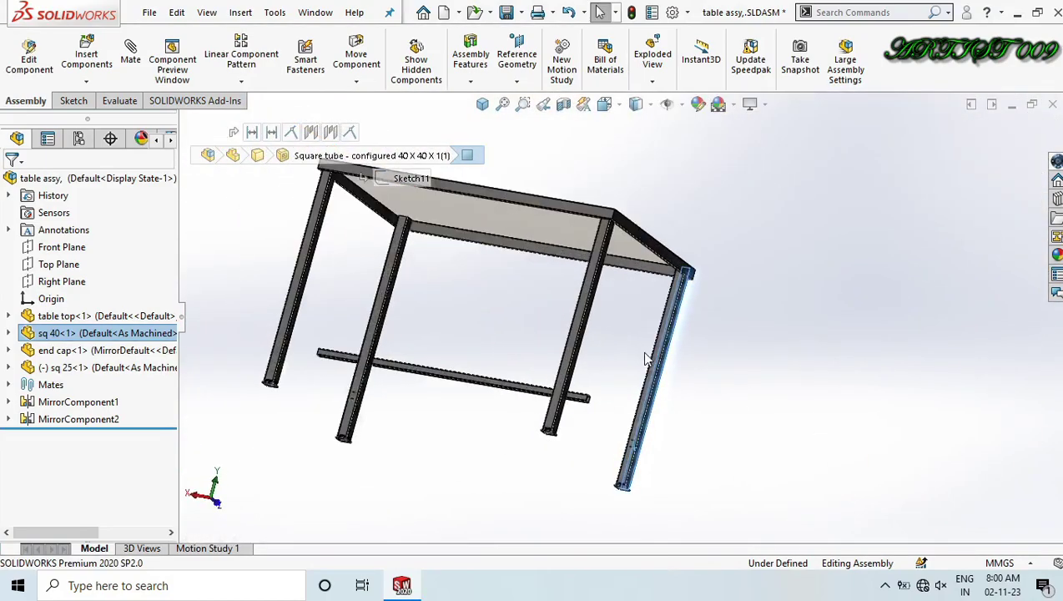
pyautogui.scroll(-5, 634, 368)
pyautogui.click(657, 374)
pyautogui.scroll(2, 657, 374)
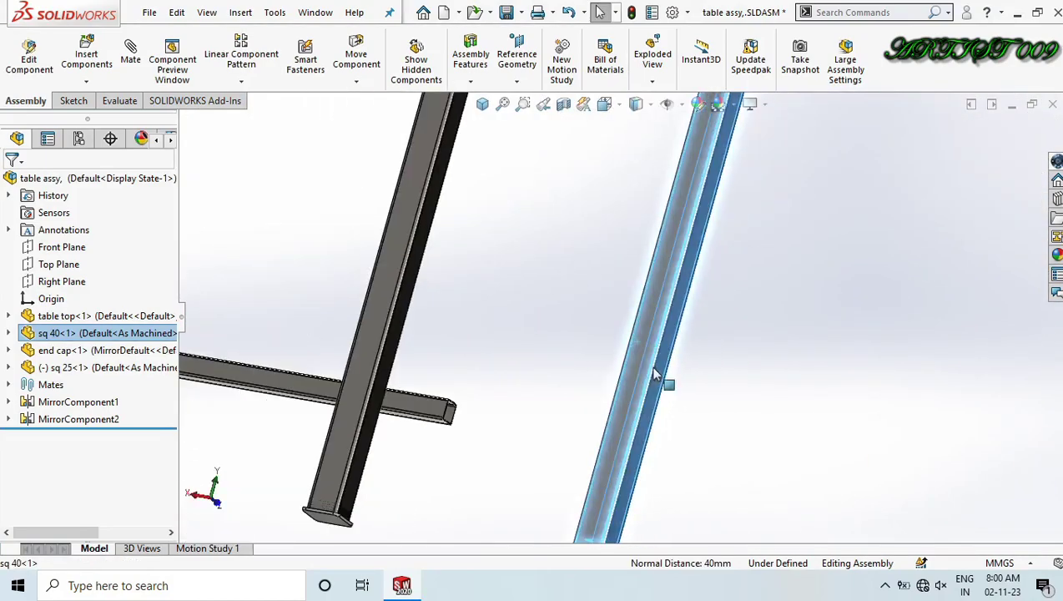
pyautogui.keyDown('ctrl'); pyautogui.click(441, 415); pyautogui.keyUp('ctrl')
pyautogui.moveTo(440, 415); pyautogui.dragTo(467, 417, button='middle')
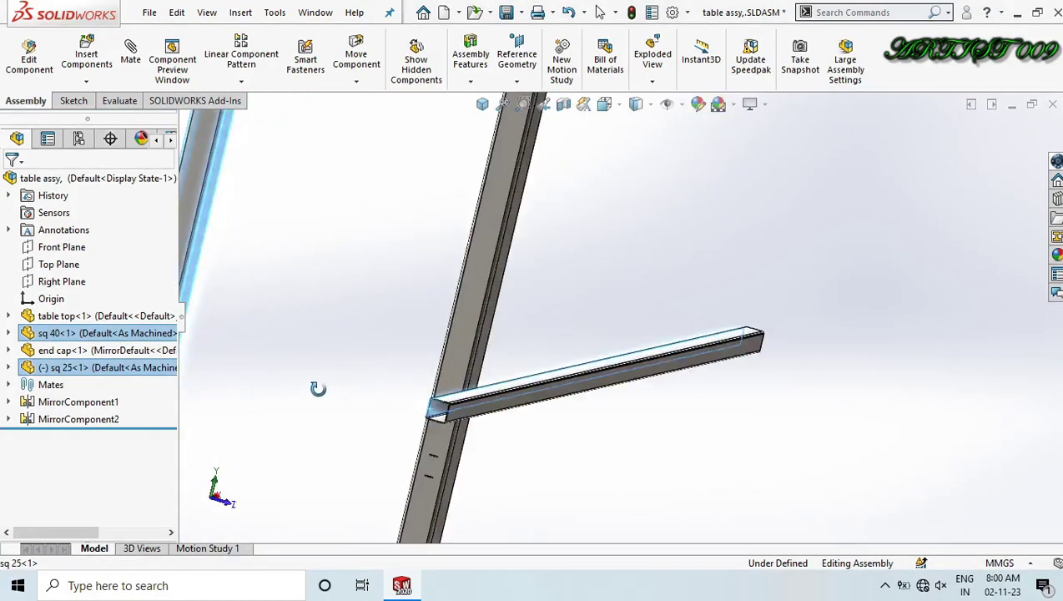
pyautogui.scroll(-3, 467, 417)
pyautogui.click(481, 380)
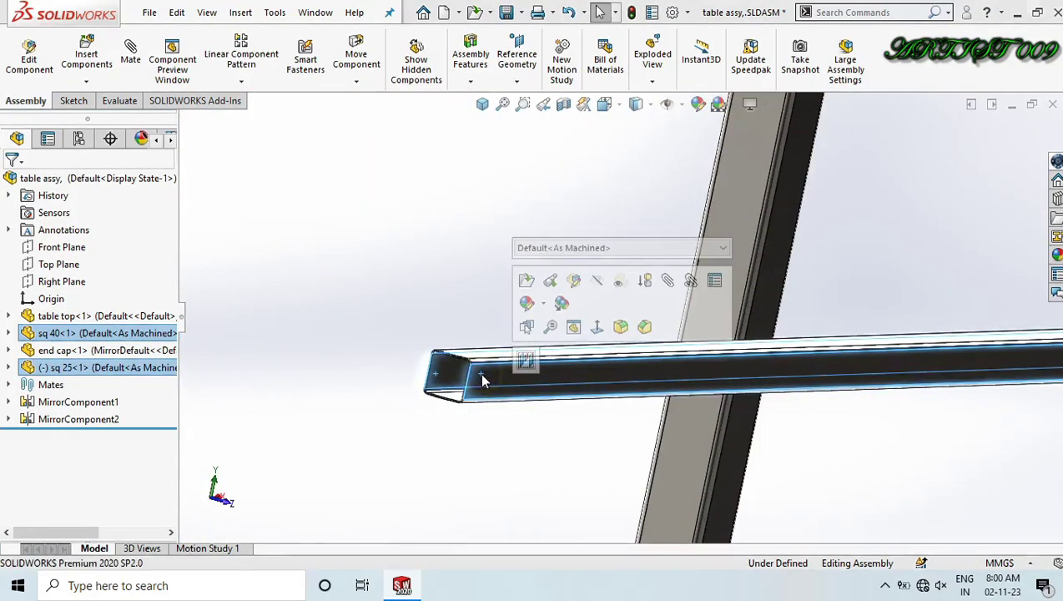
pyautogui.click(526, 360)
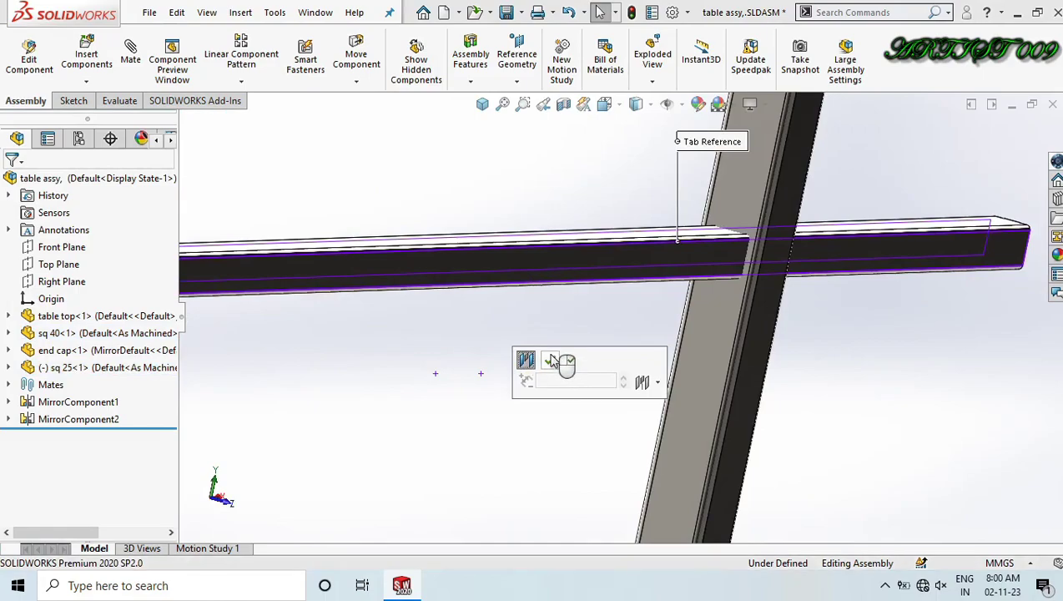
pyautogui.click(552, 359)
# Mate the sq 25 tube's upper face coincident with the upper inner face of the leg's upper slot.
pyautogui.scroll(5, 488, 342)
pyautogui.scroll(-4, 474, 317)
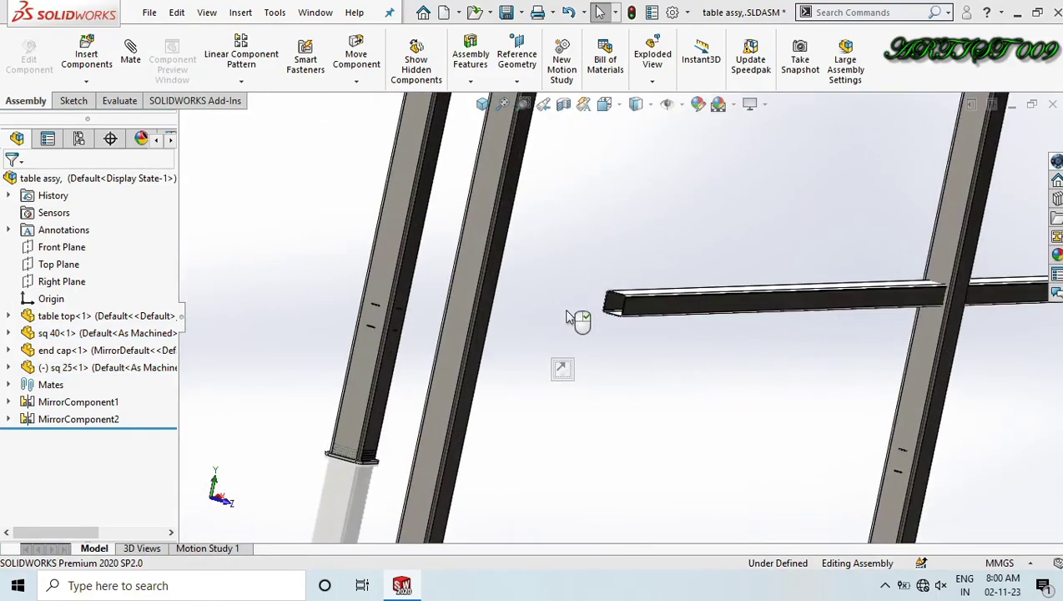
pyautogui.scroll(-8, 634, 309)
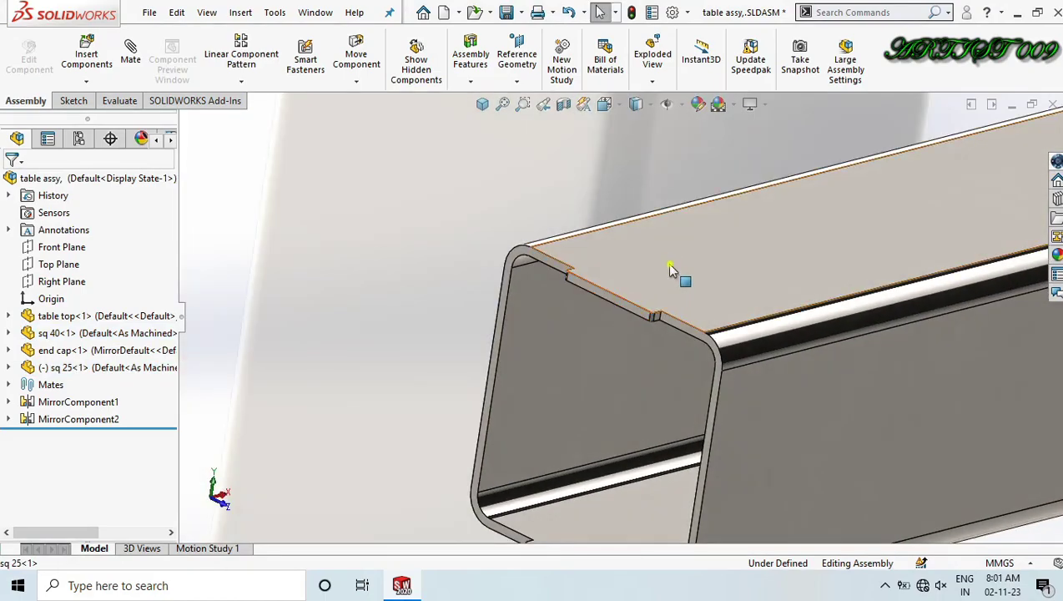
pyautogui.click(670, 268)
pyautogui.scroll(6, 617, 312)
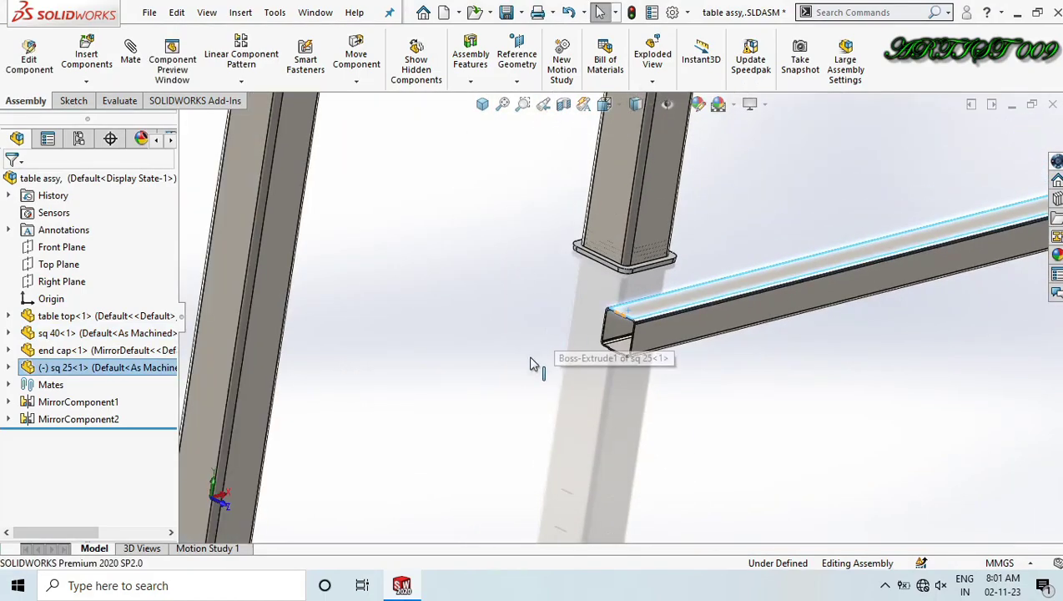
pyautogui.moveTo(494, 374); pyautogui.dragTo(464, 337, button='middle')
pyautogui.scroll(4, 464, 338)
pyautogui.scroll(2, 453, 324)
pyautogui.scroll(-5, 387, 315)
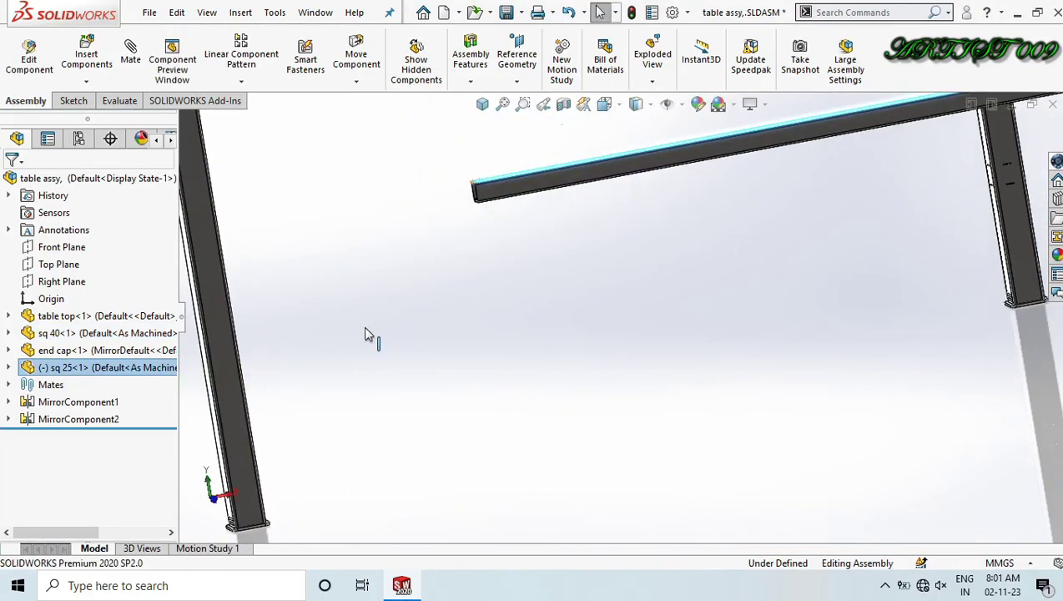
pyautogui.moveTo(366, 329); pyautogui.dragTo(332, 347, button='middle')
pyautogui.scroll(-8, 332, 354)
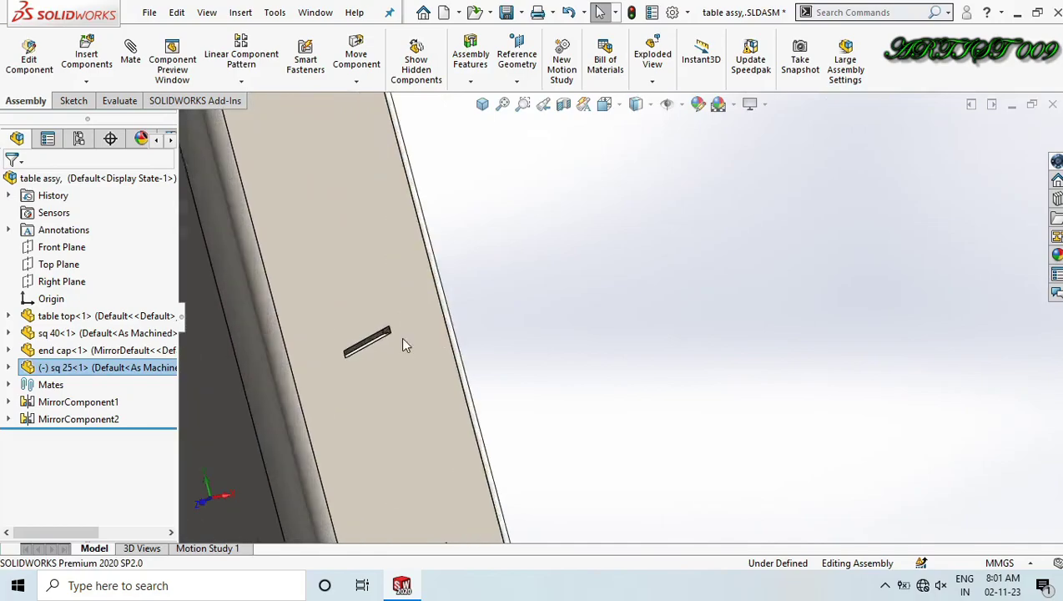
pyautogui.moveTo(404, 351)
pyautogui.mouseDown(button='middle')
pyautogui.moveTo(398, 287)
pyautogui.moveTo(408, 361)
pyautogui.mouseUp(button='middle')
pyautogui.scroll(-2, 408, 356)
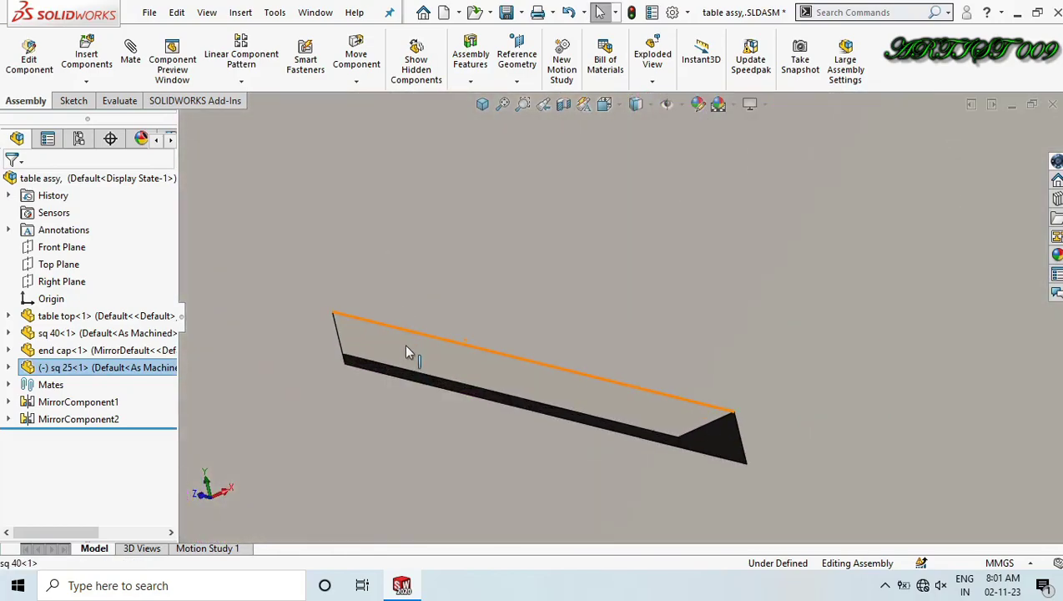
pyautogui.click(405, 343)
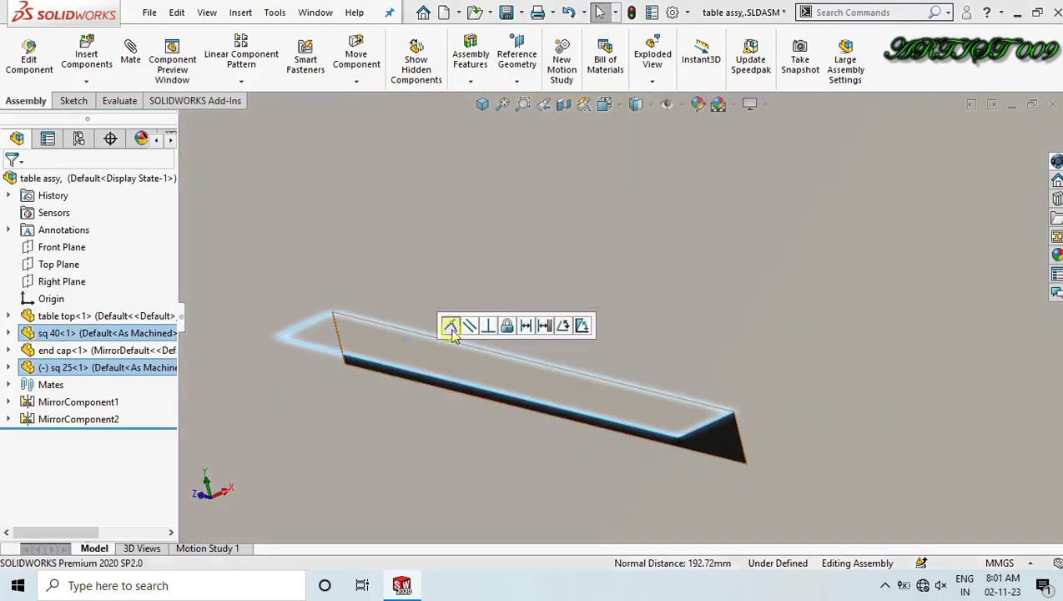
pyautogui.click(450, 327)
# Mate the sq 25 tube's end face beside the tab coincident with the slotted face of the sq 40 leg.
pyautogui.scroll(4, 431, 263)
pyautogui.click(434, 259)
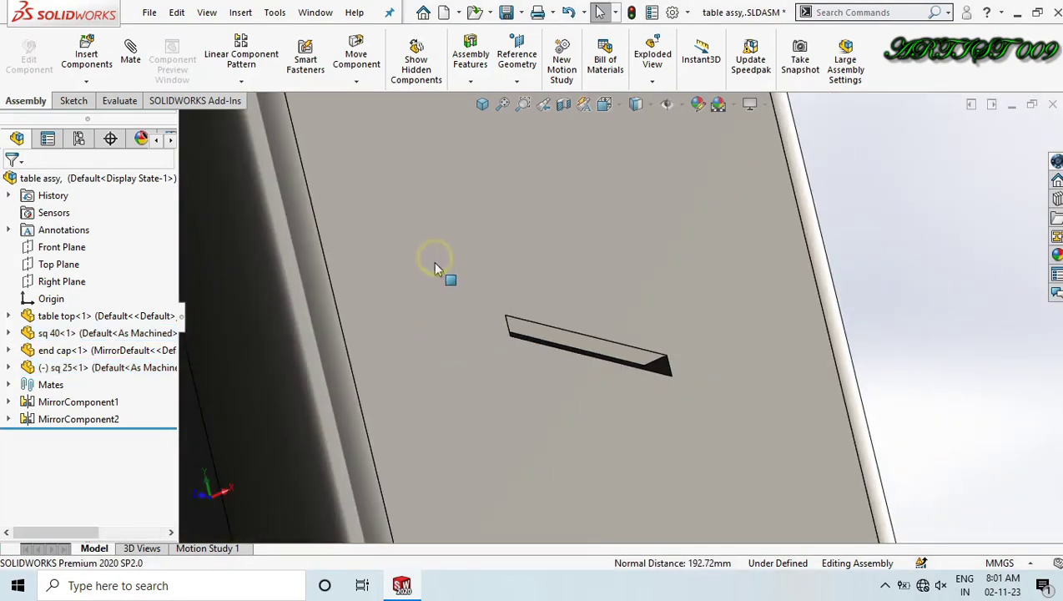
pyautogui.scroll(4, 443, 276)
pyautogui.click(567, 260)
pyautogui.click(567, 263)
pyautogui.moveTo(562, 268); pyautogui.dragTo(709, 345, button='middle')
pyautogui.scroll(3, 708, 343)
pyautogui.scroll(-4, 723, 262)
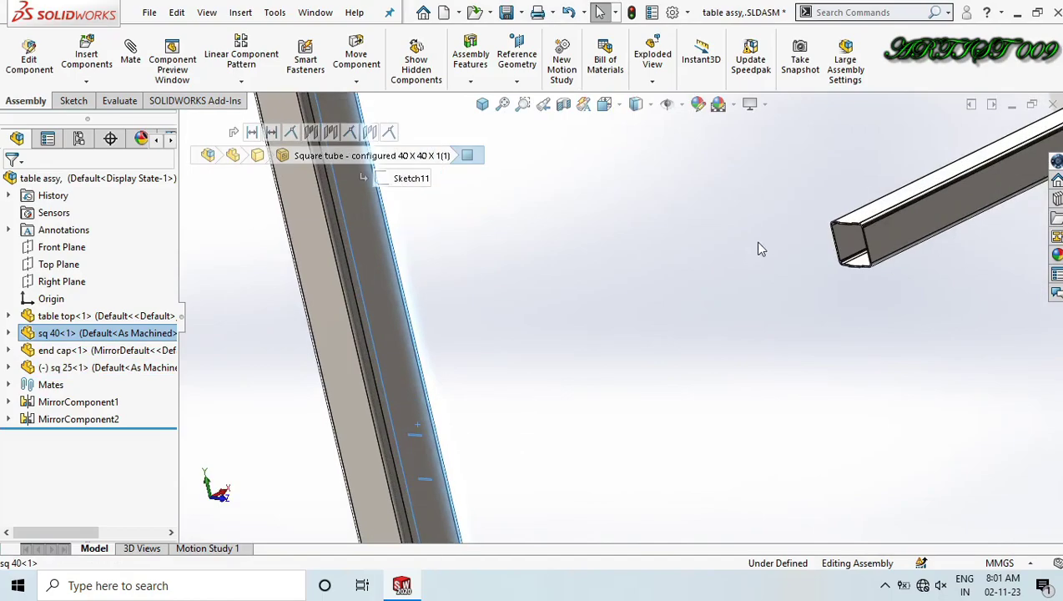
pyautogui.scroll(-6, 854, 230)
pyautogui.scroll(-5, 799, 258)
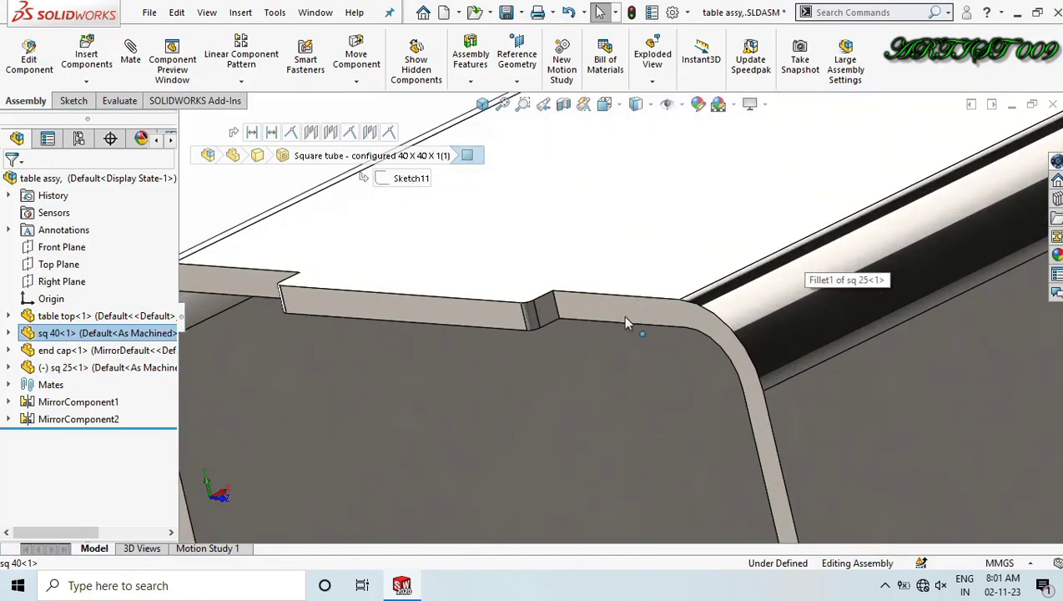
pyautogui.keyDown('ctrl'); pyautogui.click(621, 315); pyautogui.keyUp('ctrl')
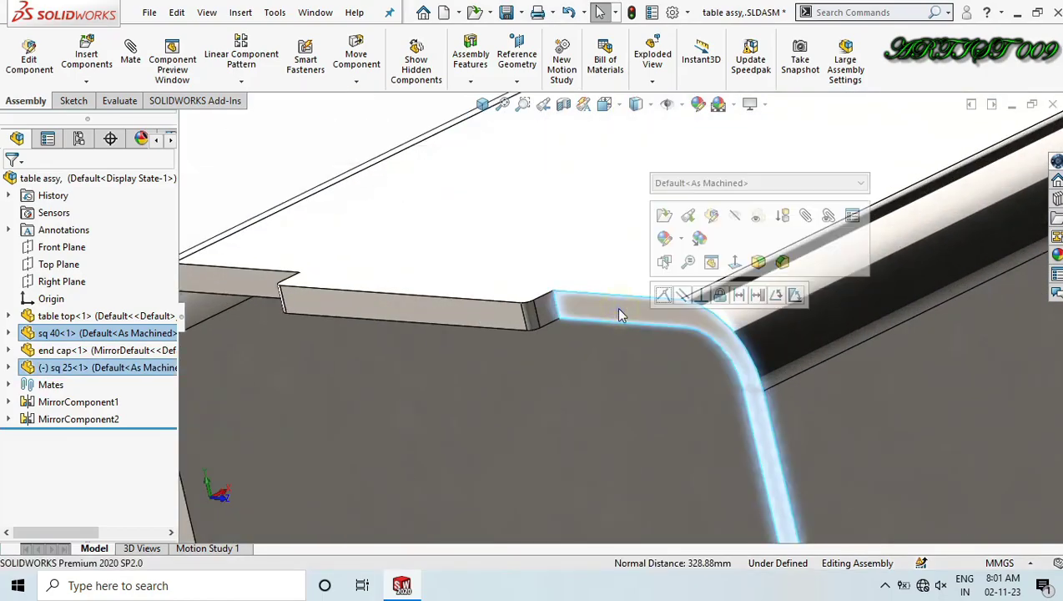
pyautogui.click(666, 298)
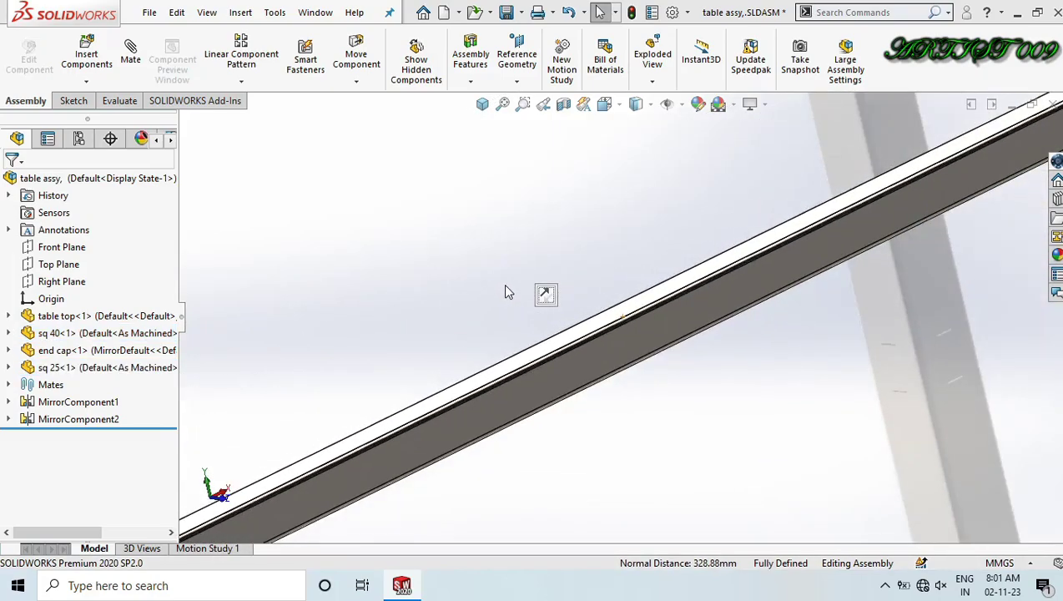
# Test whether the mated sq 25 tube can still move, and show the table in isometric view.
pyautogui.scroll(5, 504, 292)
pyautogui.scroll(-4, 525, 377)
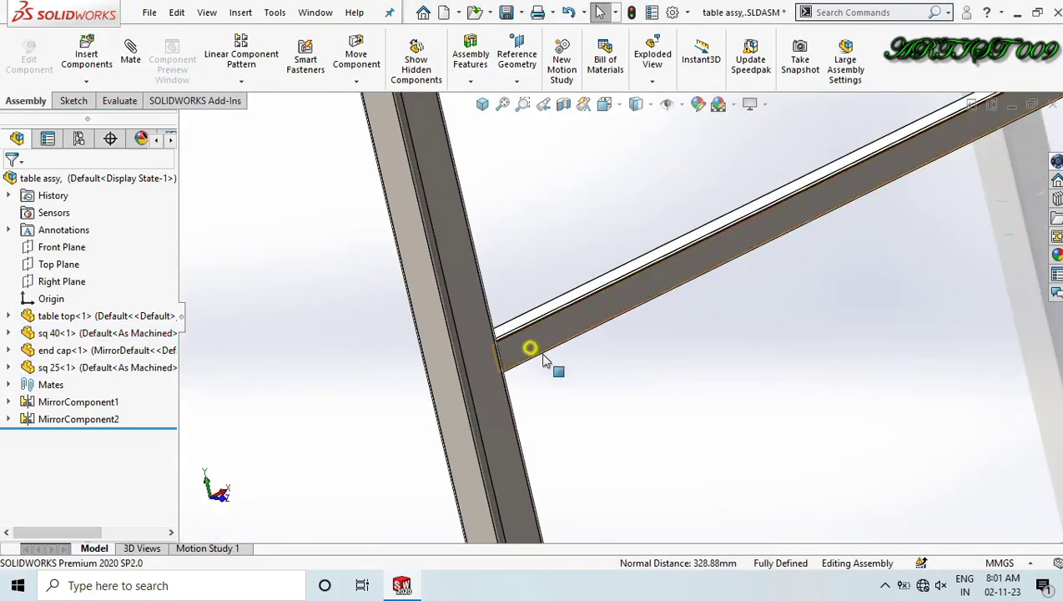
pyautogui.moveTo(544, 361); pyautogui.dragTo(560, 423)
pyautogui.hotkey('ctrl', '7')
pyautogui.scroll(-3, 558, 413)
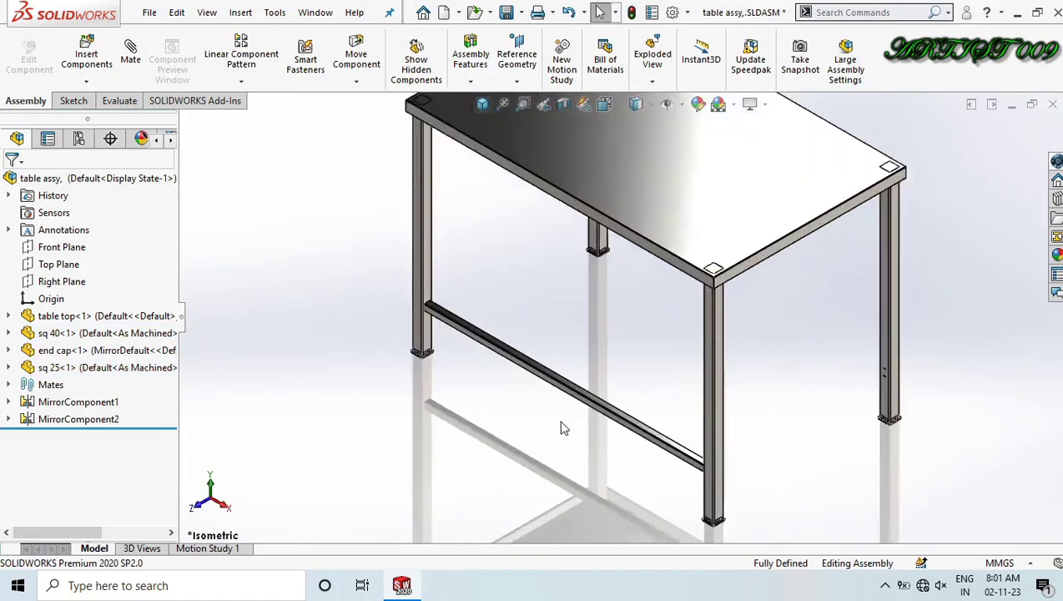
# Section the assembly parallel to the sq 25 tube's side face with a -8 mm offset.
pyautogui.scroll(-5, 448, 268)
pyautogui.click(442, 232)
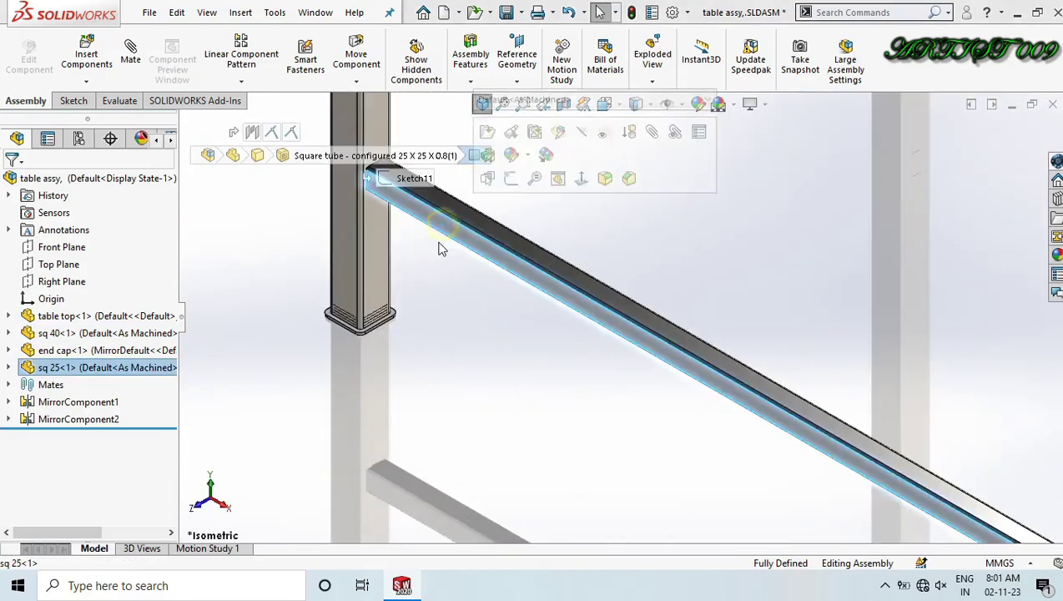
pyautogui.scroll(3, 408, 260)
pyautogui.moveTo(408, 260); pyautogui.dragTo(409, 348, button='right')
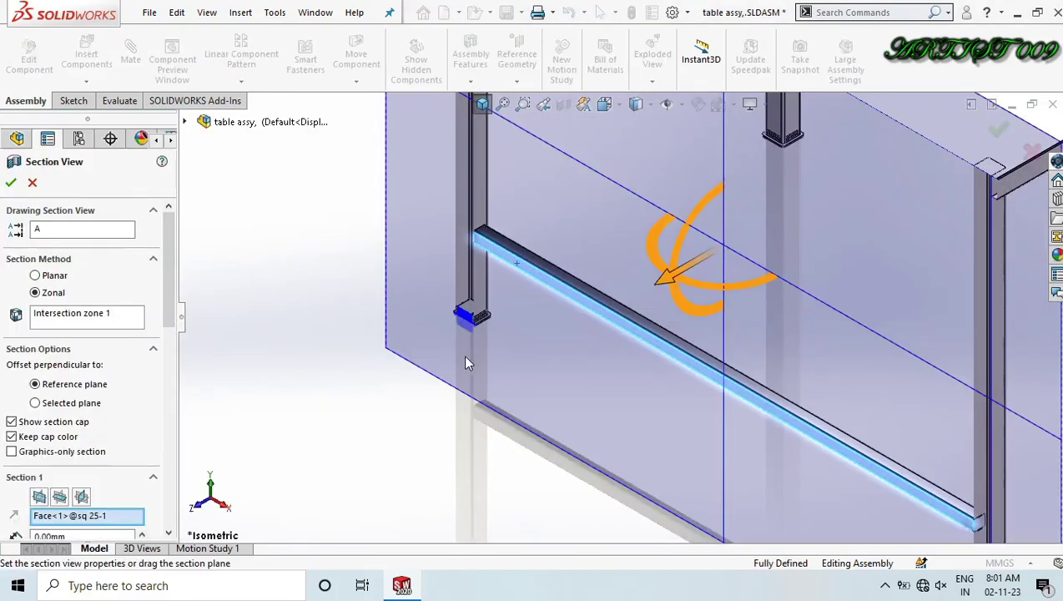
pyautogui.moveTo(659, 280); pyautogui.dragTo(668, 284)
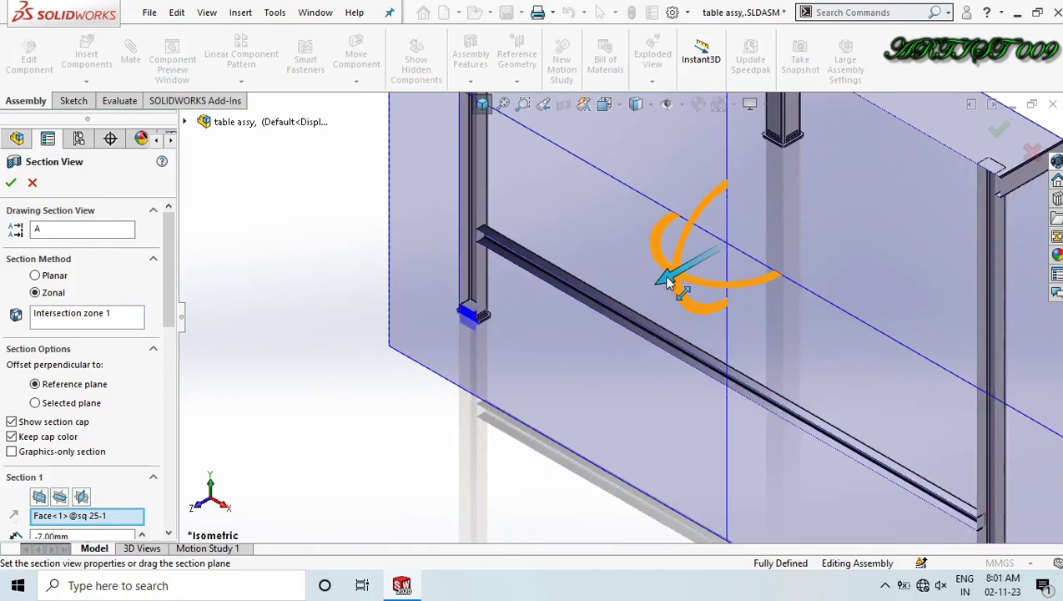
pyautogui.press('Escape')
# Examine how the tube's end tabs fit into the leg slots in the sectioned assembly, from the front and at an angle.
pyautogui.press('space')
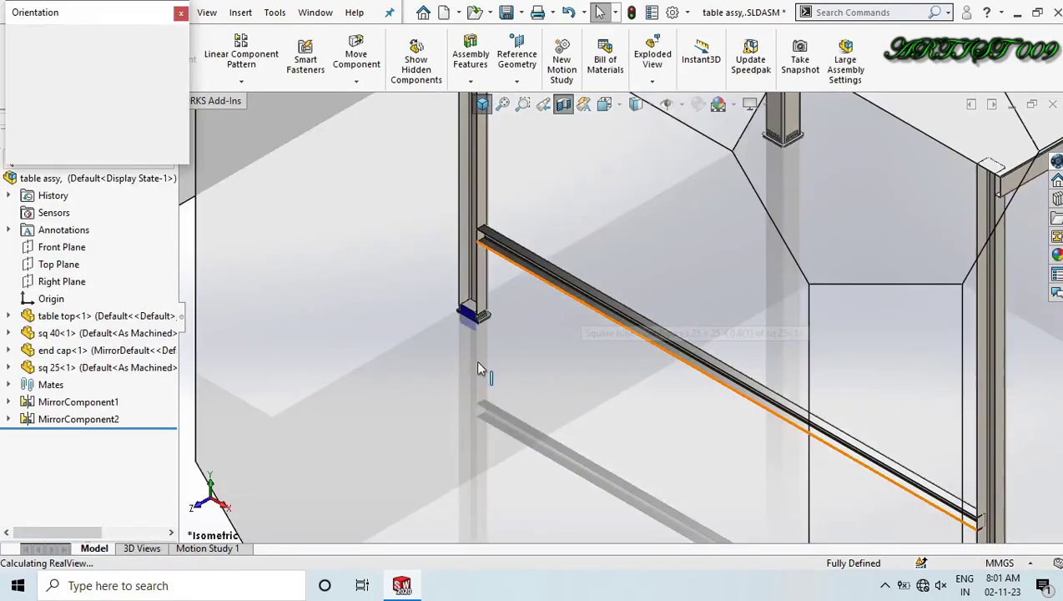
pyautogui.click(440, 406)
pyautogui.scroll(-8, 413, 439)
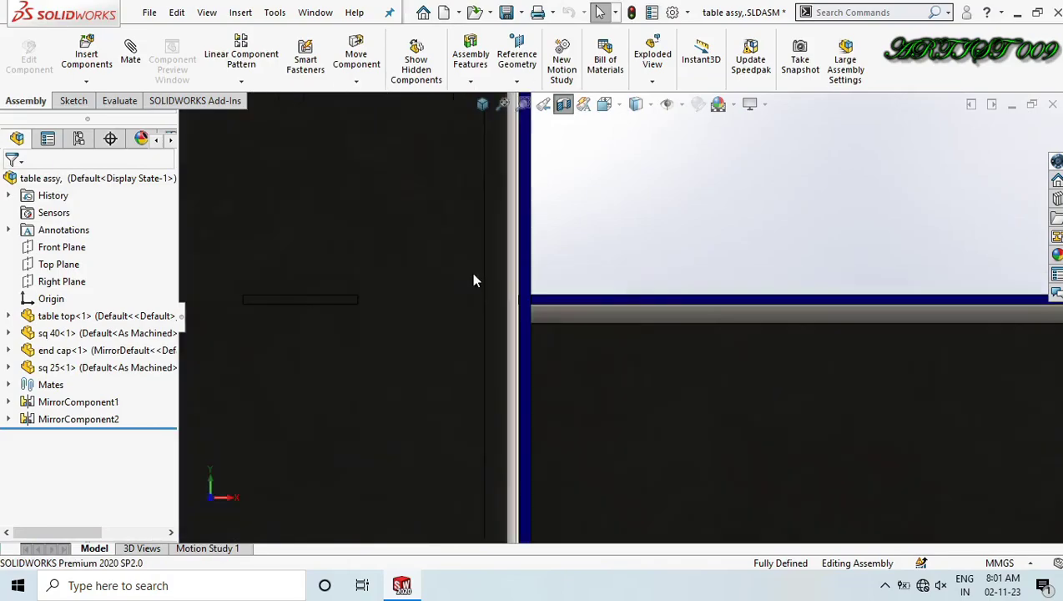
pyautogui.moveTo(517, 297); pyautogui.dragTo(556, 342, button='middle')
pyautogui.scroll(-7, 530, 310)
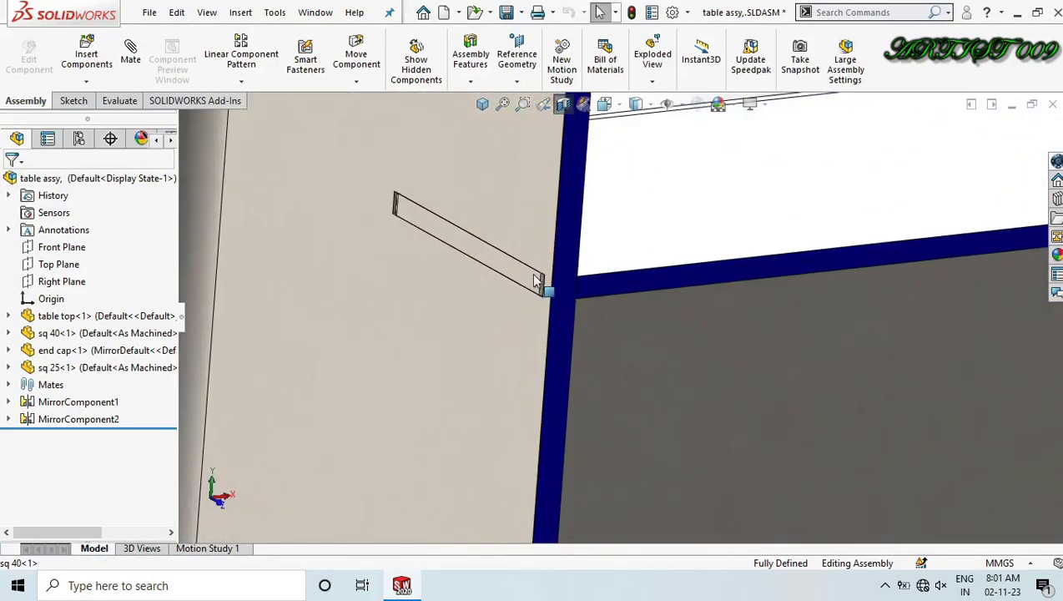
pyautogui.scroll(3, 572, 304)
pyautogui.scroll(-5, 571, 304)
pyautogui.scroll(1, 565, 315)
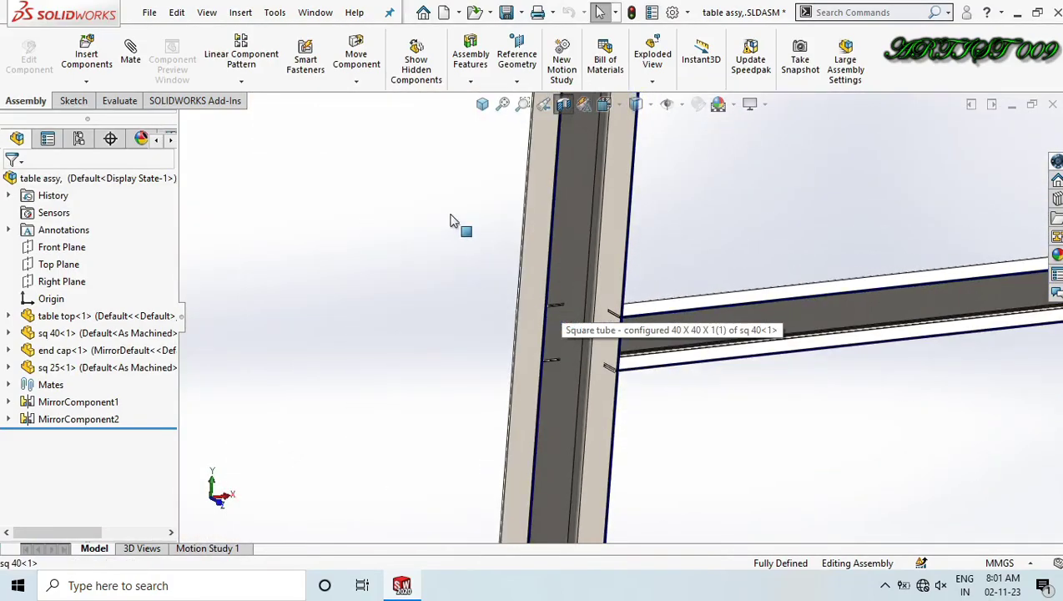
# Examine the gap around the sq 25 tube's lower tab in the leg slot in the sectioned assembly.
pyautogui.moveTo(451, 214); pyautogui.dragTo(455, 288, button='right')
pyautogui.moveTo(425, 229); pyautogui.dragTo(428, 300, button='right')
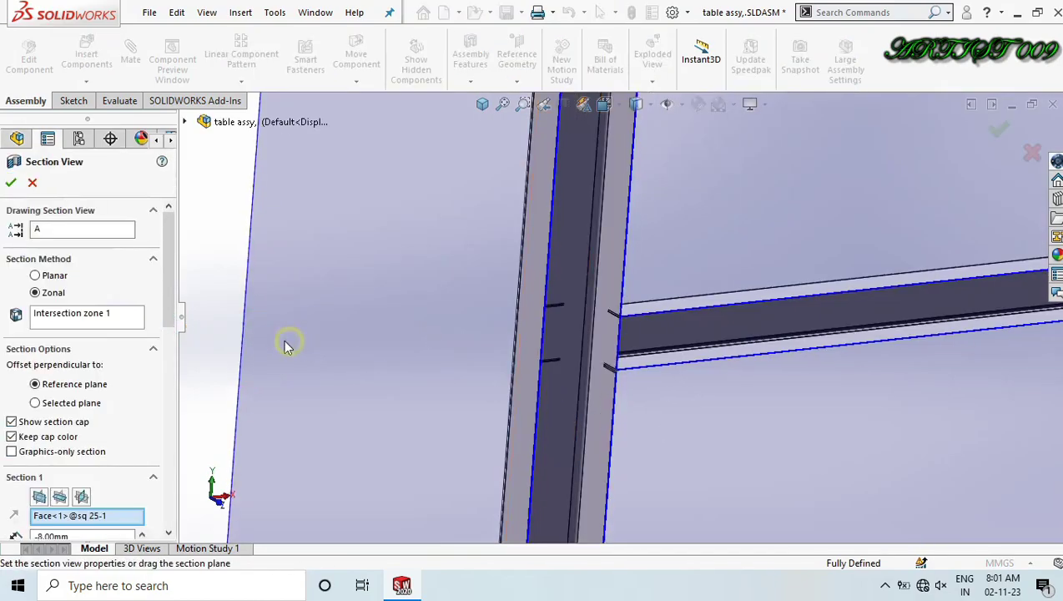
pyautogui.press('Return')
pyautogui.scroll(-8, 644, 333)
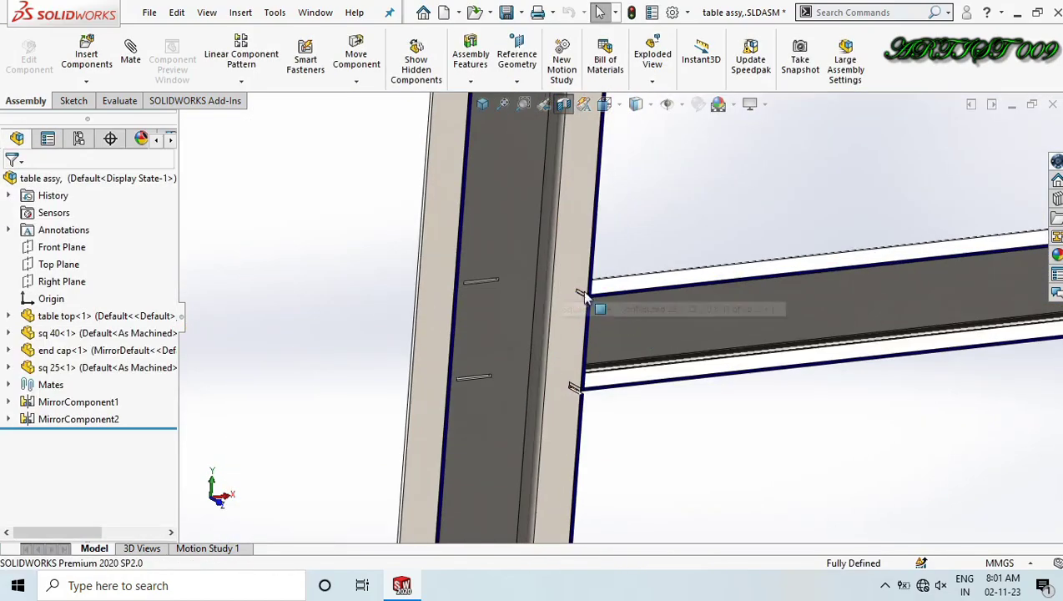
pyautogui.moveTo(647, 322); pyautogui.dragTo(641, 314, button='middle')
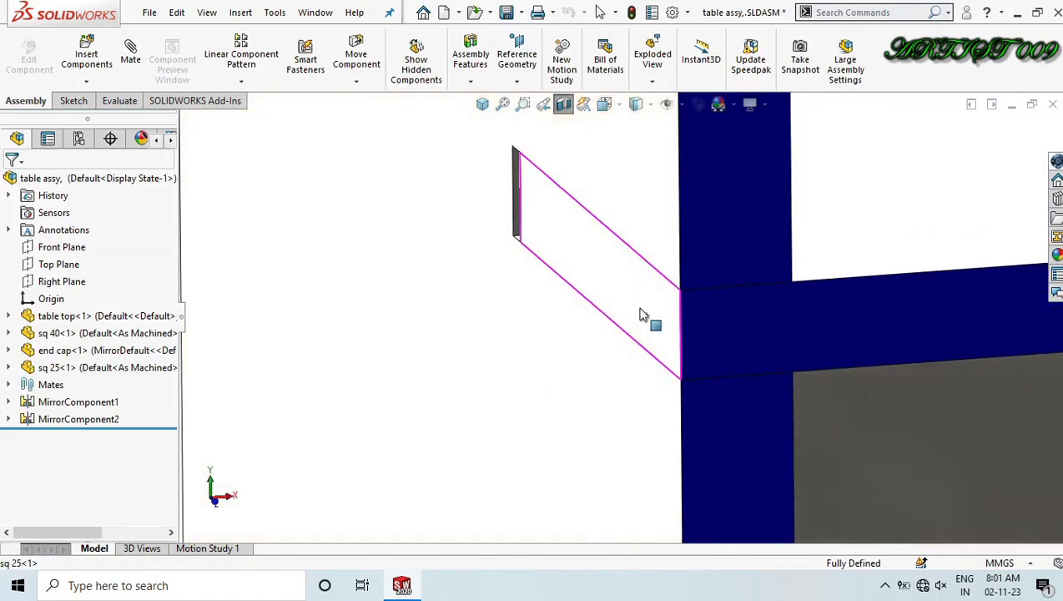
pyautogui.scroll(2, 659, 288)
pyautogui.moveTo(702, 277); pyautogui.dragTo(658, 341, button='middle')
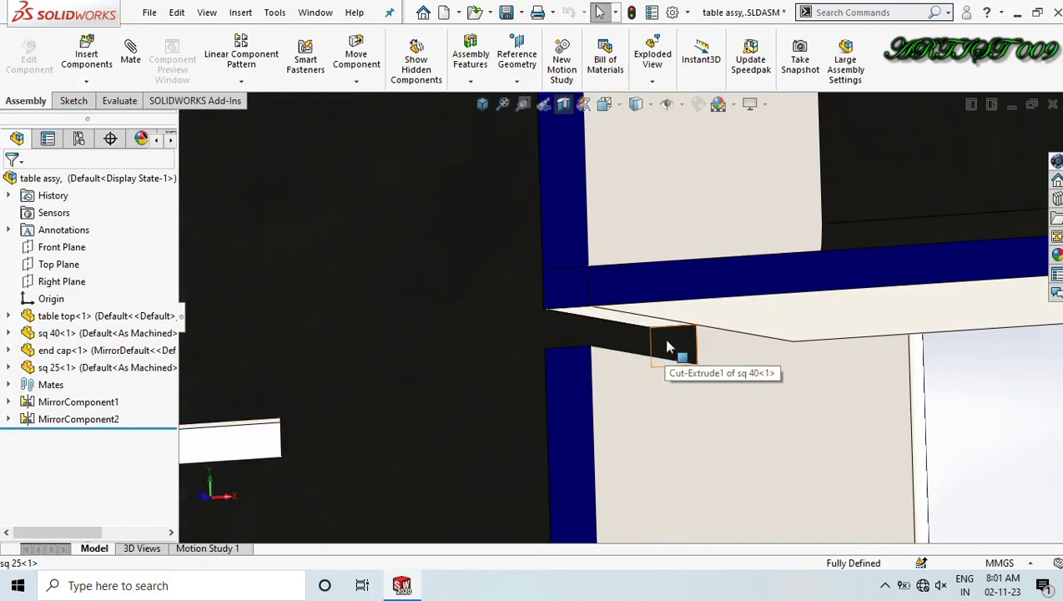
# Display the dimensions of the sq 40 leg's slot cut and measure the slot's short edge beside the tube tab.
pyautogui.doubleClick(673, 343)
pyautogui.scroll(8, 668, 338)
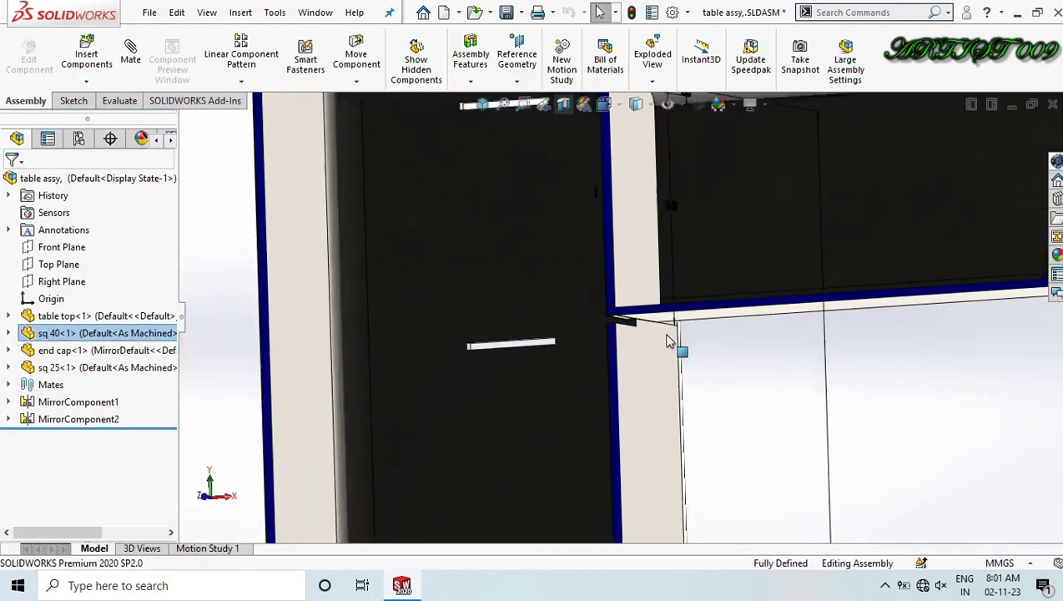
pyautogui.scroll(-2, 653, 281)
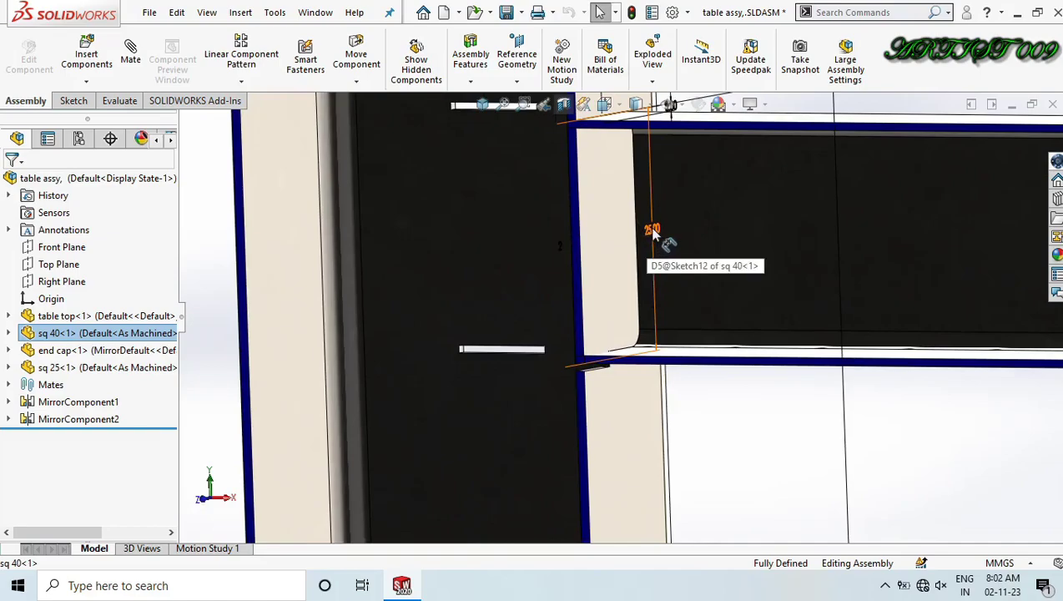
pyautogui.click(655, 232)
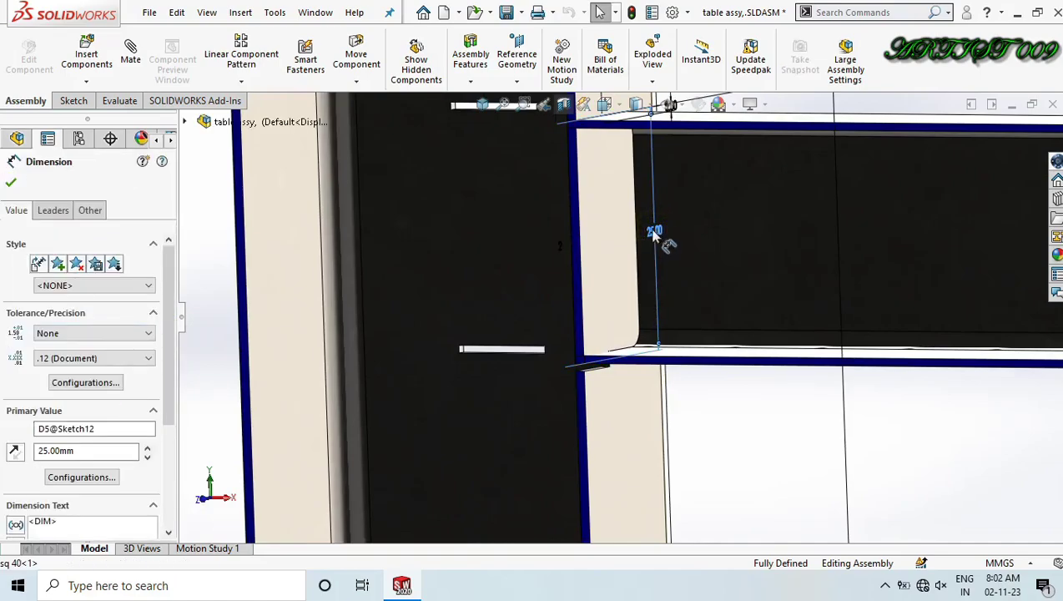
pyautogui.scroll(-4, 612, 364)
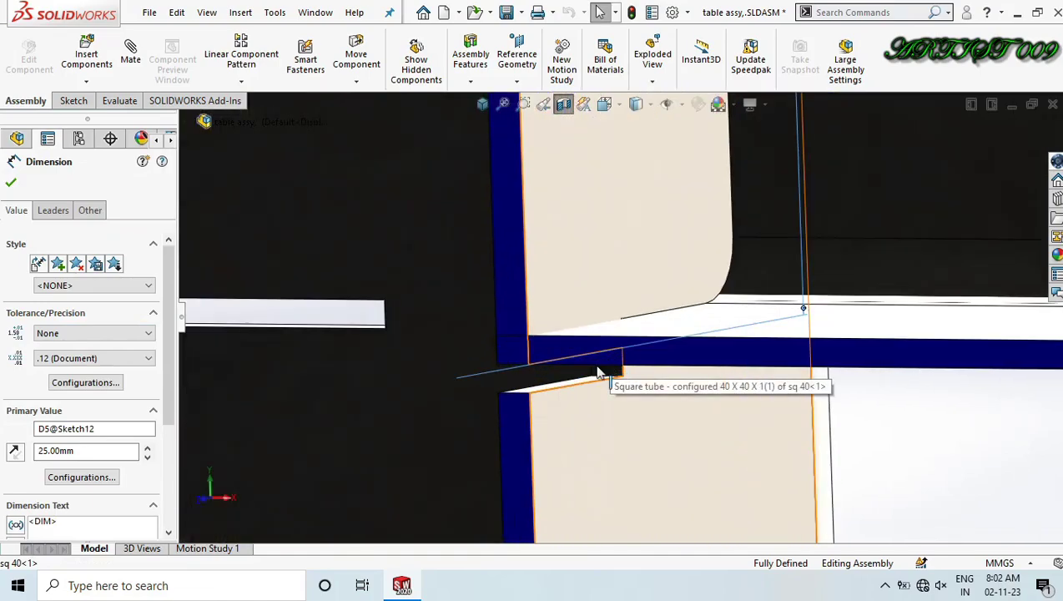
pyautogui.moveTo(610, 363); pyautogui.dragTo(674, 324, button='middle')
pyautogui.scroll(-3, 657, 326)
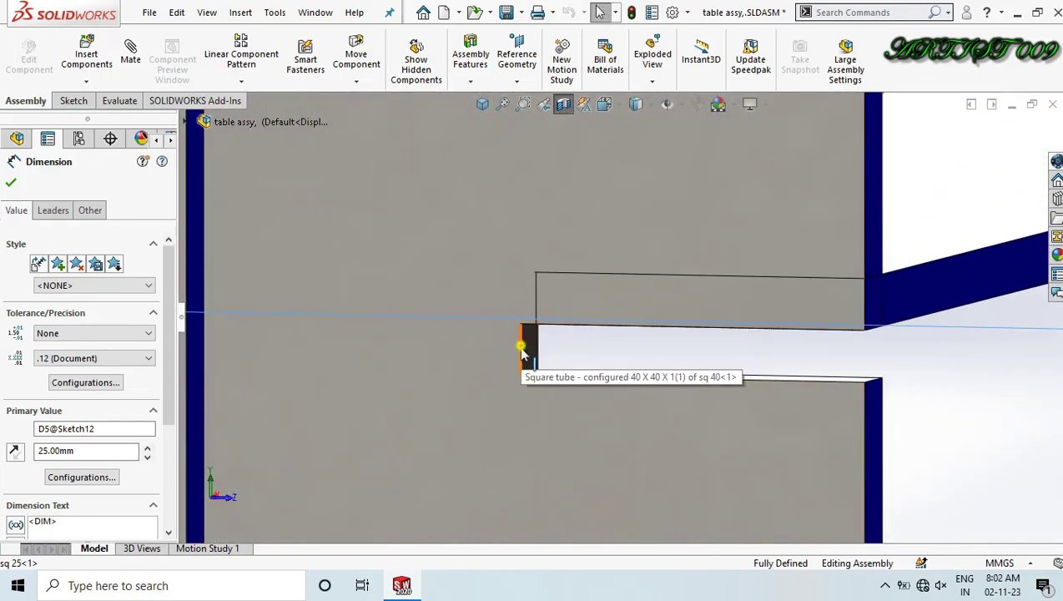
pyautogui.click(522, 352)
pyautogui.moveTo(522, 353); pyautogui.dragTo(687, 300, button='middle')
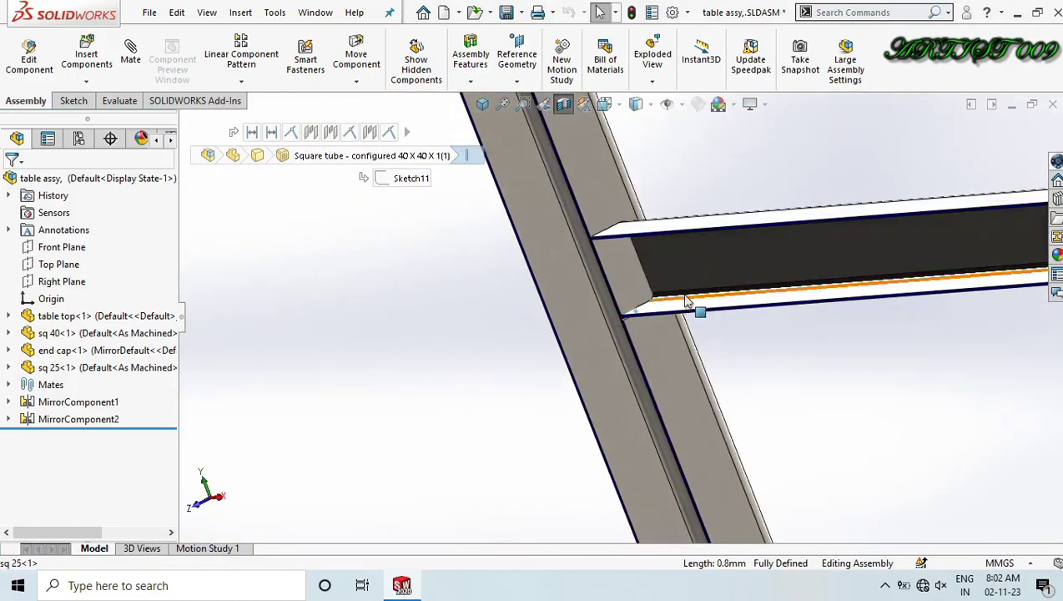
# Reduce the vertical spacing dimension of the sq 40 leg's slots by 0.8 mm to 24.20 mm.
pyautogui.scroll(-2, 688, 300)
pyautogui.moveTo(604, 337); pyautogui.dragTo(612, 219, button='middle')
pyautogui.click(590, 189)
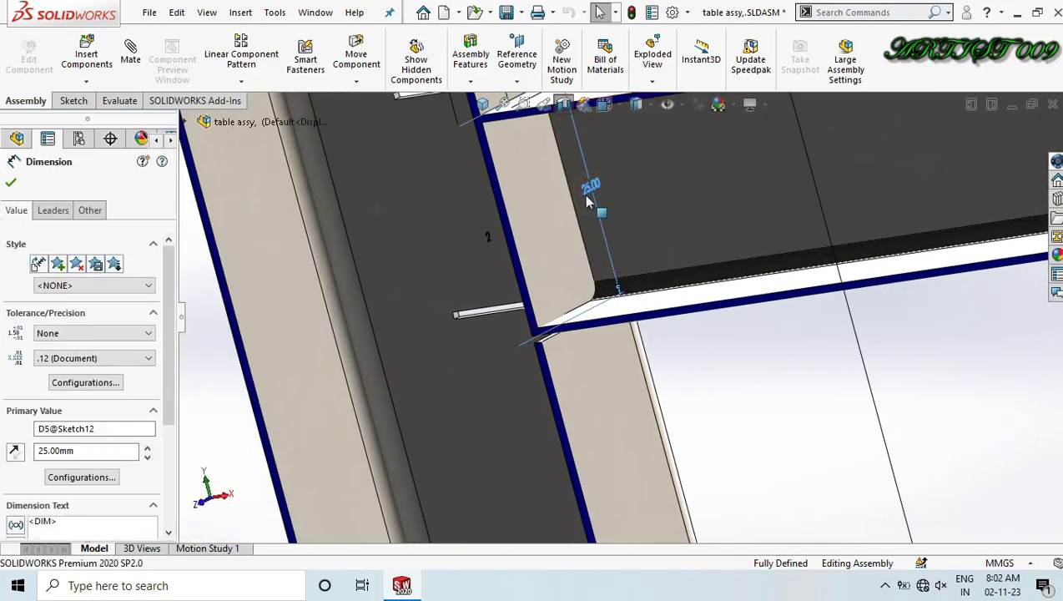
pyautogui.doubleClick(589, 191)
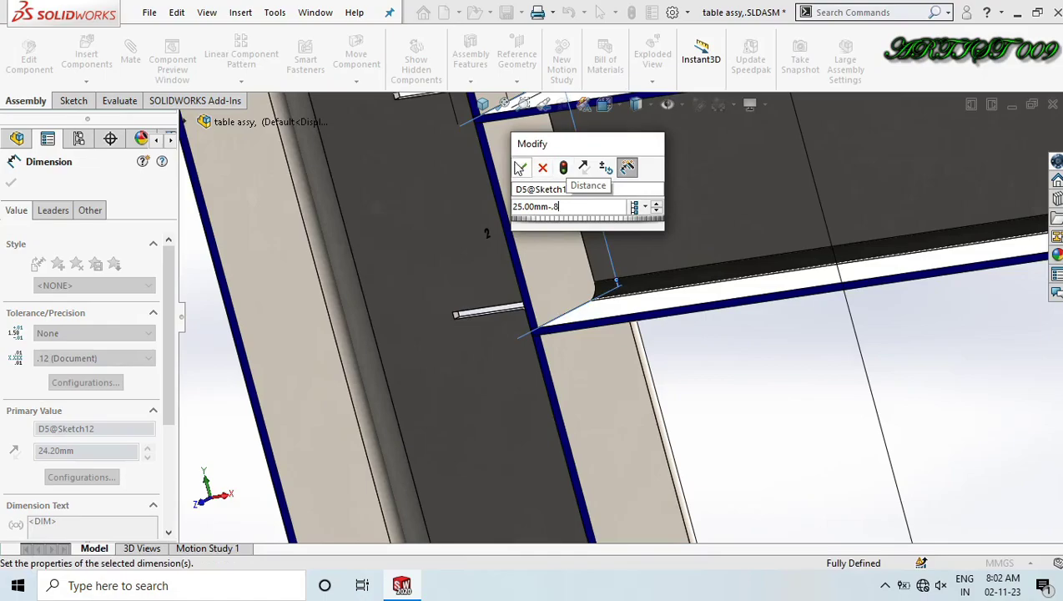
pyautogui.scroll(4, 611, 327)
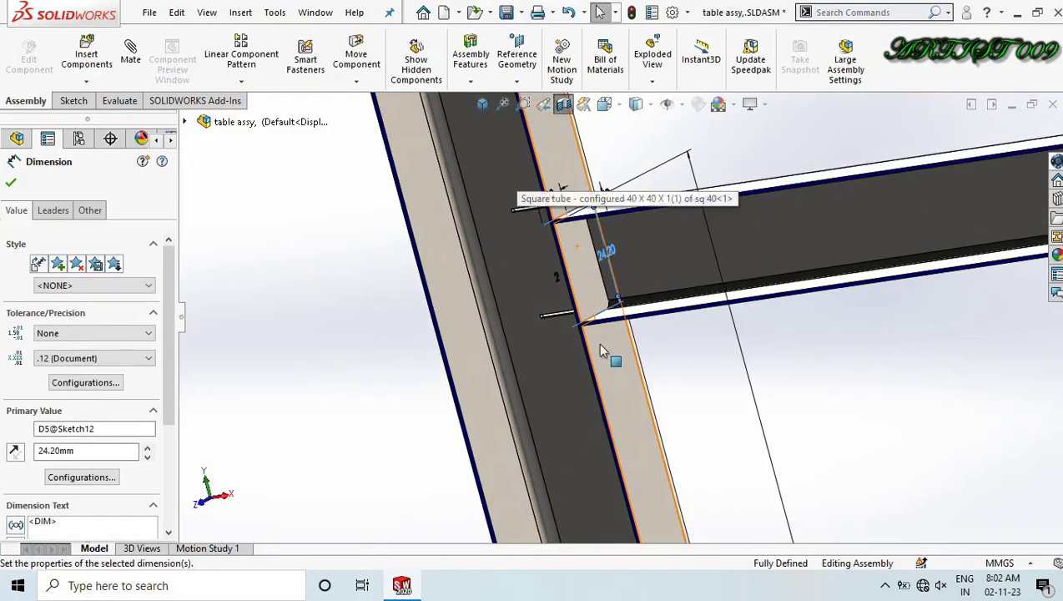
# Examine the tab-and-slot fit at both ends of the sq 25 tube in the sectioned assembly.
pyautogui.click(329, 305)
pyautogui.scroll(-4, 638, 373)
pyautogui.moveTo(534, 269); pyautogui.dragTo(668, 249, button='middle')
pyautogui.scroll(-5, 534, 244)
pyautogui.moveTo(584, 325); pyautogui.dragTo(630, 255, button='middle')
pyautogui.scroll(10, 629, 254)
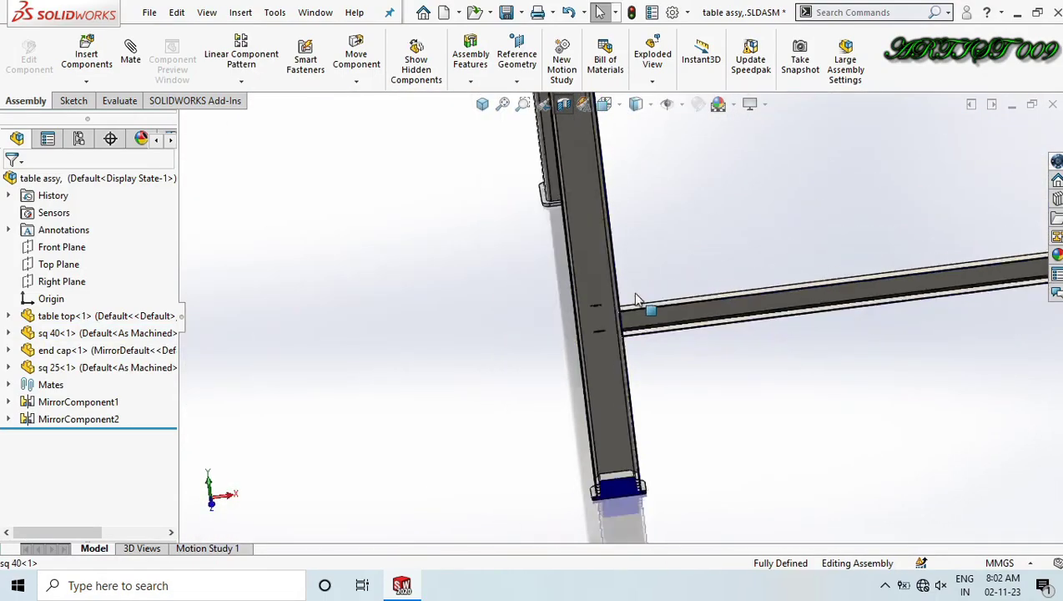
pyautogui.scroll(5, 676, 318)
pyautogui.scroll(-15, 721, 314)
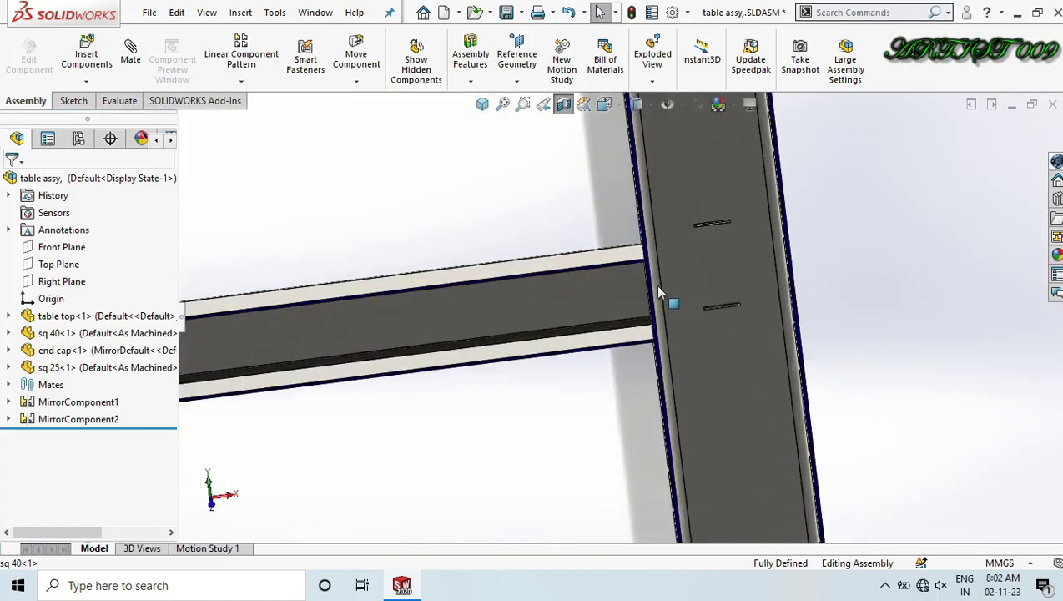
pyautogui.moveTo(579, 245); pyautogui.dragTo(542, 239, button='middle')
pyautogui.scroll(6, 582, 397)
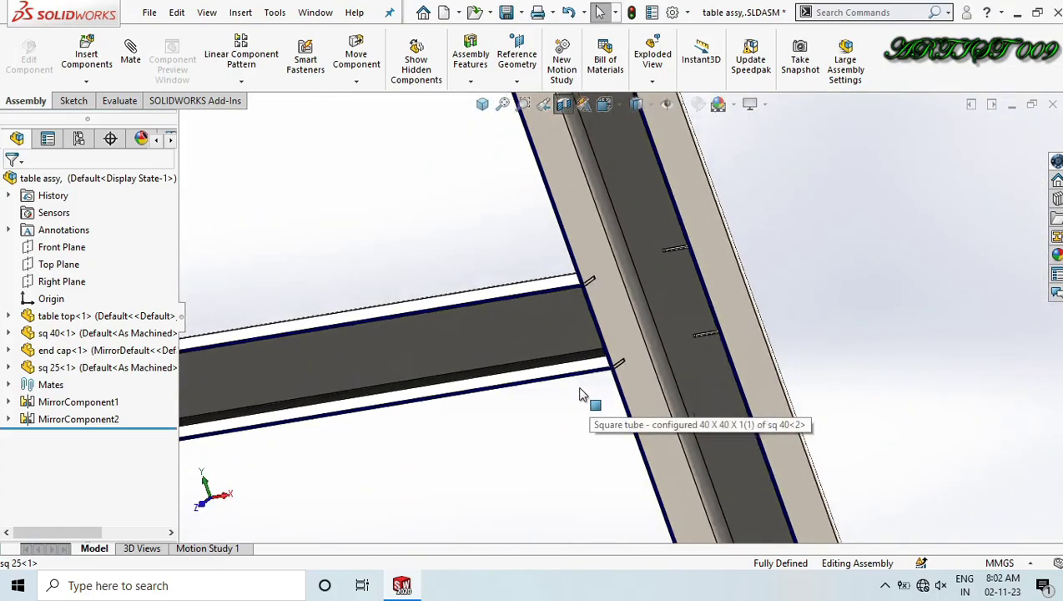
# Turn off the section view, show the whole table in isometric view, and save the assembly.
pyautogui.moveTo(722, 248); pyautogui.dragTo(694, 310, button='right')
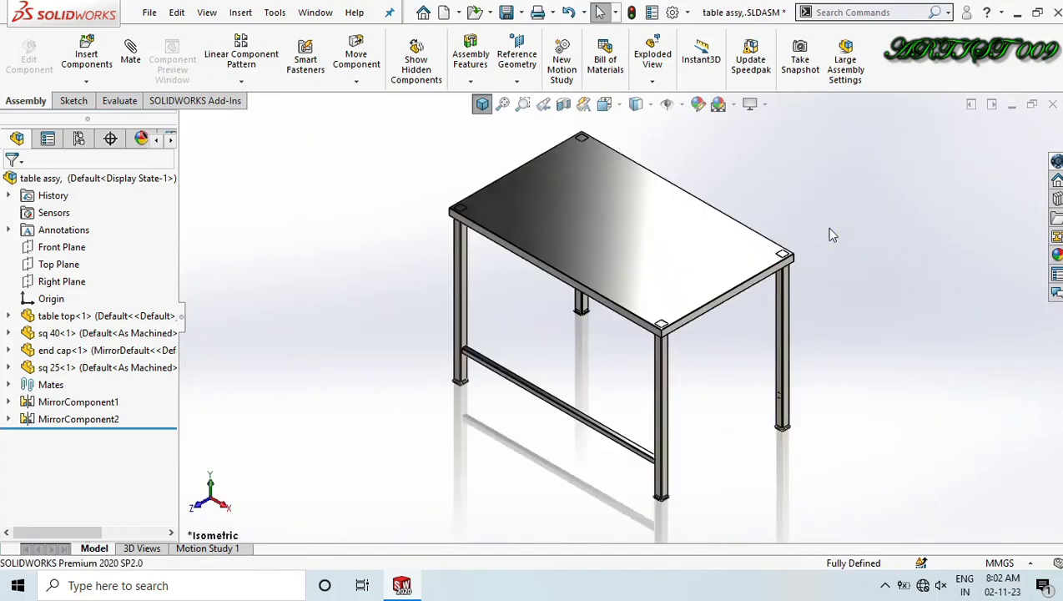
pyautogui.hotkey('ctrl', 's')
pyautogui.click(314, 243)
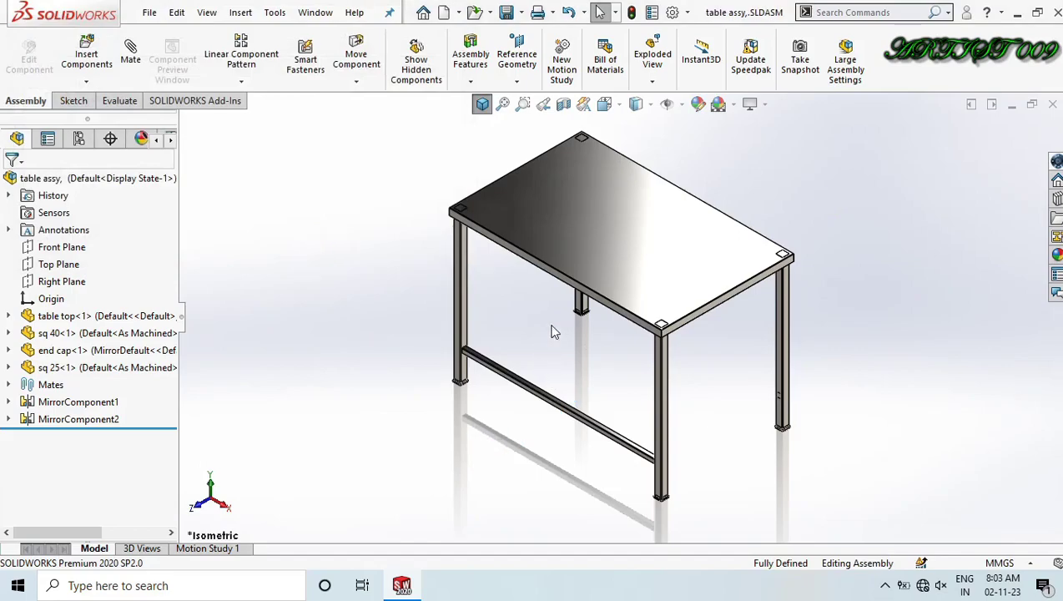
# Measure the normal distance between the facing sides of the front and rear sq 40 legs at one table end.
pyautogui.scroll(-5, 581, 325)
pyautogui.click(635, 299)
pyautogui.scroll(5, 634, 301)
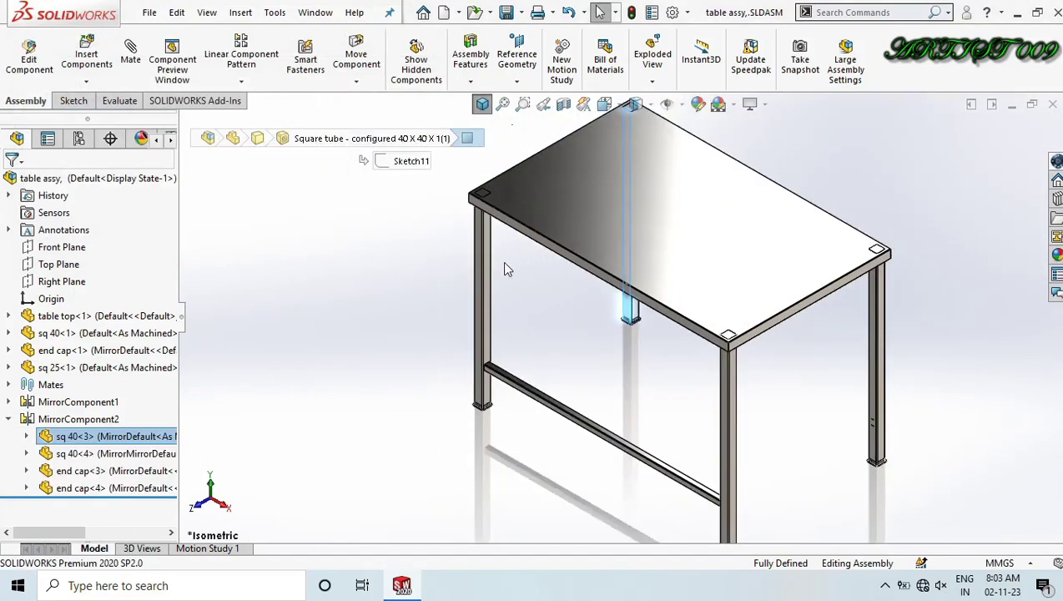
pyautogui.moveTo(635, 301); pyautogui.dragTo(679, 406, button='middle')
pyautogui.scroll(4, 708, 404)
pyautogui.scroll(-8, 678, 406)
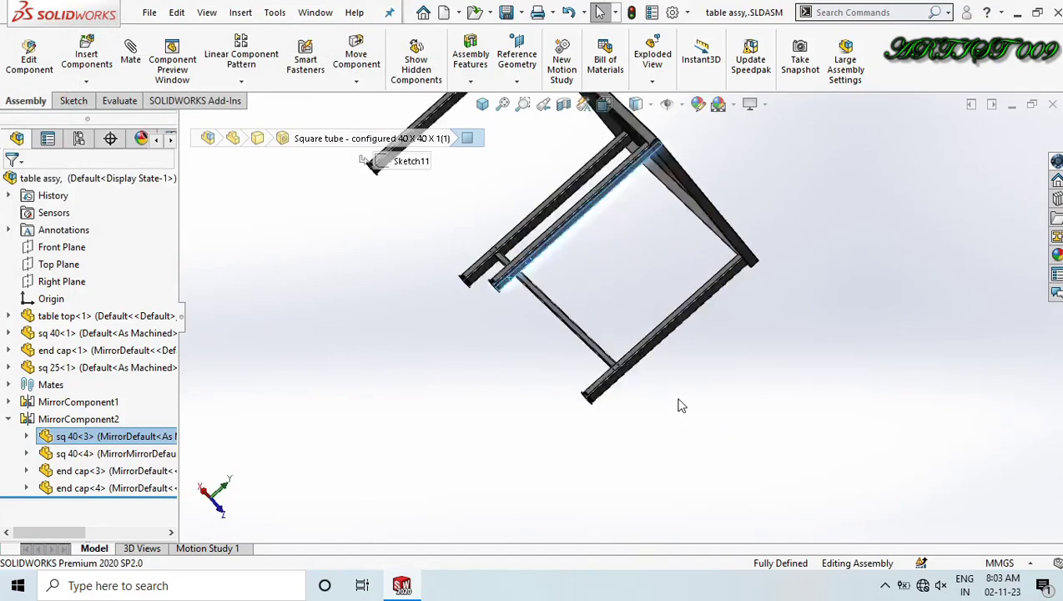
pyautogui.keyDown('ctrl'); pyautogui.click(525, 355); pyautogui.keyUp('ctrl')
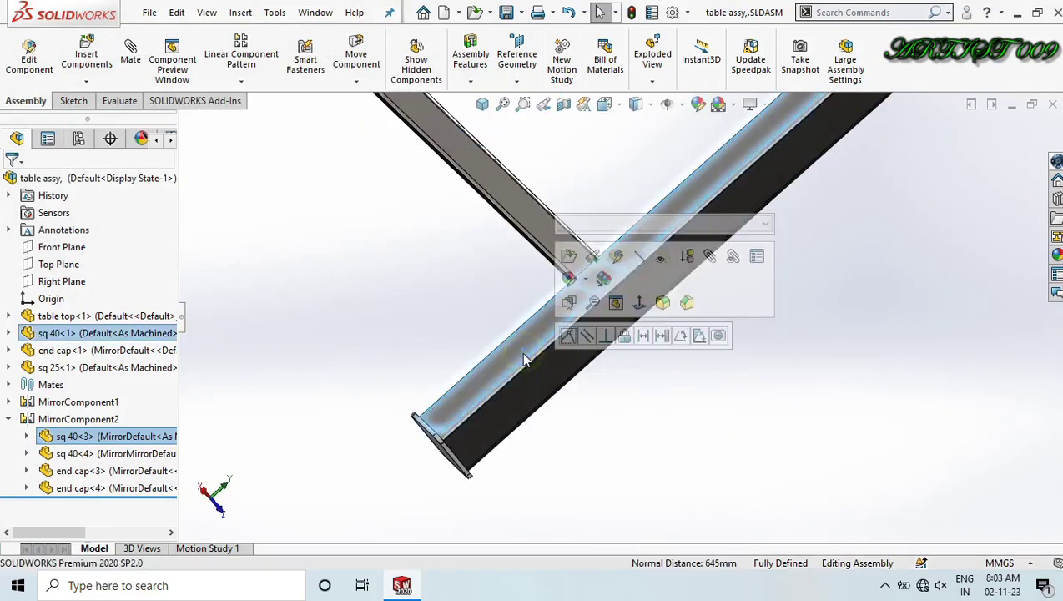
pyautogui.scroll(5, 512, 351)
pyautogui.moveTo(497, 384); pyautogui.dragTo(414, 352, button='middle')
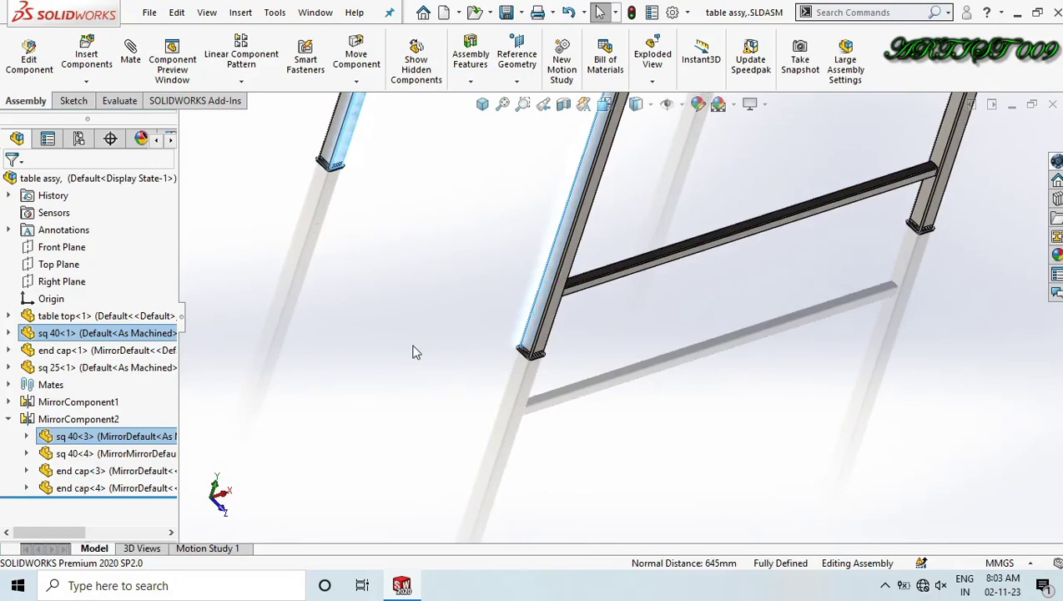
pyautogui.click(415, 351)
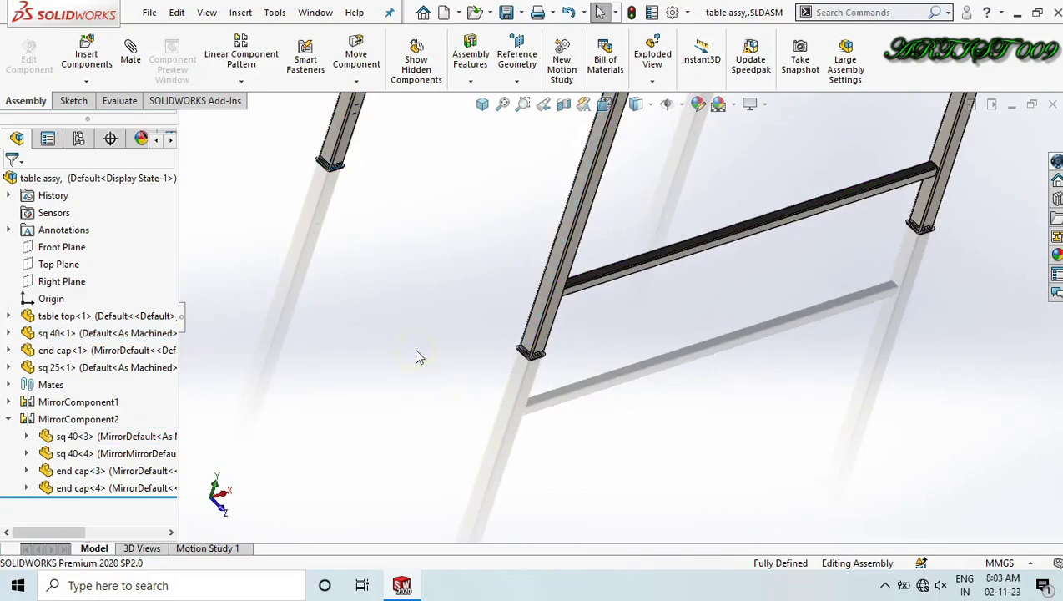
# Open the sq 25 bracing tube as a separate part from the assembly.
pyautogui.hotkey('ctrl', '7')
pyautogui.scroll(-6, 560, 420)
pyautogui.scroll(-2, 548, 359)
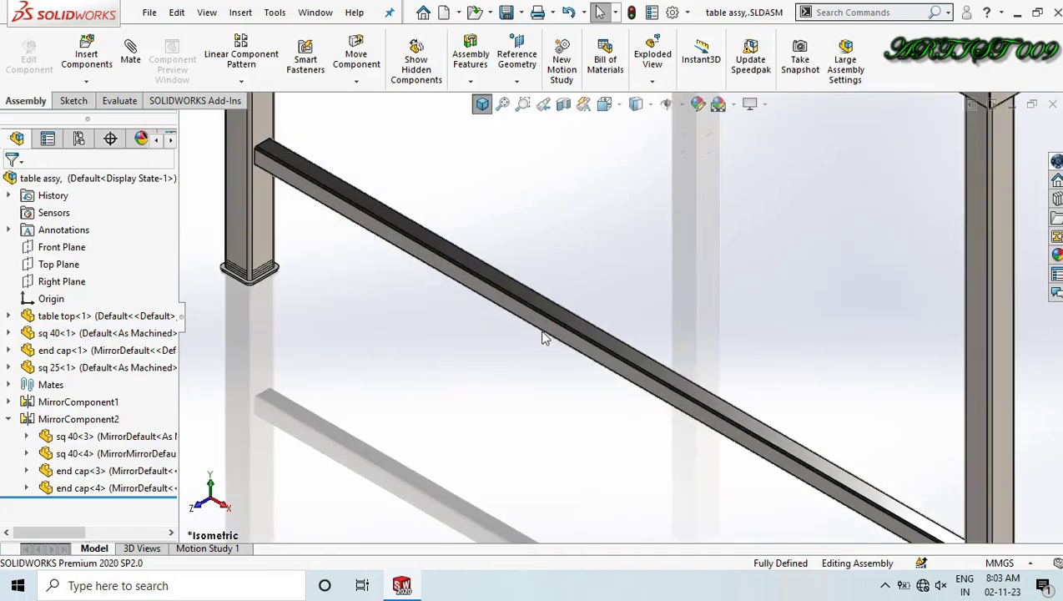
pyautogui.click(535, 325)
pyautogui.click(582, 229)
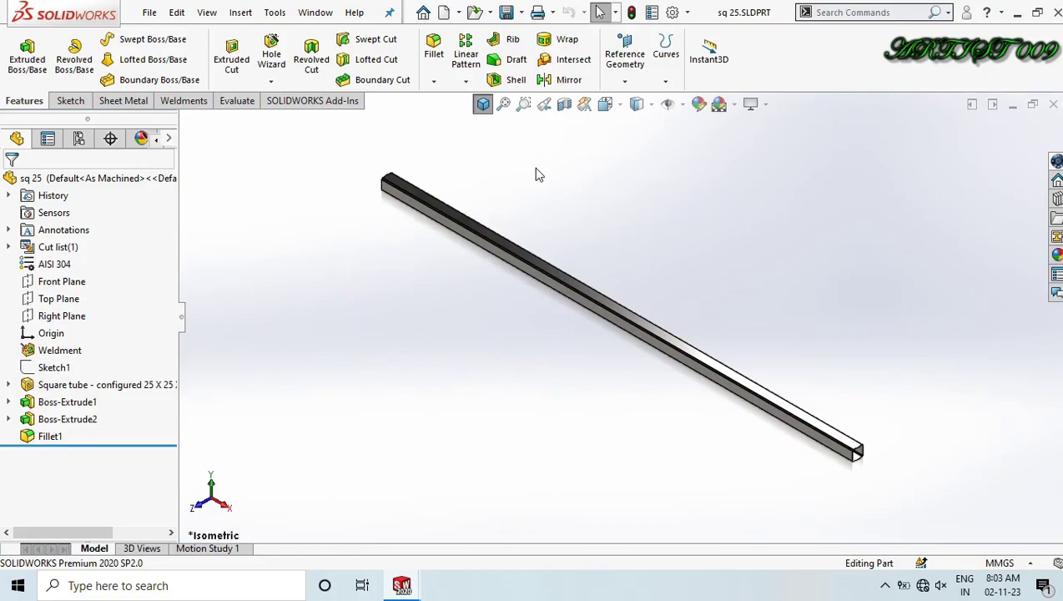
# Save the tube as a copy named sq 25 1.SLDPRT, open the copy, and close the original document.
pyautogui.hotkey('ctrl', 'shift', 's')
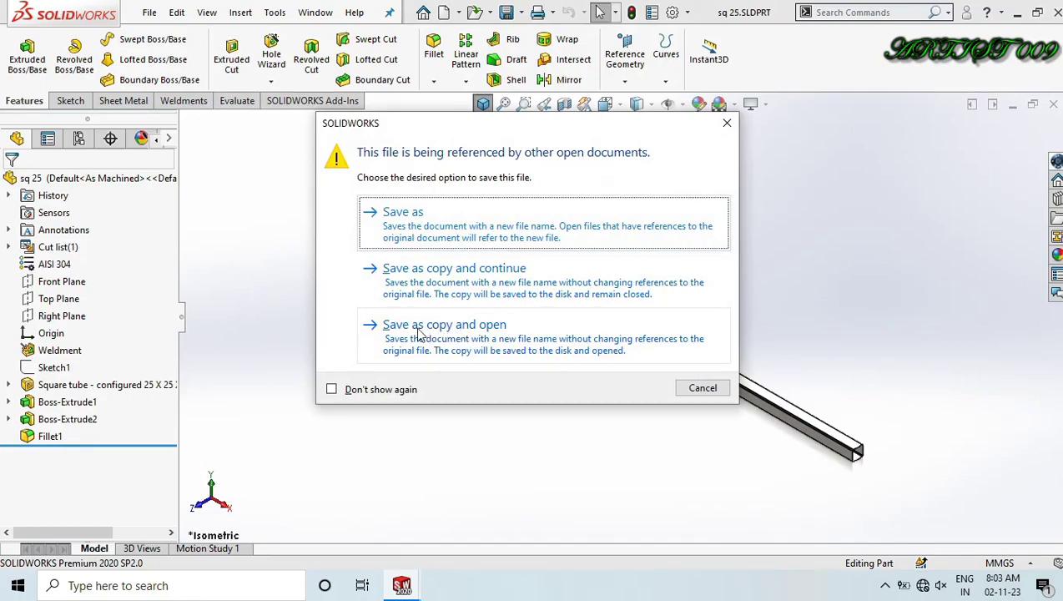
pyautogui.click(452, 342)
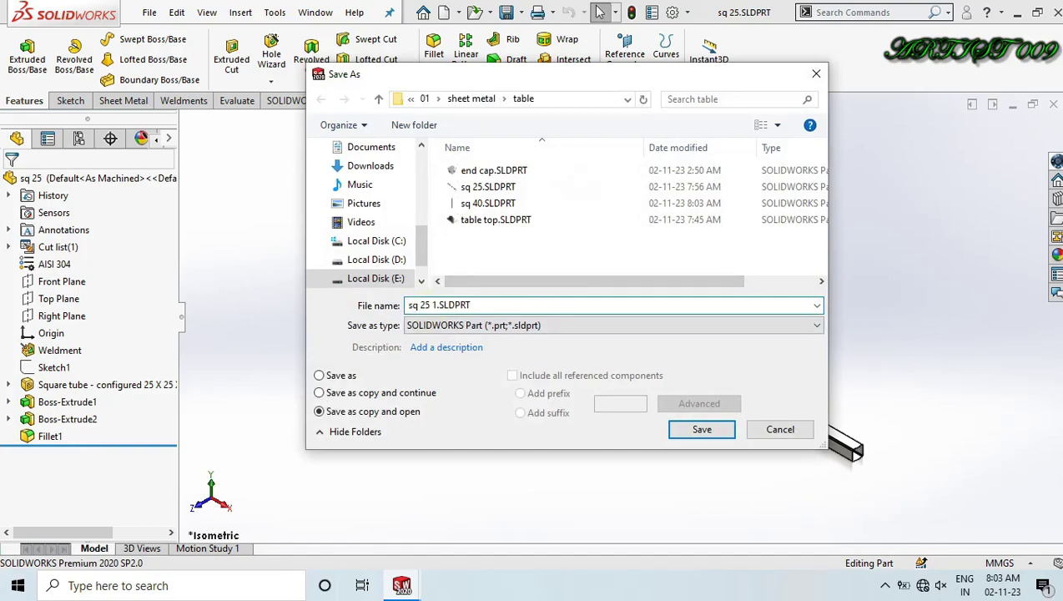
pyautogui.click(699, 429)
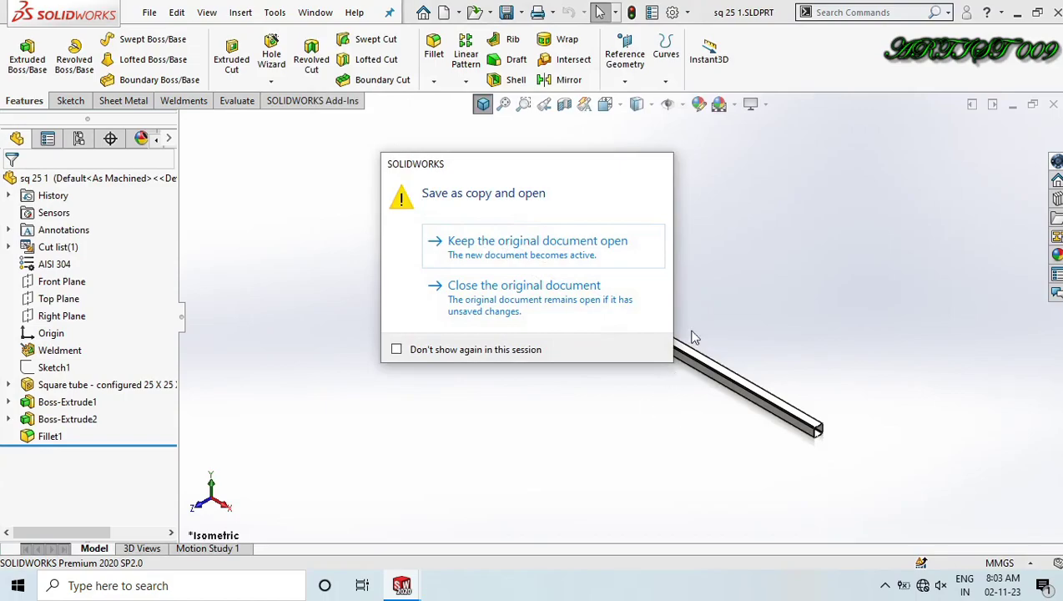
pyautogui.click(550, 299)
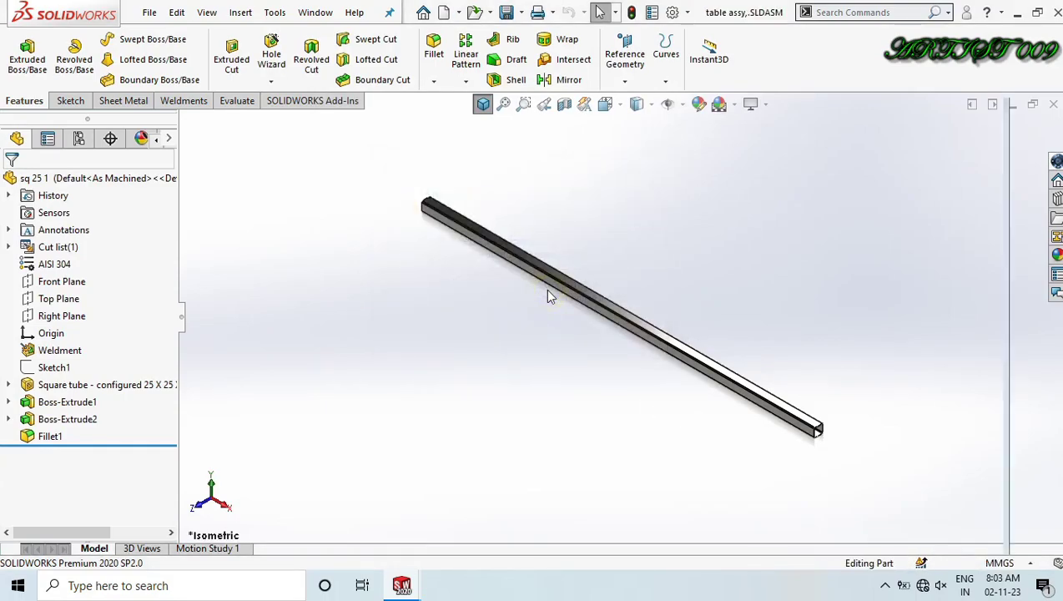
# Set the length of the sq 25 1 square tube to 645 mm and rebuild the part.
pyautogui.scroll(-4, 530, 250)
pyautogui.scroll(2, 523, 267)
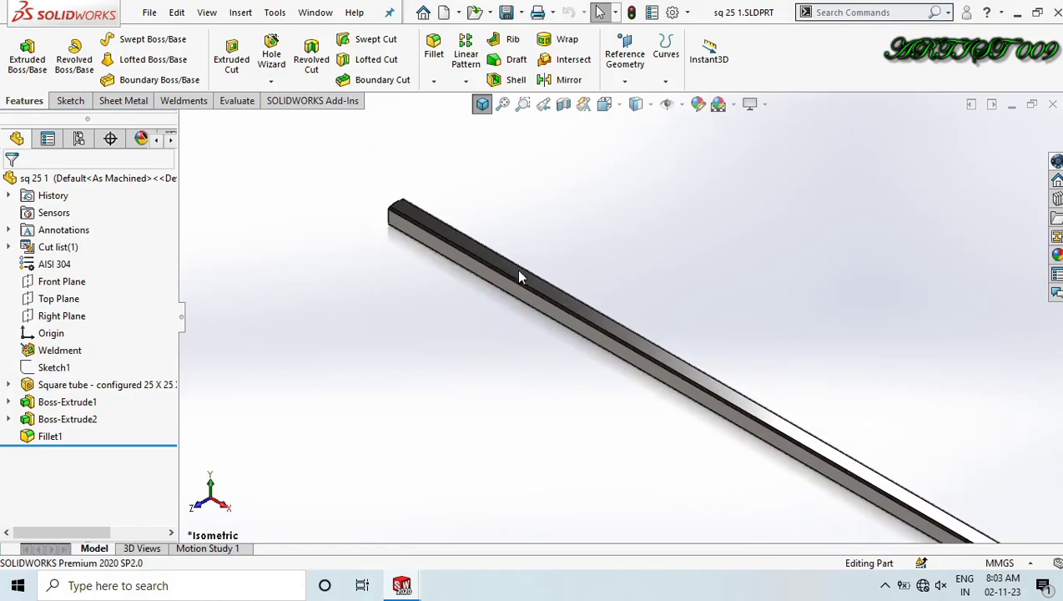
pyautogui.click(557, 299)
pyautogui.scroll(3, 551, 350)
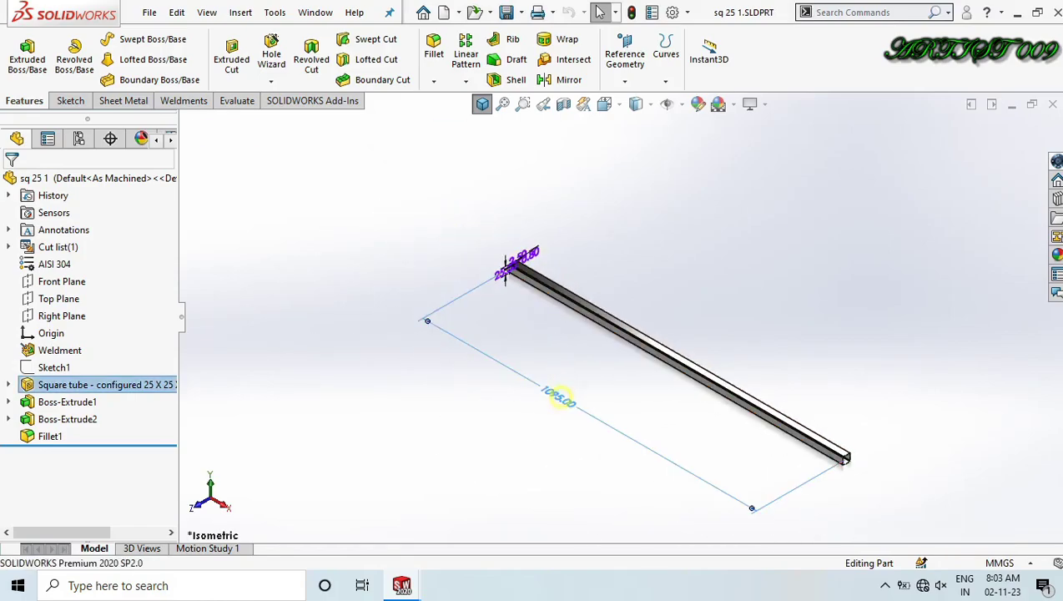
pyautogui.doubleClick(557, 396)
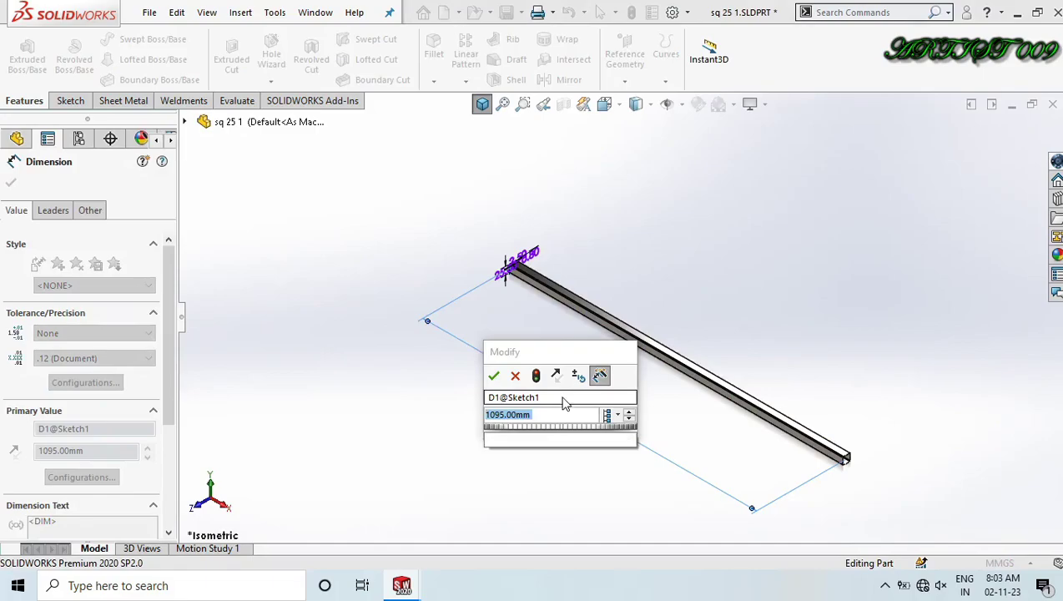
pyautogui.write('645')
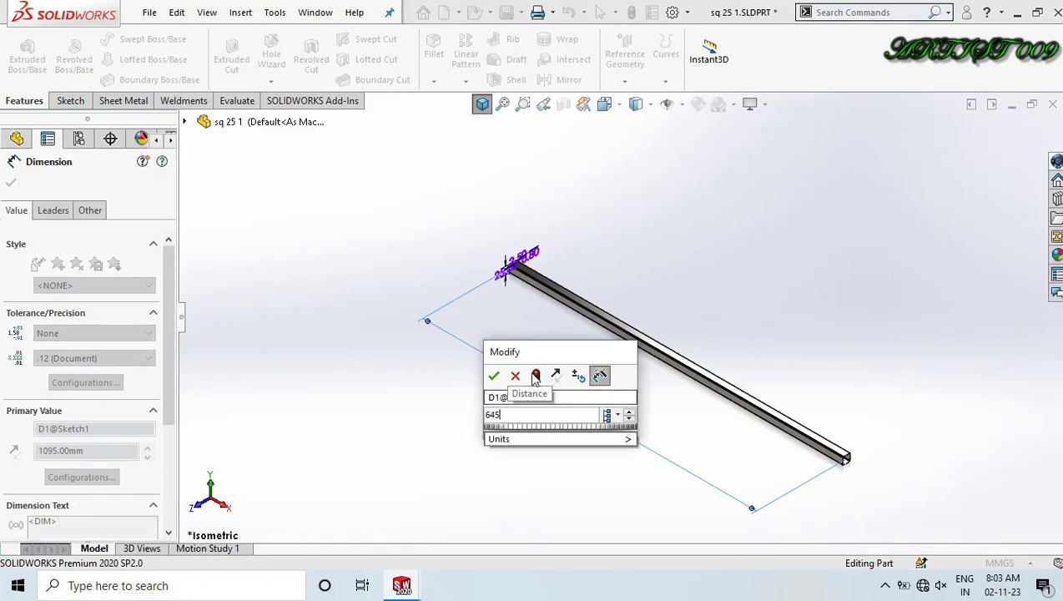
pyautogui.click(536, 376)
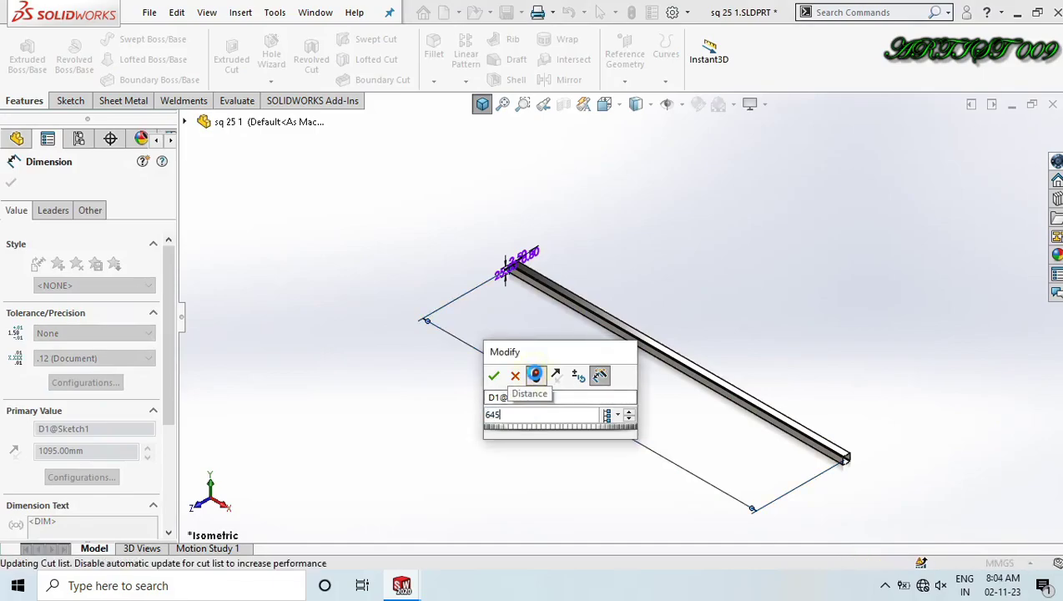
pyautogui.click(495, 377)
pyautogui.click(432, 396)
pyautogui.press('f')
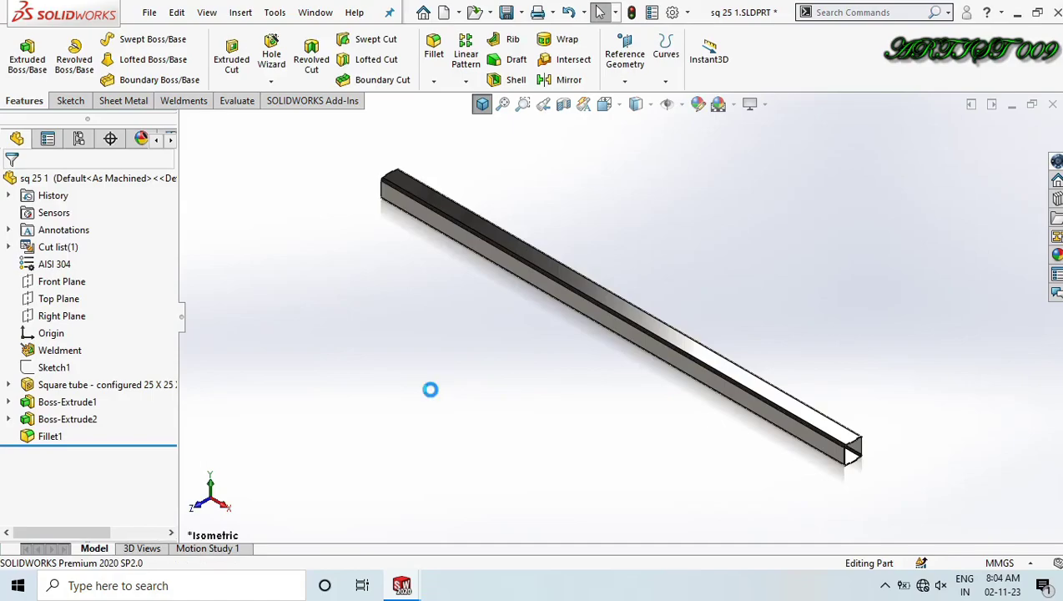
# Insert the sq 25 1 part into the table assembly, rotated 90 degrees about Y, near the legs.
pyautogui.hotkey('ctrl', 'Tab')
pyautogui.scroll(6, 435, 386)
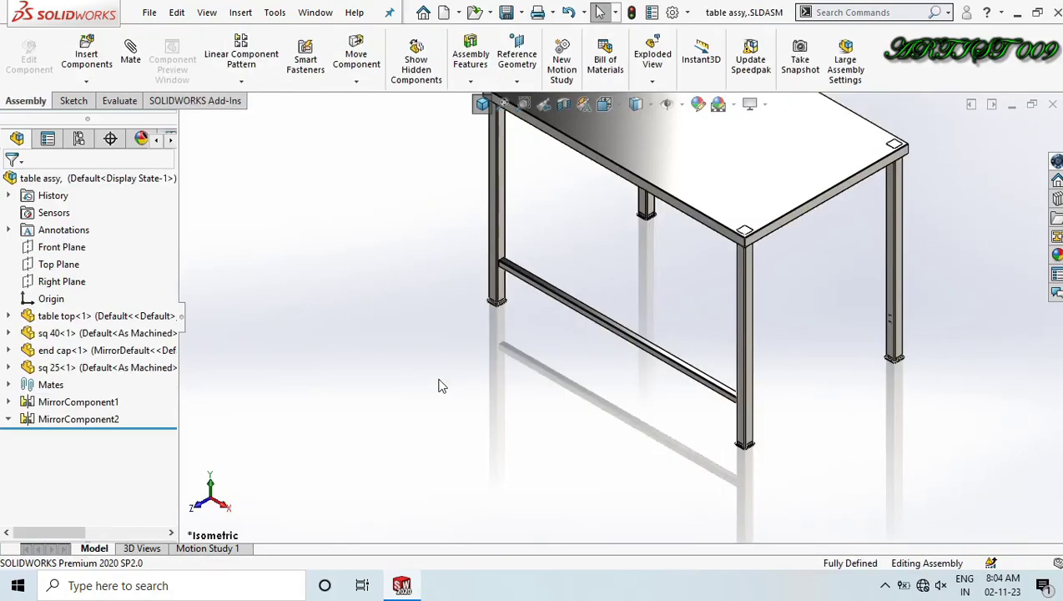
pyautogui.click(86, 55)
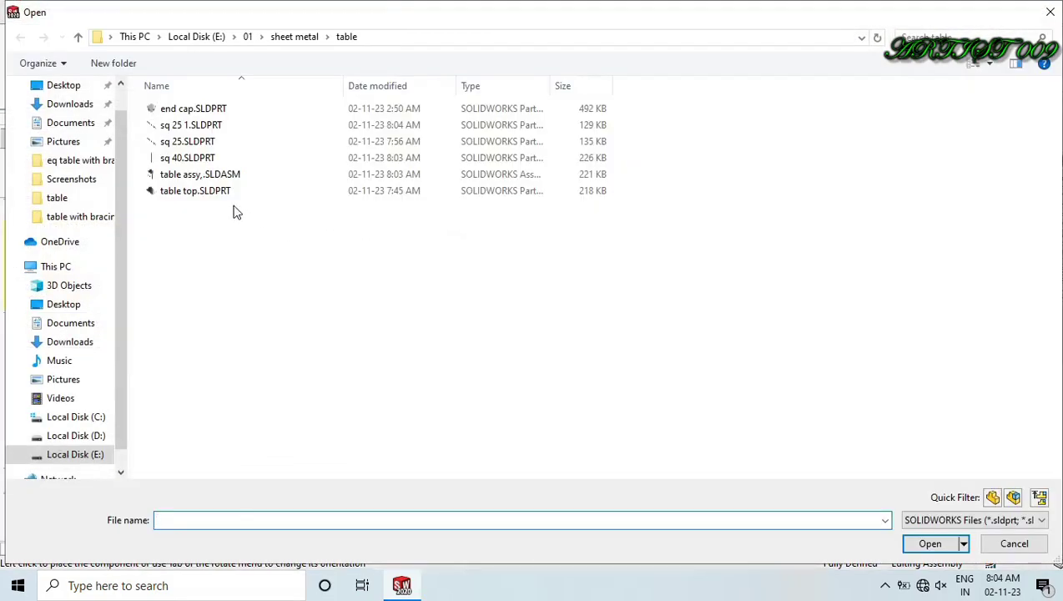
pyautogui.doubleClick(185, 124)
pyautogui.scroll(-5, 547, 248)
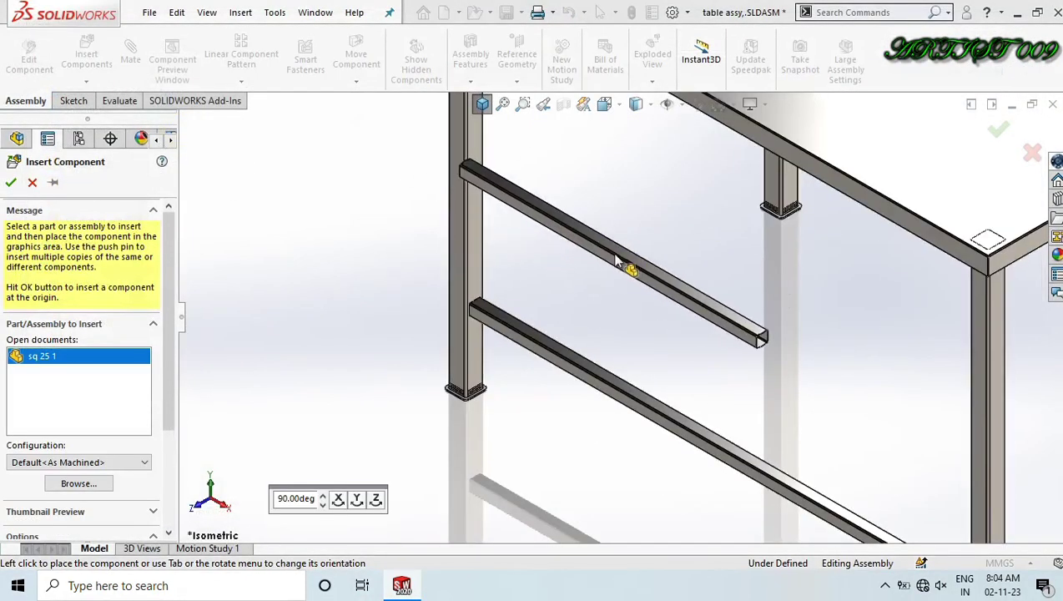
pyautogui.rightClick(659, 274)
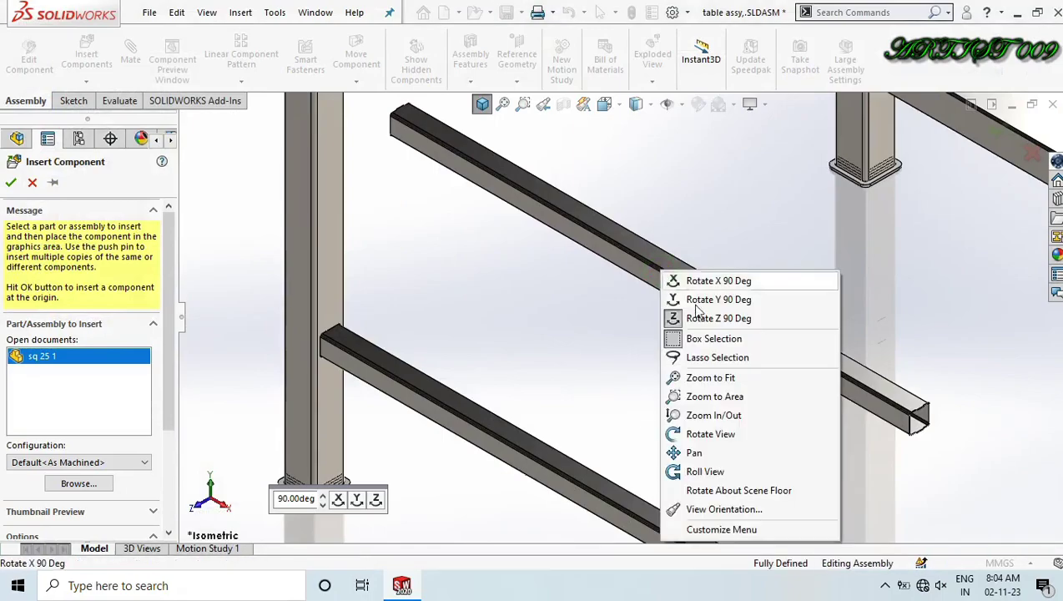
pyautogui.click(701, 298)
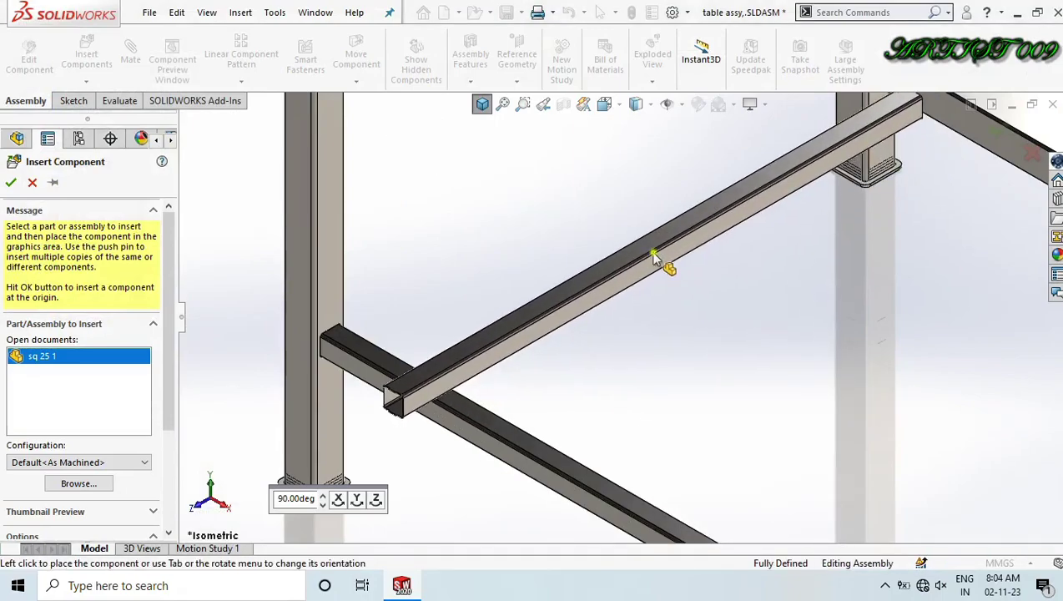
pyautogui.click(654, 266)
# Centre the sq 25 1 tube across the width of the sq 40 leg with a Width mate.
pyautogui.scroll(-3, 584, 344)
pyautogui.click(498, 349)
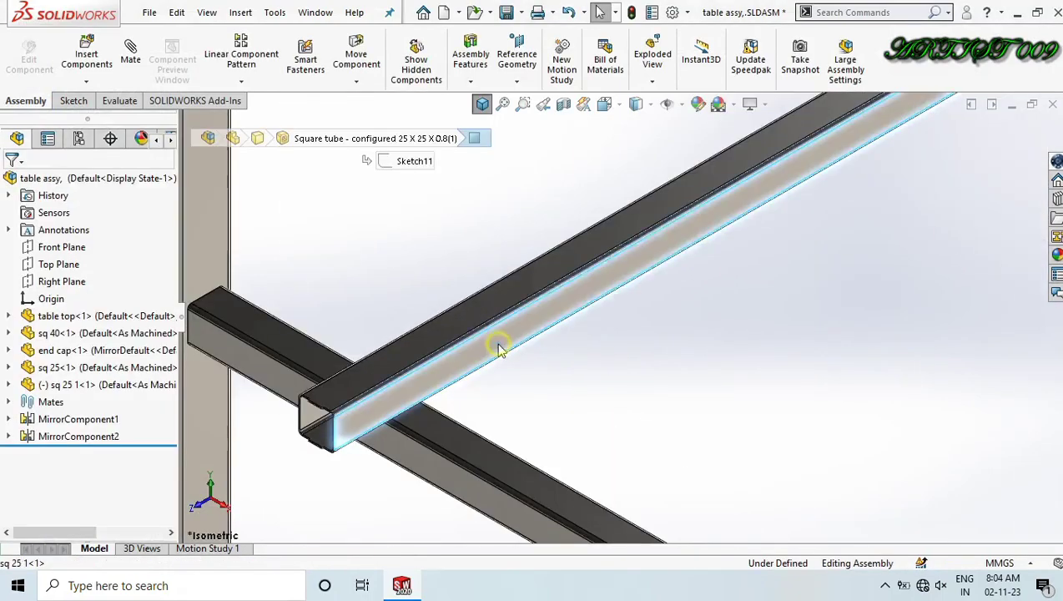
pyautogui.scroll(2, 489, 328)
pyautogui.moveTo(489, 328); pyautogui.dragTo(523, 346, button='middle')
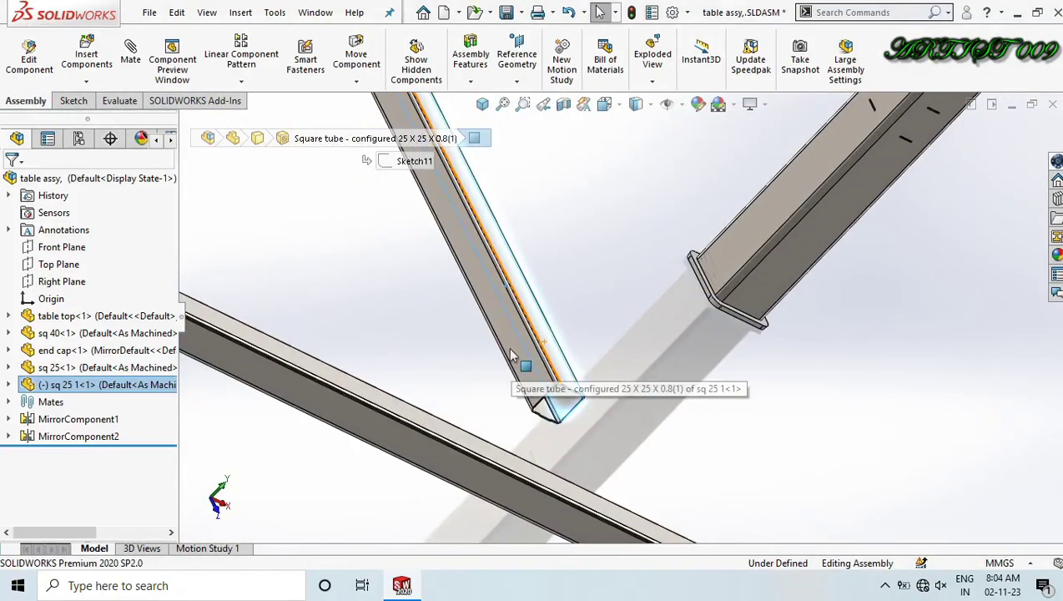
pyautogui.scroll(3, 514, 350)
pyautogui.scroll(-3, 420, 259)
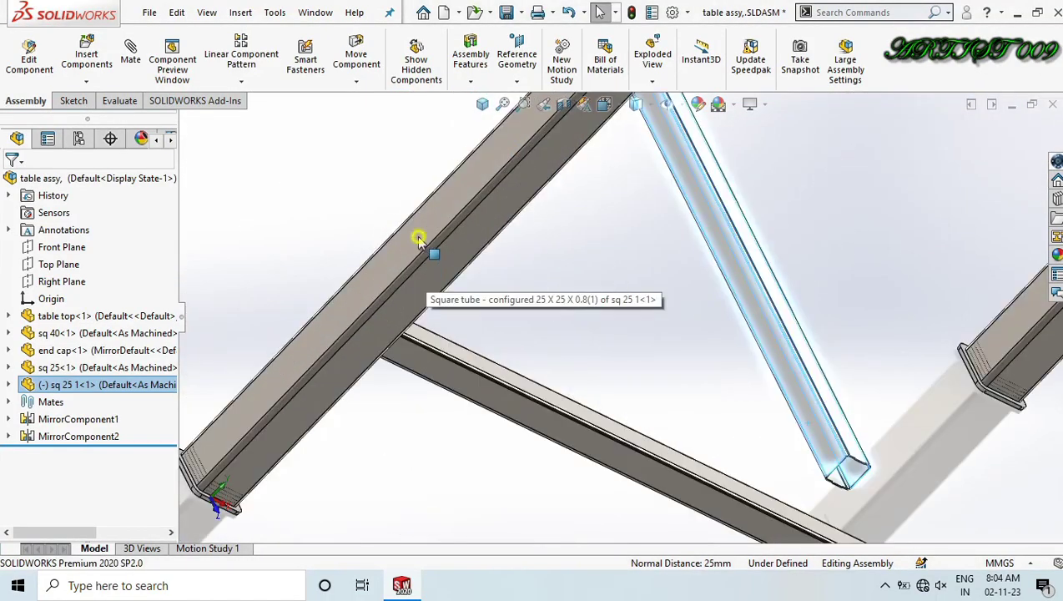
pyautogui.keyDown('ctrl'); pyautogui.click(420, 239); pyautogui.keyUp('ctrl')
pyautogui.moveTo(482, 304); pyautogui.dragTo(461, 234, button='middle')
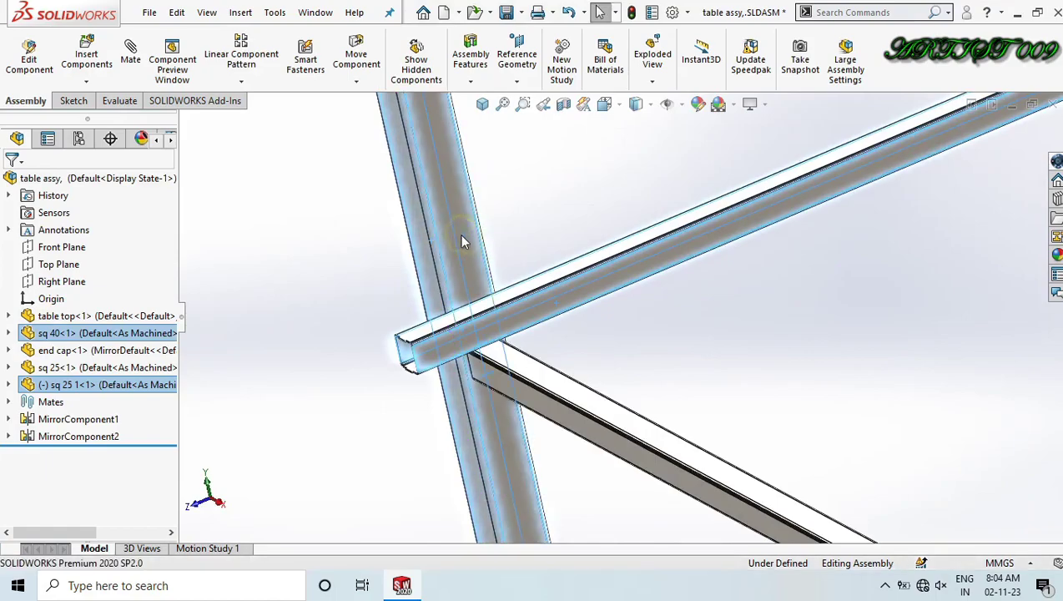
pyautogui.click(506, 219)
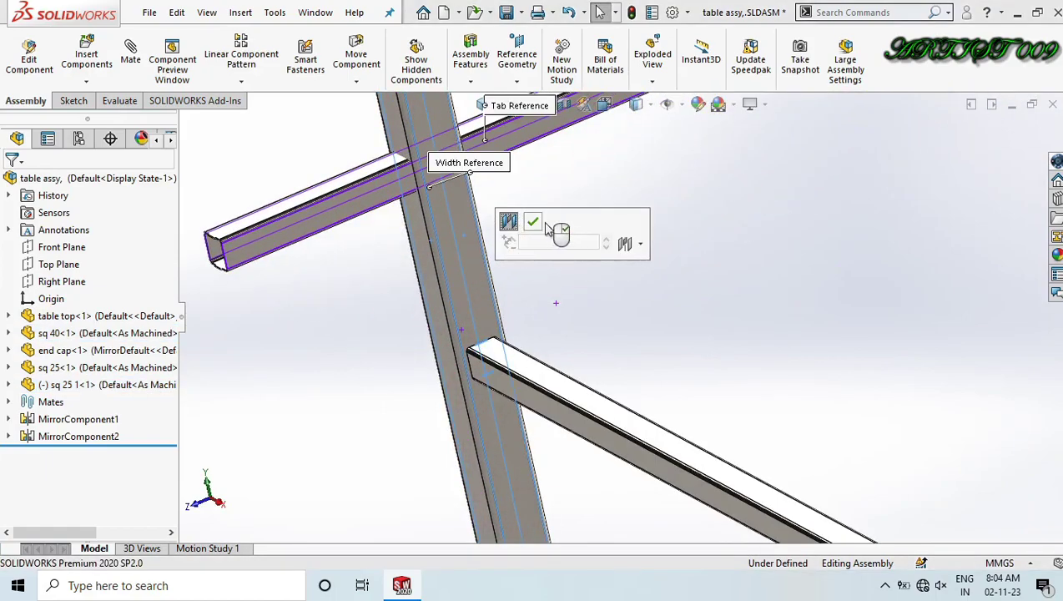
pyautogui.click(534, 223)
# Mate a lengthwise face of the sq 25 1 tube coincident with the matching slot face in the sq 40 leg.
pyautogui.scroll(3, 541, 231)
pyautogui.scroll(-3, 482, 314)
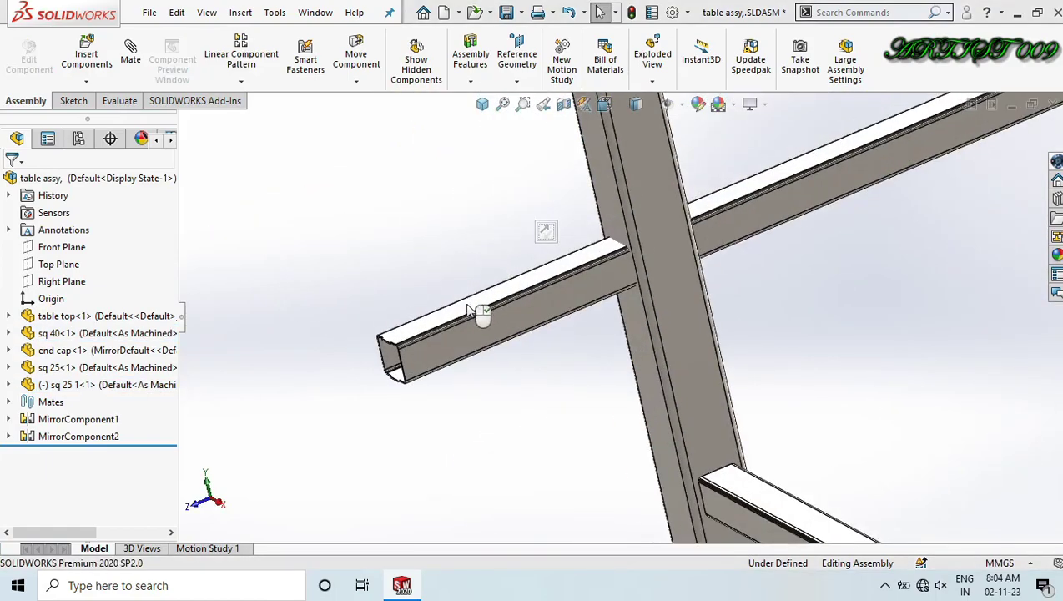
pyautogui.scroll(3, 585, 346)
pyautogui.scroll(-5, 584, 343)
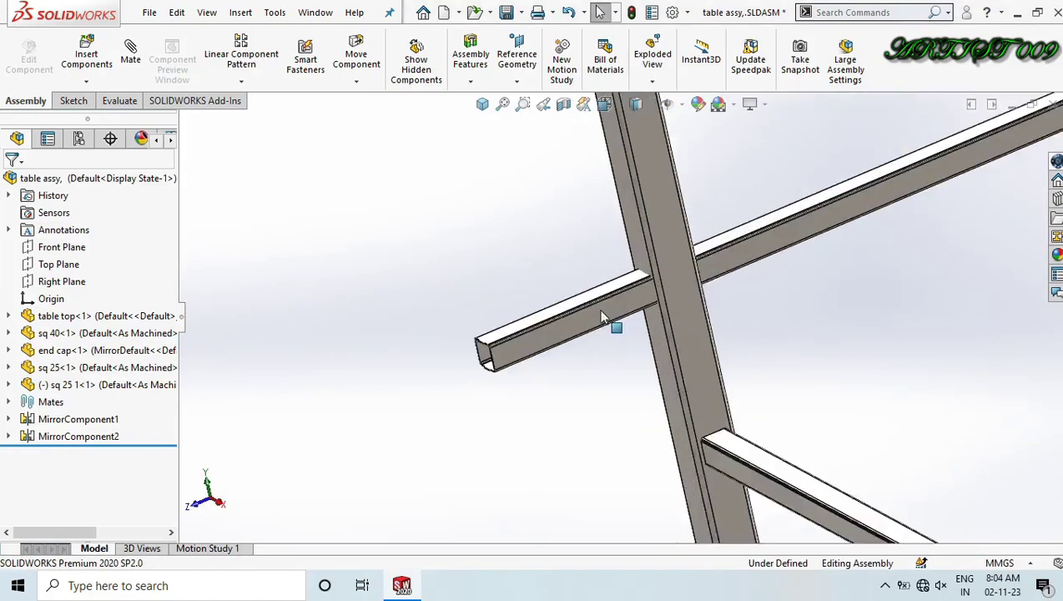
pyautogui.click(513, 317)
pyautogui.moveTo(512, 317); pyautogui.dragTo(606, 350, button='middle')
pyautogui.scroll(-2, 607, 350)
pyautogui.keyDown('ctrl'); pyautogui.click(588, 392); pyautogui.keyUp('ctrl')
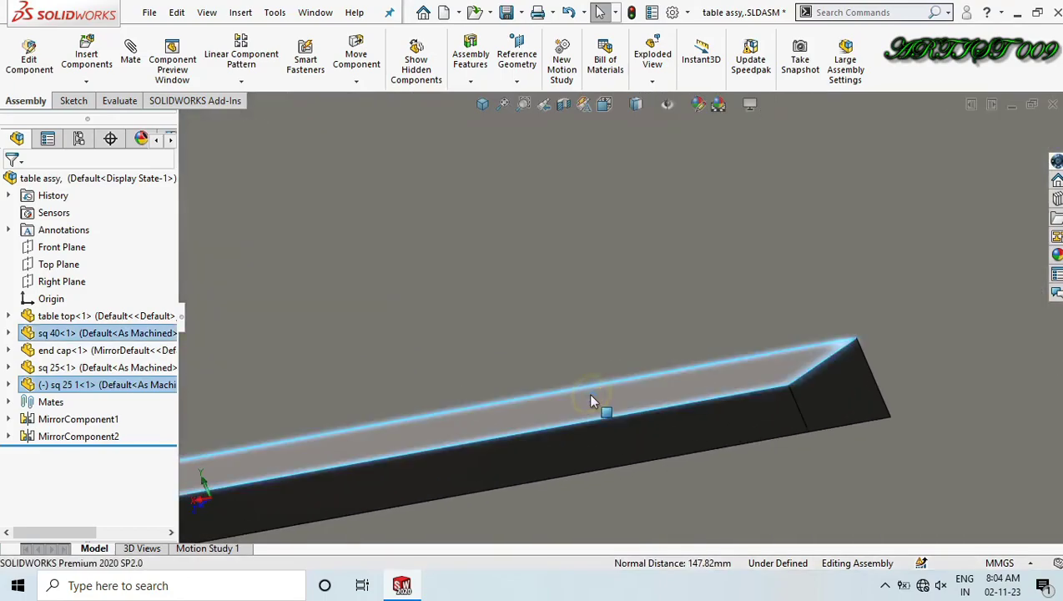
pyautogui.click(633, 379)
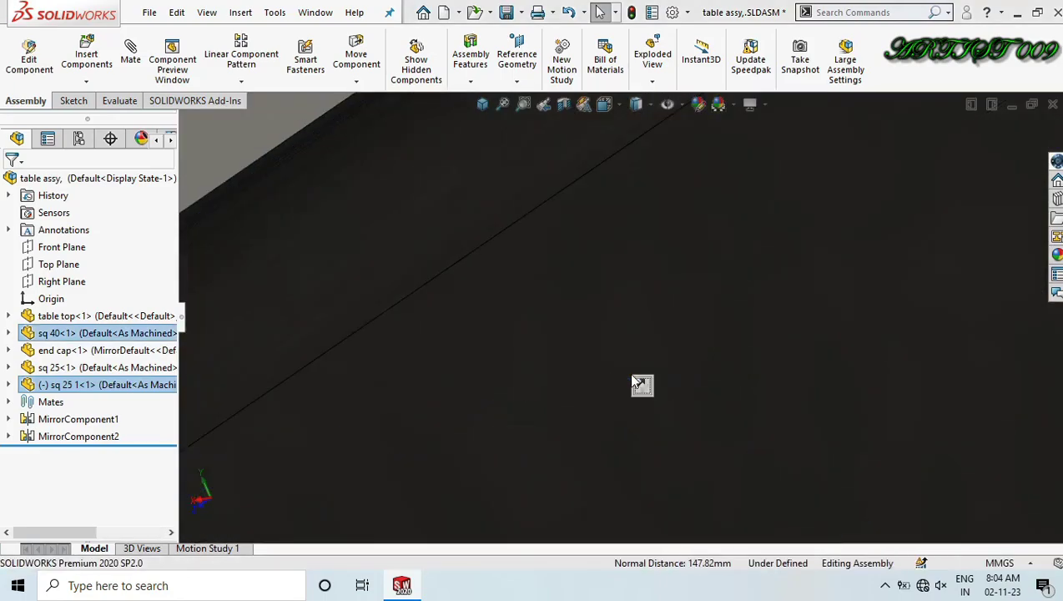
# Mate the end face of the sq 25 1 tube coincident with the slotted side face of the sq 40 leg.
pyautogui.scroll(3, 577, 332)
pyautogui.scroll(5, 543, 340)
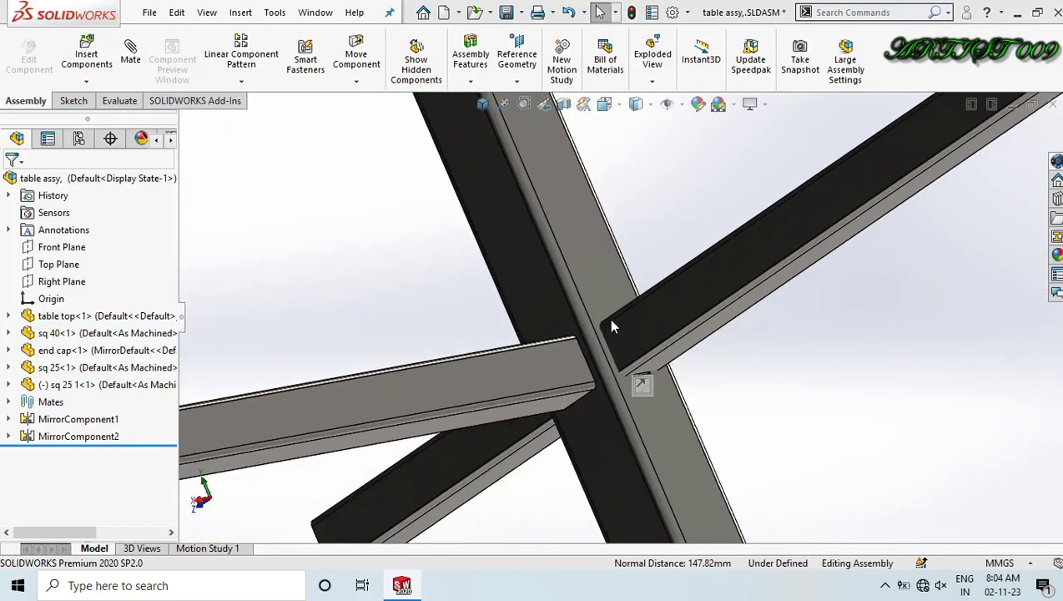
pyautogui.click(651, 371)
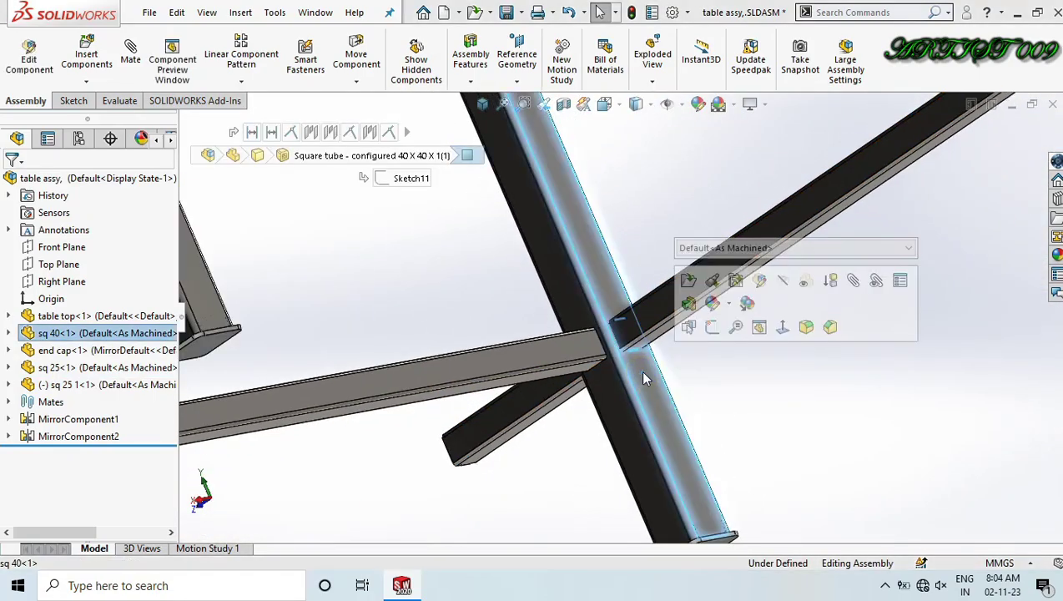
pyautogui.moveTo(640, 370); pyautogui.dragTo(697, 360, button='middle')
pyautogui.scroll(-8, 501, 372)
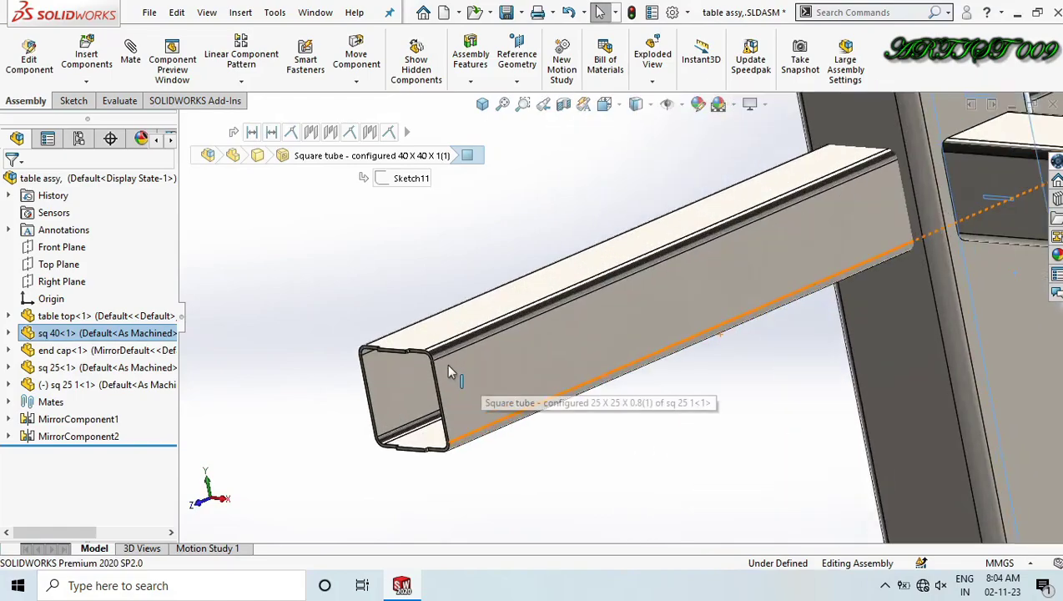
pyautogui.click(436, 300)
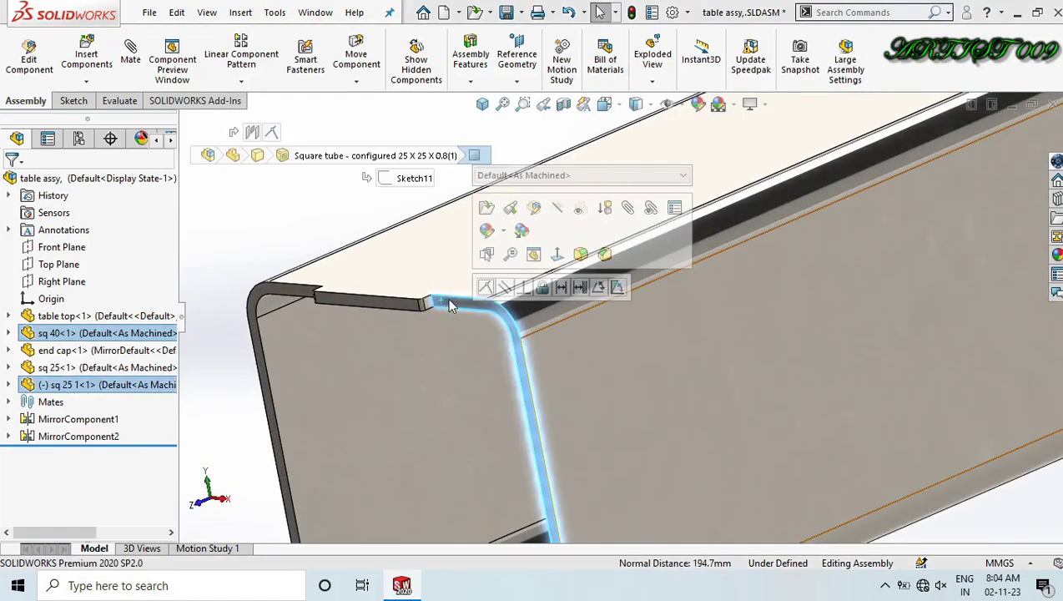
pyautogui.scroll(-3, 476, 285)
pyautogui.click(467, 285)
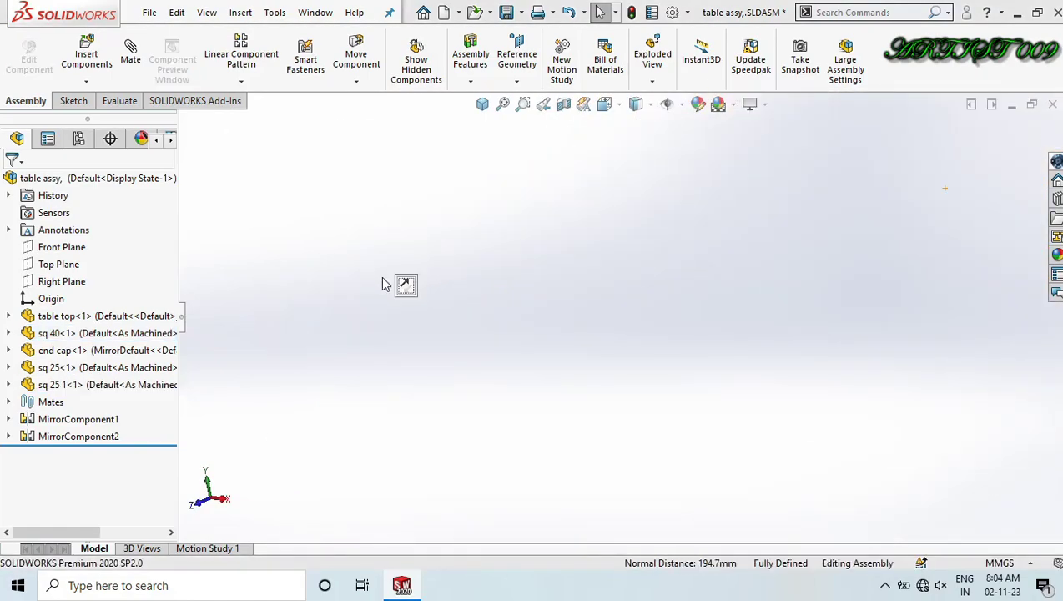
# Create a section view through the side brace from its side face with a -12 mm offset.
pyautogui.scroll(6, 393, 284)
pyautogui.scroll(6, 649, 349)
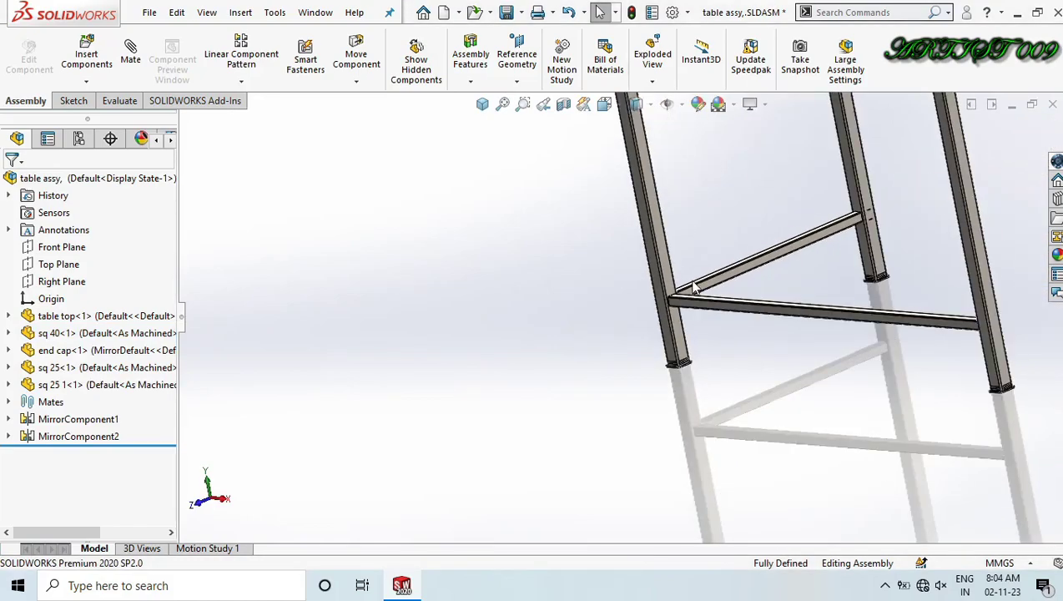
pyautogui.scroll(5, 736, 332)
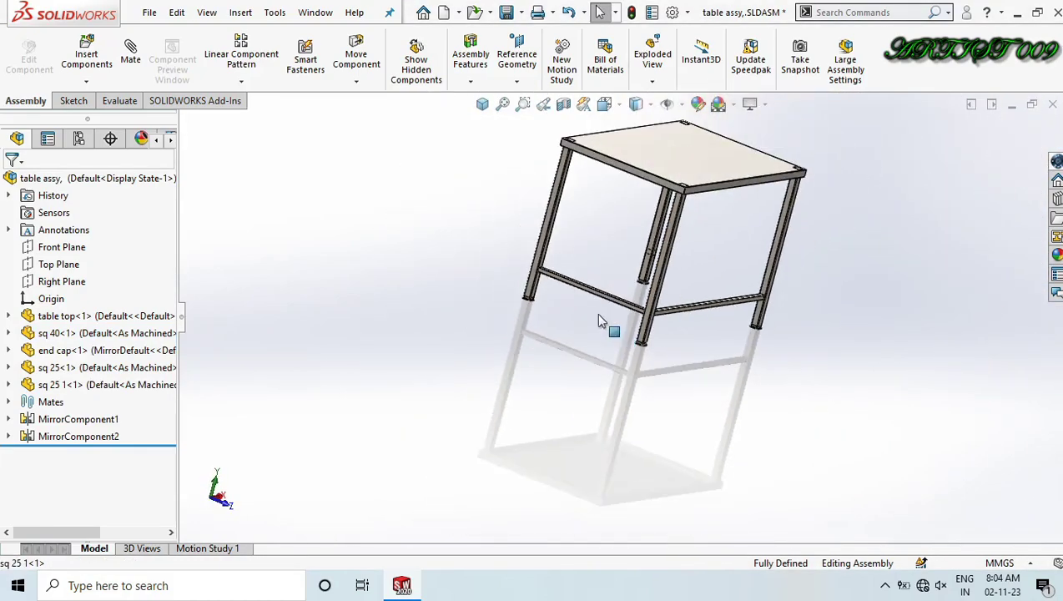
pyautogui.moveTo(598, 313); pyautogui.dragTo(682, 326, button='middle')
pyautogui.scroll(-5, 693, 321)
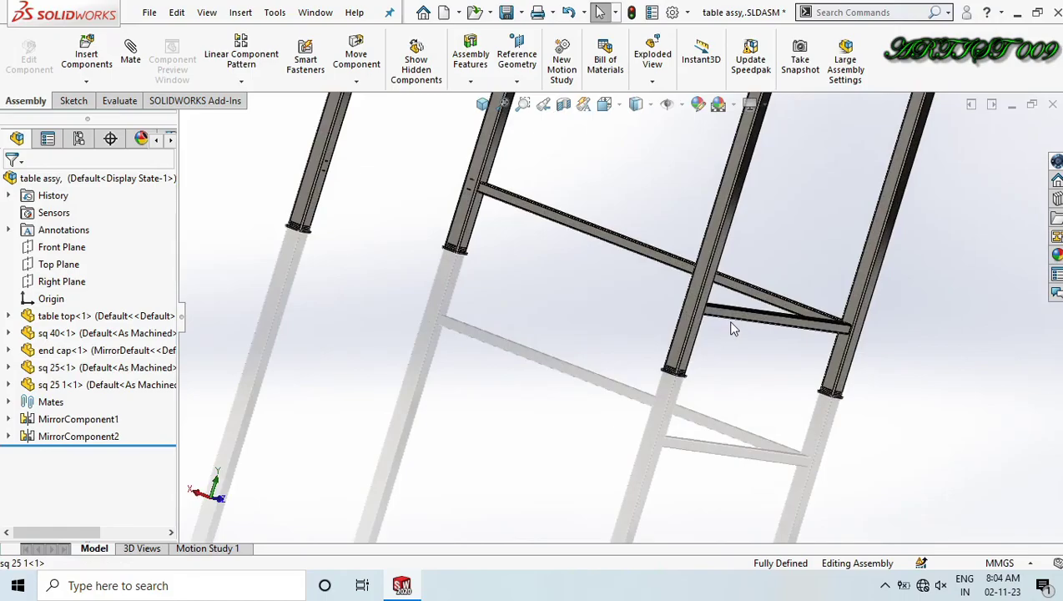
pyautogui.scroll(-3, 731, 328)
pyautogui.click(710, 300)
pyautogui.scroll(3, 580, 303)
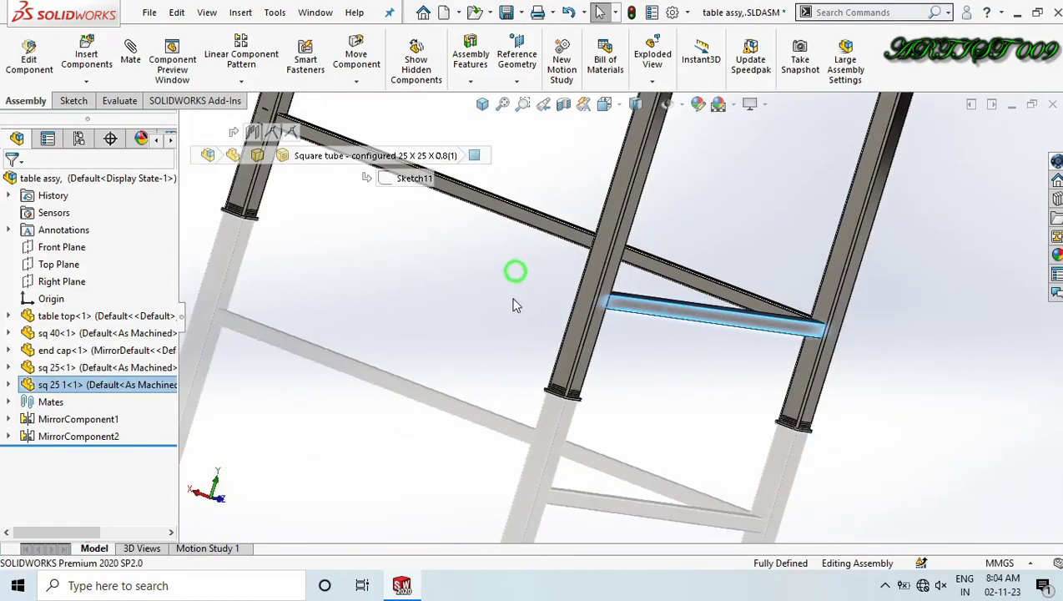
pyautogui.scroll(-6, 718, 264)
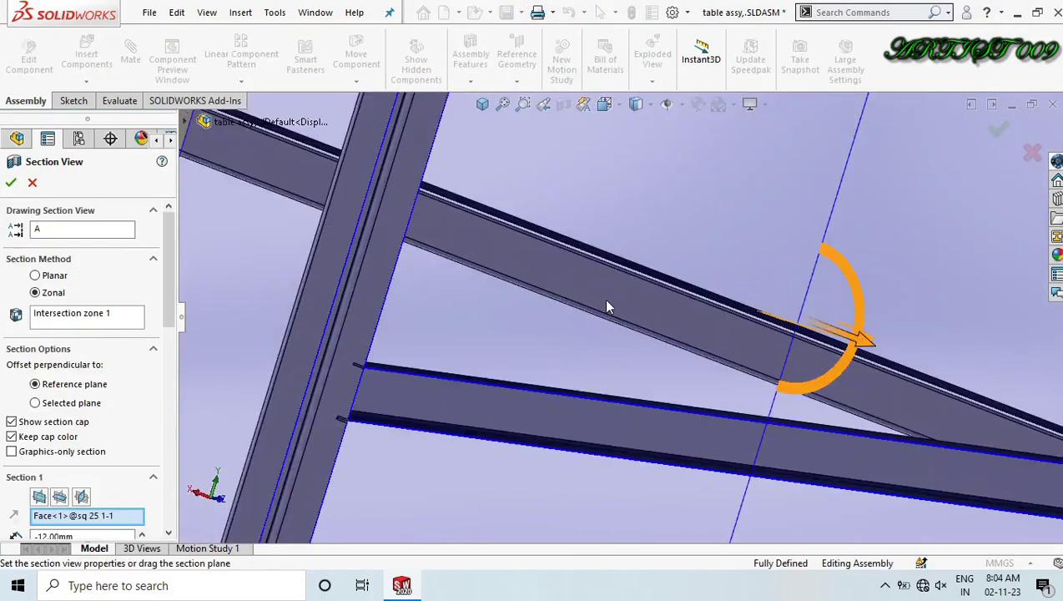
pyautogui.scroll(-8, 430, 349)
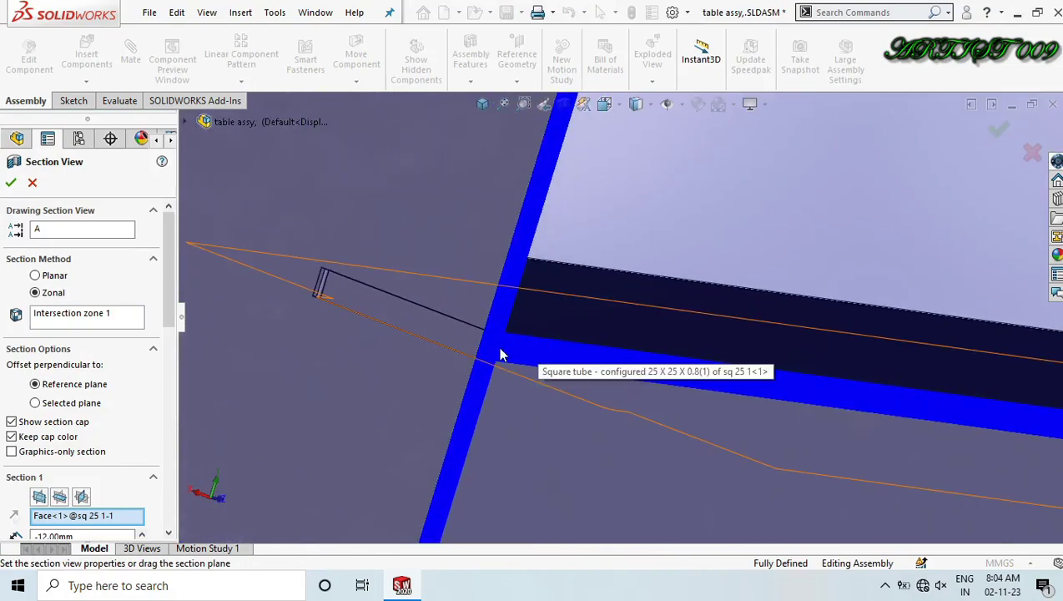
pyautogui.scroll(-5, 492, 357)
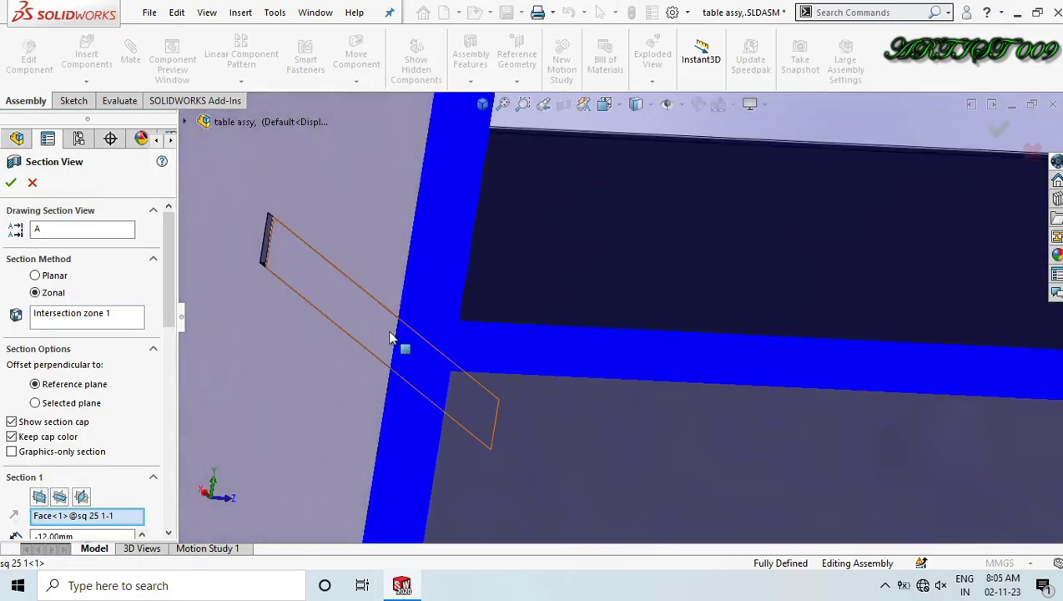
pyautogui.click(8, 185)
# Examine in the section view how the side brace's end fits into the slots of the sq 40 leg.
pyautogui.scroll(3, 428, 322)
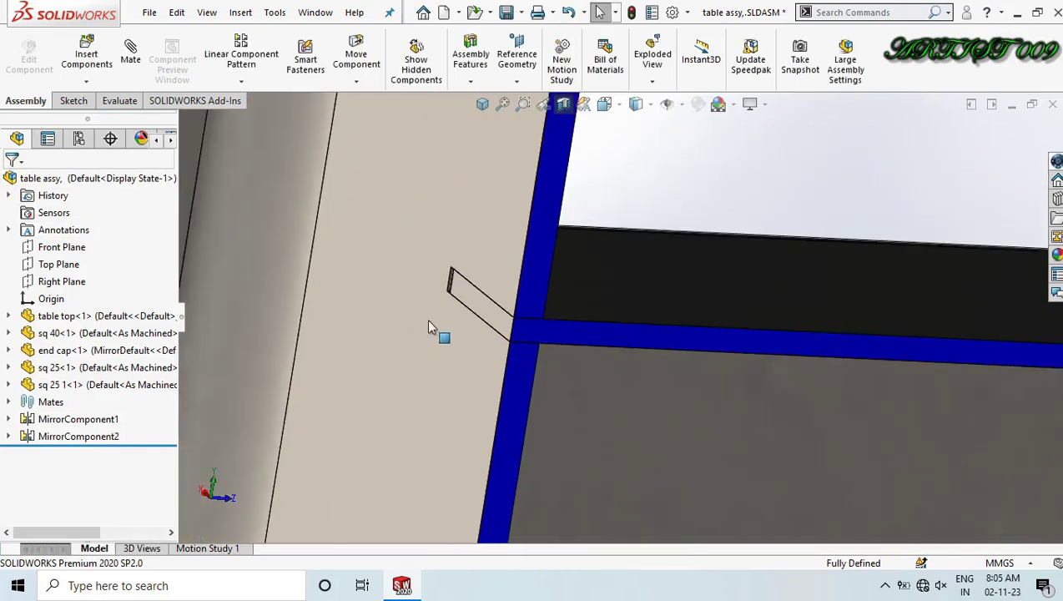
pyautogui.scroll(-3, 431, 317)
pyautogui.moveTo(501, 317); pyautogui.dragTo(681, 394, button='middle')
pyautogui.scroll(-3, 681, 394)
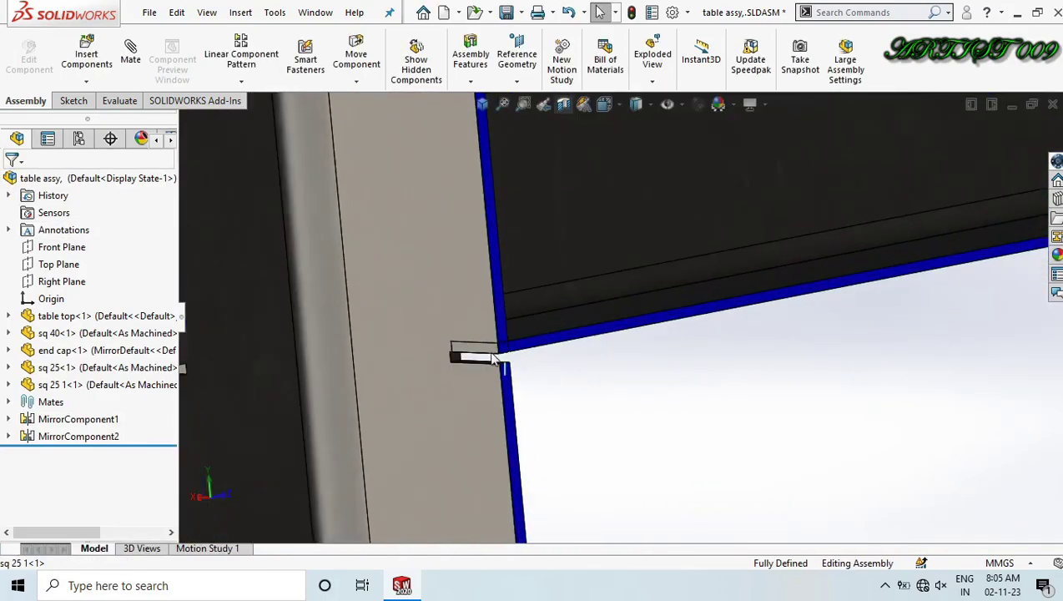
pyautogui.scroll(3, 494, 357)
pyautogui.moveTo(534, 367); pyautogui.dragTo(551, 346, button='middle')
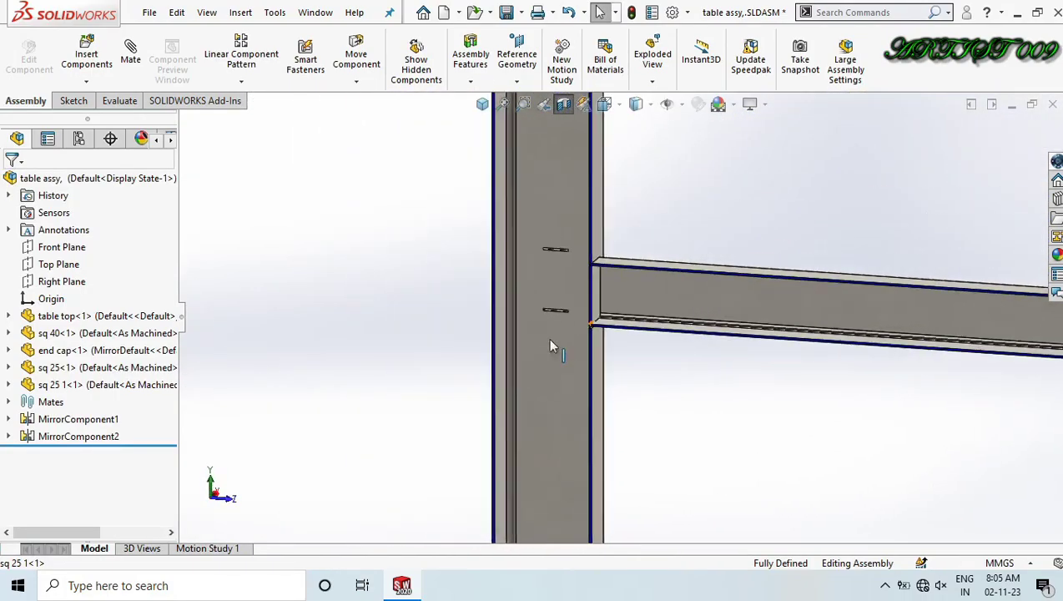
pyautogui.scroll(3, 584, 338)
pyautogui.scroll(-8, 618, 333)
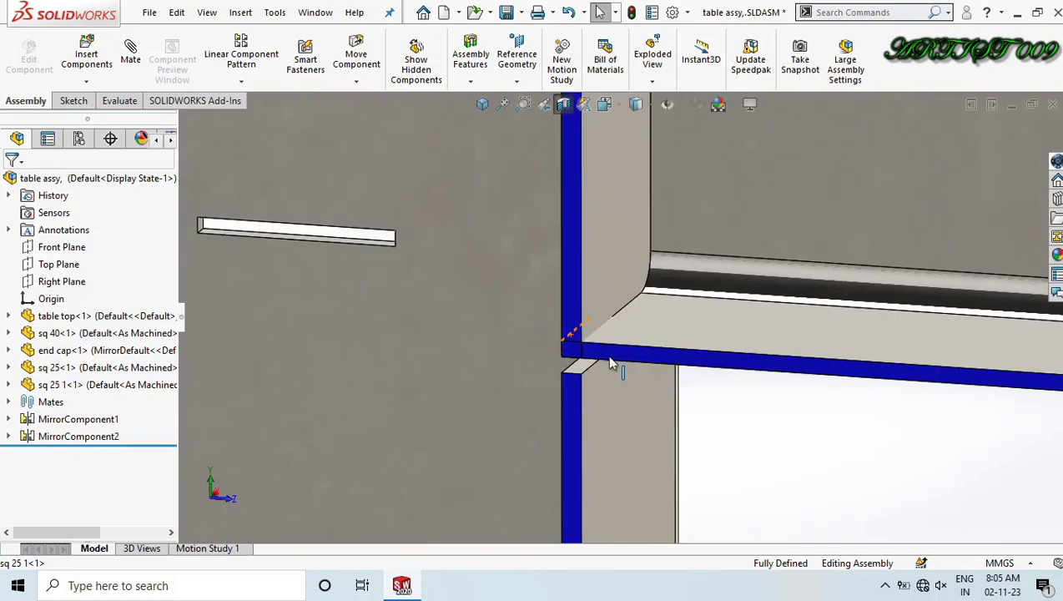
pyautogui.scroll(-6, 584, 367)
# Reduce the spacing between the two brace slots in the sq 40 leg by 0.8 mm to 24.2 mm.
pyautogui.click(565, 370)
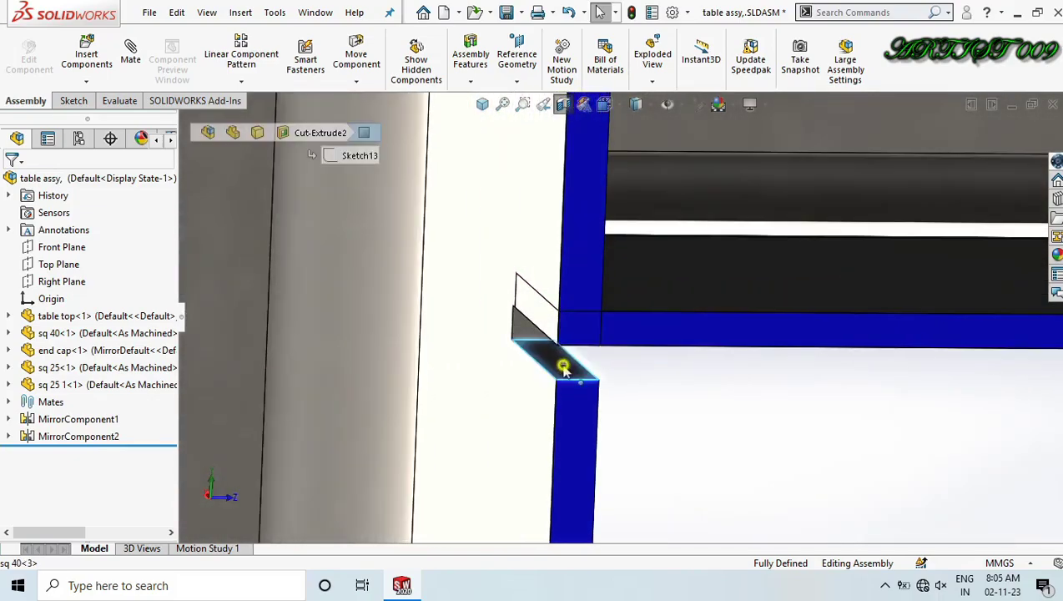
pyautogui.scroll(6, 563, 368)
pyautogui.moveTo(593, 334); pyautogui.dragTo(662, 350, button='middle')
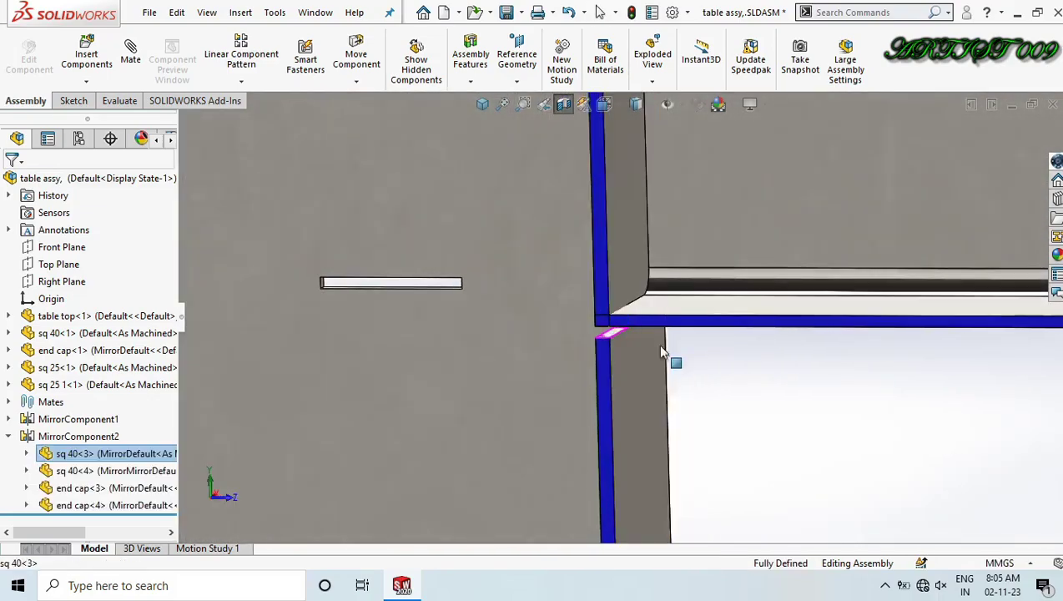
pyautogui.scroll(-4, 659, 351)
pyautogui.scroll(1, 573, 324)
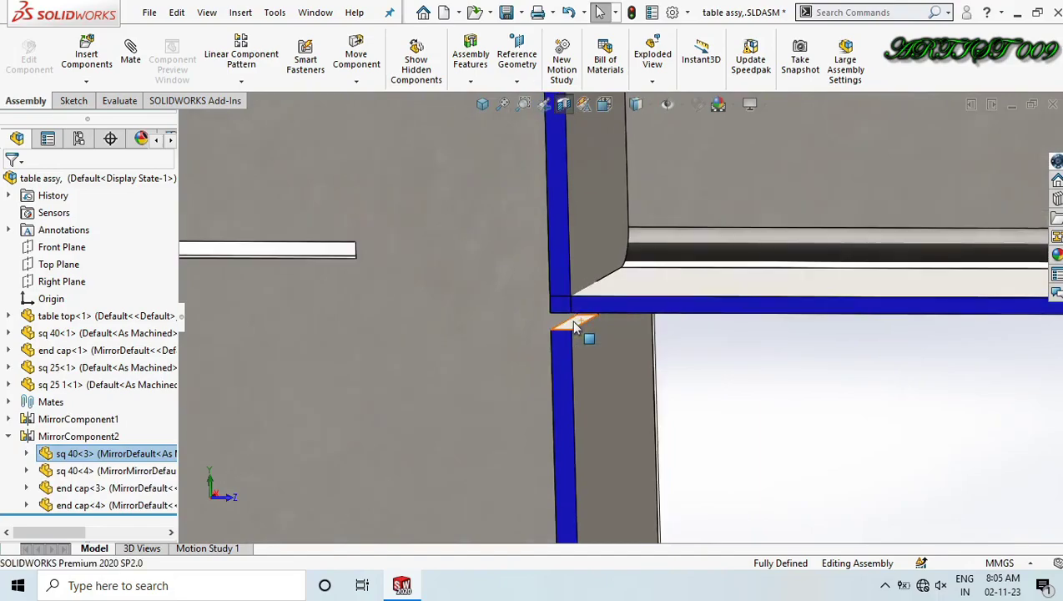
pyautogui.moveTo(574, 324); pyautogui.dragTo(631, 344, button='middle')
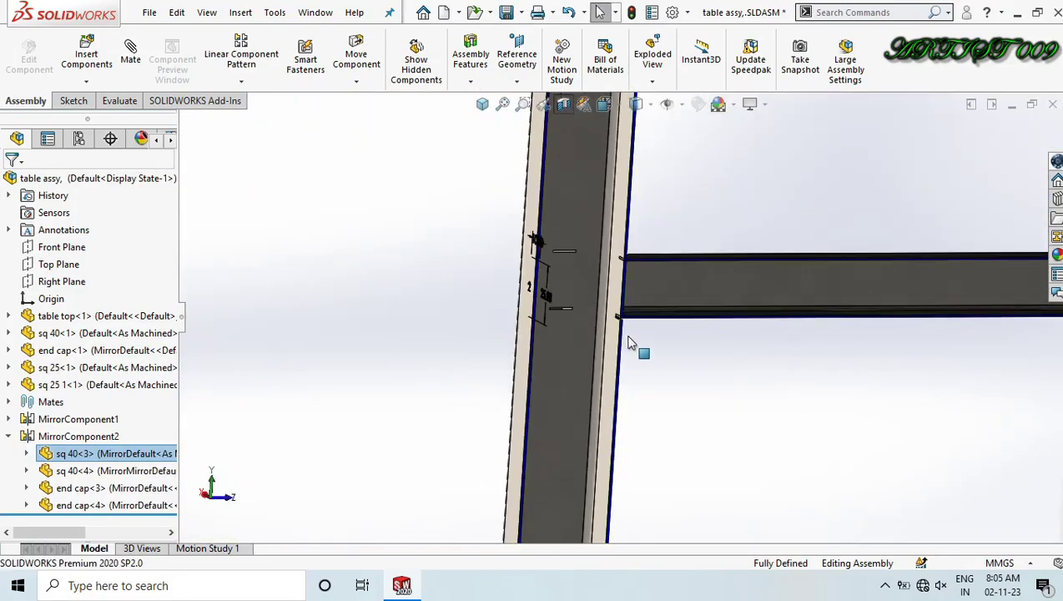
pyautogui.scroll(-2, 564, 302)
pyautogui.click(543, 294)
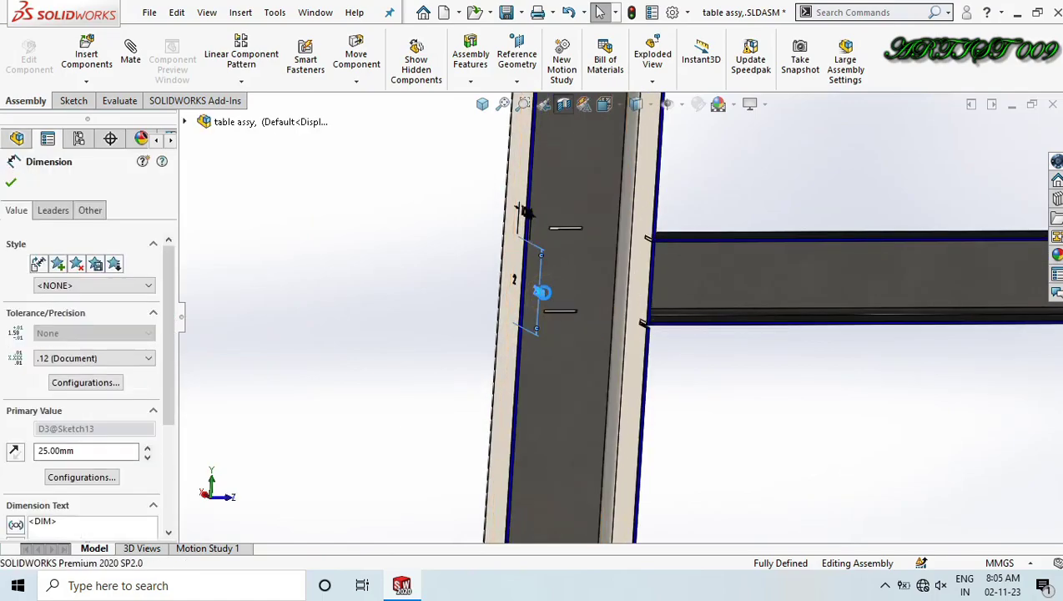
pyautogui.doubleClick(542, 293)
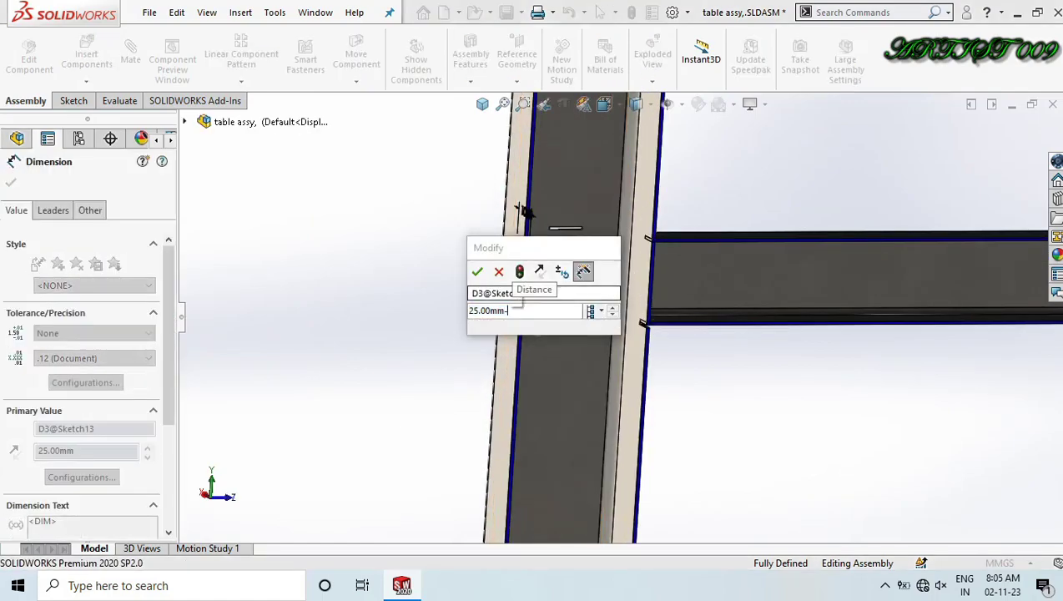
pyautogui.write('-0.')
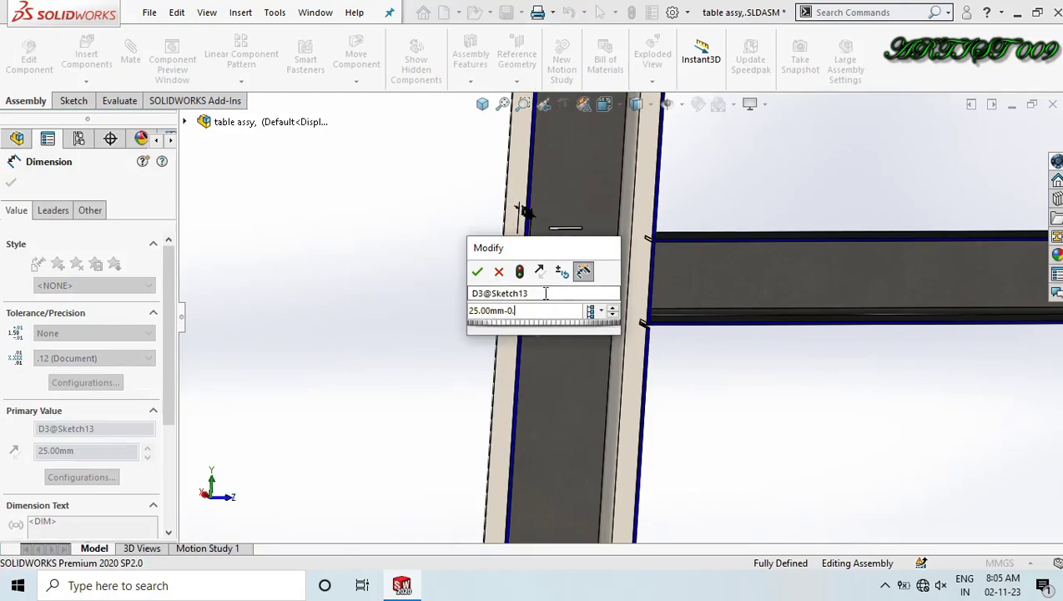
pyautogui.write('8')
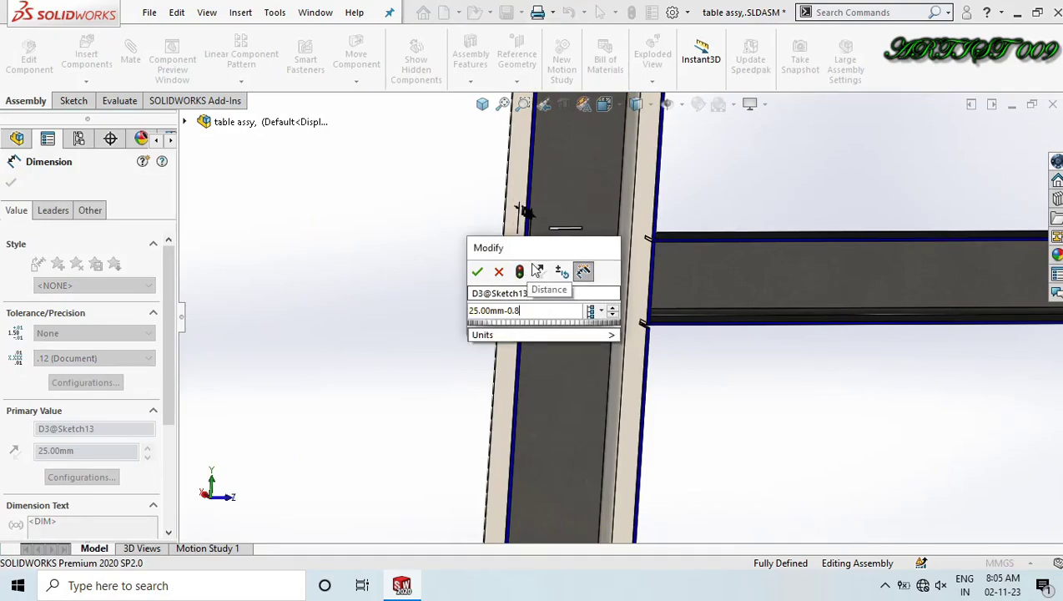
pyautogui.click(519, 271)
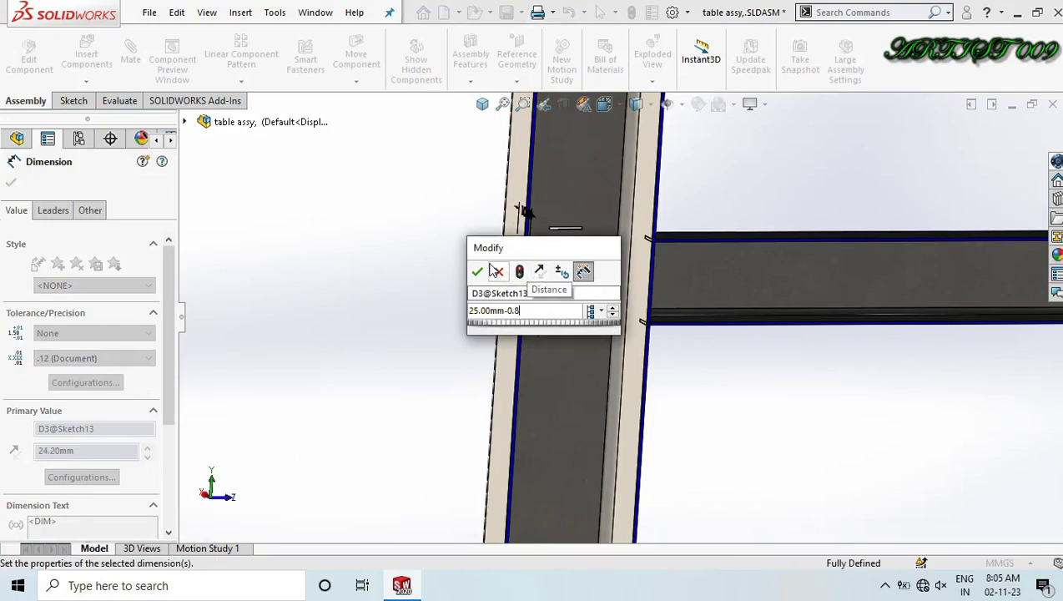
pyautogui.click(480, 274)
pyautogui.click(403, 256)
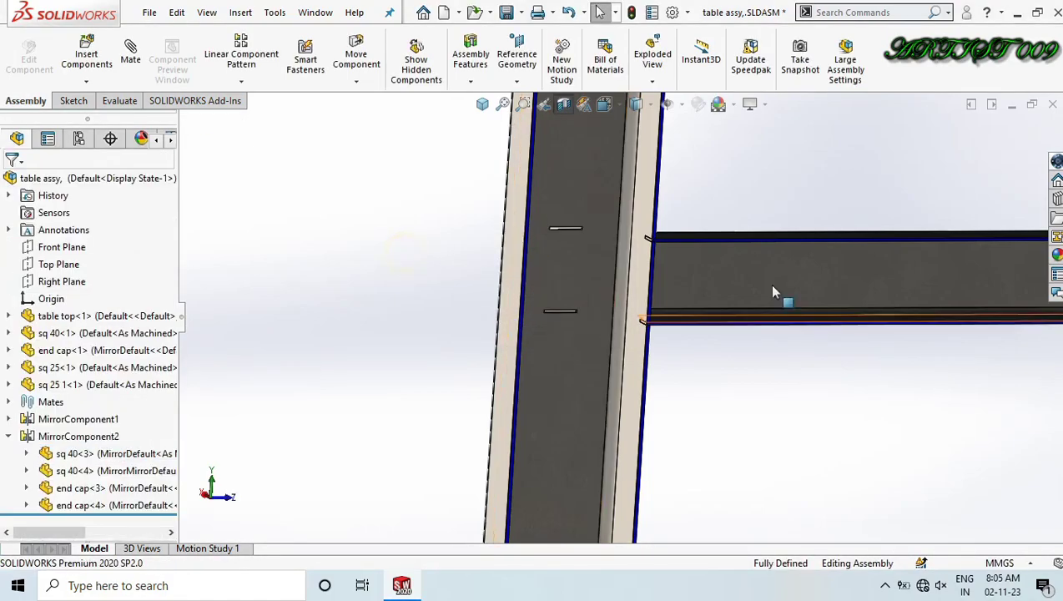
# Turn off the section view, return to the isometric view and save the table assembly.
pyautogui.scroll(-5, 668, 408)
pyautogui.hotkey('ctrl', '7')
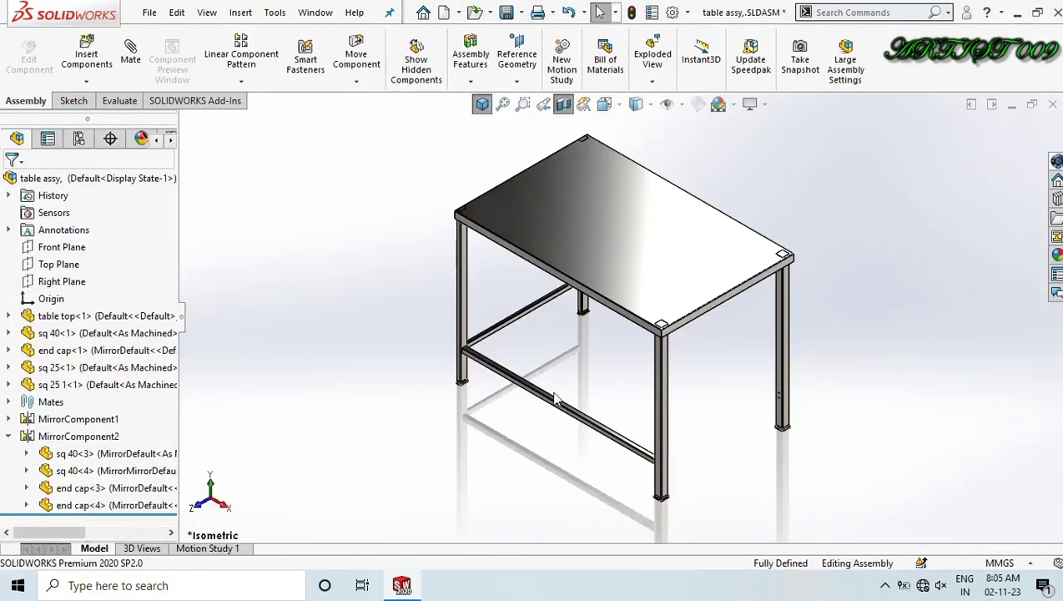
pyautogui.moveTo(346, 313); pyautogui.dragTo(347, 389, button='right')
pyautogui.scroll(-4, 537, 346)
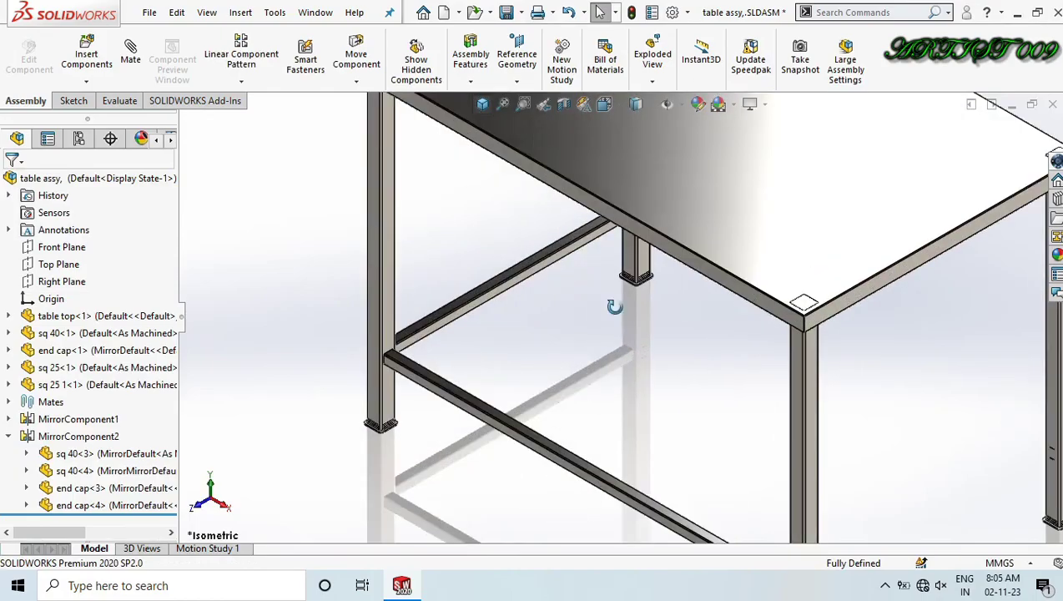
pyautogui.moveTo(615, 307); pyautogui.dragTo(636, 270, button='middle')
pyautogui.scroll(4, 332, 396)
pyautogui.moveTo(332, 396); pyautogui.dragTo(376, 354, button='middle')
pyautogui.hotkey('ctrl', '7')
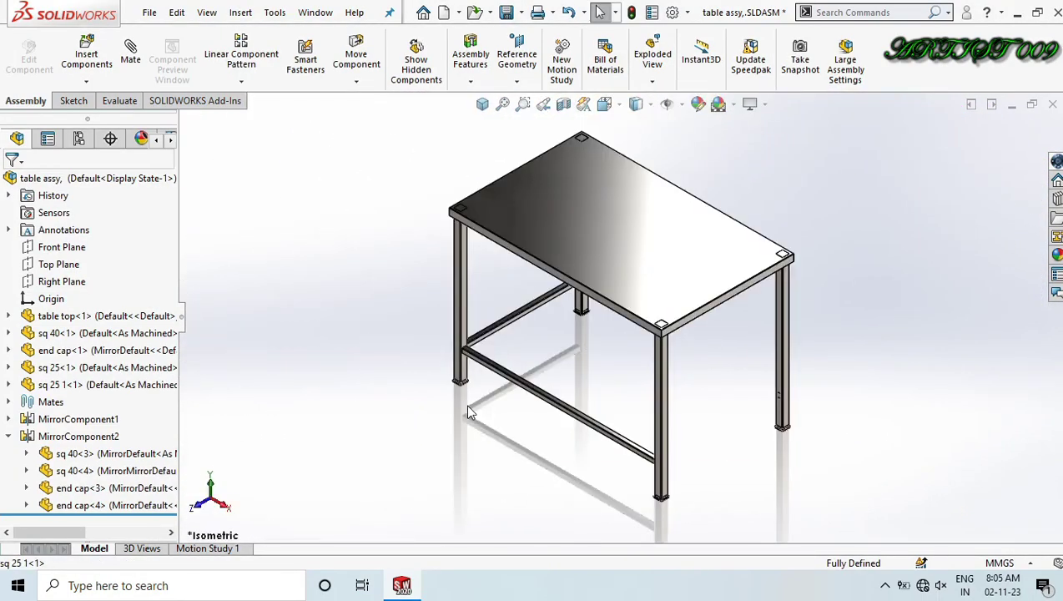
pyautogui.hotkey('ctrl', 's')
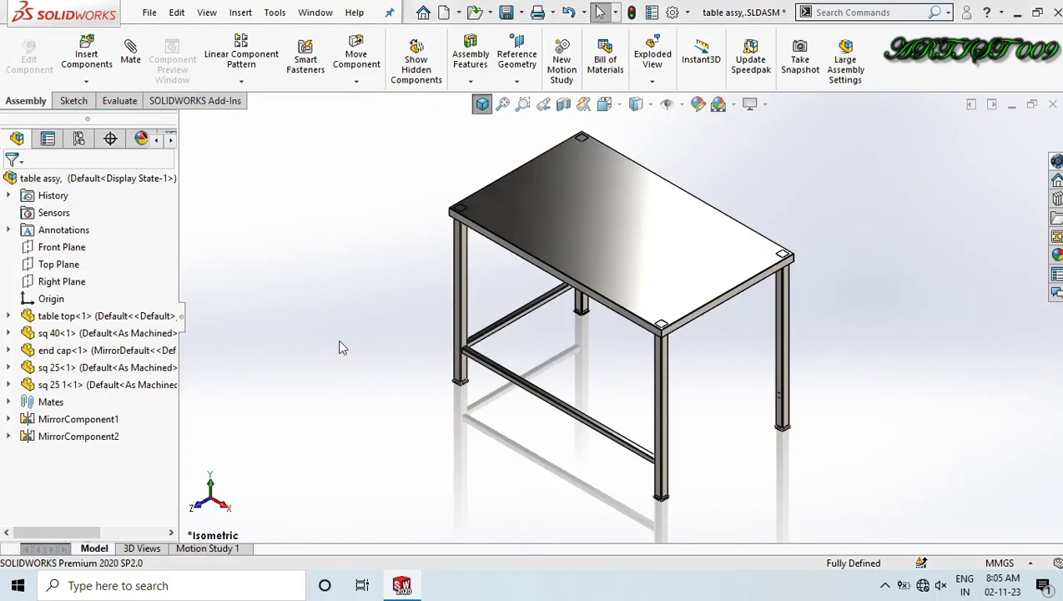
pyautogui.click(305, 247)
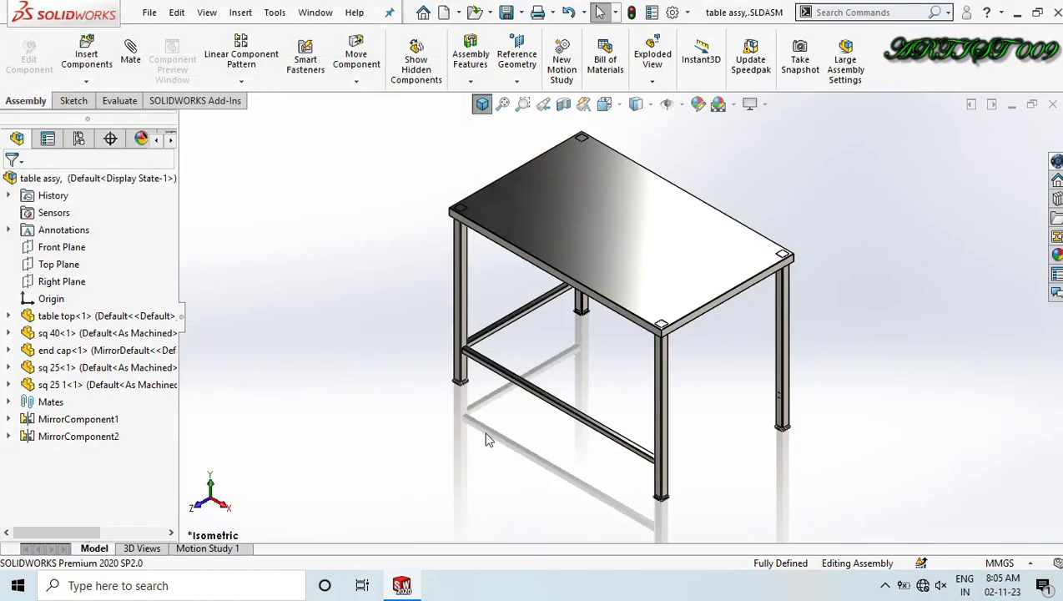
# Edit the leg mirror about the Right Plane to also mirror the sq 25 1 side brace.
pyautogui.click(115, 419)
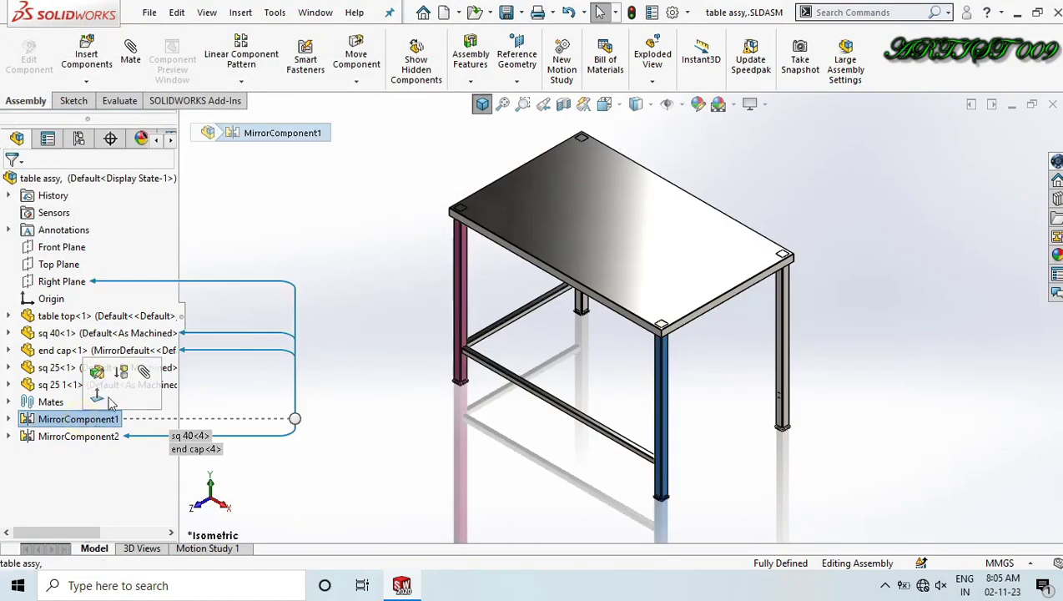
pyautogui.click(98, 380)
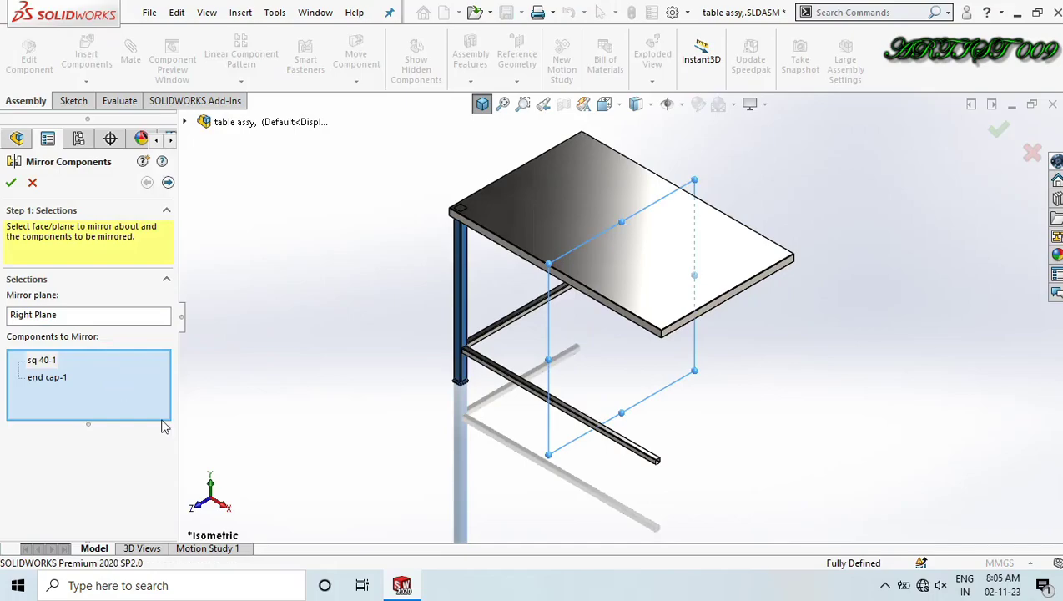
pyautogui.scroll(-3, 520, 334)
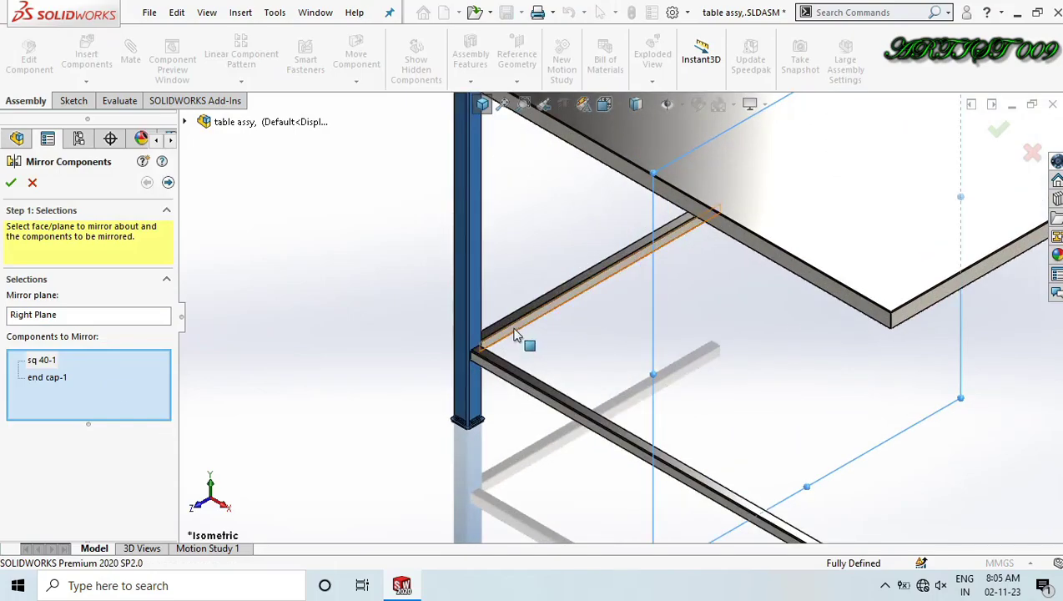
pyautogui.scroll(-1, 517, 333)
pyautogui.click(517, 333)
pyautogui.rightClick(515, 329)
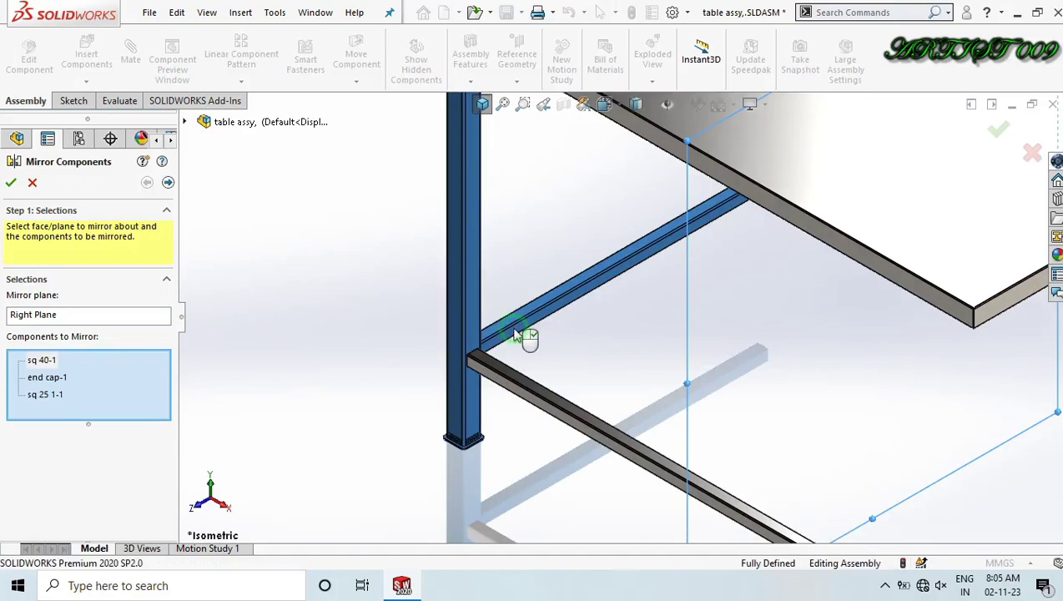
pyautogui.scroll(6, 516, 329)
pyautogui.click(468, 373)
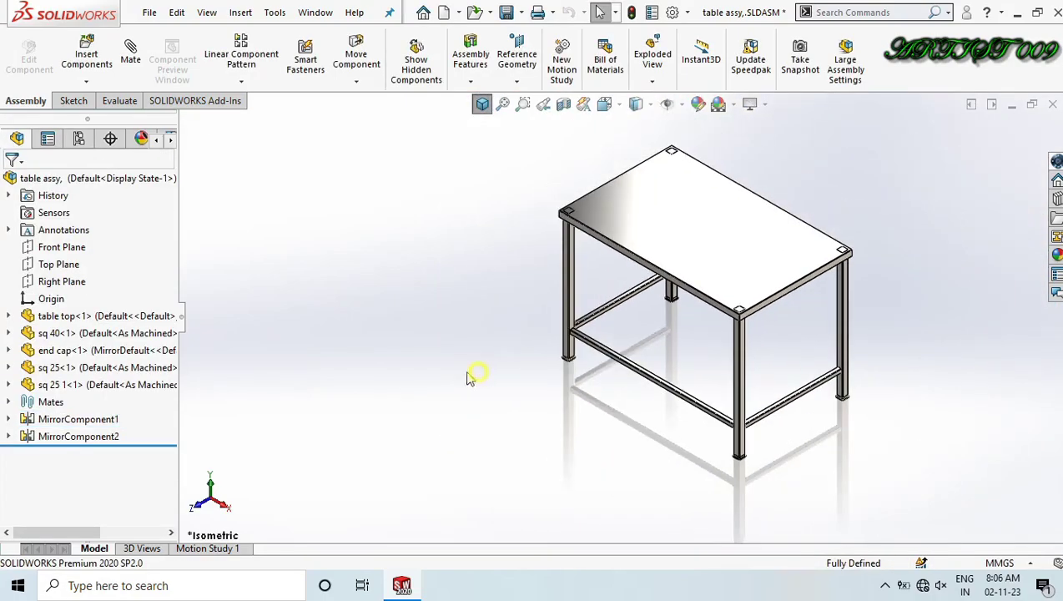
# Edit the leg mirror about the Front Plane to also mirror the long sq 25 brace.
pyautogui.click(101, 436)
pyautogui.click(169, 409)
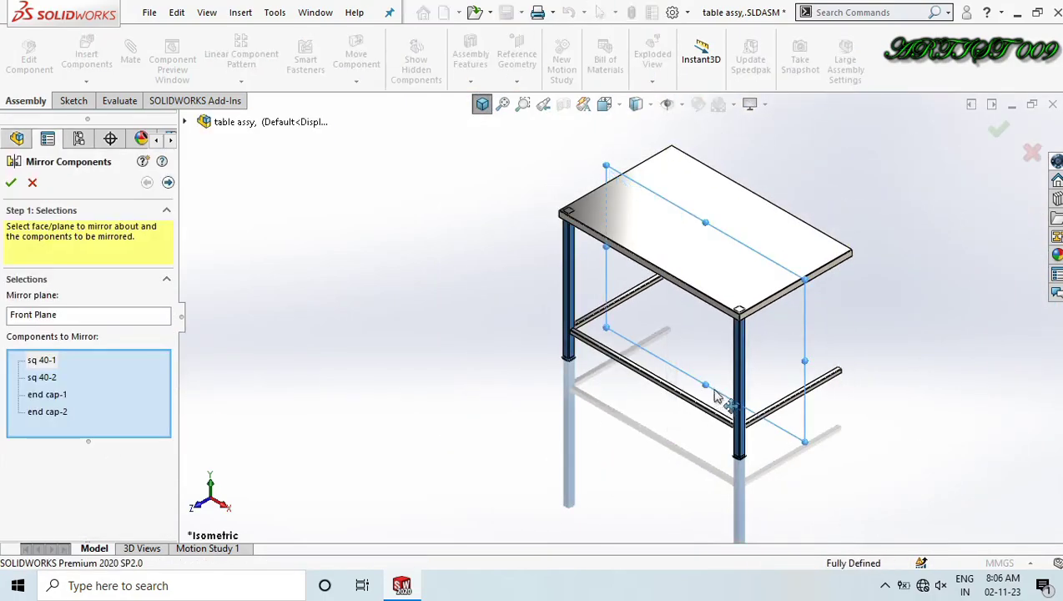
pyautogui.scroll(-3, 680, 421)
pyautogui.click(680, 422)
pyautogui.scroll(5, 680, 422)
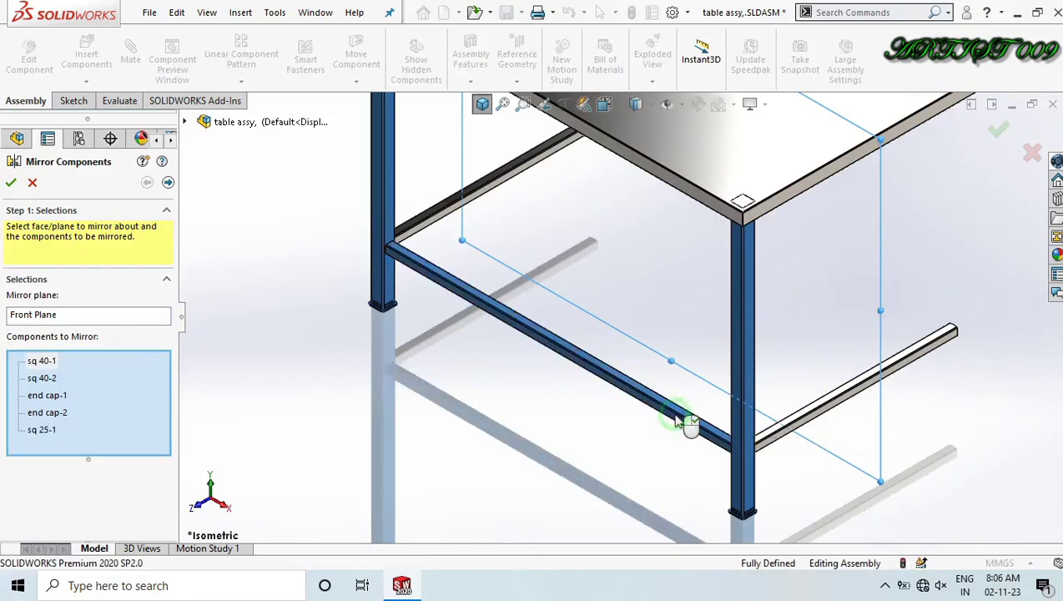
pyautogui.press('Return')
pyautogui.press('f')
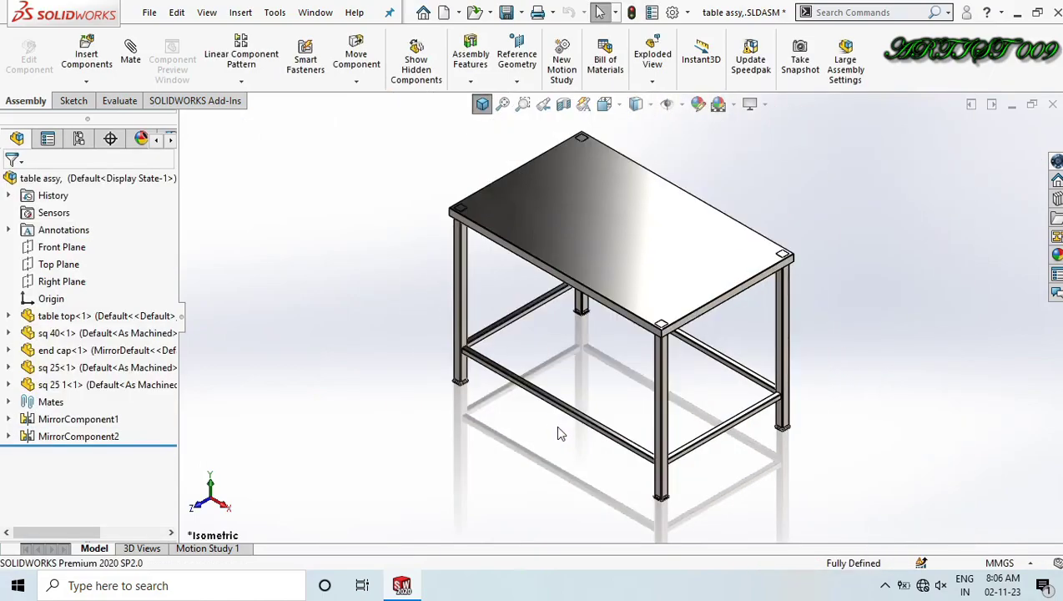
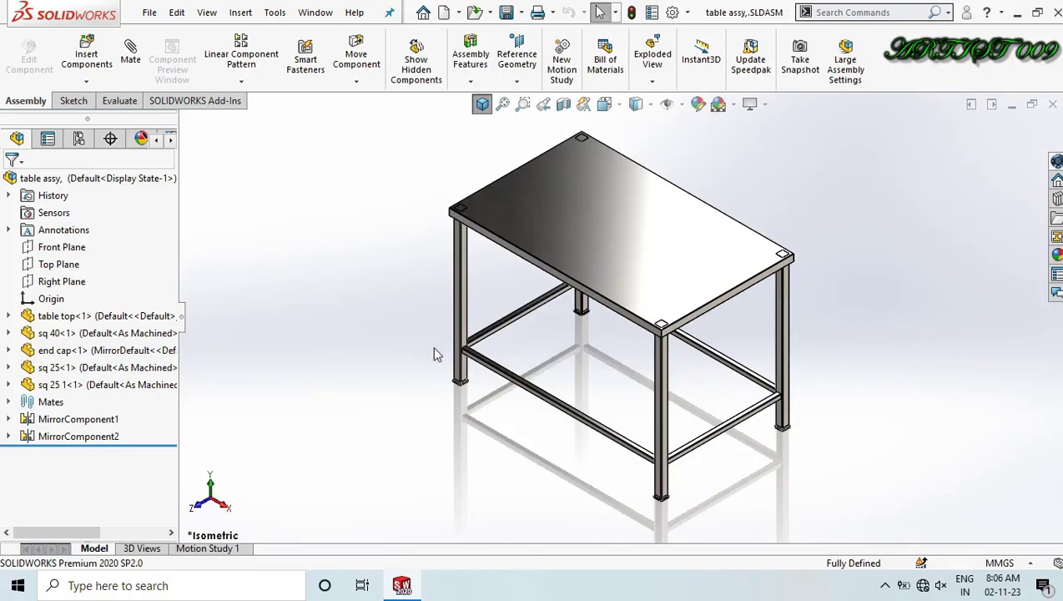
pyautogui.scroll(-3, 584, 361)
pyautogui.moveTo(633, 370); pyautogui.dragTo(617, 345, button='middle')
pyautogui.scroll(3, 617, 345)
pyautogui.hotkey('ctrl', '7')
# Start a new part and sketch a horizontal line about 67 mm long from the origin on the Top Plane.
pyautogui.hotkey('ctrl', 'n')
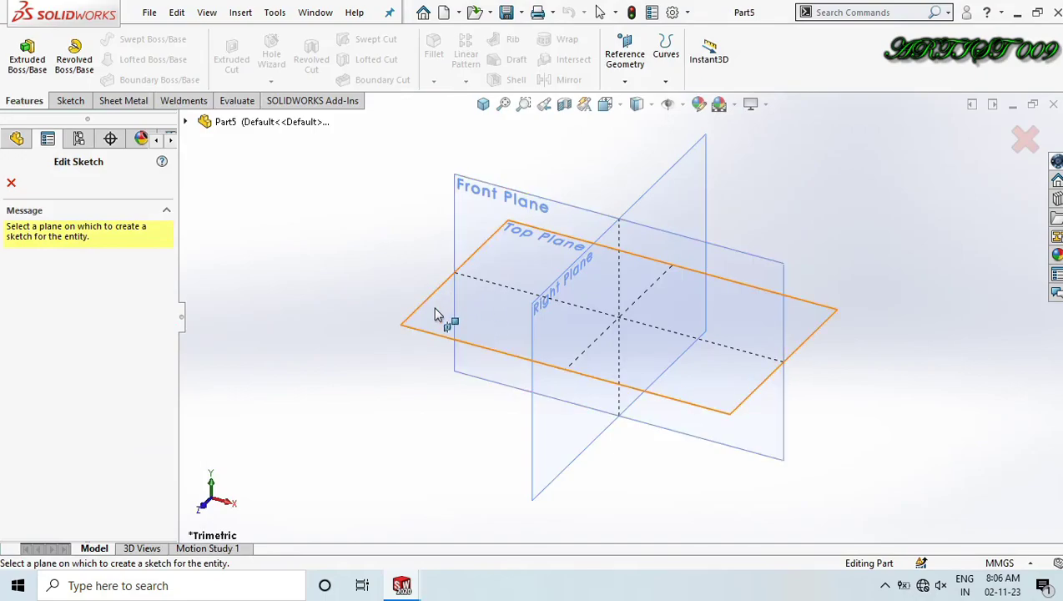
pyautogui.click(435, 308)
pyautogui.press('l')
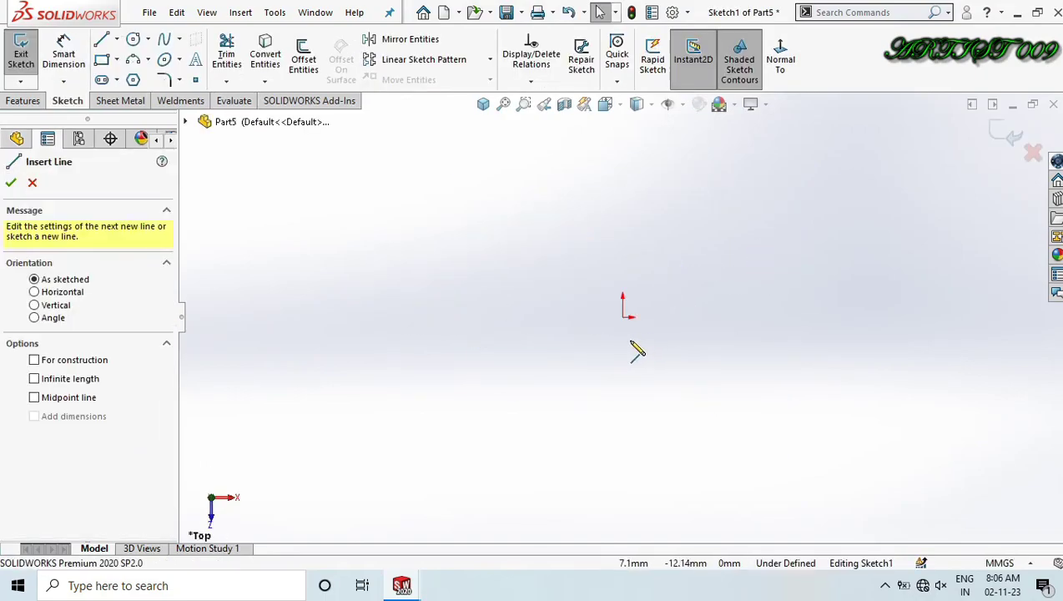
pyautogui.click(629, 316)
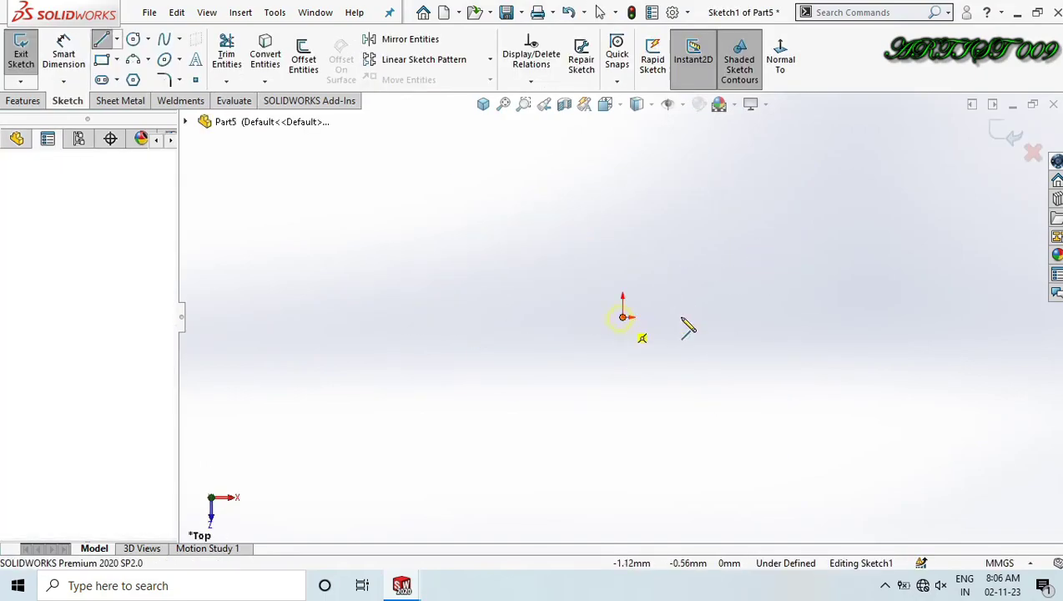
pyautogui.click(762, 317)
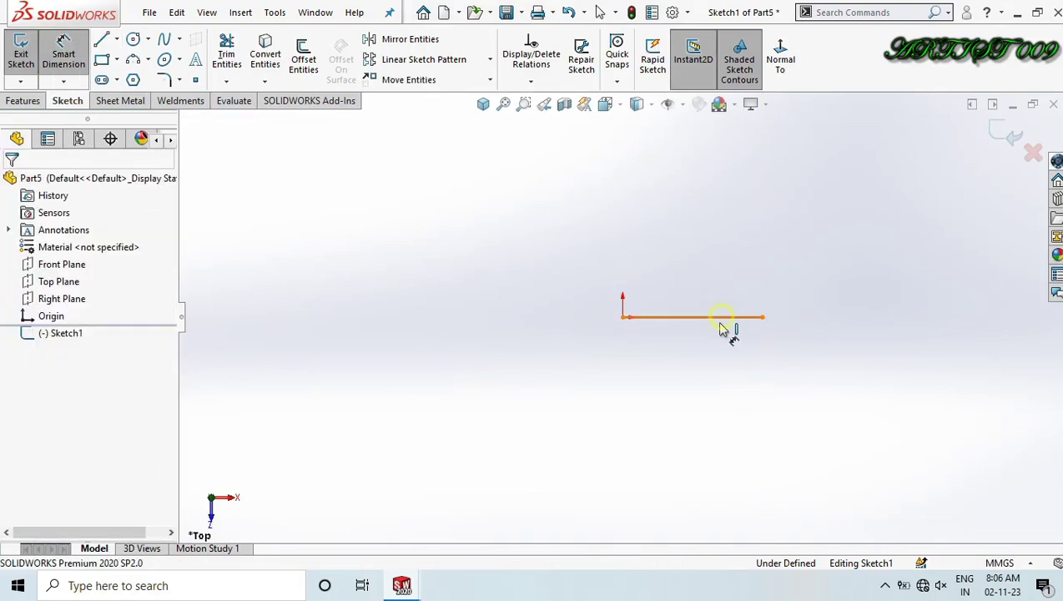
# Dimension the line's length as 100 mm and finish the sketch.
pyautogui.click(725, 317)
pyautogui.click(707, 373)
pyautogui.write('100')
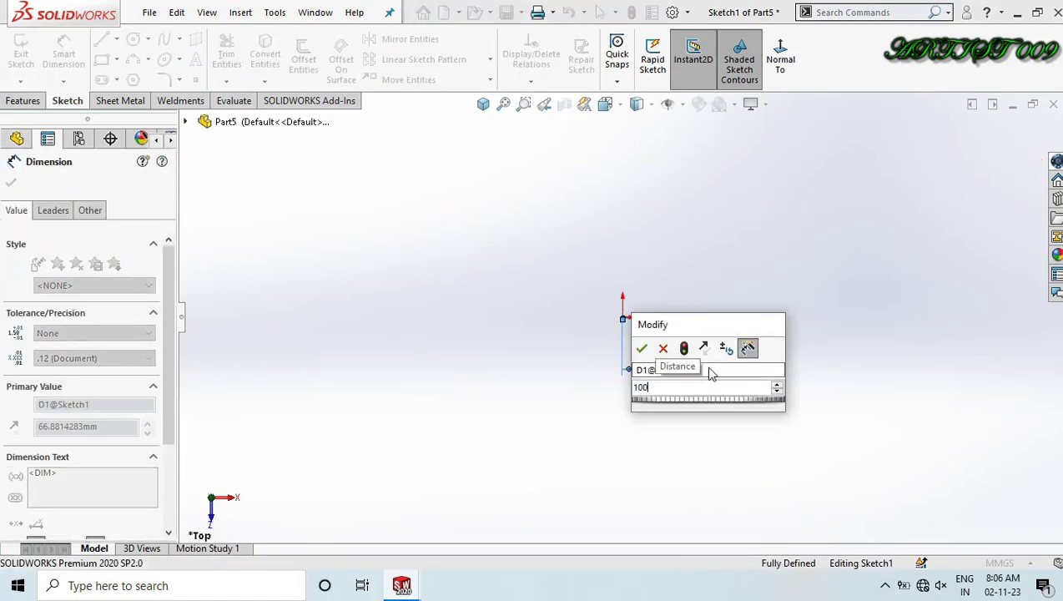
pyautogui.press('Return')
pyautogui.scroll(-4, 722, 338)
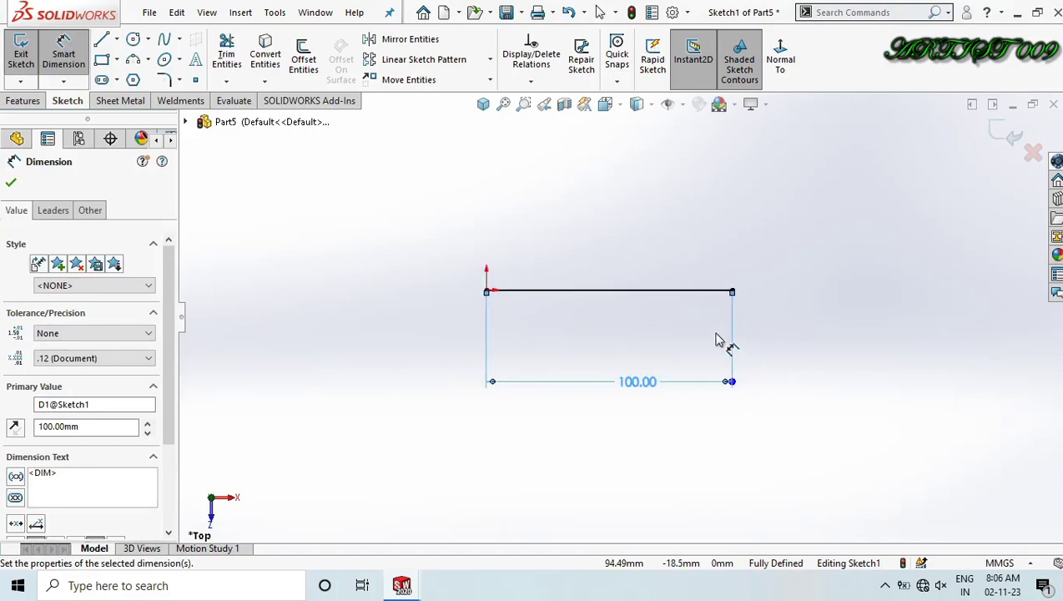
pyautogui.click(1015, 138)
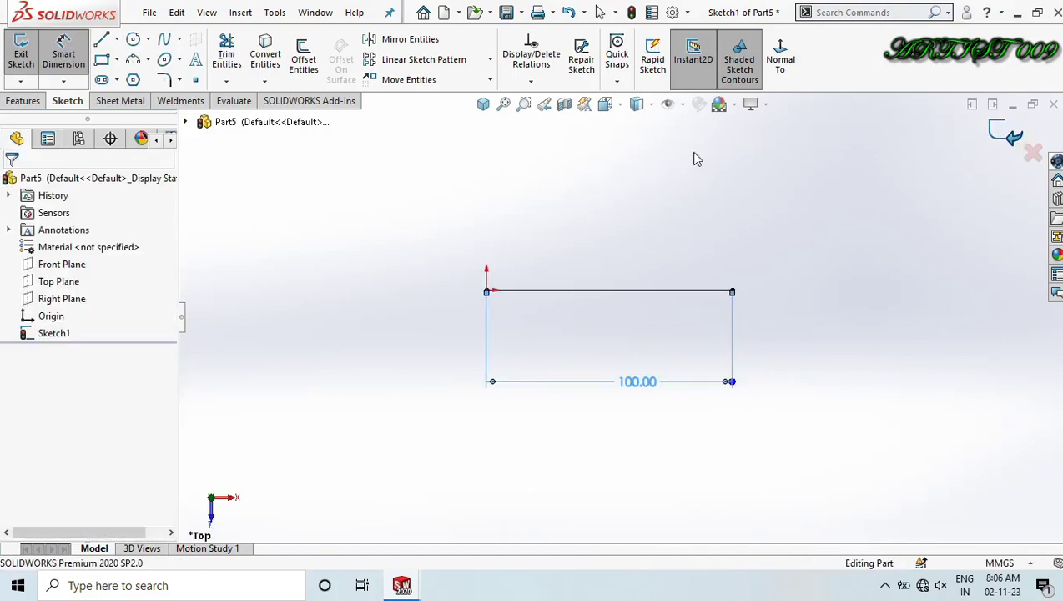
# Create a structural member along the line using the custom square tube - Configured profile, size 25 x 25 x 0.8.
pyautogui.click(173, 102)
pyautogui.click(114, 59)
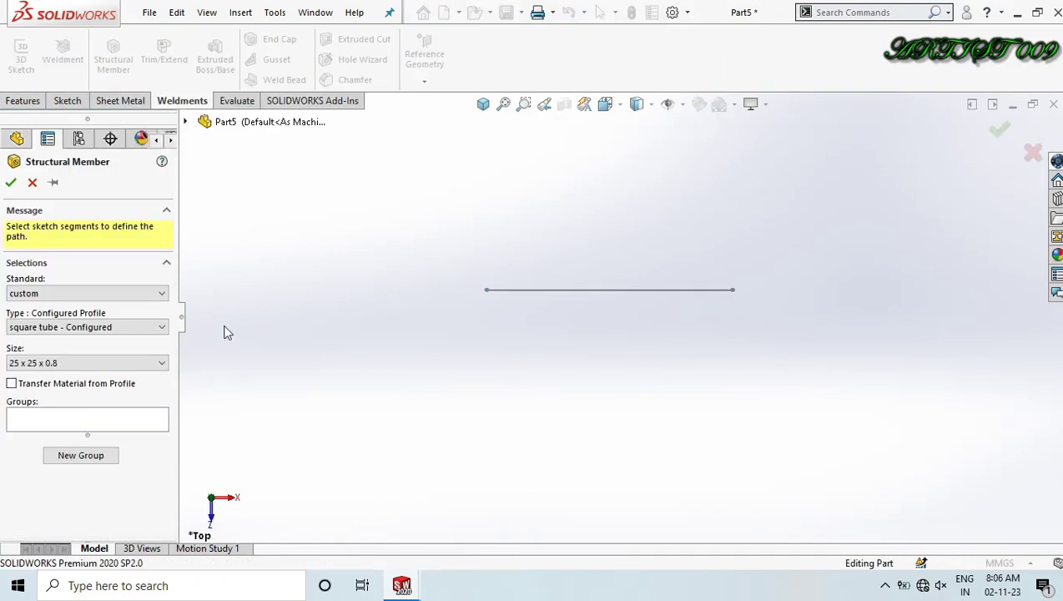
pyautogui.click(517, 290)
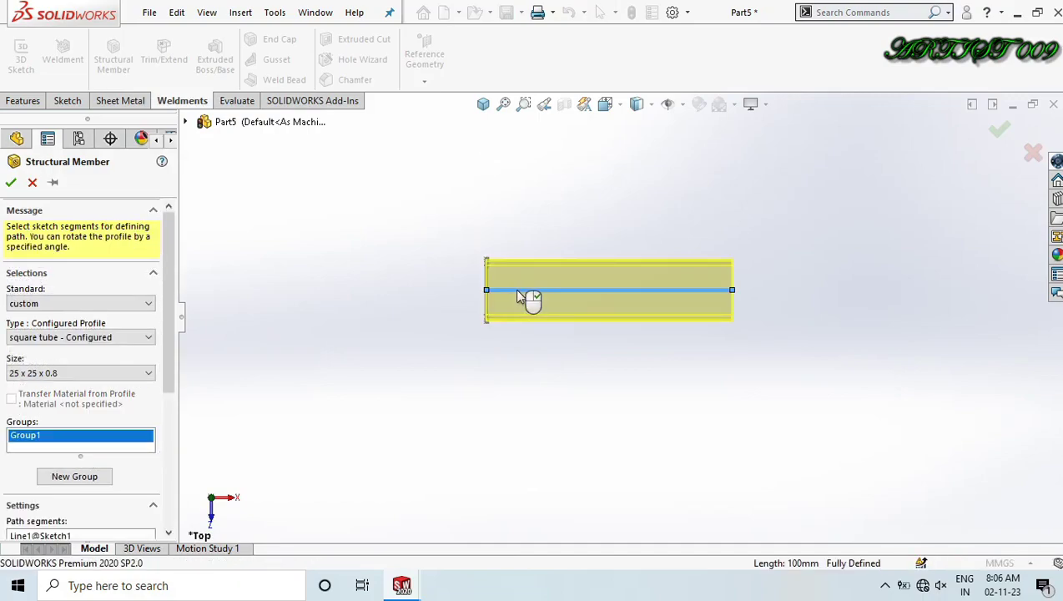
pyautogui.click(11, 183)
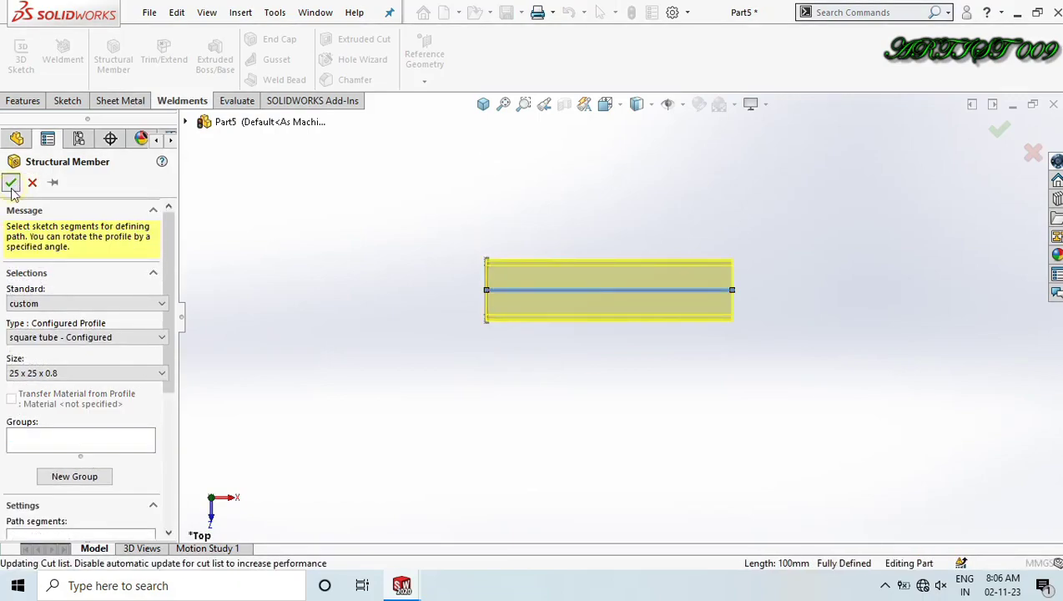
# Hide the 100 mm path sketch and start a new sketch on the tube's top face.
pyautogui.click(68, 372)
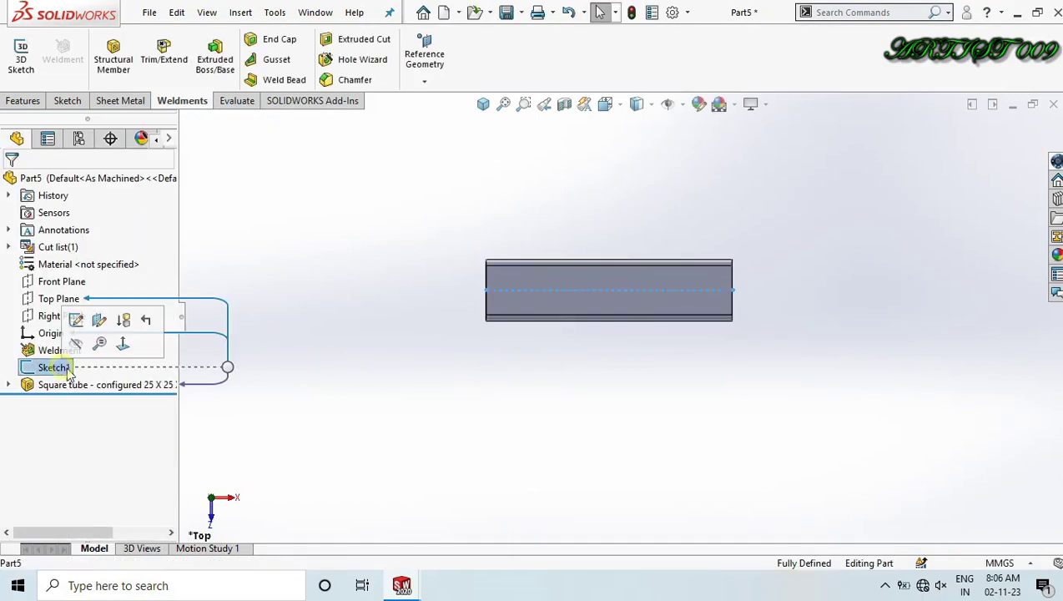
pyautogui.click(79, 349)
pyautogui.scroll(4, 568, 309)
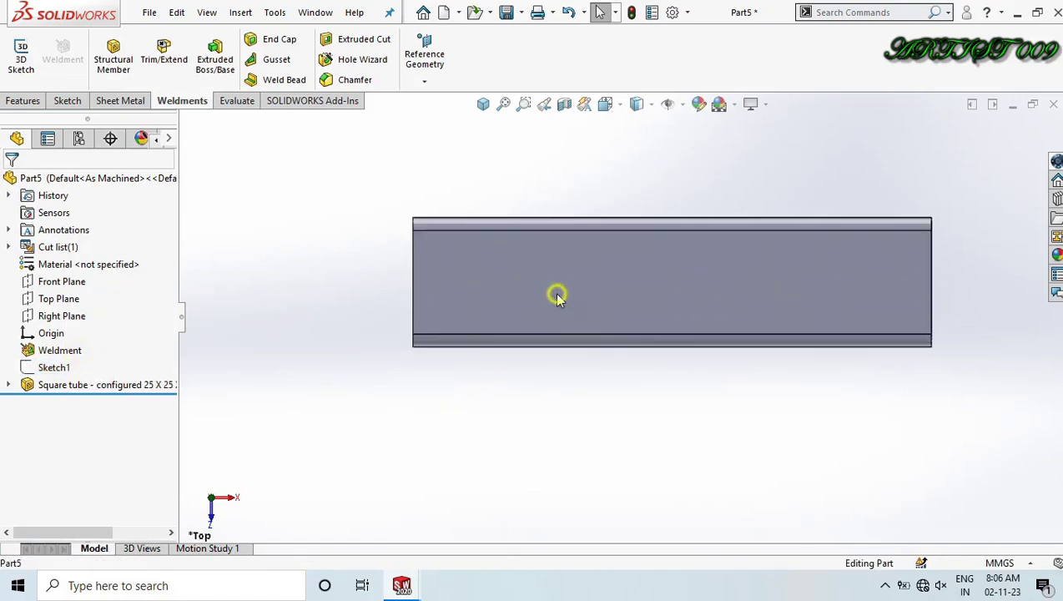
pyautogui.click(556, 295)
pyautogui.click(621, 247)
pyautogui.scroll(-2, 605, 268)
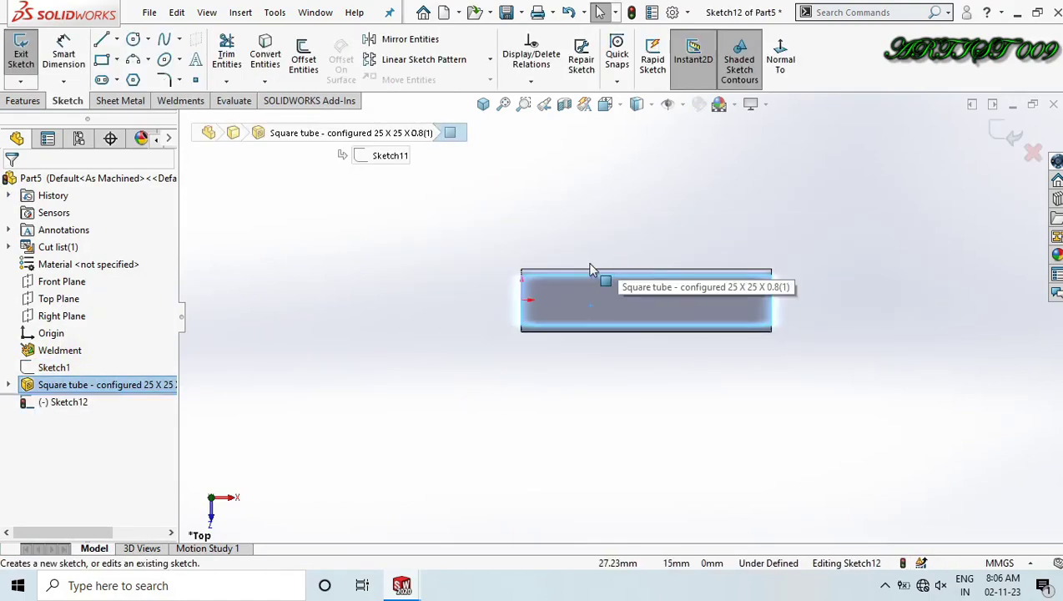
pyautogui.click(588, 207)
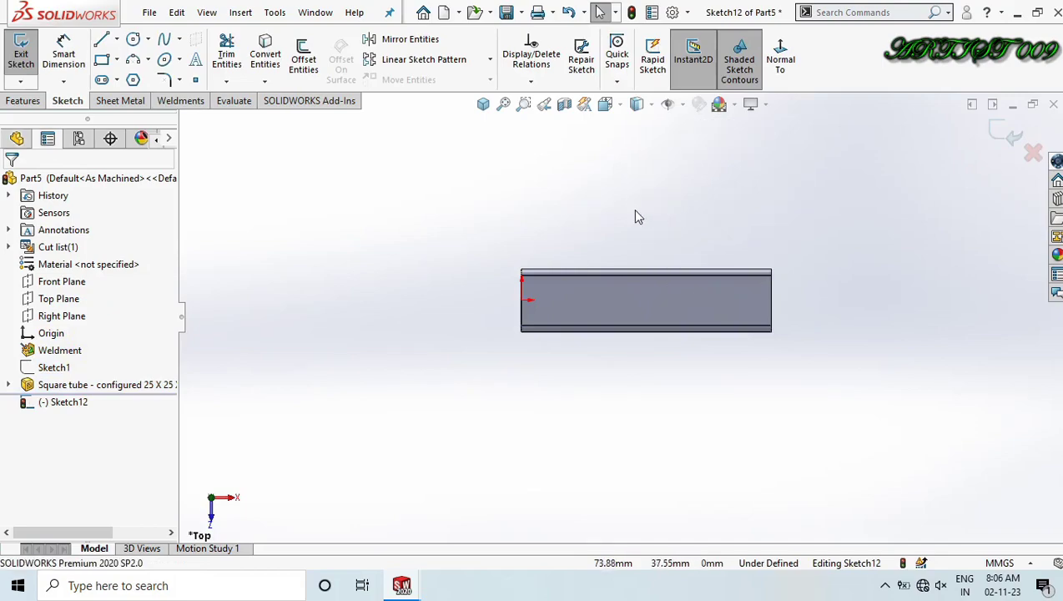
# Sketch a closed right triangle across the tube's left end, 25 mm along the end edge, with its slanted side running from the lower corner to the upper edge.
pyautogui.press('l')
pyautogui.scroll(3, 506, 304)
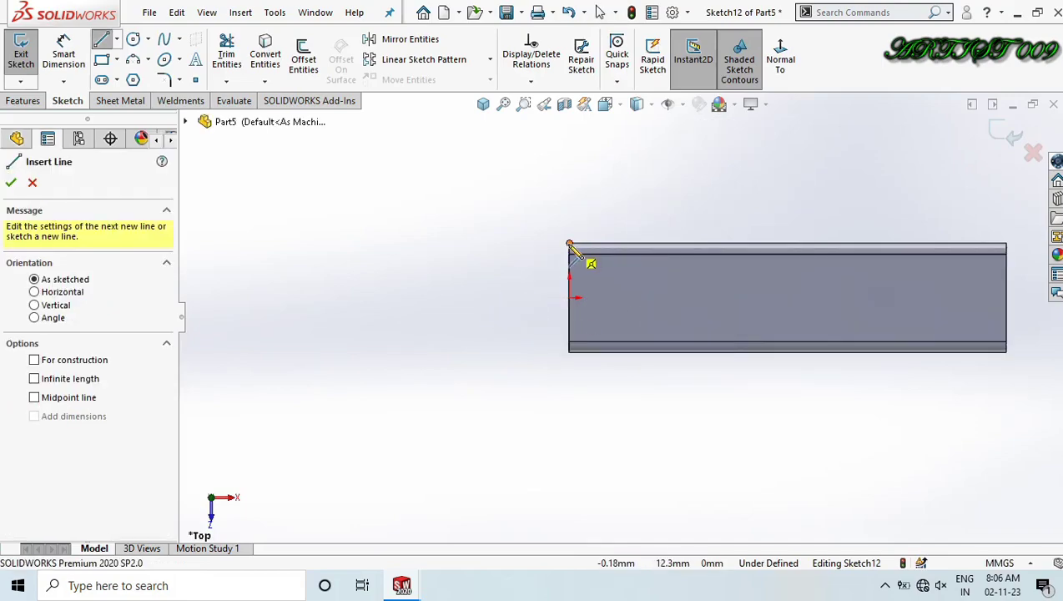
pyautogui.click(571, 352)
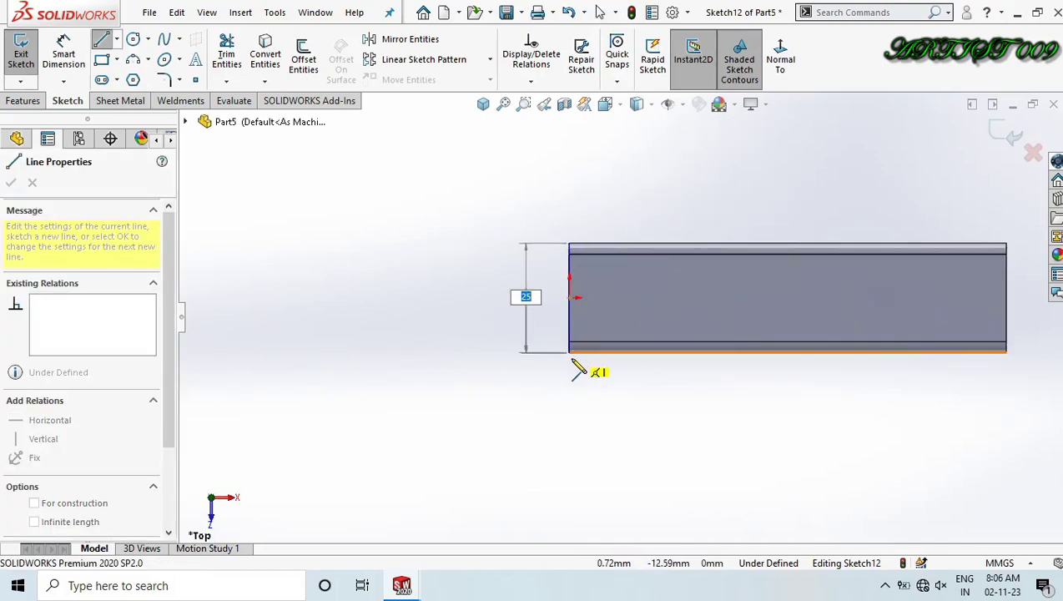
pyautogui.click(632, 244)
pyautogui.press('z')
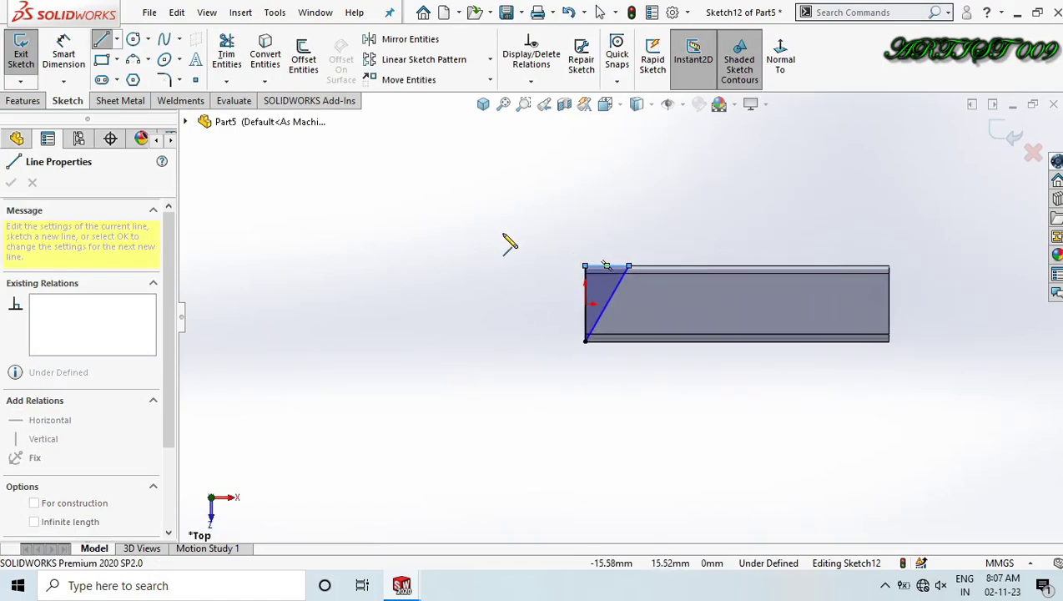
pyautogui.press('Escape')
# Dimension the angle between the left triangle's end line and its slanted line as 30°.
pyautogui.moveTo(598, 420); pyautogui.dragTo(596, 288, button='right')
pyautogui.scroll(-4, 601, 274)
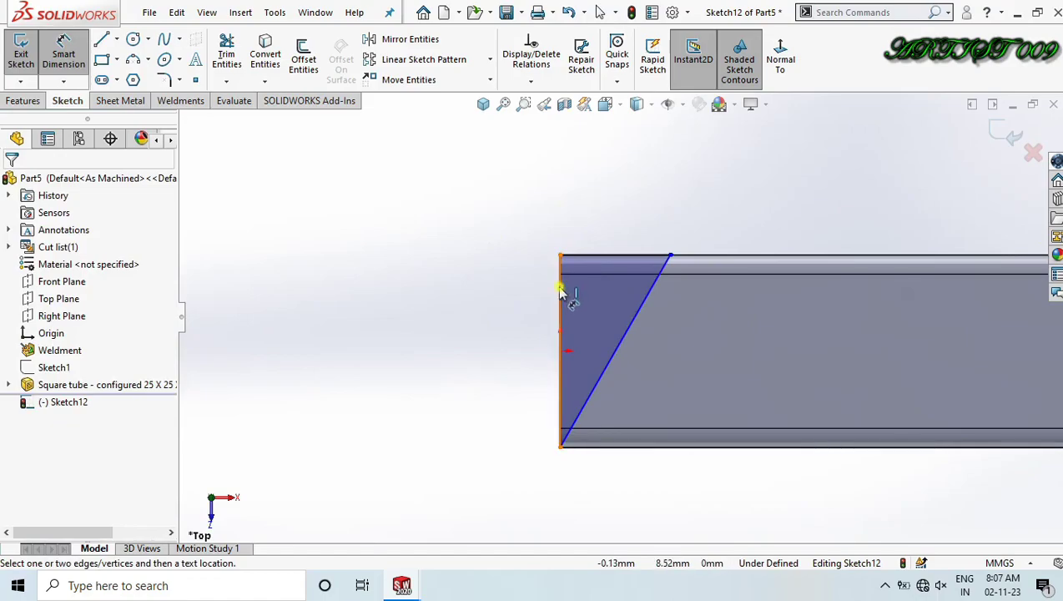
pyautogui.click(561, 292)
pyautogui.click(625, 334)
pyautogui.click(638, 208)
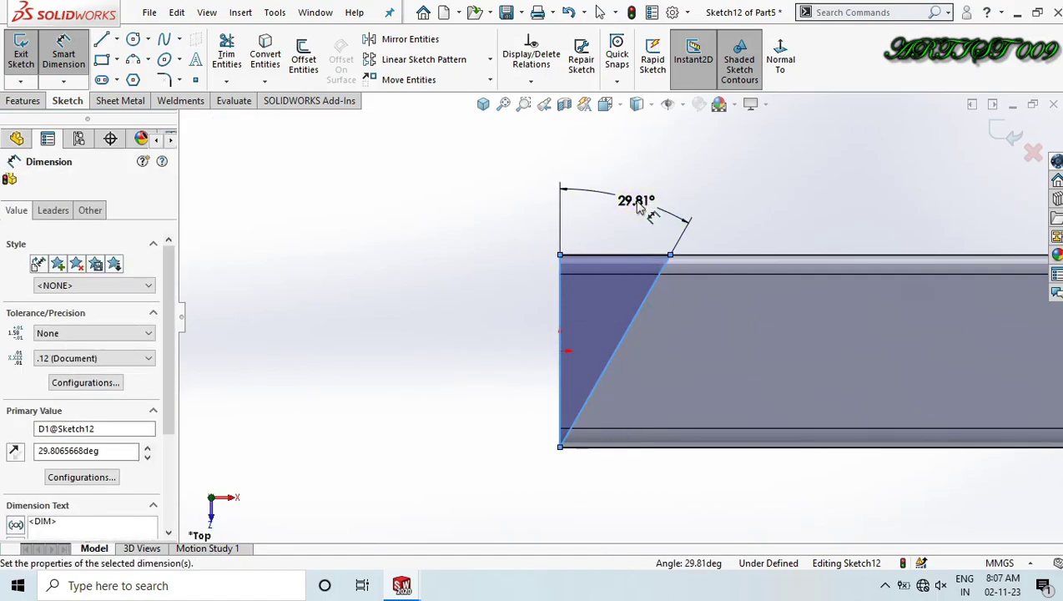
pyautogui.write('30')
pyautogui.press('Return')
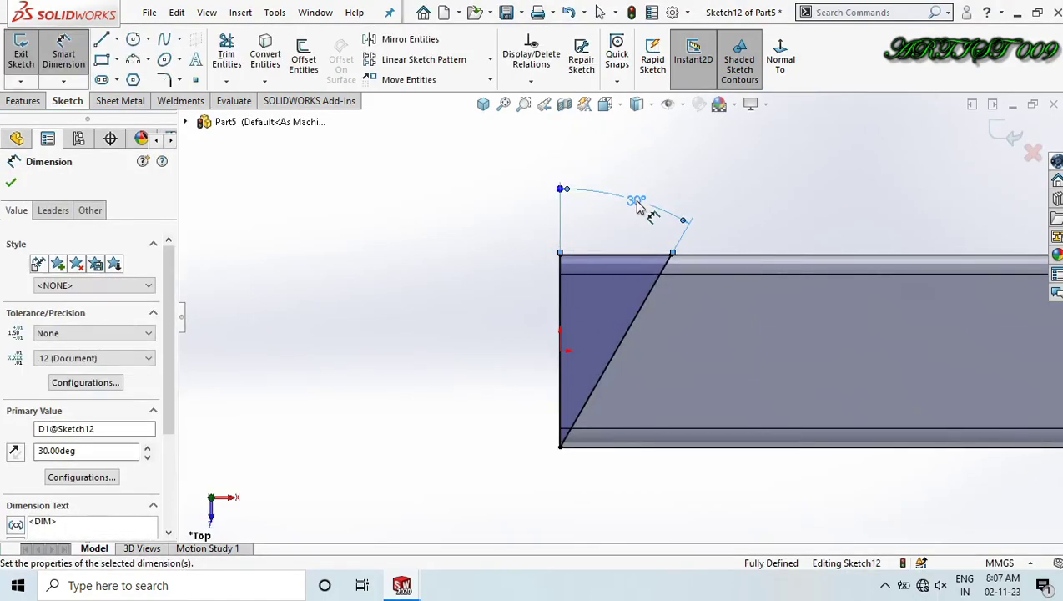
pyautogui.scroll(5, 660, 221)
pyautogui.scroll(-3, 715, 296)
pyautogui.click(718, 271)
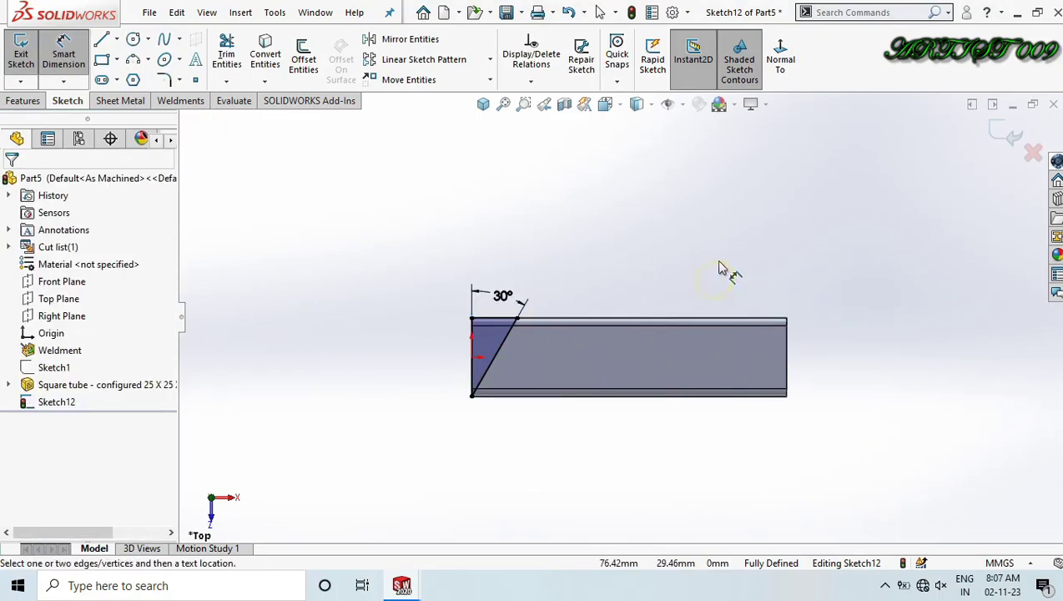
# Sketch an opposite right triangle at the tube's right end, with a slanted side about 27 mm long from the upper corner to the lower edge.
pyautogui.press('l')
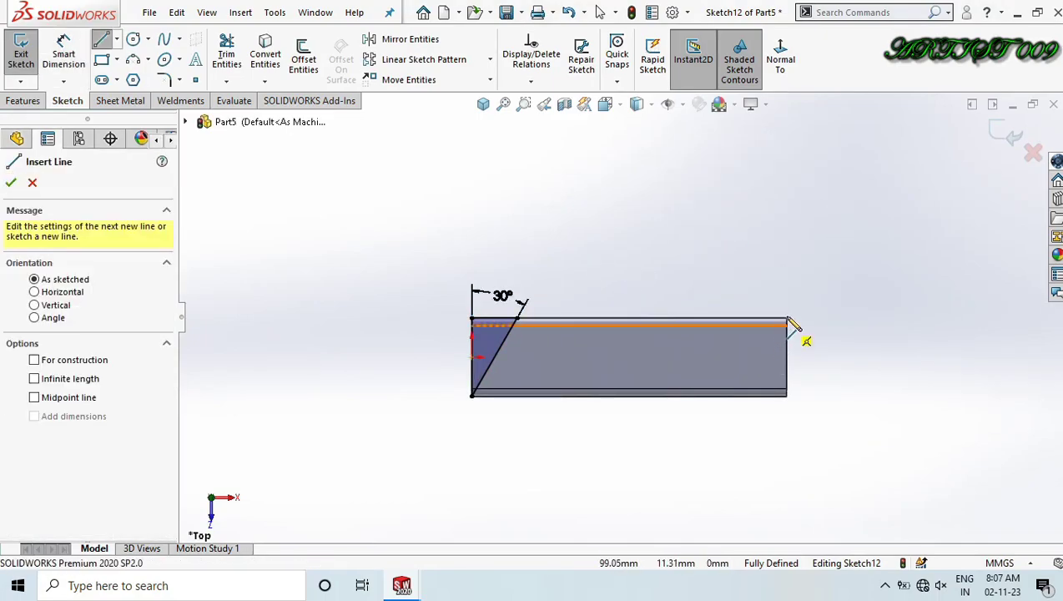
pyautogui.click(786, 319)
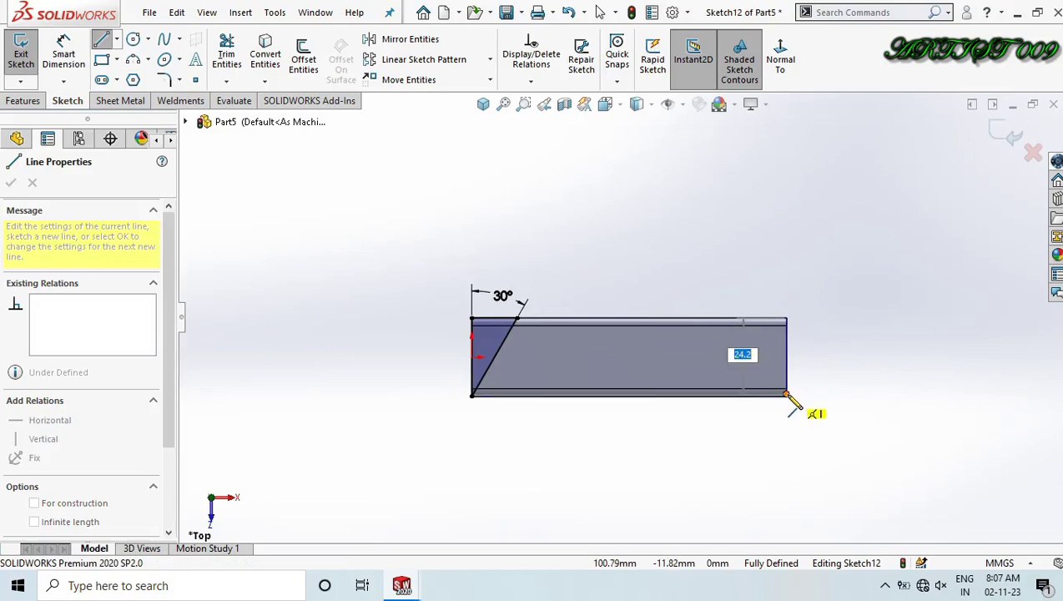
pyautogui.click(787, 397)
pyautogui.click(752, 396)
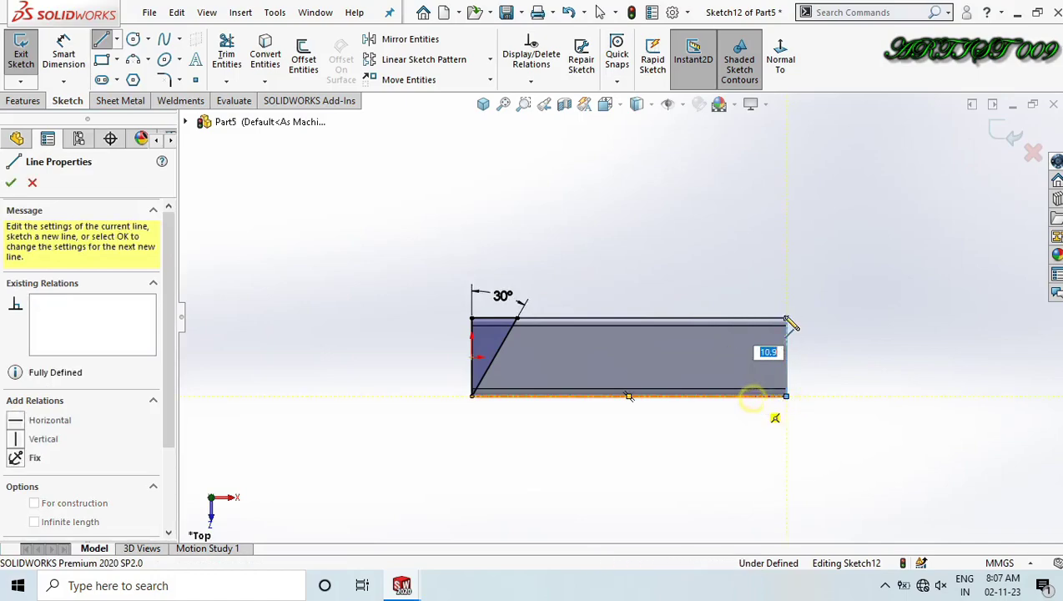
pyautogui.click(786, 318)
pyautogui.moveTo(796, 379); pyautogui.dragTo(802, 295, button='right')
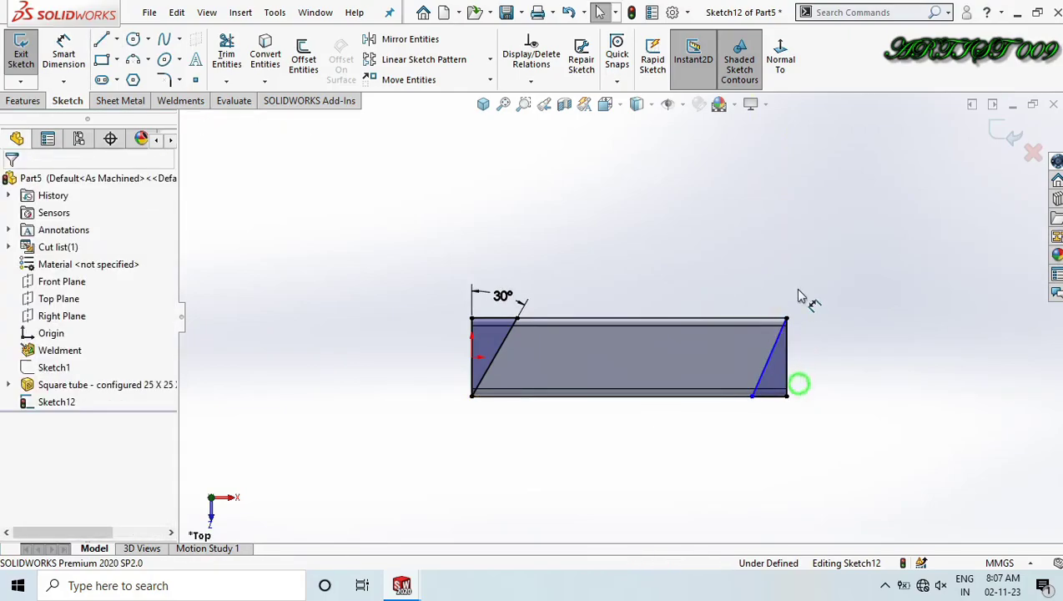
pyautogui.scroll(-3, 828, 351)
pyautogui.click(720, 381)
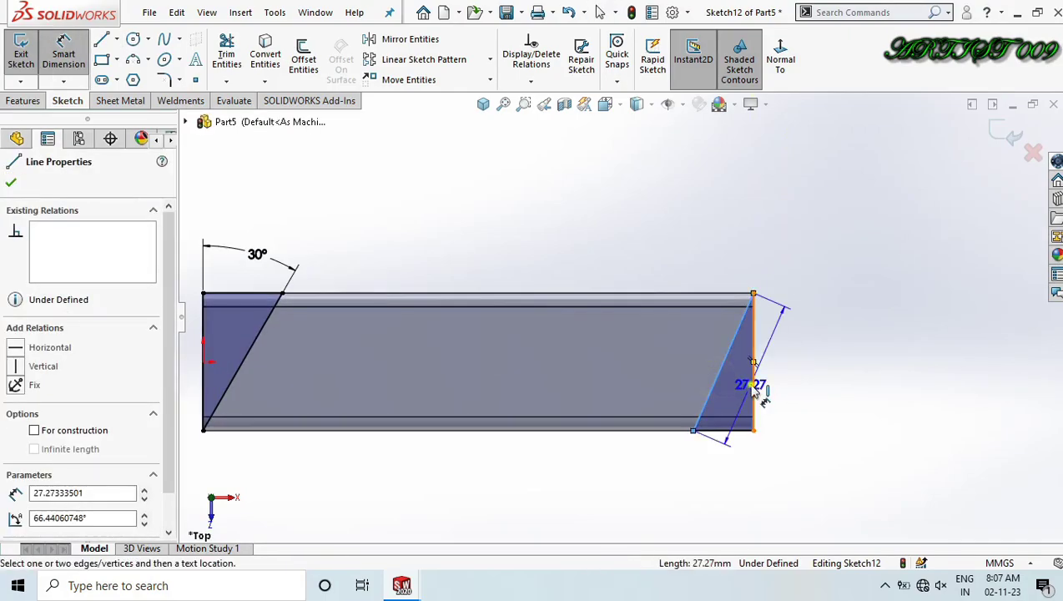
pyautogui.click(753, 409)
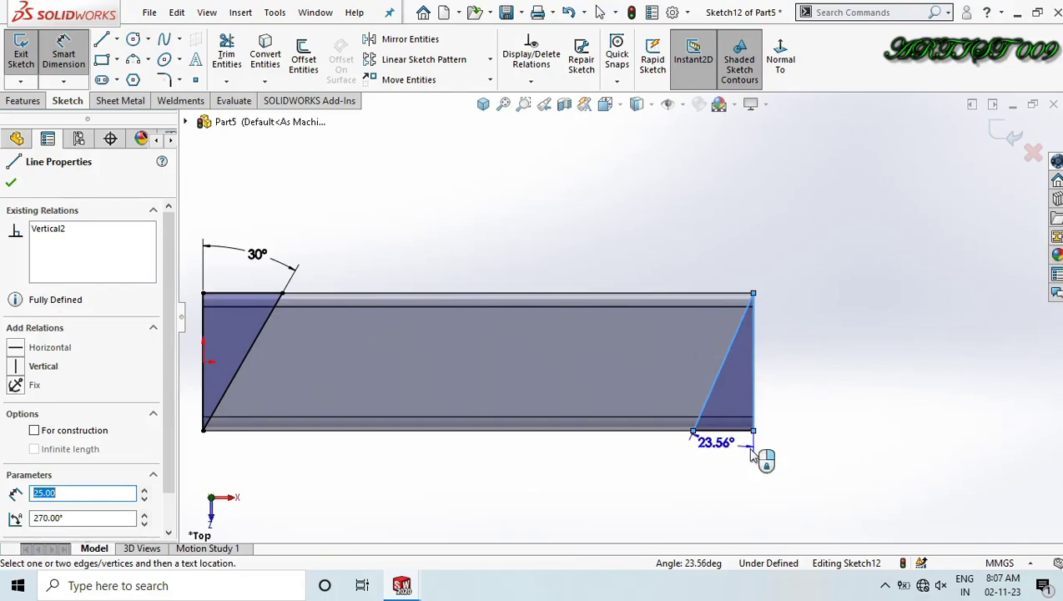
pyautogui.press('Escape')
pyautogui.scroll(3, 749, 451)
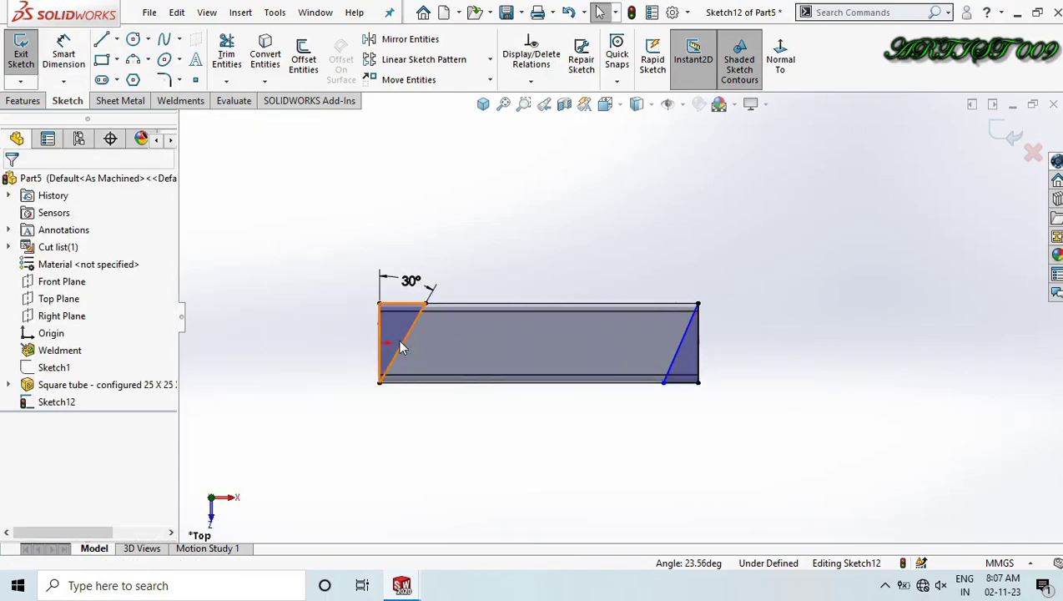
# Add an equal relation between the slanted lines of the two end triangles.
pyautogui.click(401, 343)
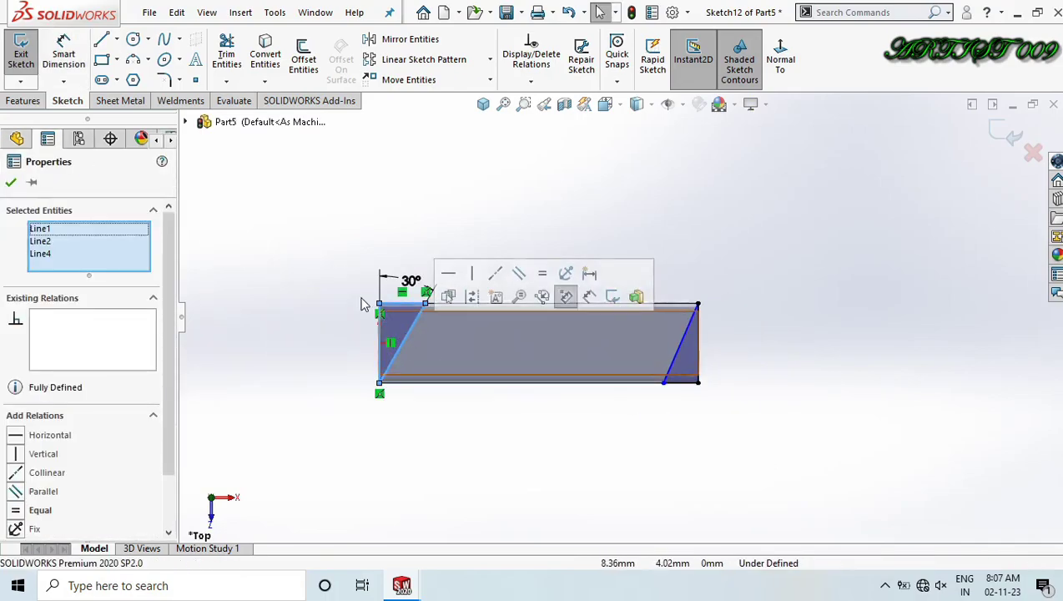
pyautogui.click(403, 344)
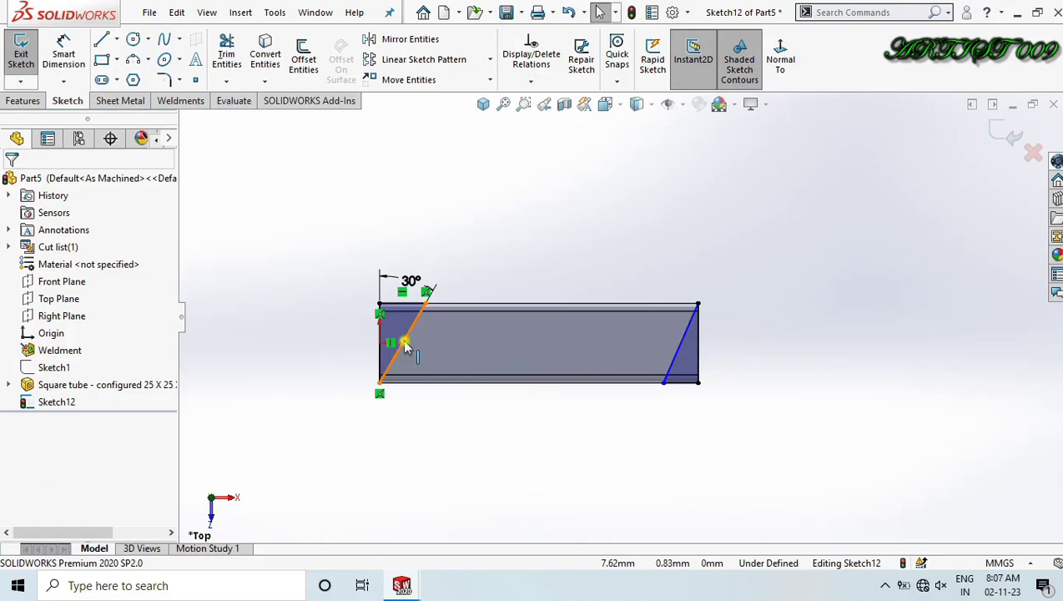
pyautogui.keyDown('ctrl'); pyautogui.click(671, 370); pyautogui.keyUp('ctrl')
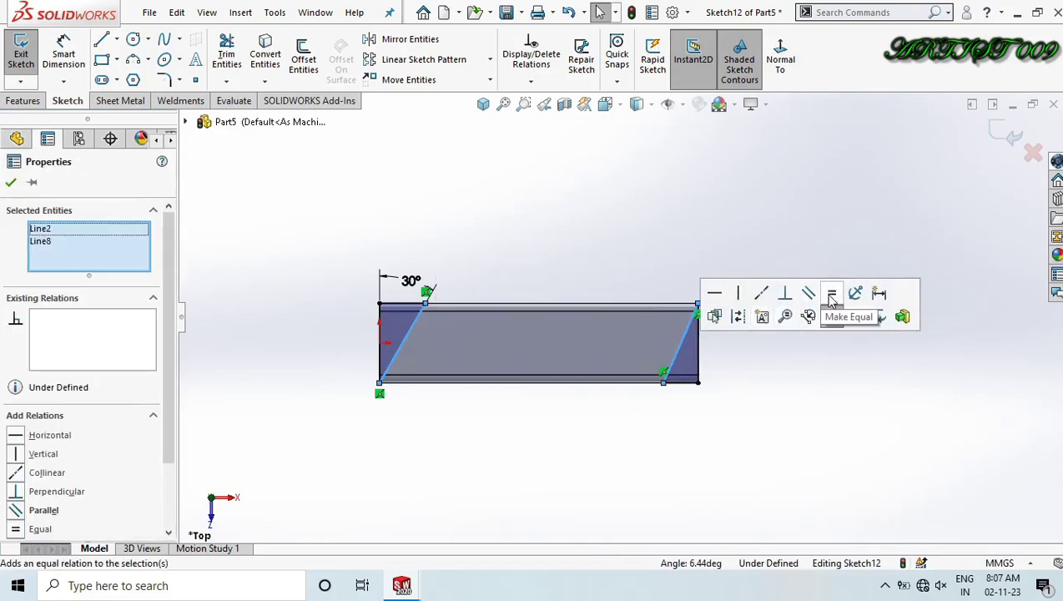
pyautogui.click(832, 293)
pyautogui.click(755, 224)
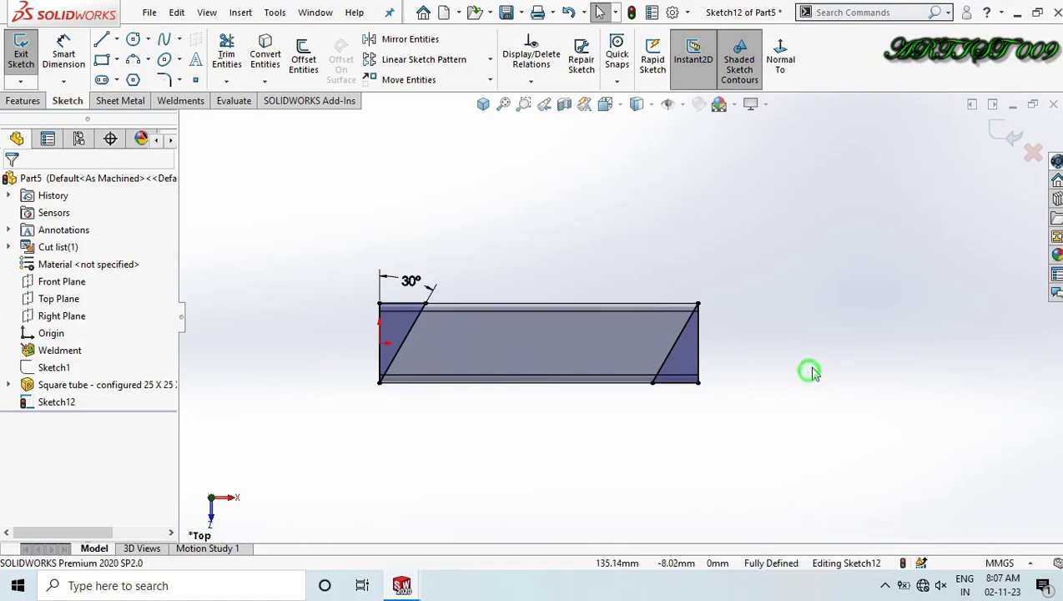
# Cut-extrude both end triangles through the full depth of the tube to miter its ends.
pyautogui.moveTo(810, 371); pyautogui.dragTo(844, 355, button='right')
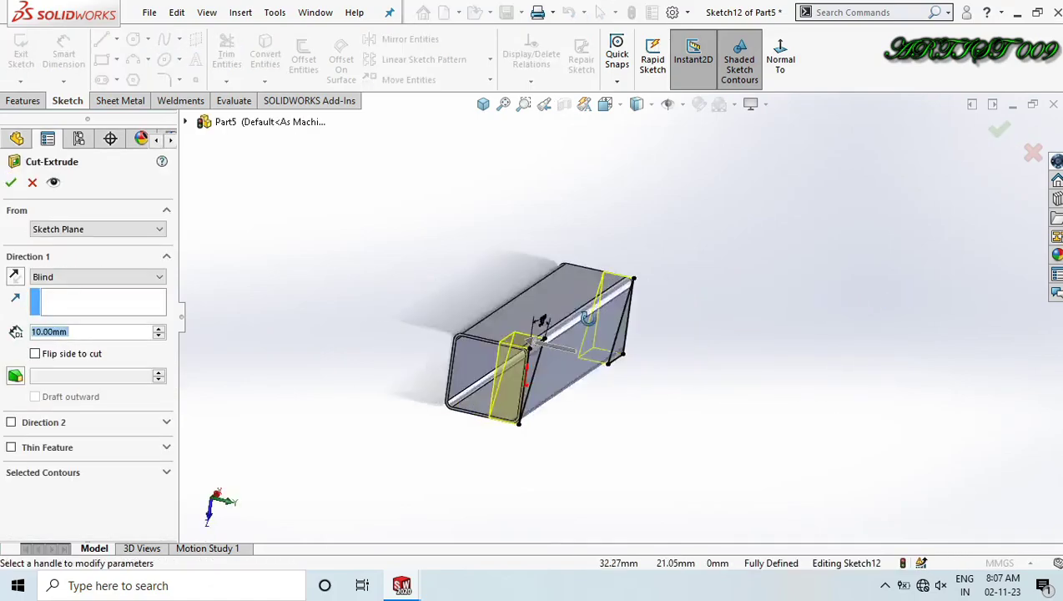
pyautogui.moveTo(588, 317); pyautogui.dragTo(478, 368, button='middle')
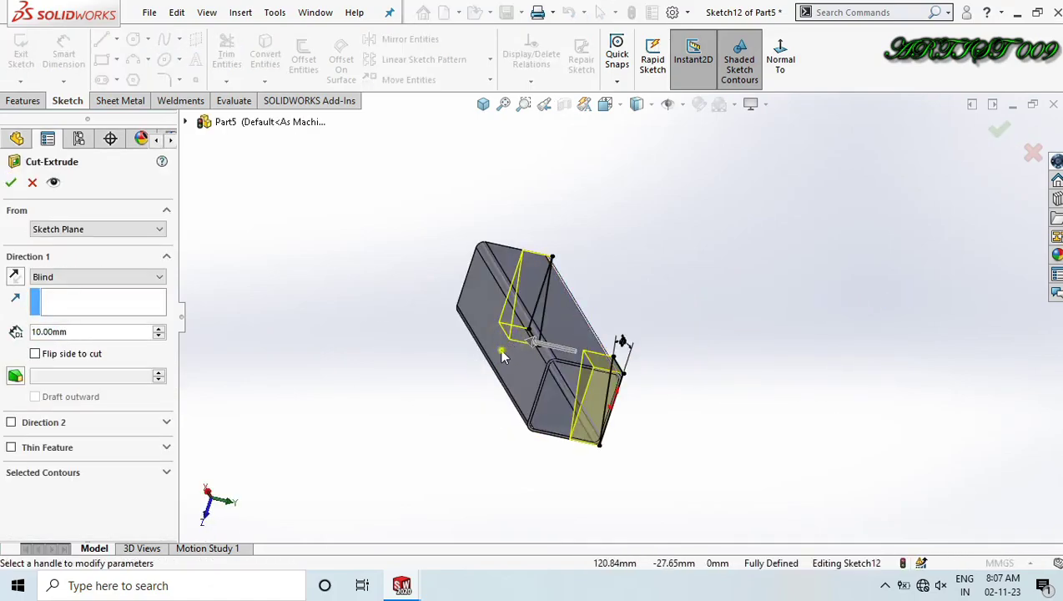
pyautogui.moveTo(505, 383); pyautogui.dragTo(541, 372, button='middle')
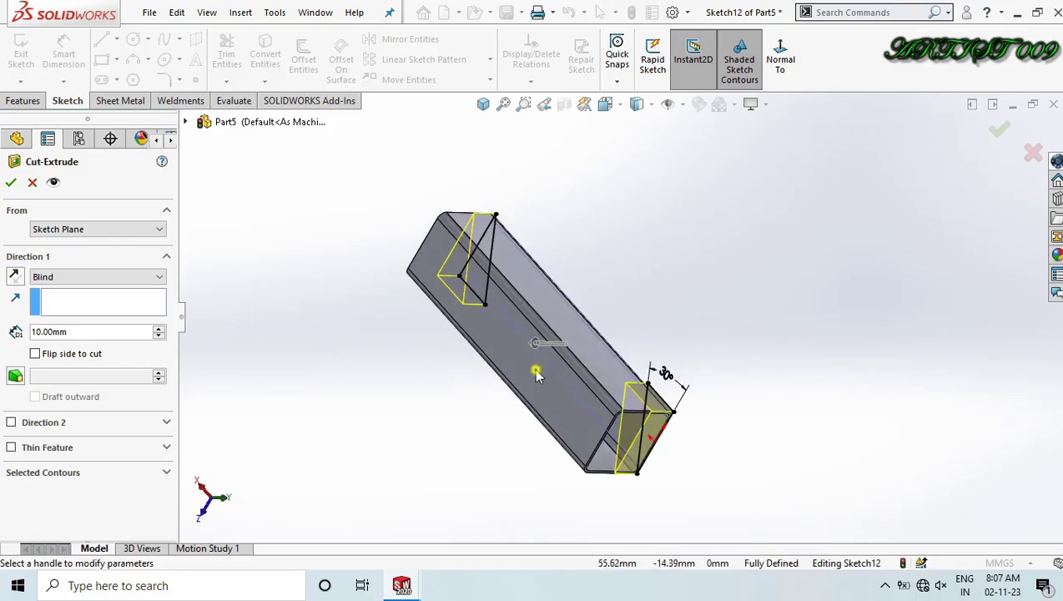
pyautogui.click(538, 367)
pyautogui.rightClick(538, 368)
pyautogui.click(327, 357)
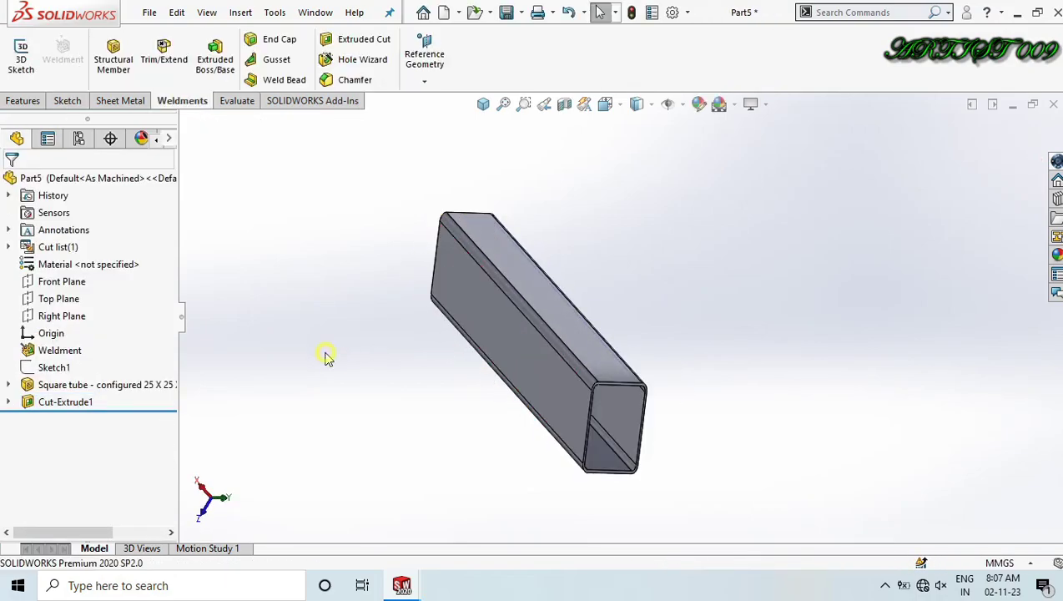
# Inspect the mitered tube from several sides and assign it the material AISI 304.
pyautogui.hotkey('ctrl', '7')
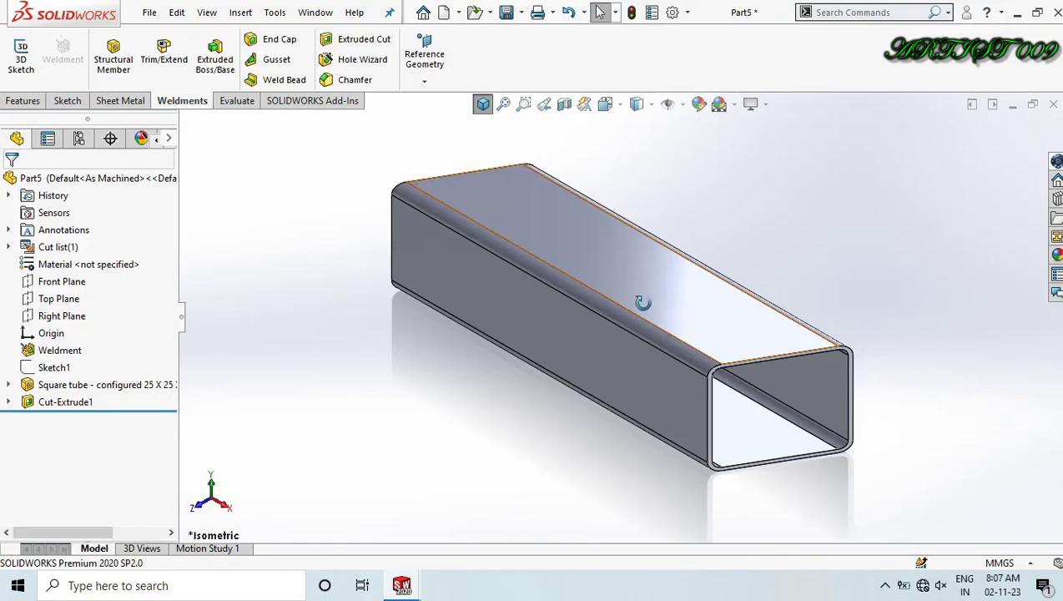
pyautogui.moveTo(641, 301); pyautogui.dragTo(636, 470, button='middle')
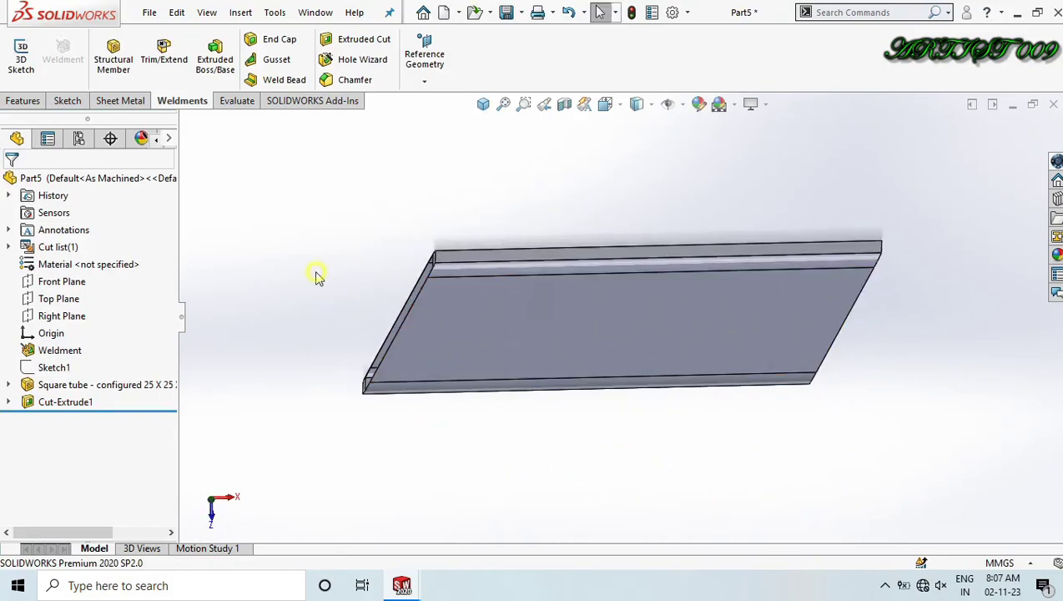
pyautogui.hotkey('ctrl', '7')
pyautogui.rightClick(47, 265)
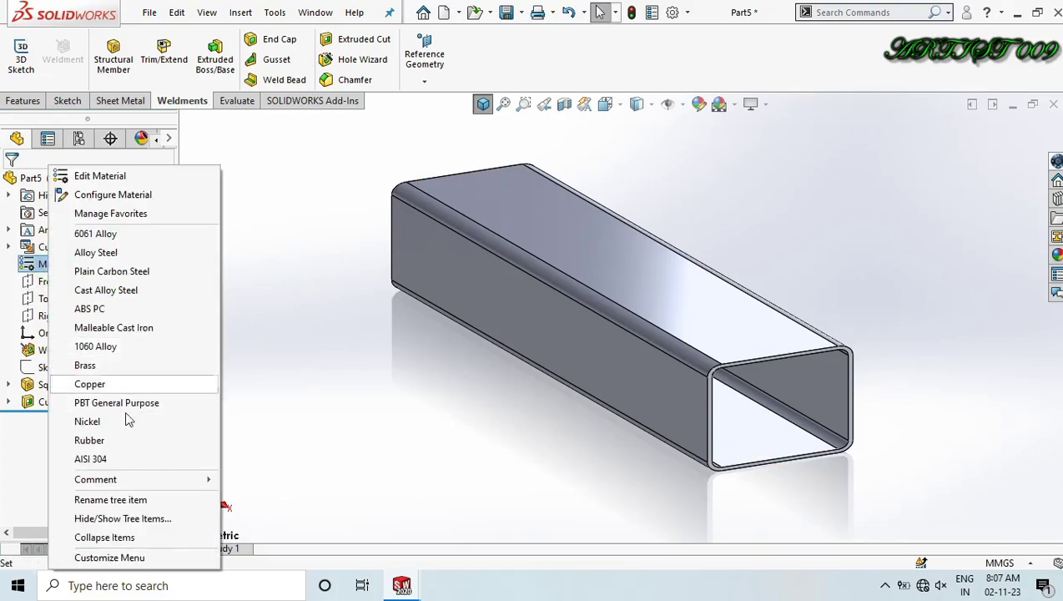
pyautogui.click(108, 459)
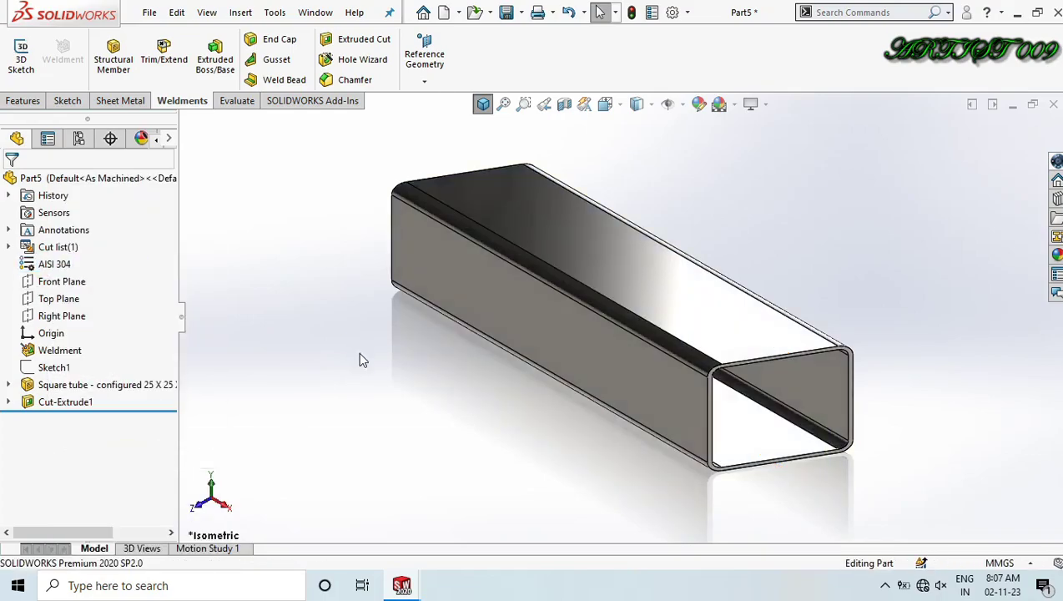
# Save the part in the table folder as sq 25 2.
pyautogui.hotkey('ctrl', 's')
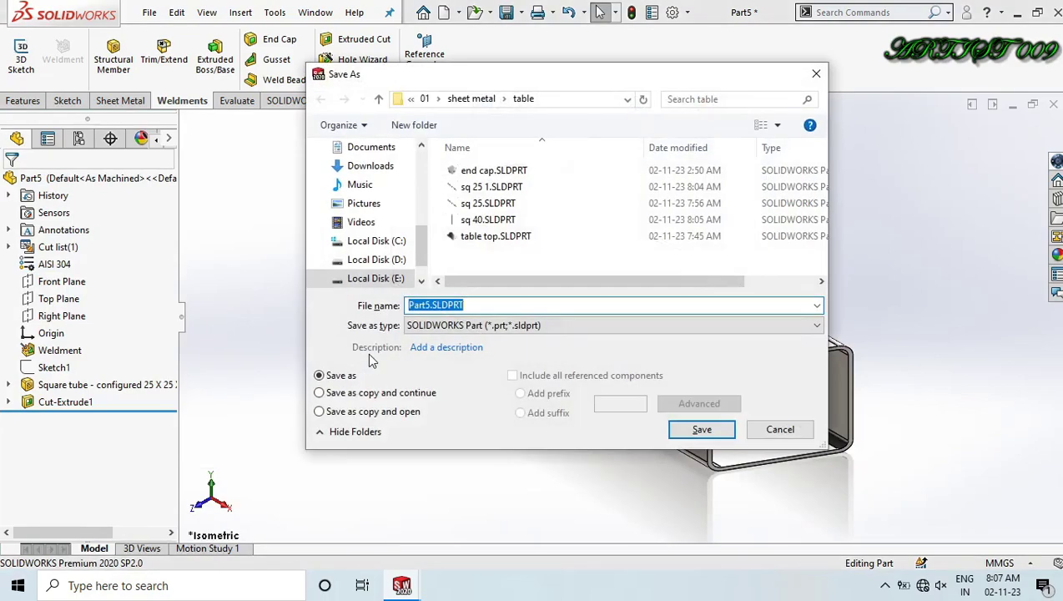
pyautogui.click(502, 192)
pyautogui.click(435, 305)
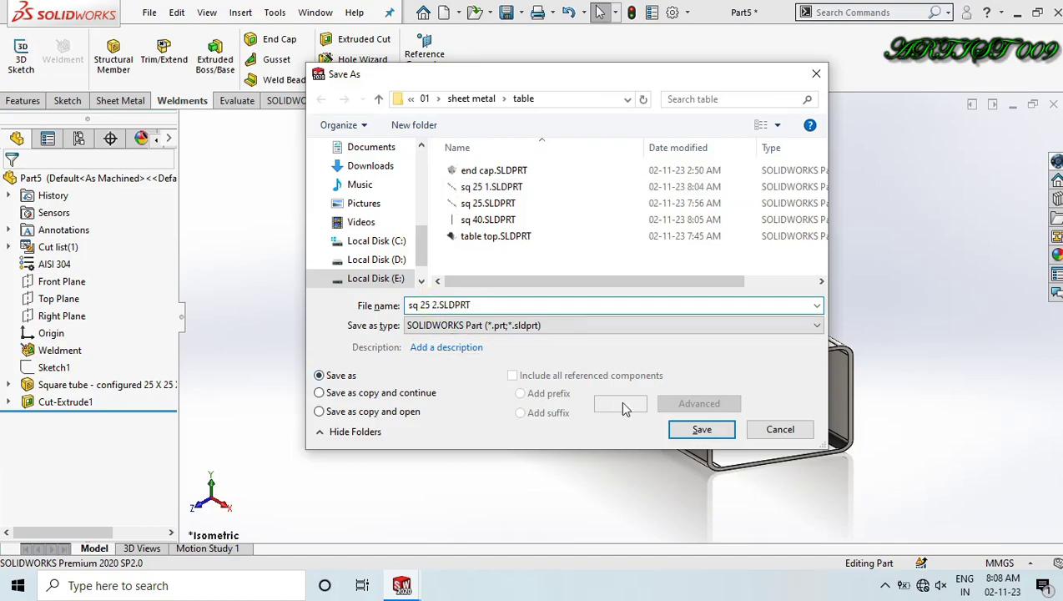
pyautogui.click(680, 434)
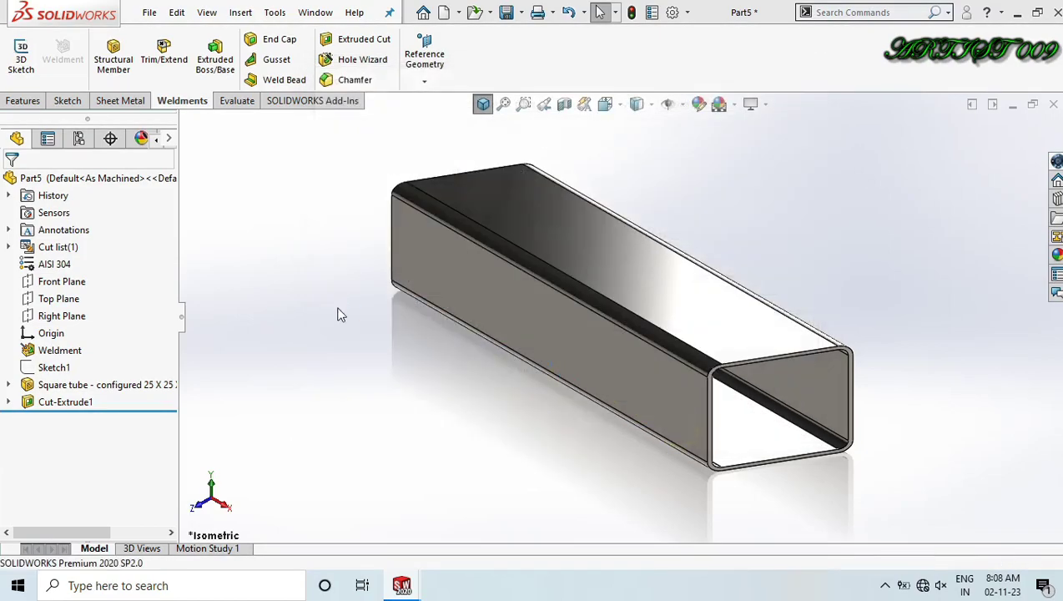
# Switch to the table assembly, insert the sq 25 2 part and turn it in 90-degree rotations before placement.
pyautogui.hotkey('ctrl', 'Tab')
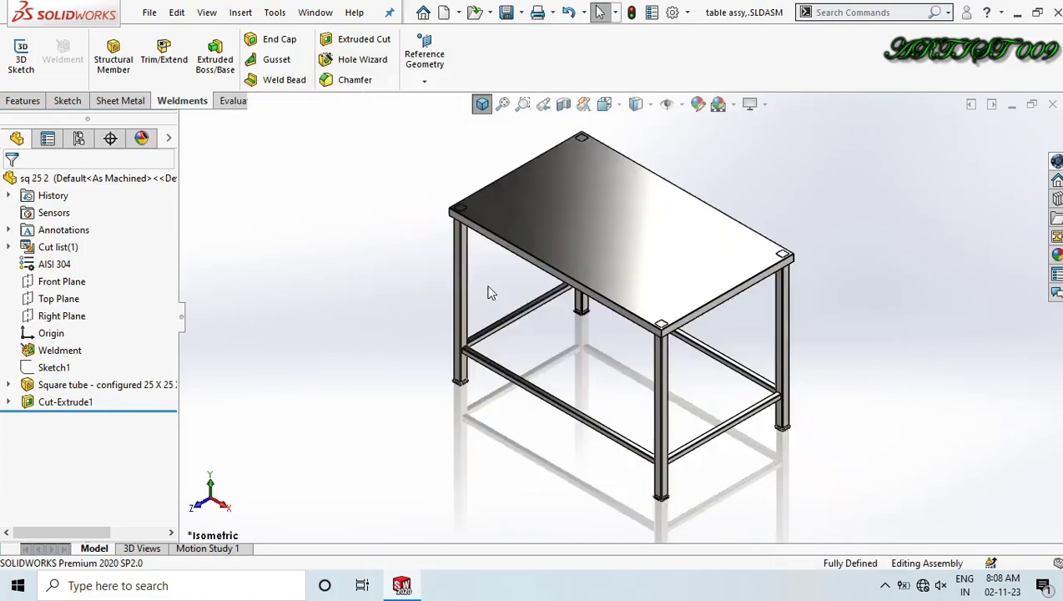
pyautogui.click(86, 60)
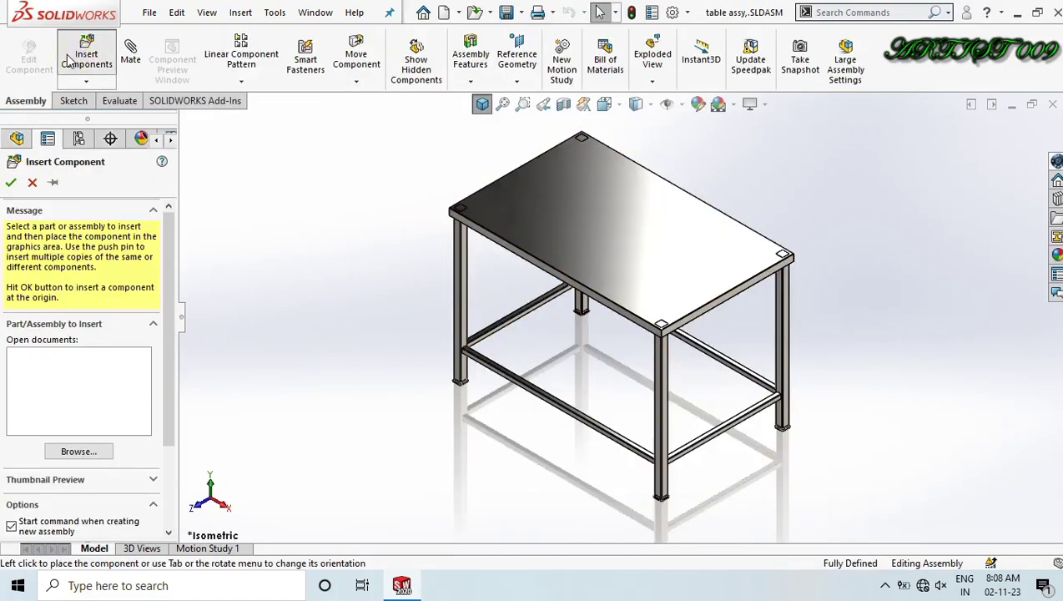
pyautogui.doubleClick(208, 142)
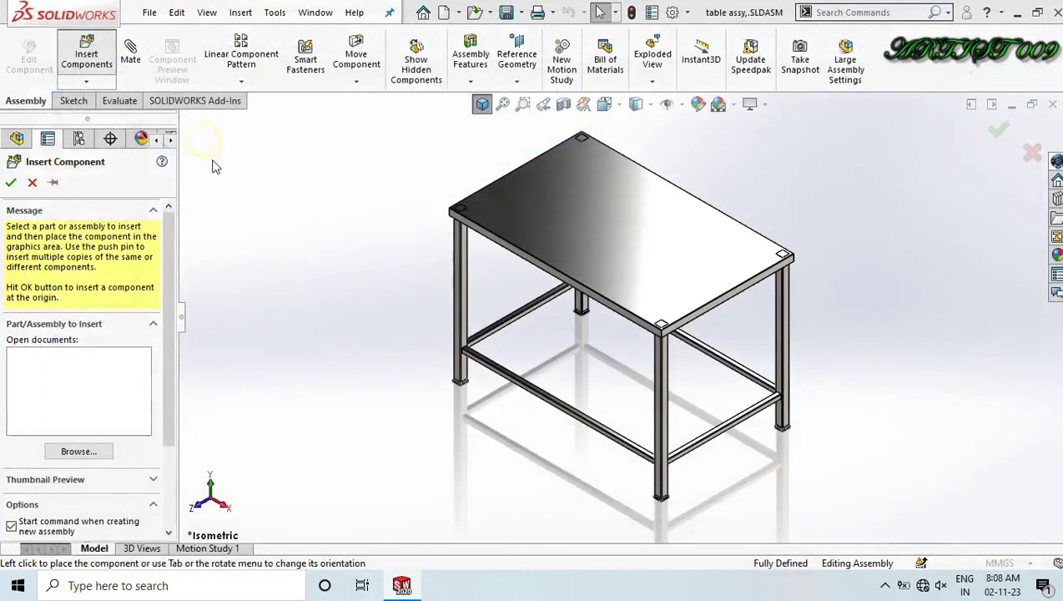
pyautogui.scroll(-5, 572, 397)
pyautogui.scroll(-5, 584, 363)
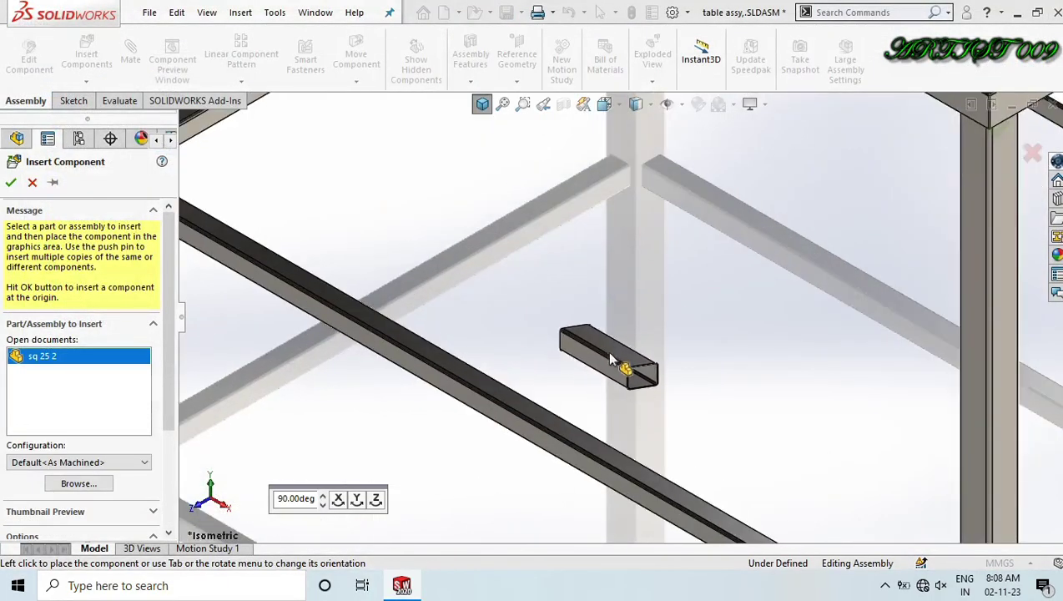
pyautogui.rightClick(612, 351)
pyautogui.click(672, 128)
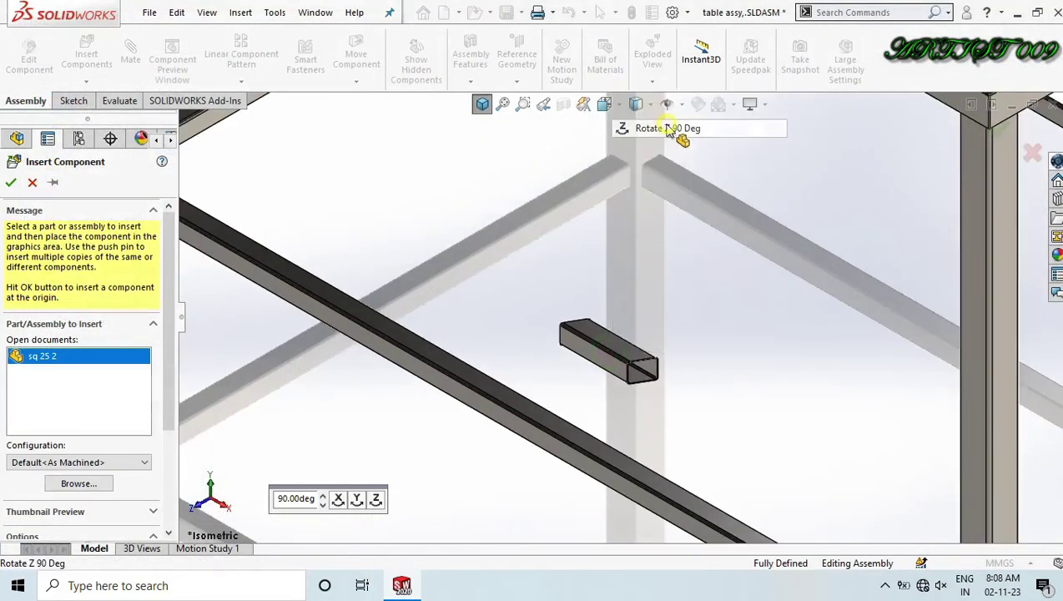
pyautogui.rightClick(632, 346)
pyautogui.click(660, 102)
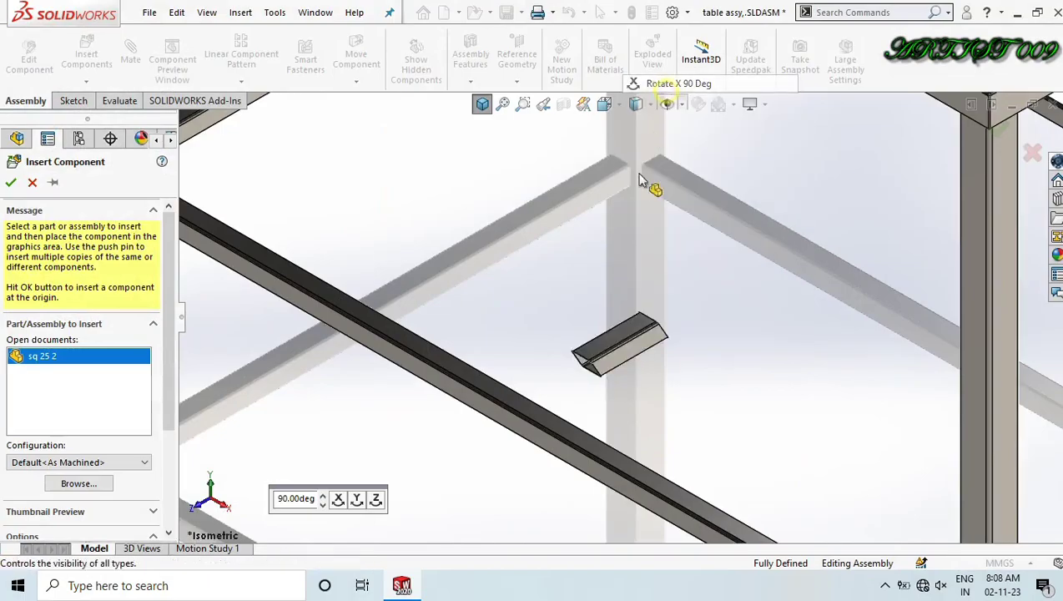
# Place the sq 25 2 brace near the lower cross tube by a leg and move it clear of that tube.
pyautogui.scroll(-3, 614, 316)
pyautogui.moveTo(613, 316); pyautogui.dragTo(537, 280, button='middle')
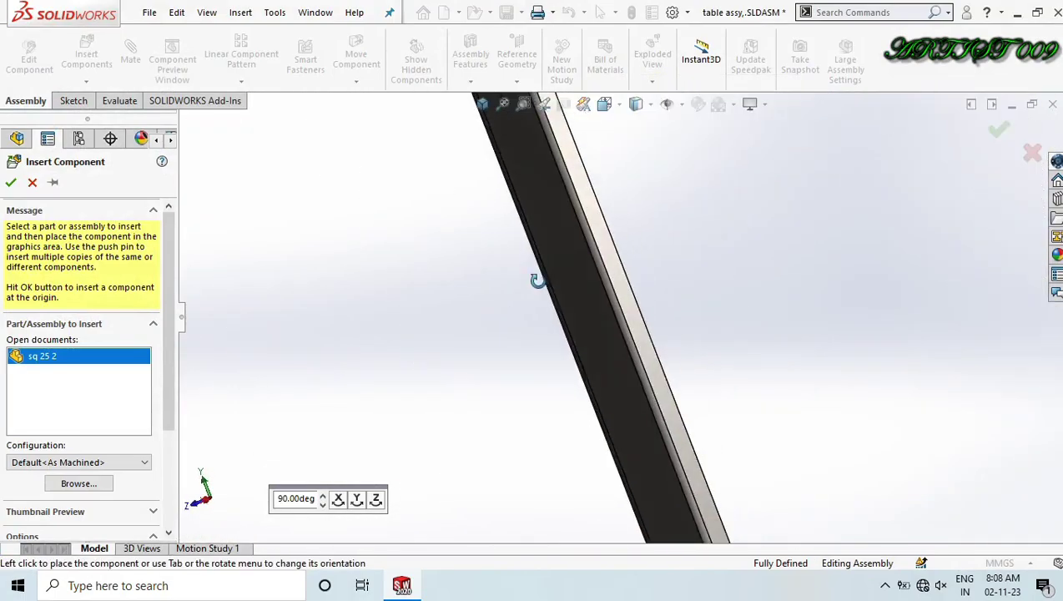
pyautogui.scroll(6, 584, 309)
pyautogui.scroll(-3, 737, 367)
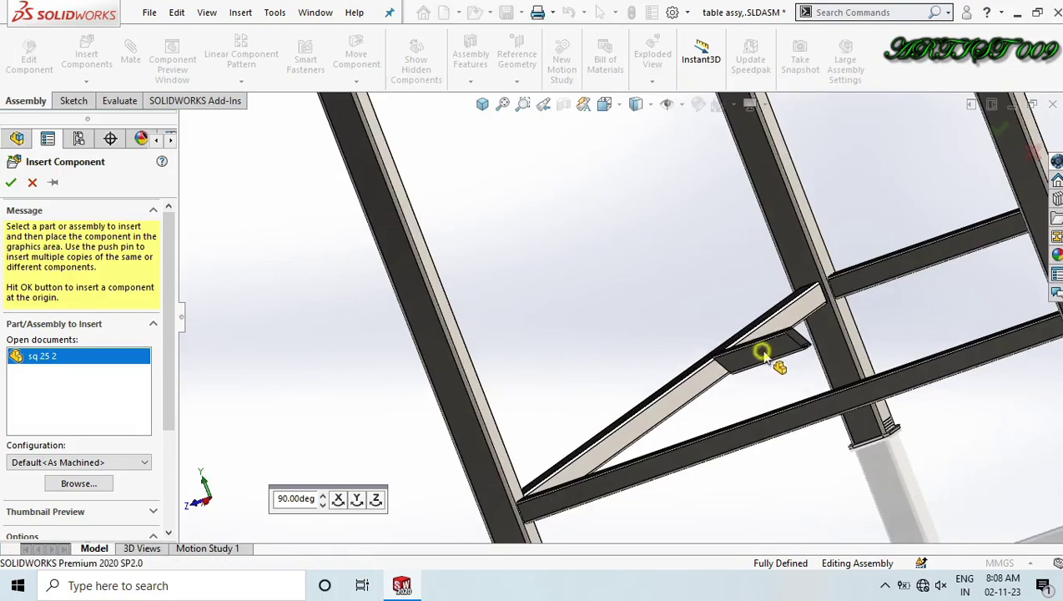
pyautogui.click(764, 356)
pyautogui.scroll(3, 763, 356)
pyautogui.scroll(-4, 703, 340)
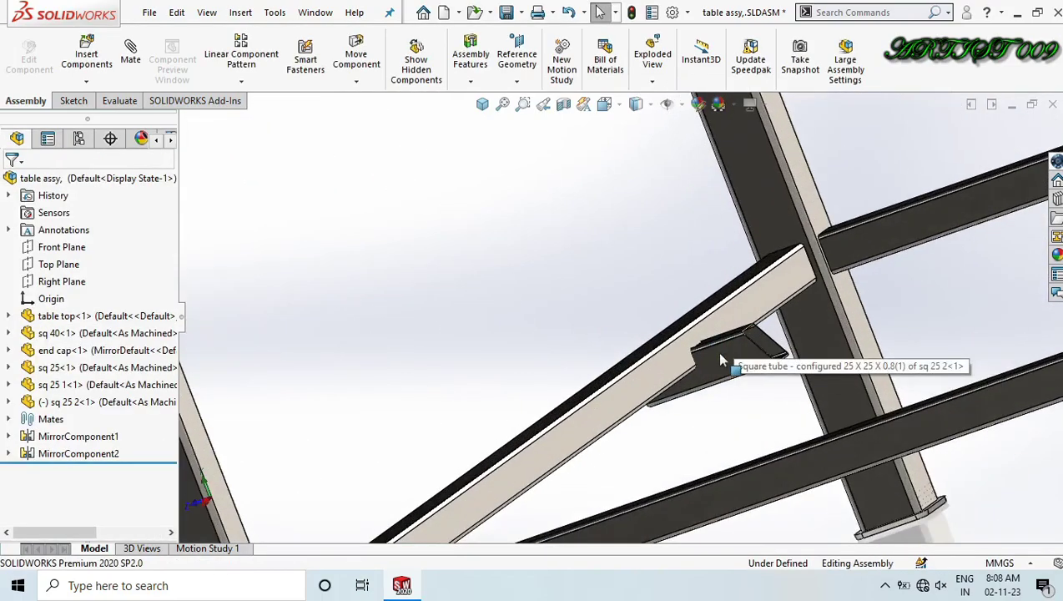
pyautogui.click(824, 376)
pyautogui.click(697, 425)
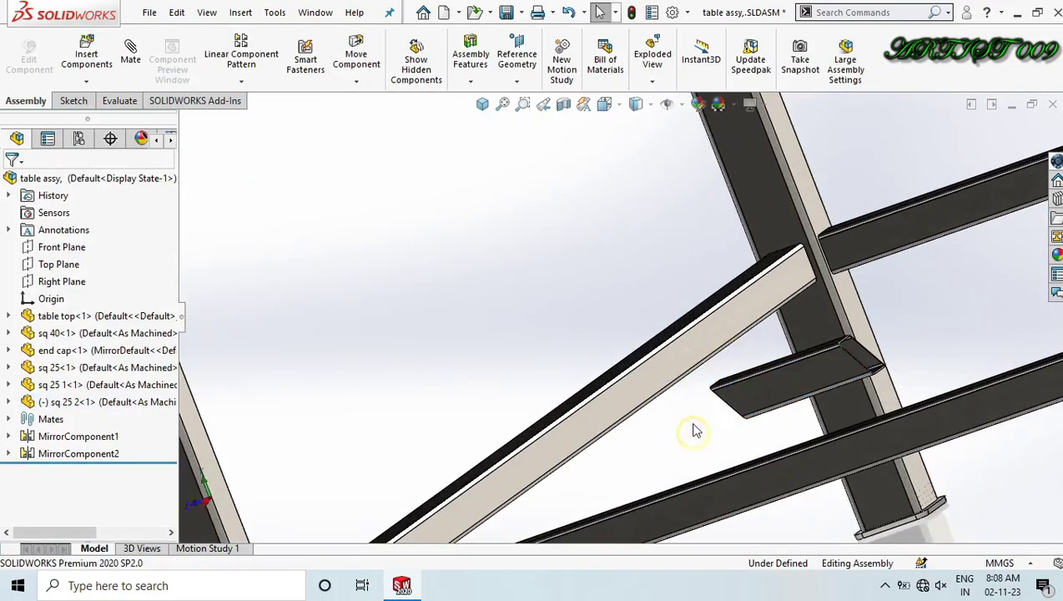
# Centre the brace between the two legs with a width mate, using the legs' matching side faces and the brace's two opposite side faces.
pyautogui.scroll(3, 693, 430)
pyautogui.scroll(-3, 709, 314)
pyautogui.click(667, 238)
pyautogui.scroll(3, 588, 263)
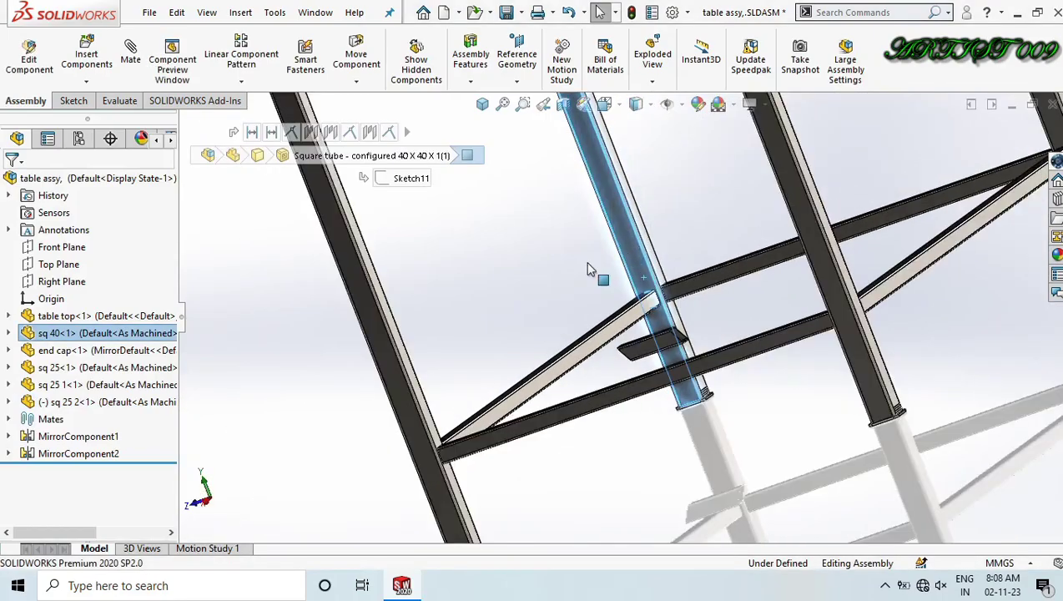
pyautogui.moveTo(587, 263); pyautogui.dragTo(746, 286, button='middle')
pyautogui.scroll(-3, 847, 327)
pyautogui.scroll(-4, 482, 280)
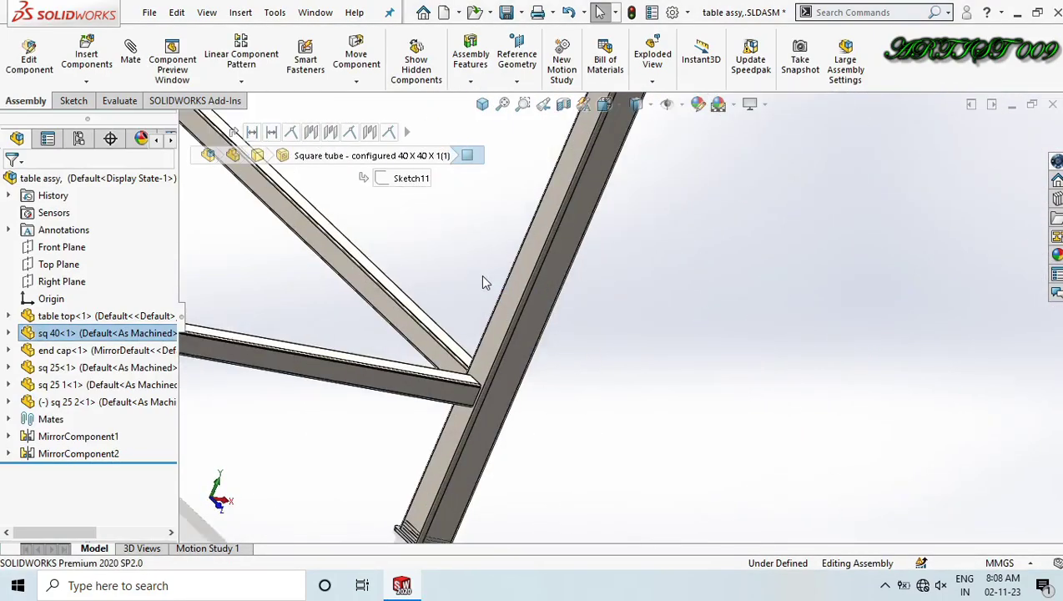
pyautogui.keyDown('ctrl'); pyautogui.click(564, 346); pyautogui.keyUp('ctrl')
pyautogui.scroll(3, 527, 373)
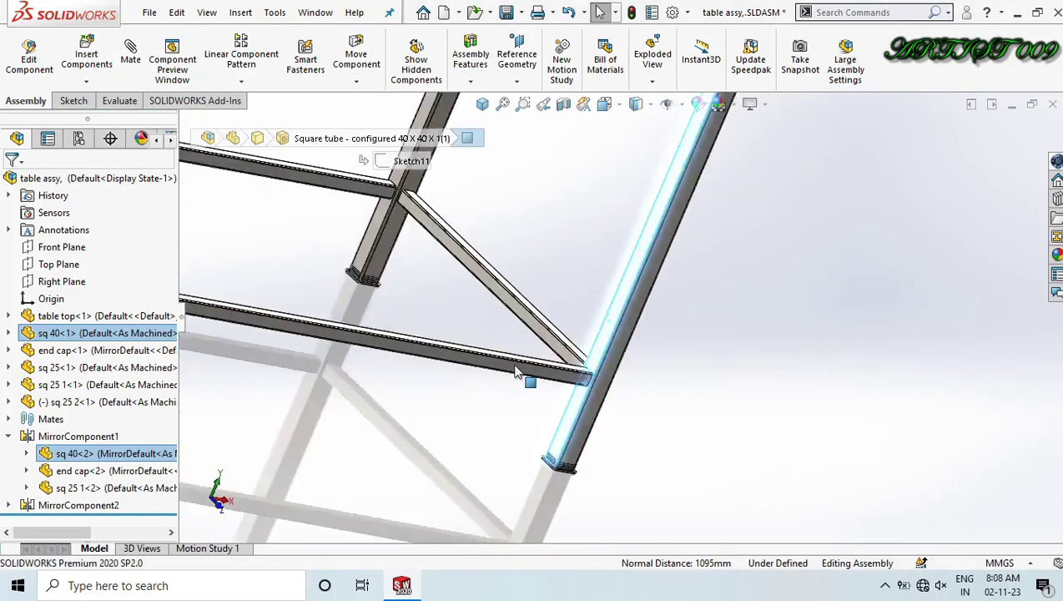
pyautogui.scroll(-4, 392, 325)
pyautogui.keyDown('ctrl'); pyautogui.click(236, 283); pyautogui.keyUp('ctrl')
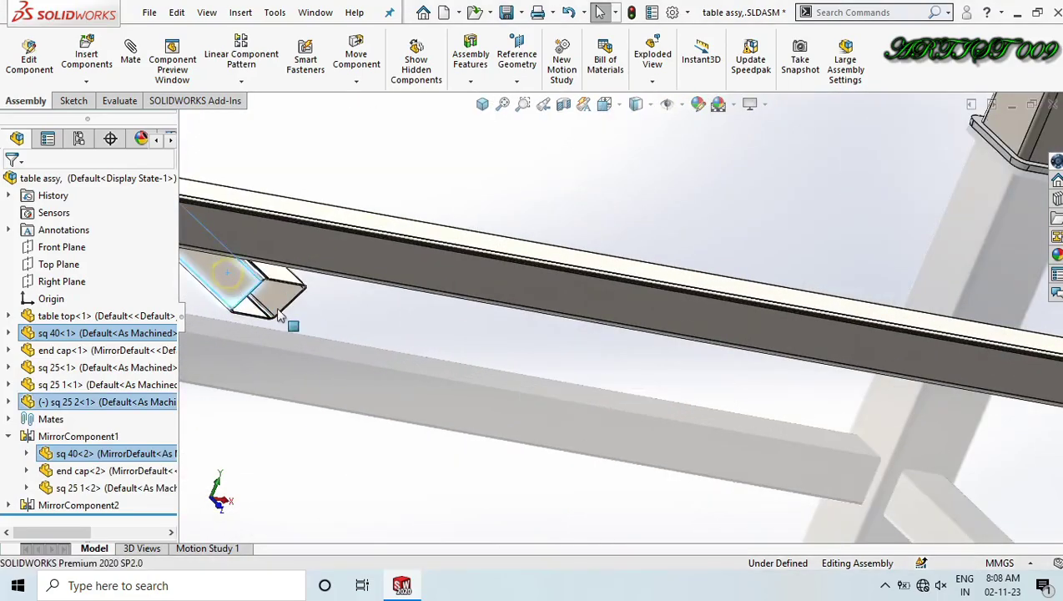
pyautogui.moveTo(236, 284); pyautogui.dragTo(292, 312, button='middle')
pyautogui.scroll(-3, 548, 309)
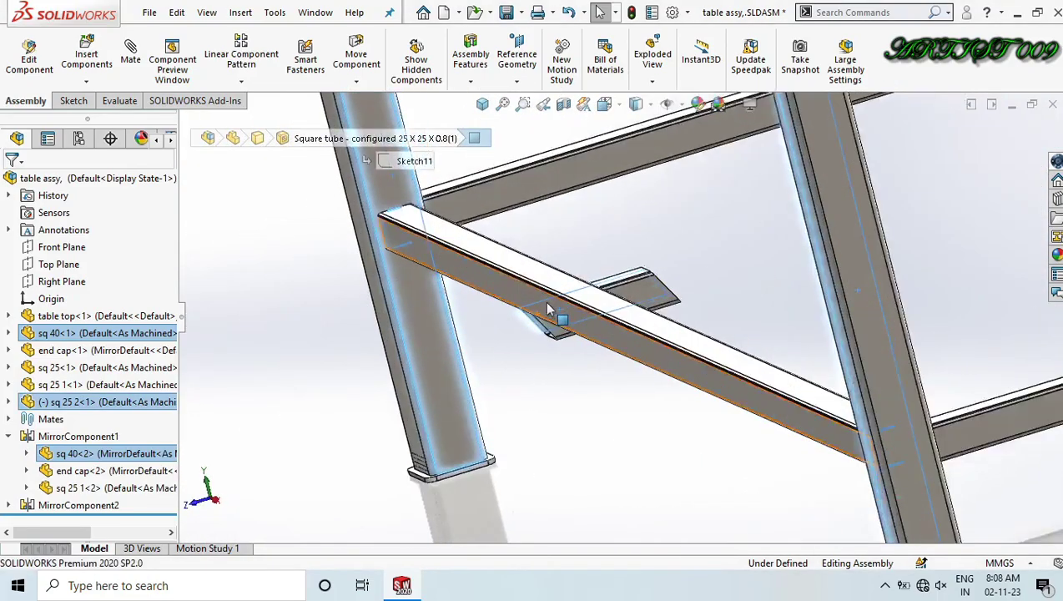
pyautogui.keyDown('ctrl'); pyautogui.click(694, 293); pyautogui.keyUp('ctrl')
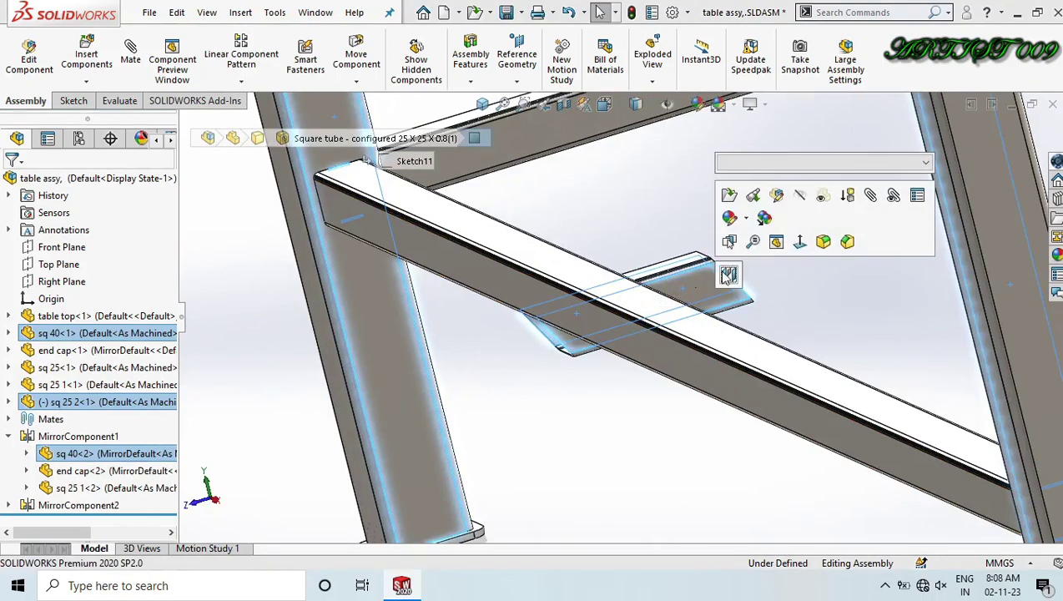
pyautogui.click(731, 276)
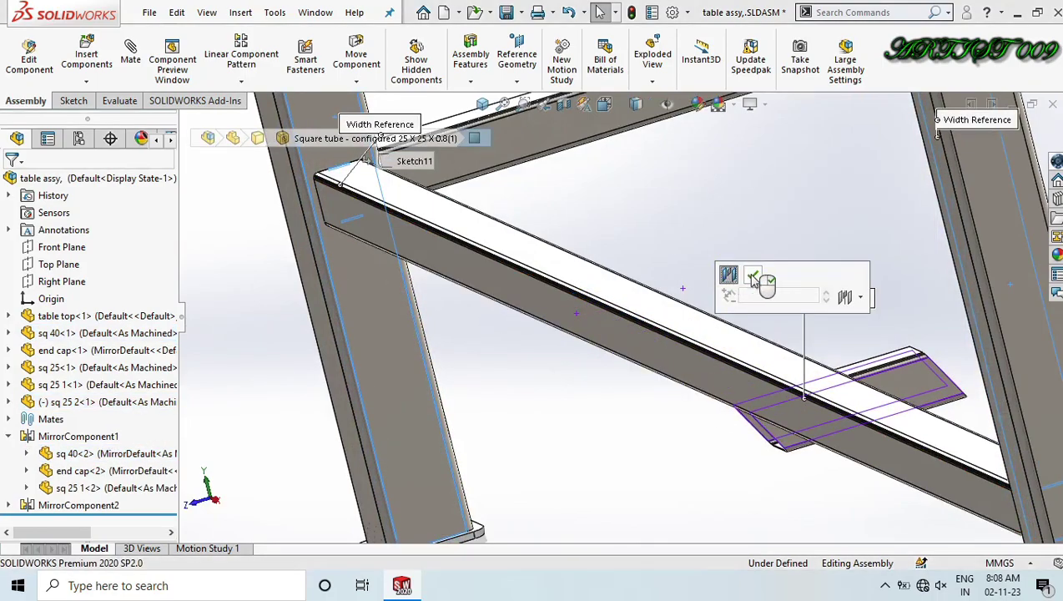
pyautogui.click(754, 279)
# Add a coincident mate between the side face of the sq 25 cross tube and the brace's mitered end face.
pyautogui.scroll(5, 760, 284)
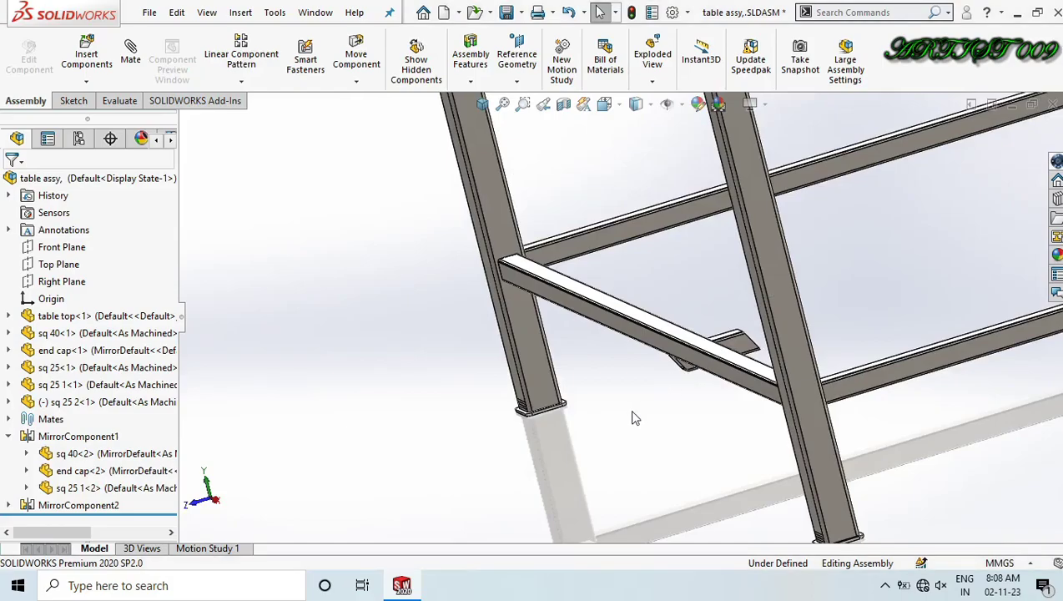
pyautogui.scroll(4, 634, 322)
pyautogui.moveTo(685, 347); pyautogui.dragTo(667, 377, button='middle')
pyautogui.scroll(-5, 842, 206)
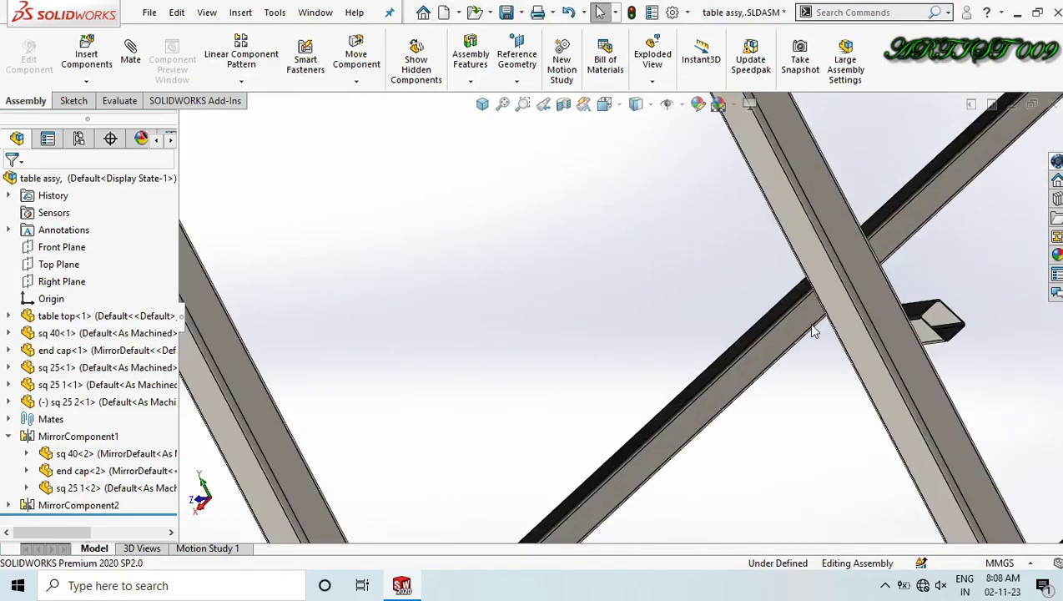
pyautogui.click(793, 332)
pyautogui.scroll(3, 793, 332)
pyautogui.moveTo(798, 333); pyautogui.dragTo(832, 291, button='middle')
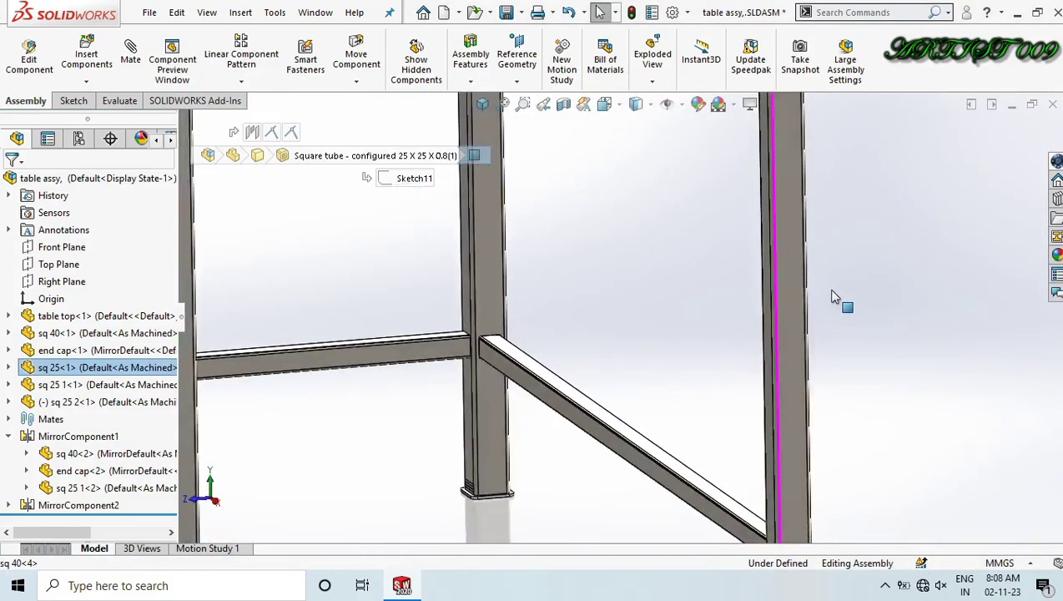
pyautogui.scroll(5, 491, 403)
pyautogui.scroll(-8, 428, 397)
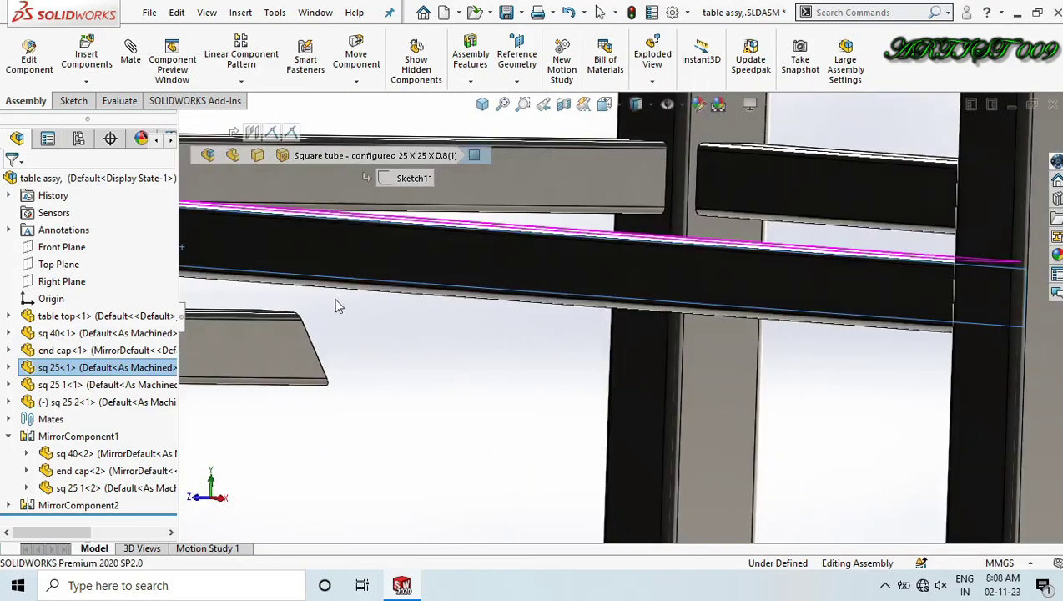
pyautogui.scroll(2, 326, 310)
pyautogui.scroll(-7, 487, 380)
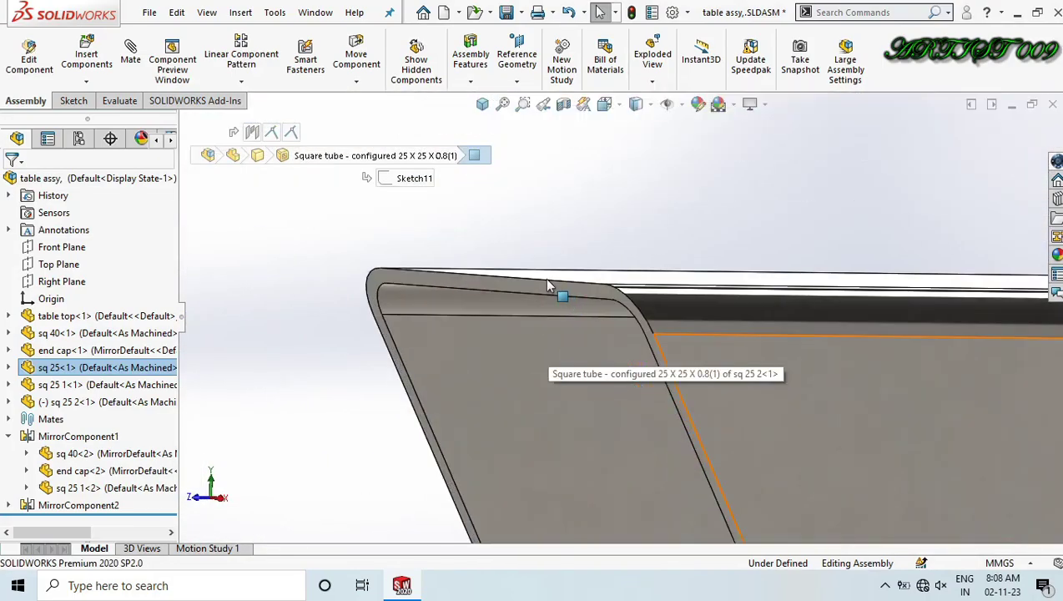
pyautogui.keyDown('ctrl'); pyautogui.click(544, 289); pyautogui.keyUp('ctrl')
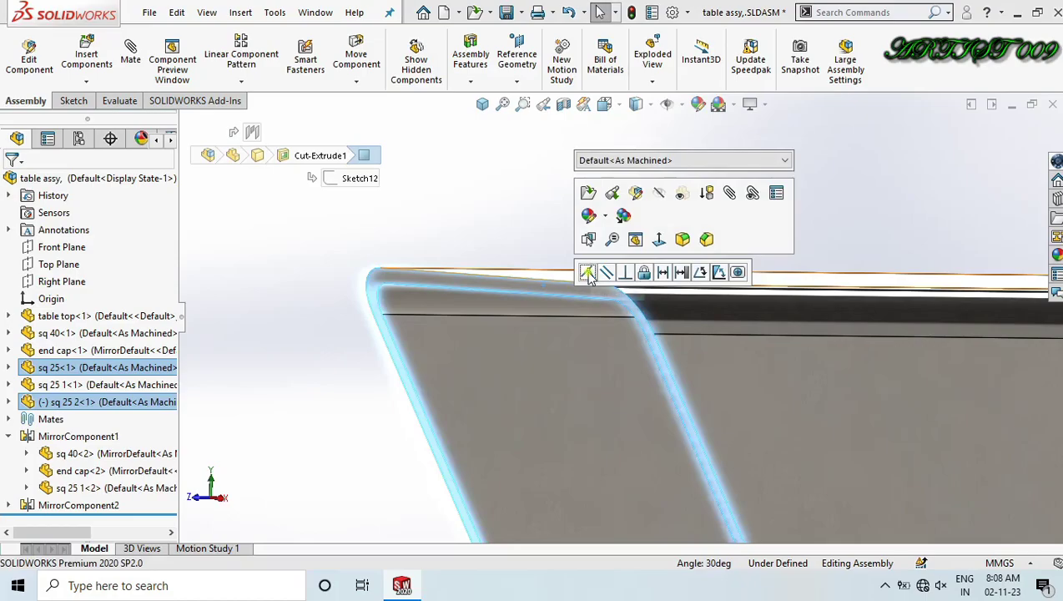
pyautogui.click(588, 273)
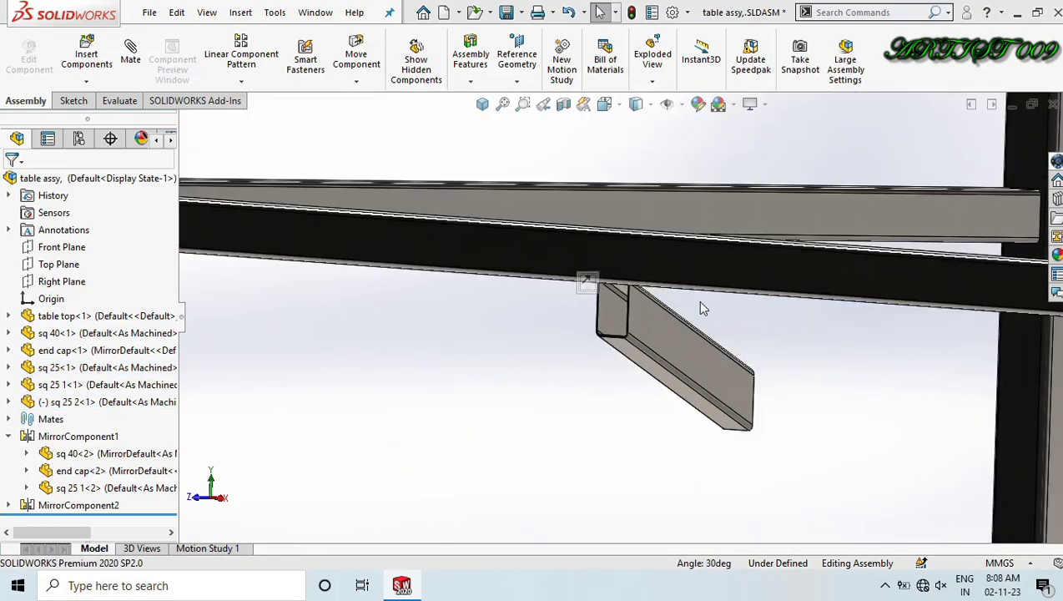
# Examine the brace's orientation against the cross tube and legs in the Right view and from an angle.
pyautogui.scroll(3, 646, 389)
pyautogui.moveTo(658, 354); pyautogui.dragTo(618, 383, button='middle')
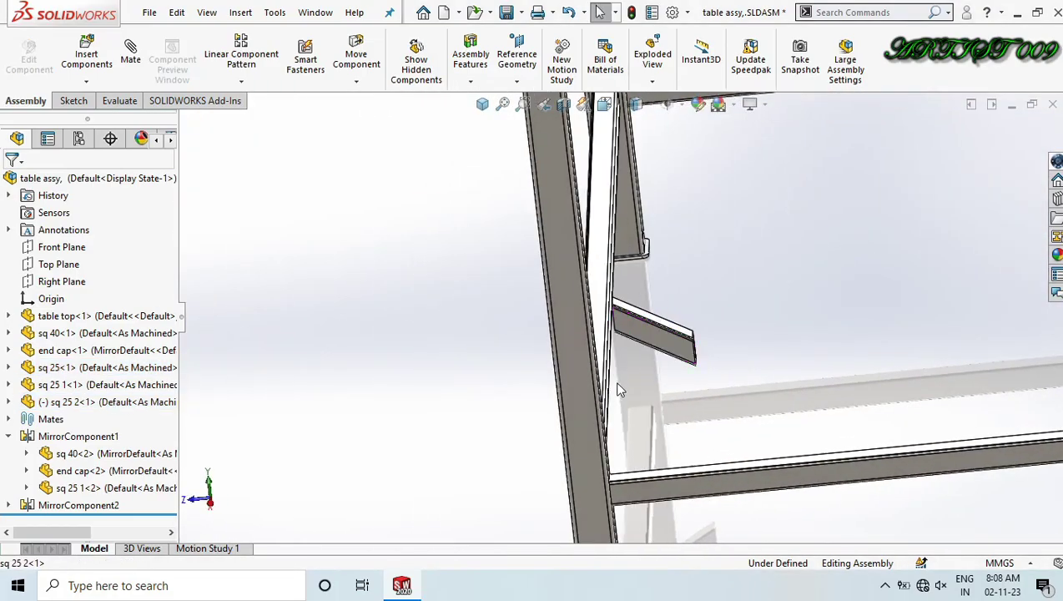
pyautogui.press('space')
pyautogui.click(474, 402)
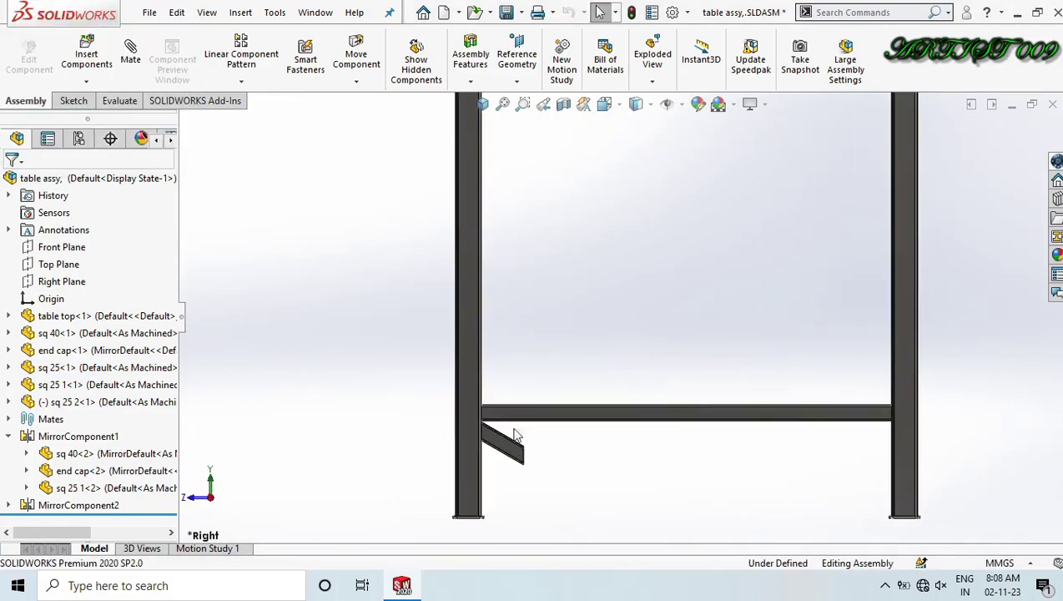
pyautogui.scroll(2, 538, 396)
pyautogui.scroll(-3, 556, 400)
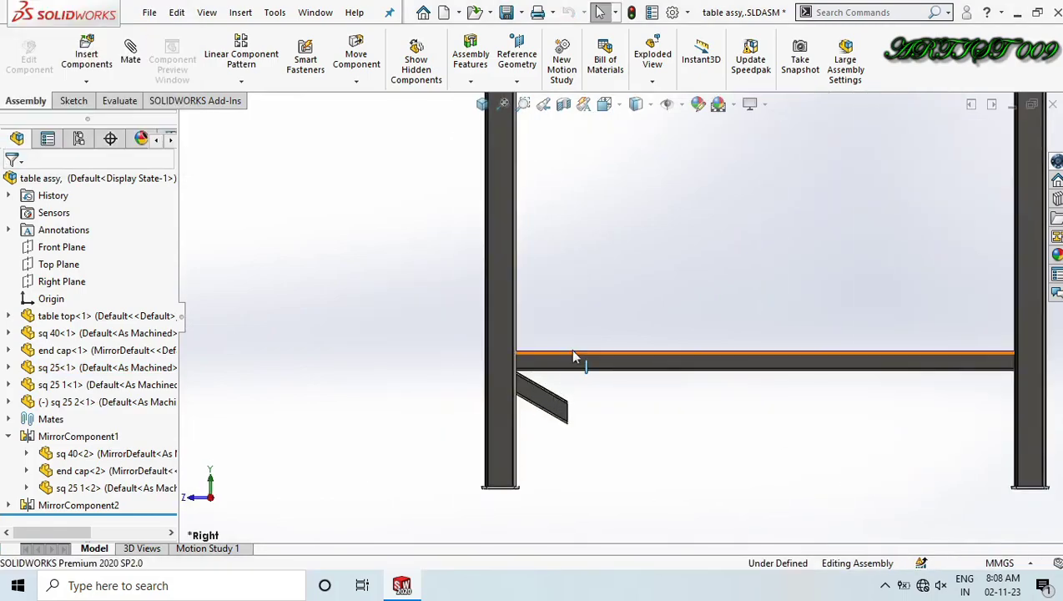
pyautogui.moveTo(573, 357); pyautogui.dragTo(565, 313, button='middle')
pyautogui.scroll(-3, 602, 239)
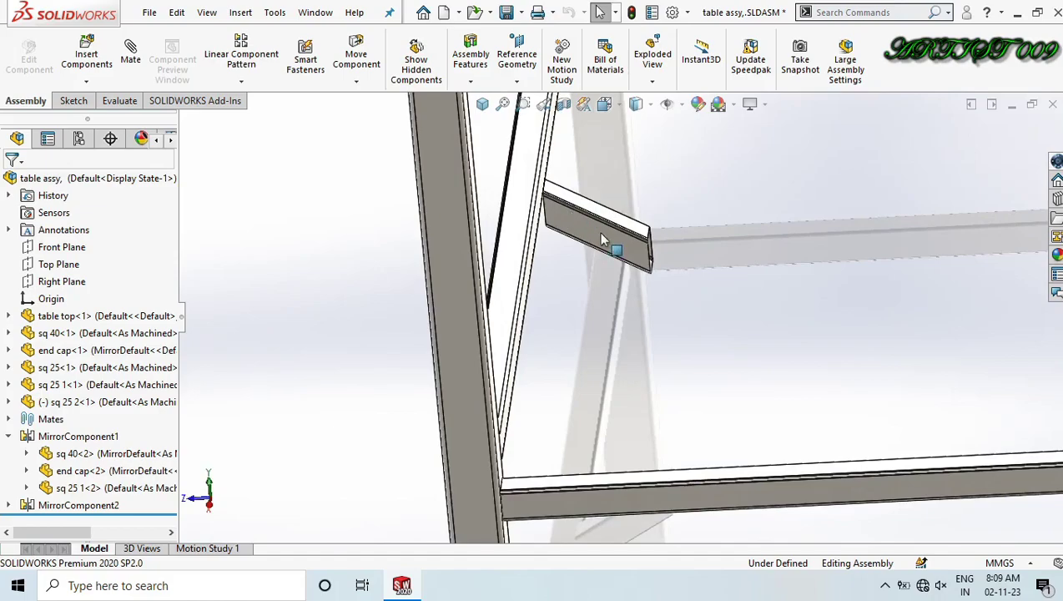
pyautogui.moveTo(602, 240)
pyautogui.mouseDown(button='middle')
pyautogui.moveTo(600, 214)
pyautogui.moveTo(599, 227)
pyautogui.mouseUp(button='middle')
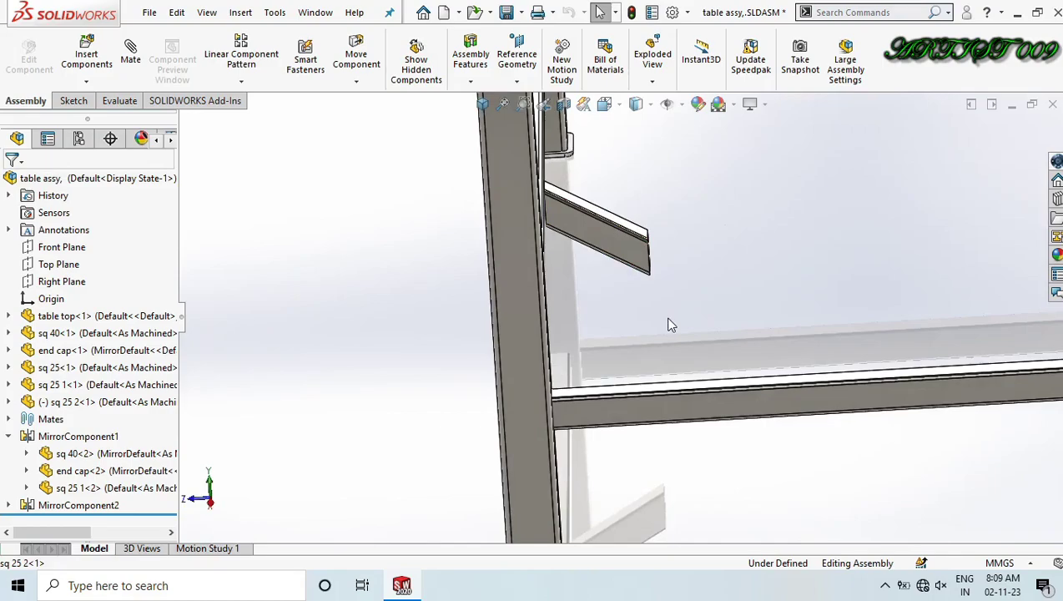
# View the mates of the sq 25 2 brace and flip the alignment of its coincident mate with the sq 25 tube.
pyautogui.scroll(2, 646, 214)
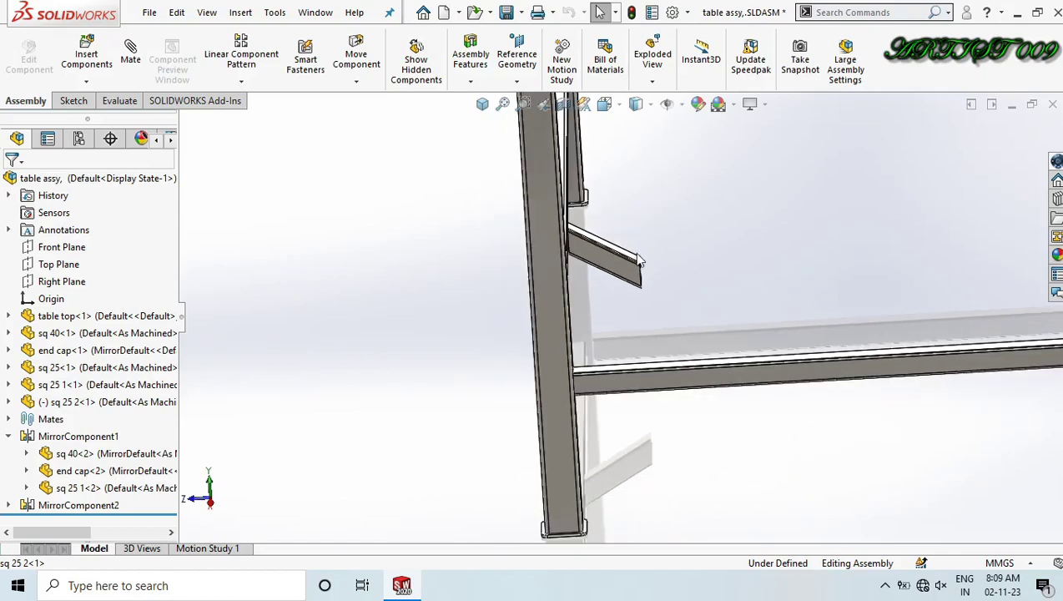
pyautogui.scroll(-3, 635, 253)
pyautogui.click(598, 276)
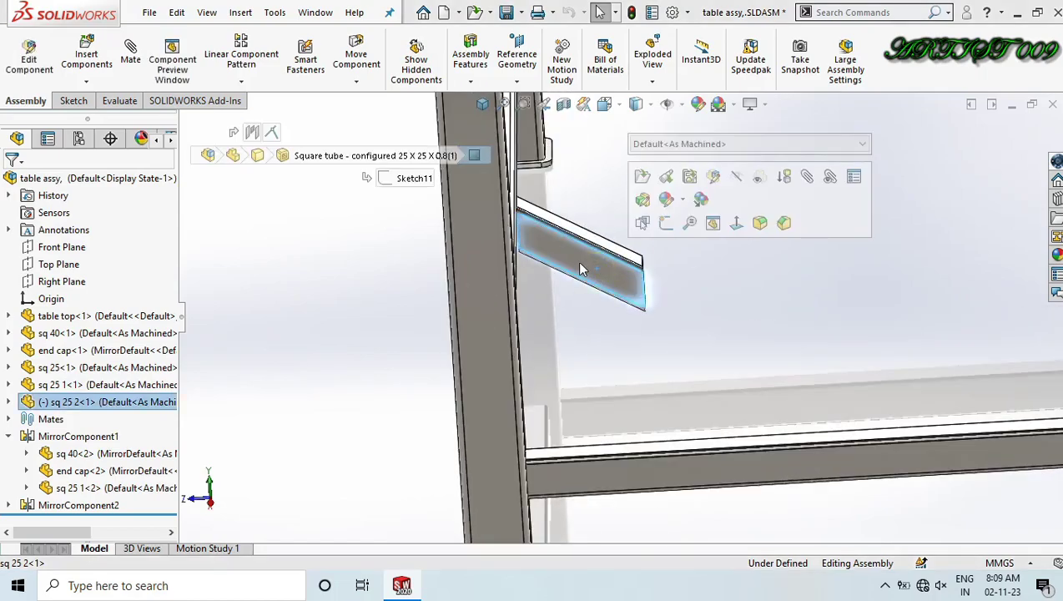
pyautogui.click(107, 402)
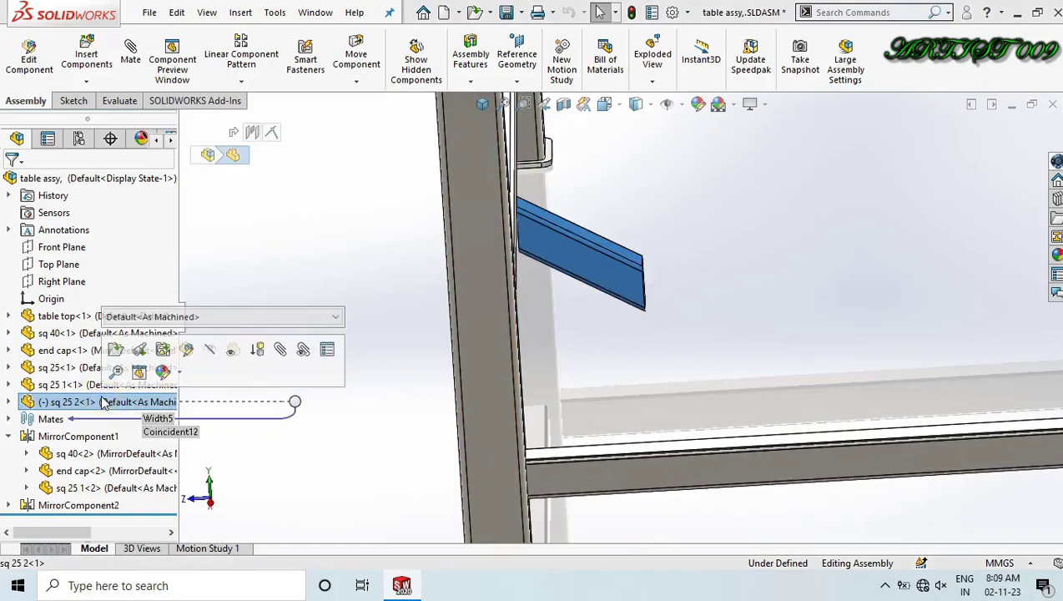
pyautogui.click(303, 350)
pyautogui.click(397, 229)
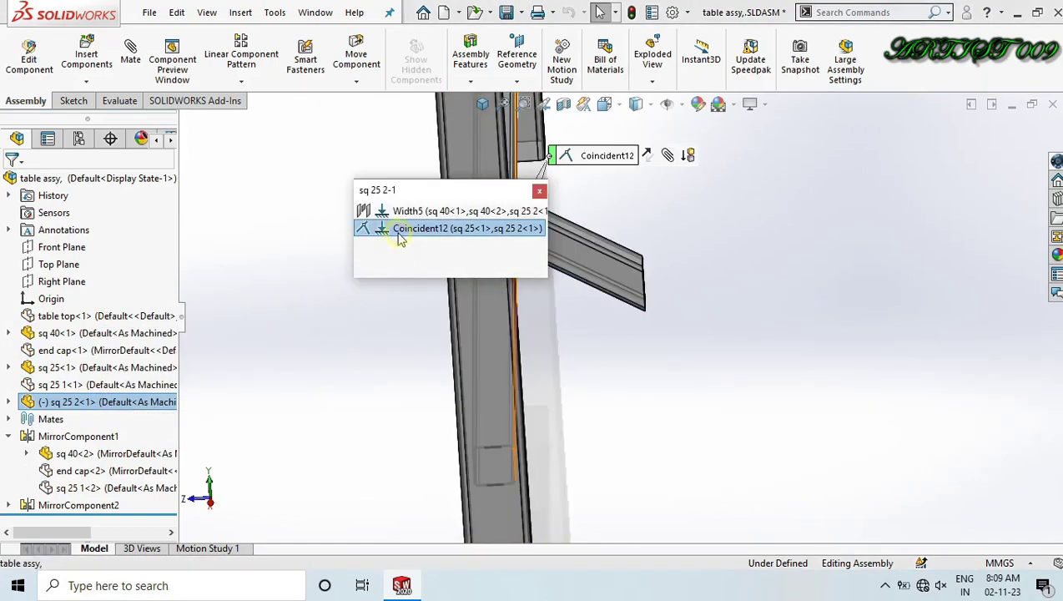
pyautogui.click(648, 157)
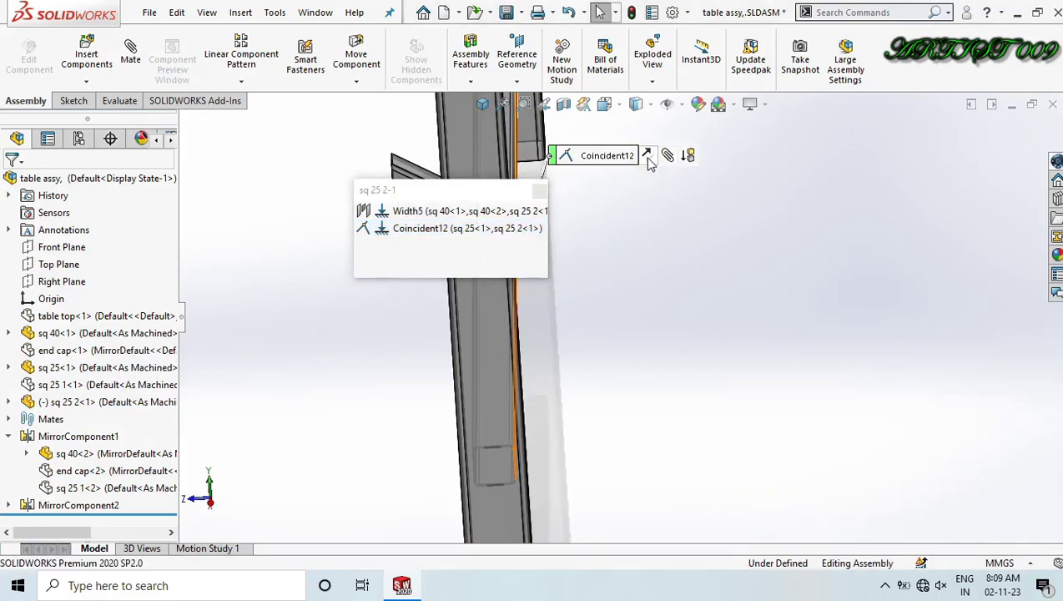
pyautogui.click(665, 201)
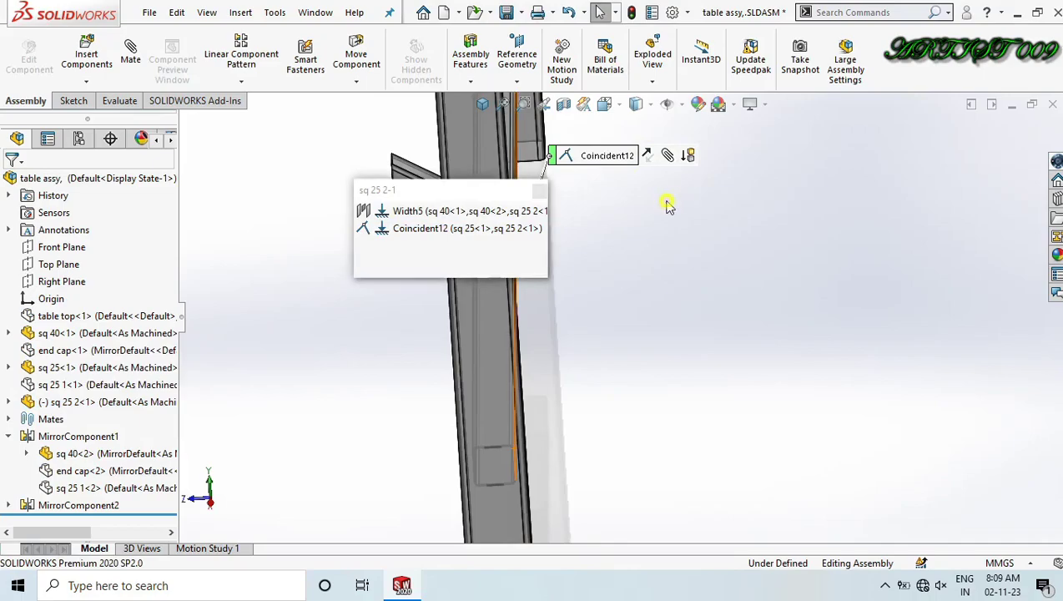
# Delete the coincident mate between the sq 25 2 brace and the cross tube, and move the brace to the tube's inner side.
pyautogui.click(539, 192)
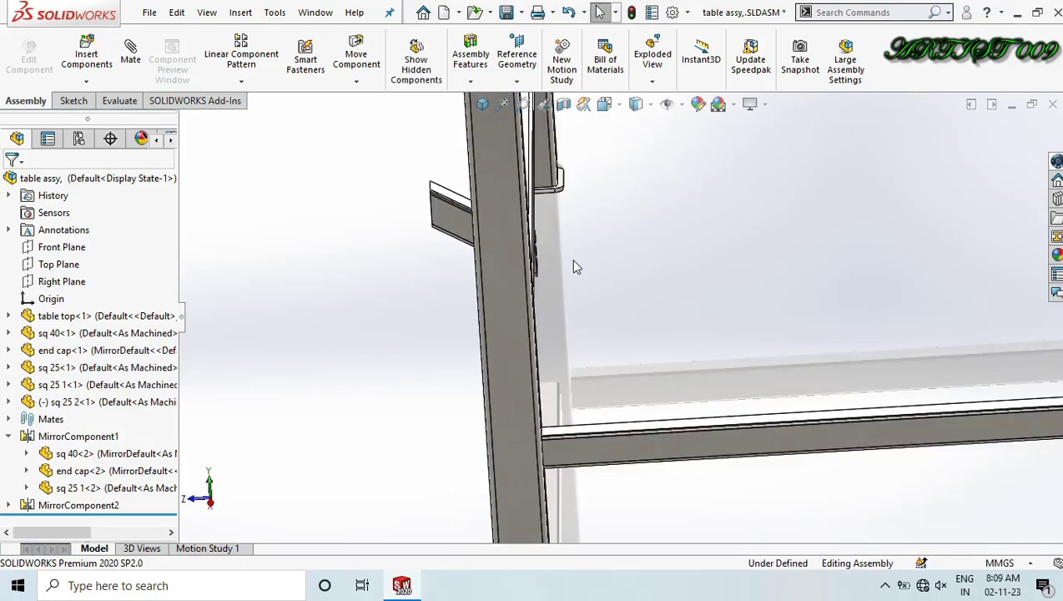
pyautogui.moveTo(439, 226); pyautogui.dragTo(539, 230)
pyautogui.press('Escape')
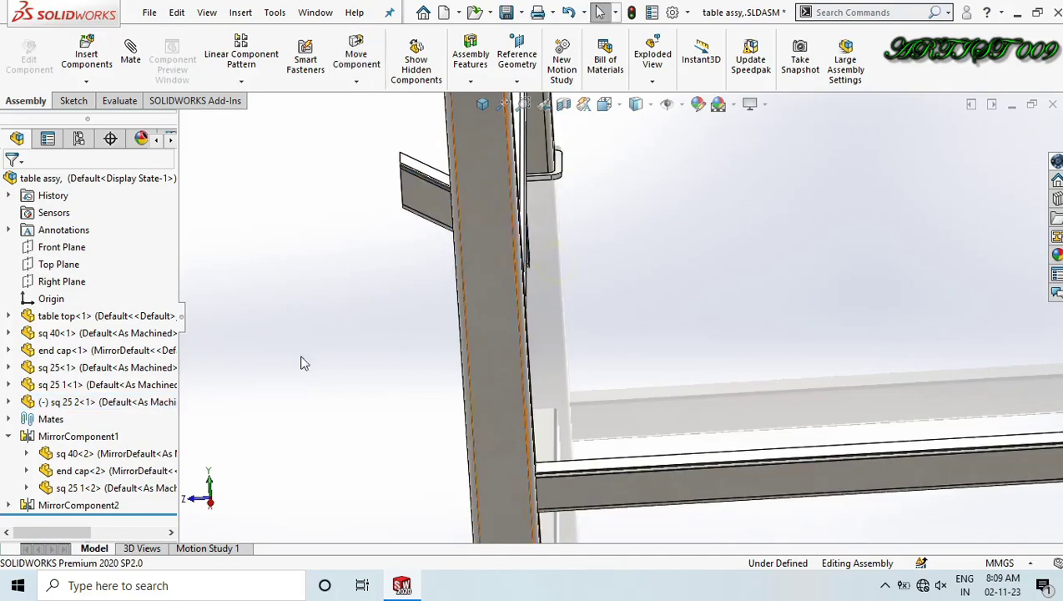
pyautogui.click(124, 405)
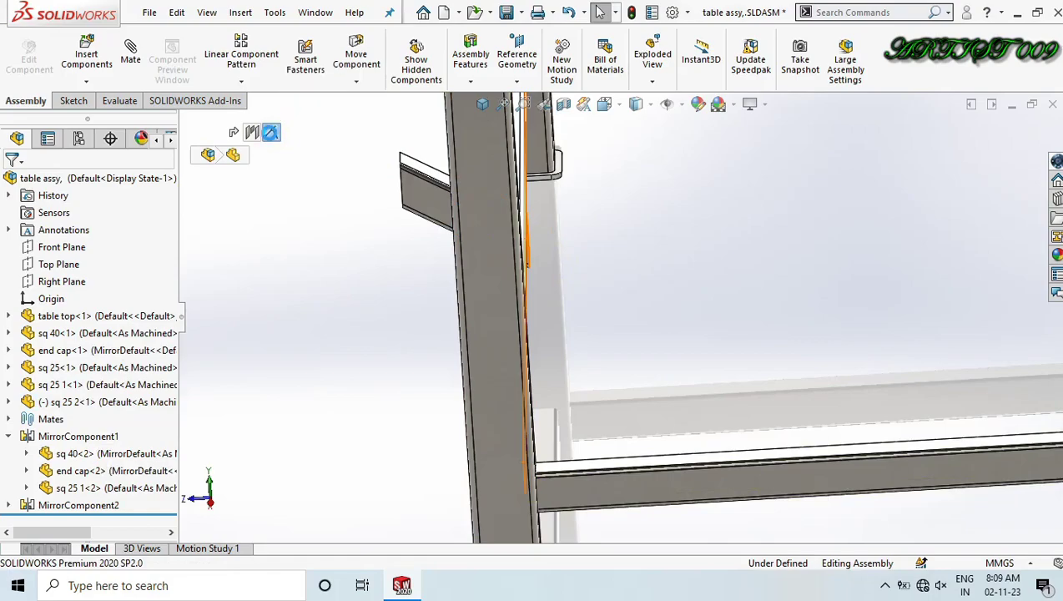
pyautogui.moveTo(461, 216)
pyautogui.mouseDown()
pyautogui.moveTo(441, 209)
pyautogui.moveTo(588, 220)
pyautogui.moveTo(584, 265)
pyautogui.mouseUp()
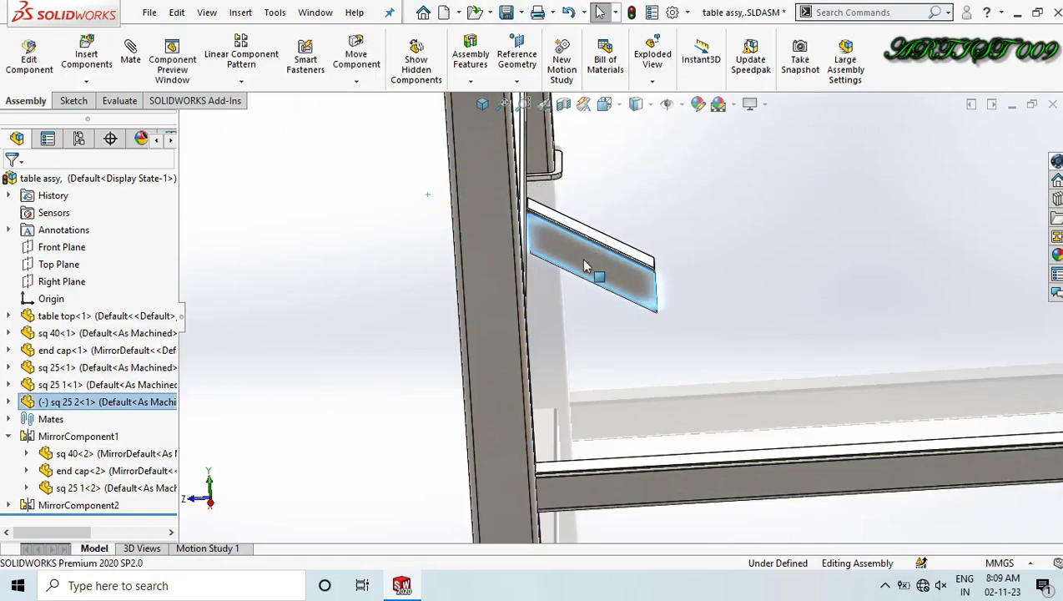
pyautogui.moveTo(582, 308); pyautogui.dragTo(576, 304)
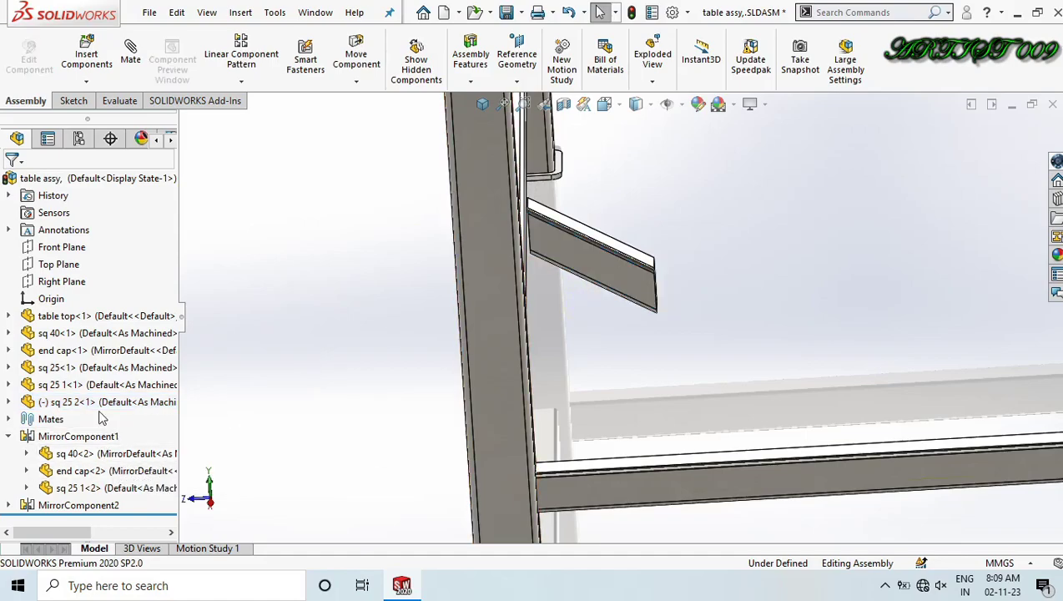
# Delete the brace's remaining width mate and rotate the freed brace so it tilts upward away from the cross tube.
pyautogui.click(94, 405)
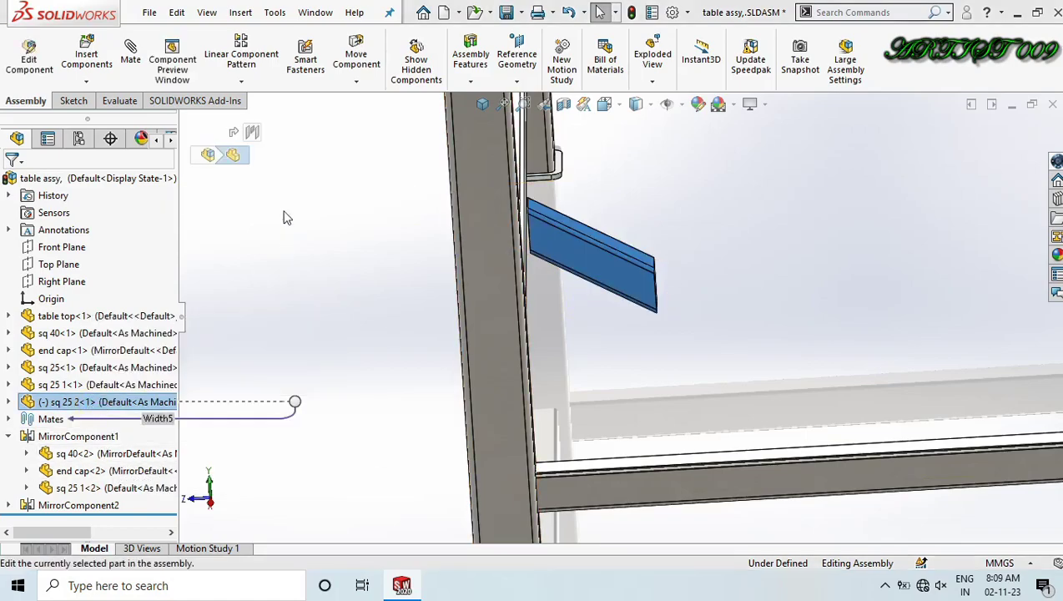
pyautogui.click(253, 133)
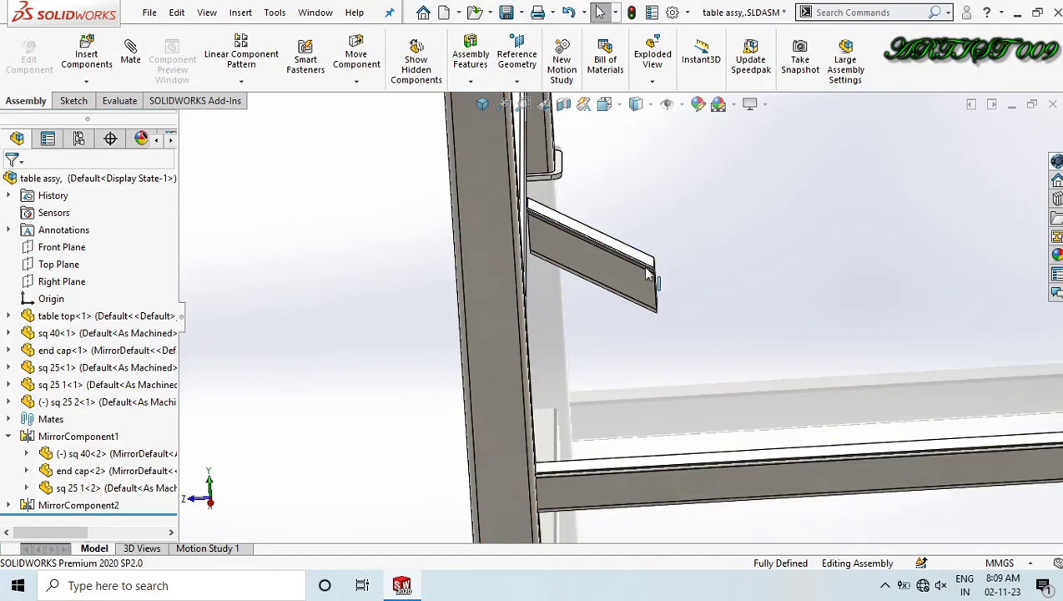
pyautogui.moveTo(623, 273); pyautogui.dragTo(590, 243)
pyautogui.moveTo(598, 253); pyautogui.dragTo(589, 190)
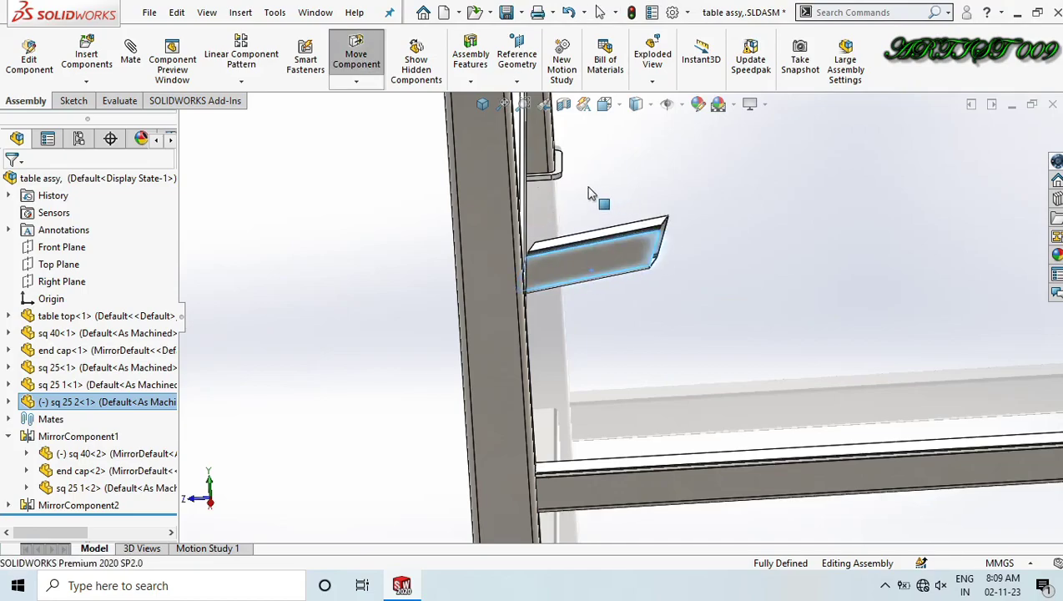
pyautogui.click(585, 185)
# Add a coincident mate between the inner side face of the sq 25 cross tube and the brace's mitered end face.
pyautogui.scroll(-3, 582, 242)
pyautogui.moveTo(584, 250); pyautogui.dragTo(546, 255, button='middle')
pyautogui.scroll(2, 545, 253)
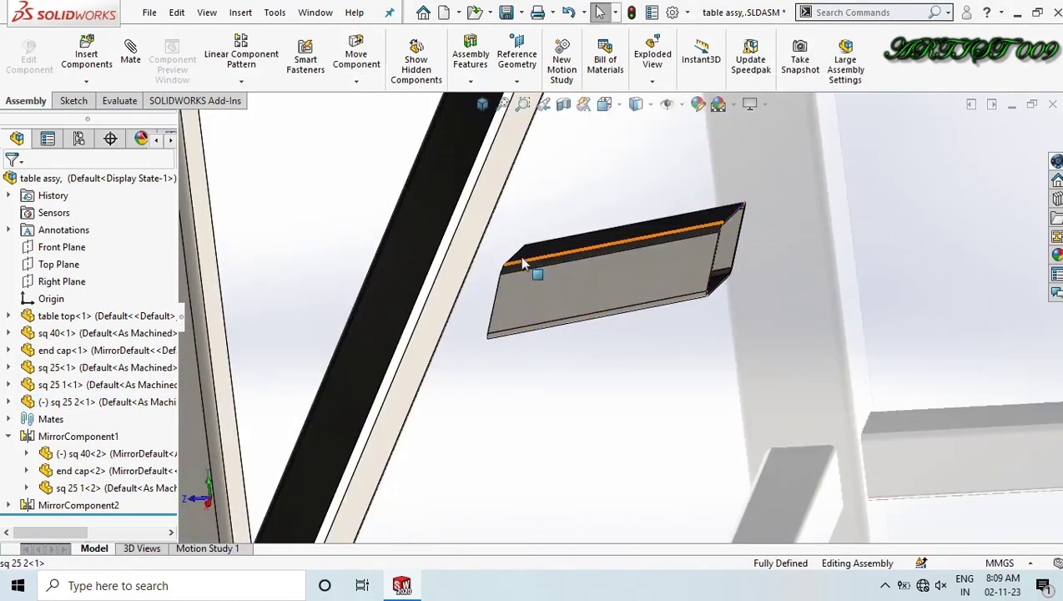
pyautogui.click(458, 265)
pyautogui.scroll(3, 497, 294)
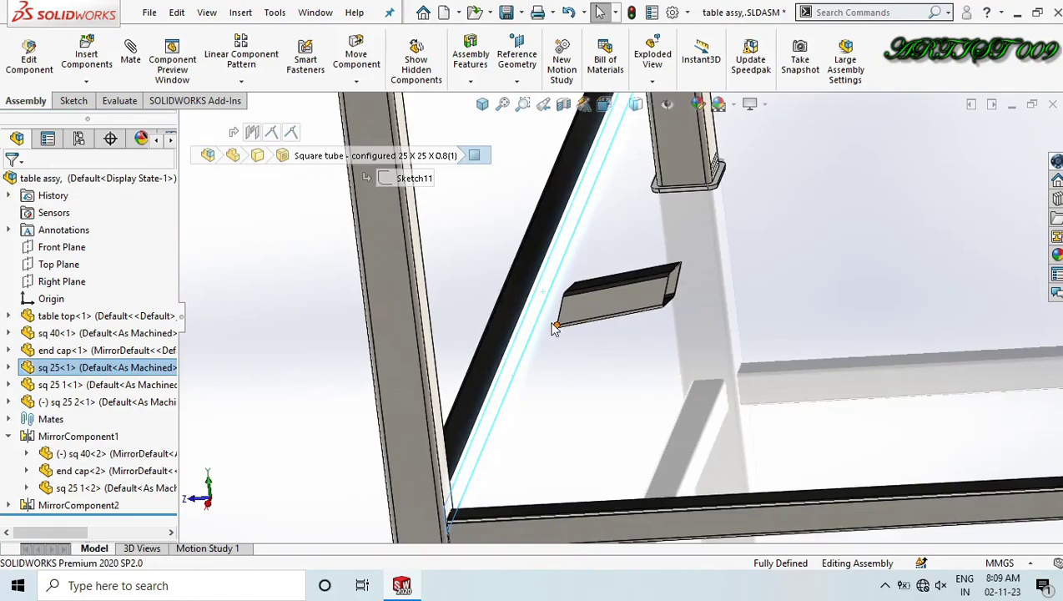
pyautogui.scroll(-3, 553, 328)
pyautogui.moveTo(553, 330); pyautogui.dragTo(525, 295, button='middle')
pyautogui.scroll(-2, 358, 294)
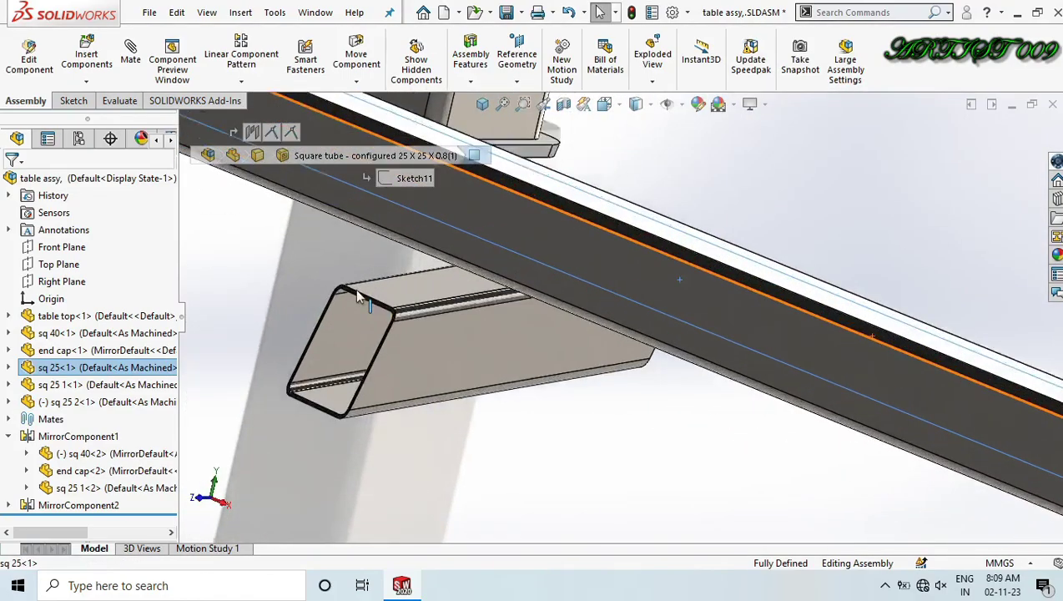
pyautogui.scroll(-3, 357, 296)
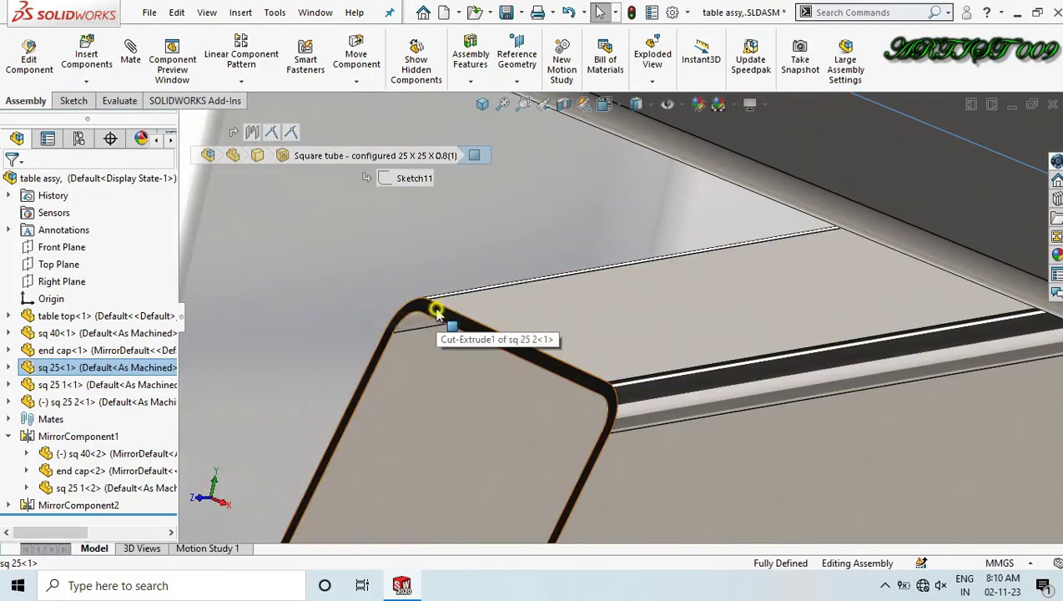
pyautogui.click(435, 311)
pyautogui.click(476, 291)
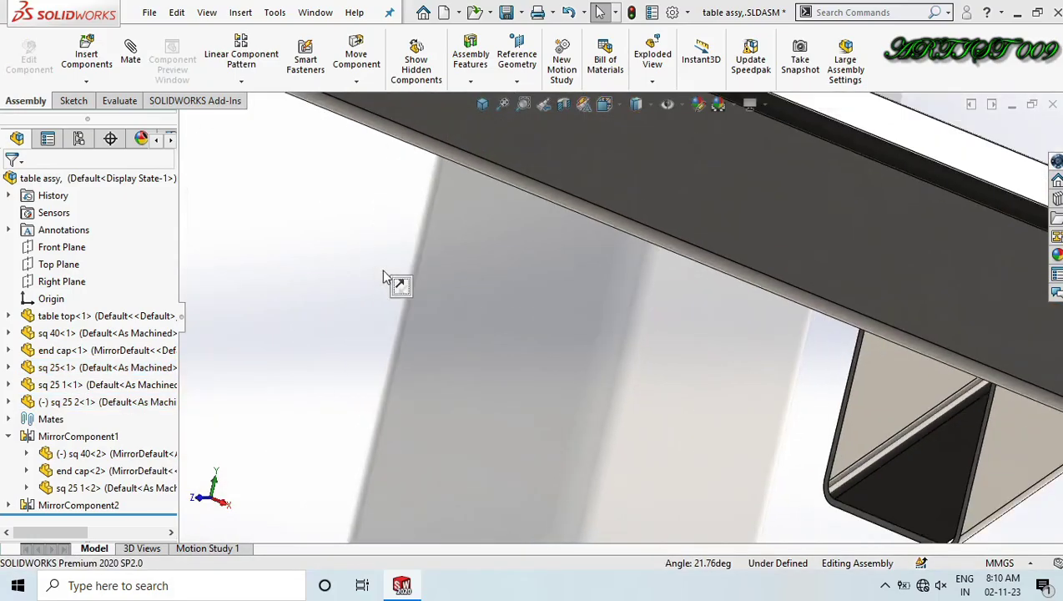
# Centre the brace between the two legs with a width mate, using a matching face on each sq 40 leg and the brace's two opposite side faces.
pyautogui.moveTo(382, 269); pyautogui.dragTo(624, 299, button='middle')
pyautogui.click(756, 338)
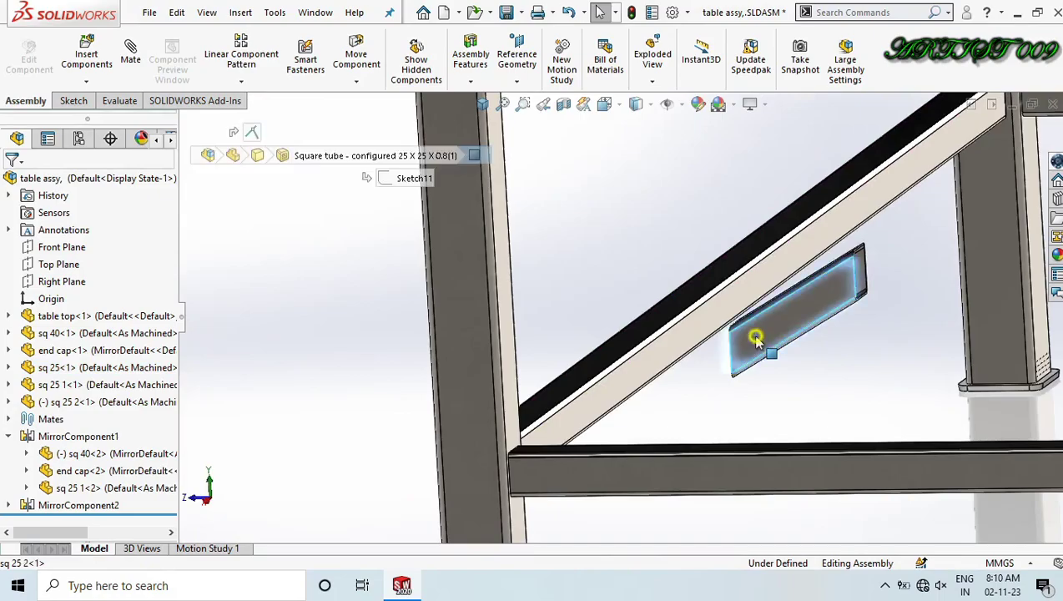
pyautogui.doubleClick(756, 338)
pyautogui.moveTo(755, 338)
pyautogui.mouseDown(button='middle')
pyautogui.moveTo(613, 385)
pyautogui.moveTo(743, 359)
pyautogui.moveTo(686, 311)
pyautogui.mouseUp(button='middle')
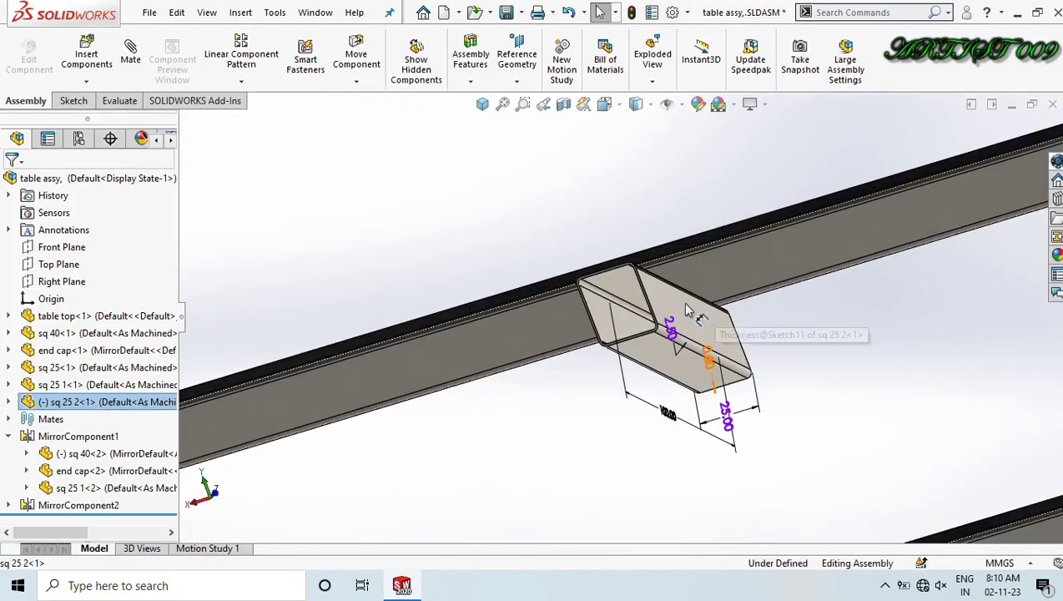
pyautogui.click(672, 298)
pyautogui.scroll(5, 618, 325)
pyautogui.moveTo(553, 269); pyautogui.dragTo(583, 226, button='middle')
pyautogui.scroll(4, 583, 226)
pyautogui.scroll(-5, 516, 263)
pyautogui.keyDown('ctrl'); pyautogui.click(515, 265); pyautogui.keyUp('ctrl')
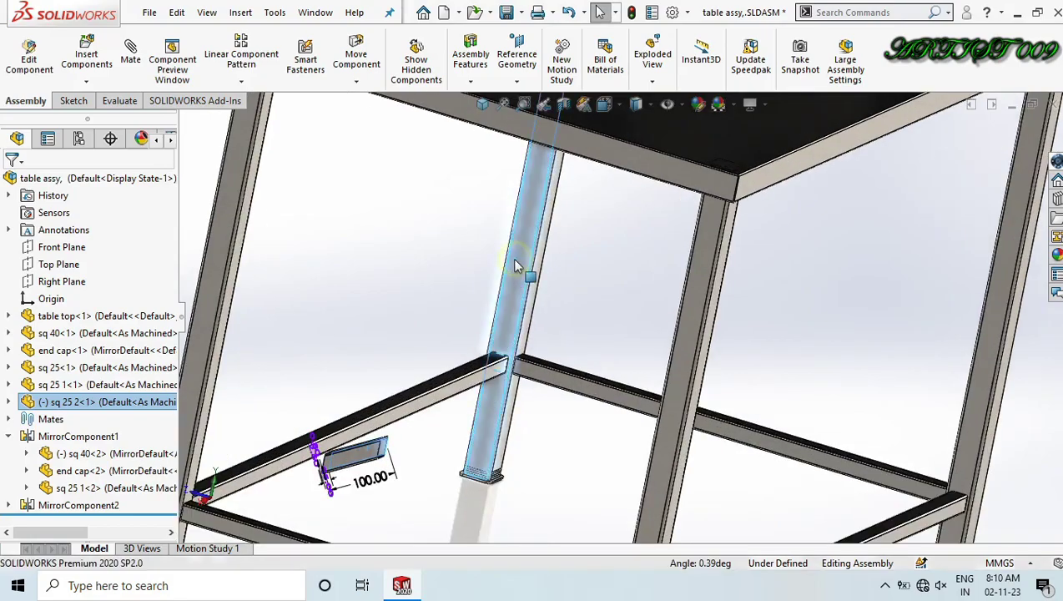
pyautogui.scroll(5, 501, 275)
pyautogui.moveTo(465, 293); pyautogui.dragTo(526, 409, button='middle')
pyautogui.scroll(-5, 471, 376)
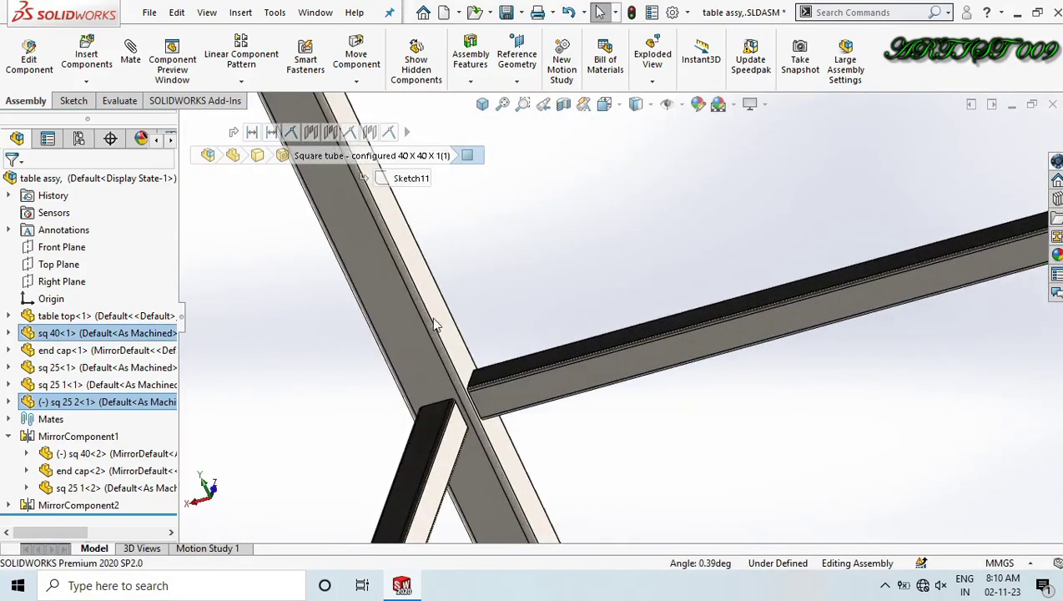
pyautogui.keyDown('ctrl'); pyautogui.click(443, 322); pyautogui.keyUp('ctrl')
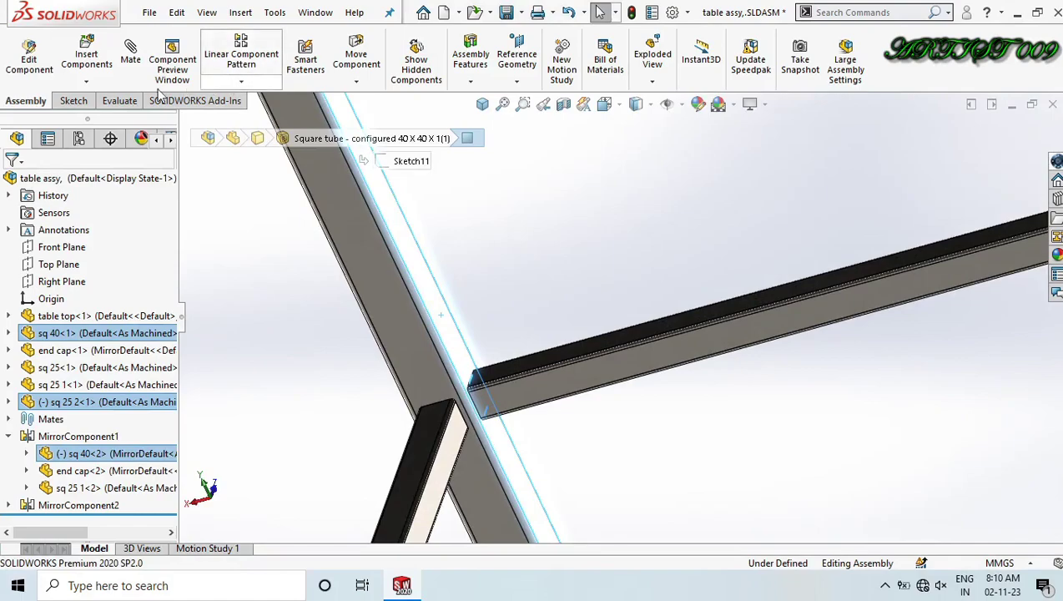
pyautogui.scroll(6, 599, 338)
pyautogui.scroll(-6, 765, 305)
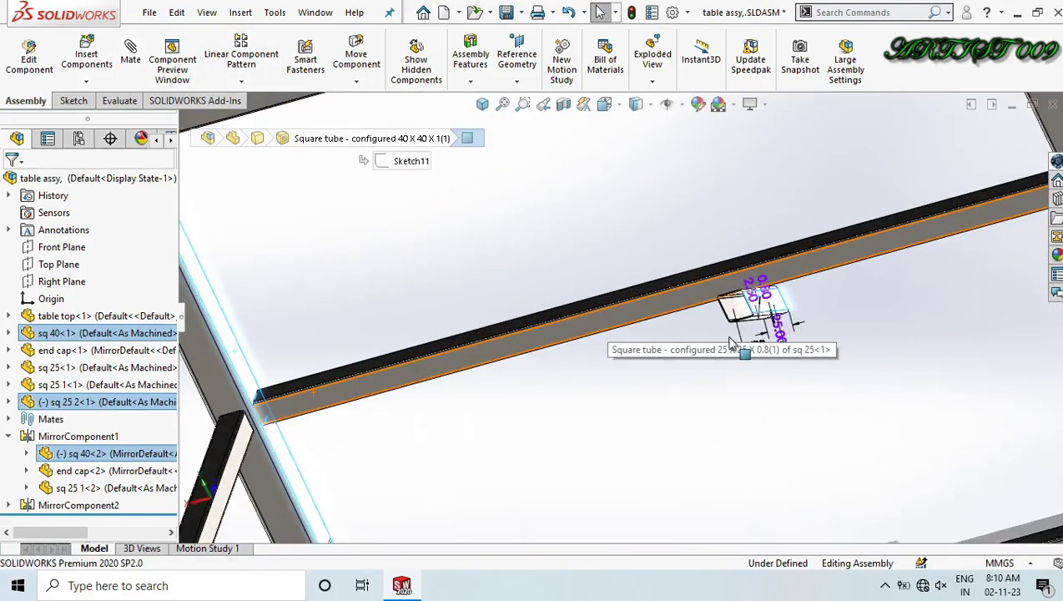
pyautogui.moveTo(739, 351); pyautogui.dragTo(738, 336, button='middle')
pyautogui.scroll(-4, 726, 305)
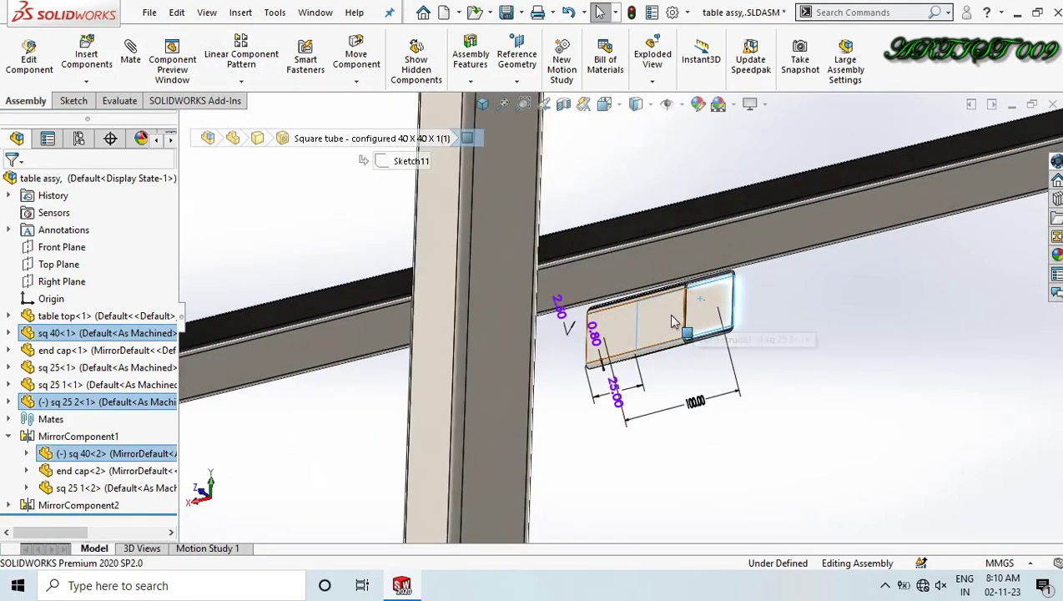
pyautogui.keyDown('ctrl'); pyautogui.click(672, 321); pyautogui.keyUp('ctrl')
pyautogui.click(715, 302)
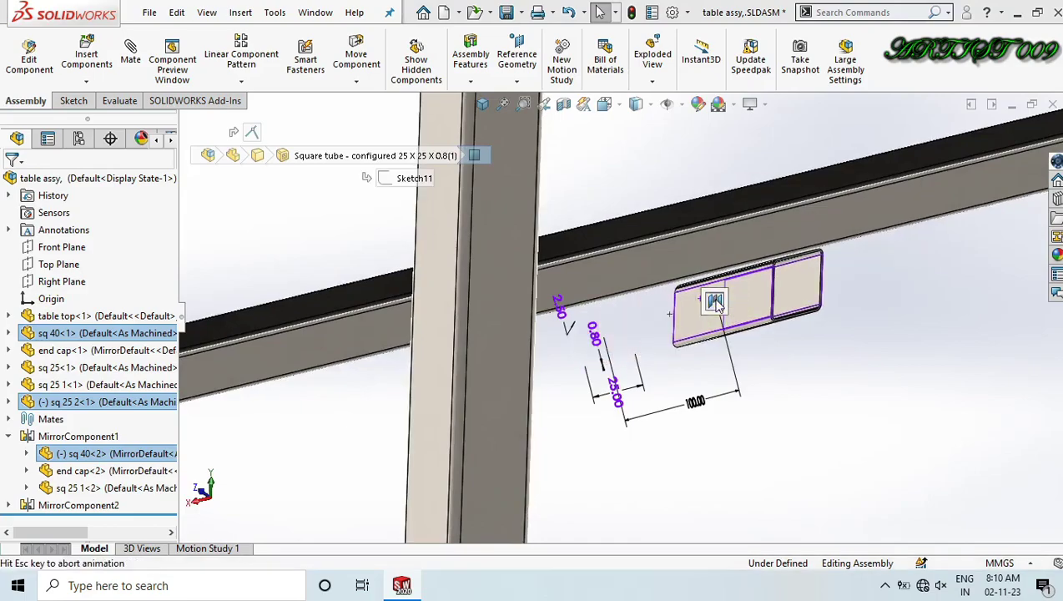
pyautogui.click(742, 302)
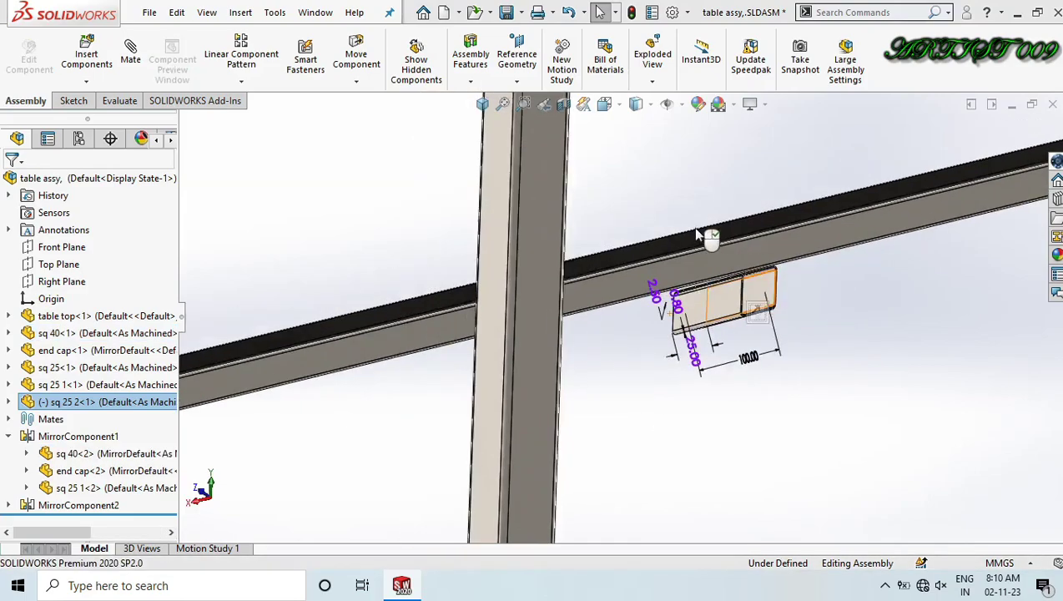
# Add a coincident mate between the upper inner edge of the sq 25 cross tube and the top edge of the brace's mitered end.
pyautogui.scroll(1, 657, 257)
pyautogui.moveTo(656, 257); pyautogui.dragTo(683, 276, button='middle')
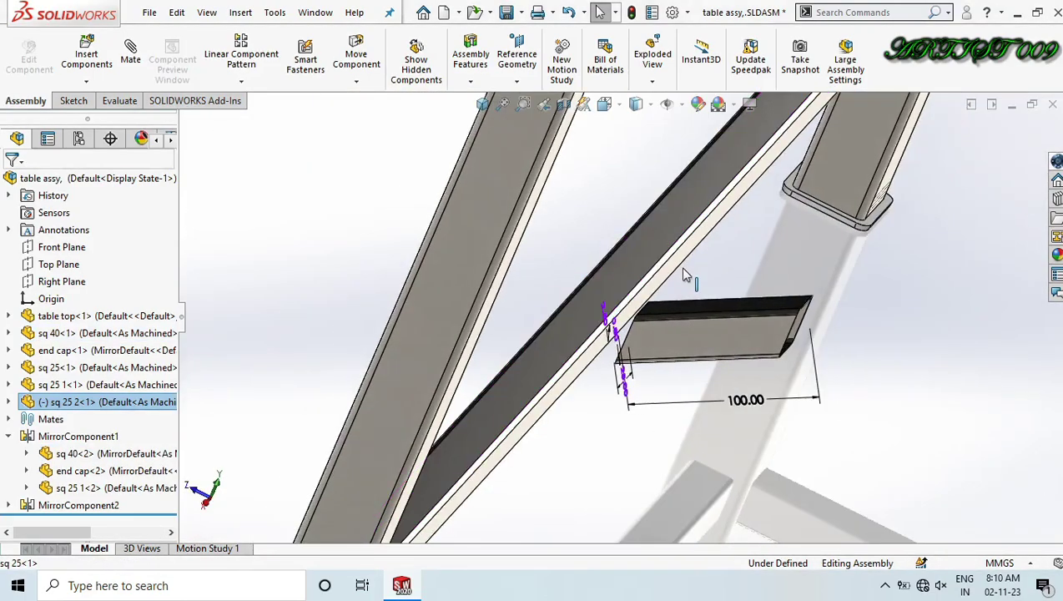
pyautogui.click(680, 276)
pyautogui.scroll(-4, 659, 307)
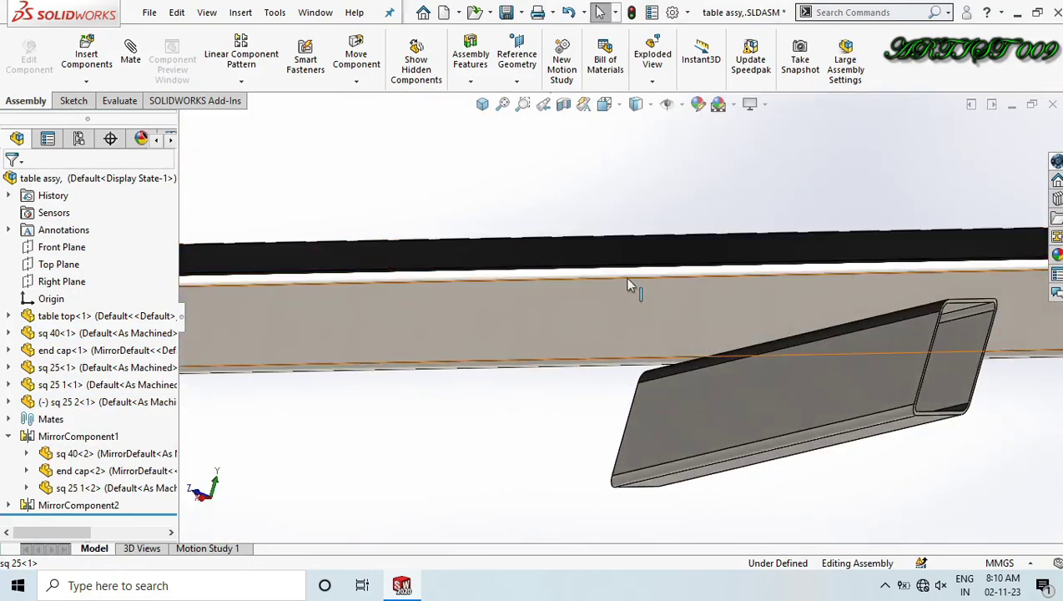
pyautogui.click(628, 282)
pyautogui.moveTo(627, 281); pyautogui.dragTo(637, 356, button='middle')
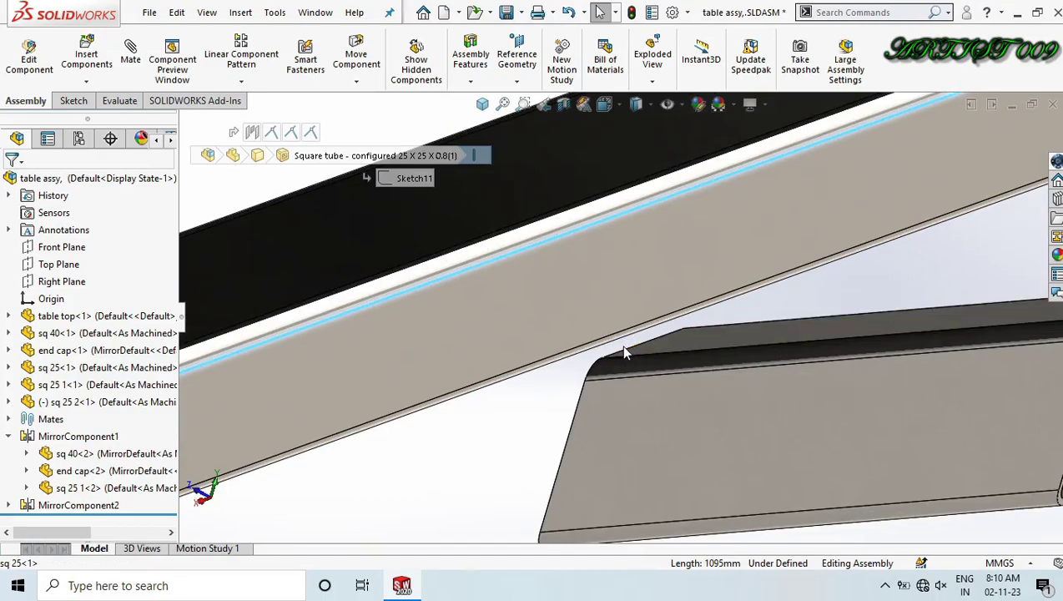
pyautogui.keyDown('ctrl'); pyautogui.click(624, 354); pyautogui.keyUp('ctrl')
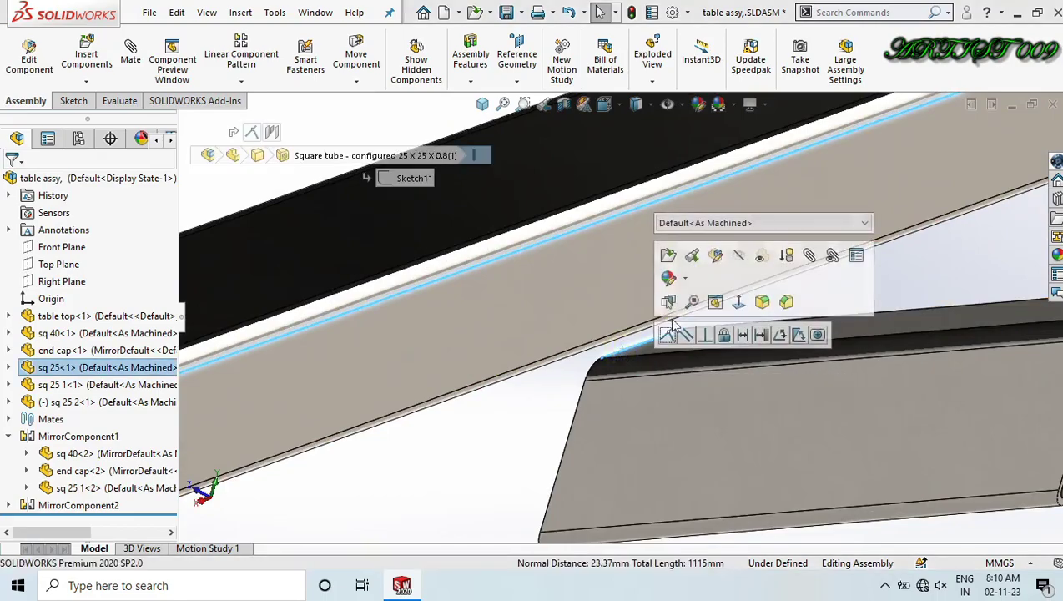
pyautogui.click(660, 337)
# Inspect the mated brace on the cross tube from several angles, return to the isometric view and save the assembly.
pyautogui.scroll(7, 482, 228)
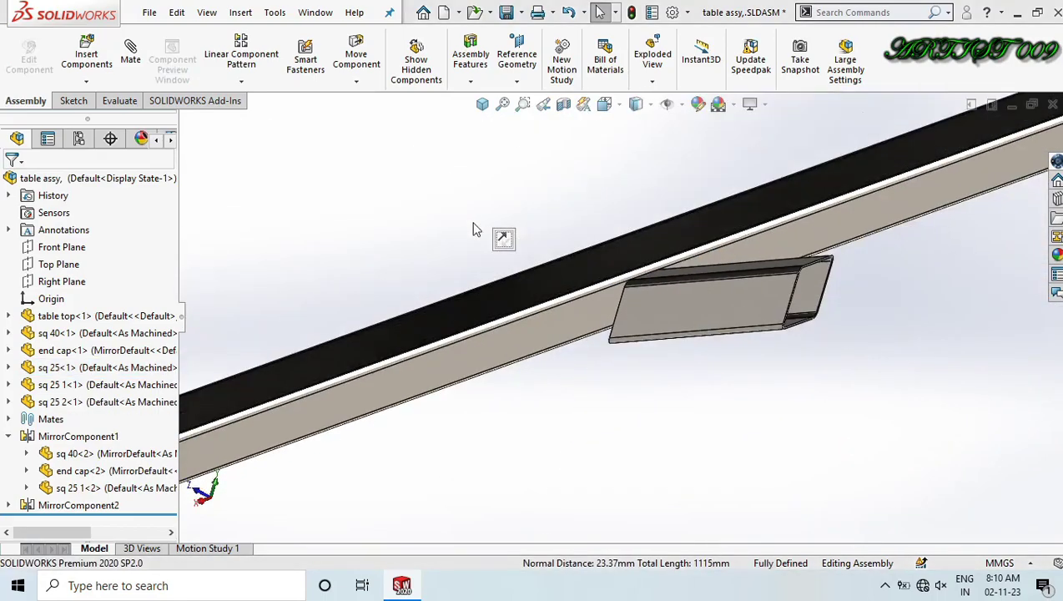
pyautogui.middleClick(785, 243)
pyautogui.moveTo(786, 243); pyautogui.dragTo(762, 344, button='middle')
pyautogui.scroll(4, 762, 342)
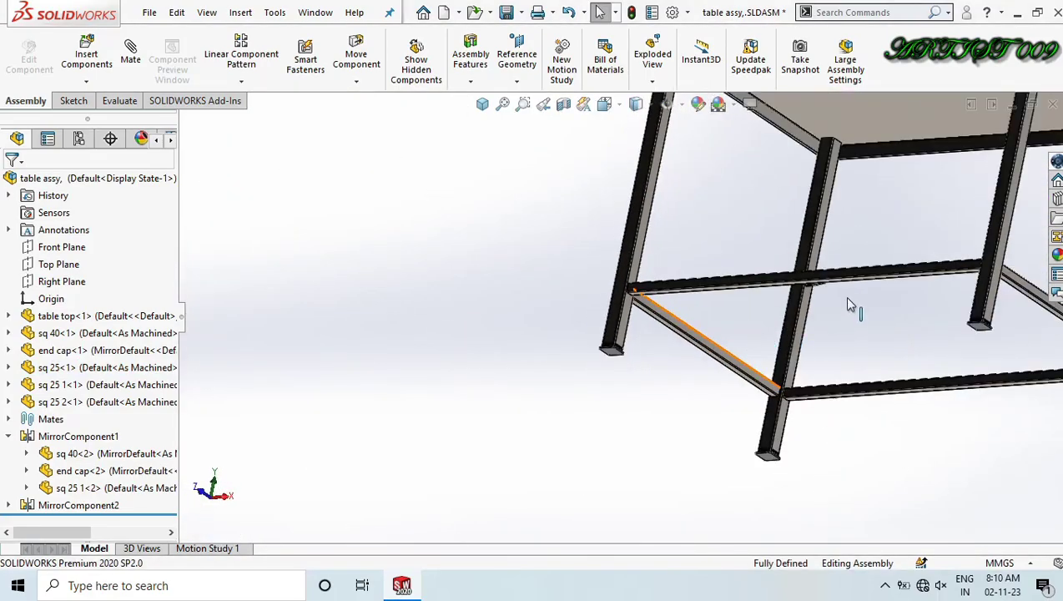
pyautogui.scroll(-6, 847, 302)
pyautogui.scroll(-3, 682, 314)
pyautogui.moveTo(576, 274); pyautogui.dragTo(613, 273, button='middle')
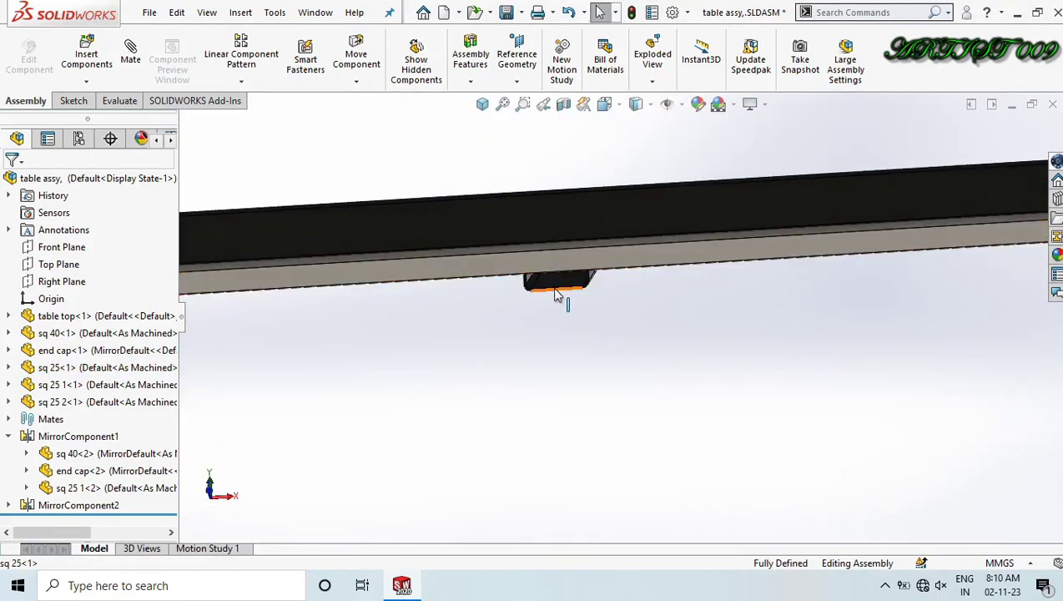
pyautogui.scroll(4, 561, 290)
pyautogui.moveTo(550, 313); pyautogui.dragTo(785, 206, button='middle')
pyautogui.hotkey('ctrl', '7')
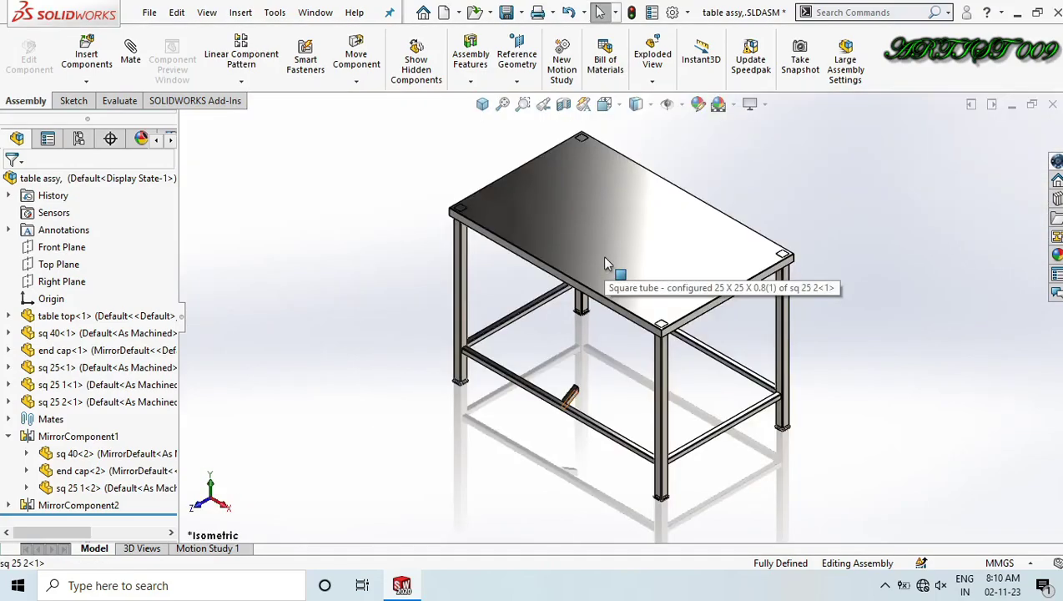
pyautogui.click(302, 390)
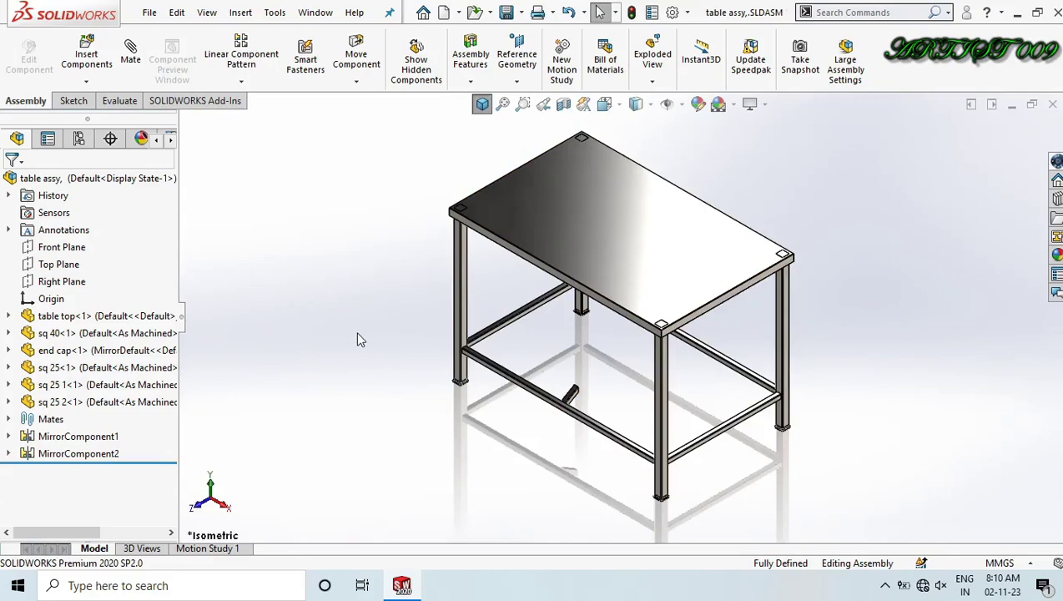
# Add a second copy of the sq 25 2 brace and rotate it so its mitered end faces the sq 25 1 side tube.
pyautogui.click(75, 403)
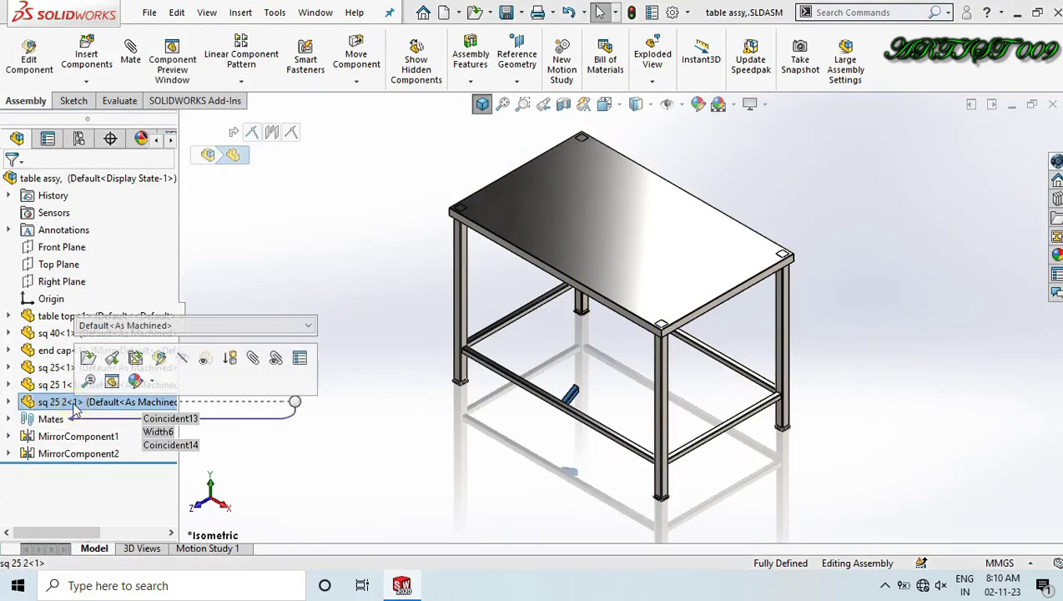
pyautogui.keyDown('ctrl'); pyautogui.moveTo(528, 349); pyautogui.dragTo(529, 347); pyautogui.keyUp('ctrl')
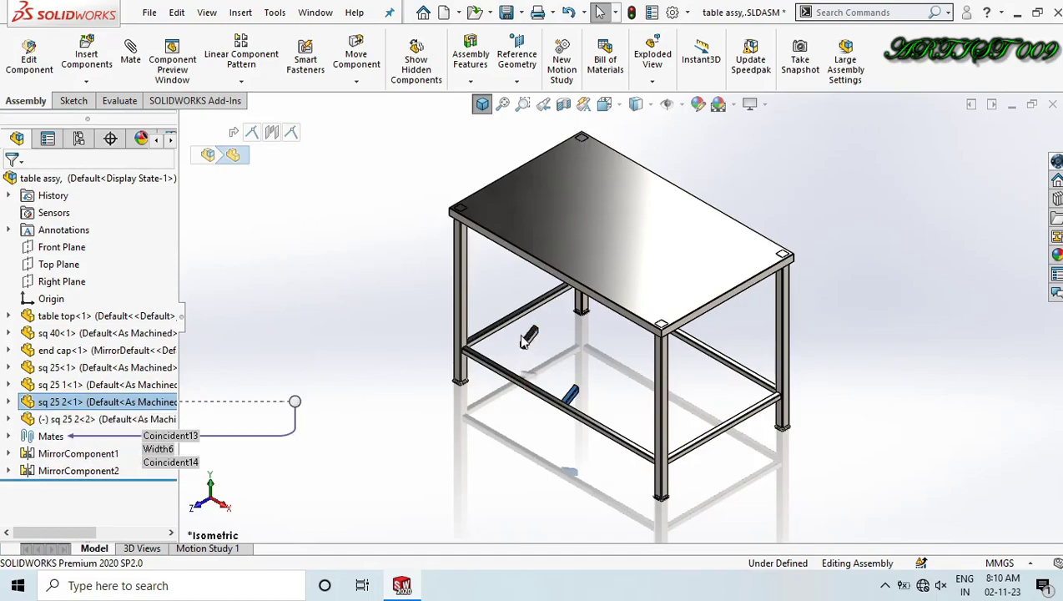
pyautogui.scroll(-4, 495, 342)
pyautogui.click(598, 399)
pyautogui.scroll(-5, 589, 371)
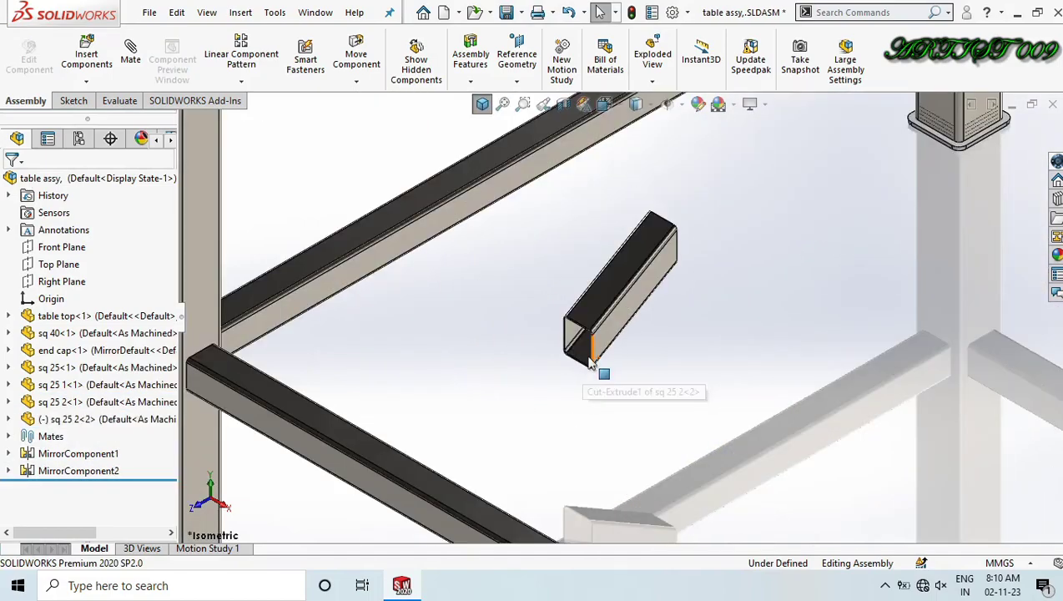
pyautogui.moveTo(599, 309); pyautogui.dragTo(500, 360, button='right')
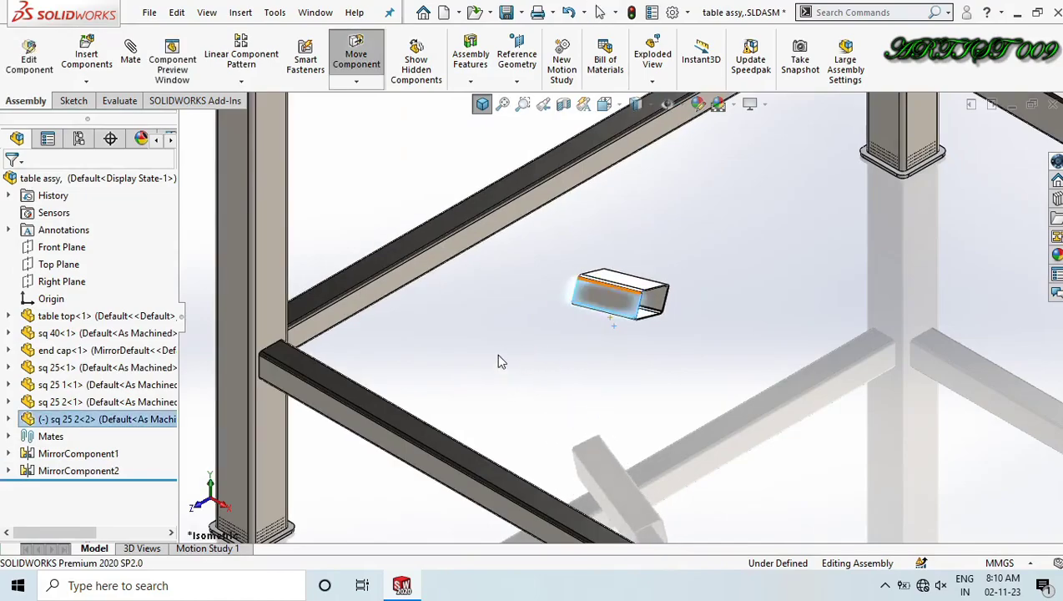
pyautogui.click(496, 360)
# Add a coincident mate between the inner side face of the sq 25 1 tube and the second brace's mitered end face.
pyautogui.scroll(-4, 551, 209)
pyautogui.click(532, 206)
pyautogui.scroll(3, 584, 327)
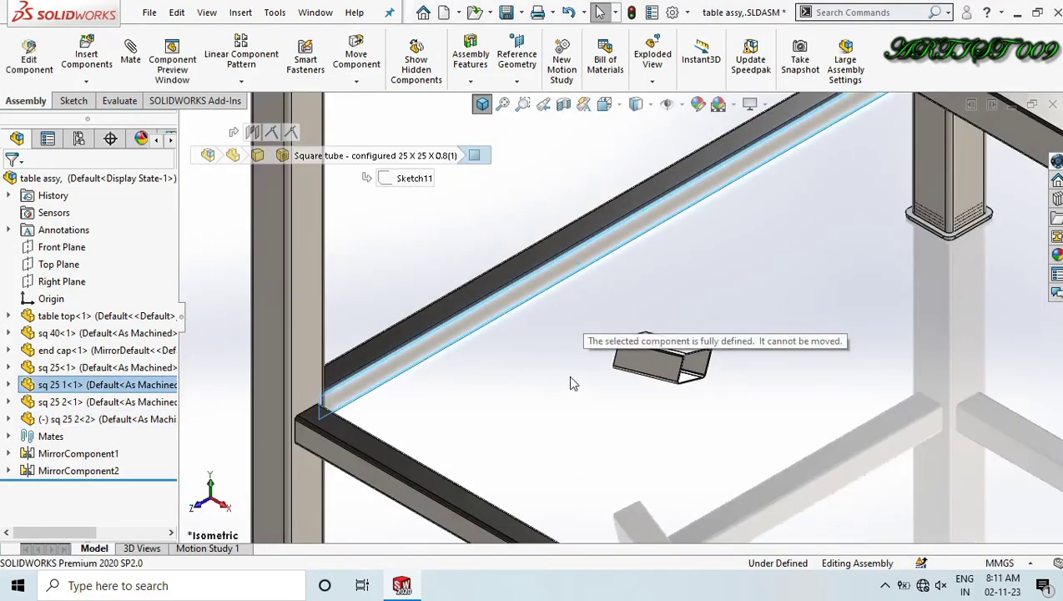
pyautogui.moveTo(569, 381); pyautogui.dragTo(638, 348, button='middle')
pyautogui.scroll(-6, 634, 340)
pyautogui.scroll(-5, 627, 336)
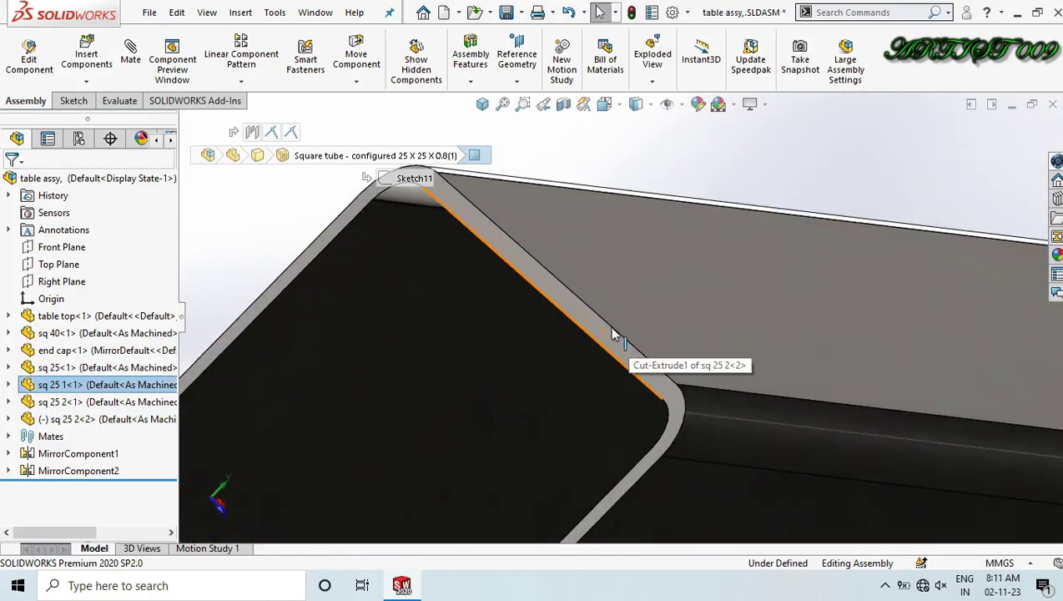
pyautogui.click(593, 332)
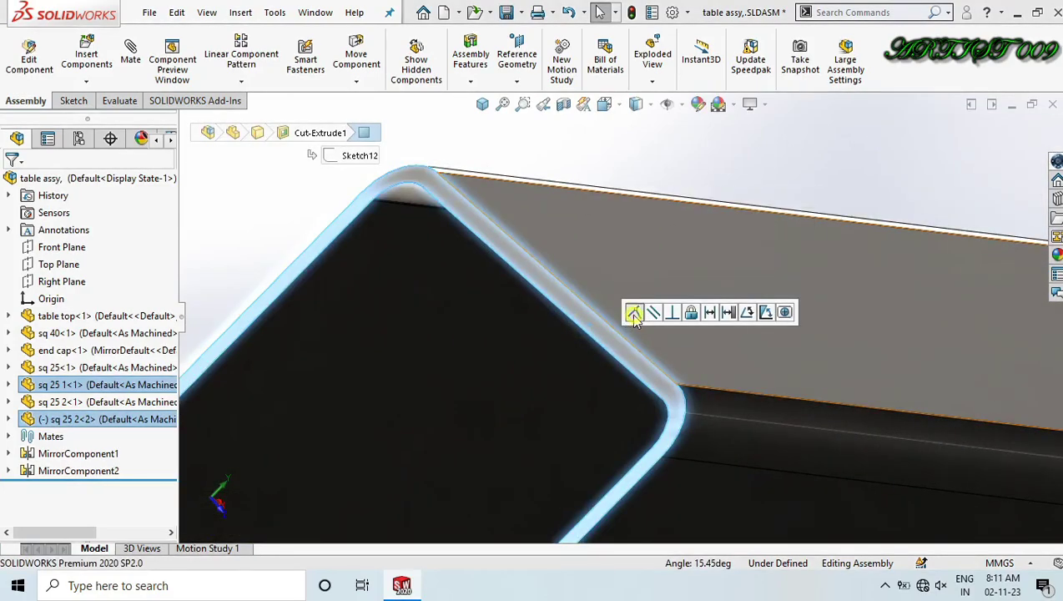
pyautogui.scroll(5, 592, 293)
pyautogui.click(576, 288)
pyautogui.scroll(3, 534, 292)
pyautogui.scroll(5, 535, 292)
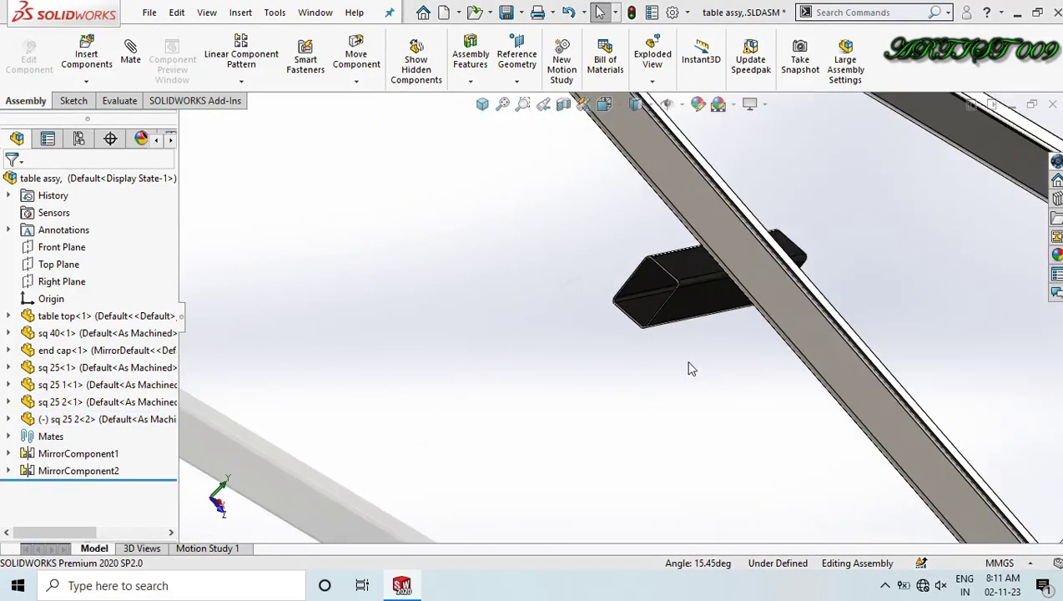
# Centre the second brace with a width mate, using its two opposite side faces and the facing sides of the two sq 40 legs.
pyautogui.moveTo(689, 368); pyautogui.dragTo(621, 348, button='middle')
pyautogui.click(731, 290)
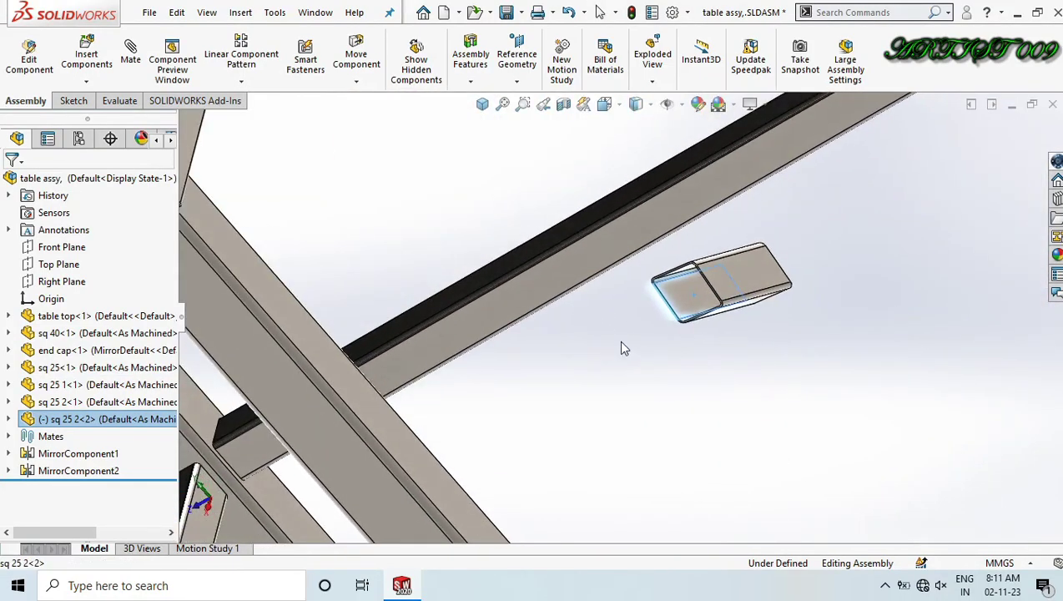
pyautogui.click(734, 279)
pyautogui.moveTo(735, 280); pyautogui.dragTo(547, 195, button='middle')
pyautogui.keyDown('ctrl'); pyautogui.click(501, 302); pyautogui.keyUp('ctrl')
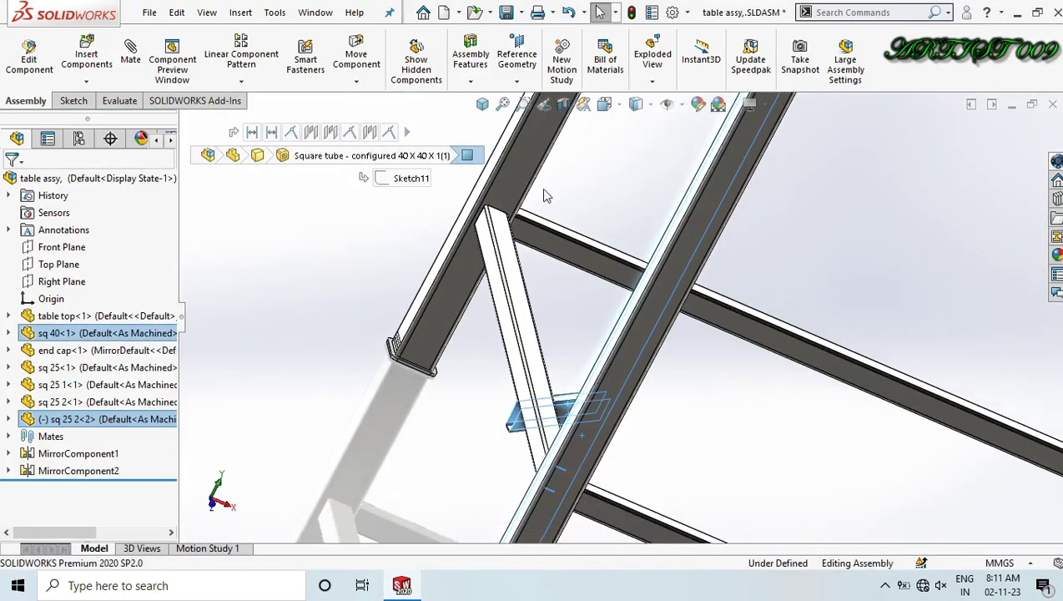
pyautogui.keyDown('ctrl'); pyautogui.click(517, 182); pyautogui.keyUp('ctrl')
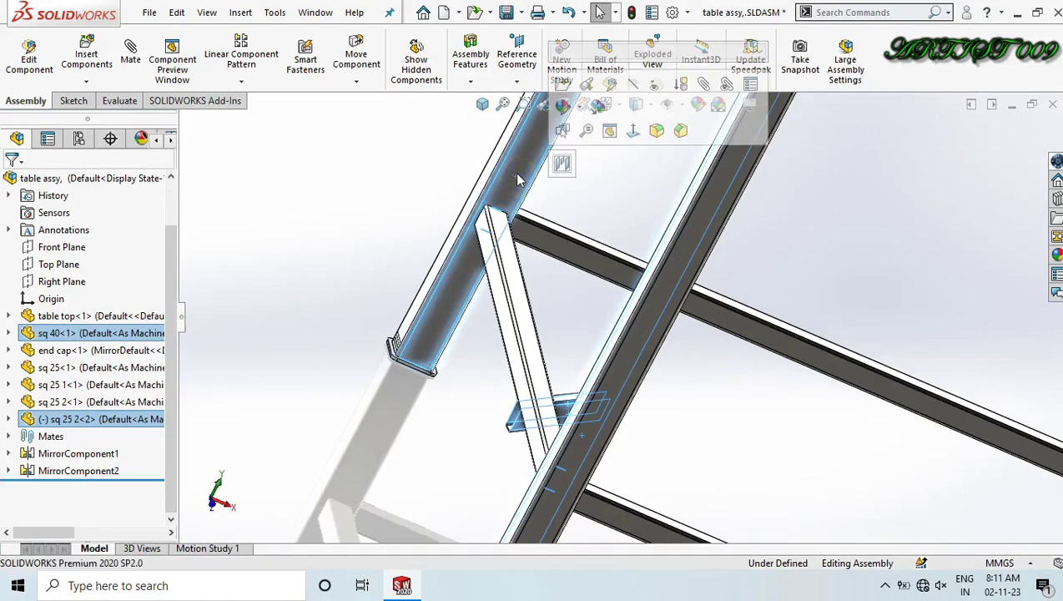
pyautogui.click(564, 163)
pyautogui.click(591, 165)
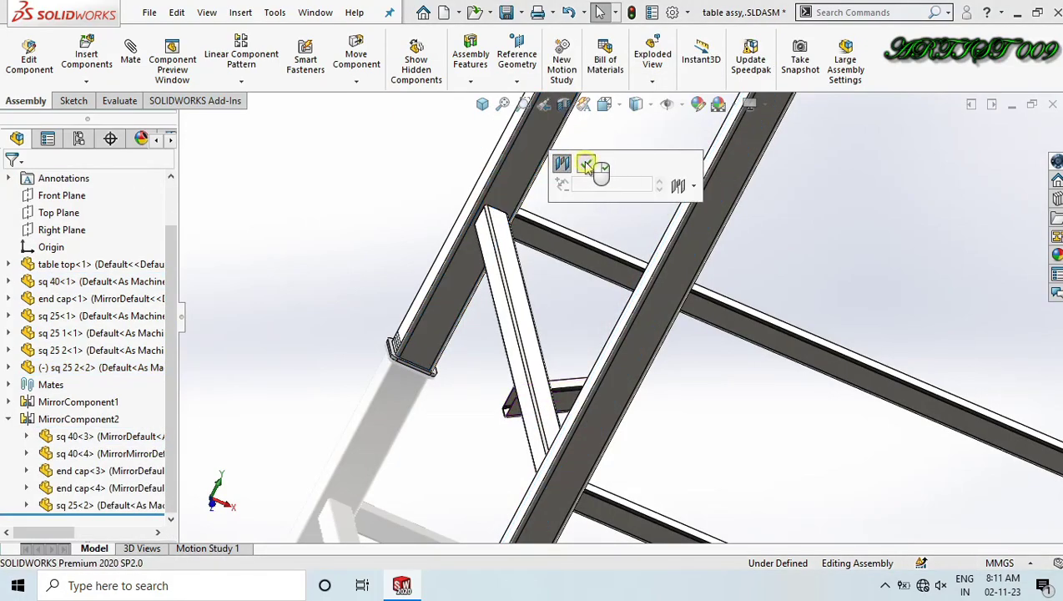
# Add a coincident mate between the upper inner edge of the sq 25 1 tube and the top edge of the second brace's mitered end.
pyautogui.scroll(-4, 575, 331)
pyautogui.moveTo(572, 325); pyautogui.dragTo(551, 342, button='middle')
pyautogui.click(541, 341)
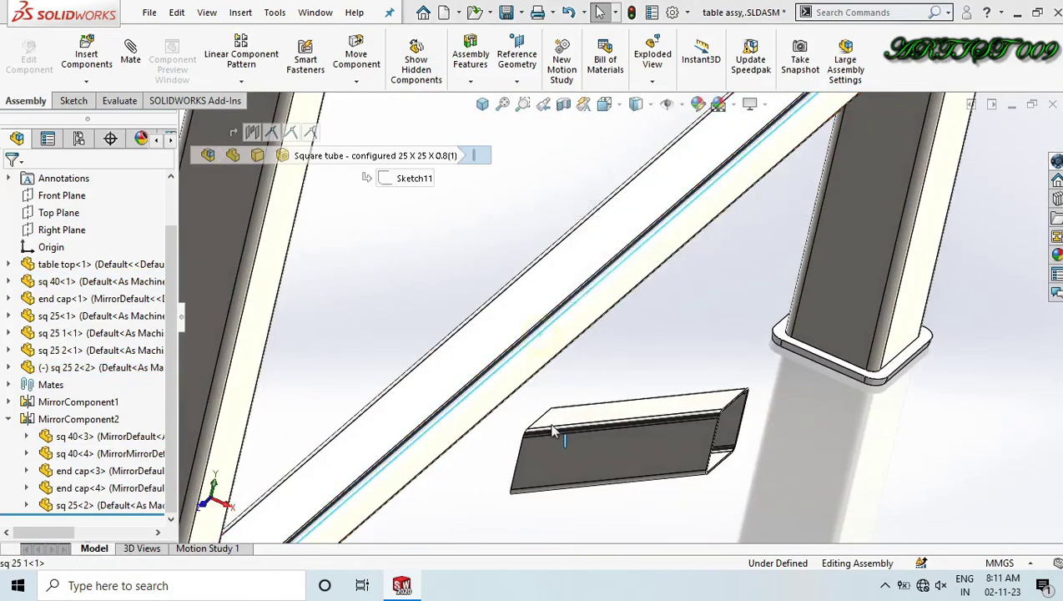
pyautogui.scroll(-3, 550, 394)
pyautogui.keyDown('ctrl'); pyautogui.click(546, 391); pyautogui.keyUp('ctrl')
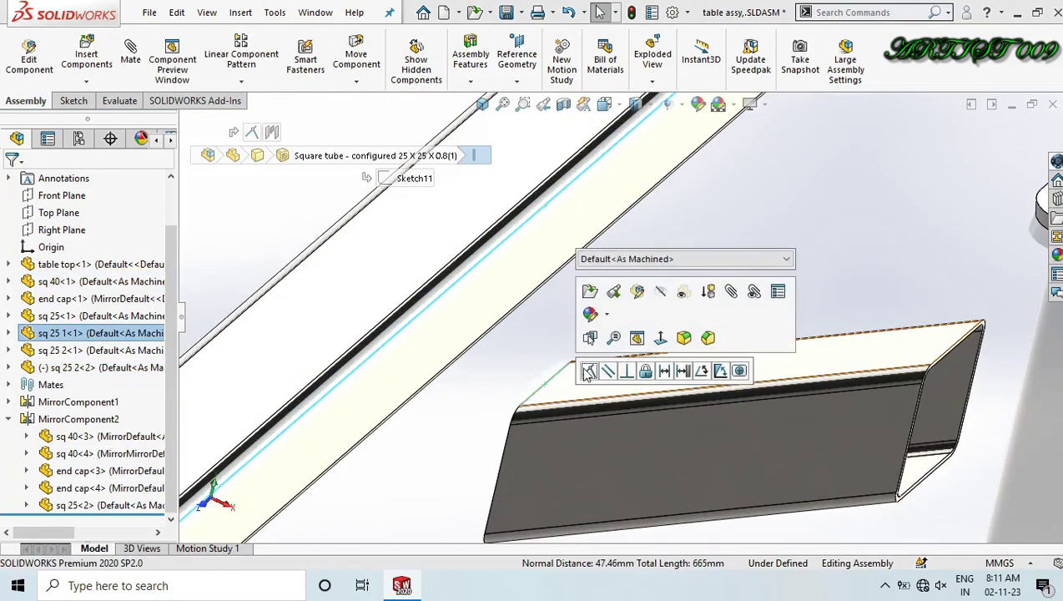
pyautogui.click(587, 370)
pyautogui.scroll(3, 546, 391)
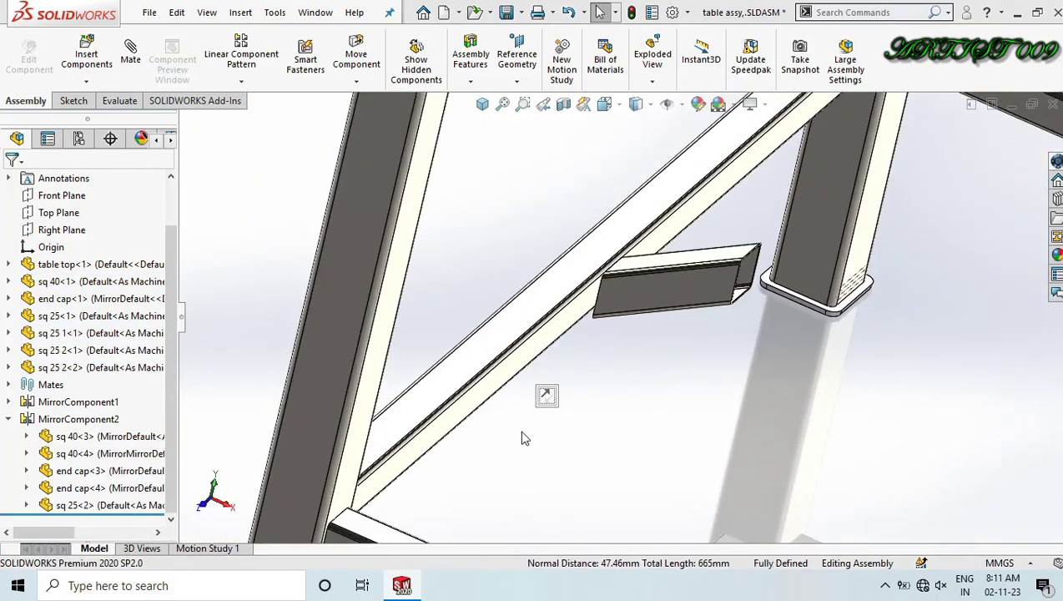
# Save the assembly and inspect the joint between the first brace and the sq 25 cross tube, ending in the isometric view.
pyautogui.hotkey('ctrl', '7')
pyautogui.hotkey('ctrl', 's')
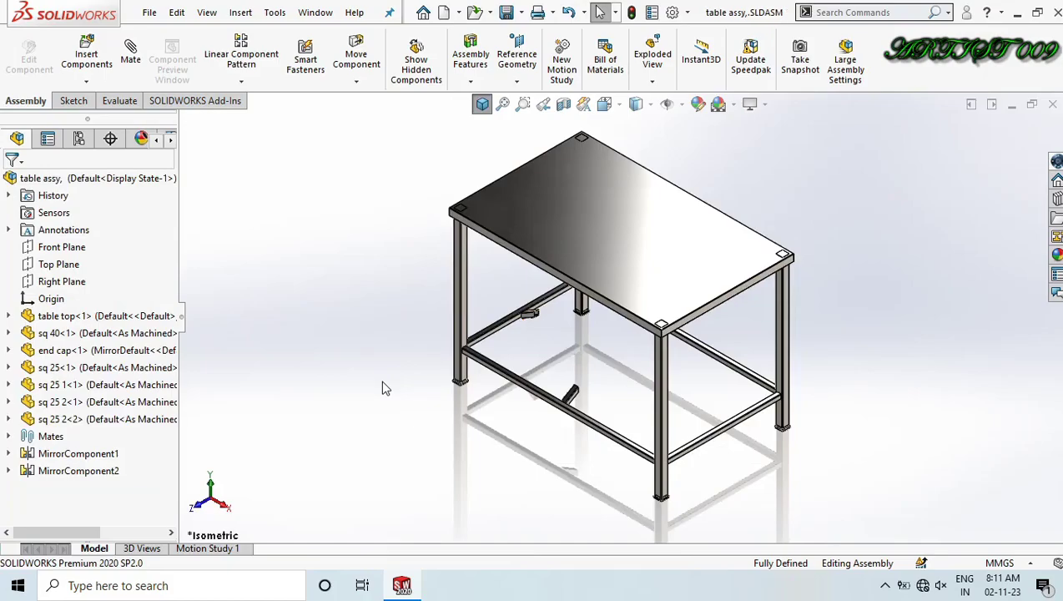
pyautogui.scroll(-6, 576, 473)
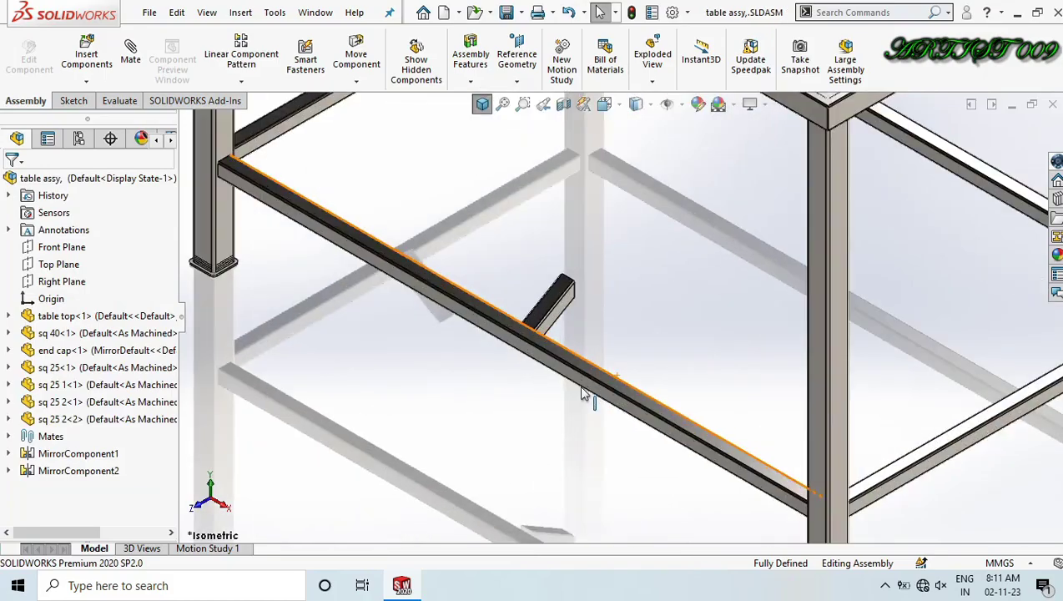
pyautogui.moveTo(601, 438); pyautogui.dragTo(567, 370, button='middle')
pyautogui.scroll(-8, 567, 371)
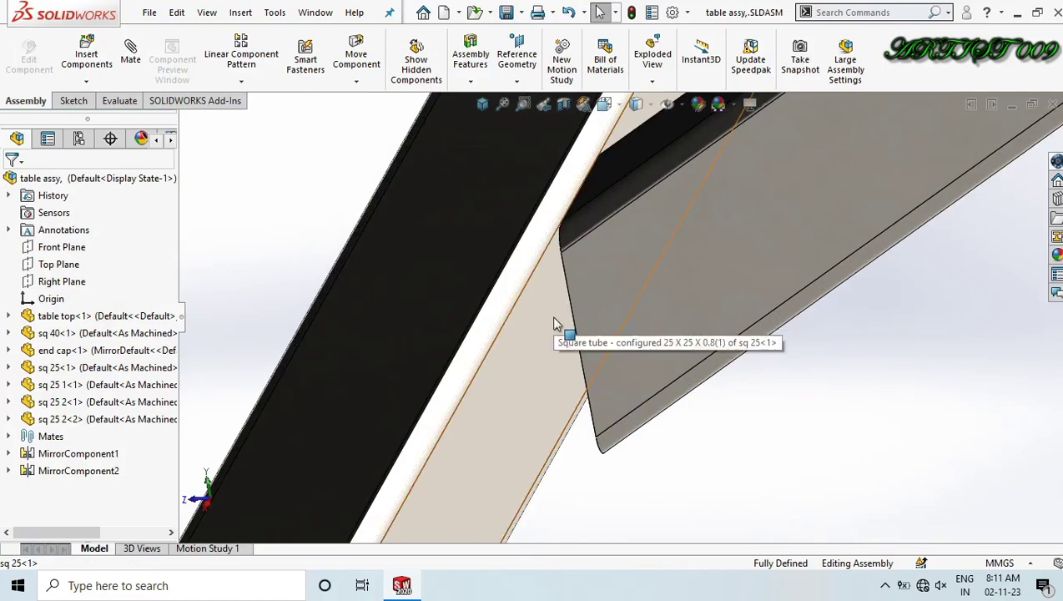
pyautogui.scroll(1, 573, 340)
pyautogui.scroll(6, 573, 345)
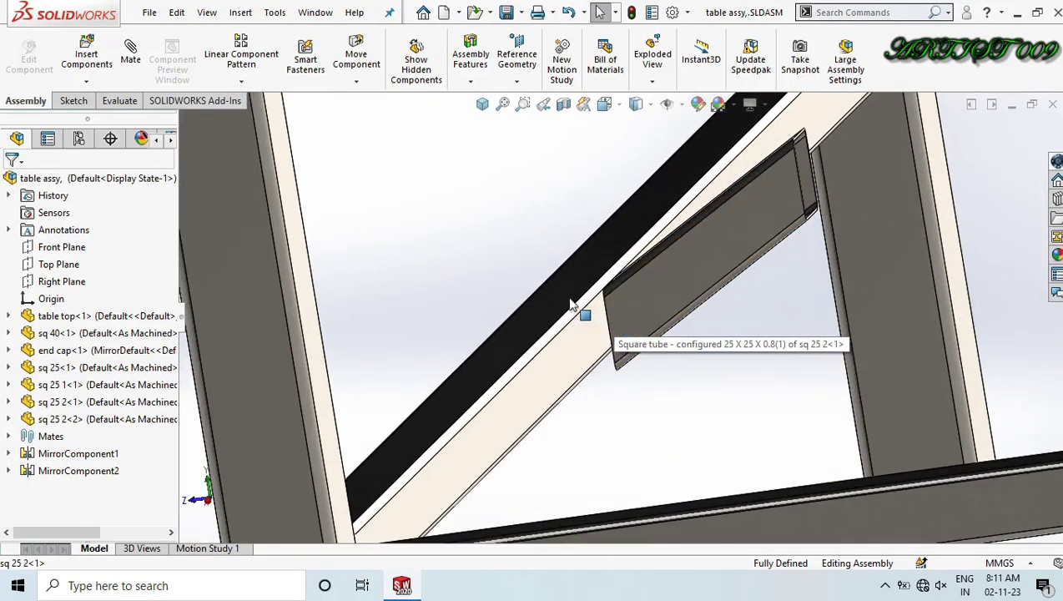
pyautogui.hotkey('ctrl', '7')
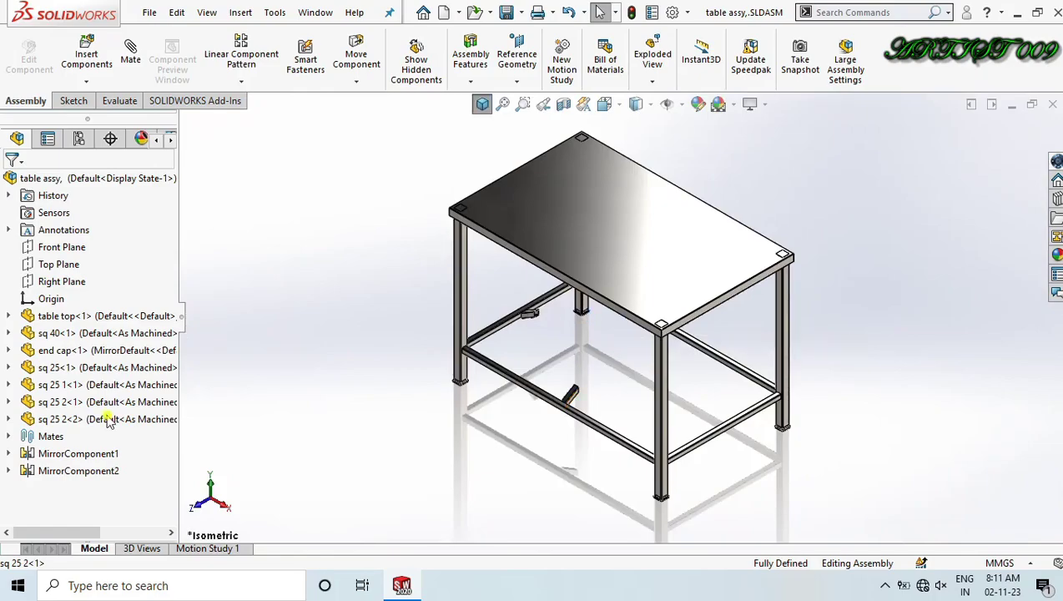
# Edit the component mirror about the Right Plane to also include the sq 25 2-2 brace.
pyautogui.click(78, 453)
pyautogui.click(200, 451)
pyautogui.scroll(-8, 576, 333)
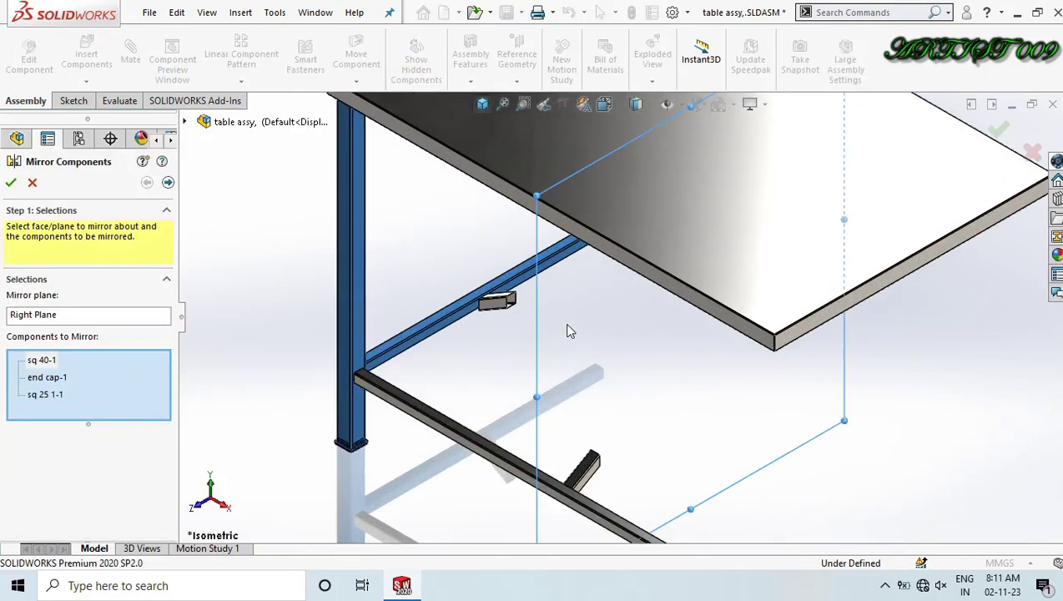
pyautogui.click(493, 289)
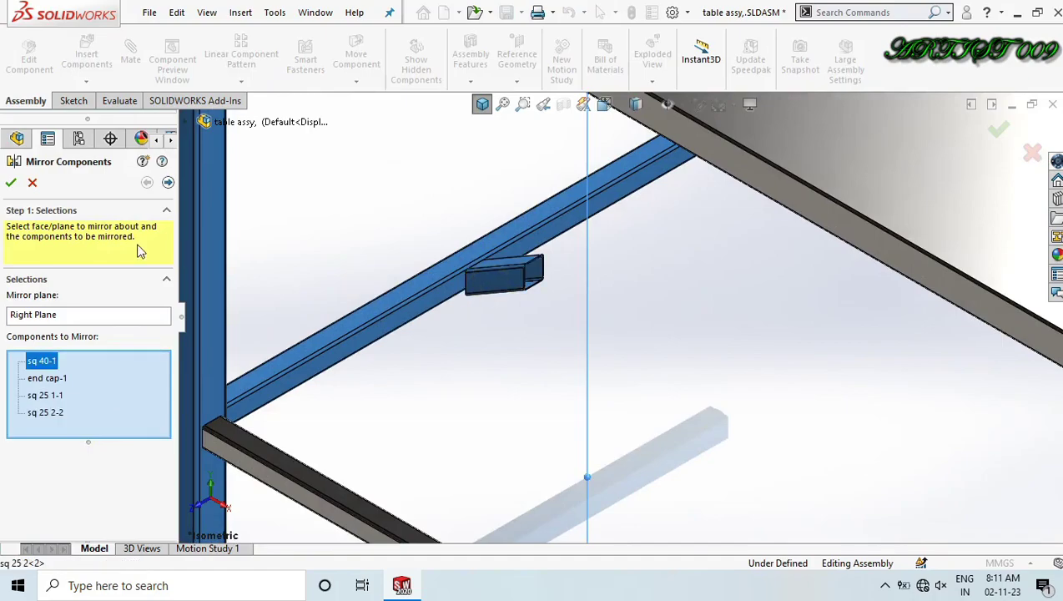
pyautogui.click(11, 183)
pyautogui.scroll(6, 567, 366)
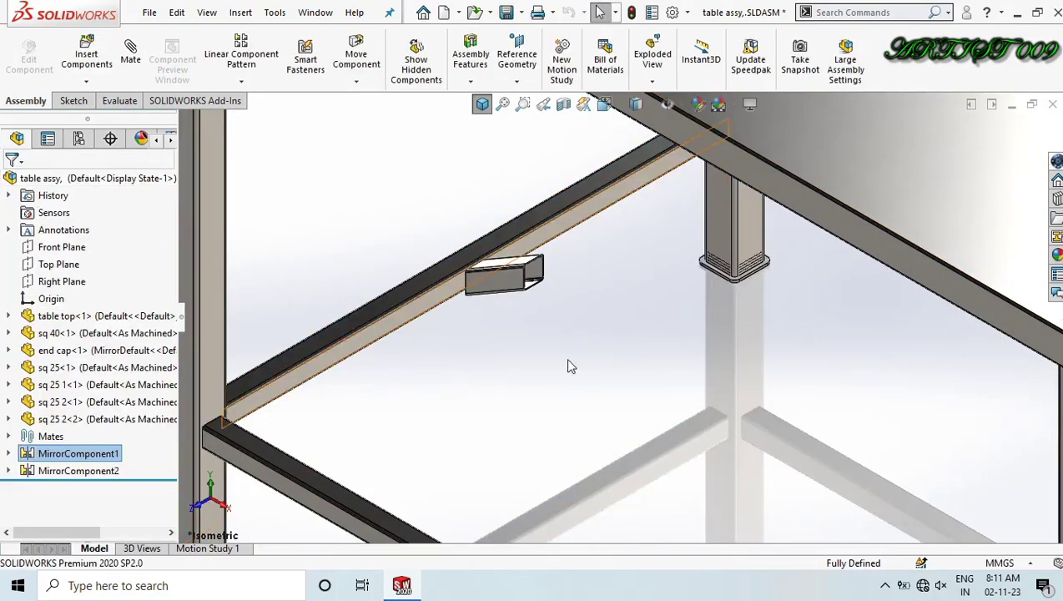
# Edit the component mirror about the Front Plane to also include the sq 25 2-1 brace.
pyautogui.click(91, 473)
pyautogui.click(136, 449)
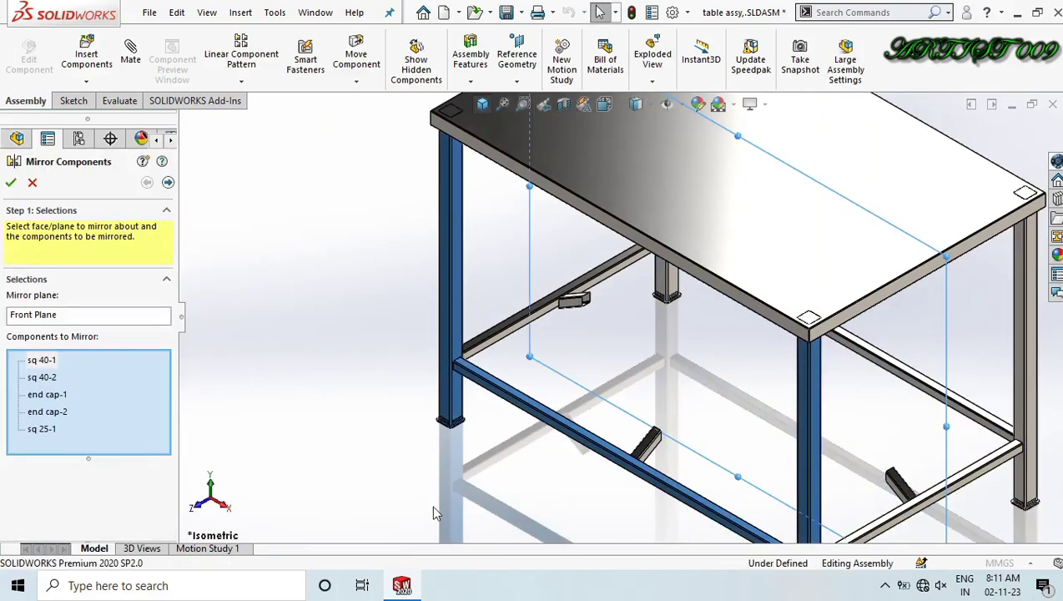
pyautogui.click(658, 443)
pyautogui.press('Return')
pyautogui.scroll(4, 654, 438)
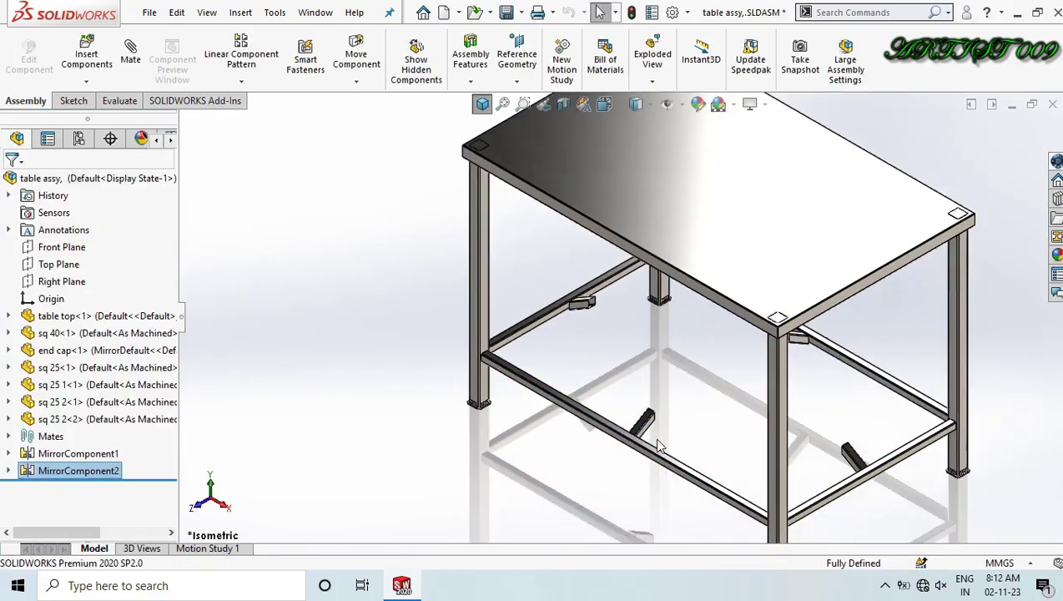
pyautogui.scroll(2, 531, 467)
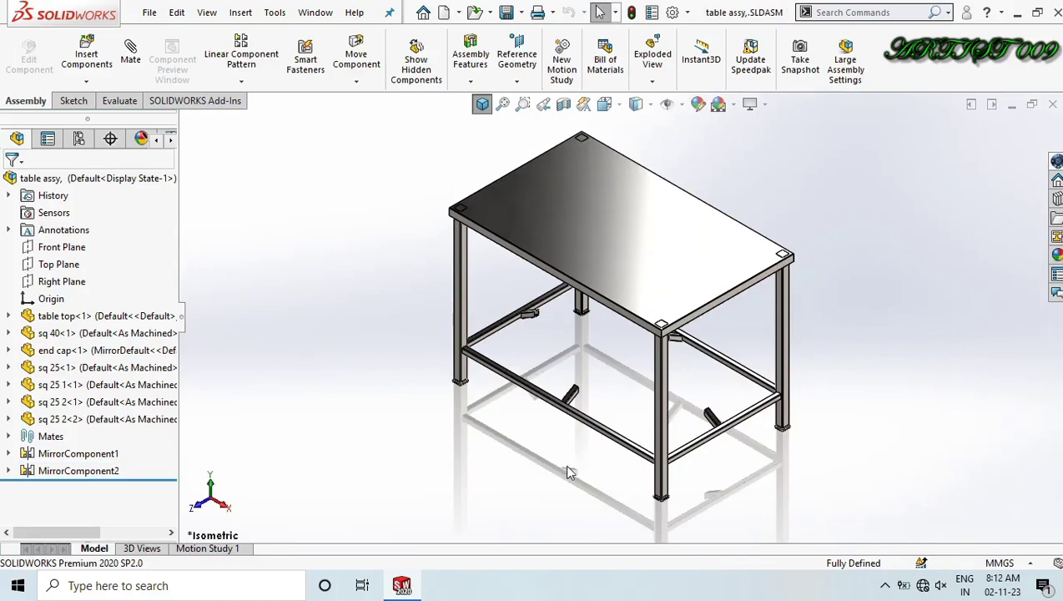
# Inspect the four braces and measure the normal distance between the free mitered end faces of the opposite braces on the sq 25 tubes.
pyautogui.scroll(-3, 636, 426)
pyautogui.moveTo(635, 421); pyautogui.dragTo(488, 355, button='middle')
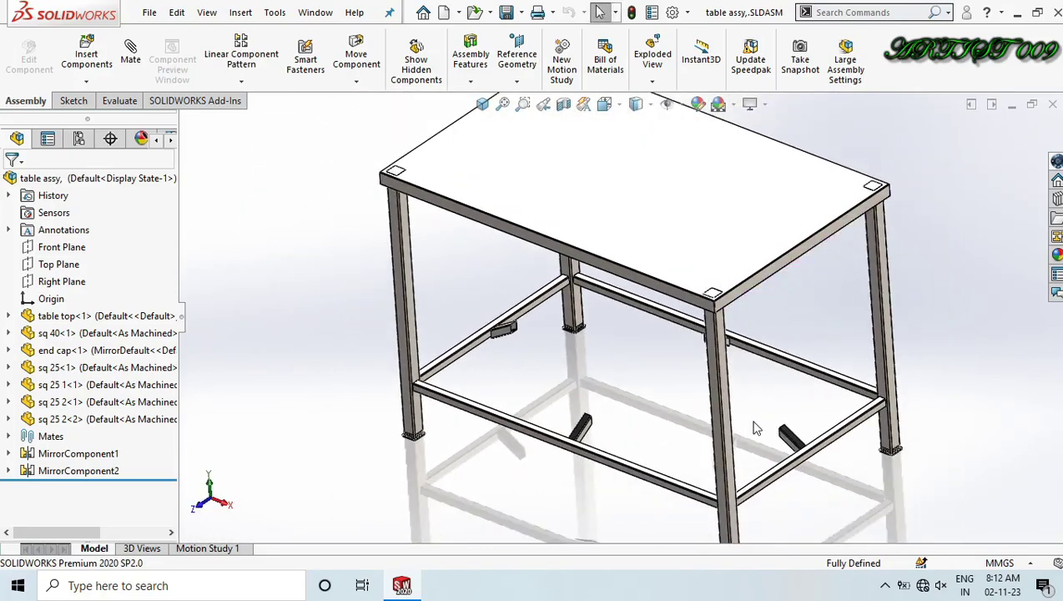
pyautogui.hotkey('ctrl', '7')
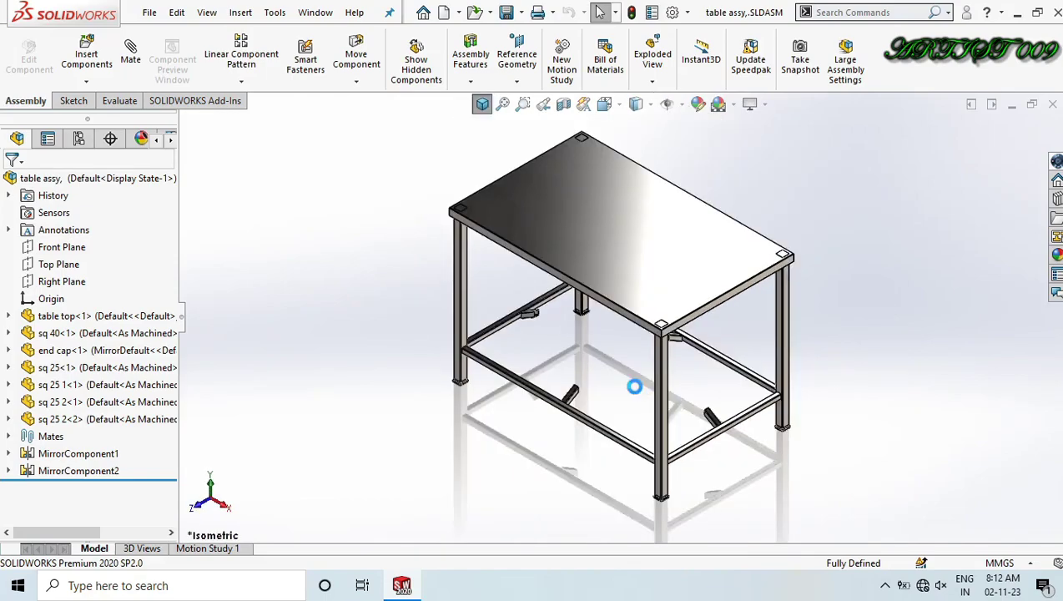
pyautogui.scroll(-2, 551, 324)
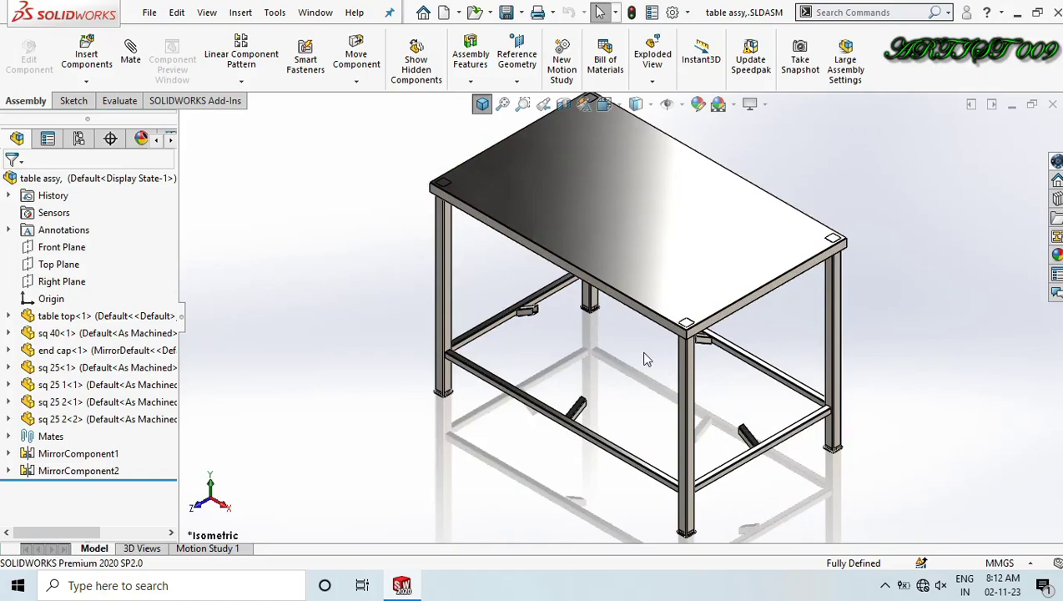
pyautogui.scroll(-5, 643, 359)
pyautogui.scroll(2, 674, 365)
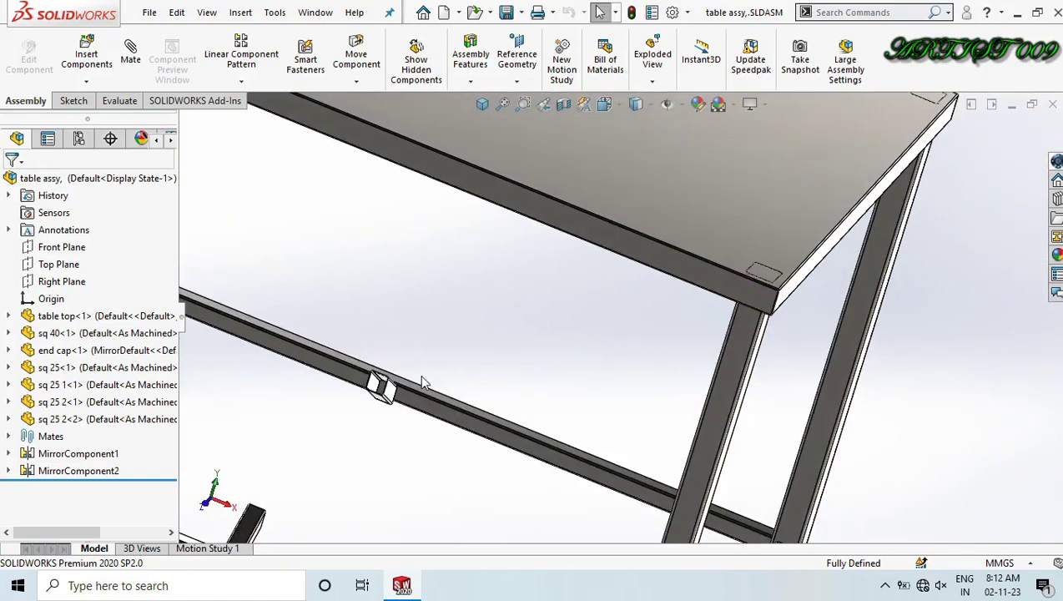
pyautogui.scroll(-6, 422, 380)
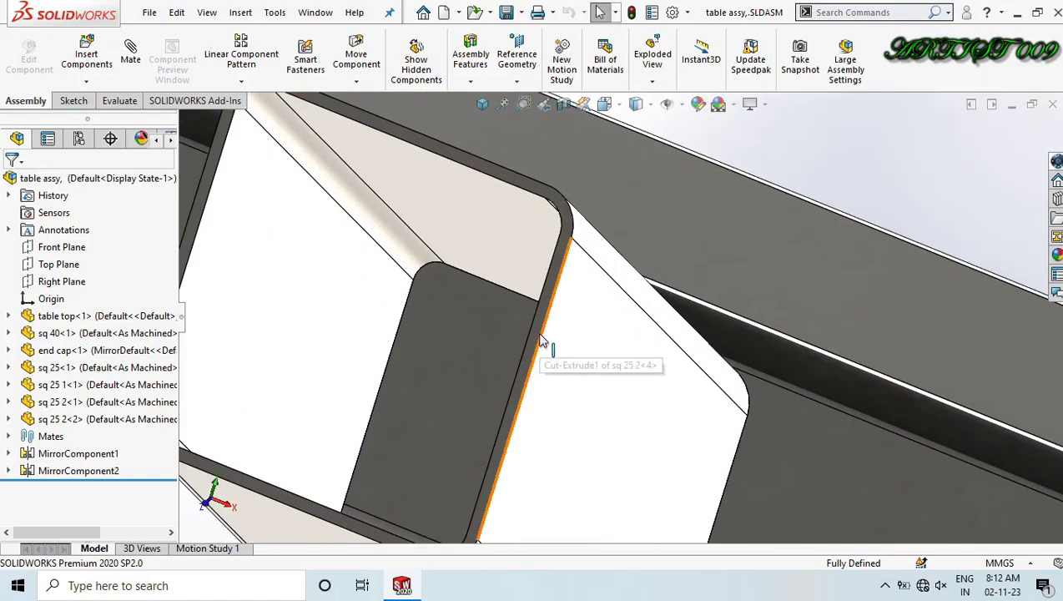
pyautogui.click(539, 345)
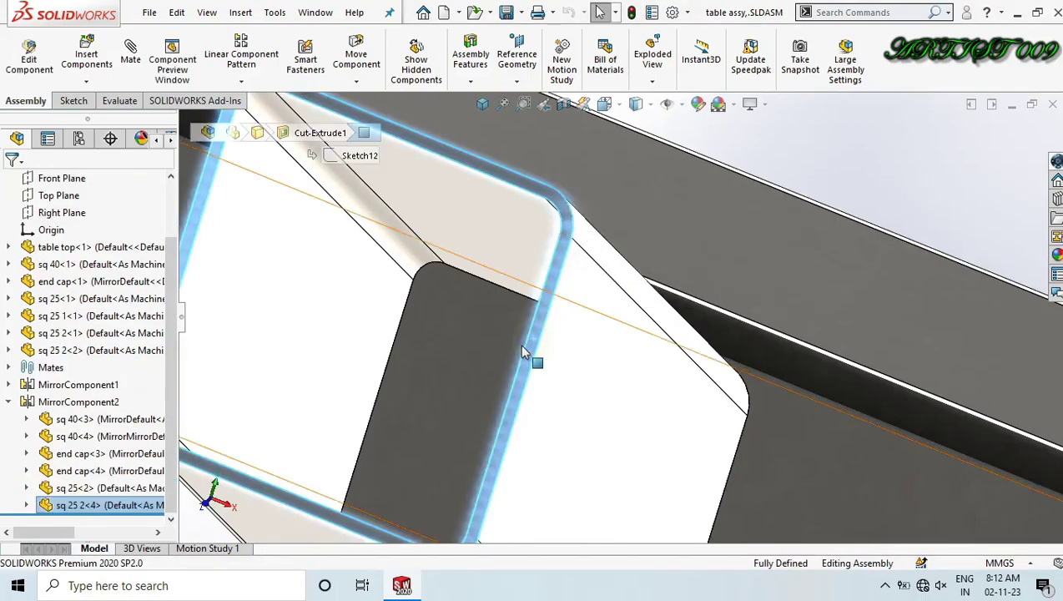
pyautogui.scroll(6, 526, 363)
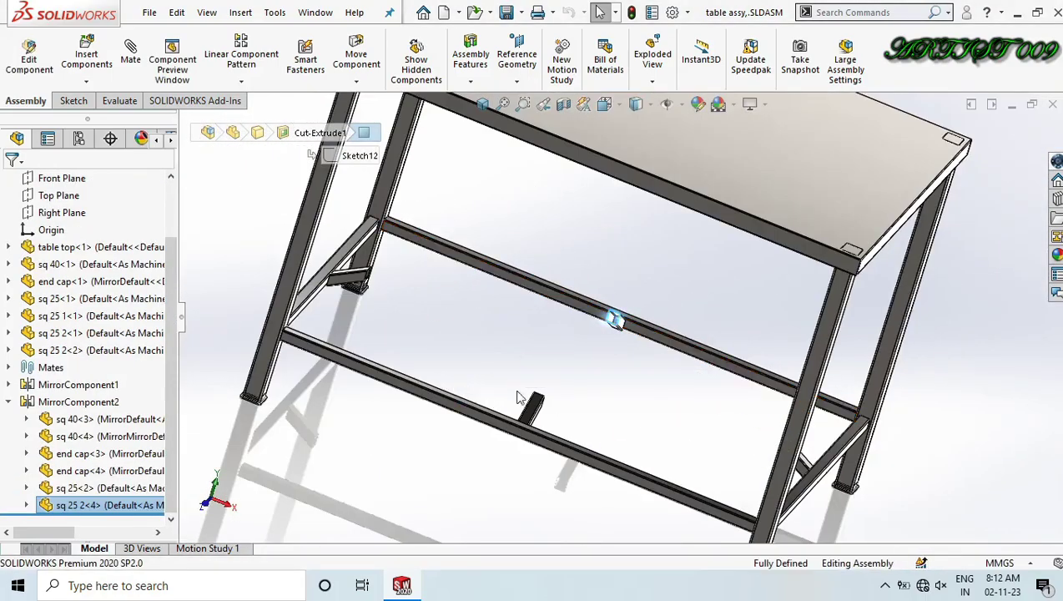
pyautogui.scroll(5, 524, 368)
pyautogui.moveTo(523, 368); pyautogui.dragTo(502, 409, button='middle')
pyautogui.scroll(-12, 575, 311)
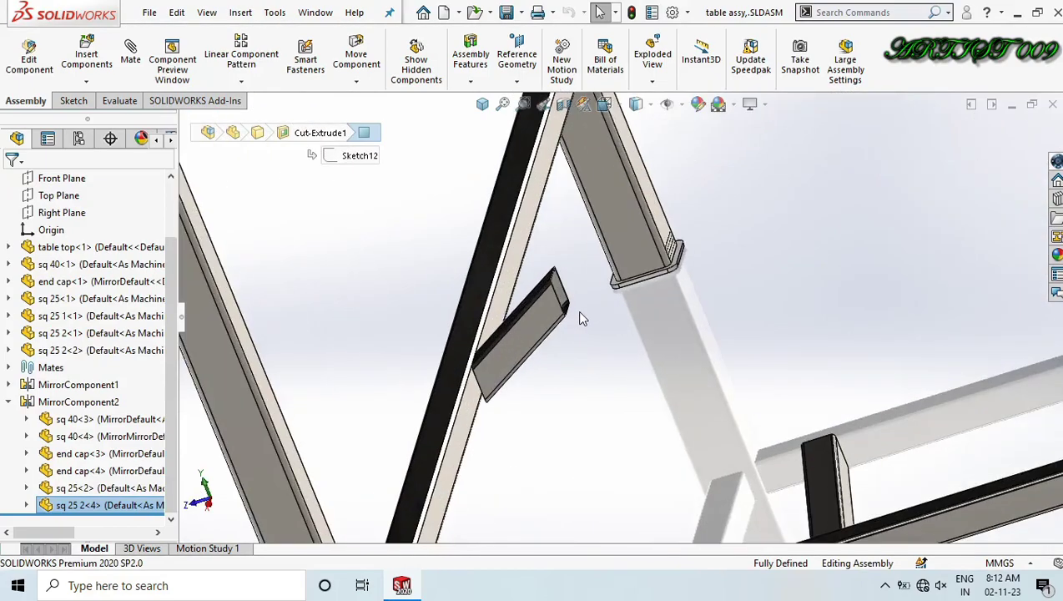
pyautogui.scroll(-6, 585, 350)
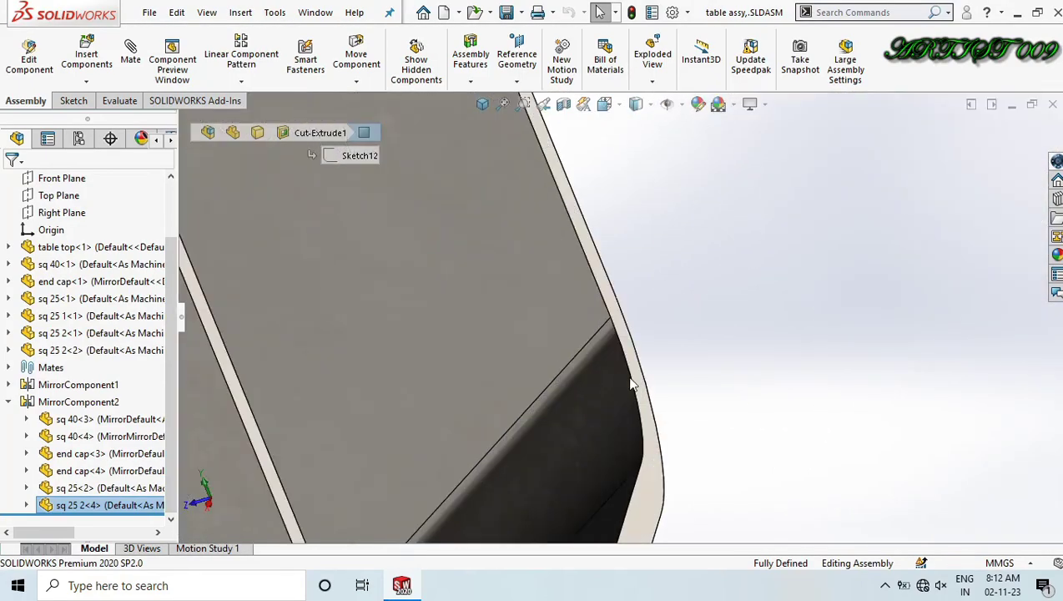
pyautogui.click(636, 376)
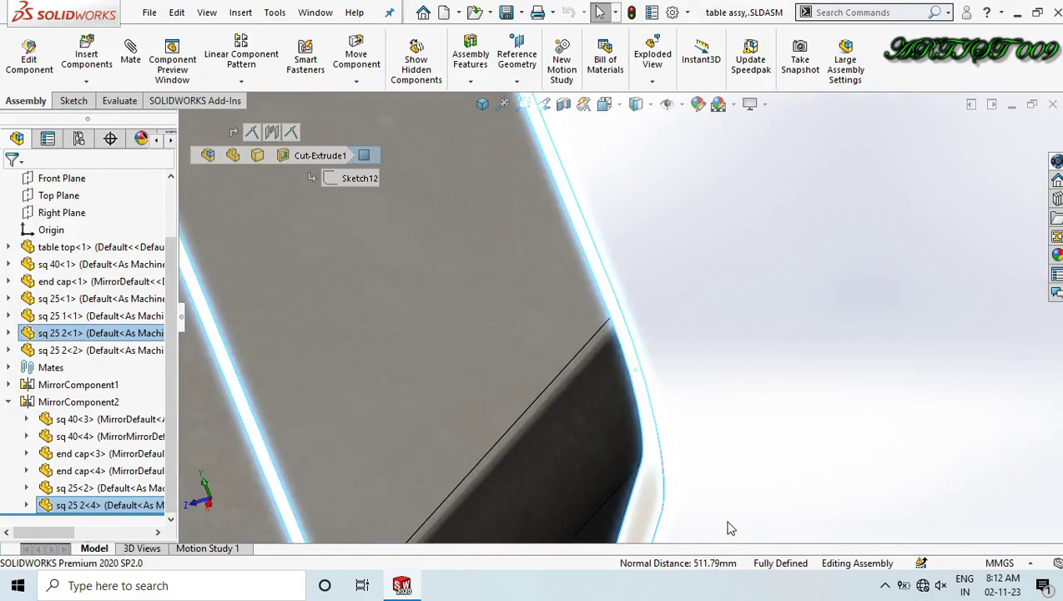
pyautogui.moveTo(727, 529); pyautogui.dragTo(734, 460, button='middle')
# Create a new part document.
pyautogui.hotkey('ctrl', 'n')
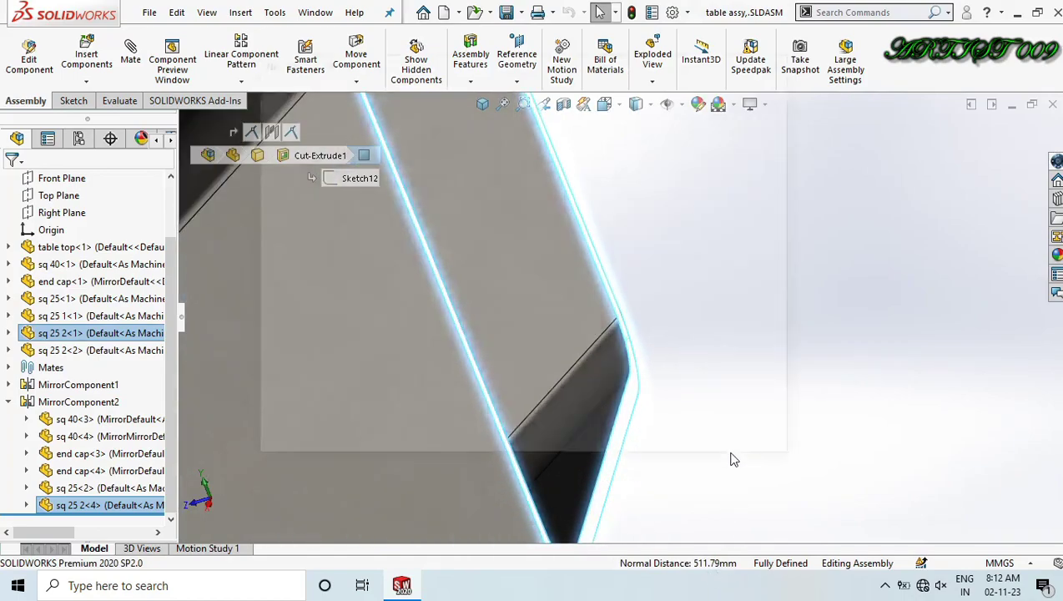
pyautogui.click(376, 204)
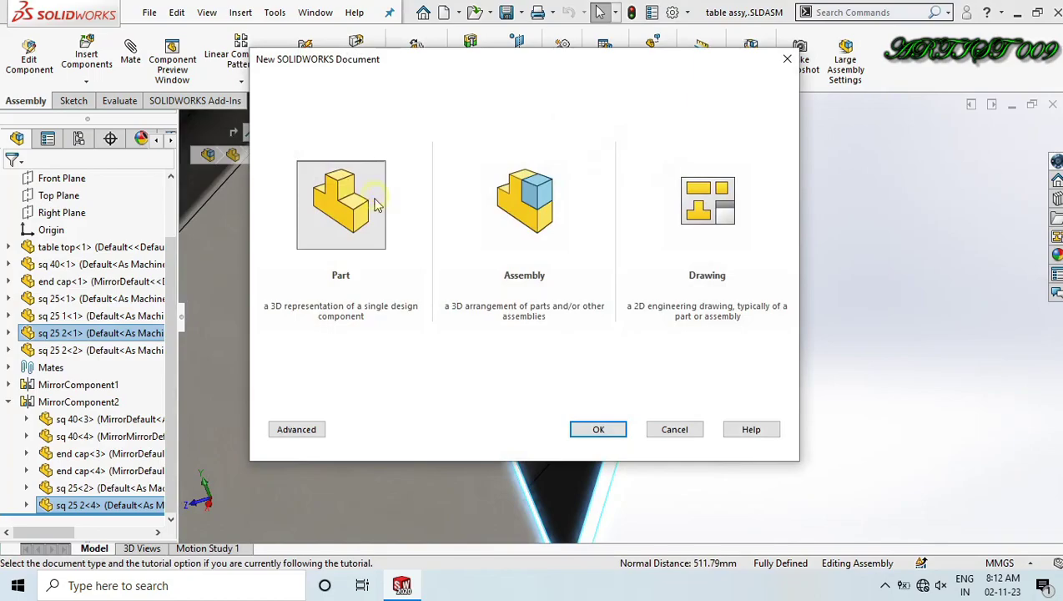
pyautogui.doubleClick(364, 196)
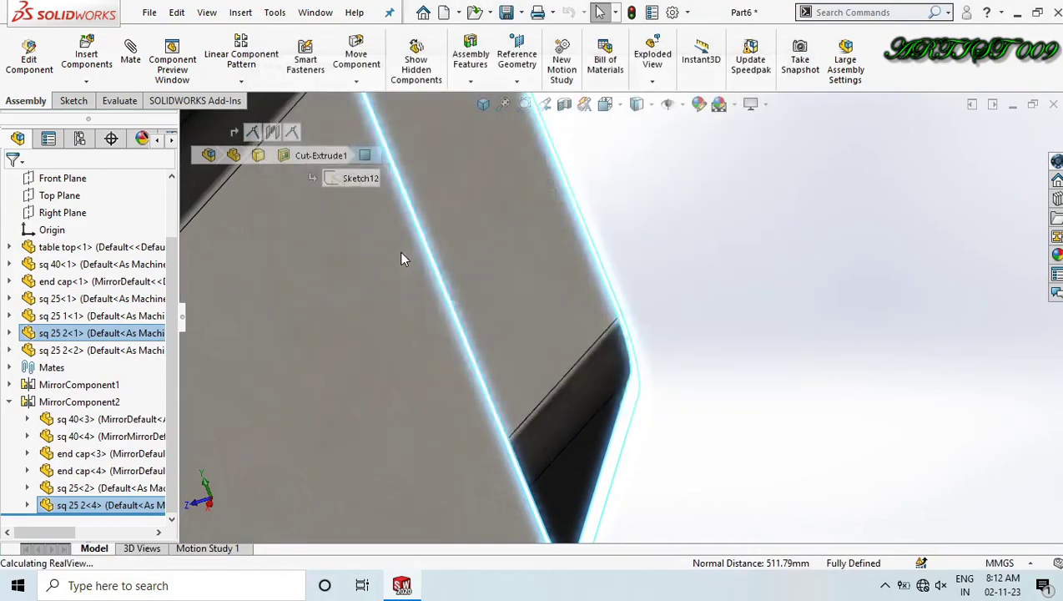
# Sketch a horizontal line about 53 mm long starting at the origin on the Top Plane.
pyautogui.press('l')
pyautogui.scroll(2, 603, 313)
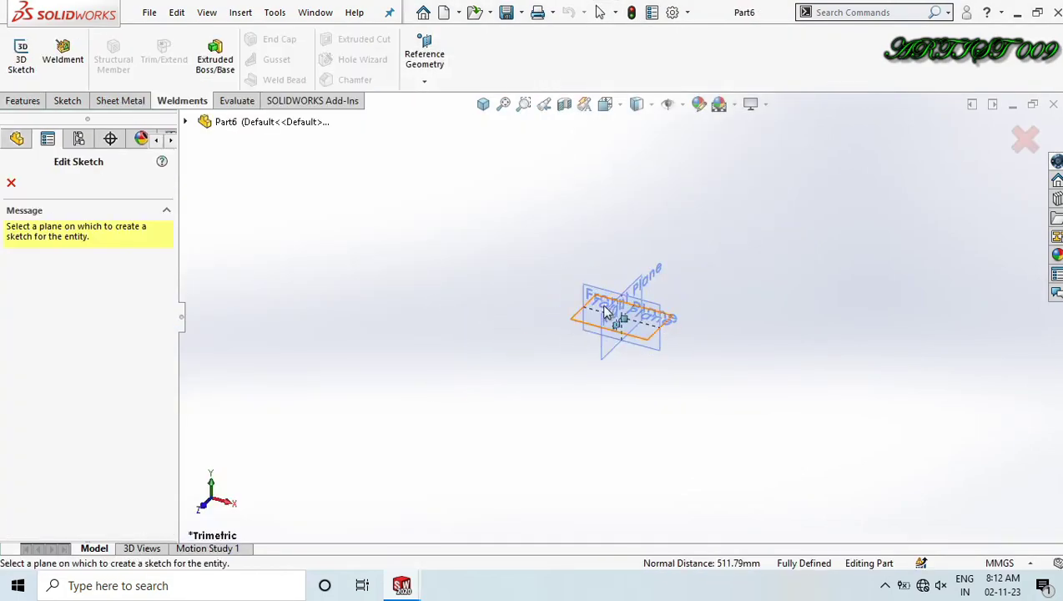
pyautogui.scroll(-7, 601, 313)
pyautogui.click(495, 396)
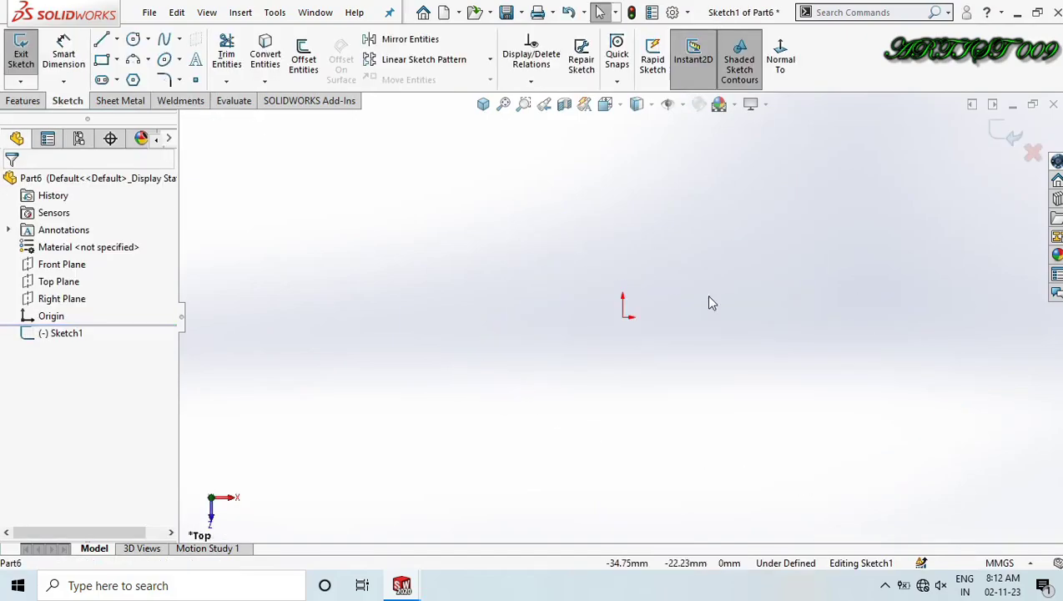
pyautogui.press('l')
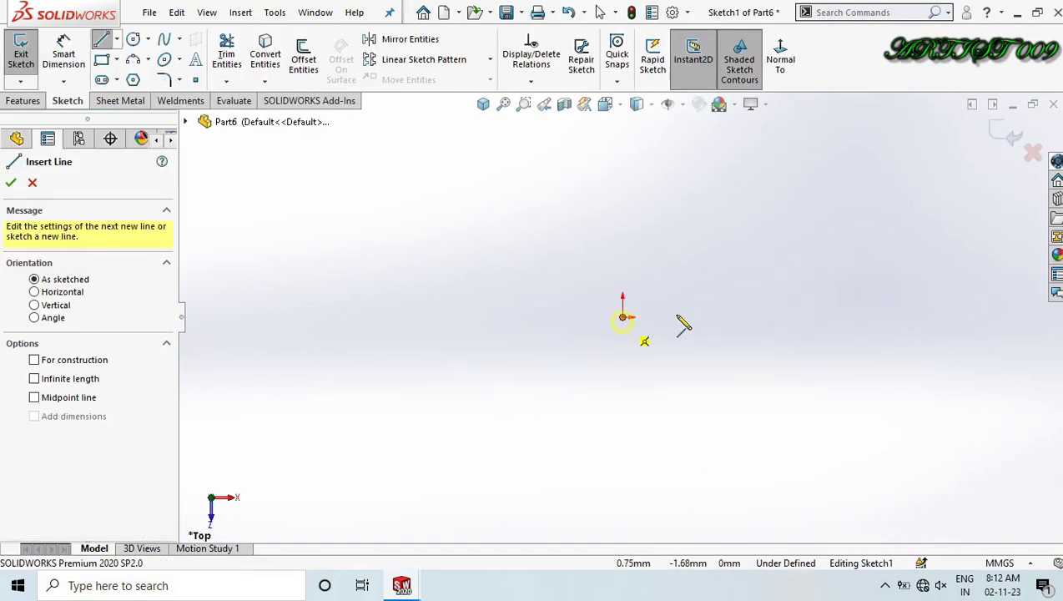
pyautogui.click(623, 317)
pyautogui.click(734, 318)
pyautogui.press('Escape')
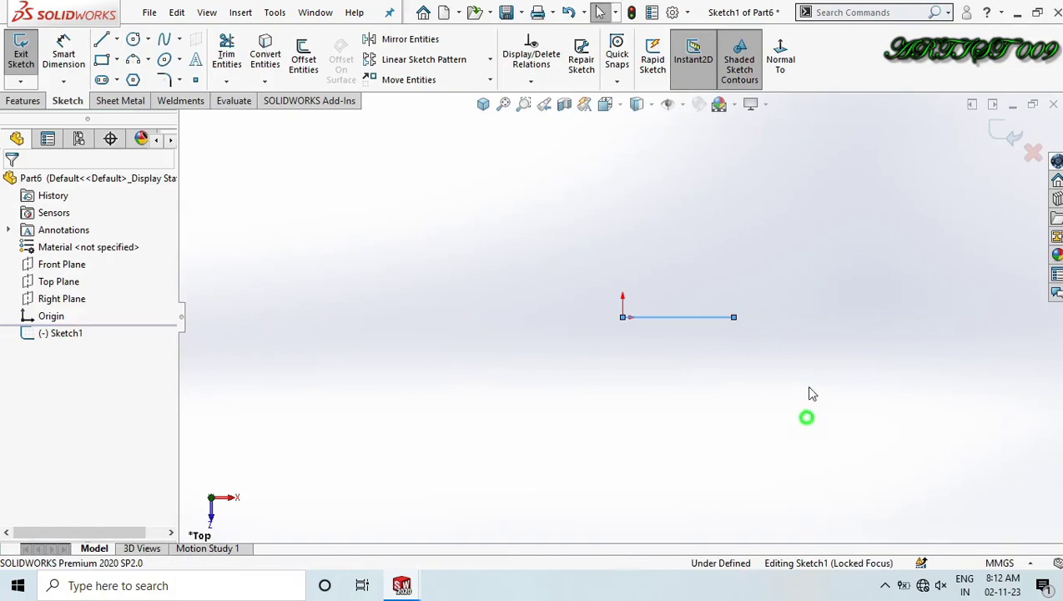
# Dimension the line's length to 511.79 mm and exit the sketch.
pyautogui.press('d')
pyautogui.click(667, 325)
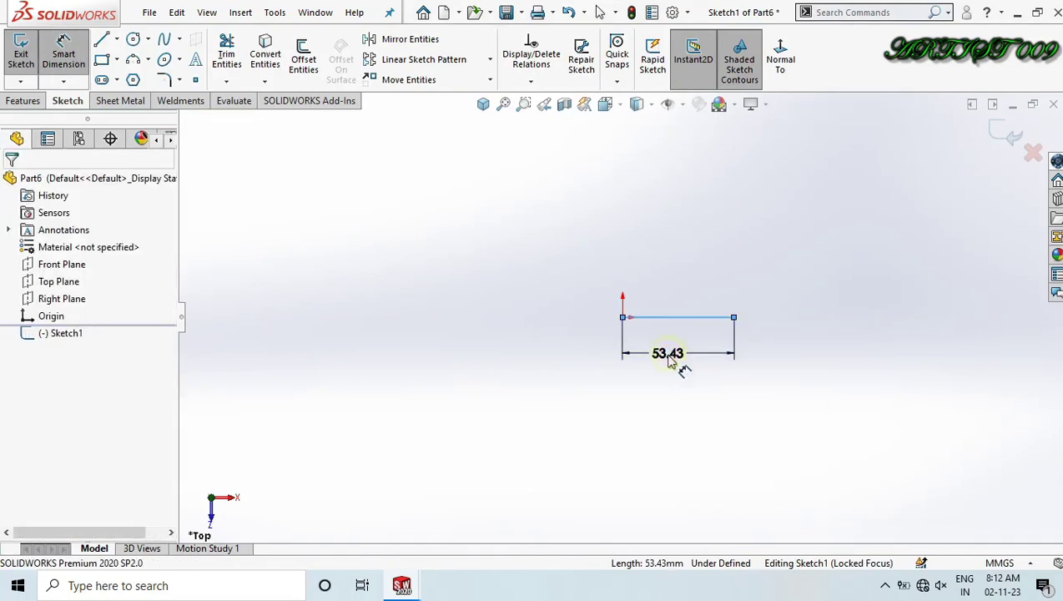
pyautogui.click(683, 368)
pyautogui.write('511')
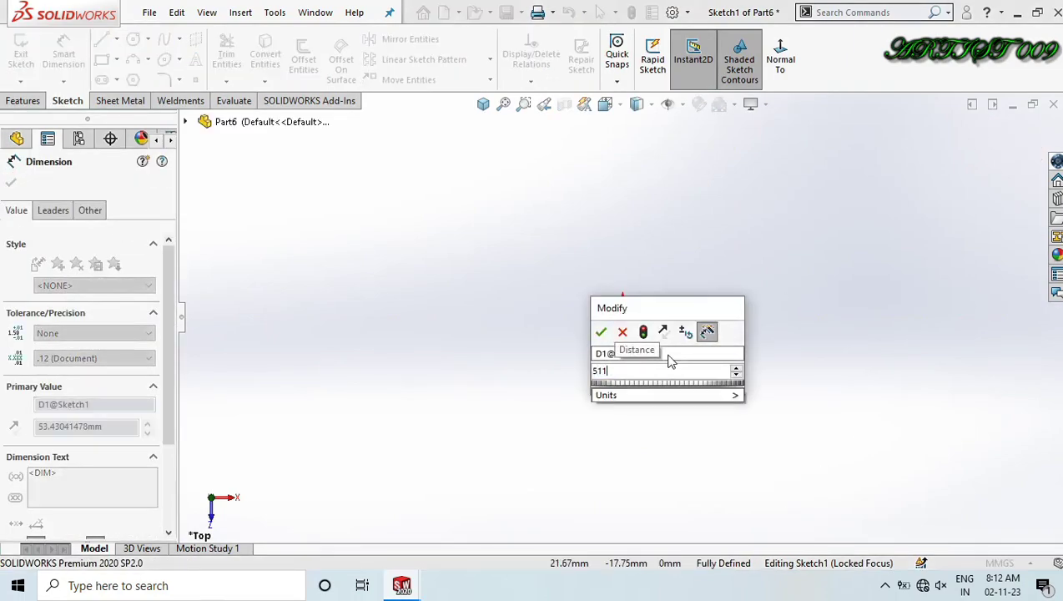
pyautogui.write('.79')
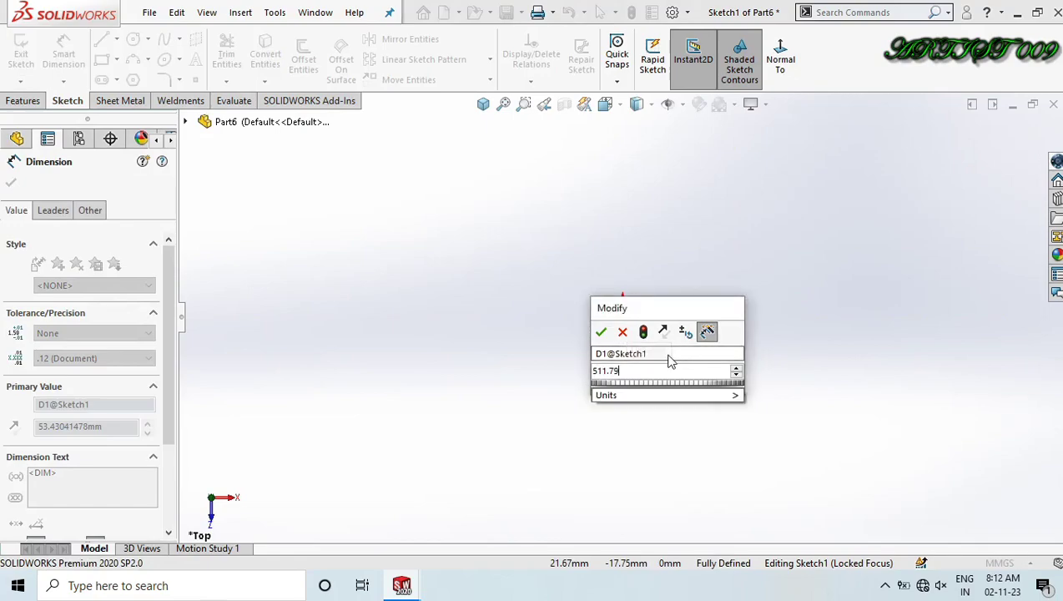
pyautogui.press('Return')
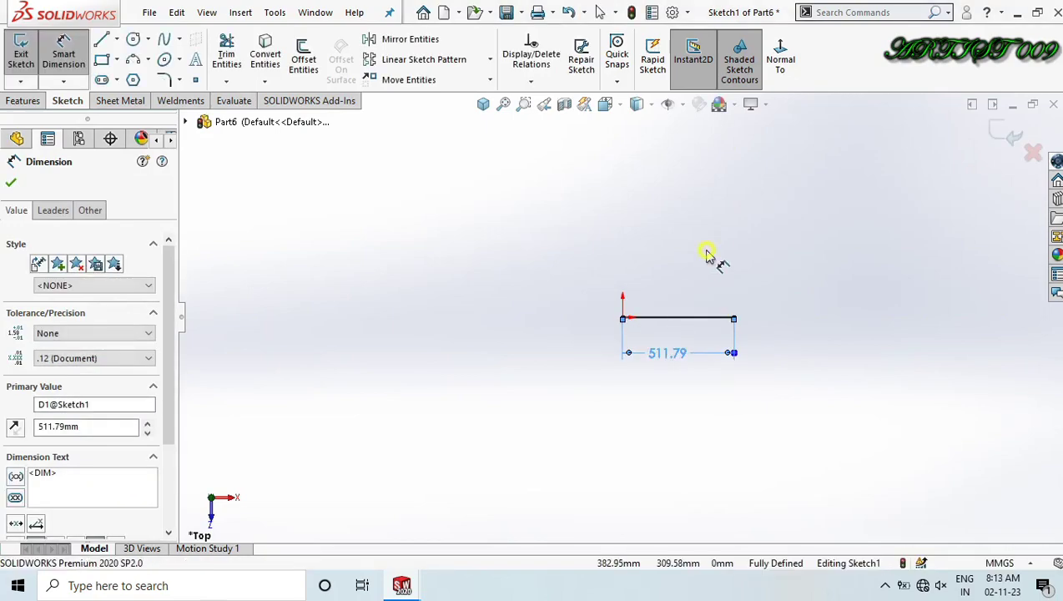
pyautogui.click(703, 274)
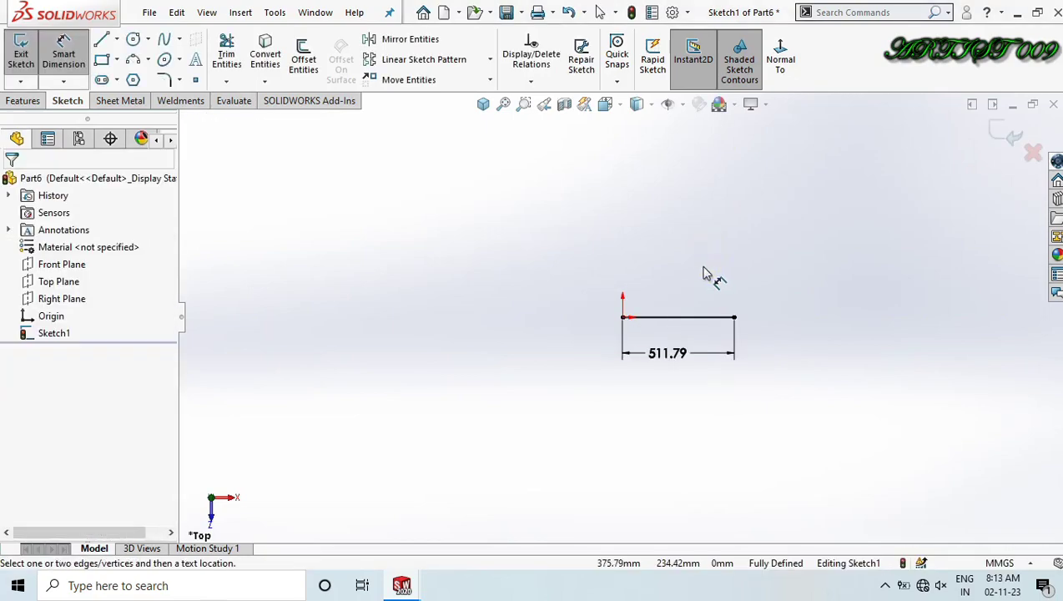
pyautogui.click(996, 132)
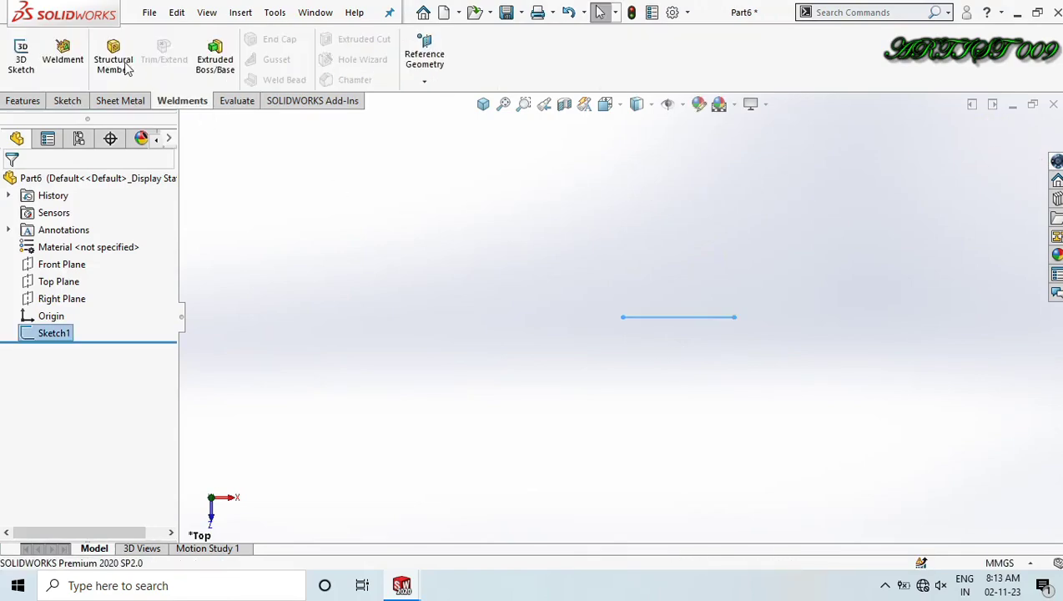
# Create a structural member along the line using the custom square tube profile, size 25 x 25 x 0.8.
pyautogui.click(123, 66)
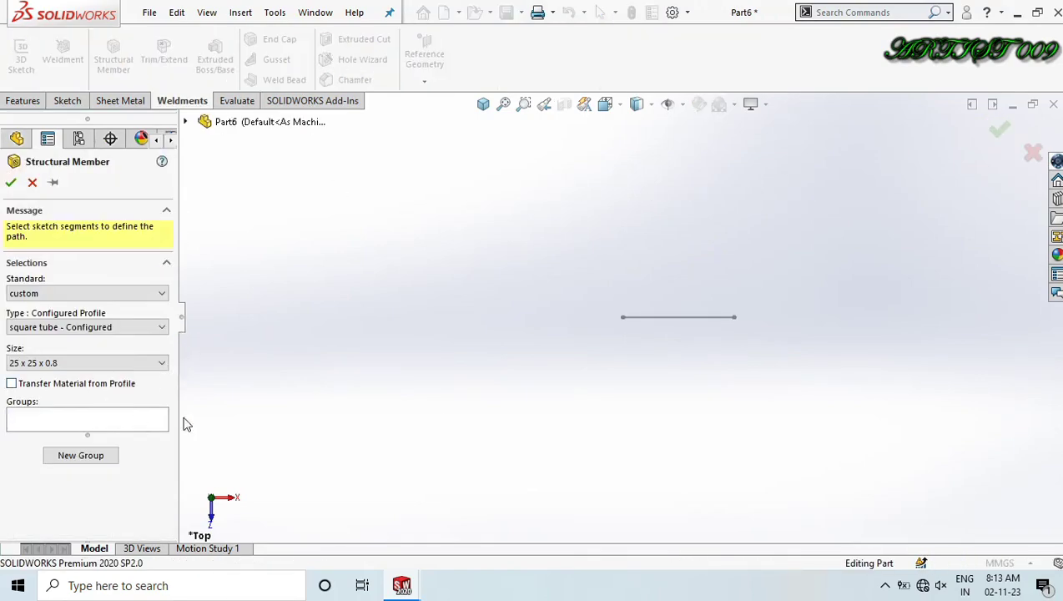
pyautogui.click(659, 324)
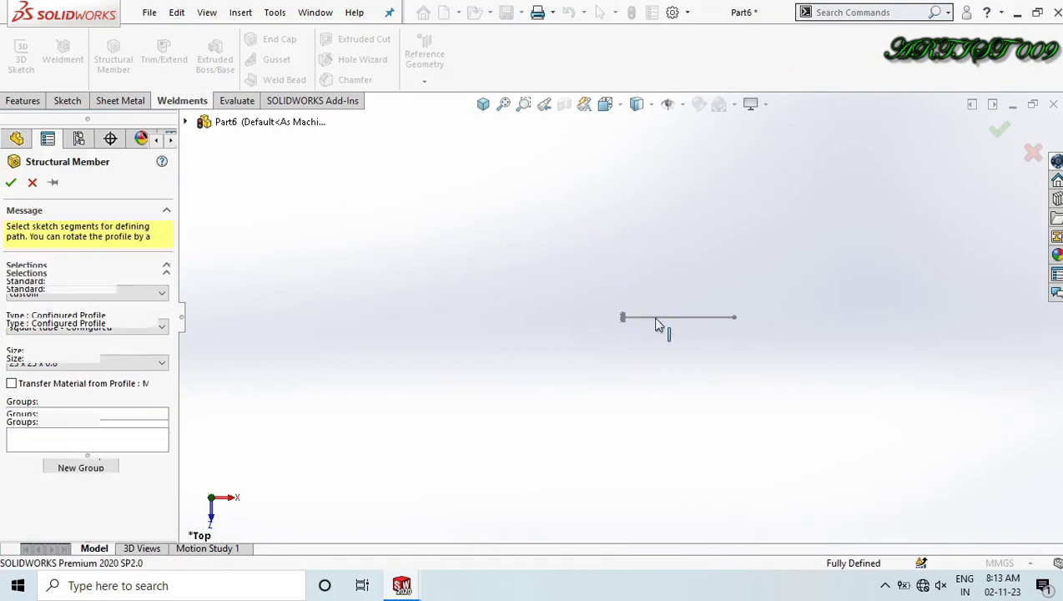
pyautogui.click(13, 183)
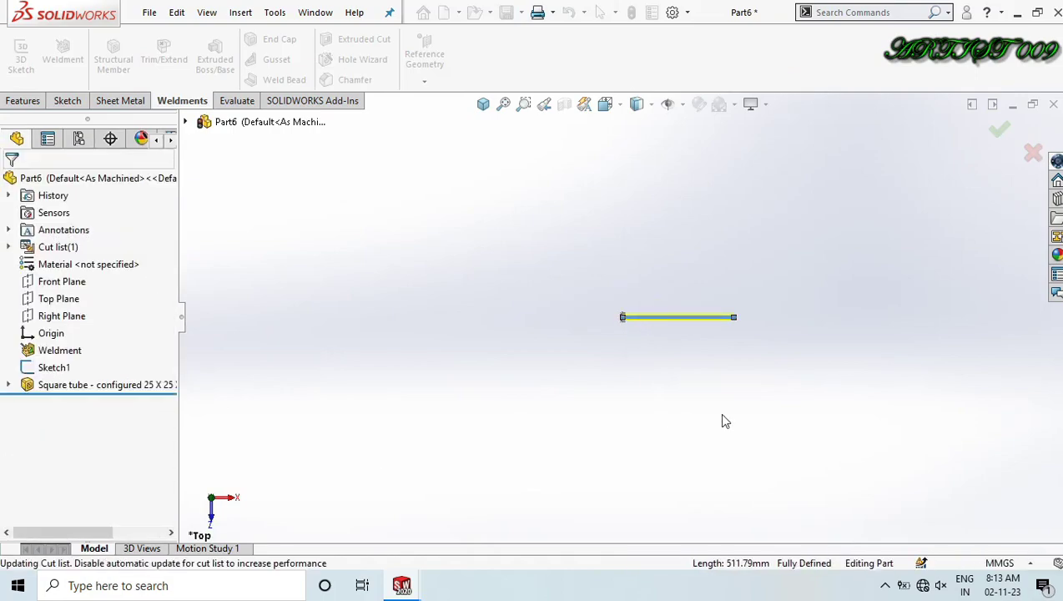
# Hide the path sketch inside the square tube.
pyautogui.scroll(-5, 672, 321)
pyautogui.scroll(-5, 270, 327)
pyautogui.click(322, 301)
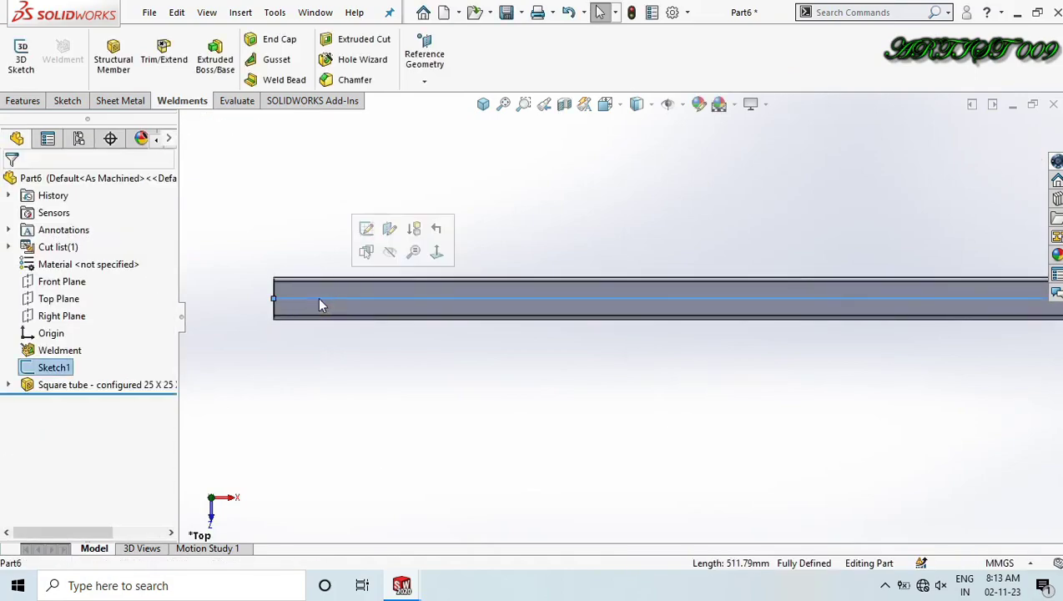
pyautogui.click(389, 250)
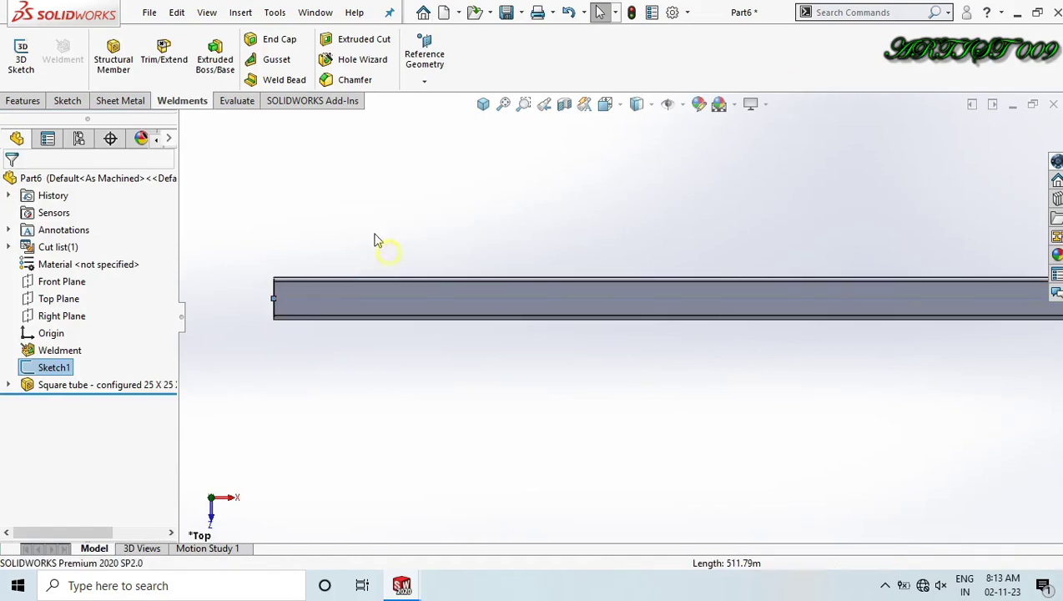
# Assign AISI 304 as the part's material.
pyautogui.rightClick(79, 269)
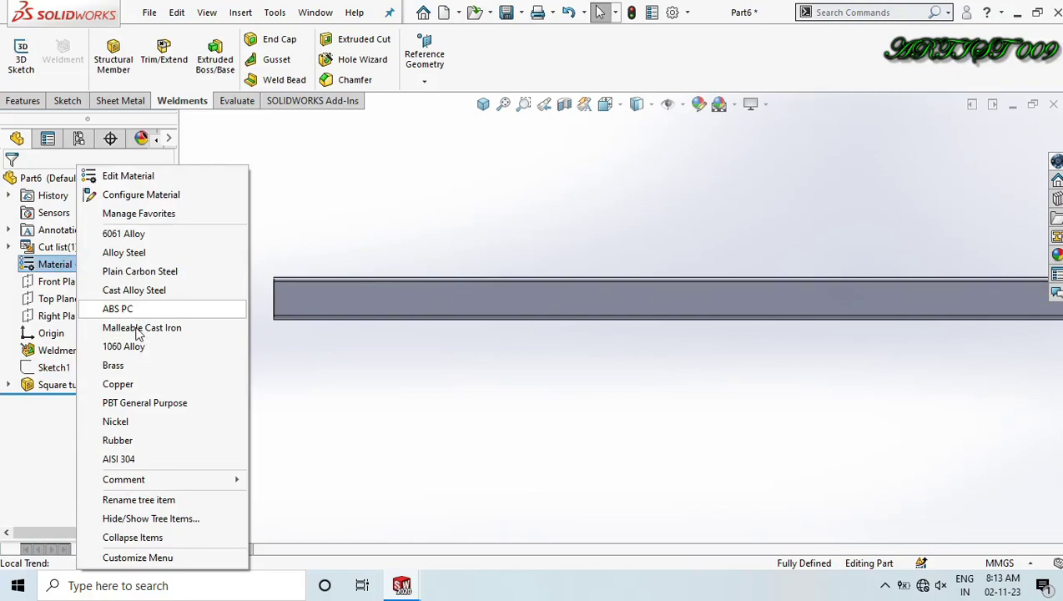
pyautogui.click(129, 460)
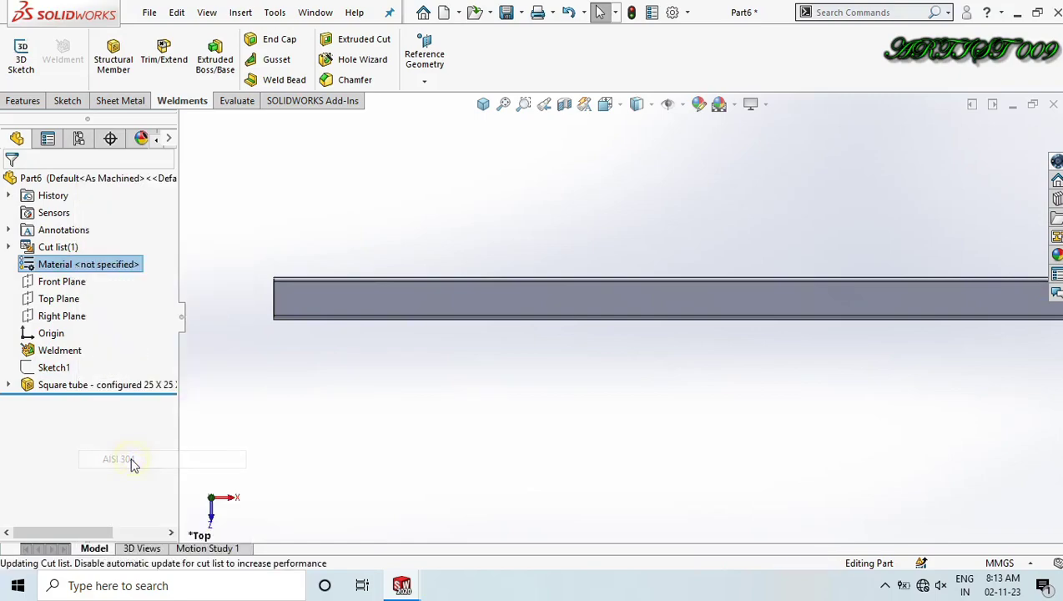
pyautogui.click(285, 237)
pyautogui.scroll(10, 436, 299)
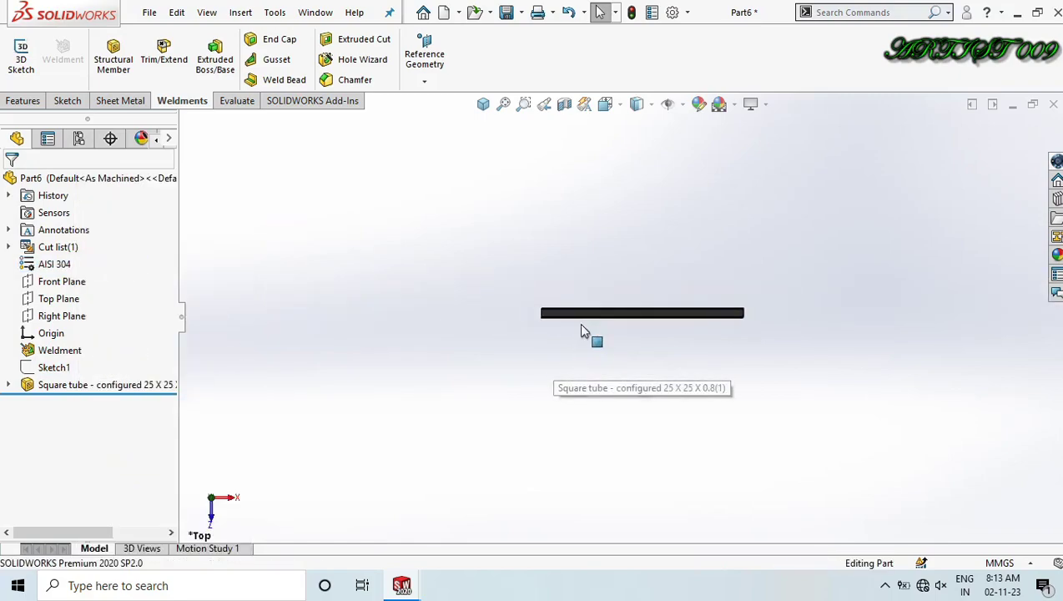
# Edit the tube's path sketch and delete the coincident relation holding the line's endpoint at the origin.
pyautogui.scroll(-4, 579, 323)
pyautogui.click(50, 367)
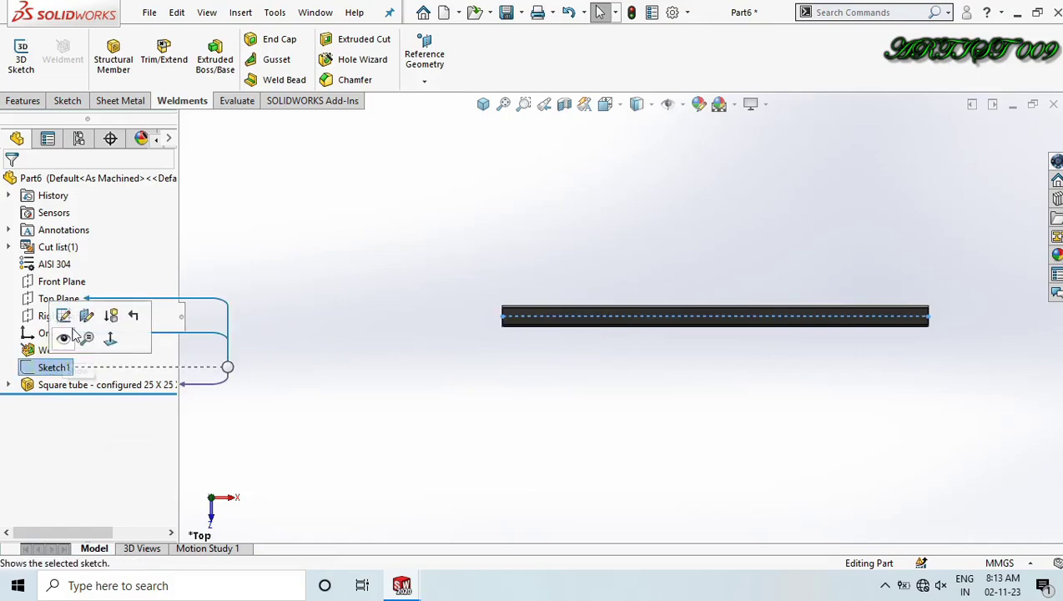
pyautogui.click(68, 319)
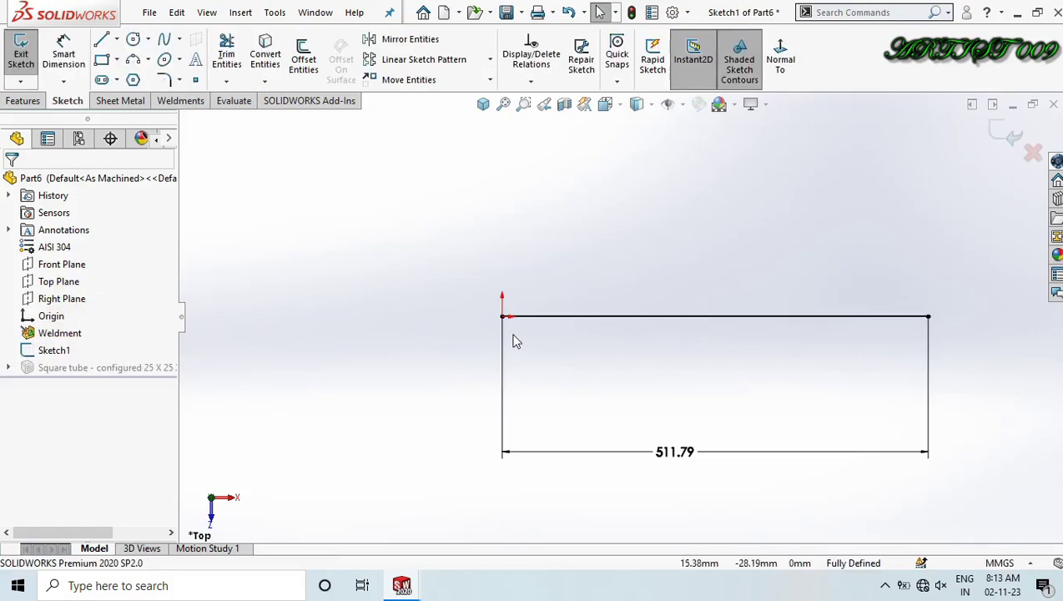
pyautogui.click(504, 321)
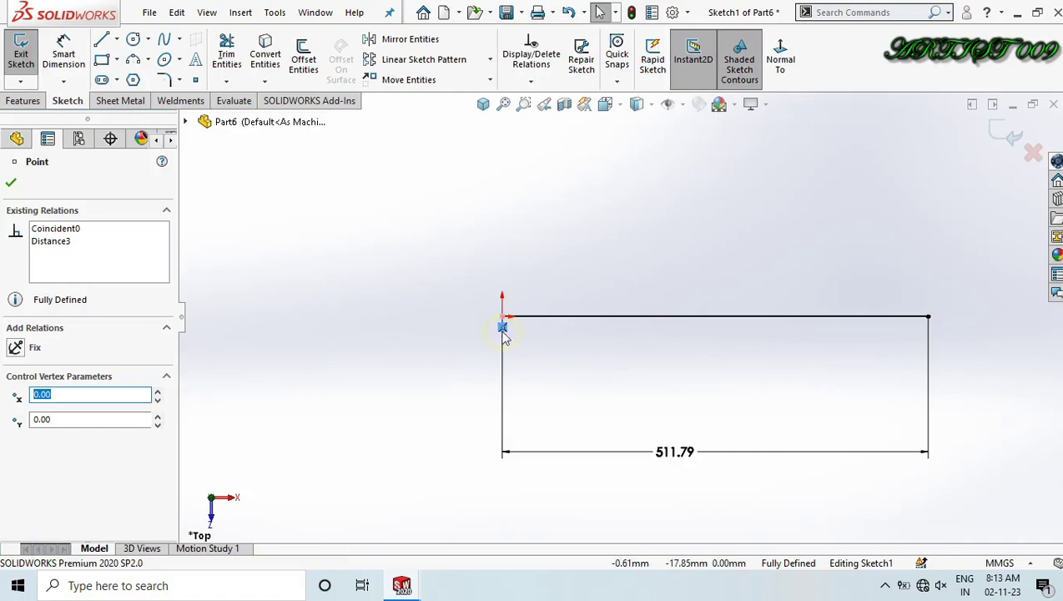
pyautogui.click(501, 327)
pyautogui.press('Delete')
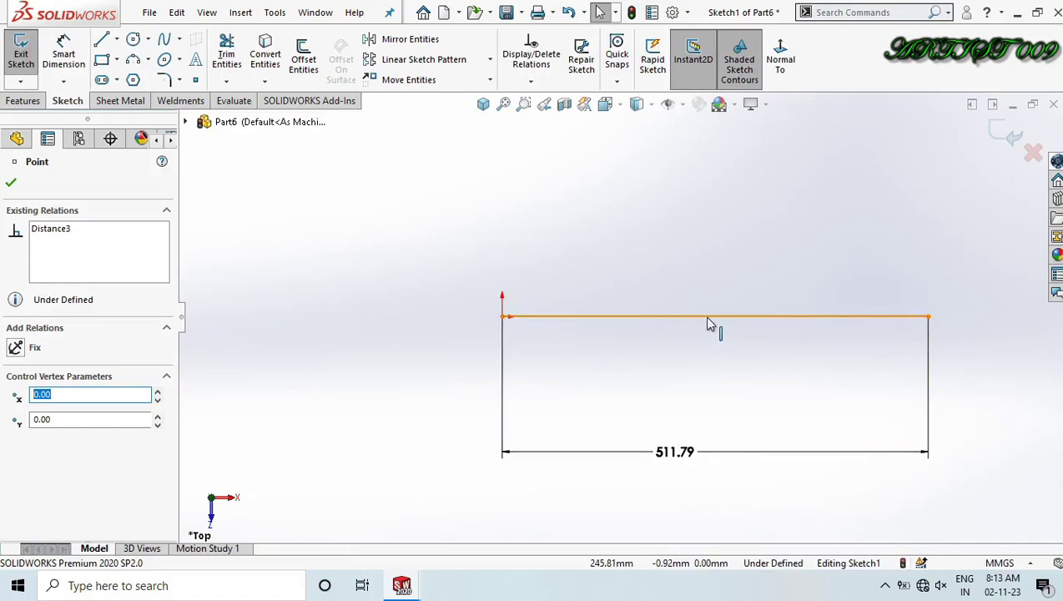
# Center the line on the origin with a coincident relation at its midpoint and exit the sketch.
pyautogui.moveTo(538, 316)
pyautogui.mouseDown()
pyautogui.moveTo(527, 315)
pyautogui.moveTo(532, 352)
pyautogui.moveTo(547, 361)
pyautogui.mouseUp()
pyautogui.click(620, 387)
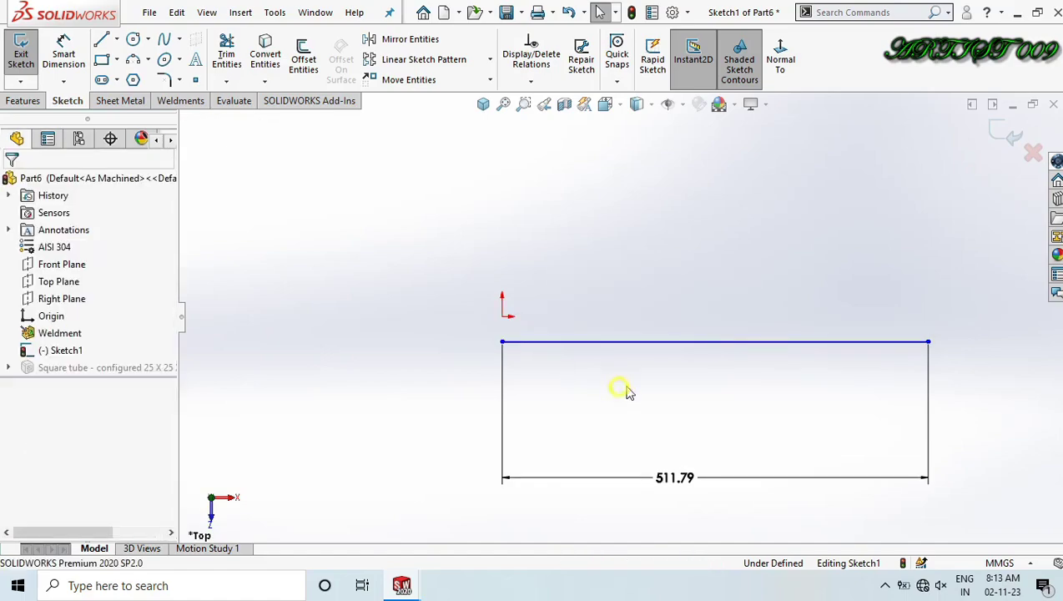
pyautogui.click(717, 345)
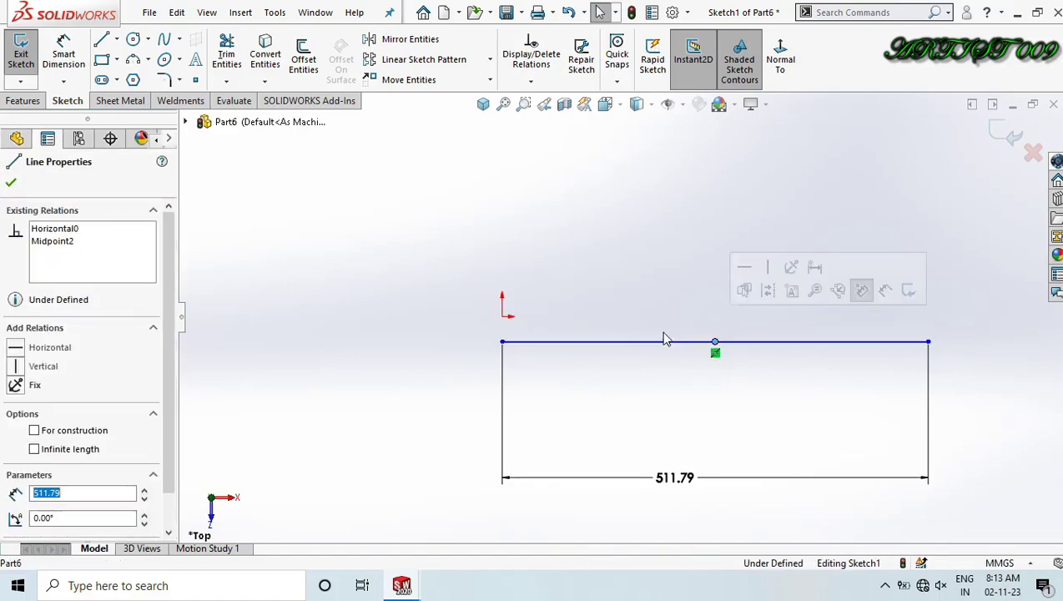
pyautogui.keyDown('ctrl'); pyautogui.click(501, 317); pyautogui.keyUp('ctrl')
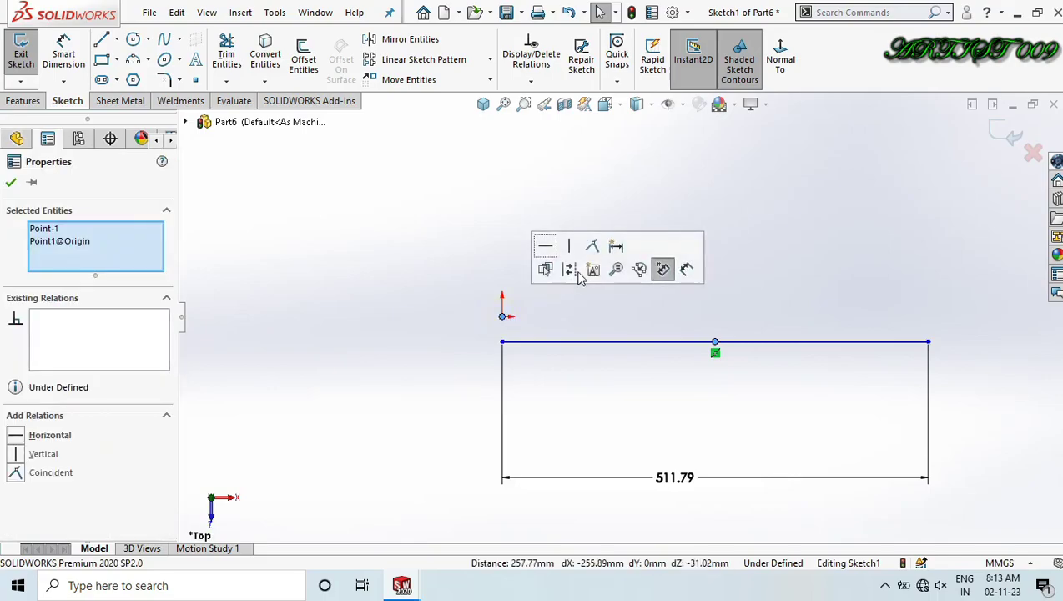
pyautogui.click(593, 247)
pyautogui.click(544, 205)
pyautogui.scroll(3, 650, 315)
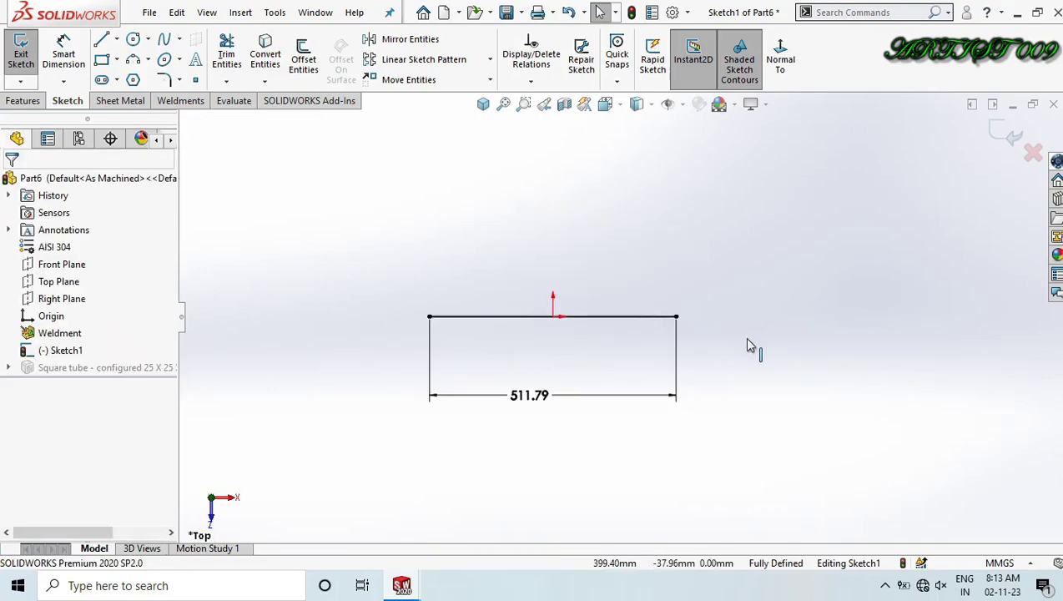
pyautogui.moveTo(747, 341); pyautogui.dragTo(798, 282, button='right')
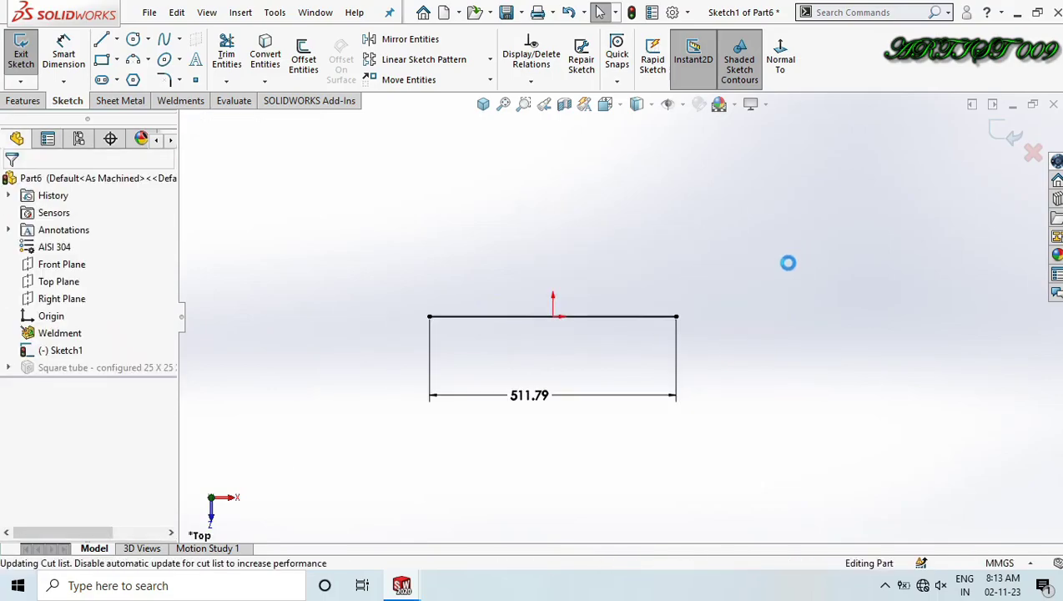
pyautogui.click(692, 220)
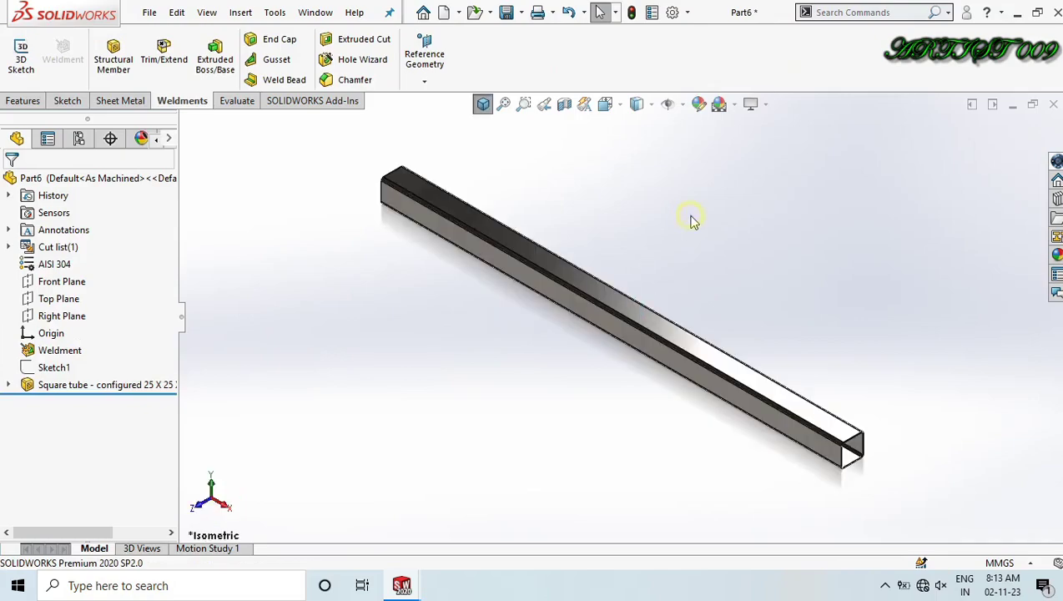
# Save the part as sq 25 3.SLDPRT in the table folder.
pyautogui.hotkey('ctrl', 's')
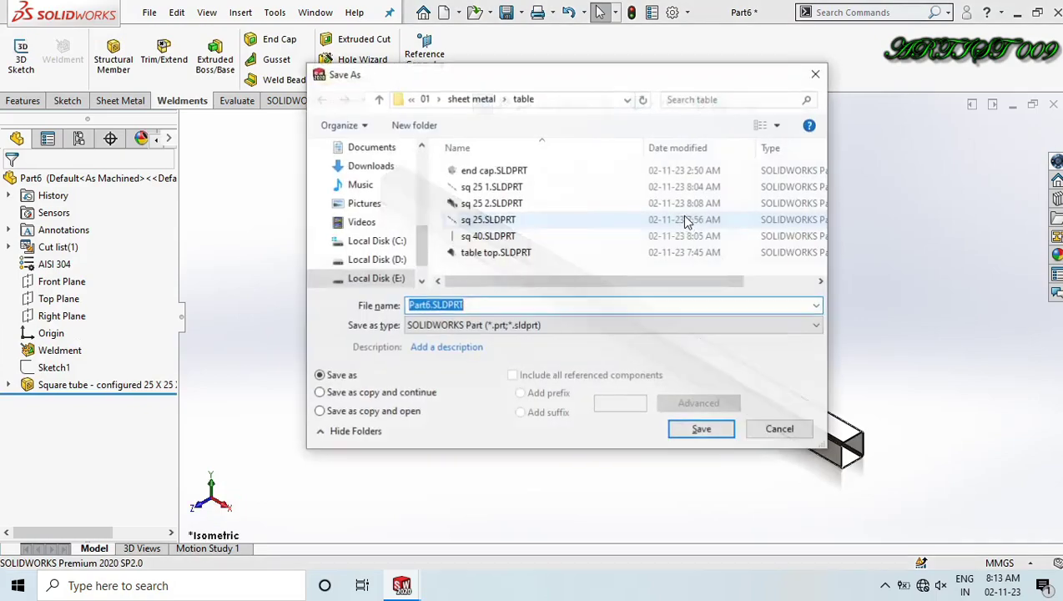
pyautogui.click(490, 206)
pyautogui.click(435, 306)
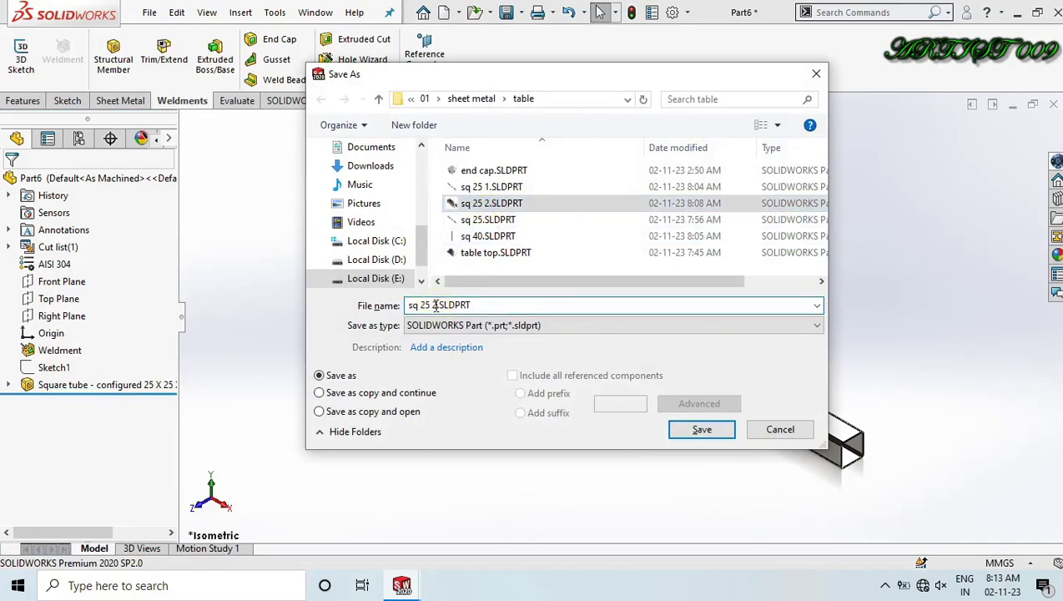
pyautogui.press('BackSpace')
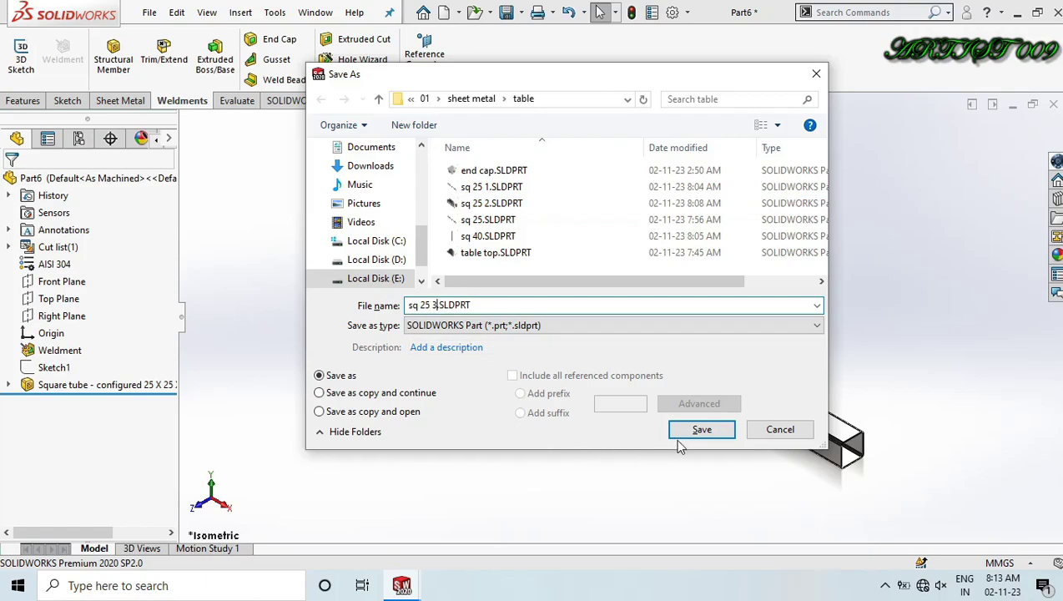
pyautogui.click(681, 436)
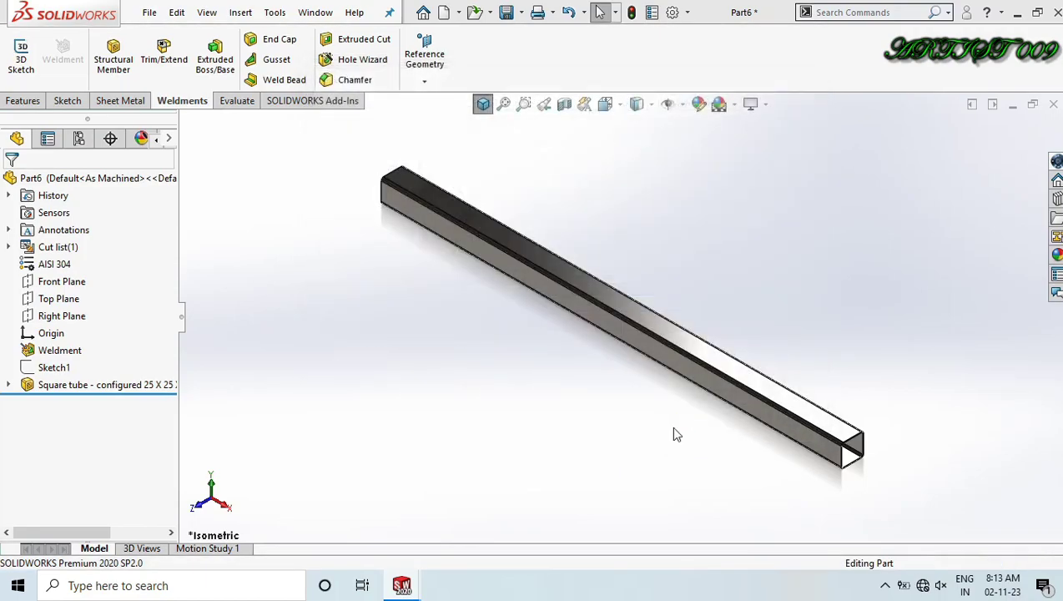
# Open a sketch on the tube's top face and draw a closed right triangle across one end, with a base about 14 mm long.
pyautogui.moveTo(628, 249); pyautogui.dragTo(598, 419, button='middle')
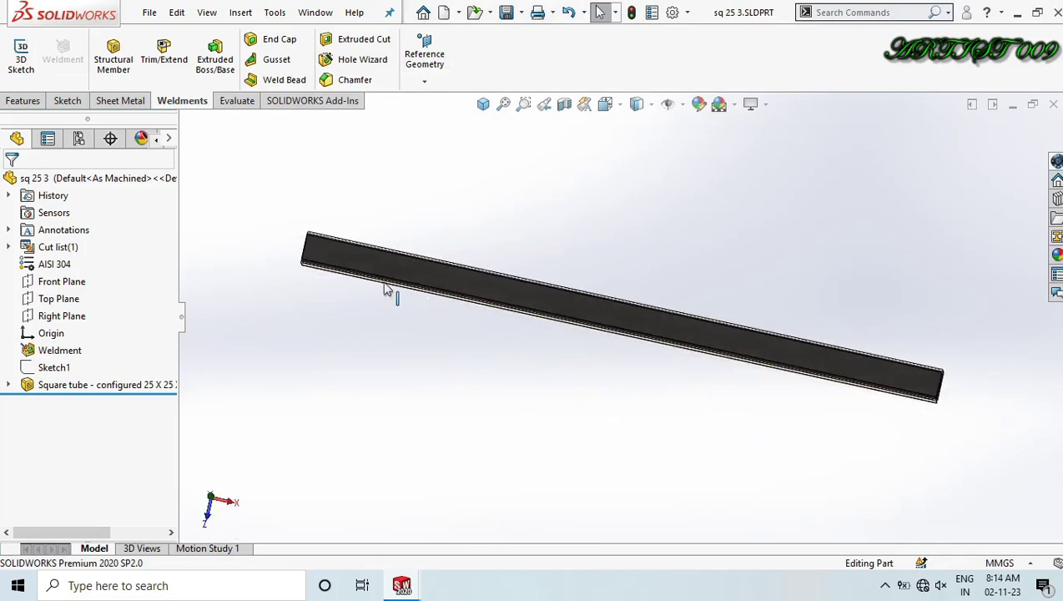
pyautogui.click(354, 256)
pyautogui.click(422, 212)
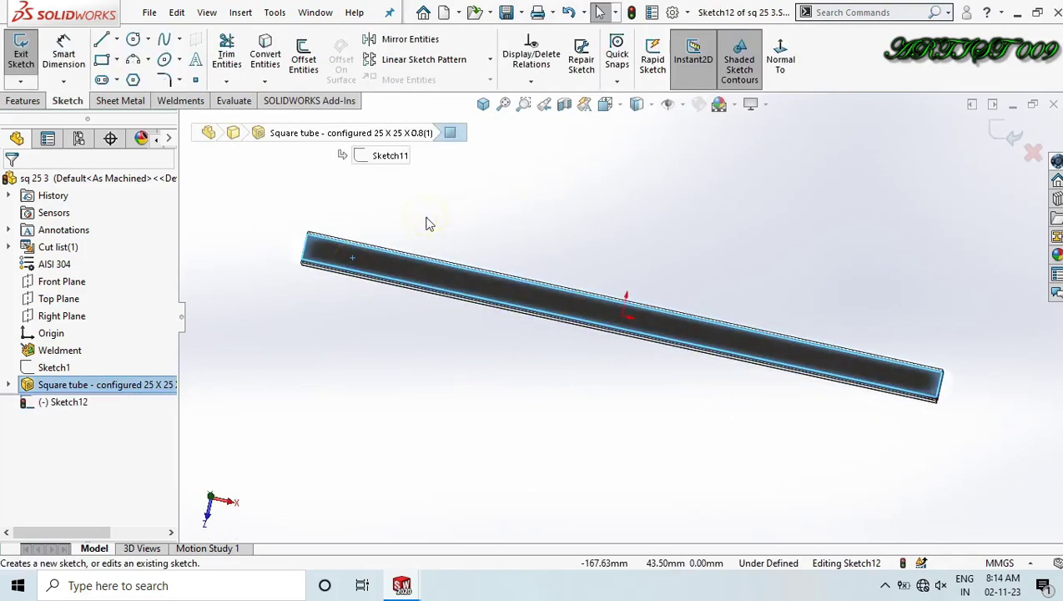
pyautogui.click(788, 57)
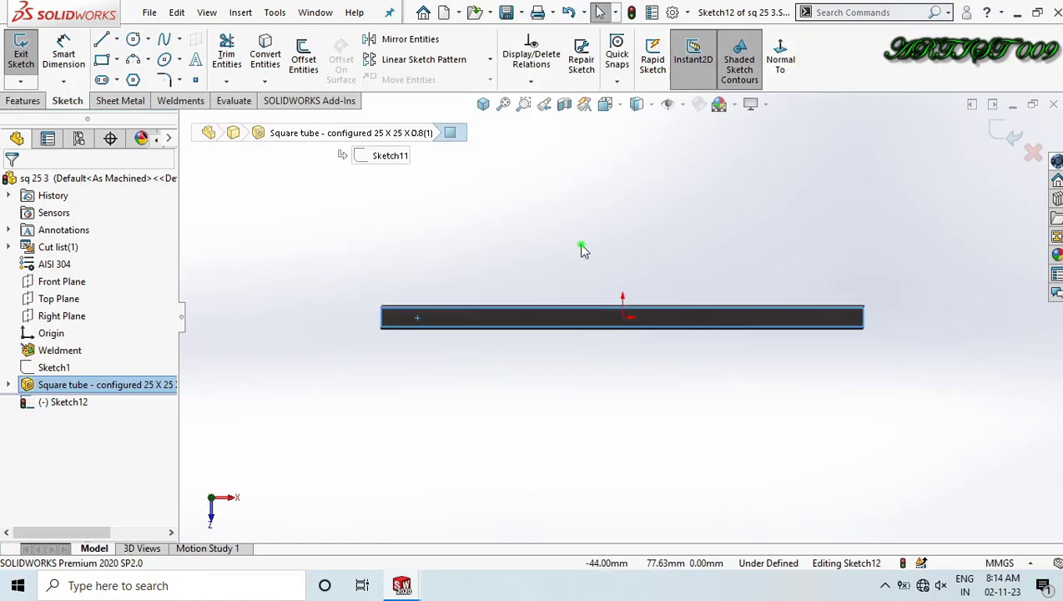
pyautogui.press('l')
pyautogui.scroll(-5, 407, 305)
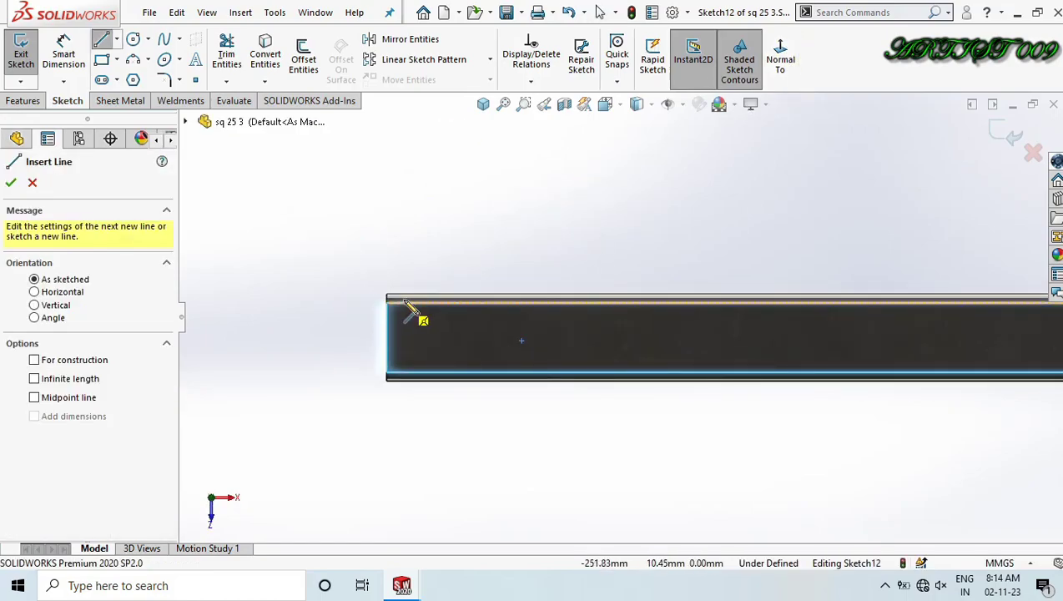
pyautogui.click(387, 296)
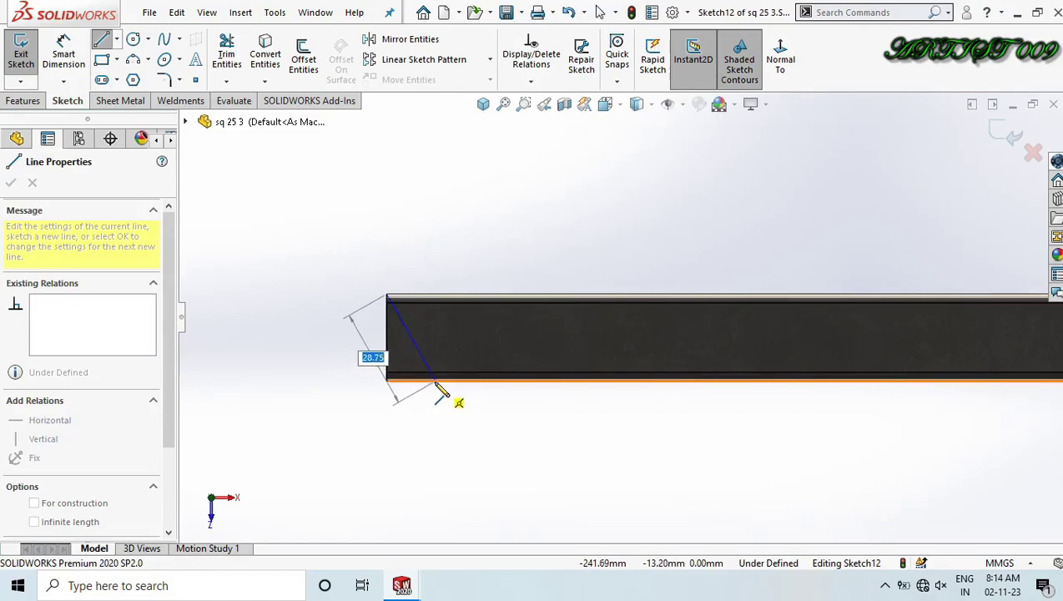
pyautogui.click(435, 381)
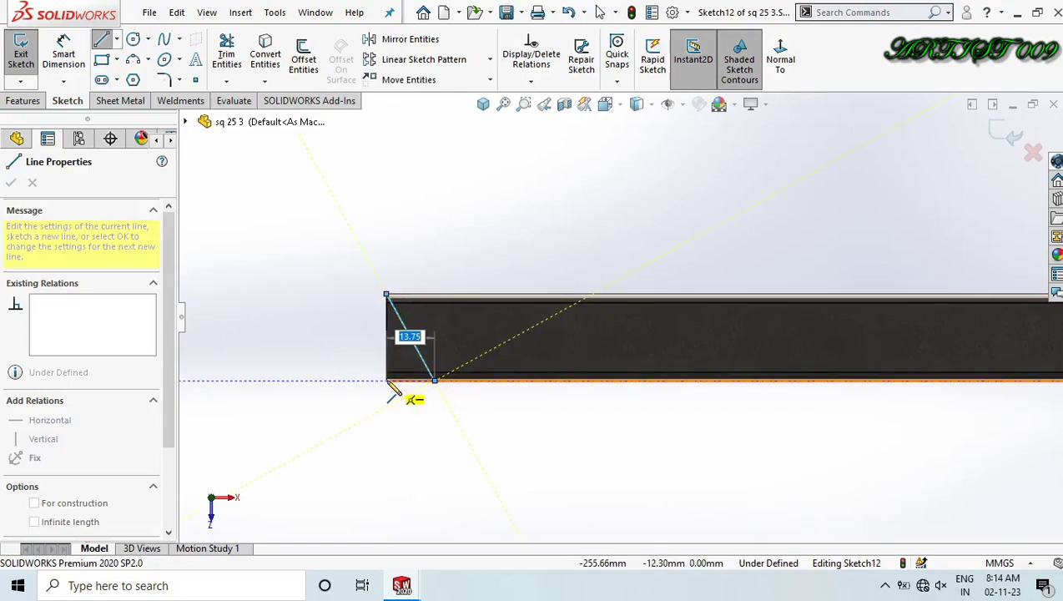
pyautogui.click(386, 381)
pyautogui.click(386, 295)
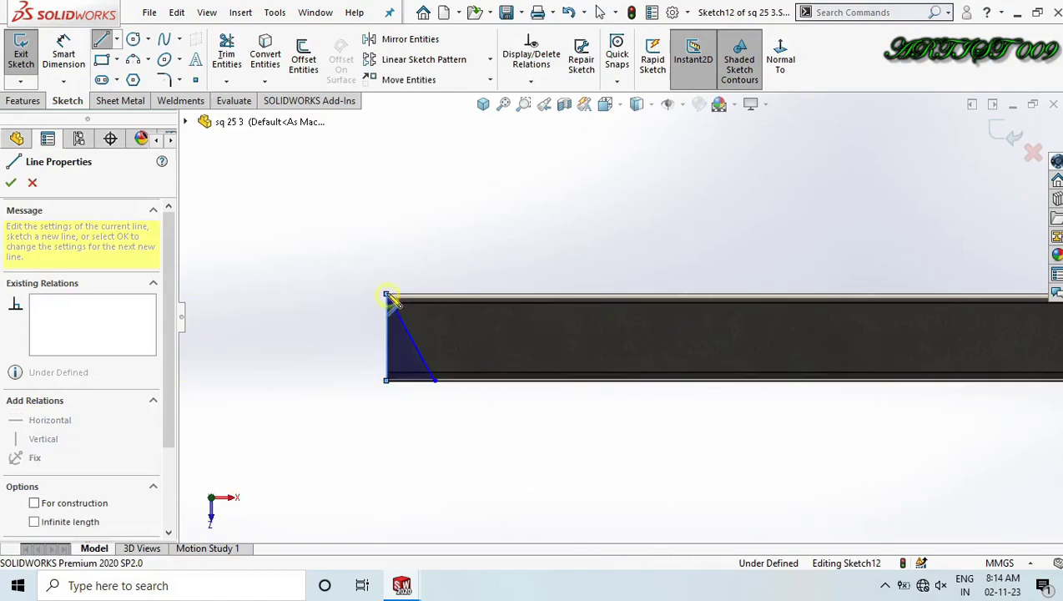
pyautogui.press('Escape')
# Dimension the angle between the triangle's sloped line and the tube's end line as 45°.
pyautogui.moveTo(393, 472); pyautogui.dragTo(389, 431, button='right')
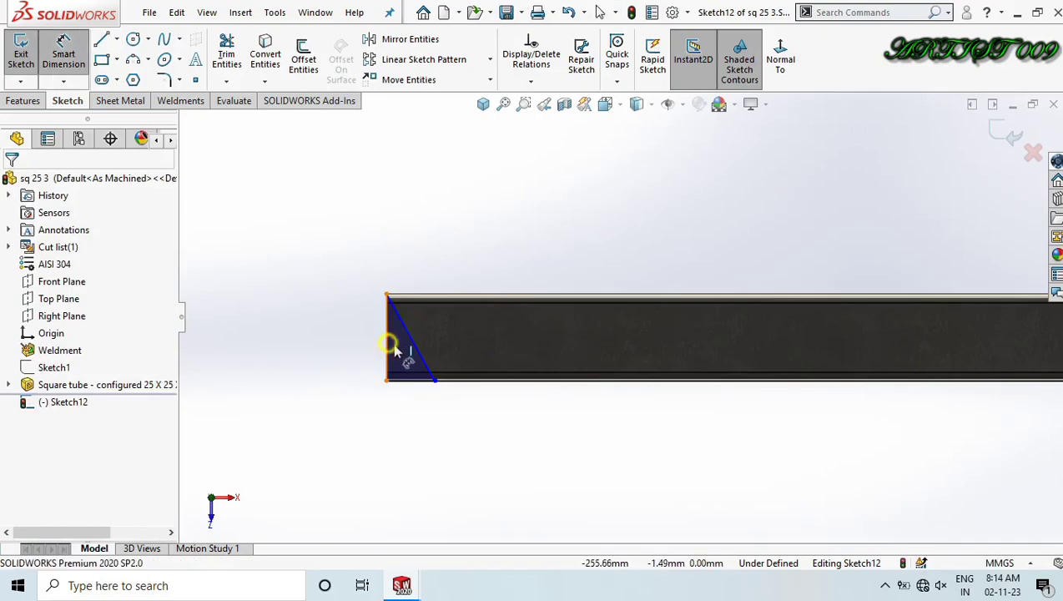
pyautogui.click(388, 341)
pyautogui.click(410, 405)
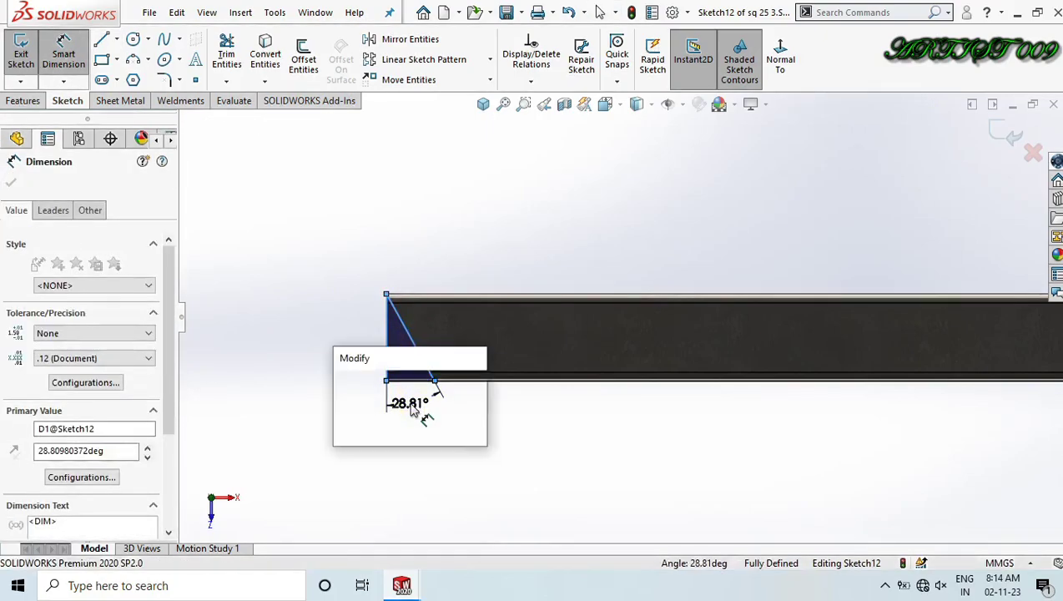
pyautogui.write('45')
pyautogui.press('Return')
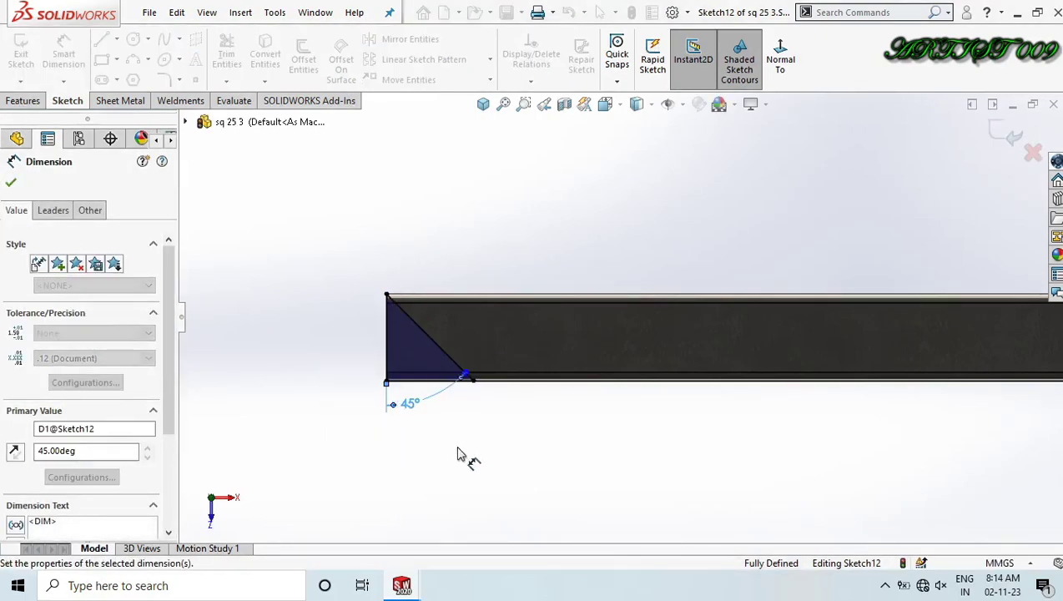
pyautogui.click(470, 451)
pyautogui.scroll(6, 470, 453)
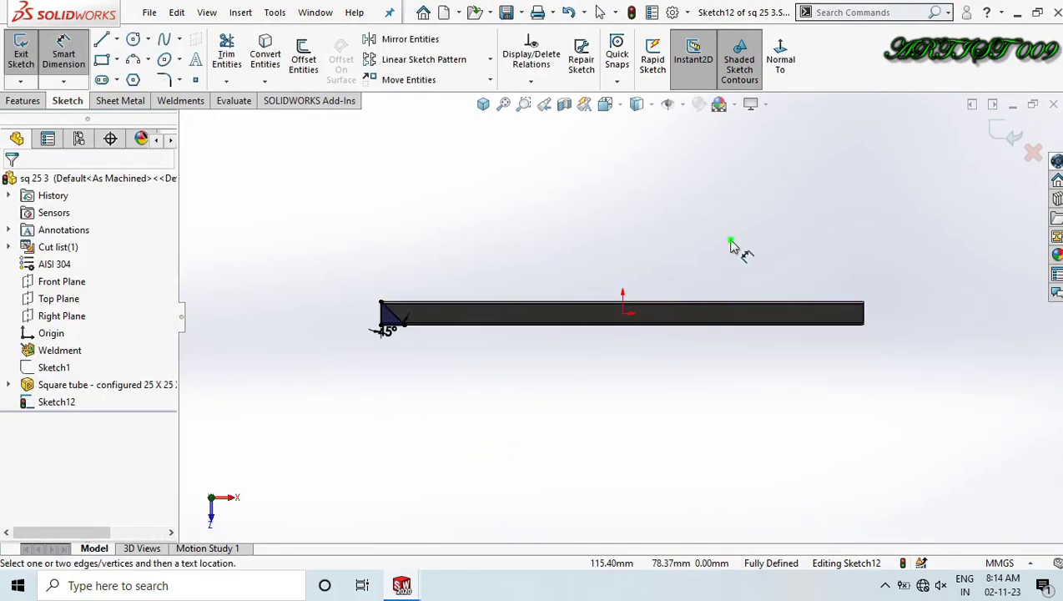
# Draw a vertical centerline about 71 mm long from the origin and mirror the triangle about it to the tube's other end.
pyautogui.moveTo(736, 245); pyautogui.dragTo(581, 250, button='right')
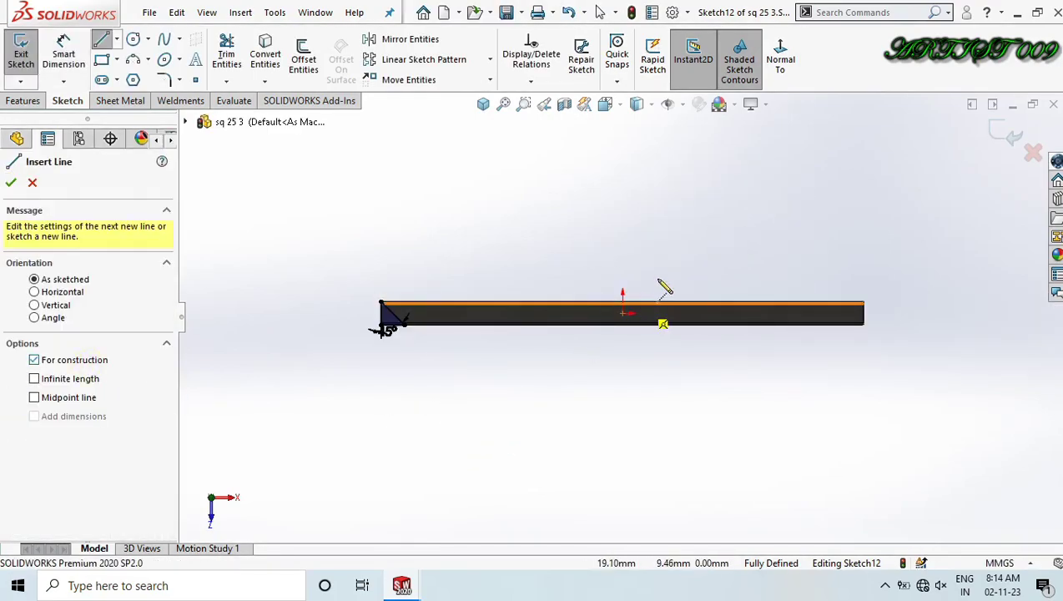
pyautogui.click(622, 313)
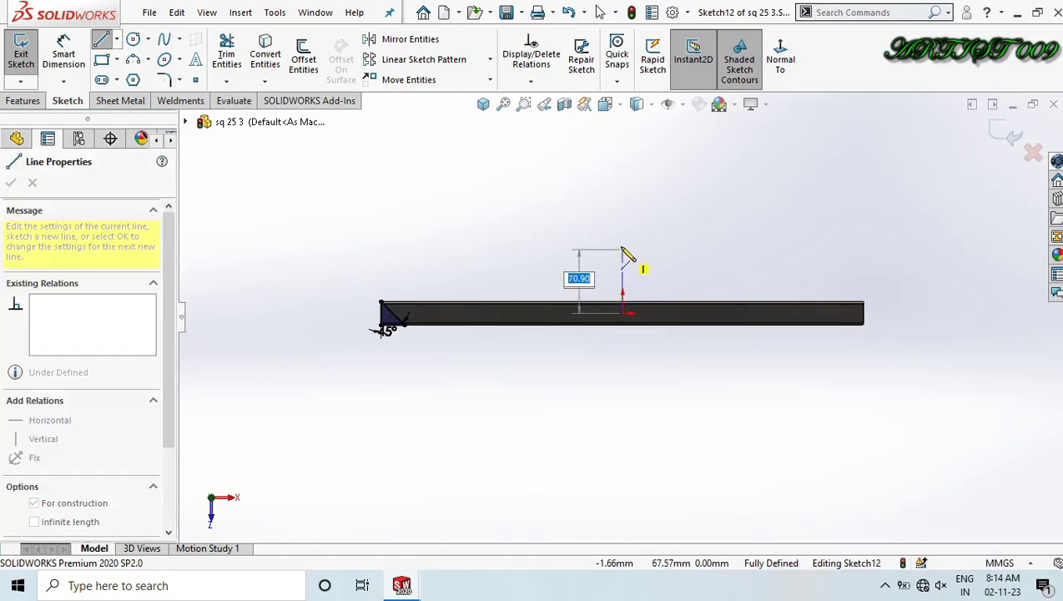
pyautogui.click(622, 247)
pyautogui.press('Escape')
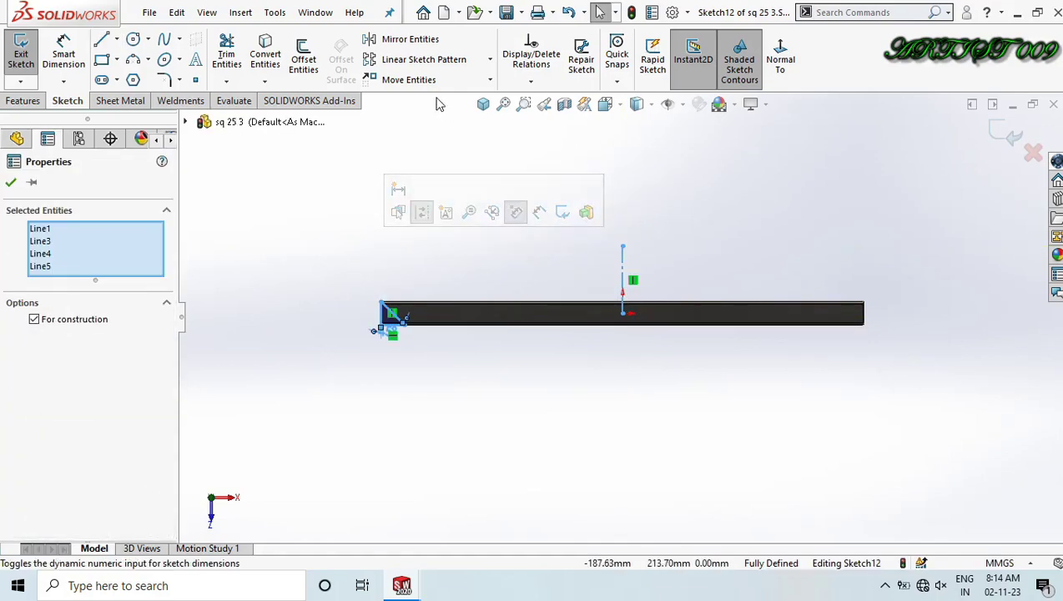
pyautogui.click(398, 39)
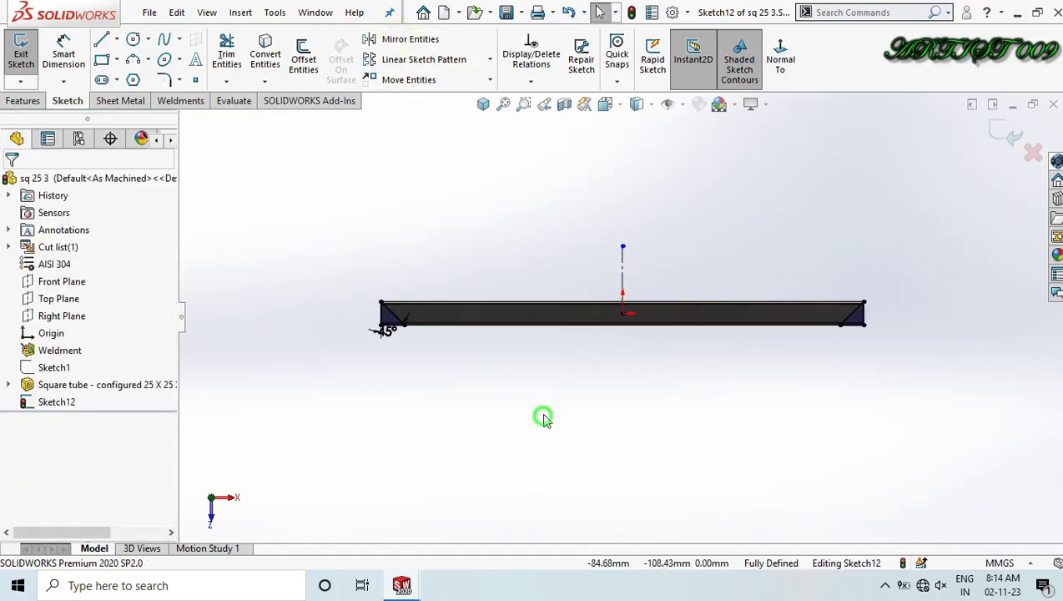
# Cut-extrude both triangles with the Up To Surface end condition, ending at the tube's opposite face, to miter the ends.
pyautogui.moveTo(543, 417); pyautogui.dragTo(596, 378, button='right')
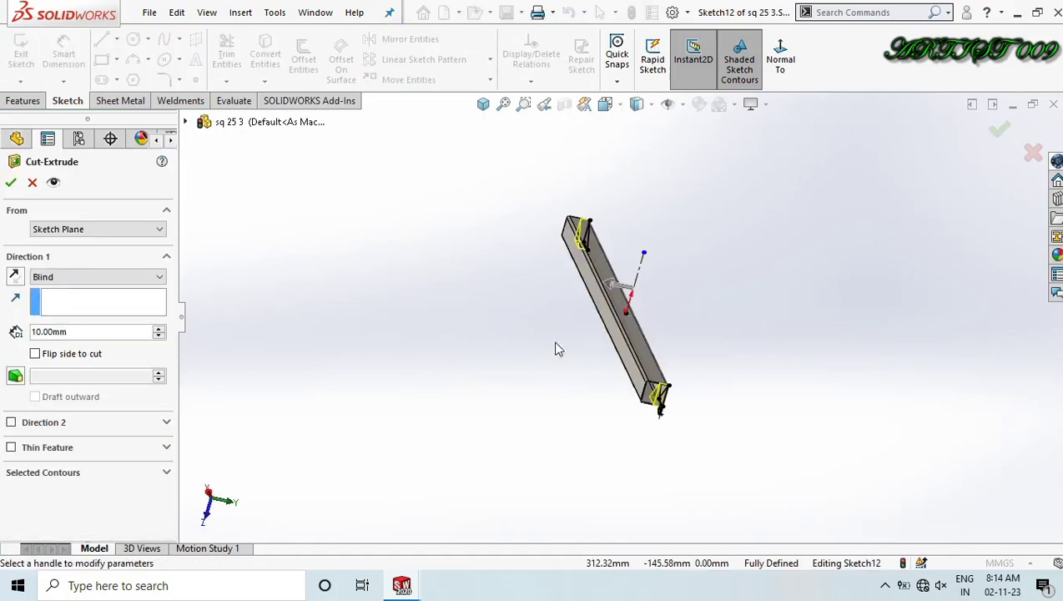
pyautogui.scroll(-3, 576, 359)
pyautogui.click(582, 378)
pyautogui.press('Return')
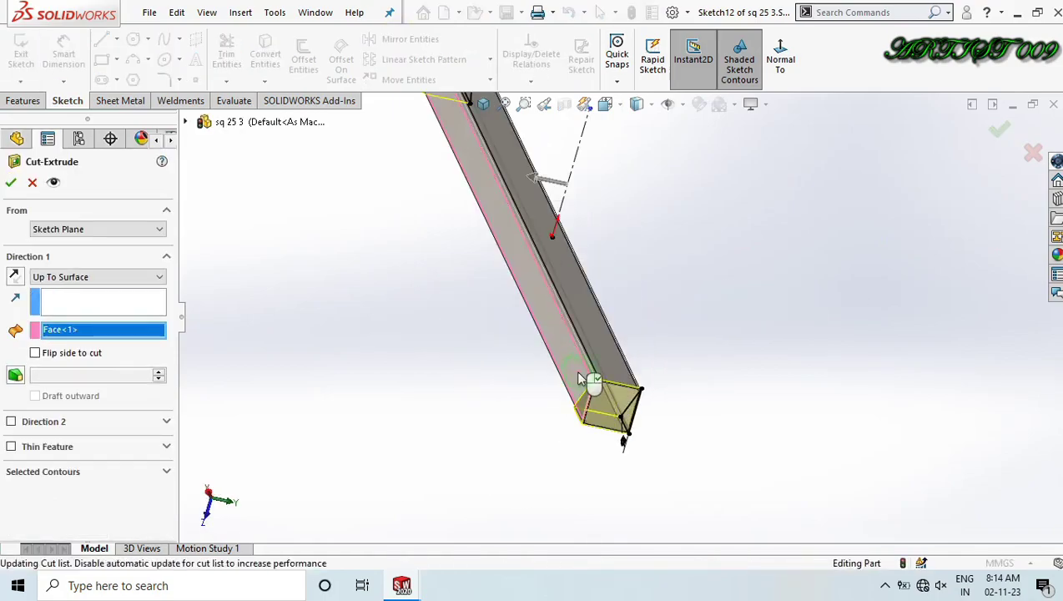
pyautogui.hotkey('ctrl', '7')
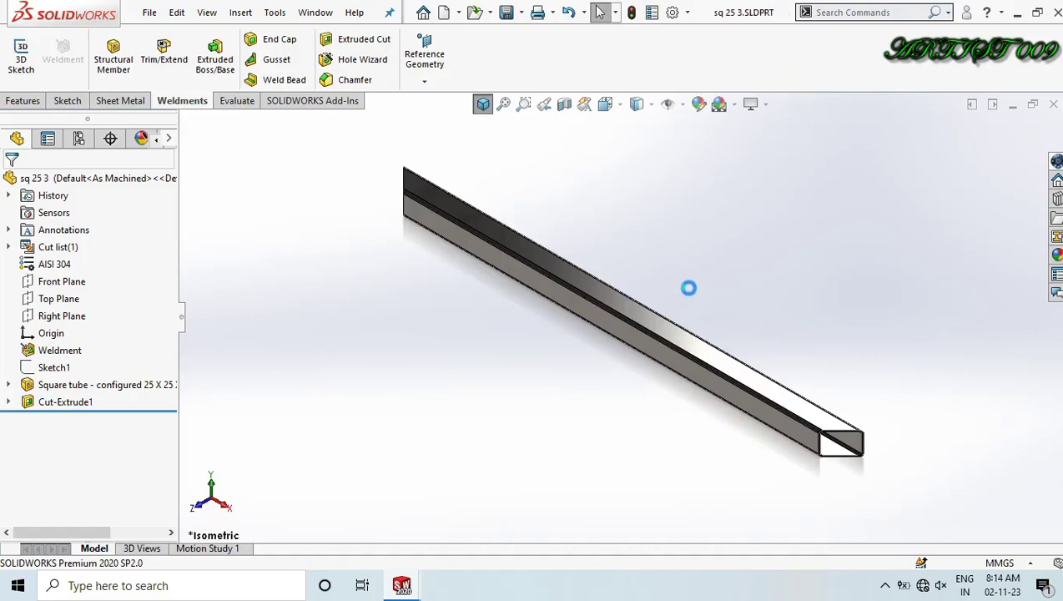
# Switch to the table assembly, insert sq 25 3.SLDPRT and place it beside the lower side rail, rotated 90° about the Y axis.
pyautogui.hotkey('ctrl', 'Tab')
pyautogui.scroll(6, 645, 302)
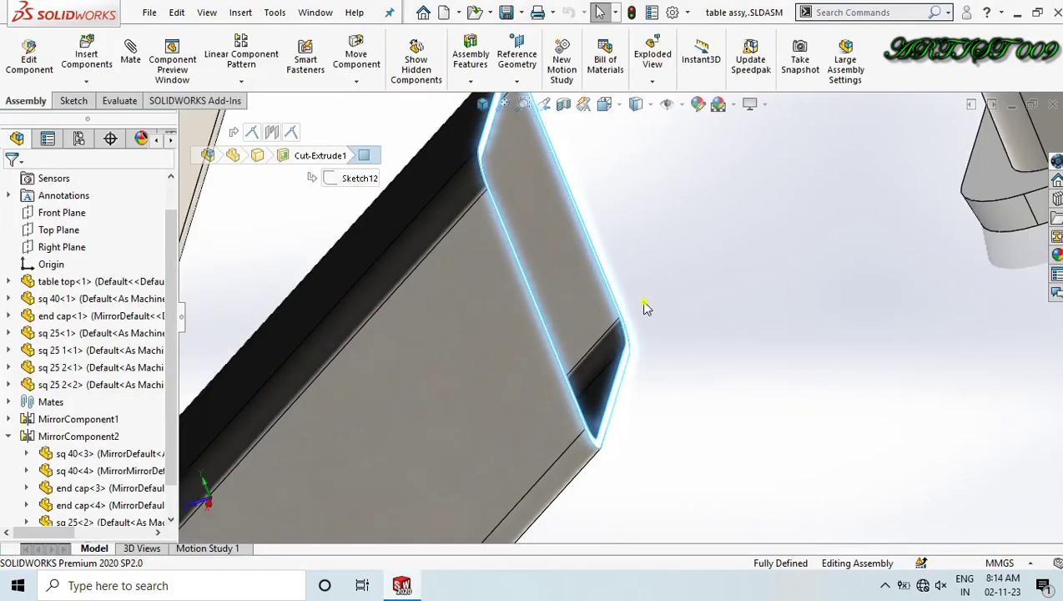
pyautogui.click(644, 302)
pyautogui.hotkey('ctrl', '7')
pyautogui.click(86, 59)
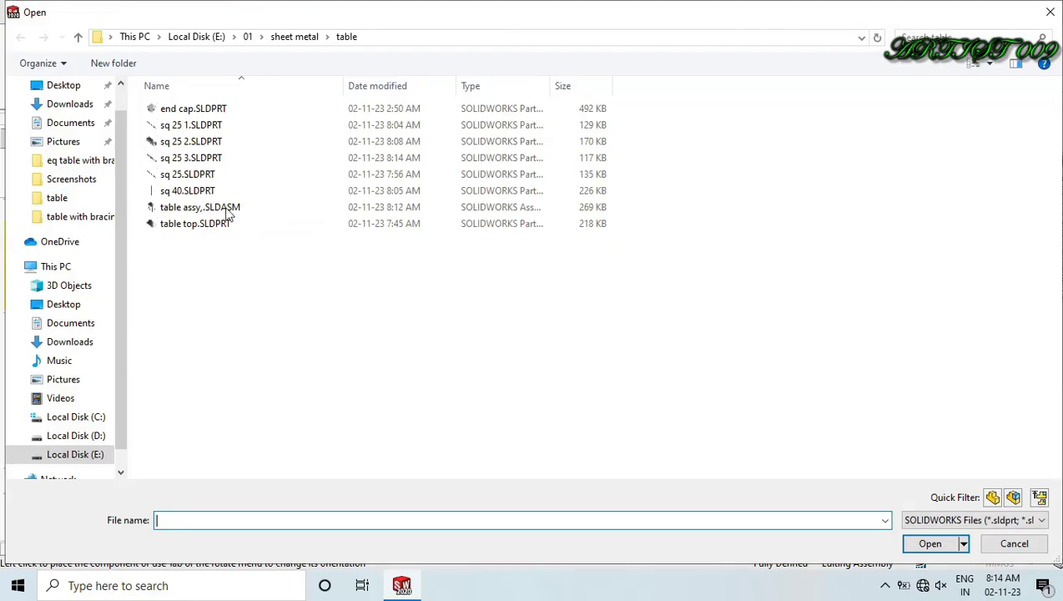
pyautogui.doubleClick(190, 158)
pyautogui.scroll(-3, 570, 349)
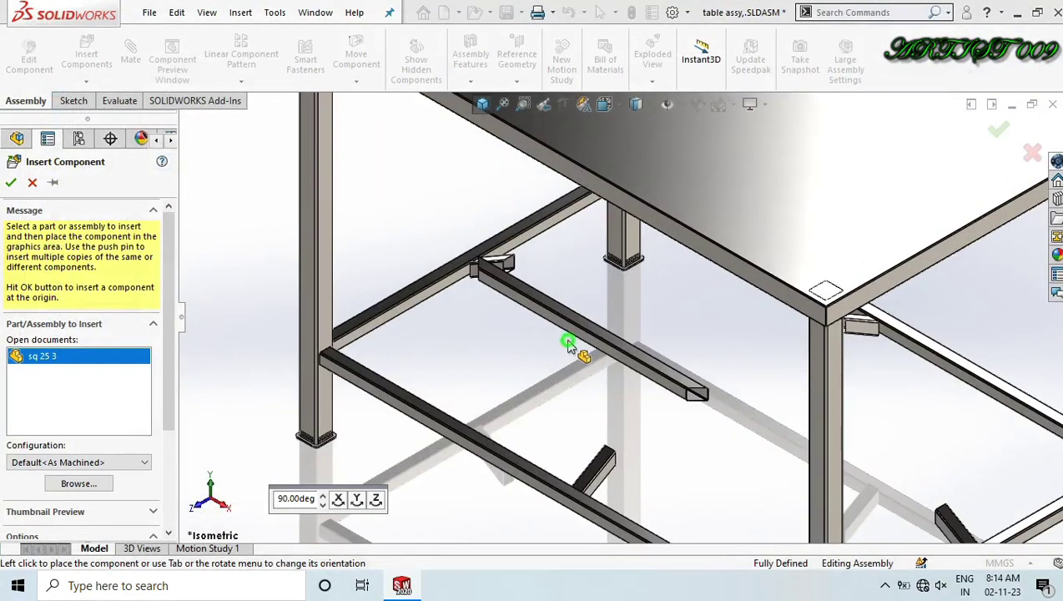
pyautogui.rightClick(569, 349)
pyautogui.click(591, 93)
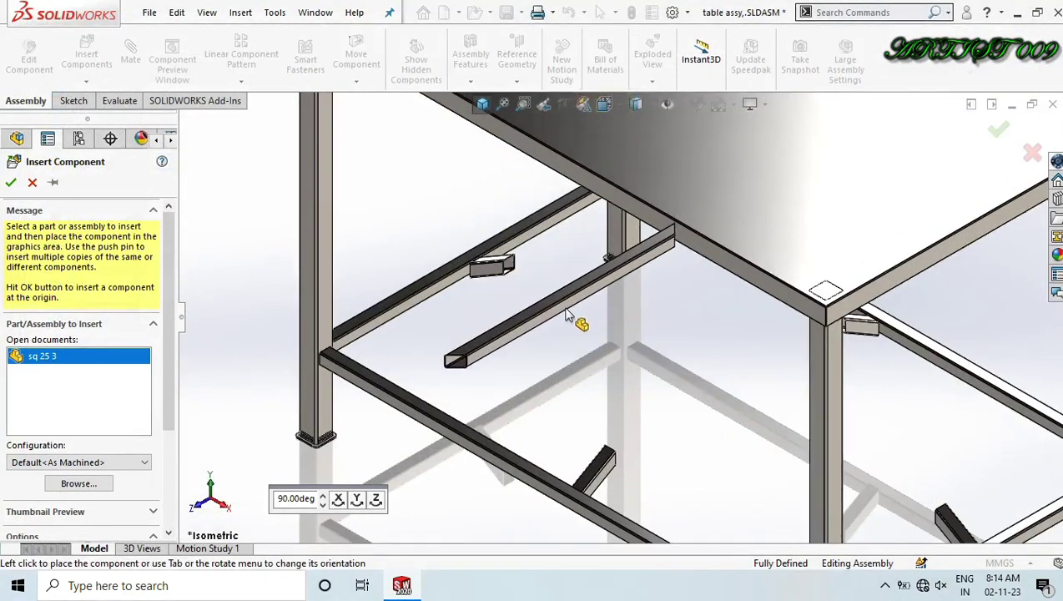
pyautogui.click(569, 312)
pyautogui.scroll(2, 576, 325)
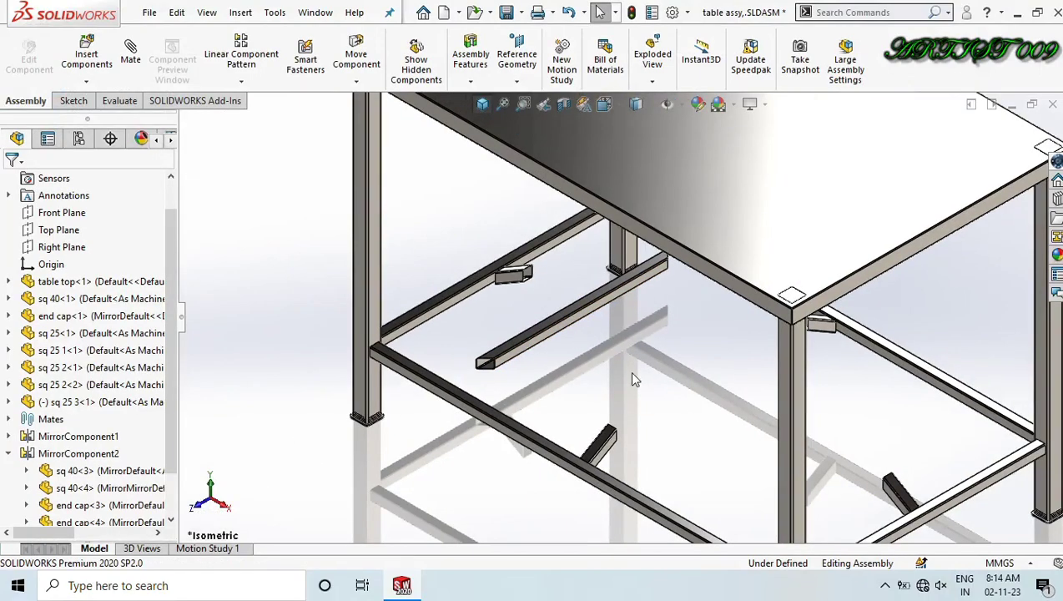
# Mate the Right Plane of sq 25 3 coincident with the assembly's Front Plane.
pyautogui.scroll(2, 104, 253)
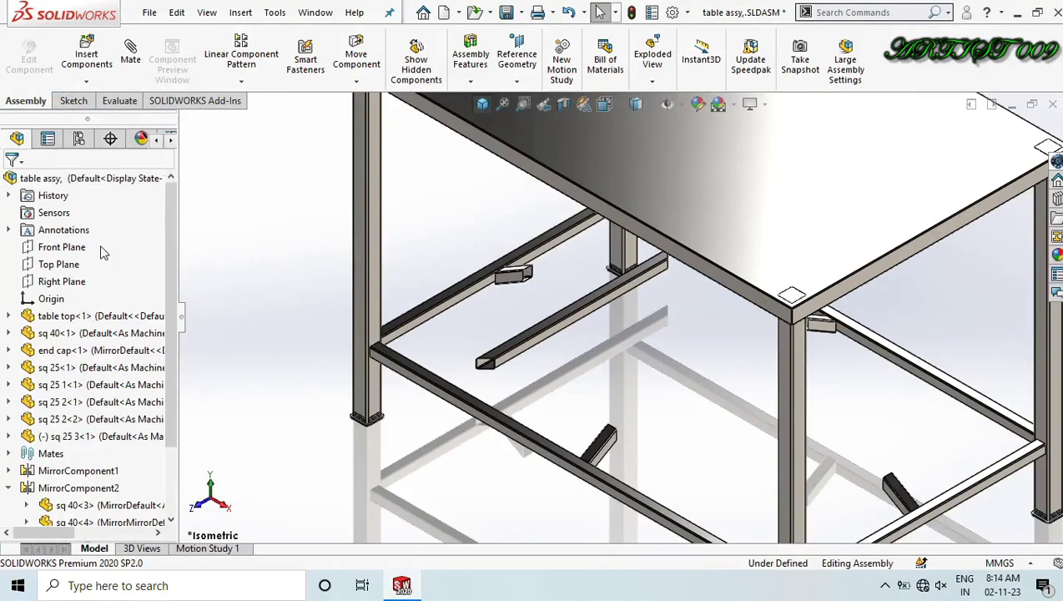
pyautogui.click(49, 250)
pyautogui.scroll(-2, 75, 367)
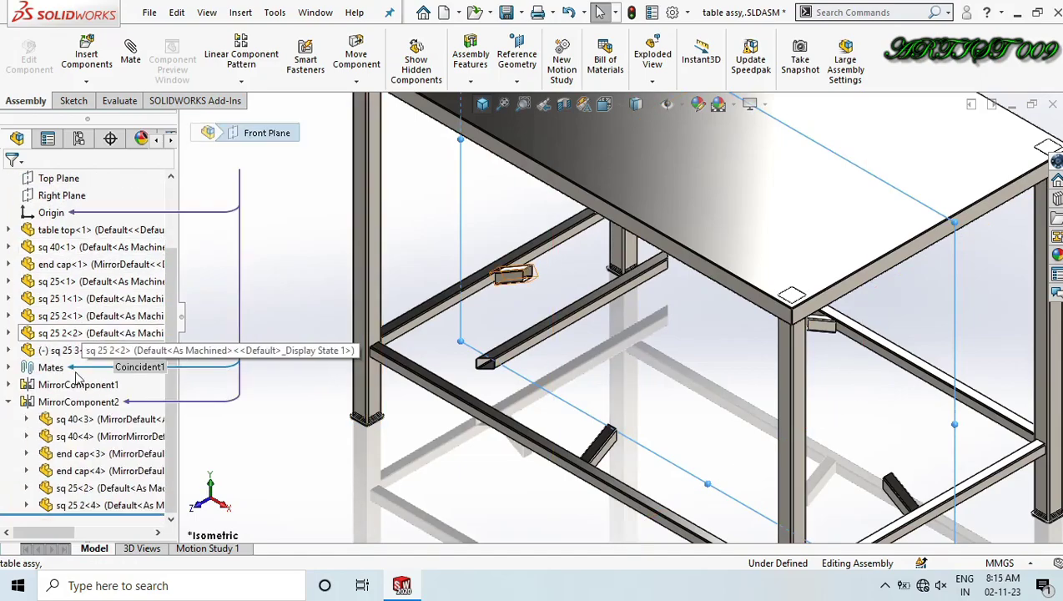
pyautogui.click(8, 351)
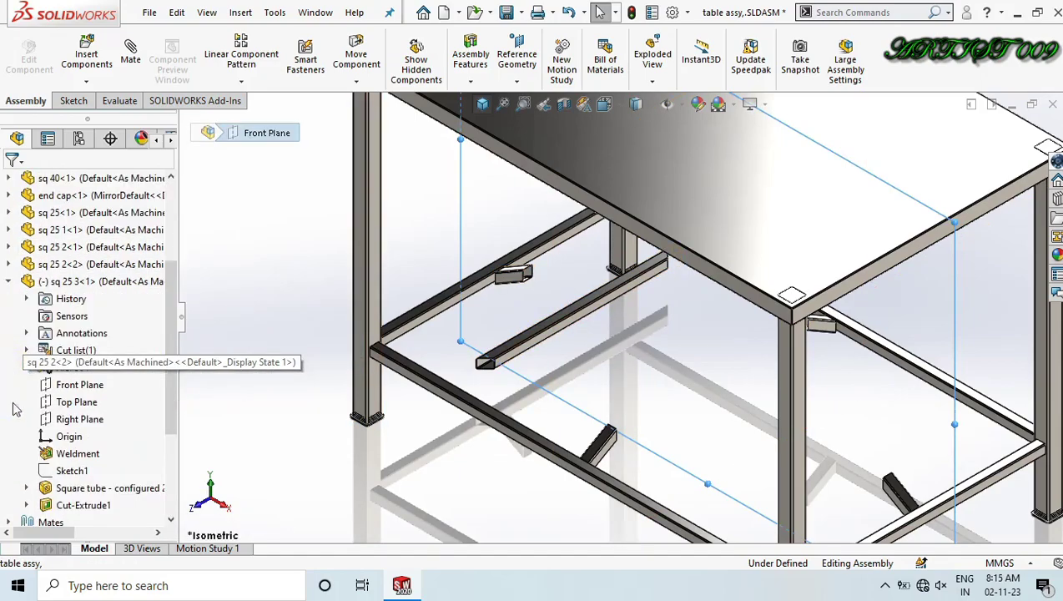
pyautogui.click(60, 418)
pyautogui.click(73, 424)
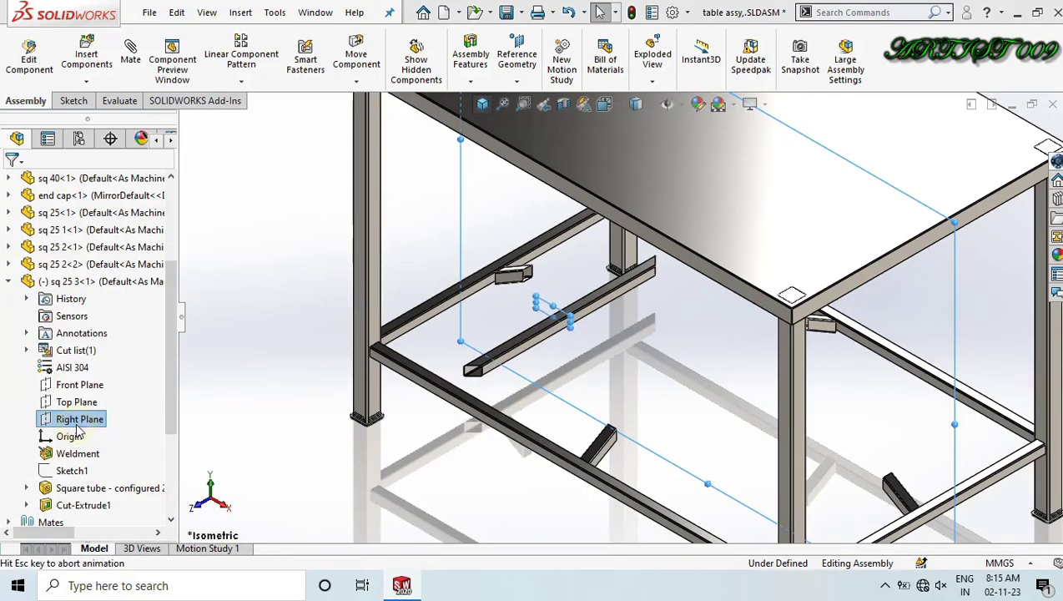
# Mate the cut end face of the short sq 25 2 tube on the side rail coincident with a long face of sq 25 3.
pyautogui.moveTo(601, 374)
pyautogui.mouseDown(button='middle')
pyautogui.moveTo(523, 320)
pyautogui.moveTo(537, 373)
pyautogui.moveTo(595, 386)
pyautogui.mouseUp(button='middle')
pyautogui.scroll(2, 603, 374)
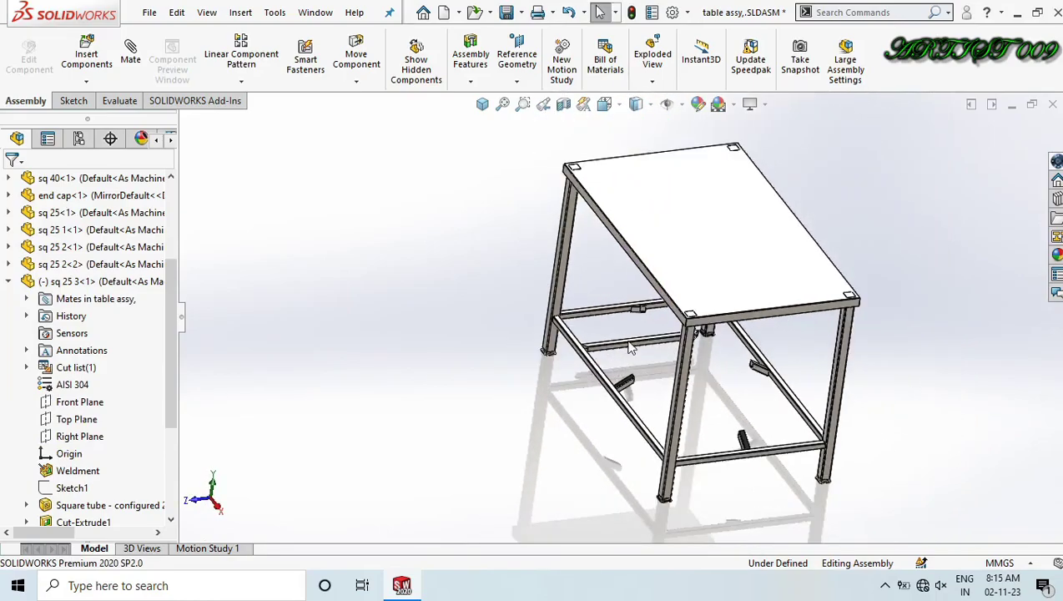
pyautogui.scroll(-8, 623, 340)
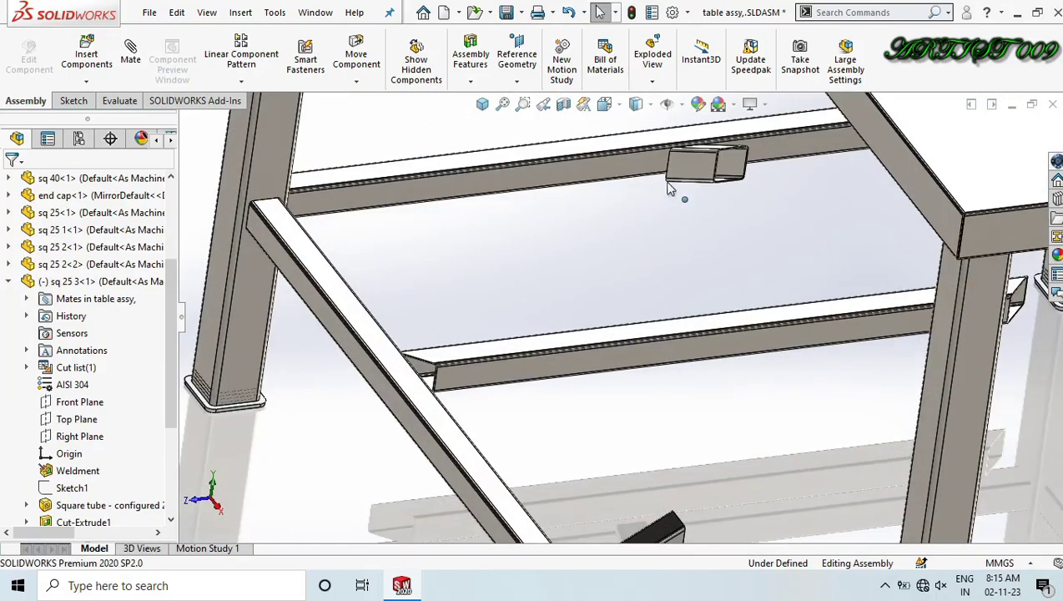
pyautogui.scroll(-10, 696, 187)
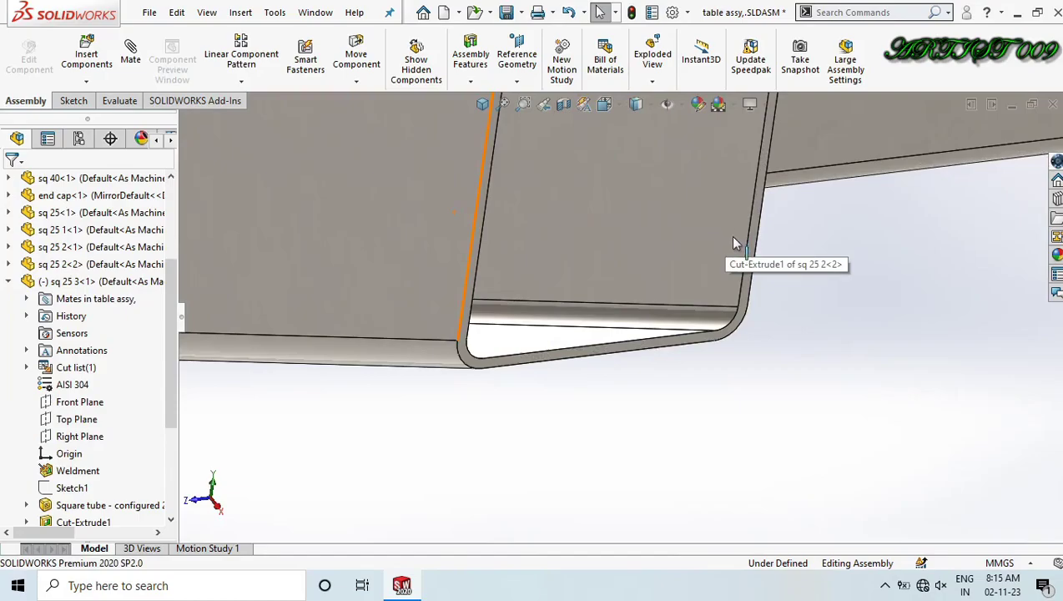
pyautogui.click(752, 251)
pyautogui.scroll(8, 703, 344)
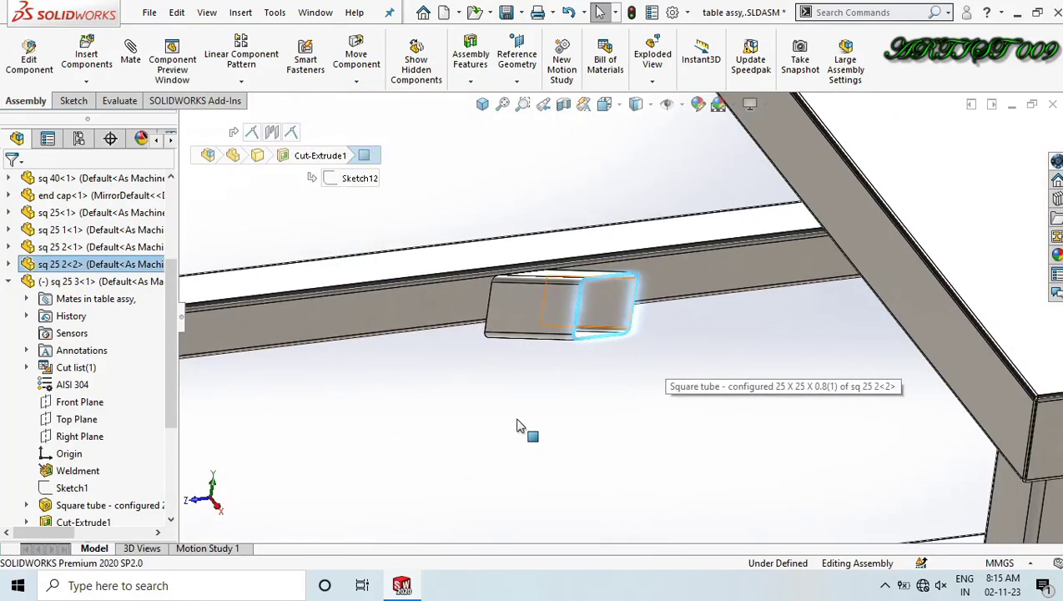
pyautogui.moveTo(521, 428); pyautogui.dragTo(578, 435, button='middle')
pyautogui.scroll(8, 580, 443)
pyautogui.scroll(-4, 492, 446)
pyautogui.moveTo(486, 364); pyautogui.dragTo(489, 398, button='middle')
pyautogui.click(318, 268)
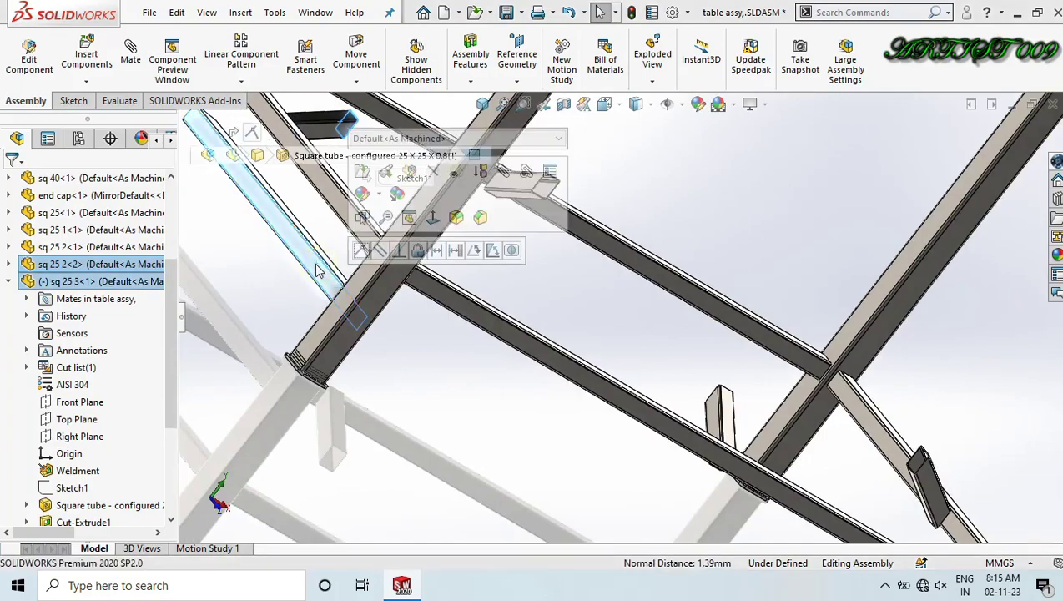
pyautogui.click(361, 251)
# Mate a long edge of sq 25 3 coincident with the cut end edge of the short sq 25 2 tube.
pyautogui.scroll(5, 332, 390)
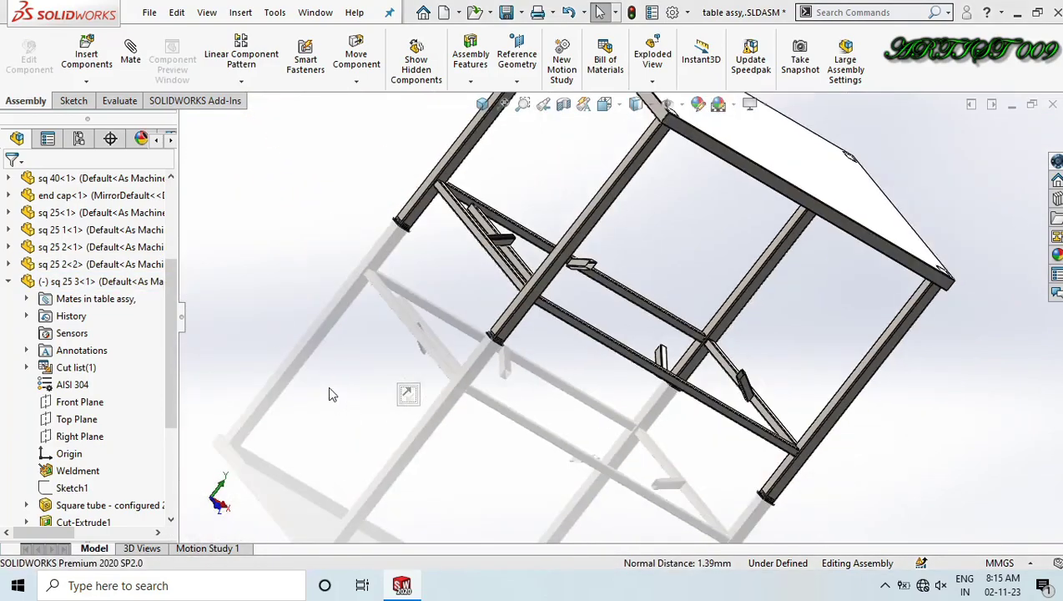
pyautogui.scroll(-5, 576, 293)
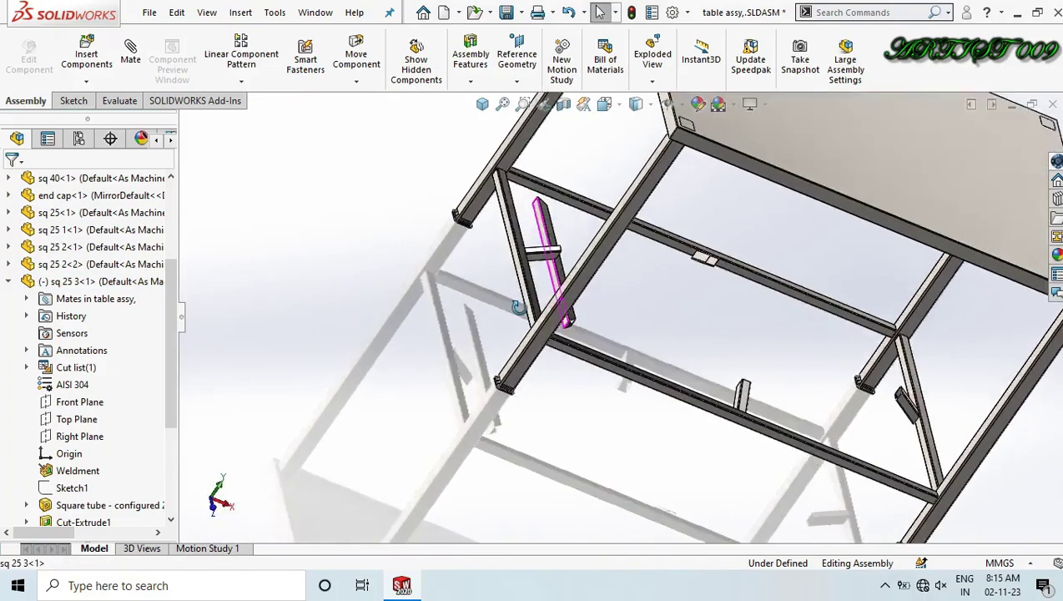
pyautogui.scroll(-4, 596, 293)
pyautogui.click(613, 316)
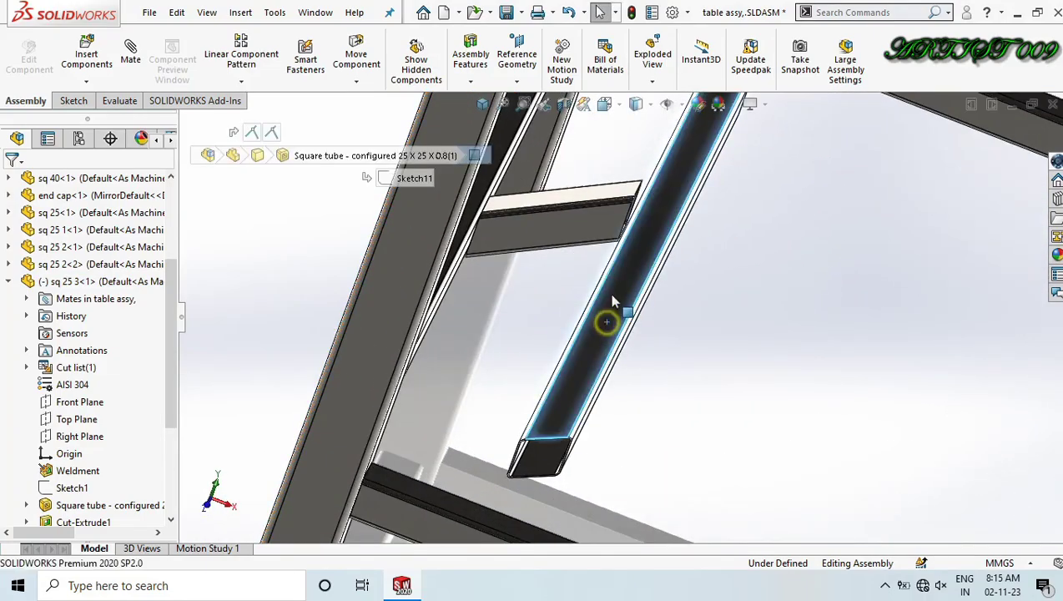
pyautogui.scroll(-5, 634, 288)
pyautogui.moveTo(677, 297)
pyautogui.mouseDown(button='middle')
pyautogui.moveTo(692, 290)
pyautogui.moveTo(681, 302)
pyautogui.moveTo(630, 263)
pyautogui.mouseUp(button='middle')
pyautogui.click(680, 302)
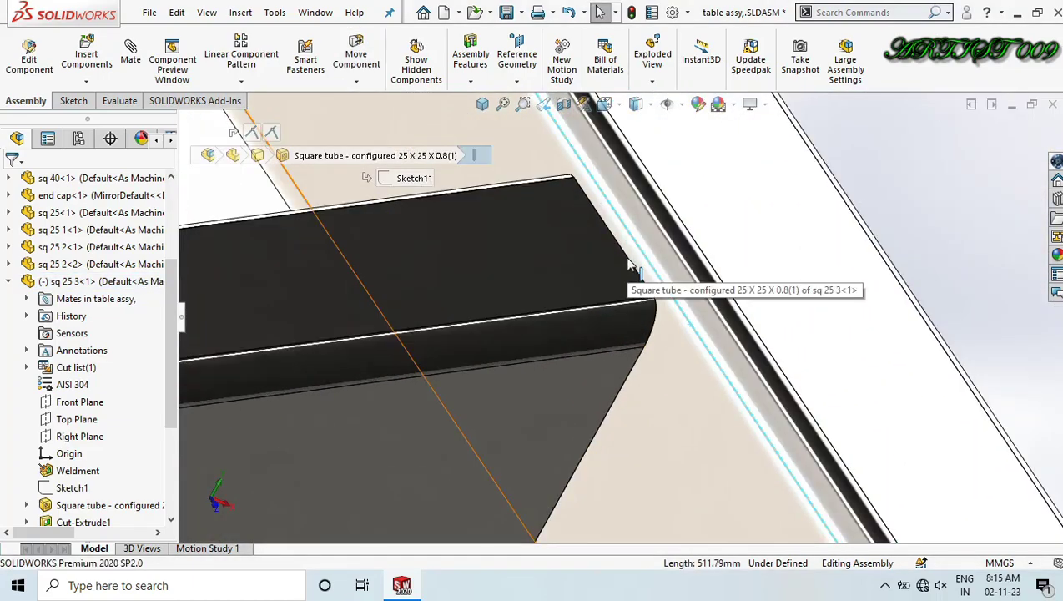
pyautogui.keyDown('ctrl'); pyautogui.click(626, 257); pyautogui.keyUp('ctrl')
pyautogui.click(671, 242)
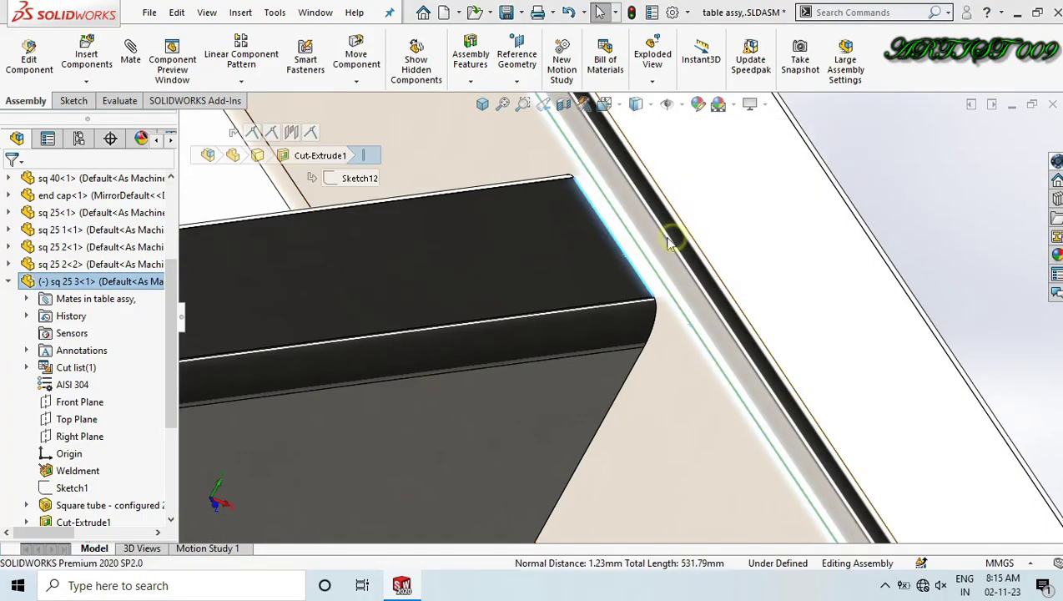
# Return the table assembly to the isometric view and save it.
pyautogui.scroll(8, 498, 319)
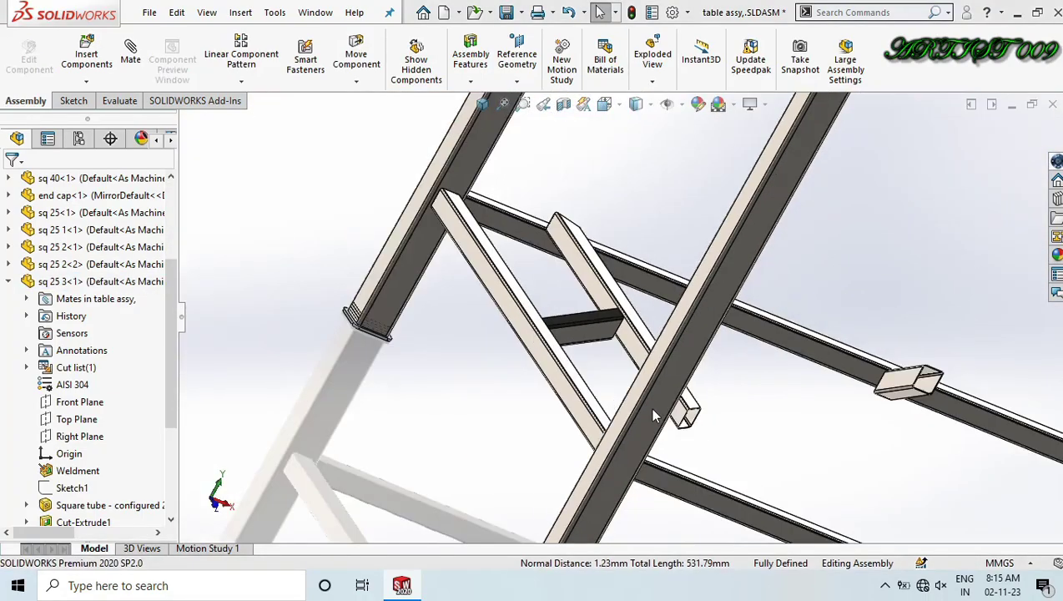
pyautogui.moveTo(662, 411); pyautogui.dragTo(572, 407, button='middle')
pyautogui.scroll(7, 647, 437)
pyautogui.scroll(-4, 785, 357)
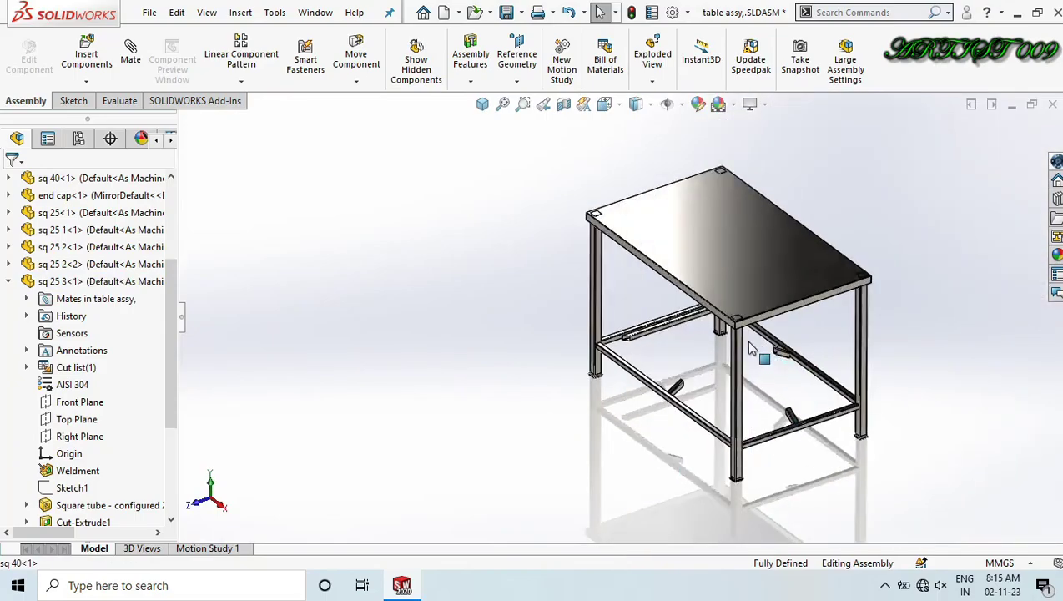
pyautogui.scroll(-5, 591, 360)
pyautogui.moveTo(591, 356); pyautogui.dragTo(612, 391, button='middle')
pyautogui.scroll(1, 612, 386)
pyautogui.hotkey('ctrl', '7')
pyautogui.hotkey('ctrl', 's')
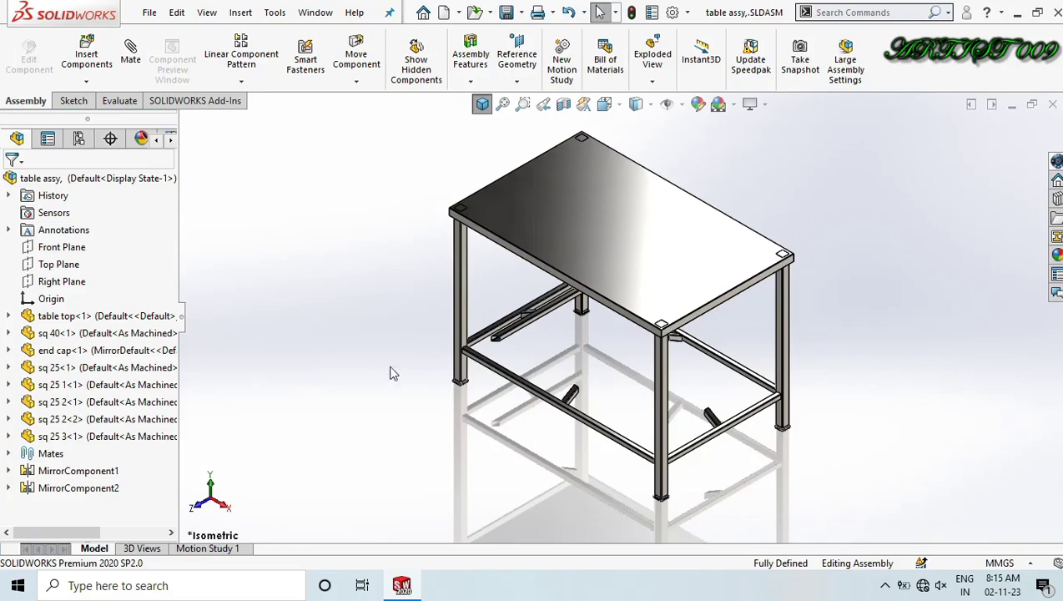
# Add sq 25 3 to the MirrorComponent1 feature about the Right Plane, keeping Center of bounding box, and save the assembly.
pyautogui.click(83, 472)
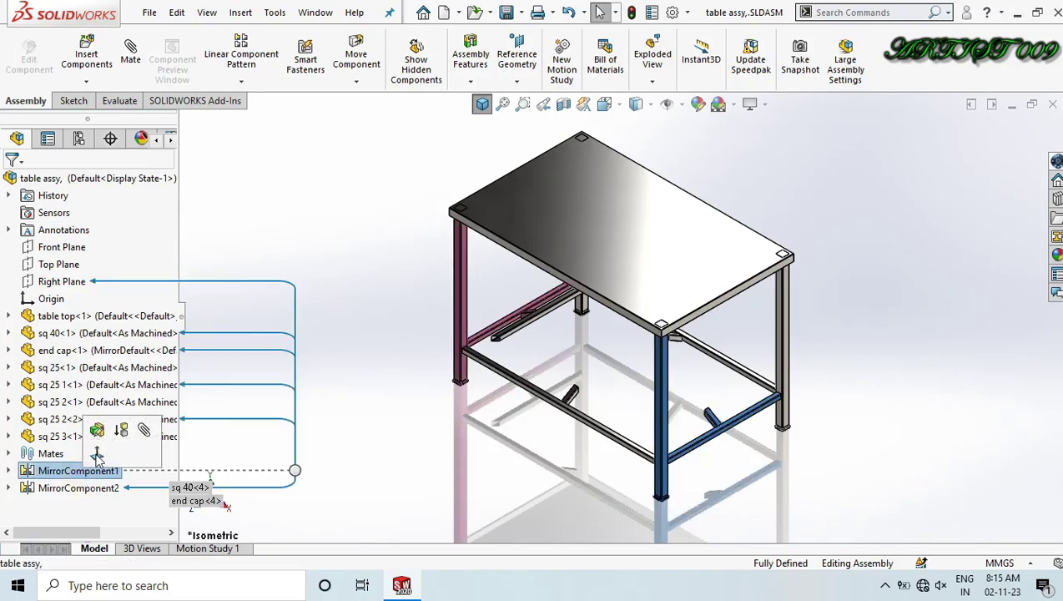
pyautogui.click(97, 430)
pyautogui.scroll(-5, 538, 334)
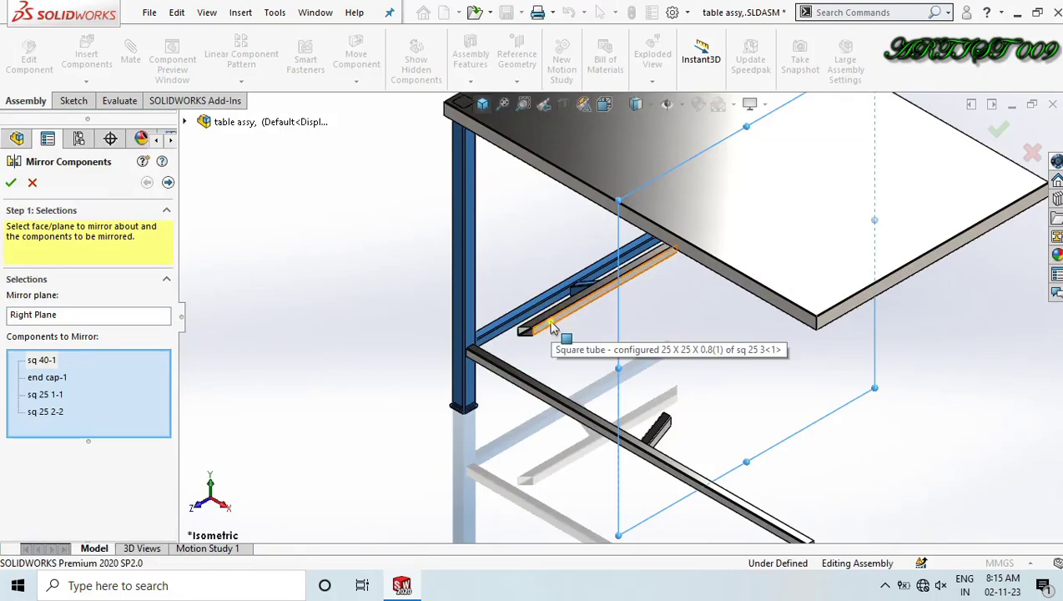
pyautogui.click(551, 327)
pyautogui.click(168, 182)
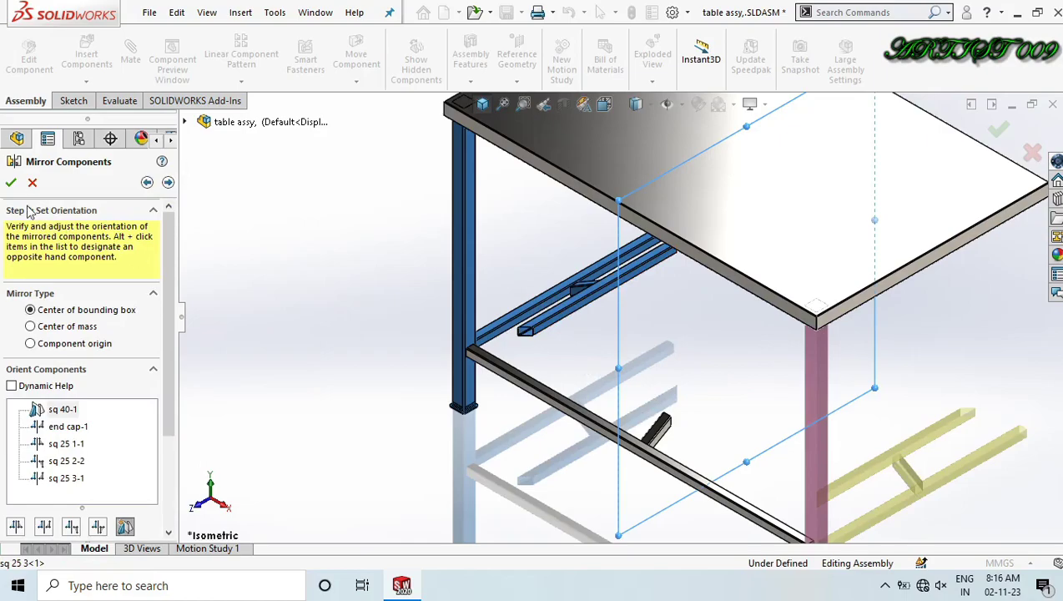
pyautogui.click(12, 183)
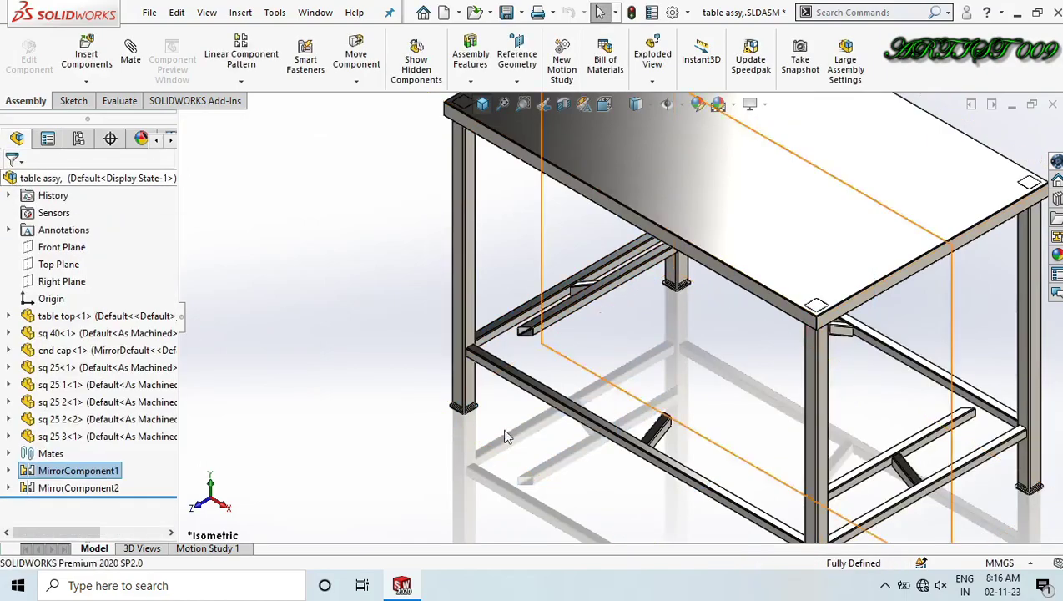
pyautogui.click(467, 434)
pyautogui.hotkey('ctrl', '7')
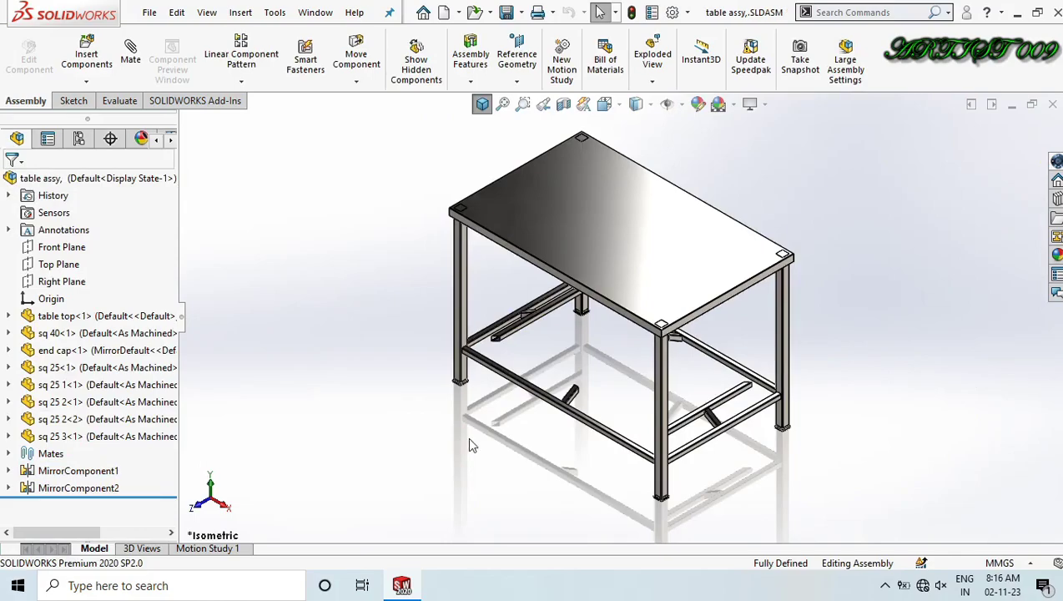
# Measure the normal distance between the corresponding long faces of sq 25 3 and its mirrored copy.
pyautogui.scroll(-4, 548, 373)
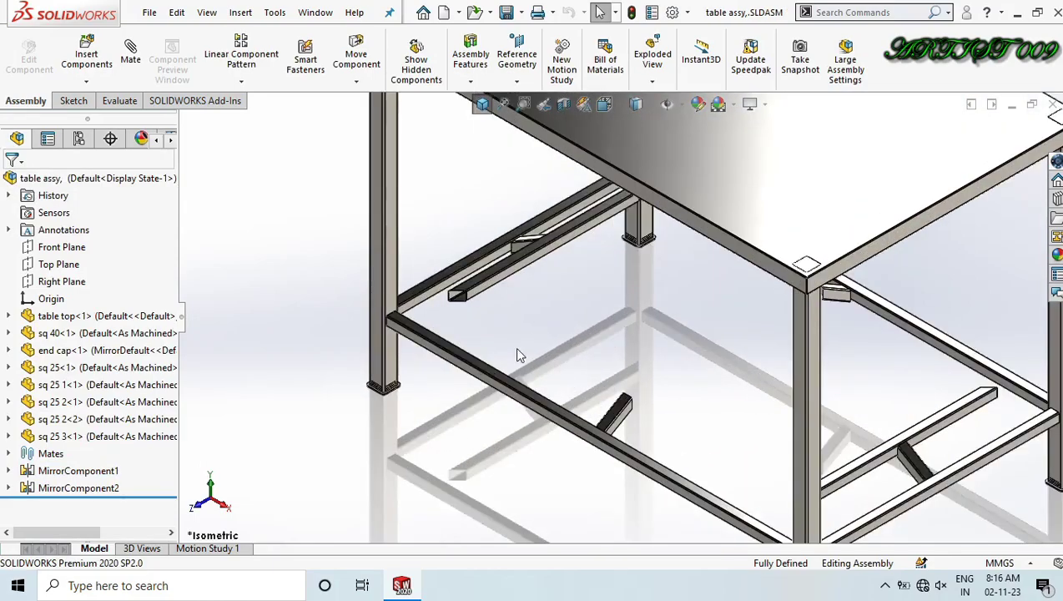
pyautogui.scroll(-4, 493, 306)
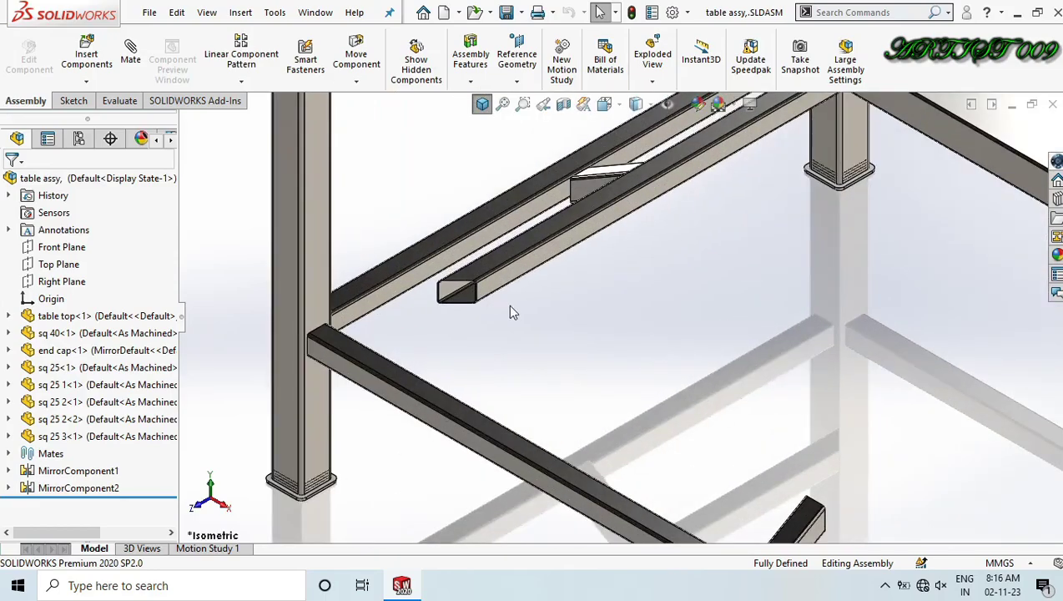
pyautogui.moveTo(571, 346); pyautogui.dragTo(609, 271, button='middle')
pyautogui.scroll(-3, 679, 266)
pyautogui.click(681, 267)
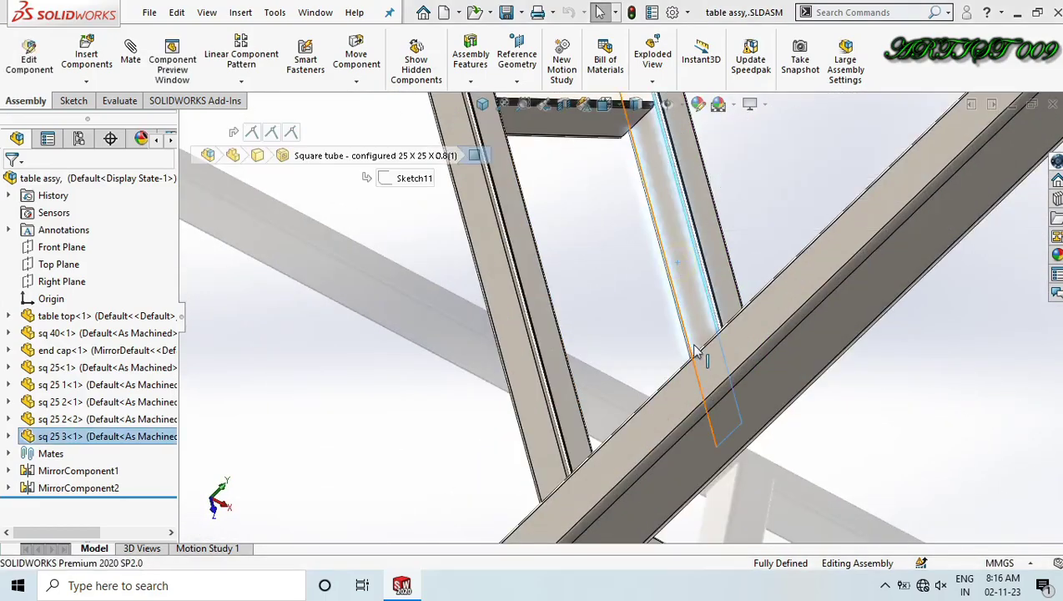
pyautogui.scroll(4, 691, 343)
pyautogui.scroll(3, 721, 363)
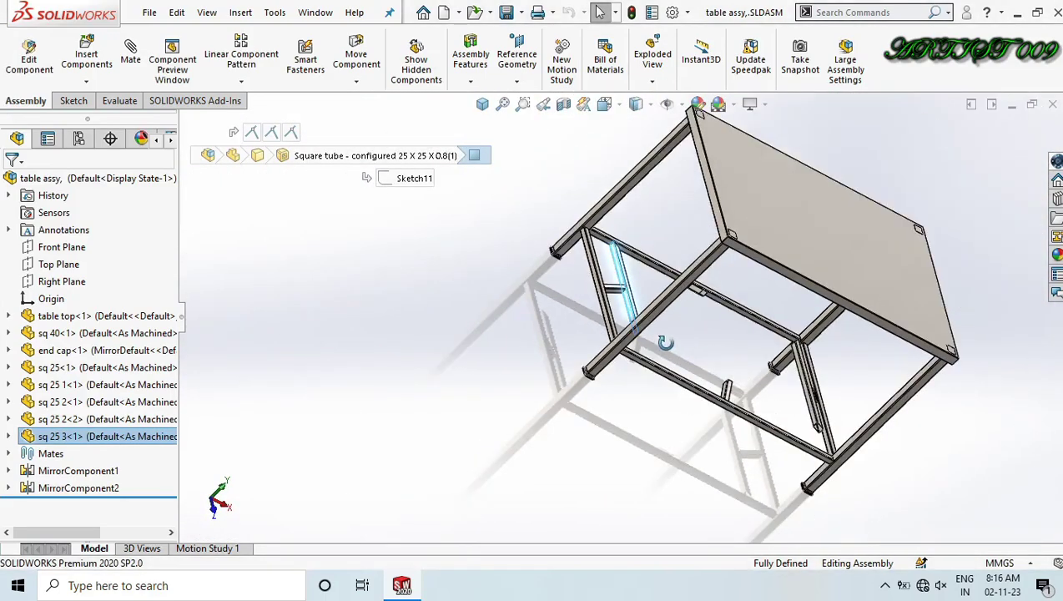
pyautogui.moveTo(664, 342); pyautogui.dragTo(743, 415, button='middle')
pyautogui.scroll(-10, 760, 400)
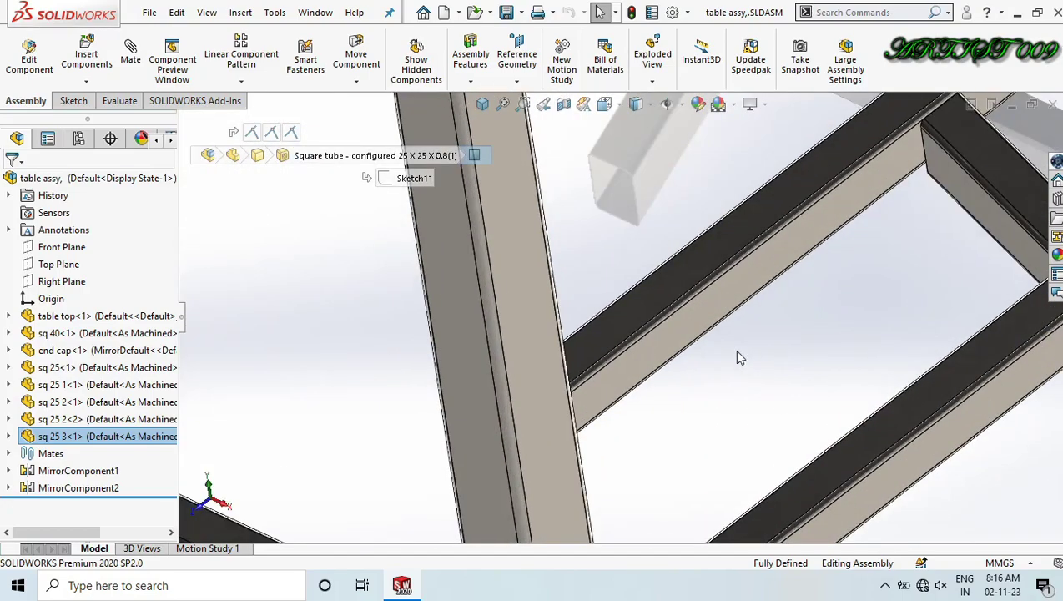
pyautogui.click(664, 344)
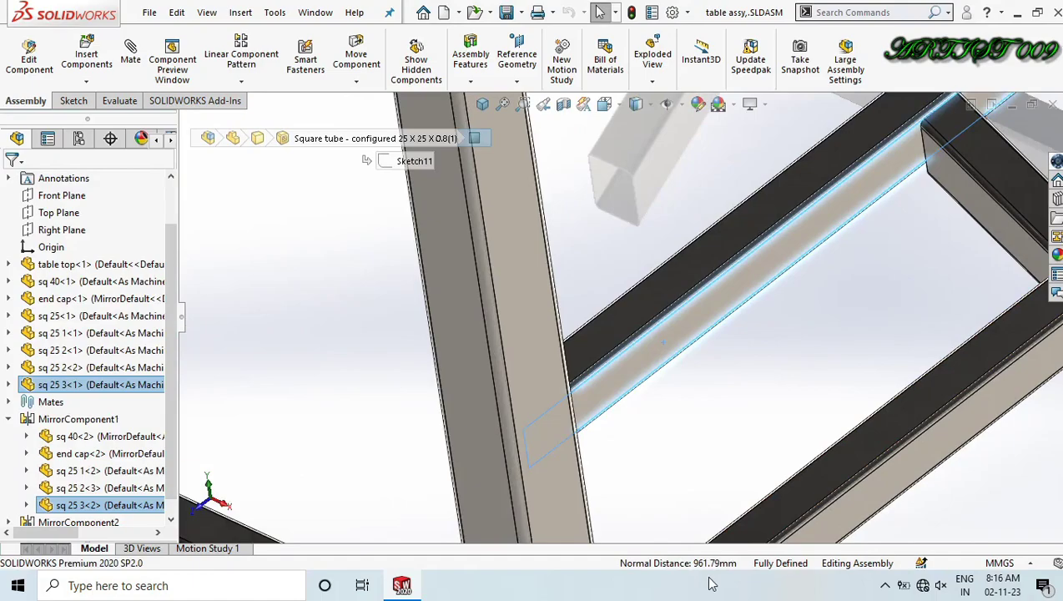
pyautogui.scroll(4, 707, 477)
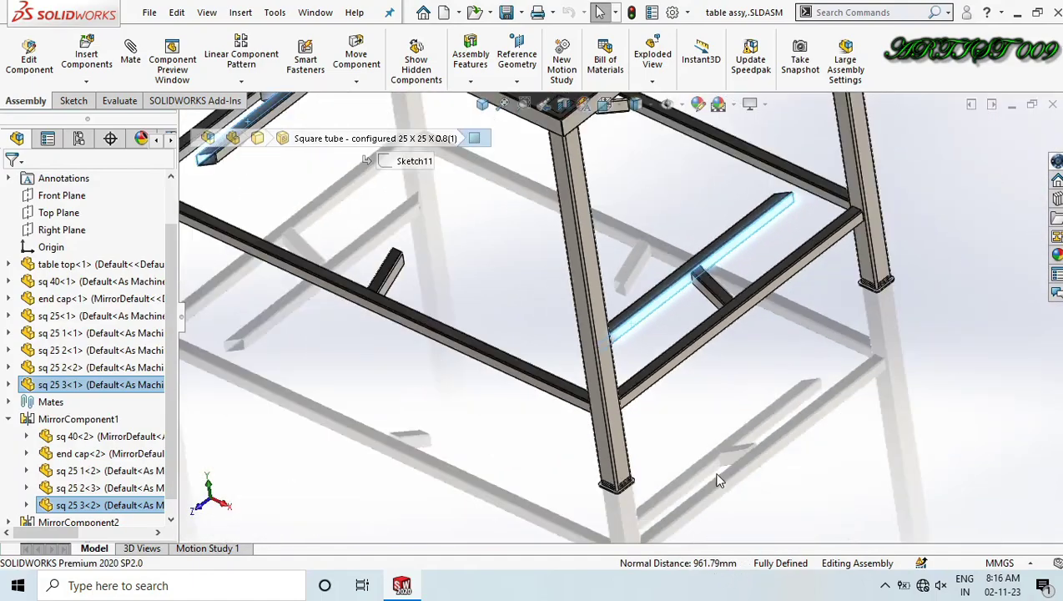
pyautogui.click(786, 435)
pyautogui.scroll(5, 626, 328)
pyautogui.scroll(-7, 497, 251)
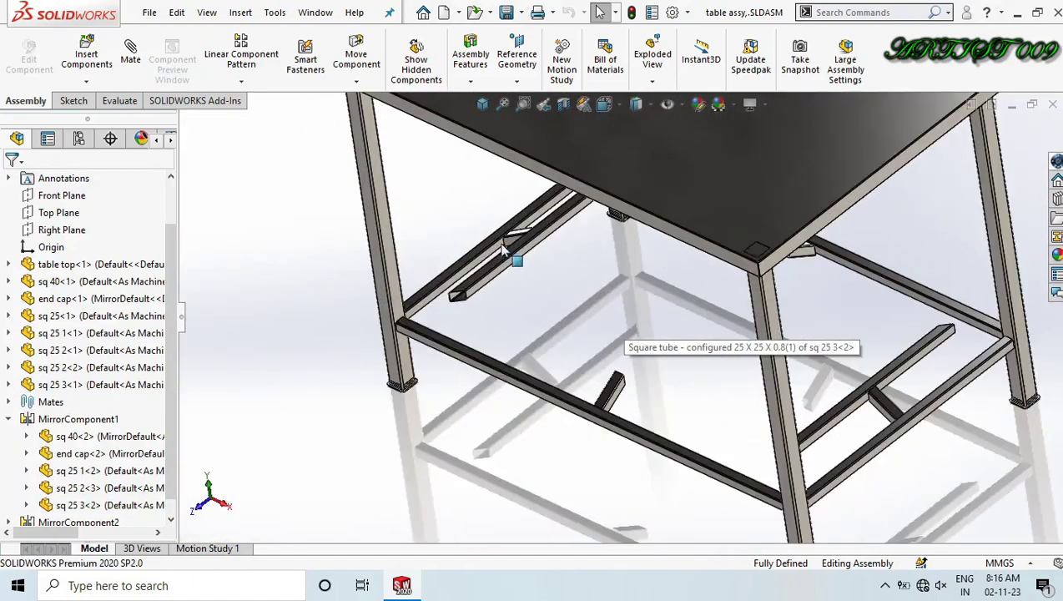
# Open the sq 25 3 part, save it as an opened copy named sq 25 4.SLDPRT and close the original.
pyautogui.click(486, 296)
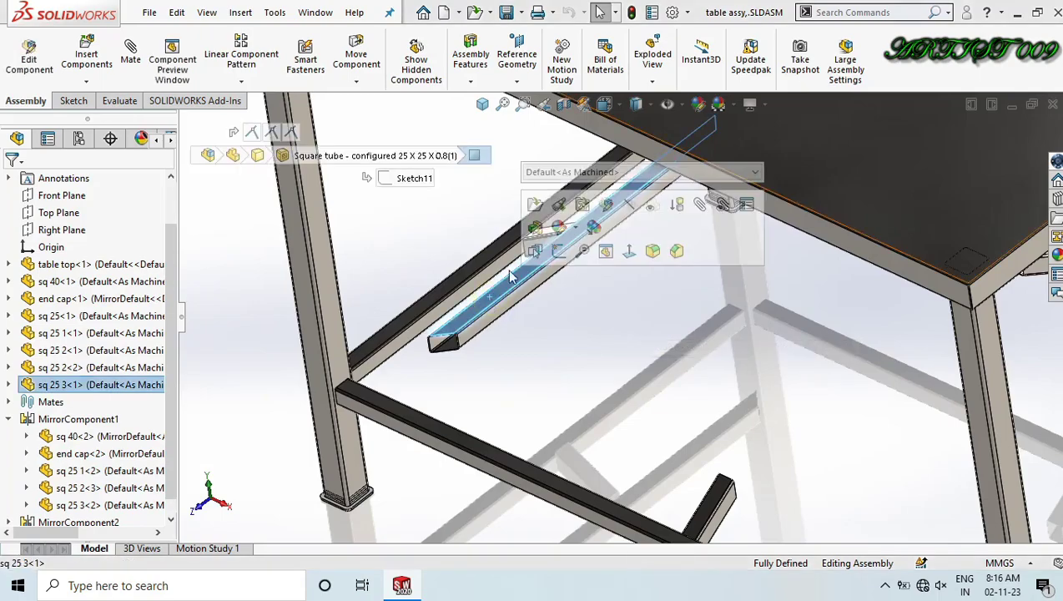
pyautogui.click(531, 211)
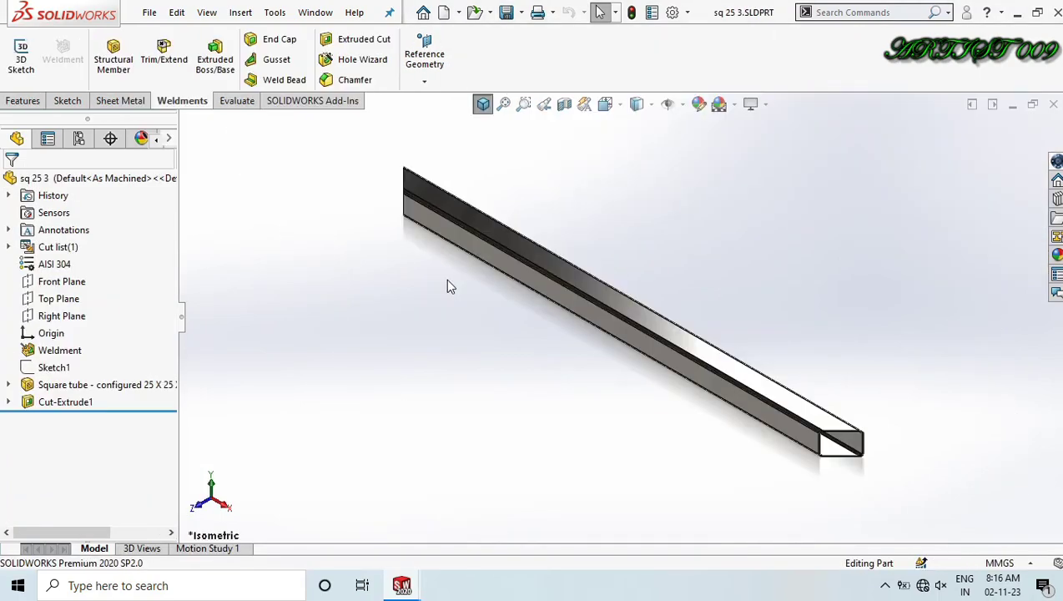
pyautogui.hotkey('ctrl', 'shift', 's')
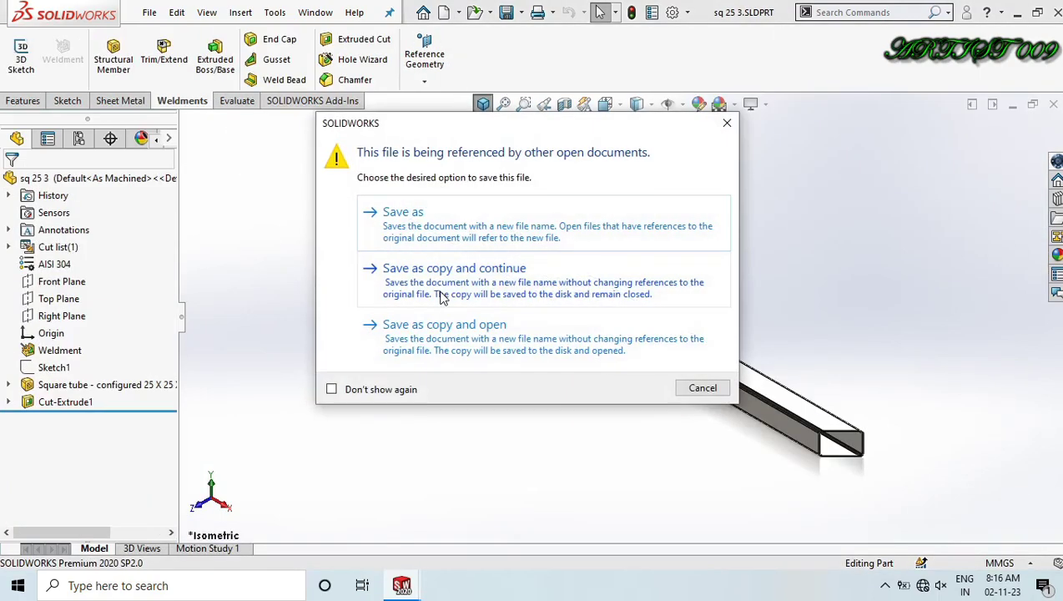
pyautogui.click(424, 343)
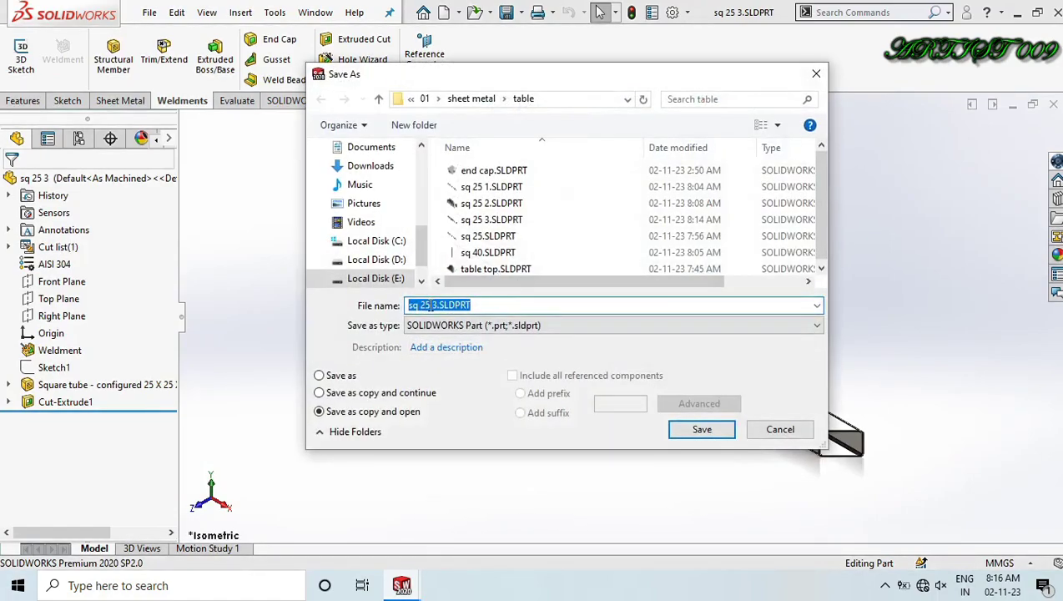
pyautogui.click(431, 305)
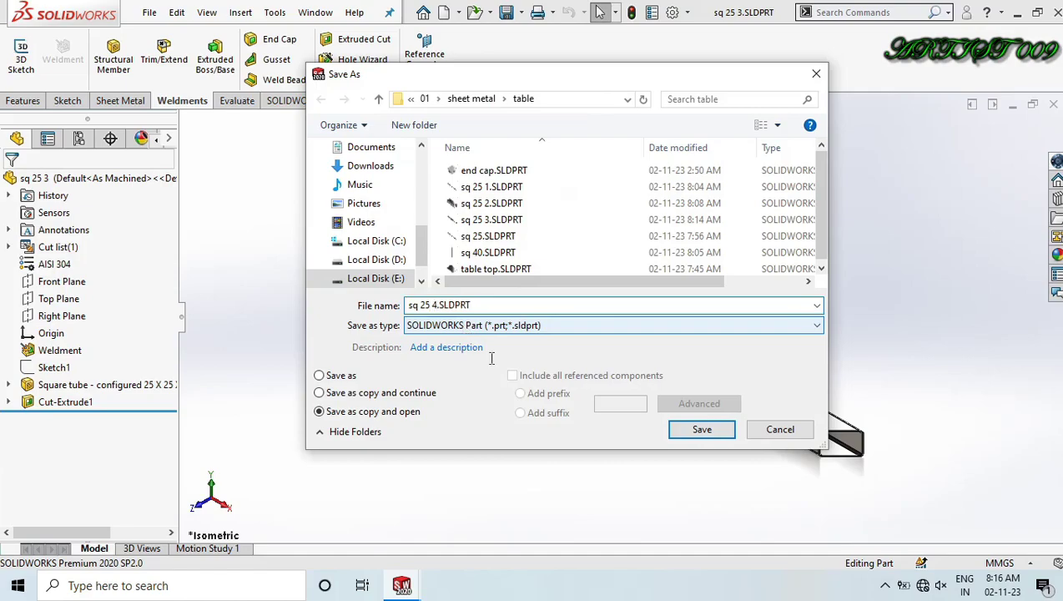
pyautogui.click(676, 430)
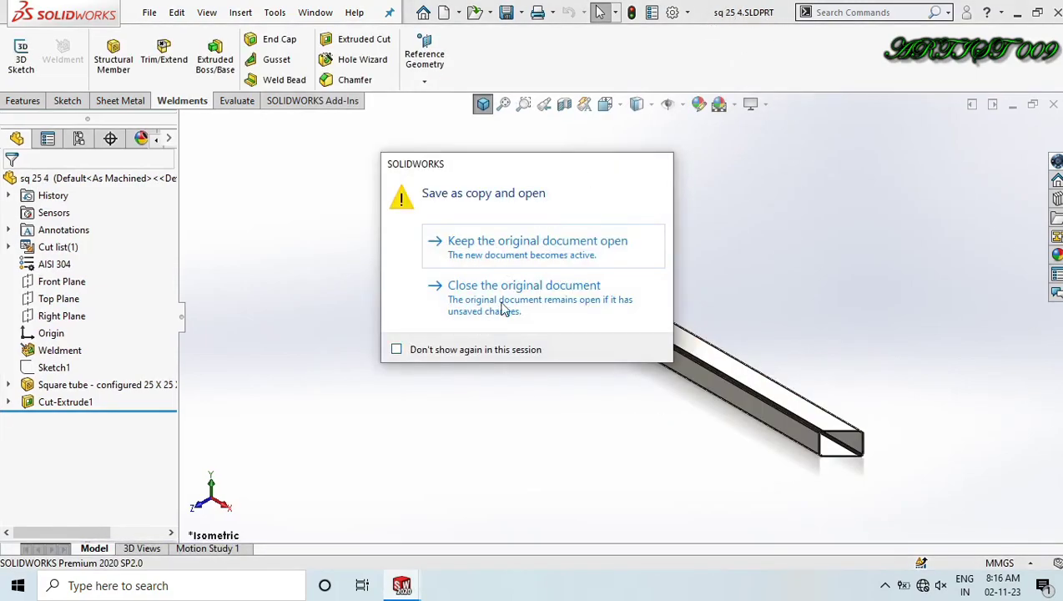
pyautogui.click(490, 299)
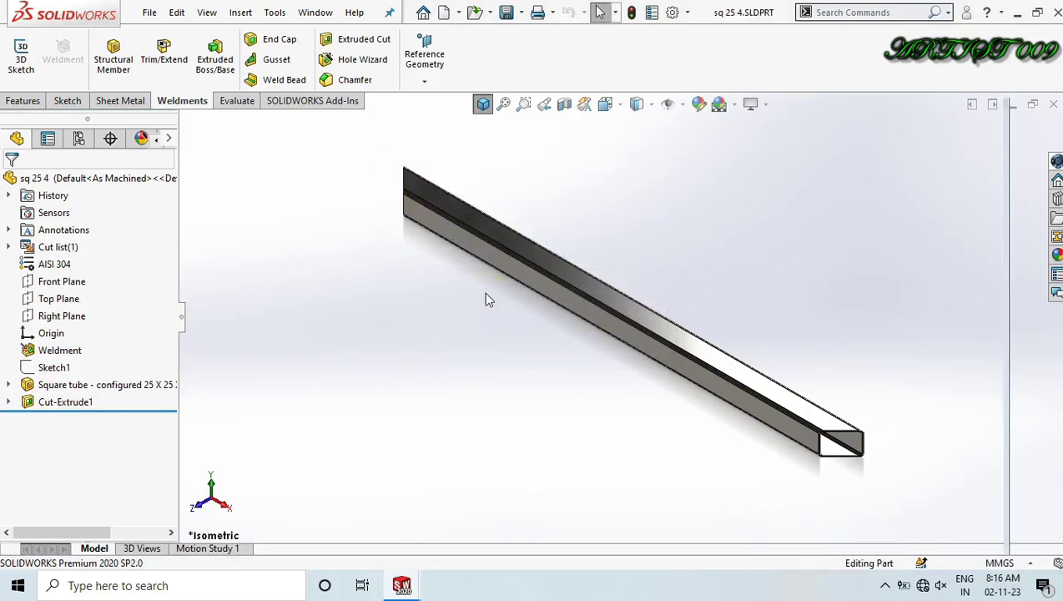
# Set the length of the sq 25 4 square tube to 961.79 mm and rebuild the part.
pyautogui.click(558, 269)
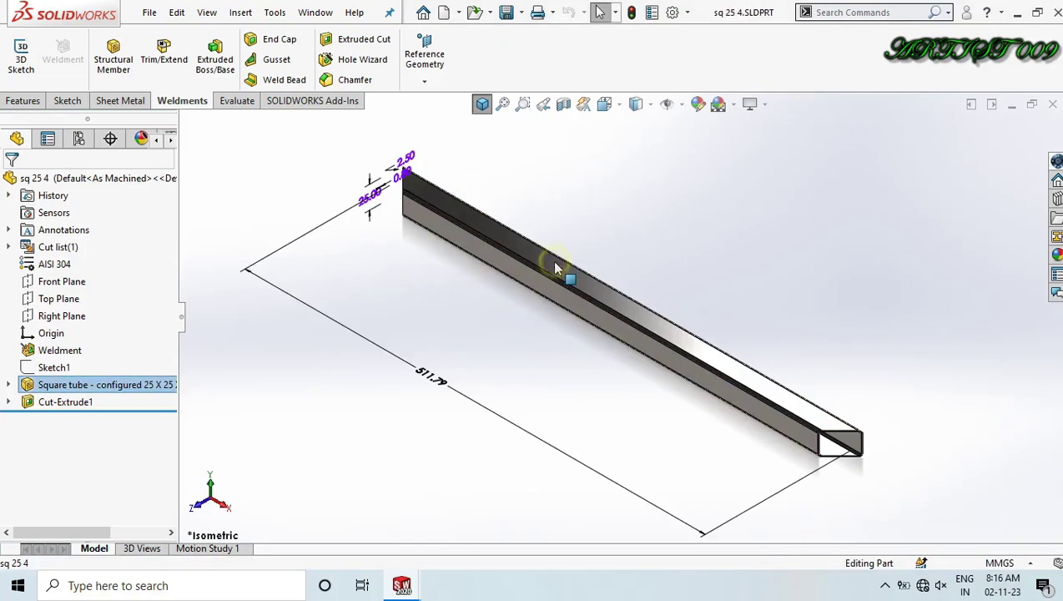
pyautogui.doubleClick(422, 377)
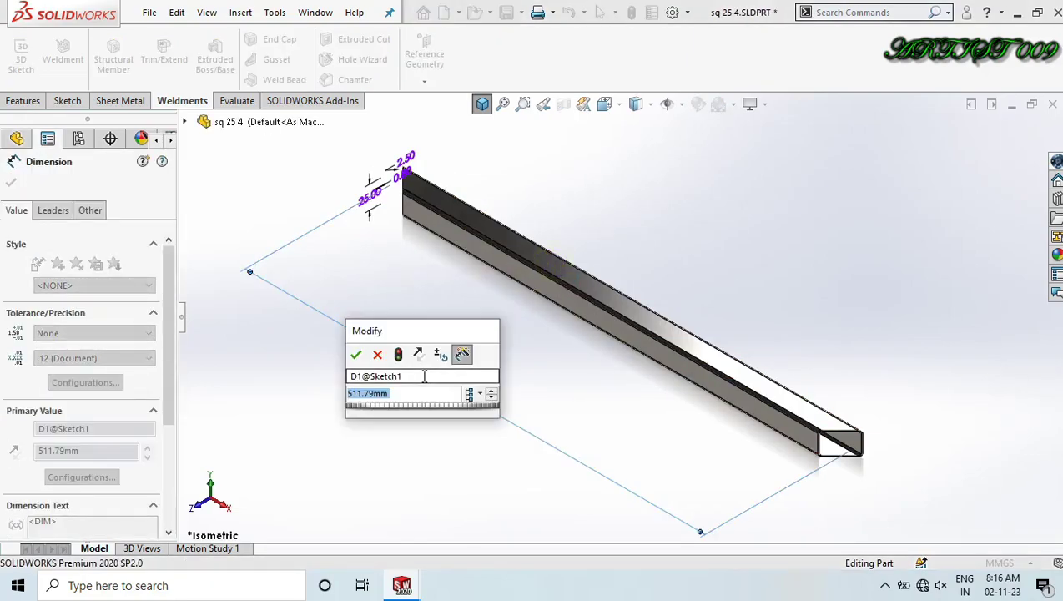
pyautogui.press('Left')
pyautogui.press('Left')
pyautogui.press('Left')
pyautogui.press('Left')
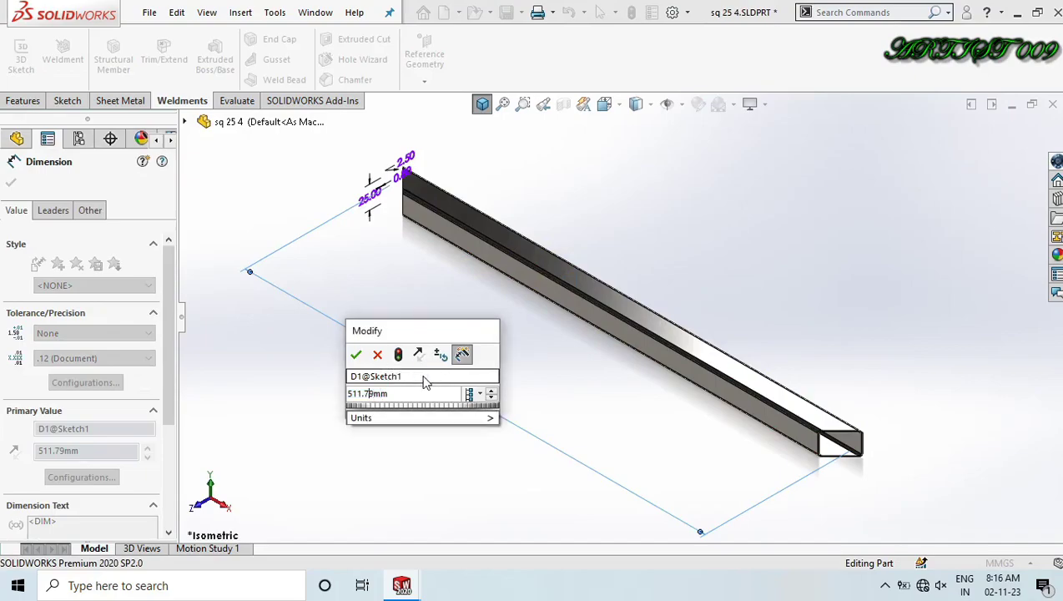
pyautogui.press('BackSpace')
pyautogui.press('BackSpace')
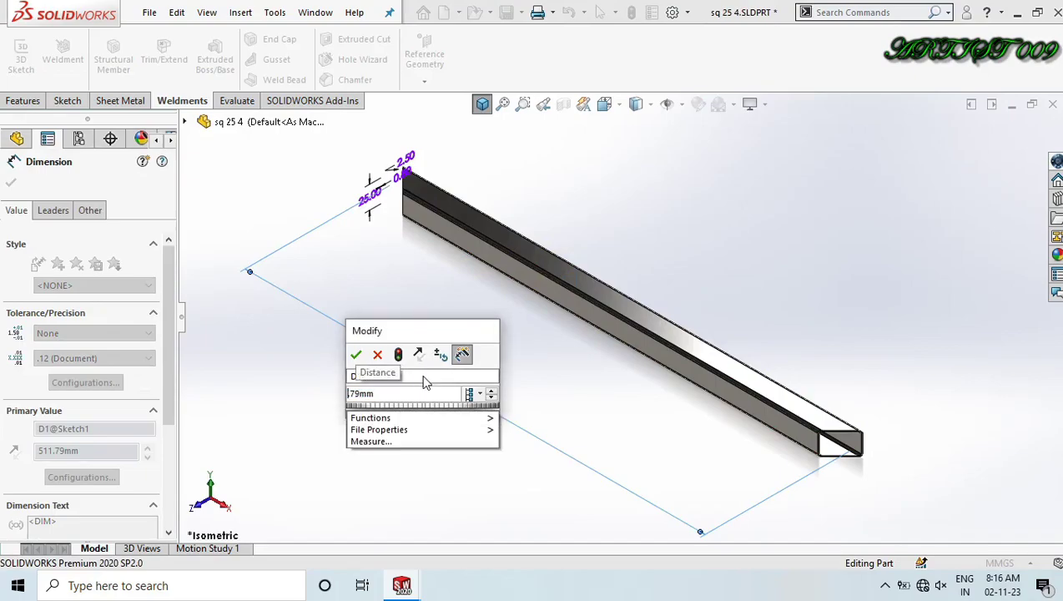
pyautogui.write('9.')
pyautogui.write('1.')
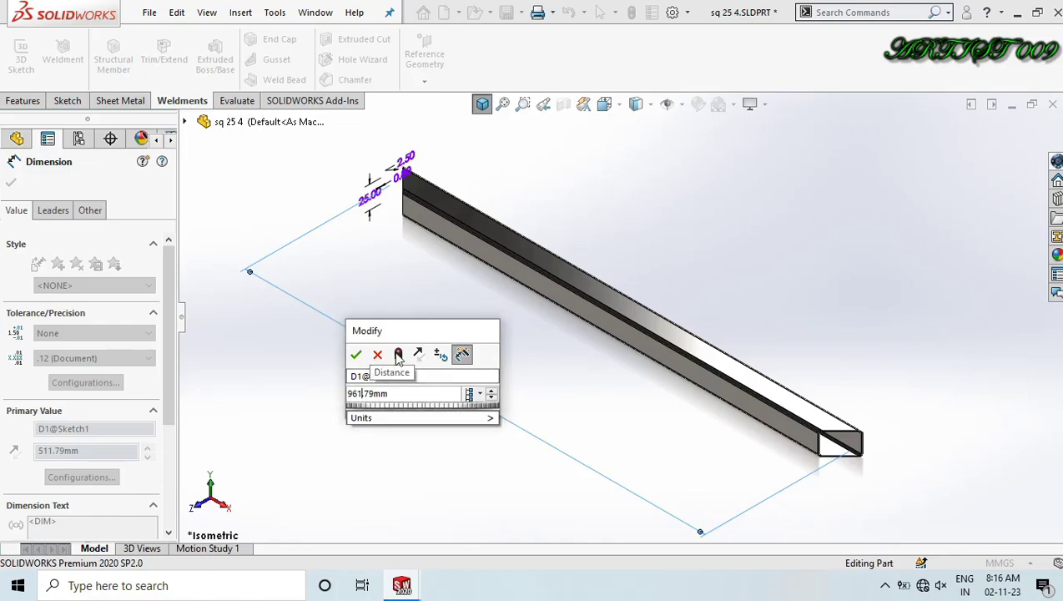
pyautogui.click(399, 354)
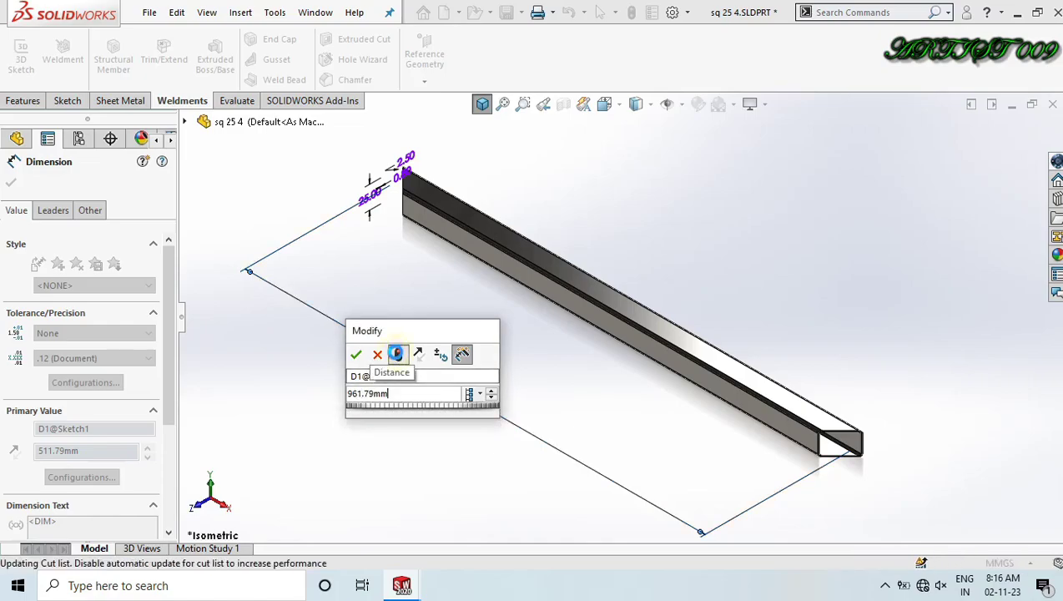
pyautogui.click(356, 355)
pyautogui.press('f')
pyautogui.click(385, 395)
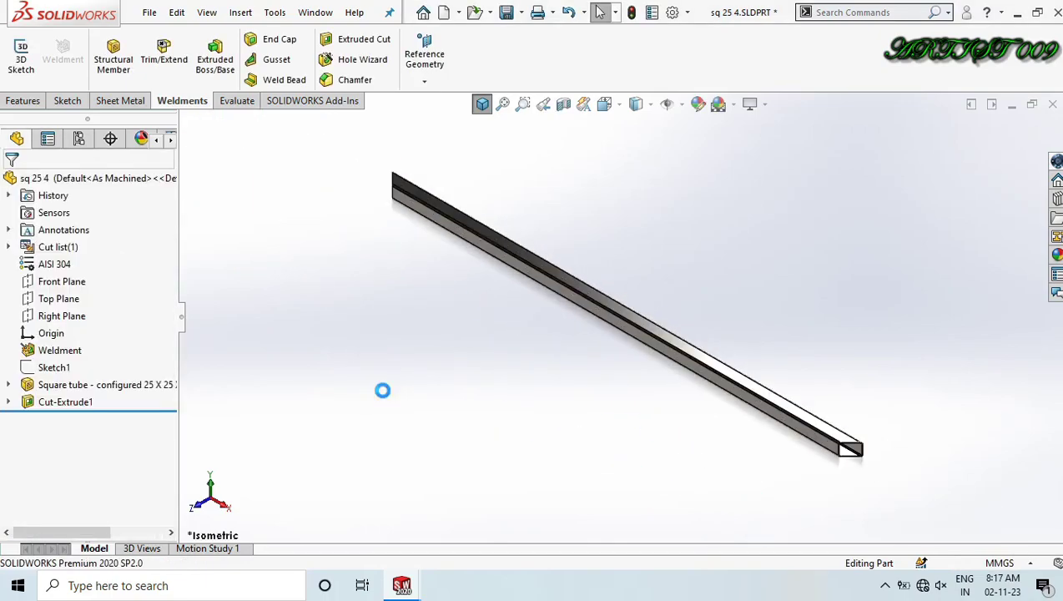
# Return to the table assembly and recheck the distance between the corresponding long faces of sq 25 3 and its mirrored copy.
pyautogui.hotkey('ctrl', 'Tab')
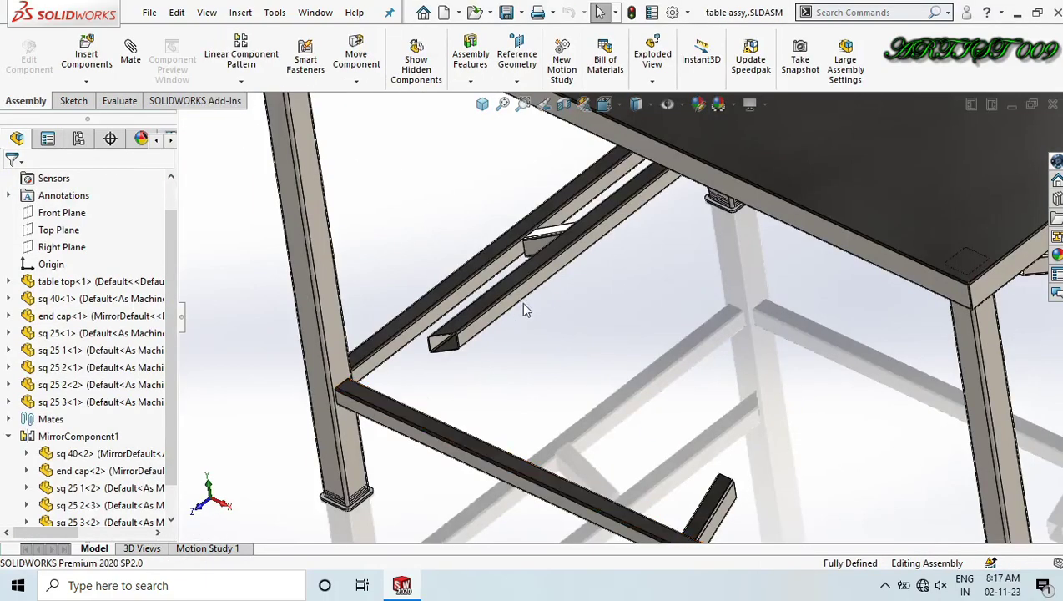
pyautogui.moveTo(524, 305)
pyautogui.mouseDown(button='middle')
pyautogui.moveTo(554, 311)
pyautogui.moveTo(534, 313)
pyautogui.mouseUp(button='middle')
pyautogui.scroll(-2, 535, 320)
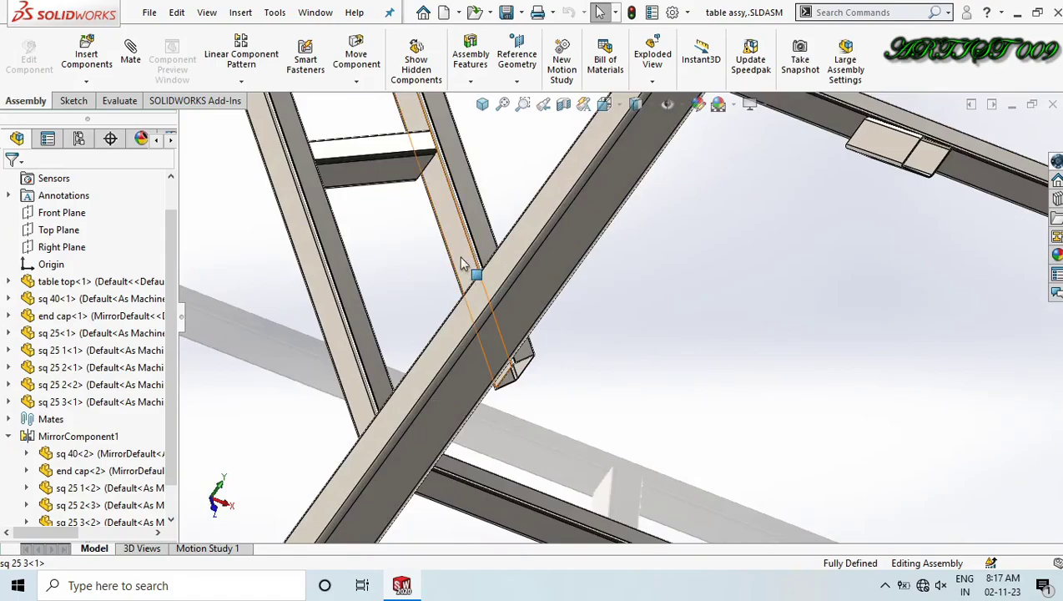
pyautogui.click(465, 263)
pyautogui.scroll(10, 546, 339)
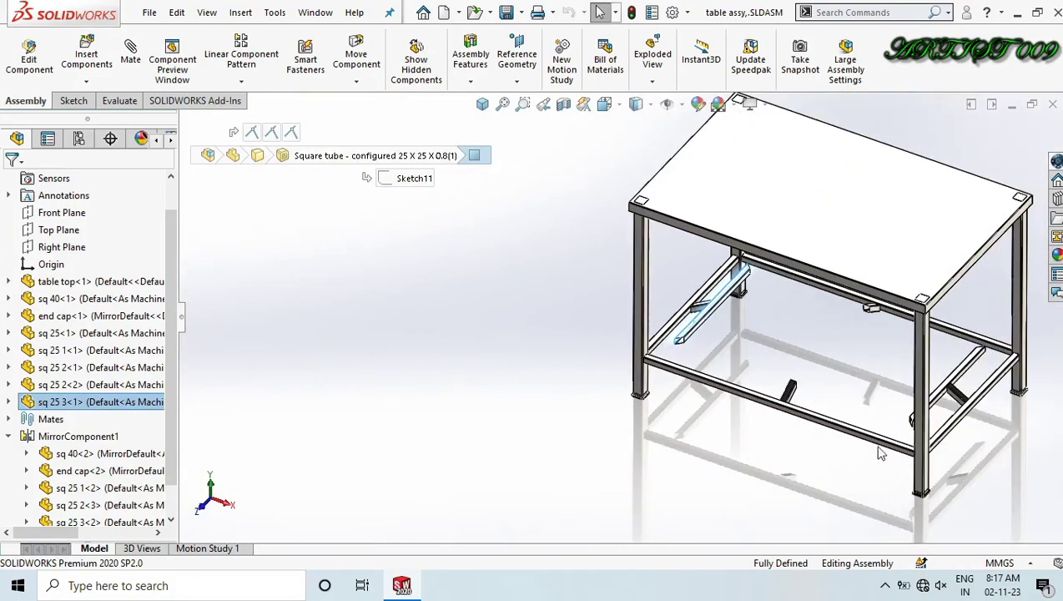
pyautogui.scroll(-10, 881, 453)
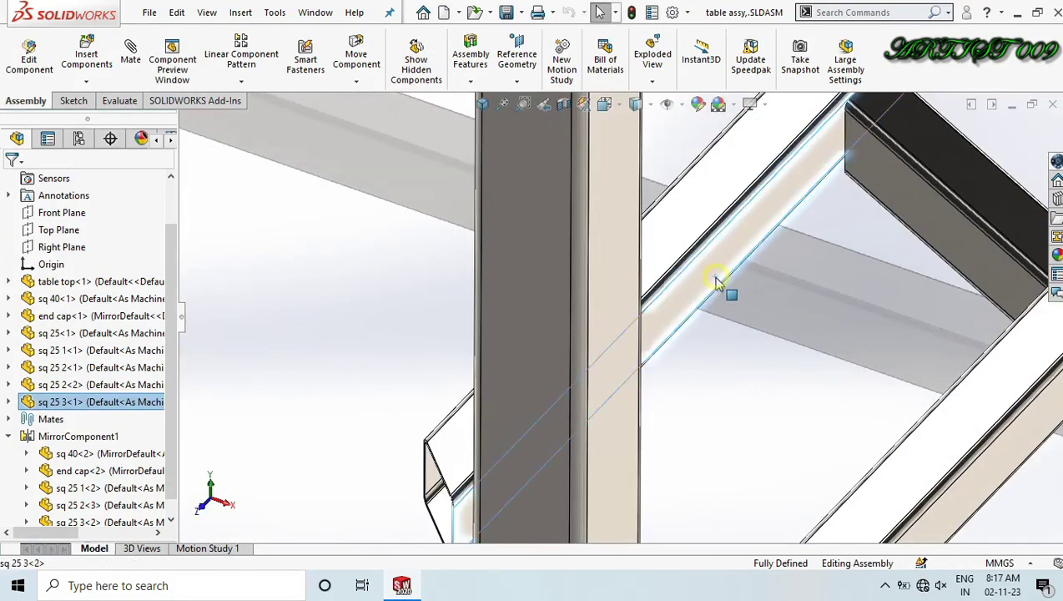
pyautogui.keyDown('ctrl'); pyautogui.click(716, 280); pyautogui.keyUp('ctrl')
pyautogui.click(756, 466)
pyautogui.hotkey('ctrl', '7')
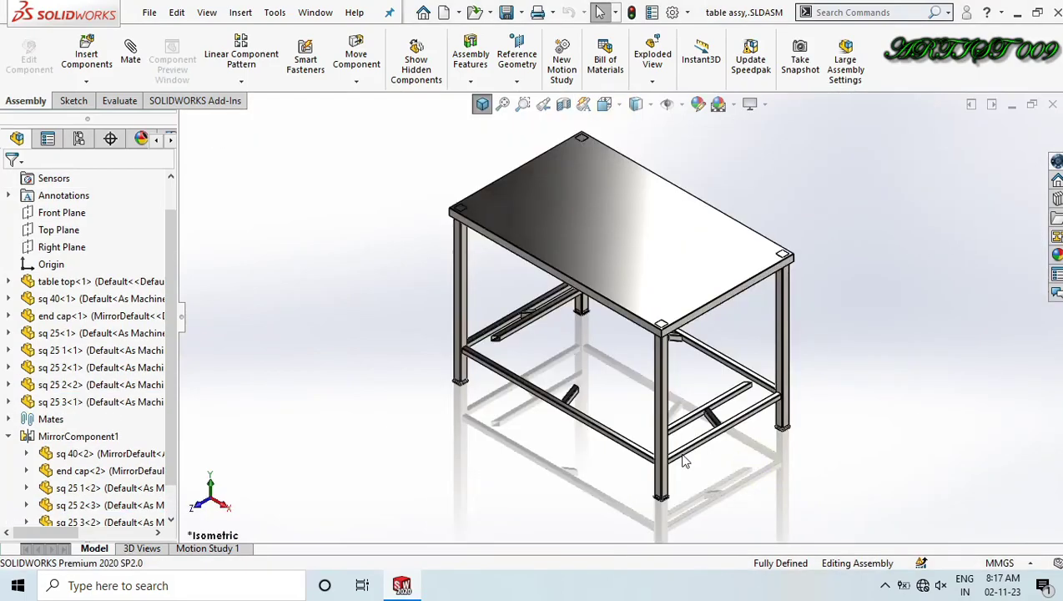
# Insert the sq 25 4 part, rotated twice by 90 degrees about Y, and place it near the open end of sq 25 3.
pyautogui.click(86, 56)
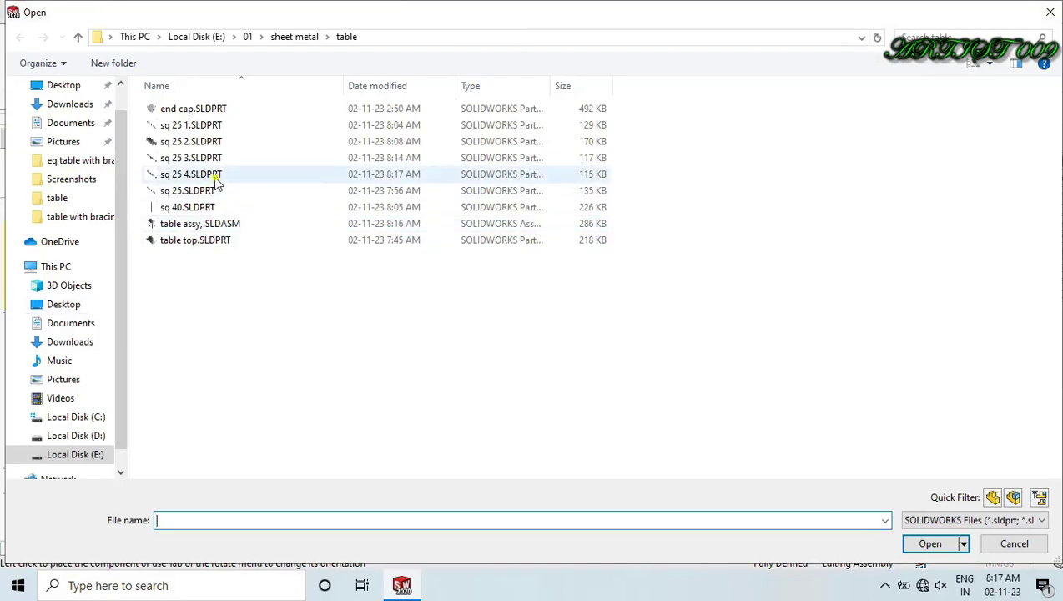
pyautogui.doubleClick(200, 174)
pyautogui.scroll(-5, 576, 371)
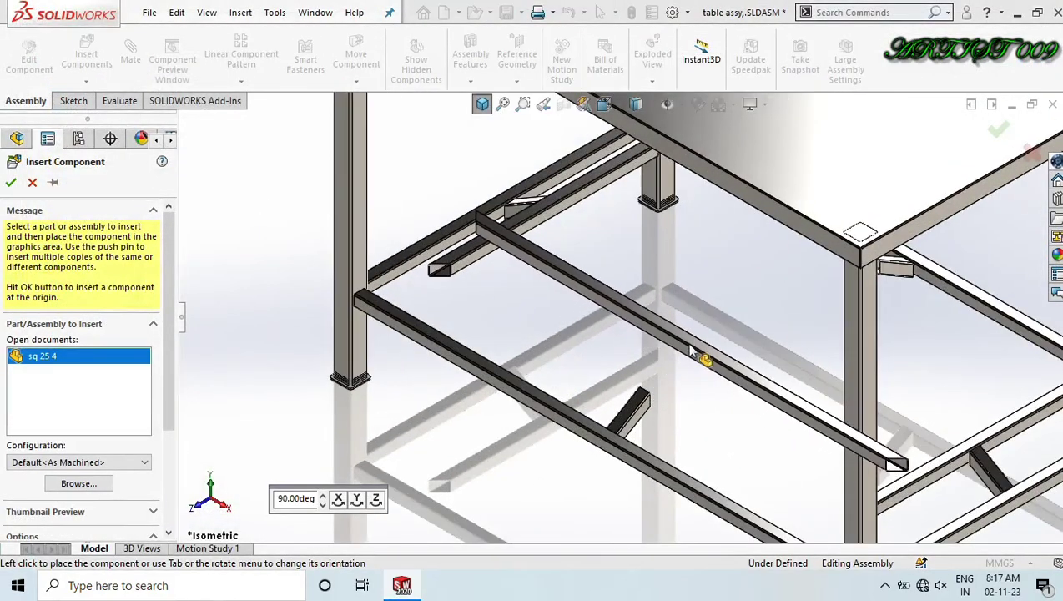
pyautogui.rightClick(700, 369)
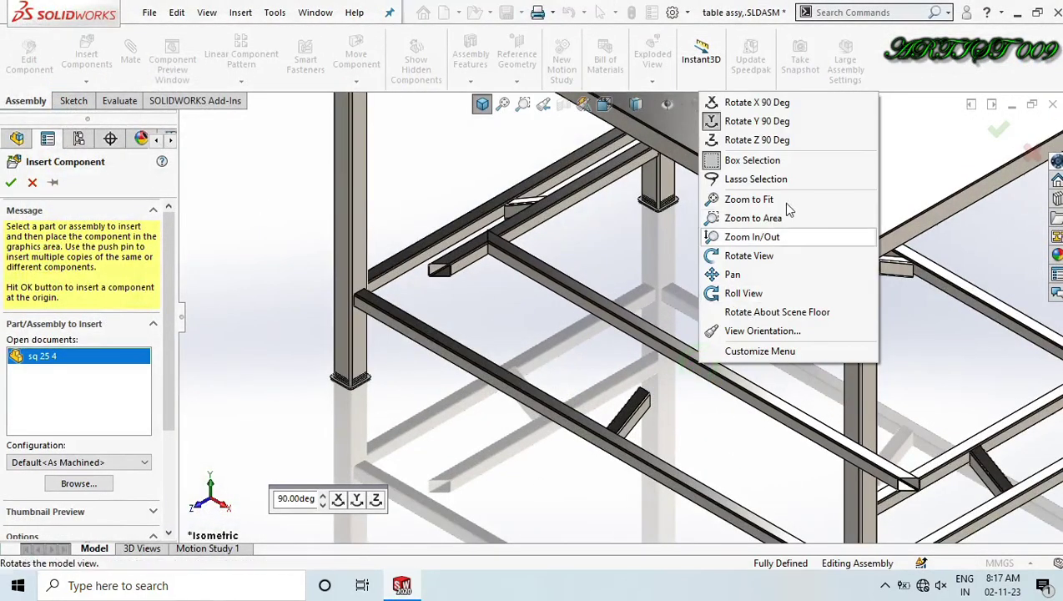
pyautogui.click(756, 124)
pyautogui.rightClick(672, 328)
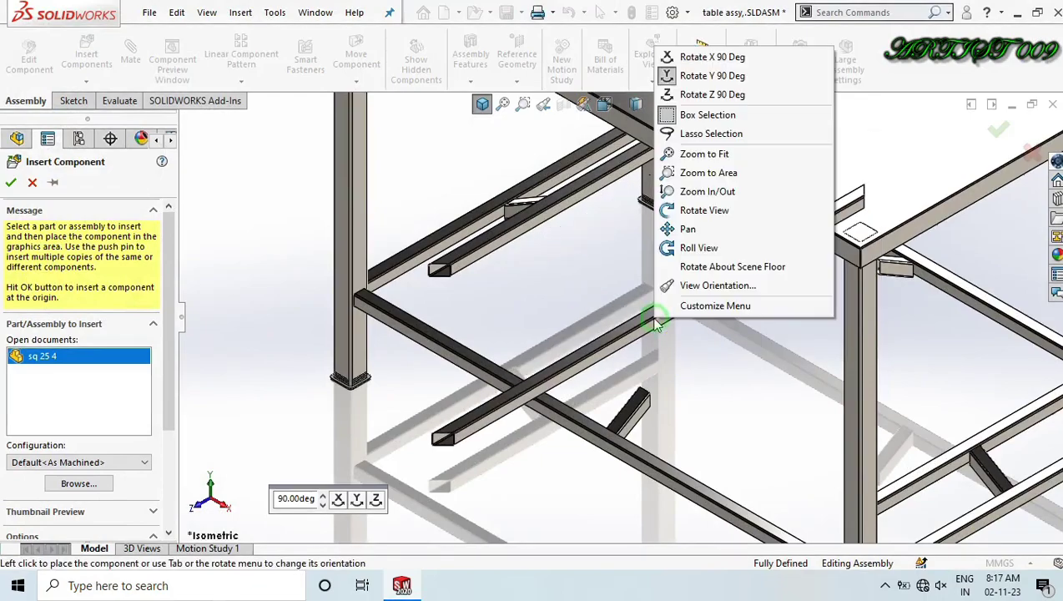
pyautogui.click(703, 84)
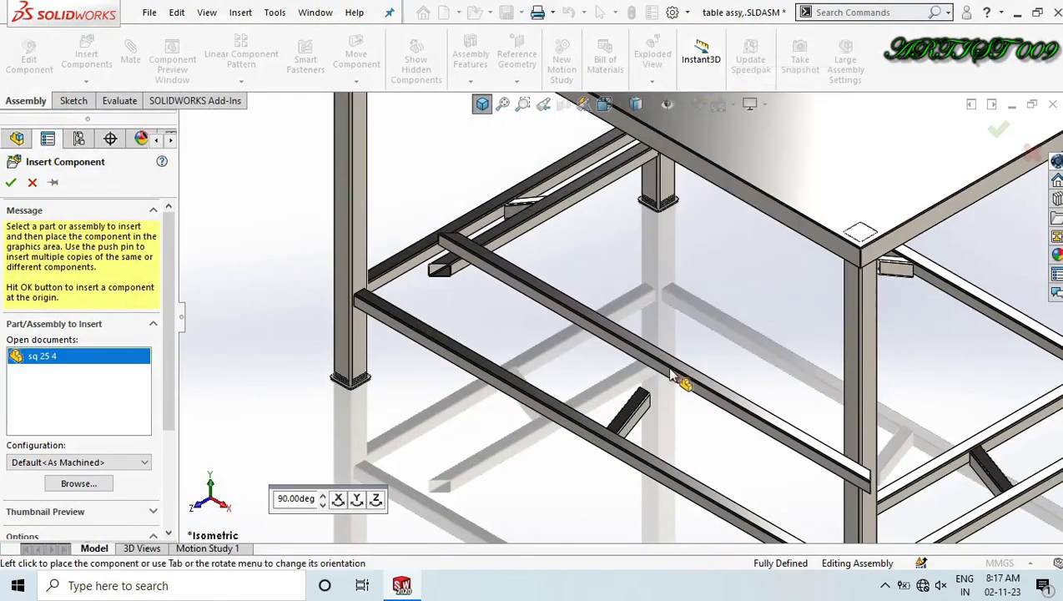
pyautogui.click(628, 355)
# Add a coincident mate between the mitered end faces of sq 25 3 and sq 25 4.
pyautogui.scroll(-8, 510, 290)
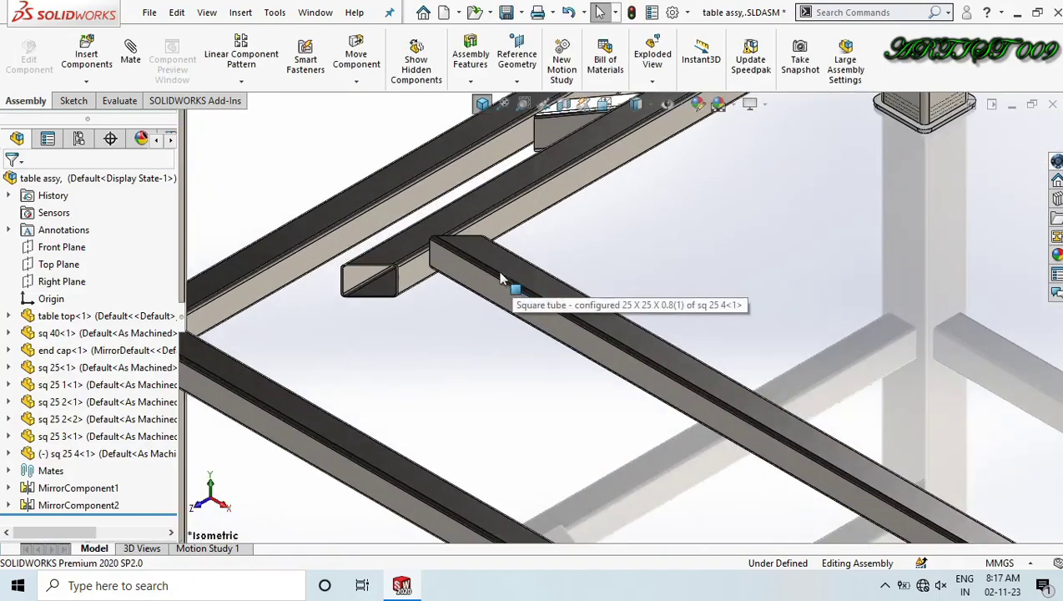
pyautogui.scroll(-5, 433, 267)
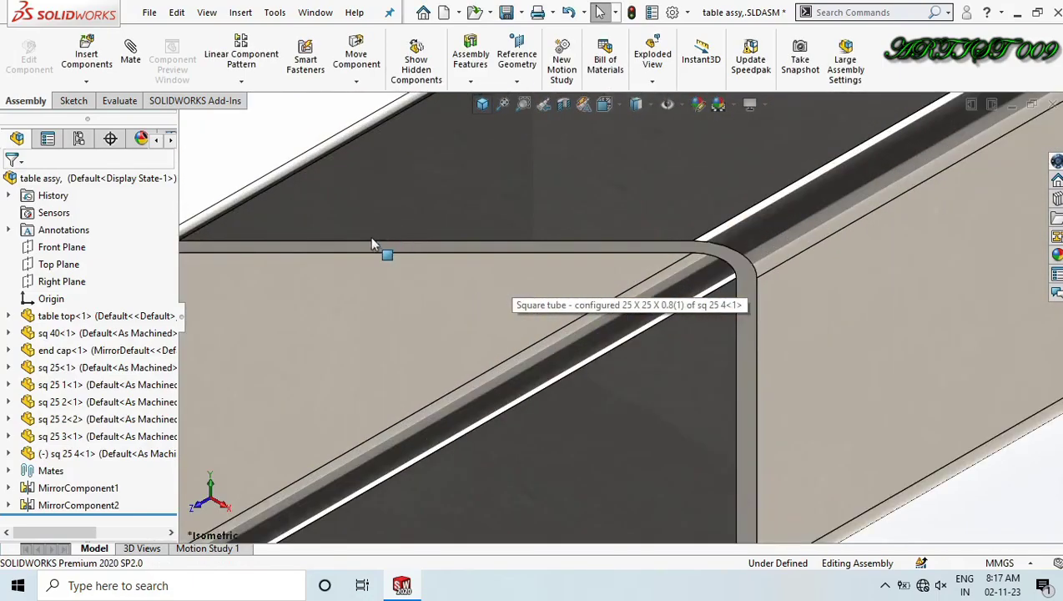
pyautogui.click(357, 249)
pyautogui.scroll(10, 676, 349)
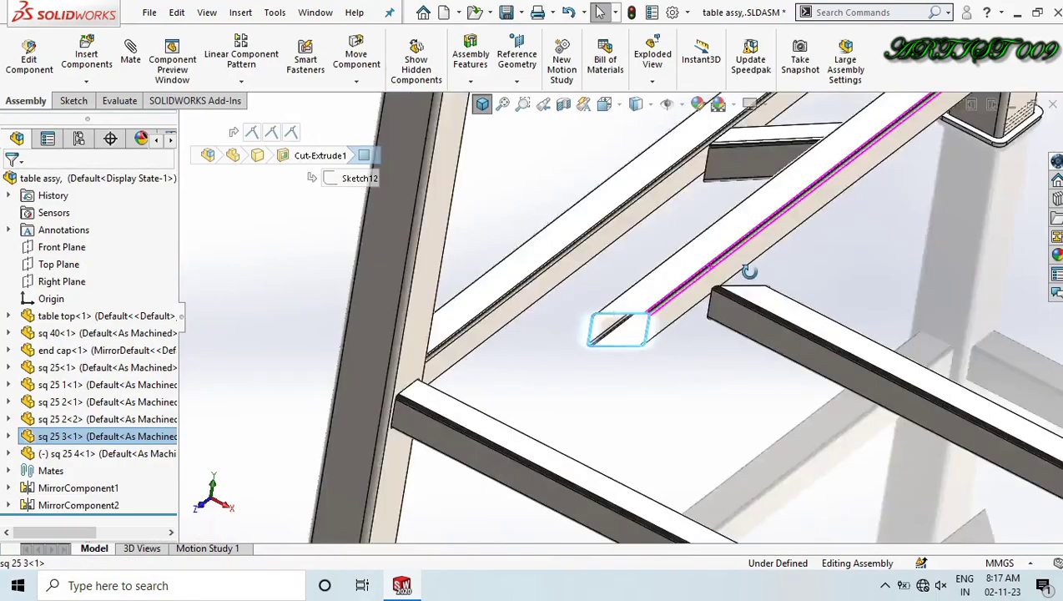
pyautogui.moveTo(749, 271); pyautogui.dragTo(573, 396, button='middle')
pyautogui.scroll(-5, 573, 396)
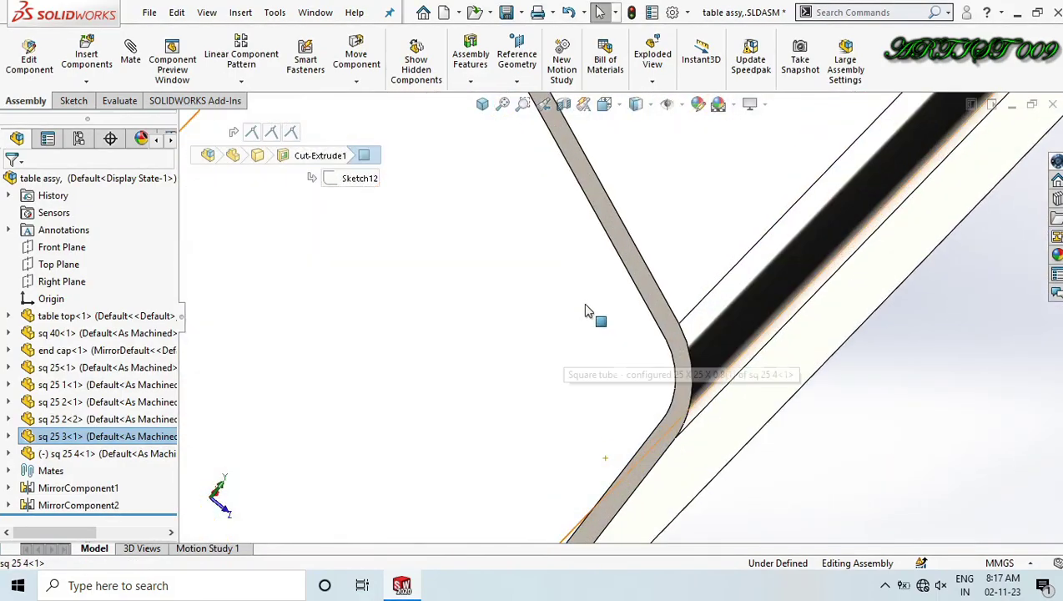
pyautogui.keyDown('ctrl'); pyautogui.click(618, 247); pyautogui.keyUp('ctrl')
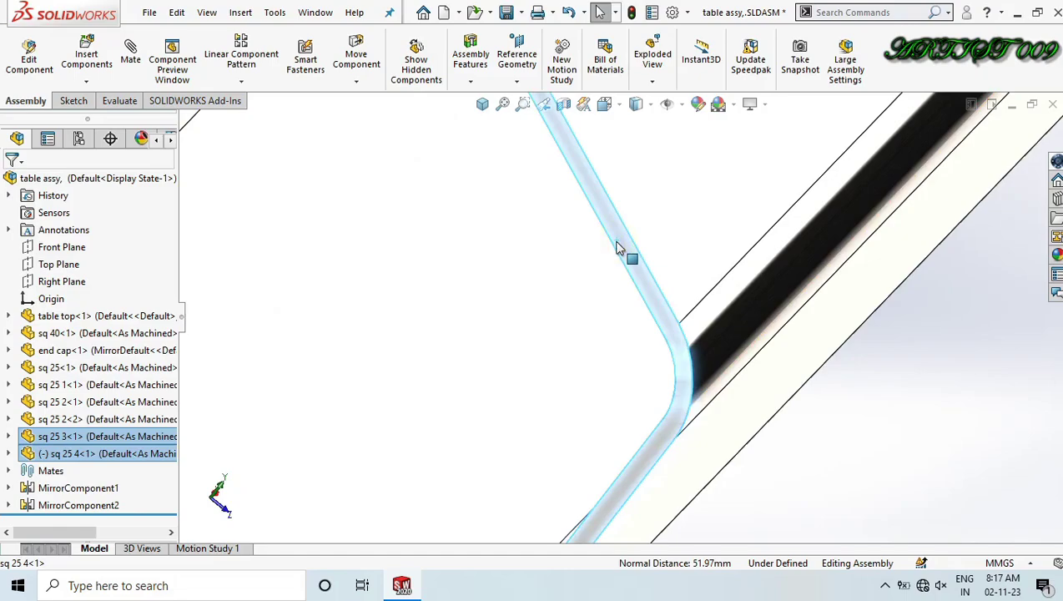
pyautogui.scroll(10, 562, 327)
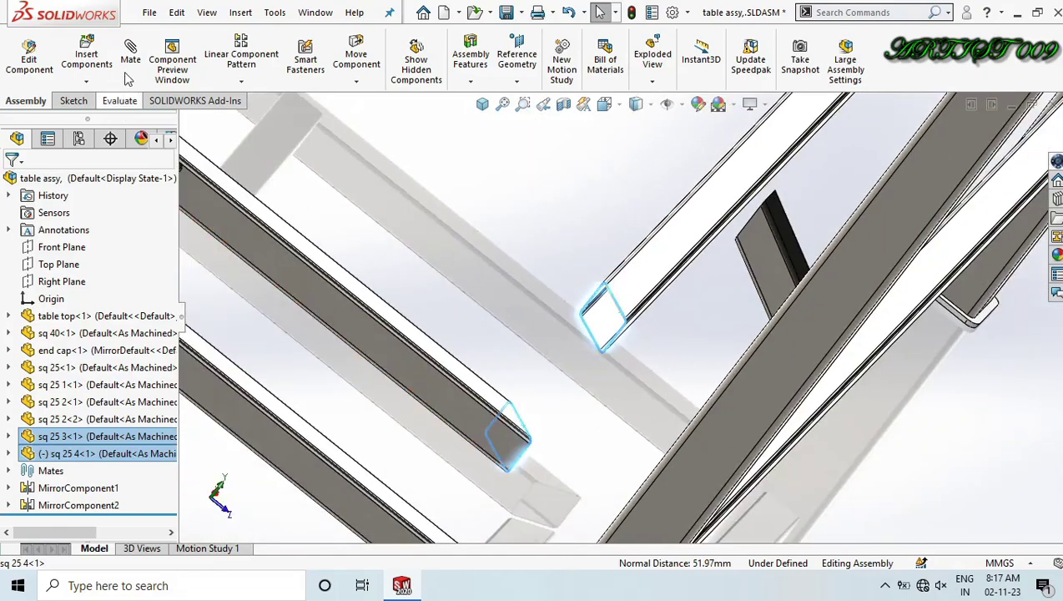
pyautogui.click(130, 61)
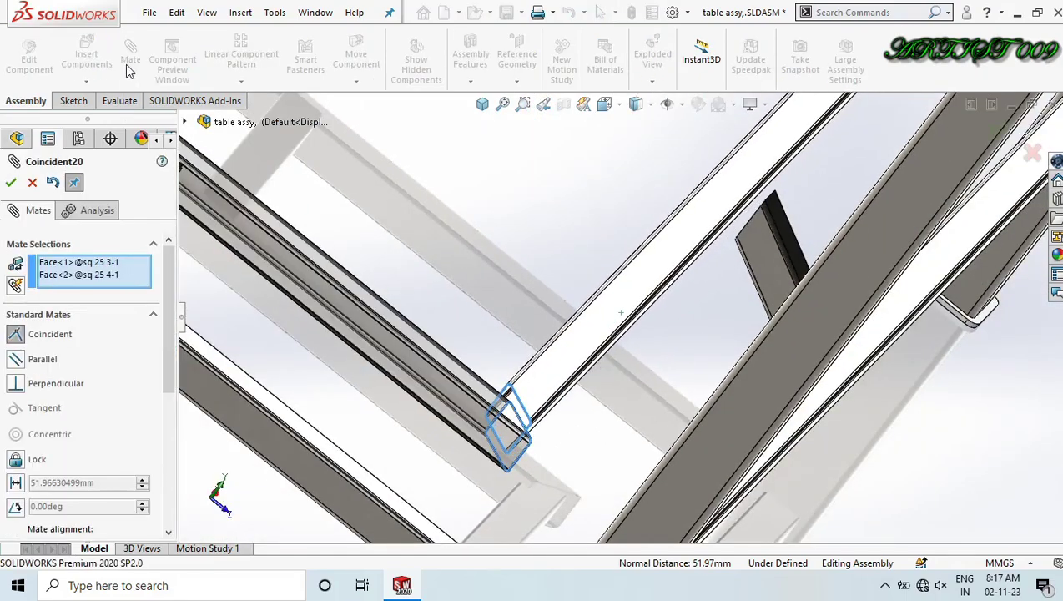
pyautogui.click(12, 183)
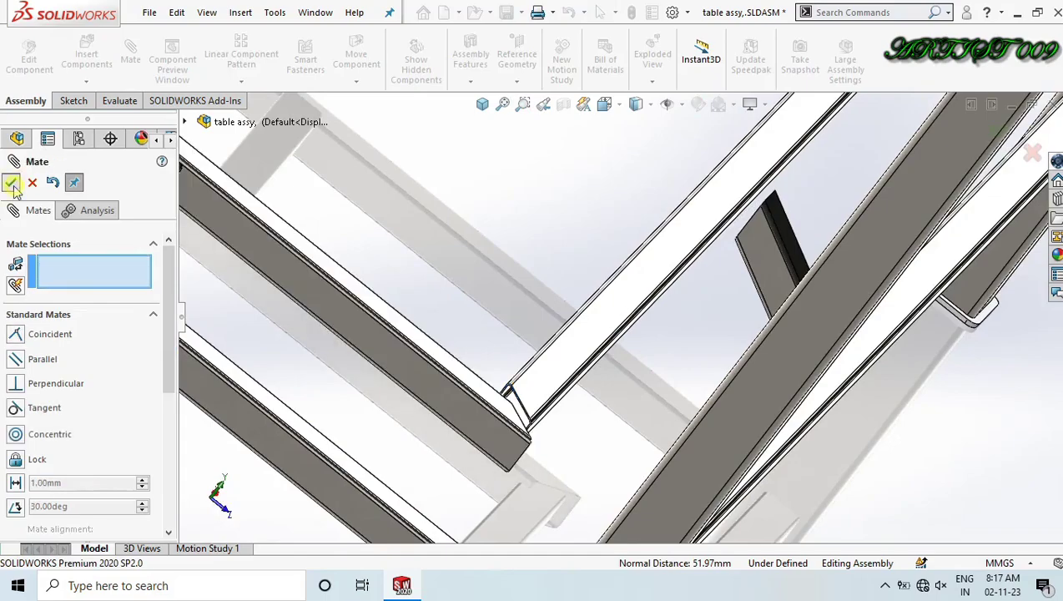
pyautogui.click(12, 184)
# Mate the upper long faces of sq 25 3 and sq 25 4 coincident at the mitered corner.
pyautogui.scroll(-3, 492, 404)
pyautogui.click(502, 409)
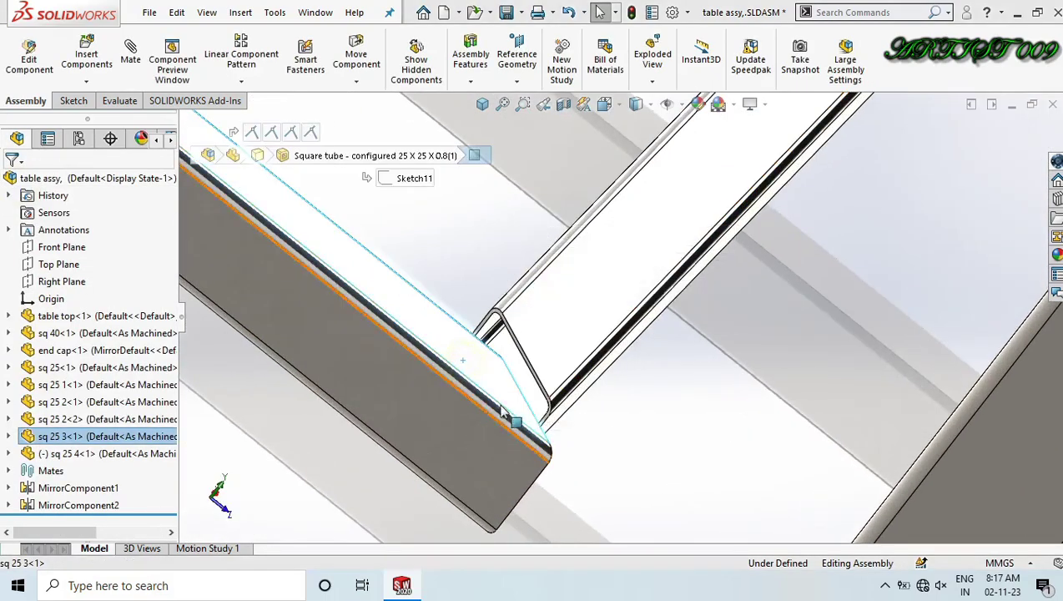
pyautogui.keyDown('ctrl'); pyautogui.click(565, 314); pyautogui.keyUp('ctrl')
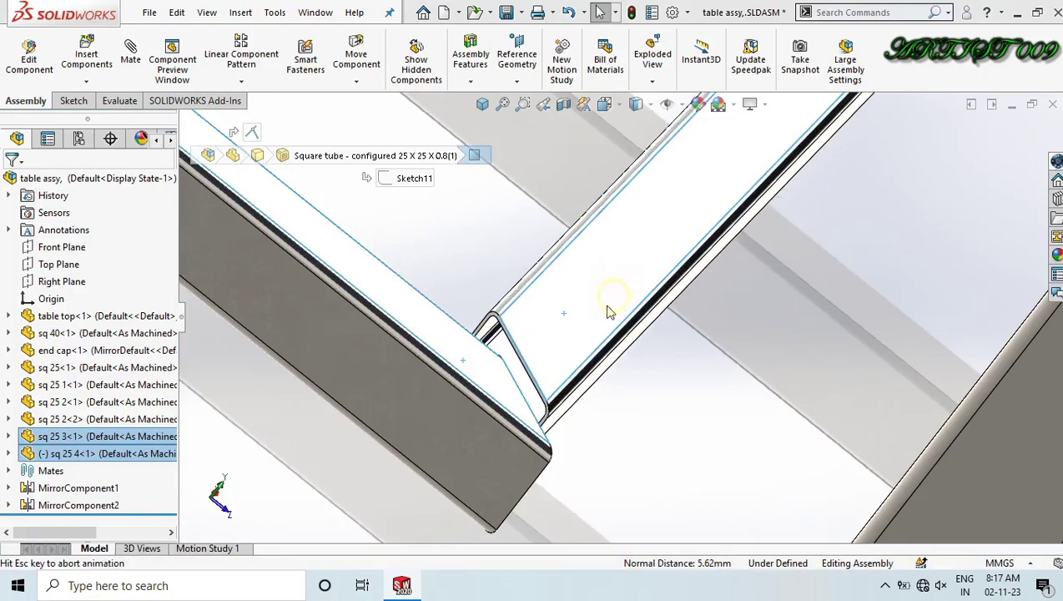
pyautogui.press('Escape')
pyautogui.scroll(4, 598, 415)
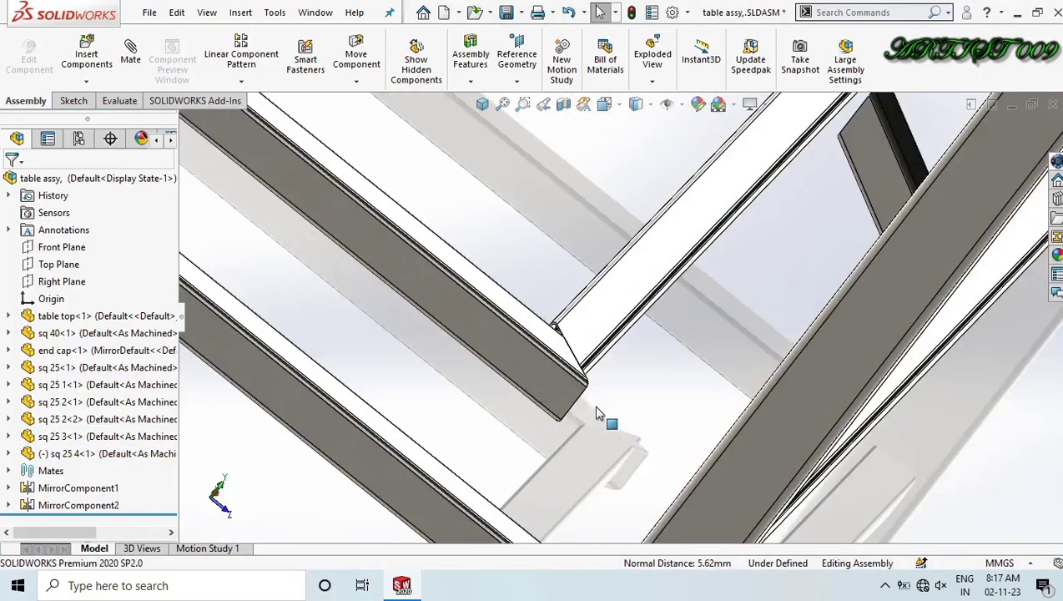
# Mate the outer vertical edges of the sq 25 3 and sq 25 4 miter ends coincident.
pyautogui.moveTo(598, 415); pyautogui.dragTo(910, 317, button='middle')
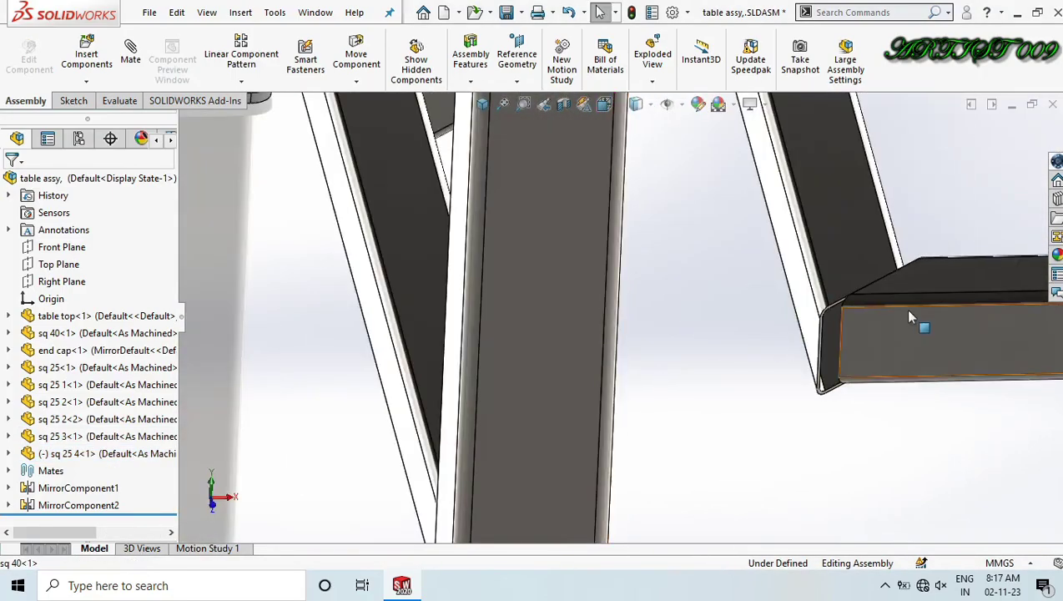
pyautogui.scroll(-3, 910, 317)
pyautogui.click(574, 397)
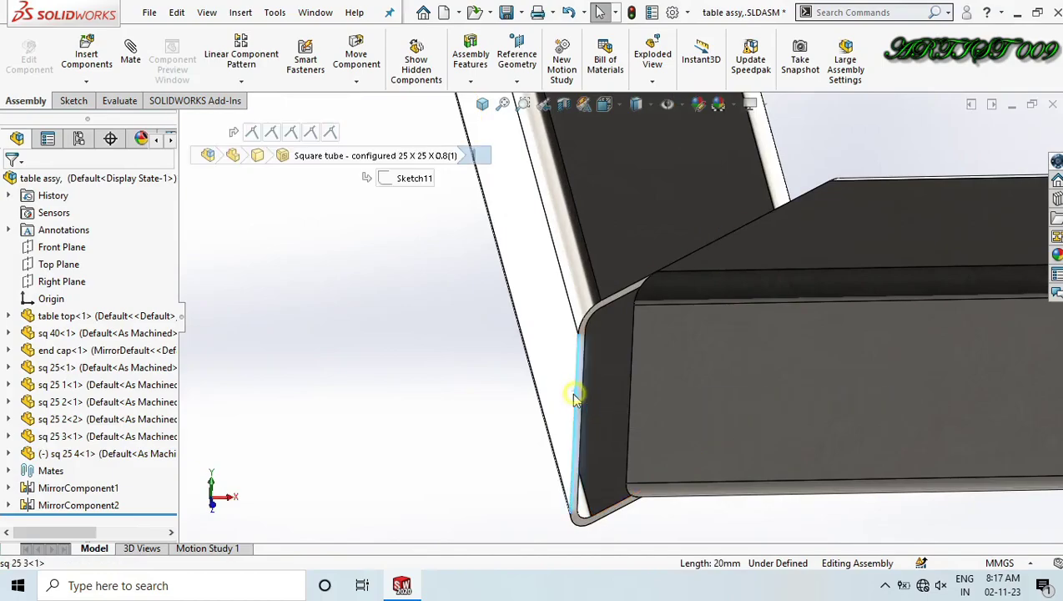
pyautogui.keyDown('ctrl'); pyautogui.click(627, 402); pyautogui.keyUp('ctrl')
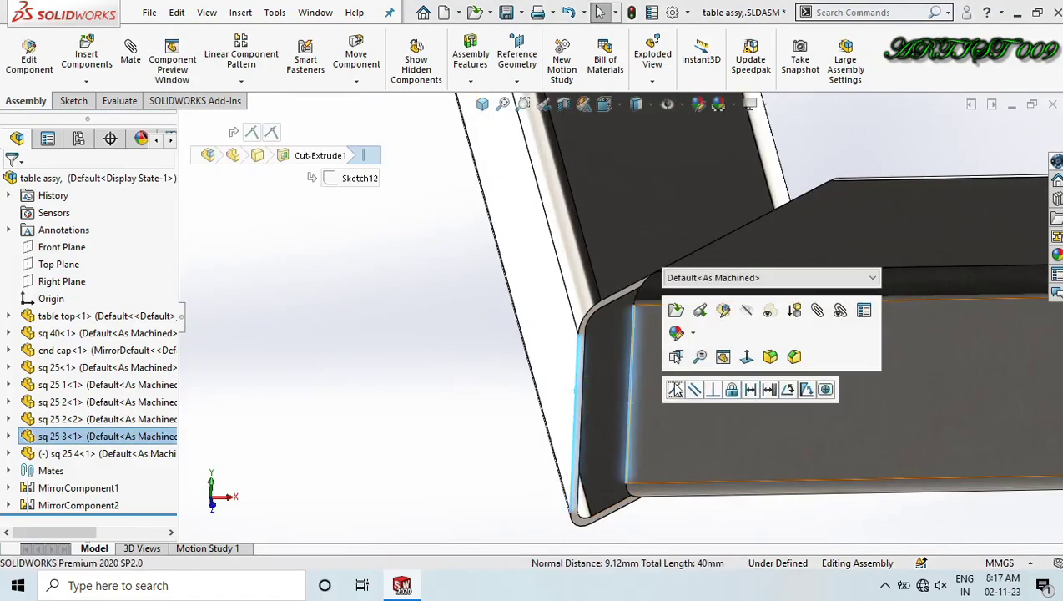
pyautogui.click(675, 388)
pyautogui.scroll(5, 460, 344)
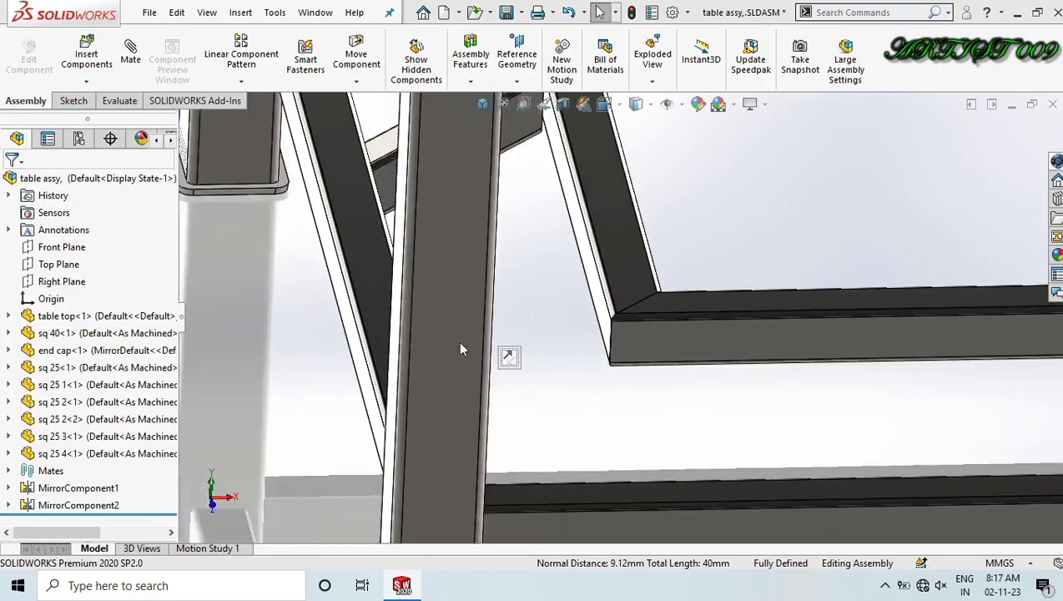
pyautogui.moveTo(460, 349); pyautogui.dragTo(725, 321, button='middle')
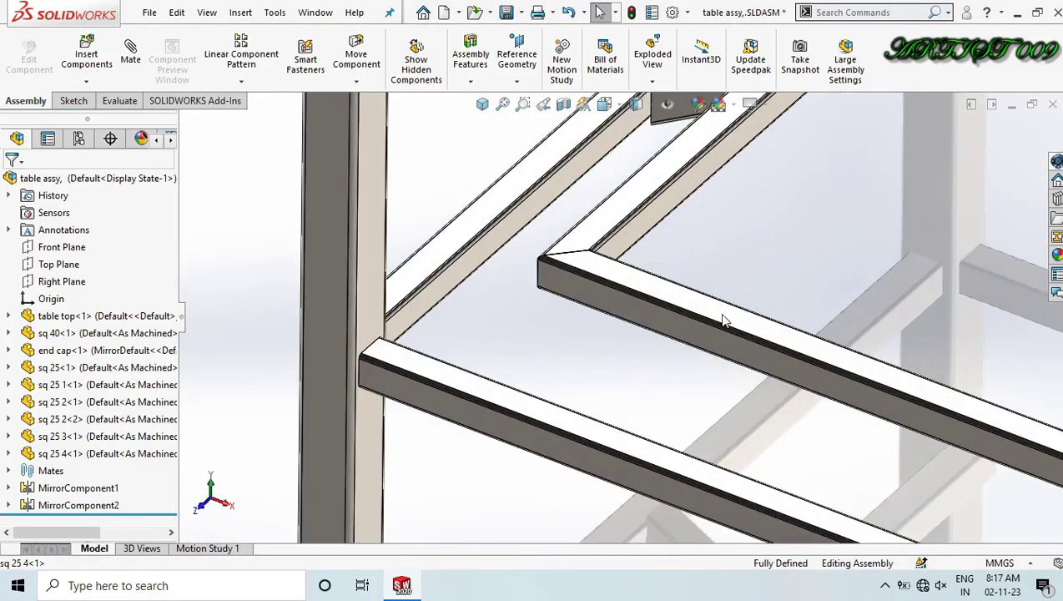
pyautogui.hotkey('ctrl', '7')
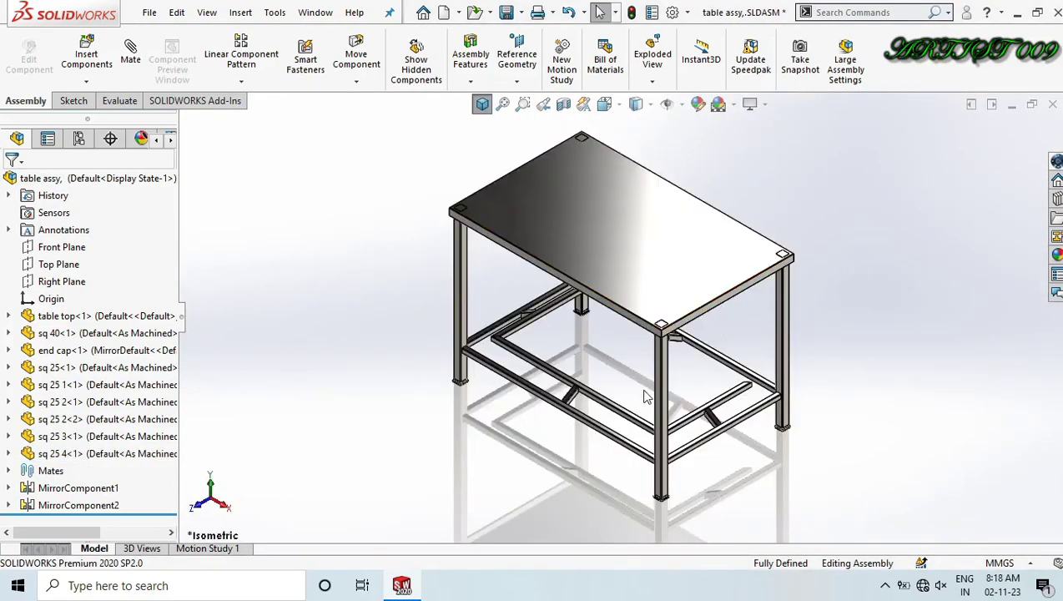
# Add sq 25 4 to the MirrorComponent2 feature about the Front Plane and save the assembly.
pyautogui.scroll(-6, 646, 400)
pyautogui.moveTo(652, 411); pyautogui.dragTo(467, 368, button='middle')
pyautogui.hotkey('ctrl', '7')
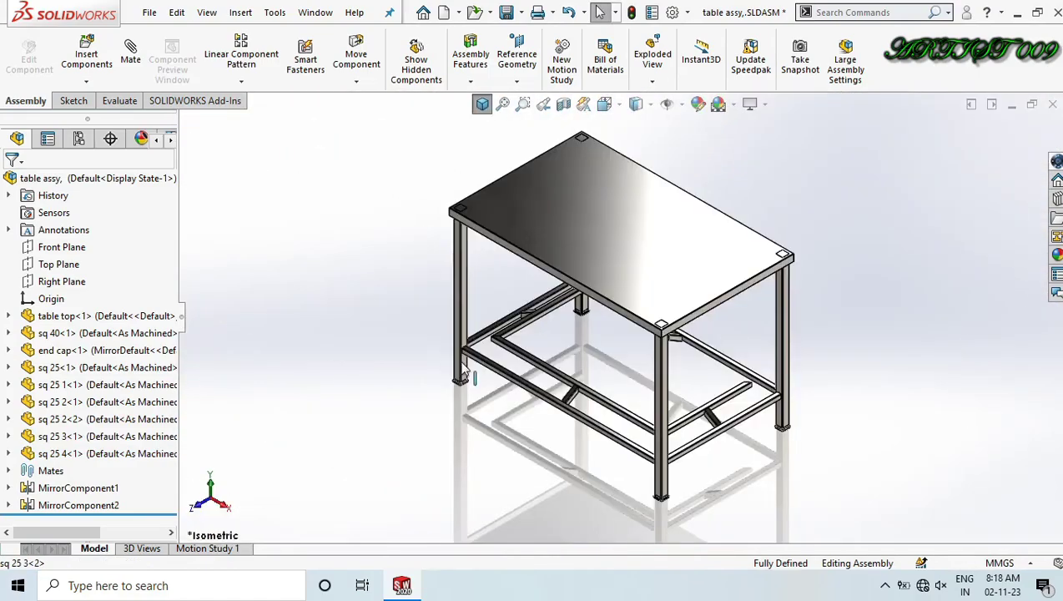
pyautogui.click(88, 505)
pyautogui.click(101, 457)
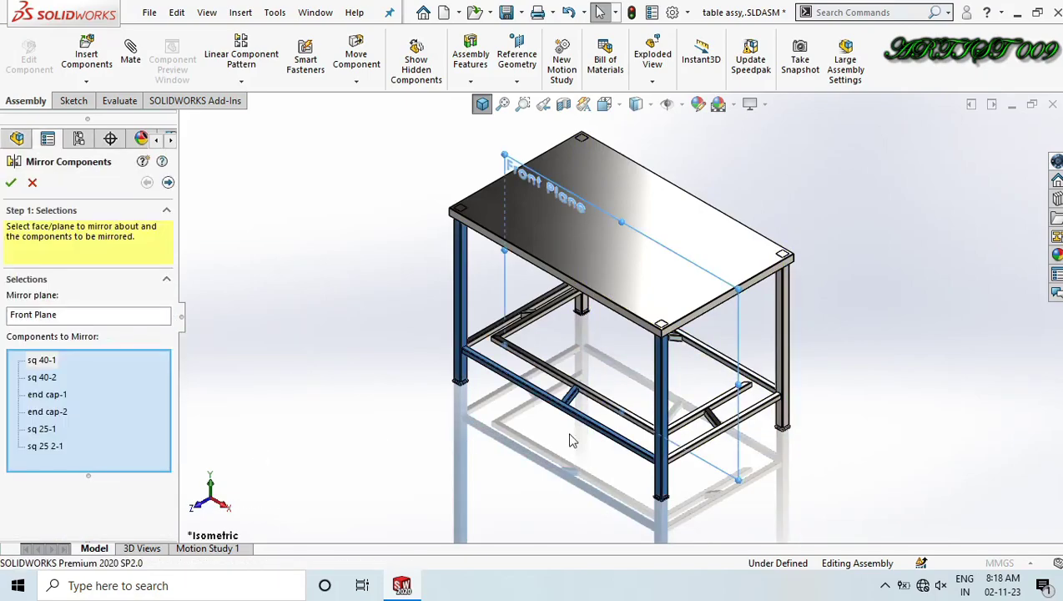
pyautogui.scroll(-5, 576, 409)
pyautogui.click(605, 368)
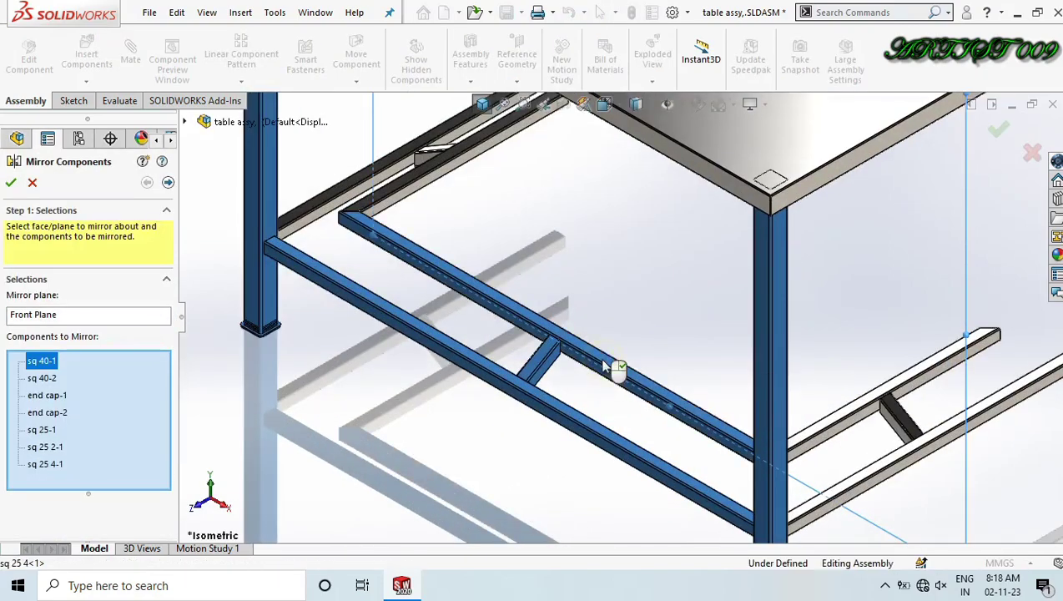
pyautogui.rightClick(603, 361)
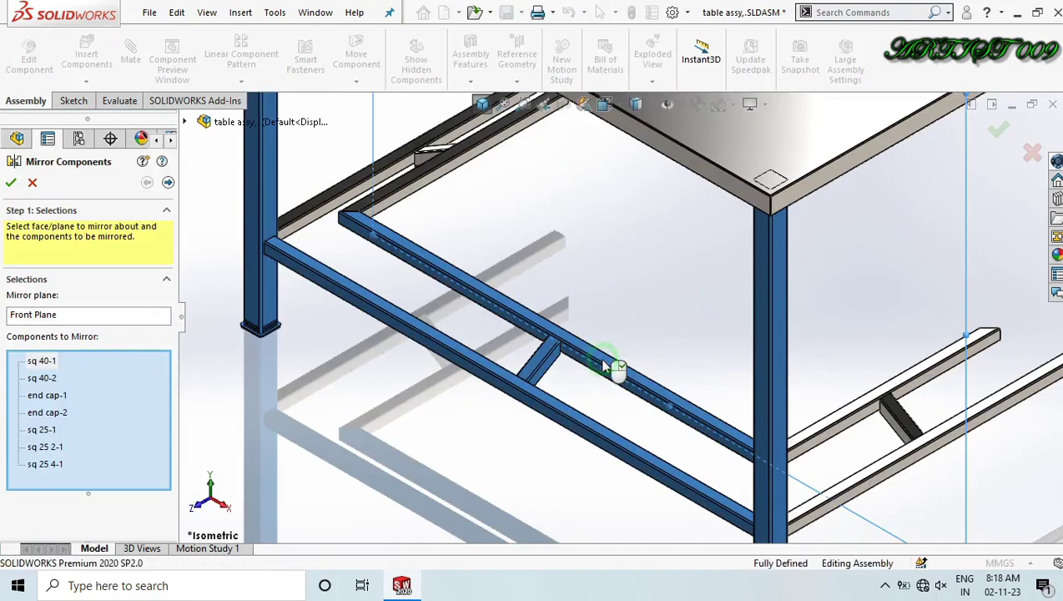
pyautogui.scroll(4, 599, 364)
pyautogui.scroll(2, 510, 406)
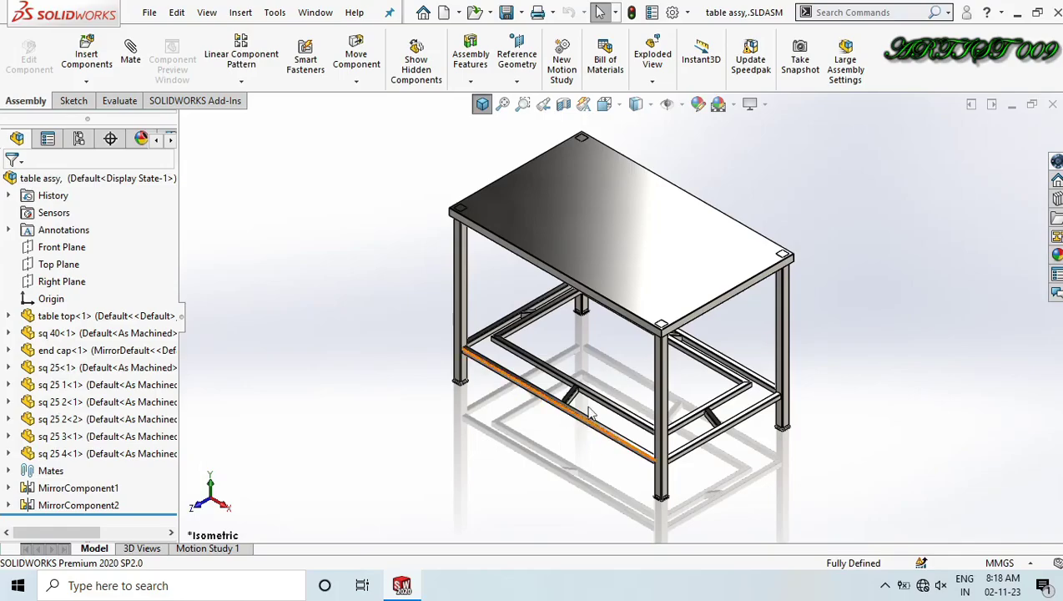
# Start an assembly sketch on the end face of brace sq 25 2<1> that protrudes below the tube and view it square on.
pyautogui.scroll(-3, 595, 352)
pyautogui.moveTo(590, 404); pyautogui.dragTo(609, 350, button='middle')
pyautogui.hotkey('ctrl', '7')
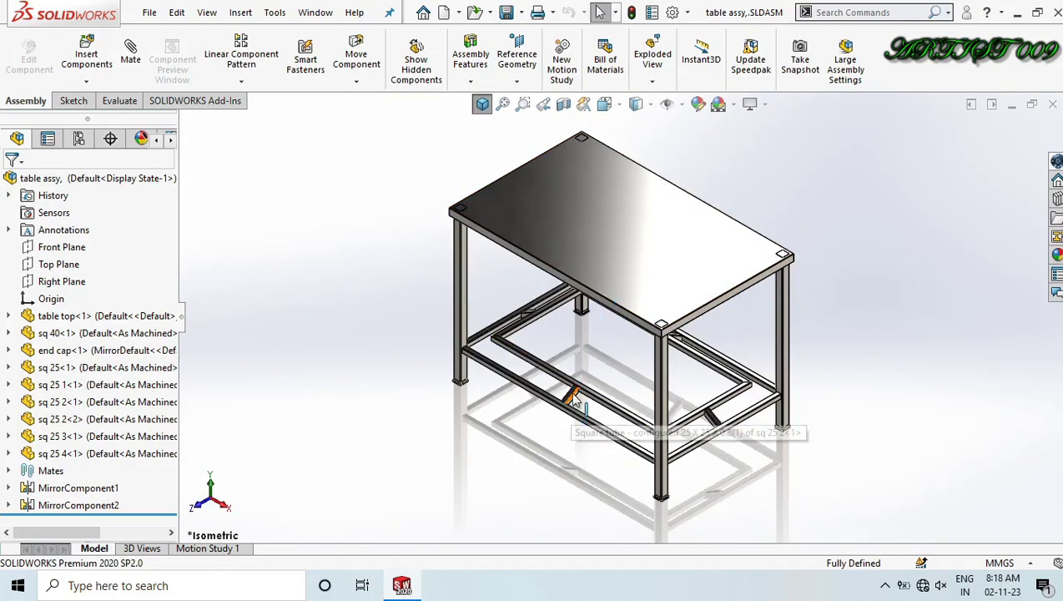
pyautogui.scroll(-10, 573, 408)
pyautogui.scroll(-5, 561, 430)
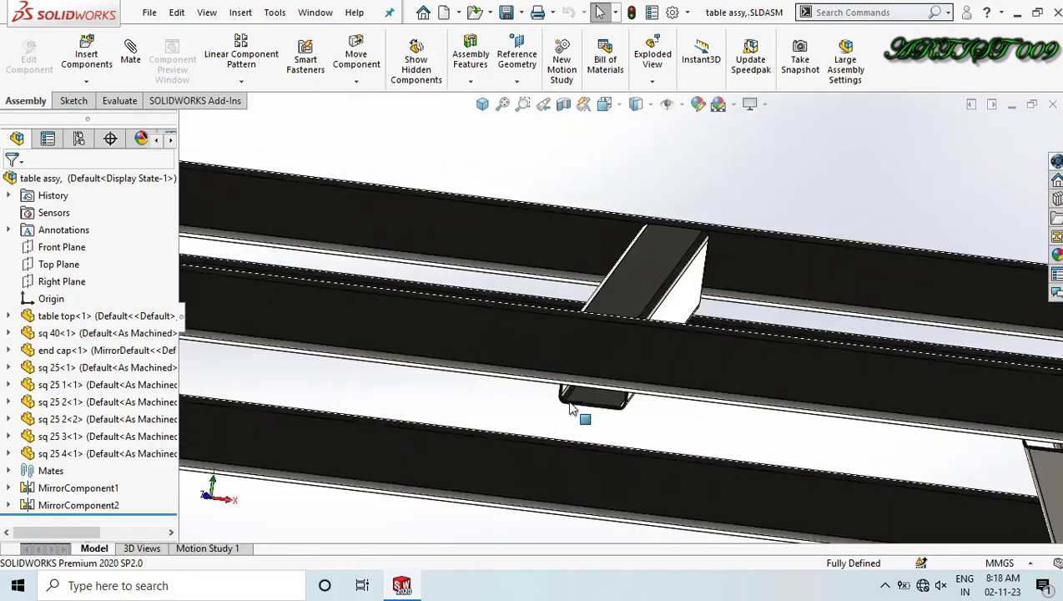
pyautogui.scroll(-2, 570, 365)
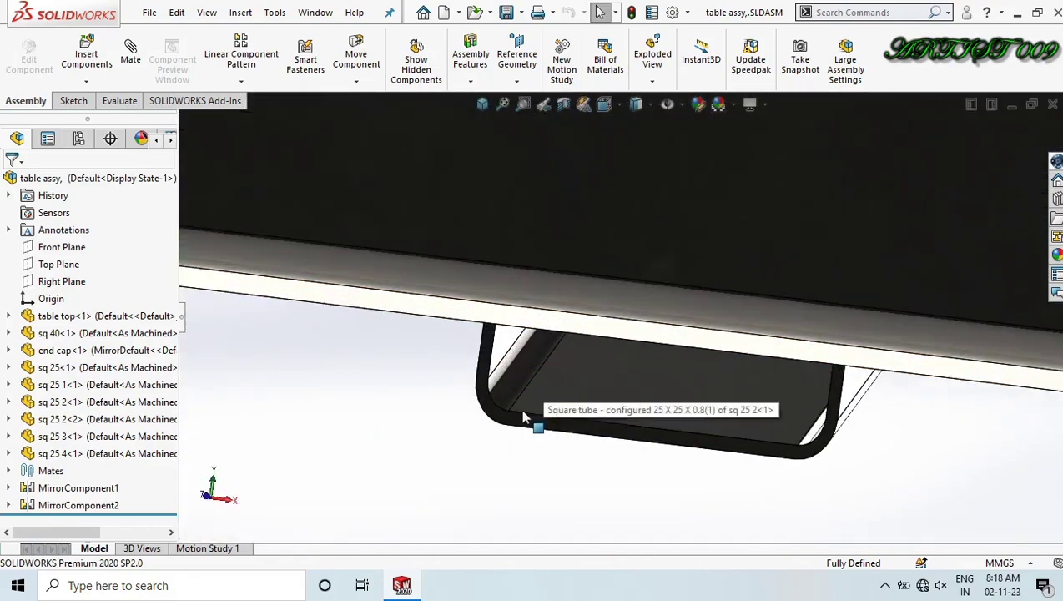
pyautogui.moveTo(530, 416); pyautogui.dragTo(543, 356, button='middle')
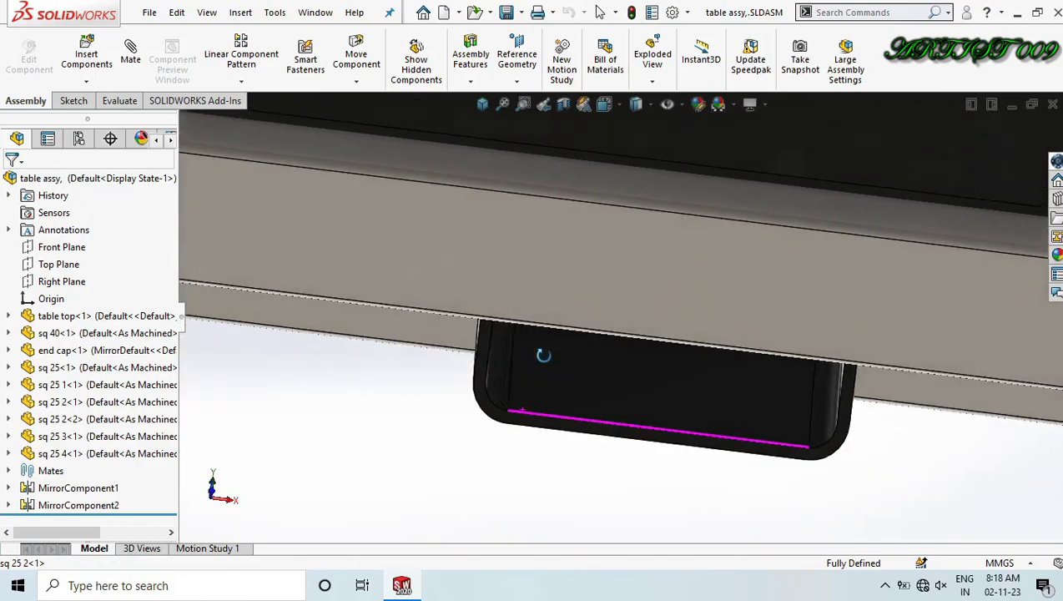
pyautogui.click(527, 422)
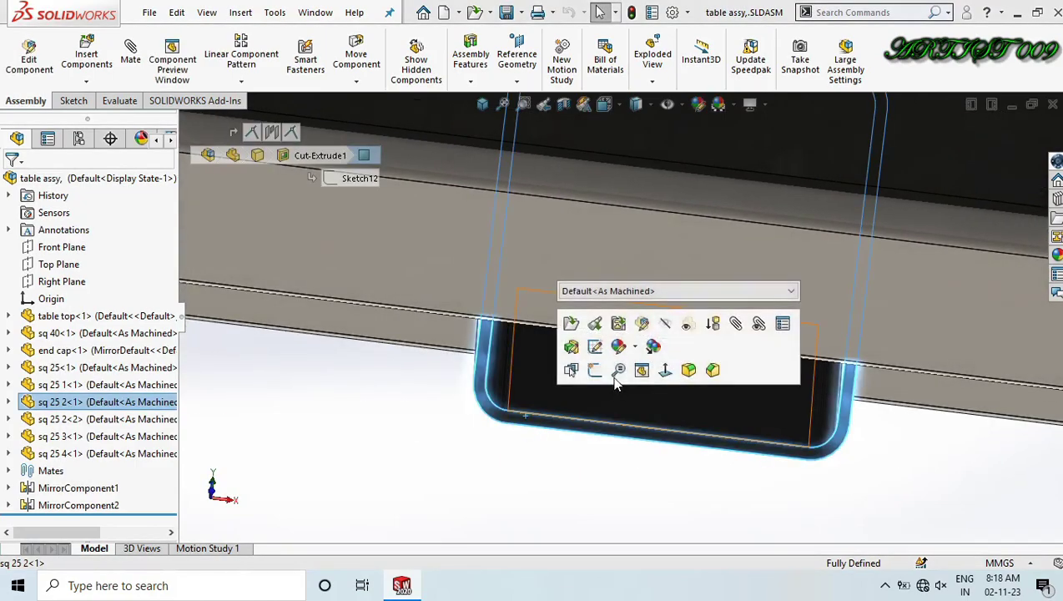
pyautogui.click(615, 371)
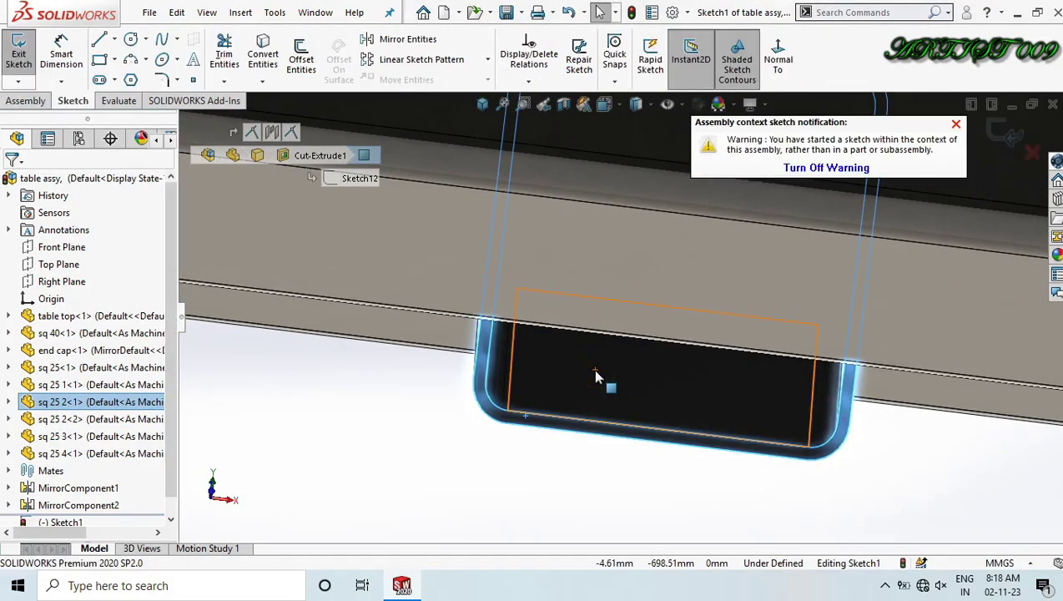
pyautogui.click(777, 55)
# Convert the brace's outer end outline and the lower edge of the crossing sq 25<1> tube into sketch entities.
pyautogui.scroll(-3, 648, 434)
pyautogui.scroll(-6, 639, 426)
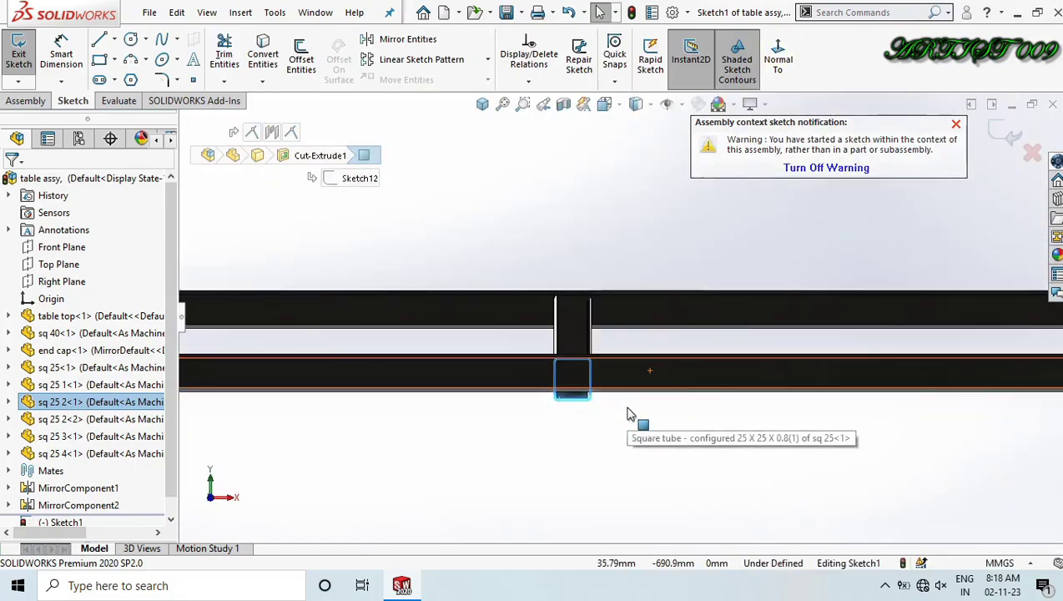
pyautogui.scroll(-3, 451, 373)
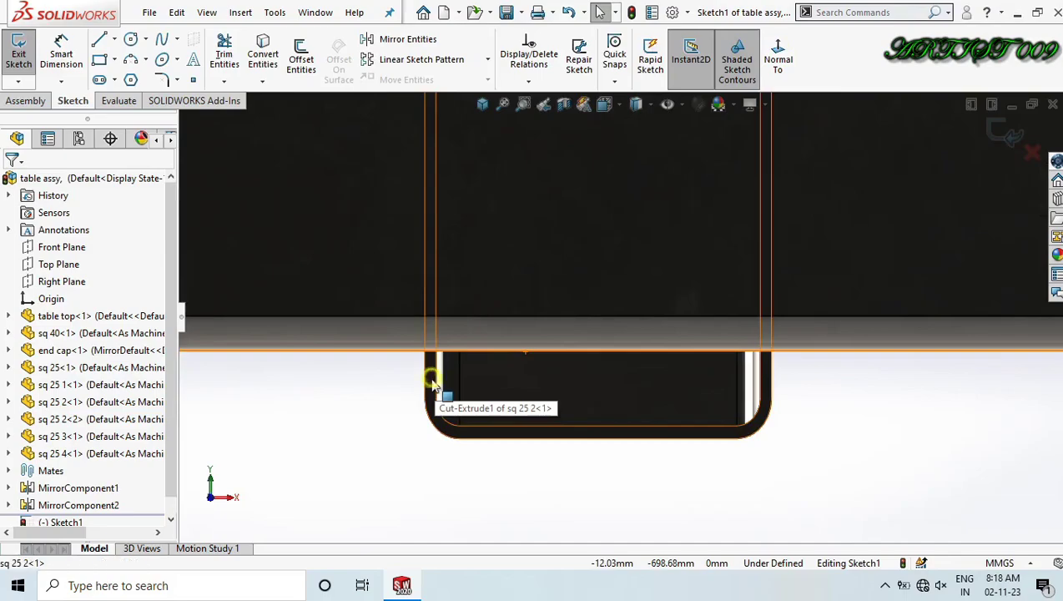
pyautogui.click(431, 379)
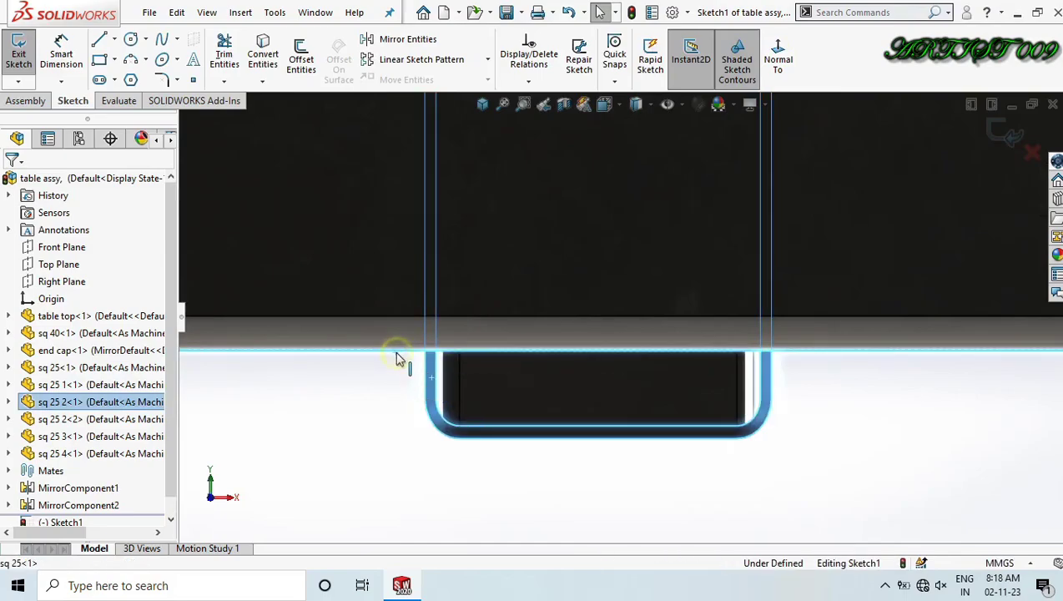
pyautogui.click(269, 61)
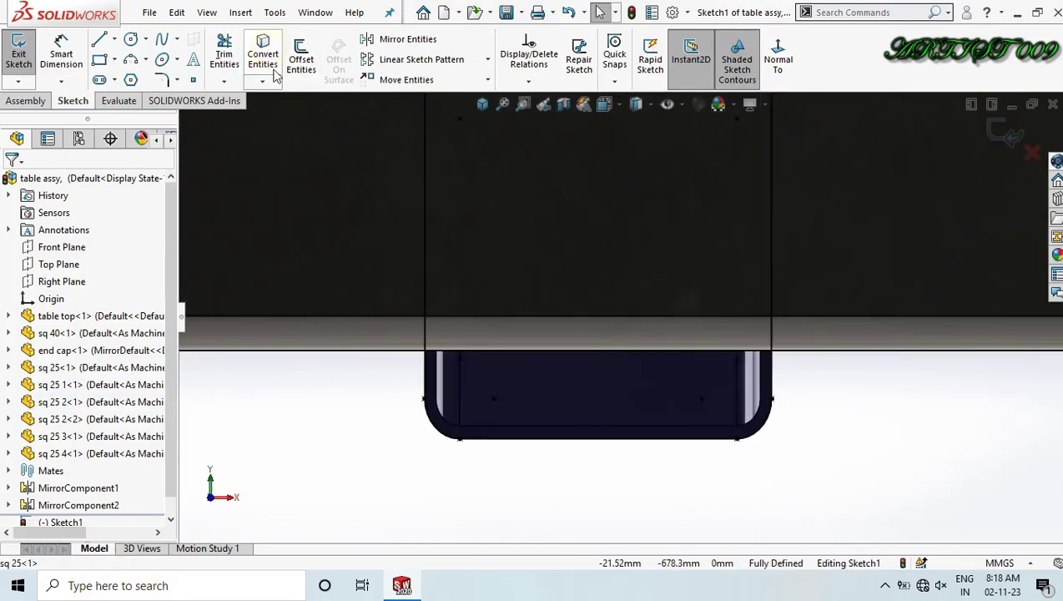
pyautogui.scroll(5, 436, 391)
pyautogui.click(458, 433)
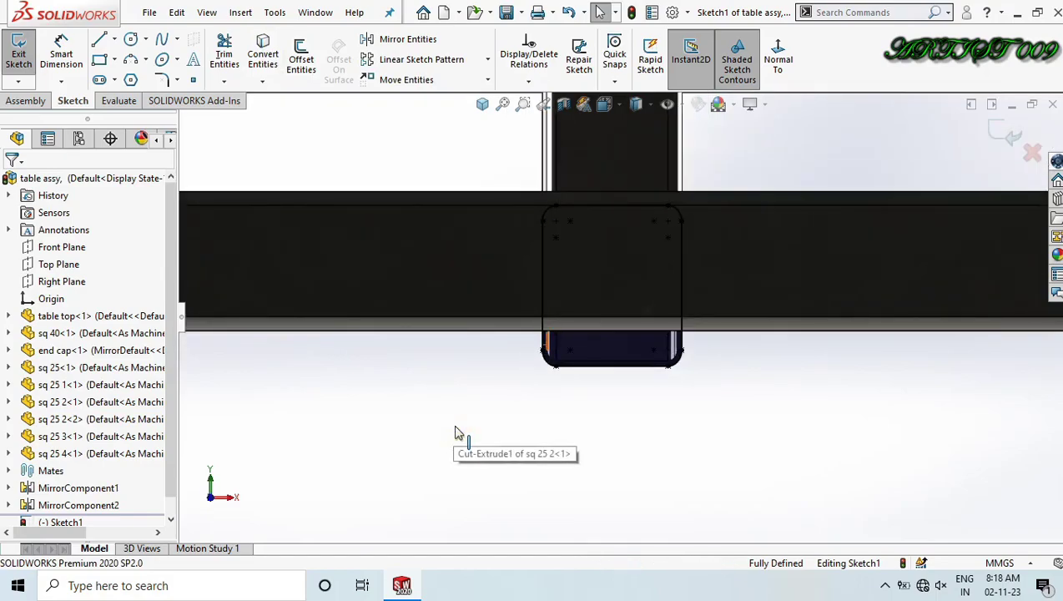
# Create a new part document and start a sketch on its Top Plane.
pyautogui.hotkey('ctrl', 'n')
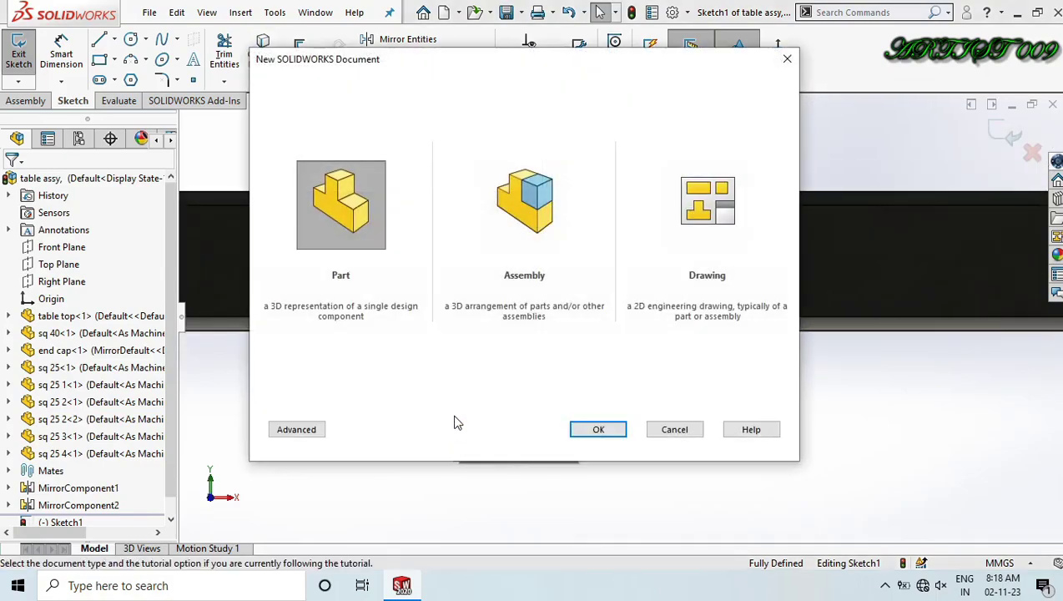
pyautogui.doubleClick(330, 195)
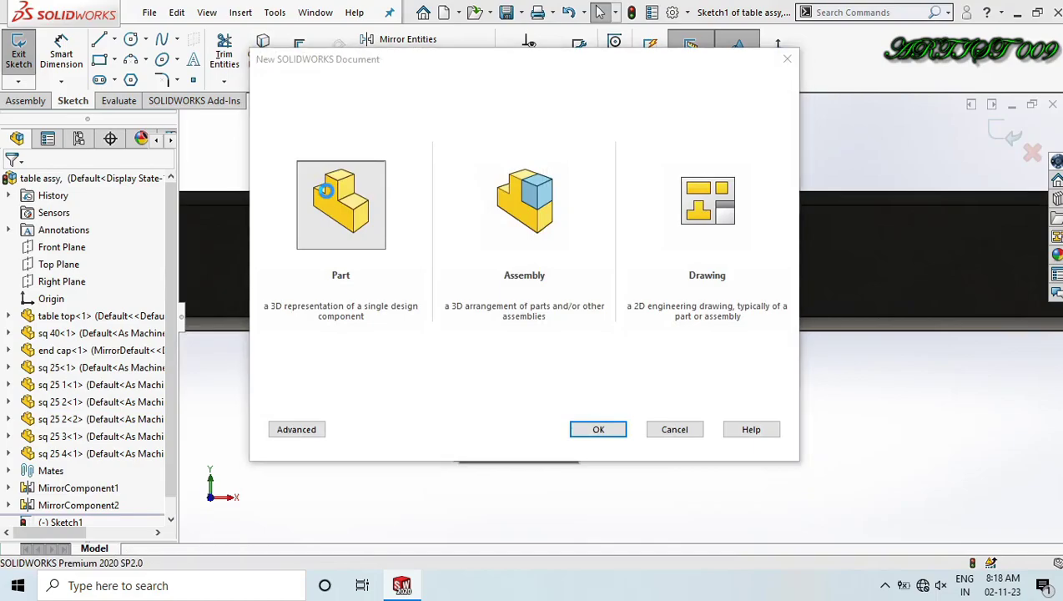
pyautogui.press('s')
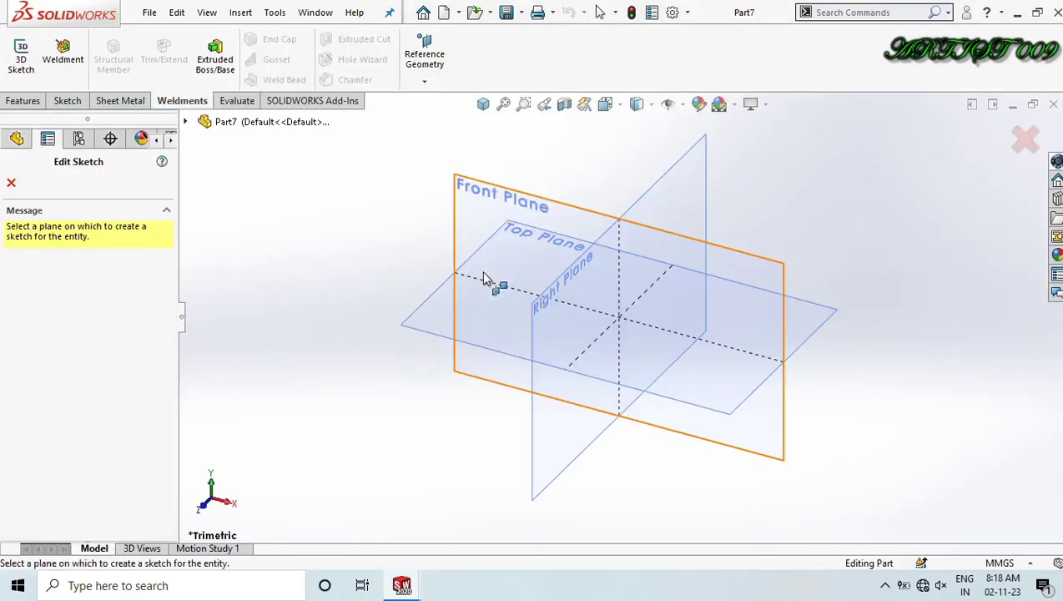
pyautogui.click(429, 317)
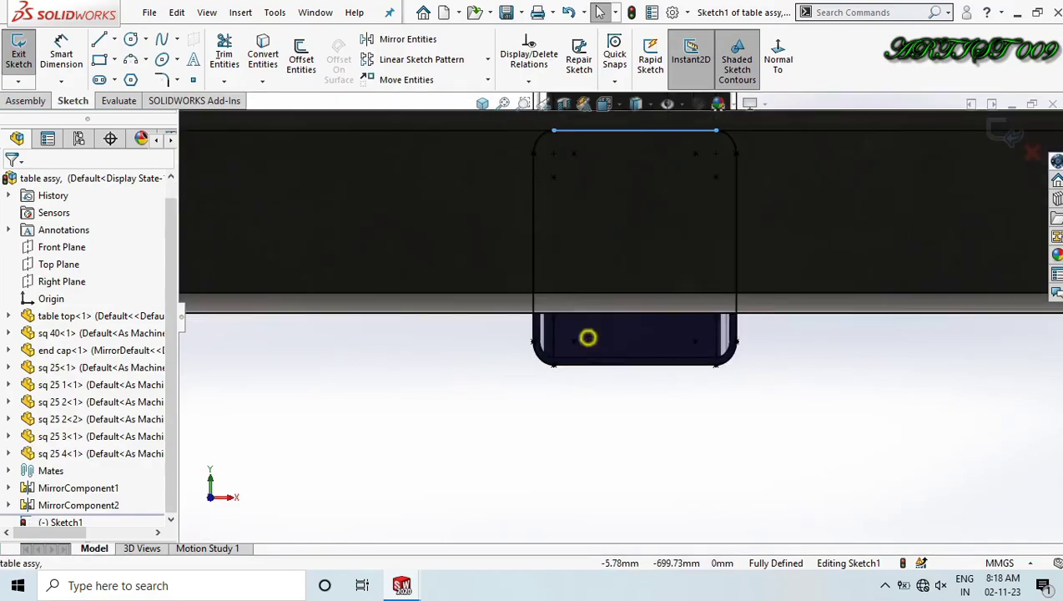
# Copy the converted brace outline and the horizontal tube edge line from the assembly sketch into the new part's sketch.
pyautogui.click(583, 338)
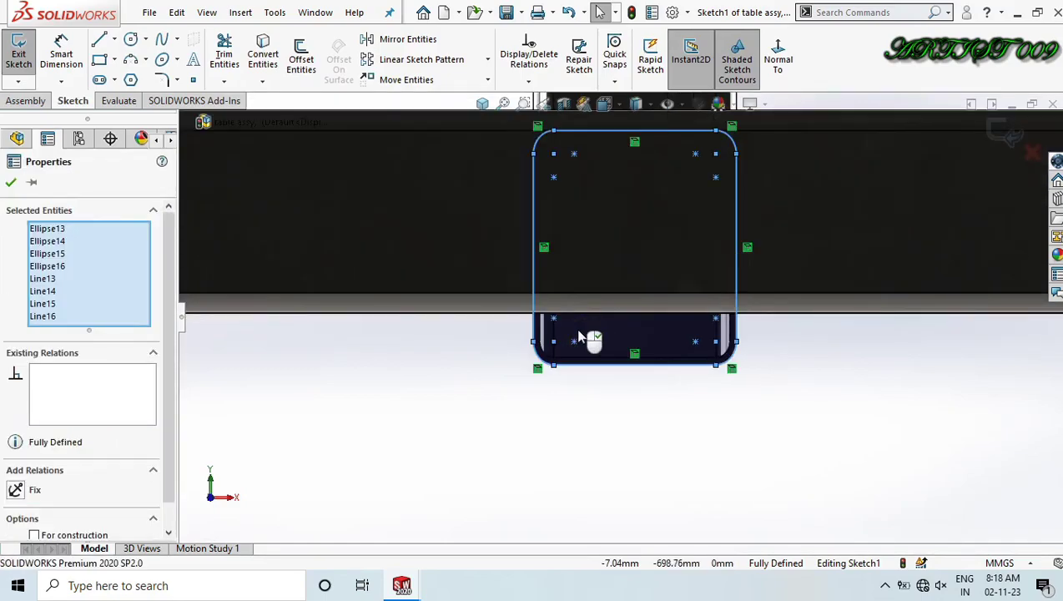
pyautogui.scroll(-4, 569, 333)
pyautogui.keyDown('ctrl'); pyautogui.click(471, 292); pyautogui.keyUp('ctrl')
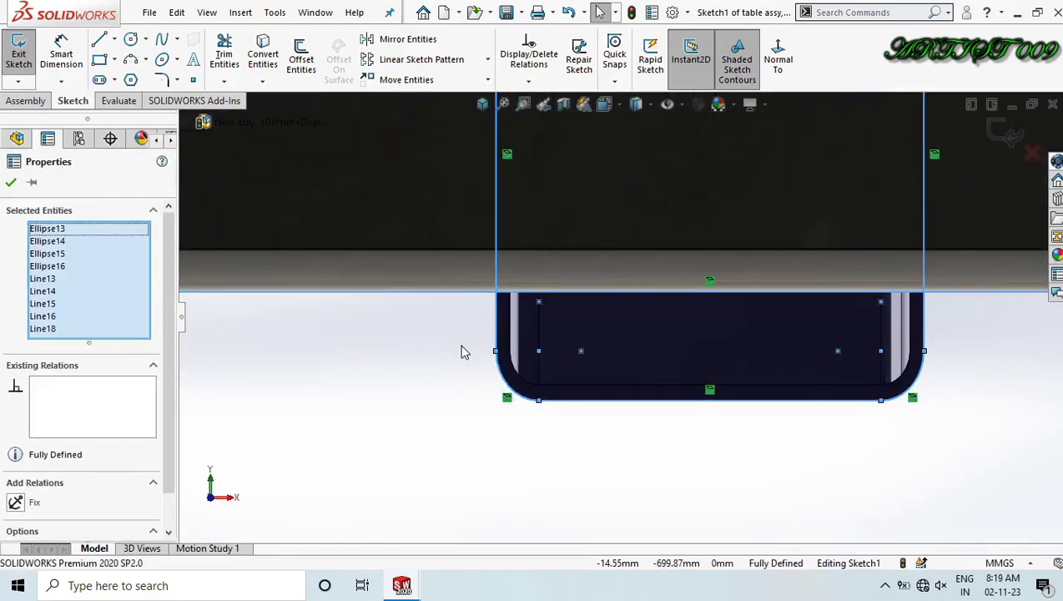
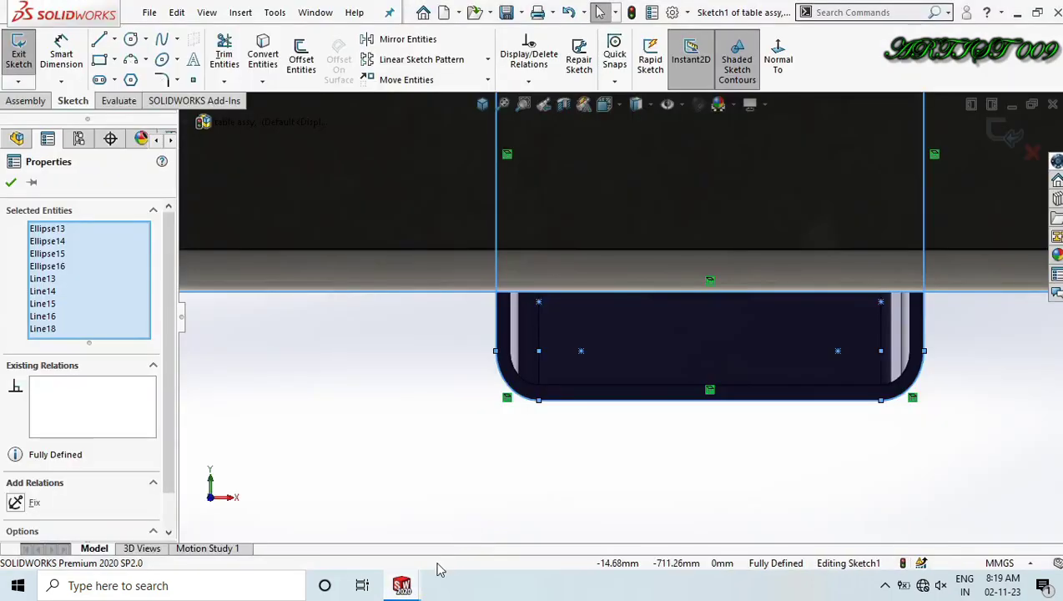
pyautogui.moveTo(402, 587)
pyautogui.click(473, 541)
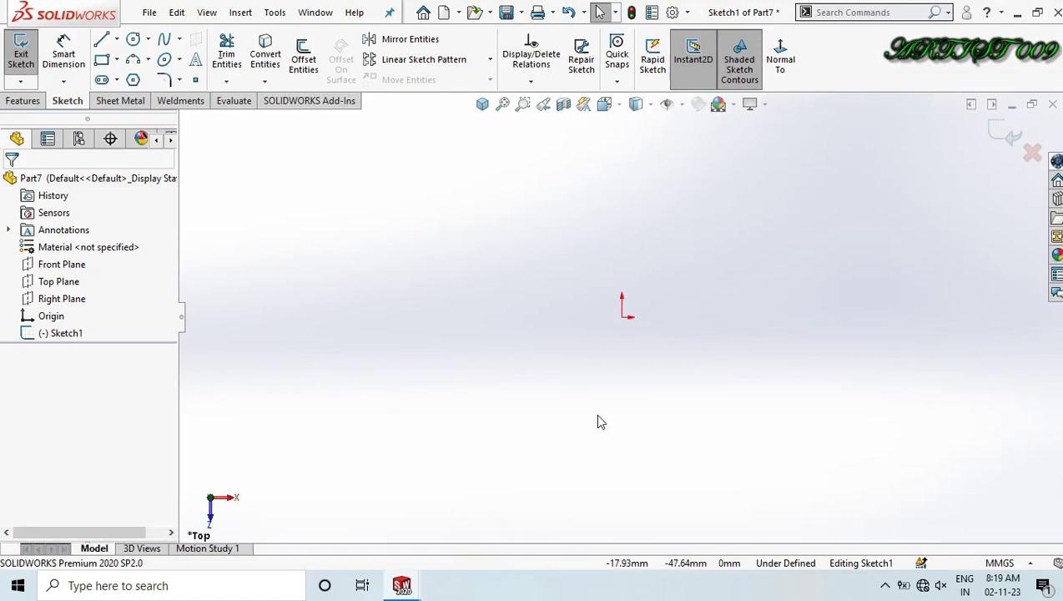
pyautogui.hotkey('ctrl', 'v')
# Power-trim the outline above the horizontal line and the line's overhangs on both sides, keeping only the lower closed portion.
pyautogui.scroll(3, 657, 358)
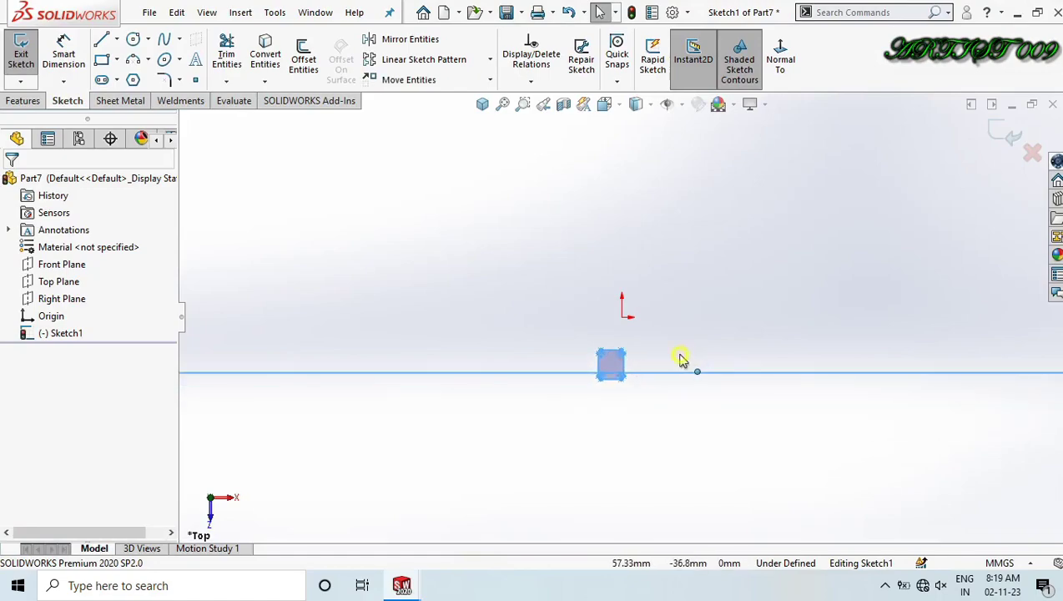
pyautogui.scroll(-6, 659, 371)
pyautogui.moveTo(672, 234)
pyautogui.mouseDown(button='right')
pyautogui.moveTo(667, 225)
pyautogui.moveTo(620, 293)
pyautogui.mouseUp(button='right')
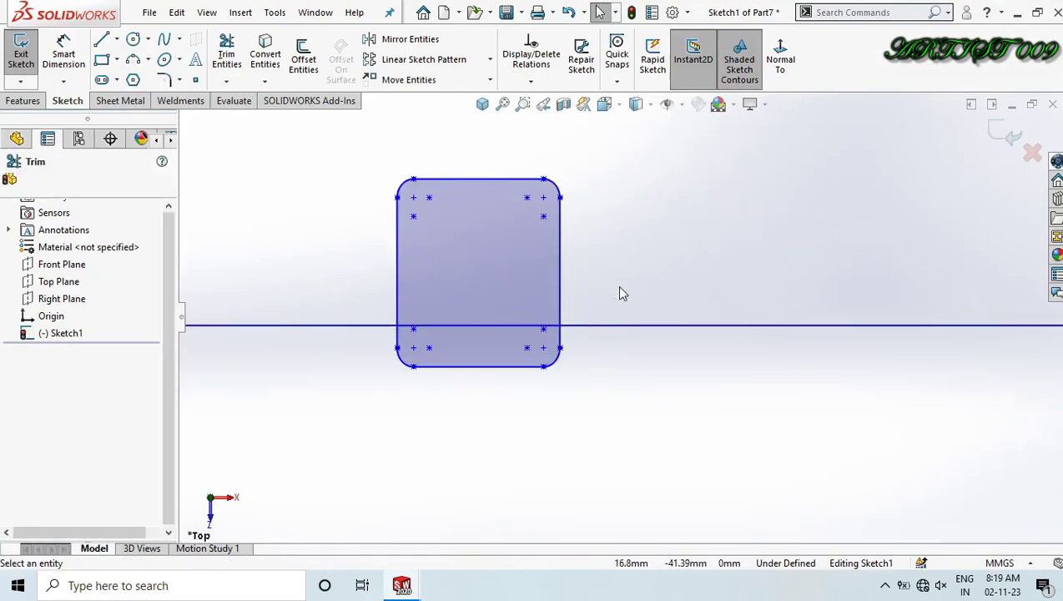
pyautogui.click(625, 259)
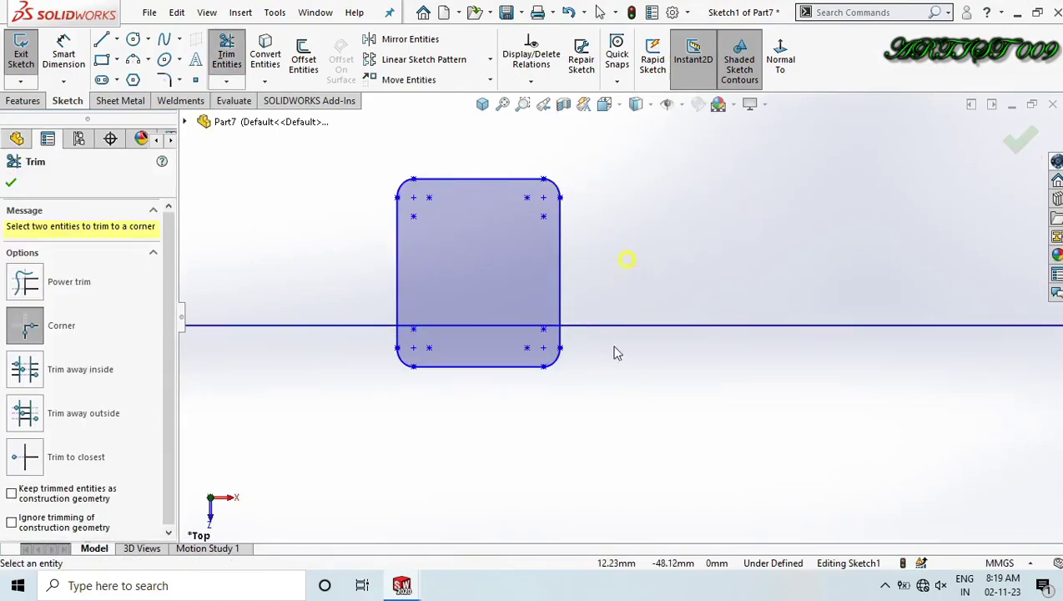
pyautogui.click(30, 284)
pyautogui.moveTo(467, 177); pyautogui.dragTo(404, 200)
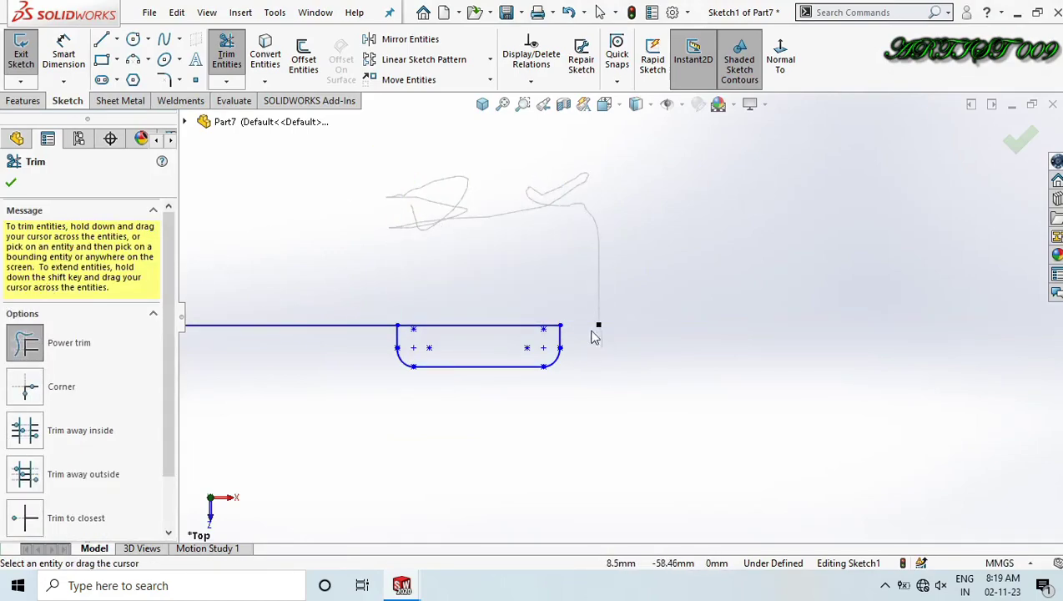
pyautogui.moveTo(330, 328); pyautogui.dragTo(340, 344)
pyautogui.scroll(-5, 350, 359)
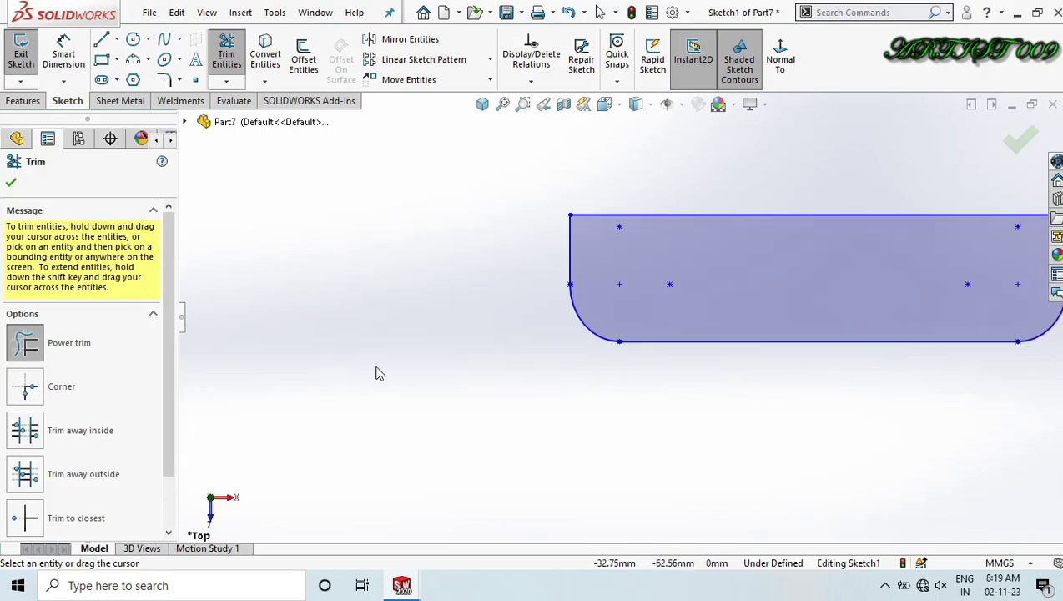
# Trim away both rounded lower corners of the profile and finish the Trim command.
pyautogui.moveTo(597, 338); pyautogui.dragTo(579, 369)
pyautogui.scroll(4, 778, 328)
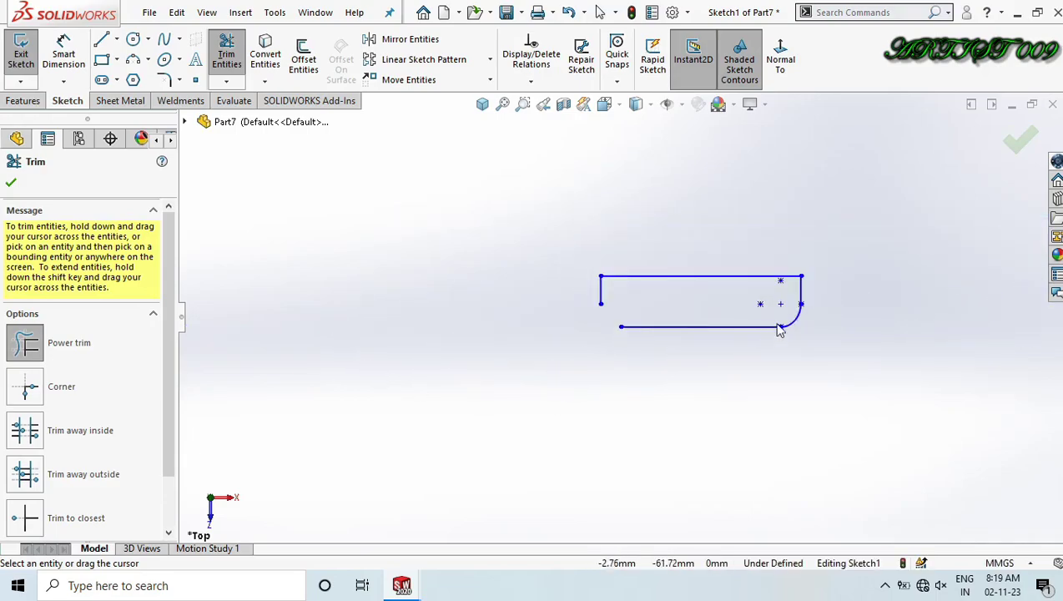
pyautogui.scroll(-4, 793, 338)
pyautogui.scroll(4, 754, 308)
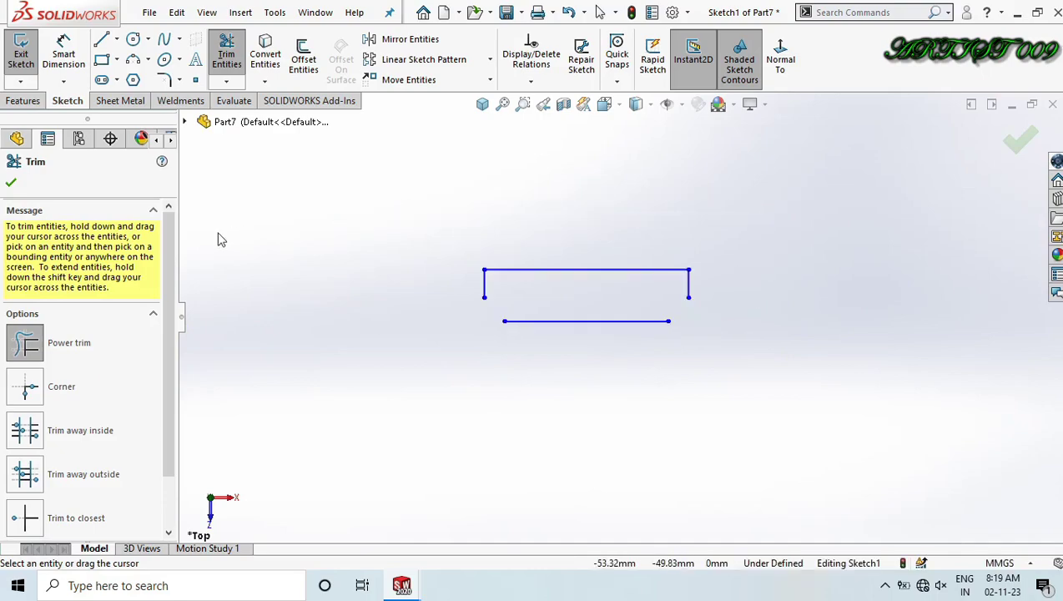
pyautogui.click(10, 185)
pyautogui.scroll(3, 399, 313)
pyautogui.scroll(-4, 591, 329)
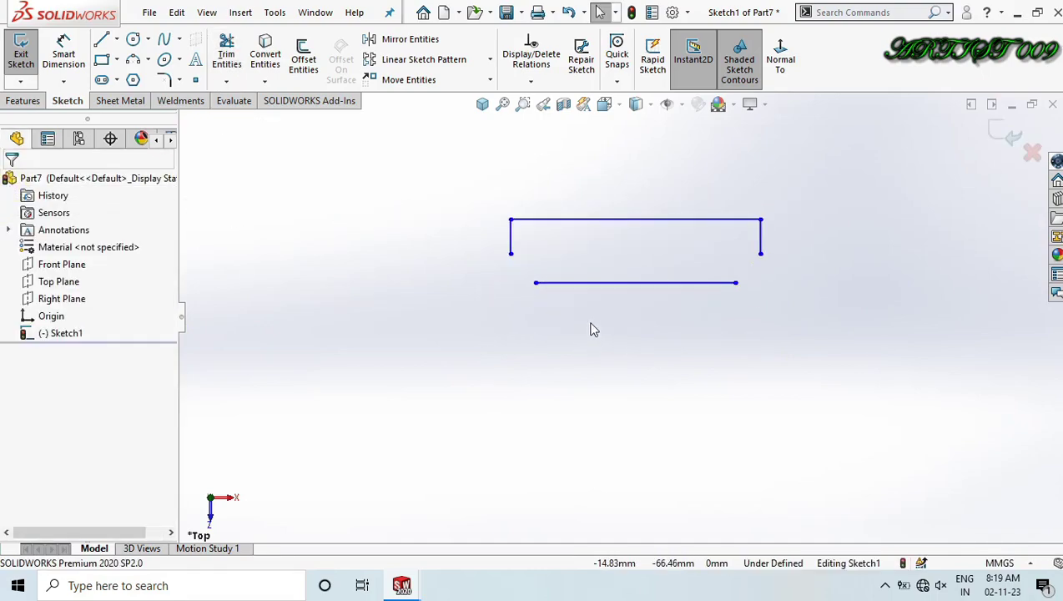
# Dimension the length of the profile's upper line at 25 mm.
pyautogui.moveTo(828, 314); pyautogui.dragTo(781, 193, button='right')
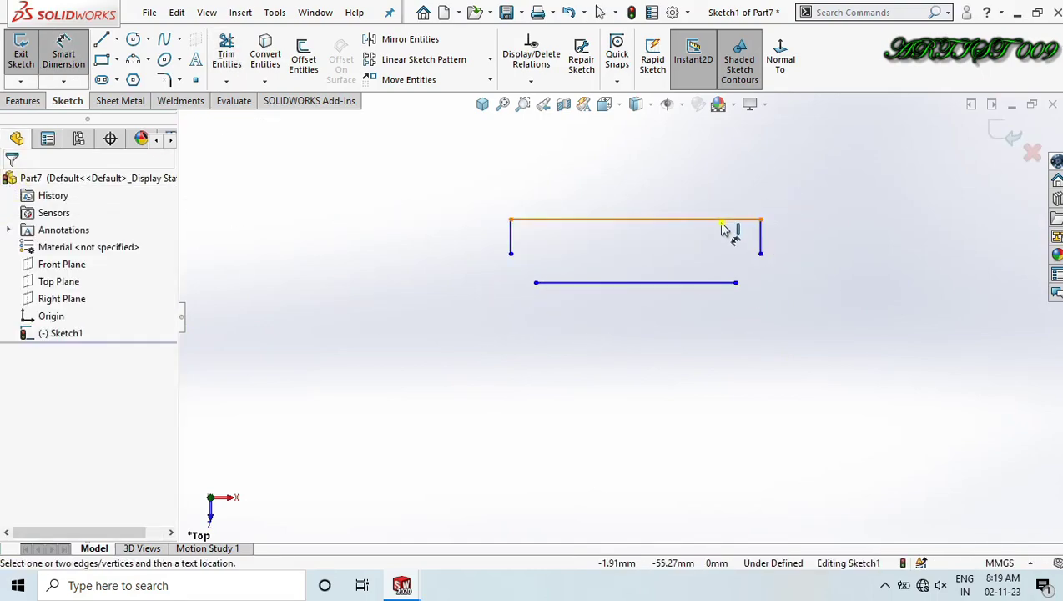
pyautogui.click(701, 185)
pyautogui.click(629, 167)
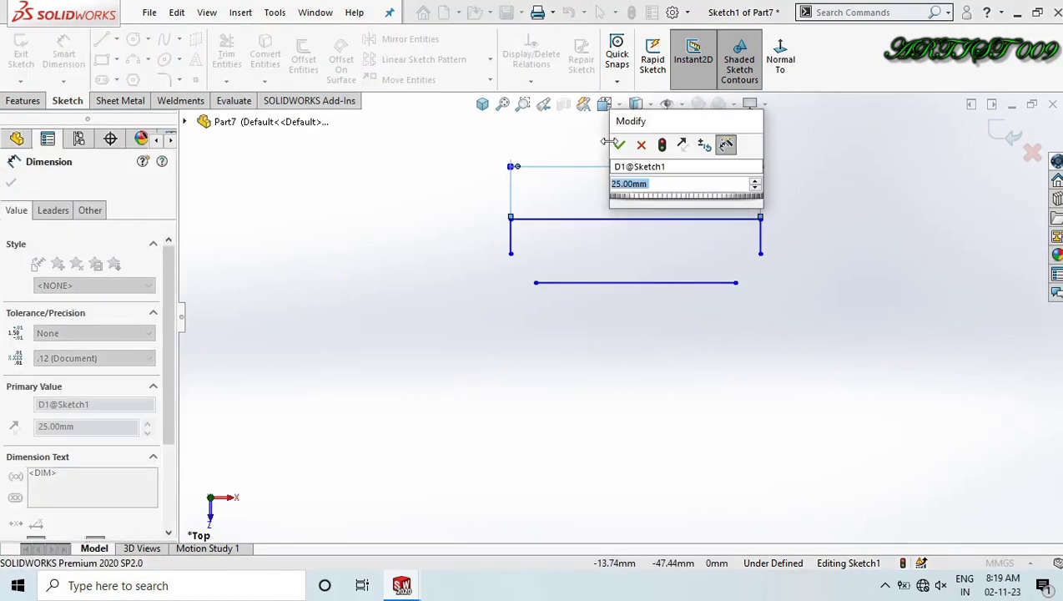
pyautogui.click(618, 147)
# Dimension the vertical distance between the upper and lower lines as 6.36751346 mm + 0.8.
pyautogui.click(596, 283)
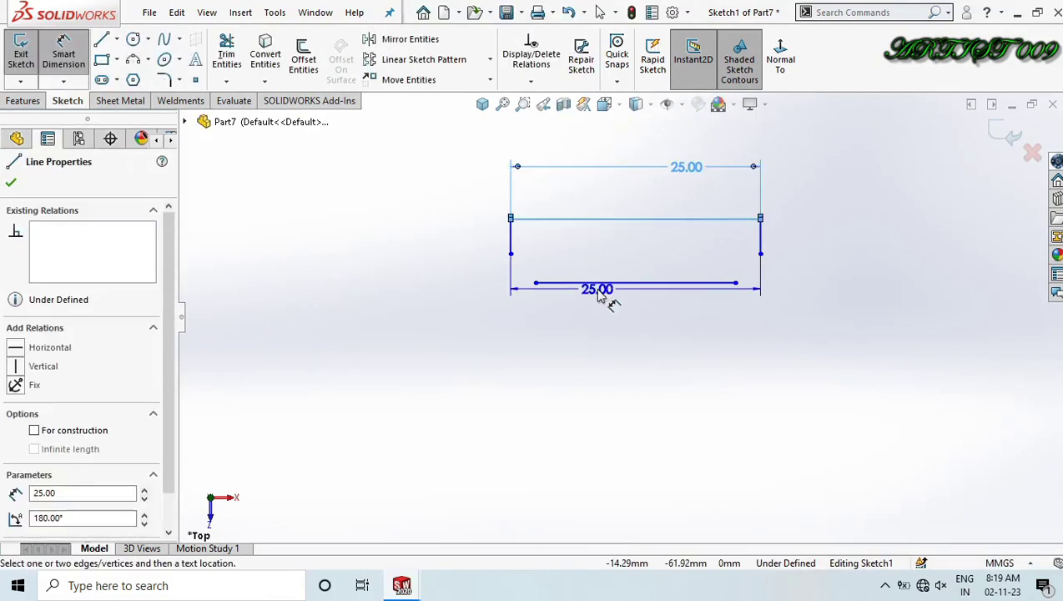
pyautogui.click(591, 285)
pyautogui.click(458, 254)
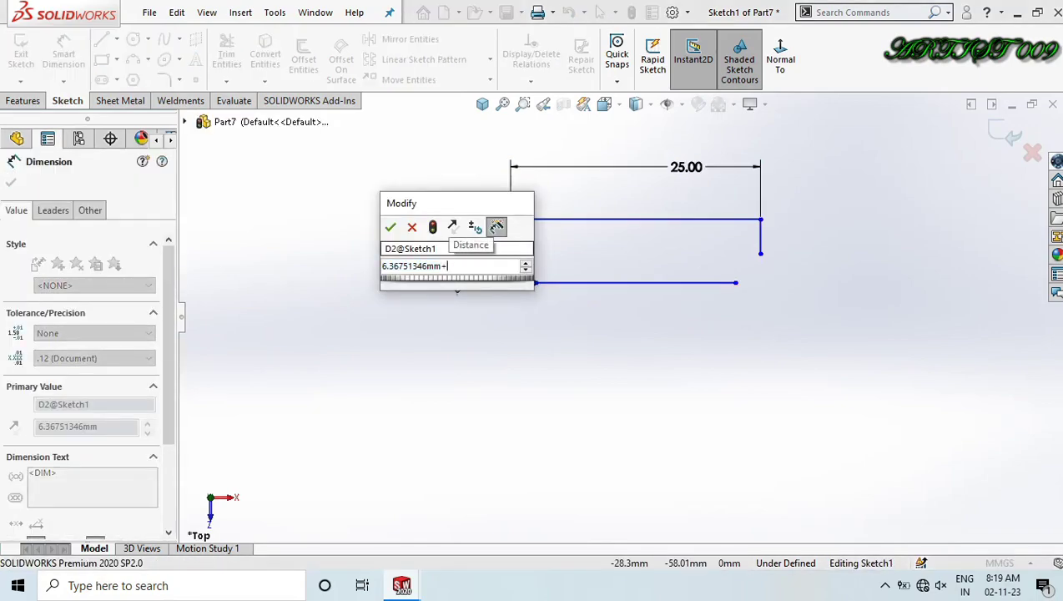
pyautogui.write('+0')
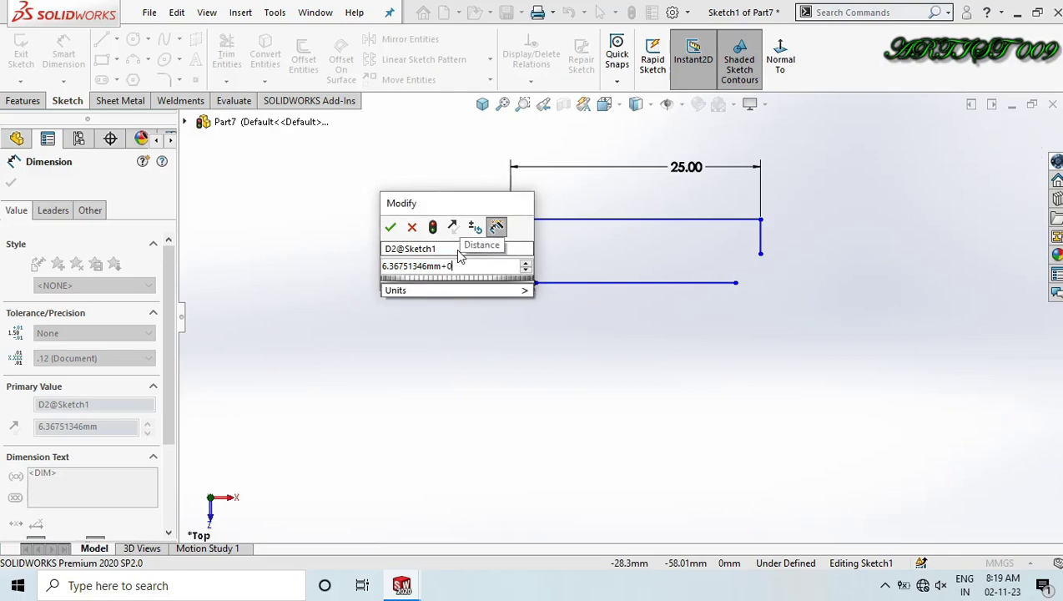
pyautogui.write('.8')
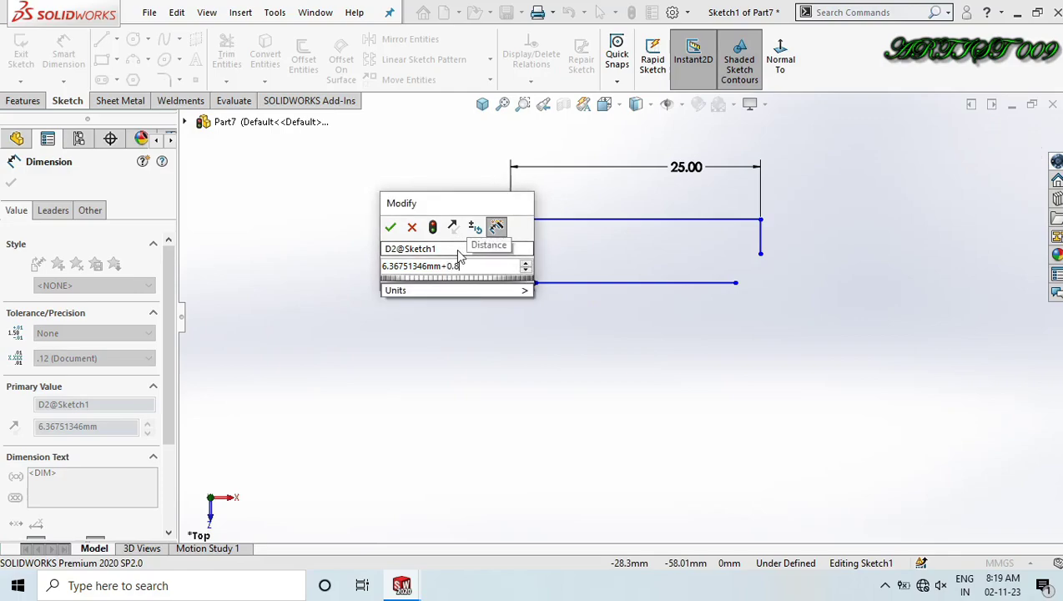
pyautogui.click(390, 228)
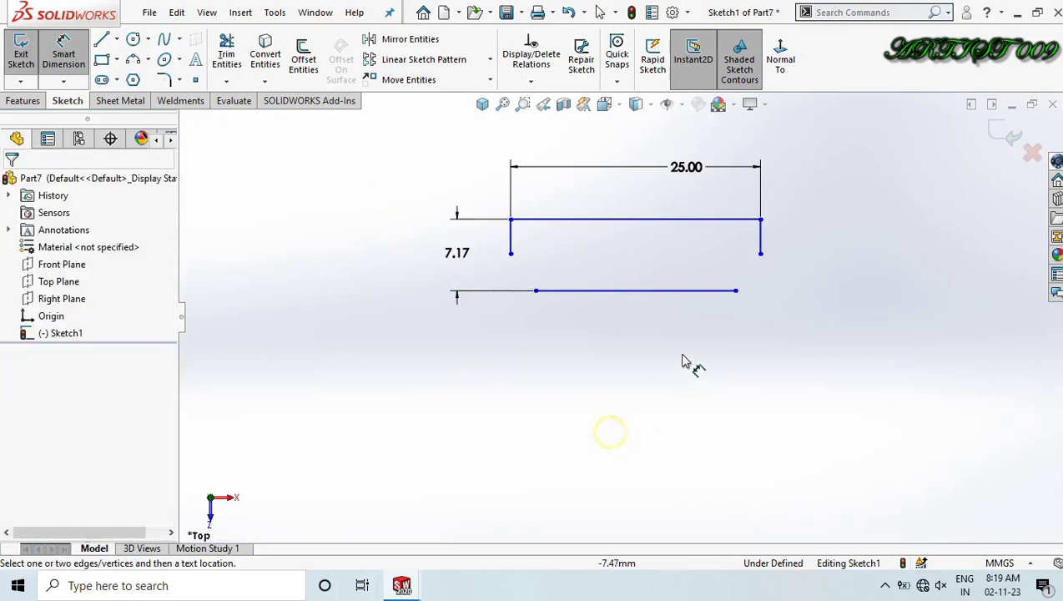
pyautogui.scroll(-3, 683, 361)
pyautogui.scroll(3, 629, 259)
pyautogui.scroll(-1, 587, 200)
pyautogui.press('Escape')
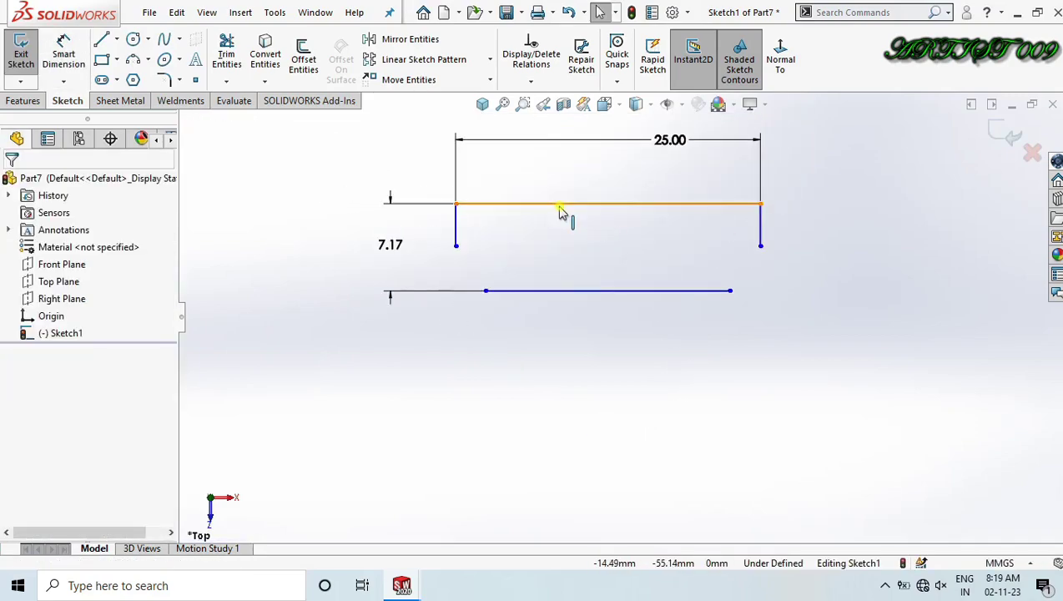
# Check the lengths and relations of the profile's upper, lower and two side lines.
pyautogui.click(561, 206)
pyautogui.click(616, 154)
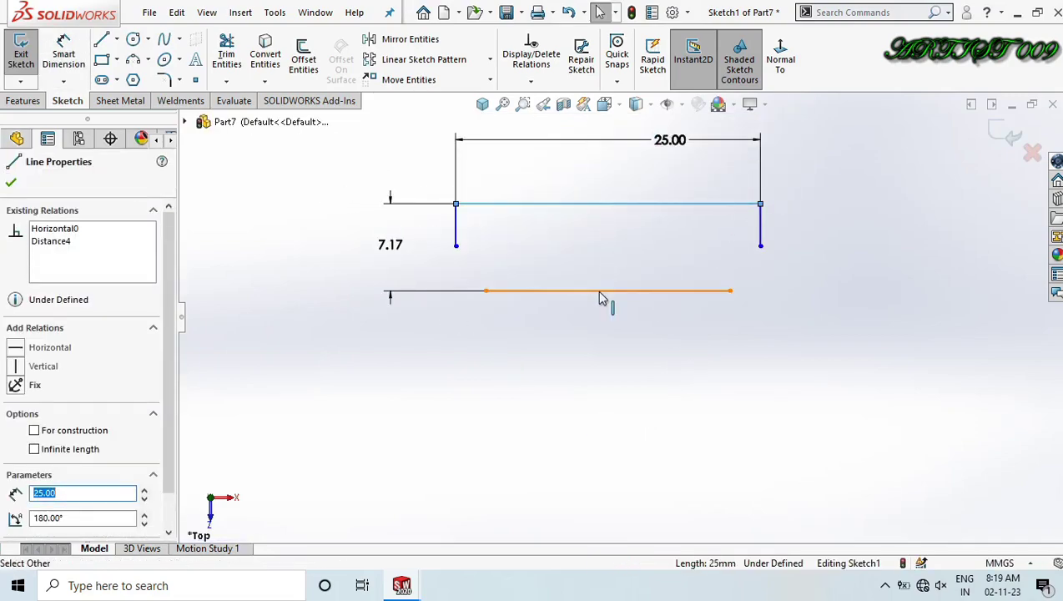
pyautogui.click(598, 292)
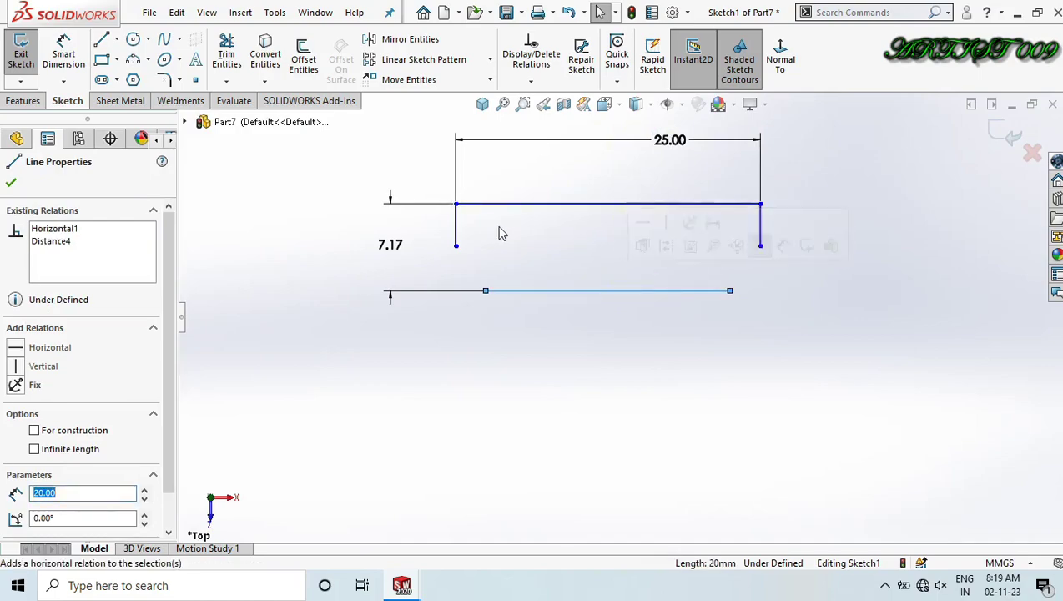
pyautogui.click(457, 239)
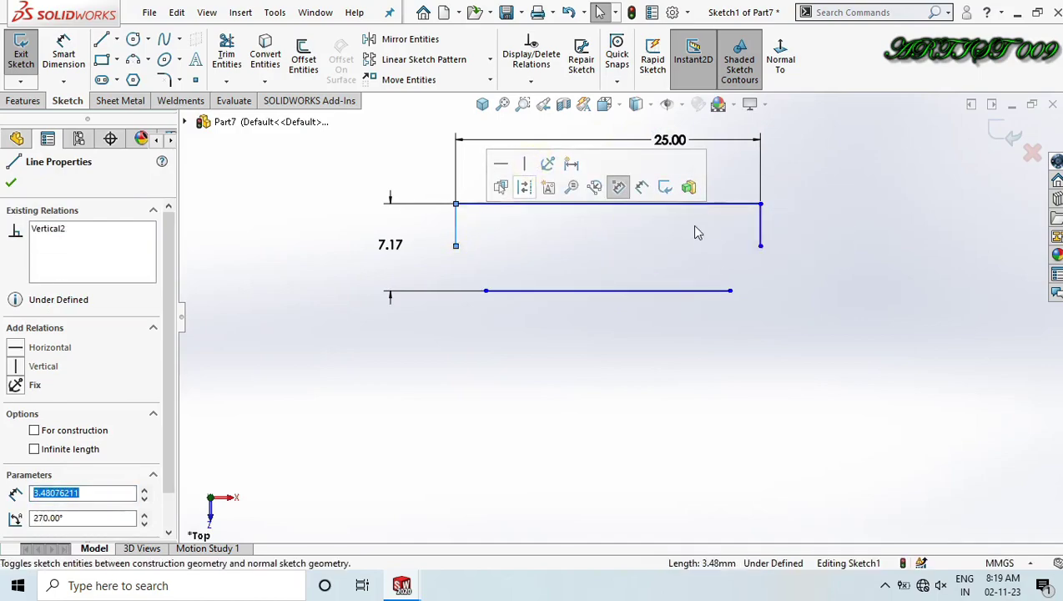
pyautogui.click(761, 227)
pyautogui.click(918, 177)
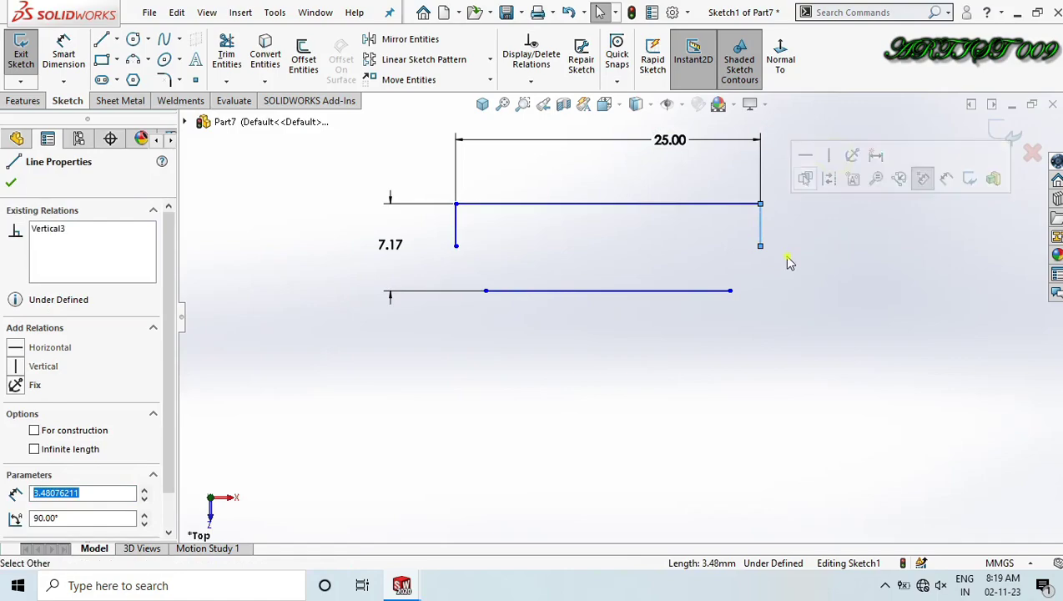
pyautogui.click(788, 261)
# Close the profile's two lower corners by extending the side lines and lower line with the Corner trim option.
pyautogui.click(228, 52)
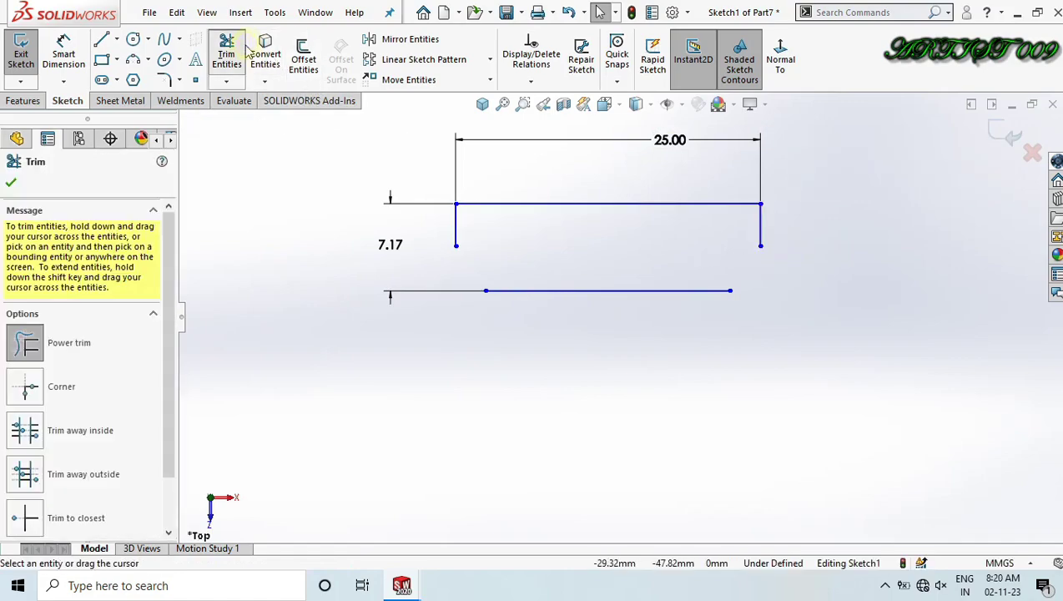
pyautogui.click(25, 386)
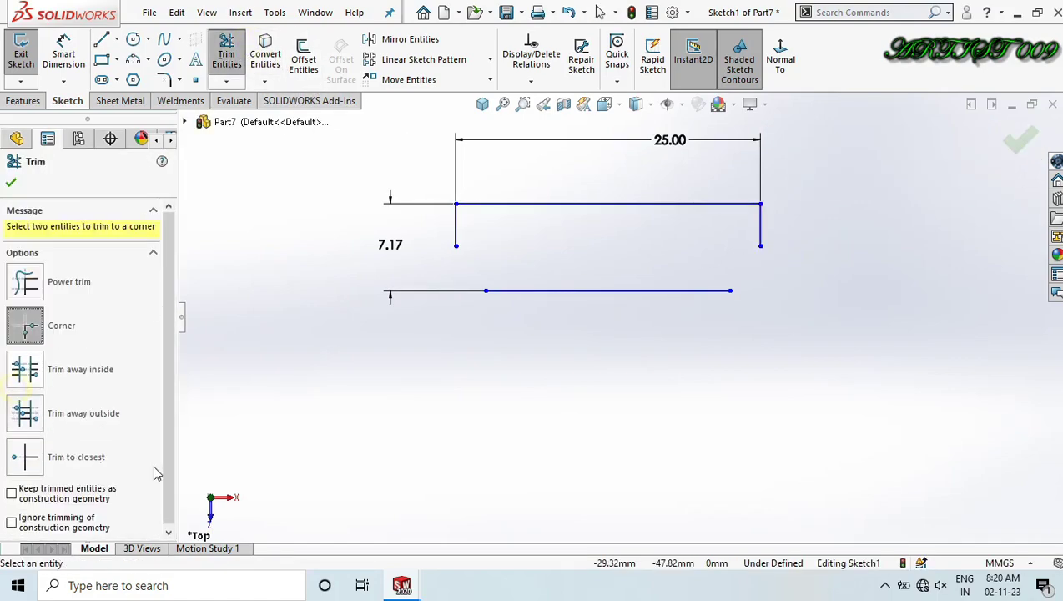
pyautogui.click(454, 242)
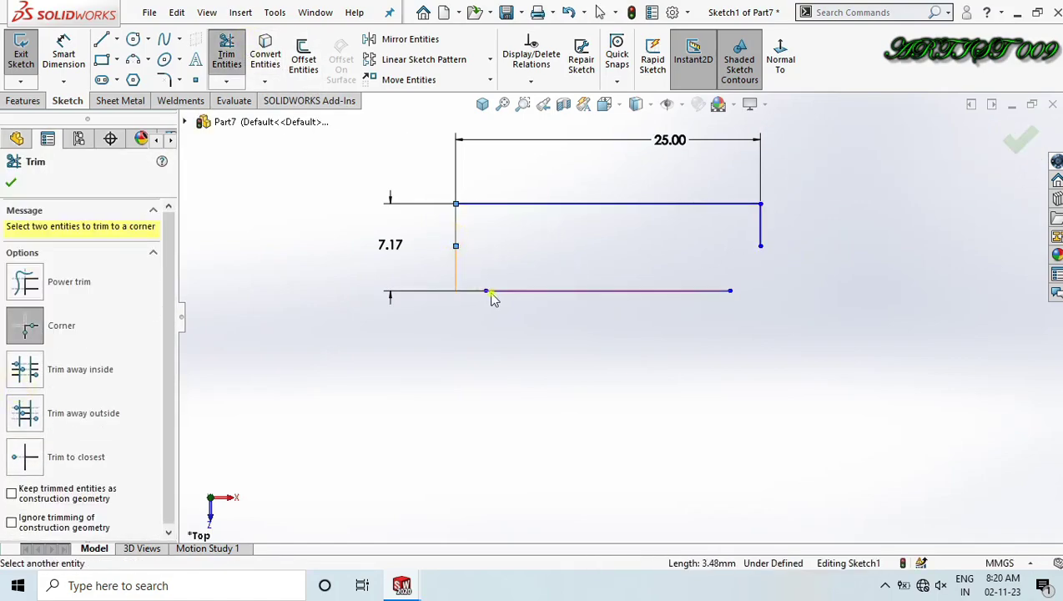
pyautogui.click(762, 250)
pyautogui.press('Escape')
pyautogui.press('f')
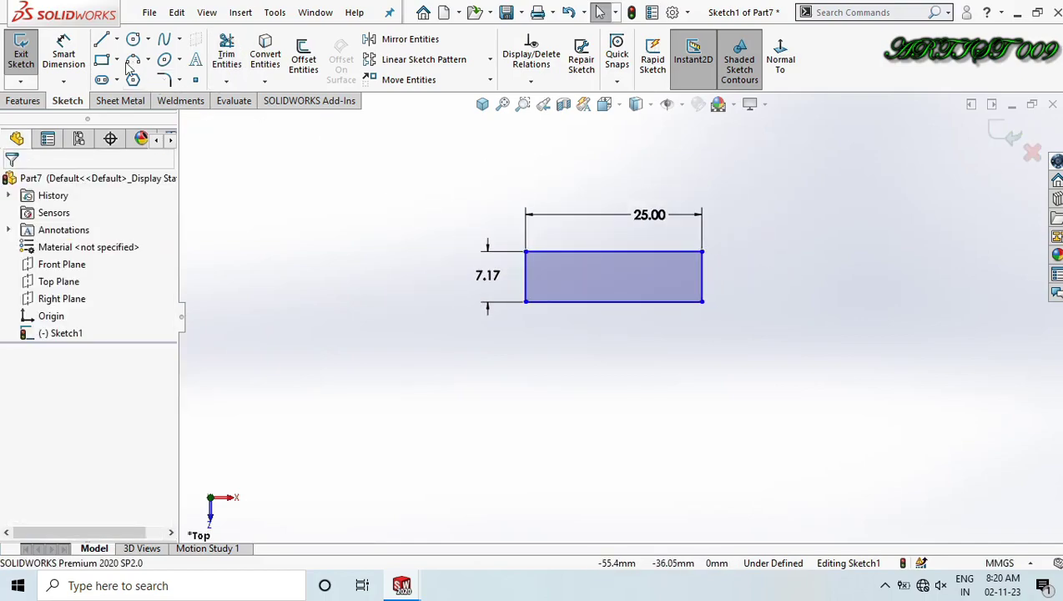
# Round both lower corners of the profile with 2.5 mm sketch fillets.
pyautogui.click(169, 81)
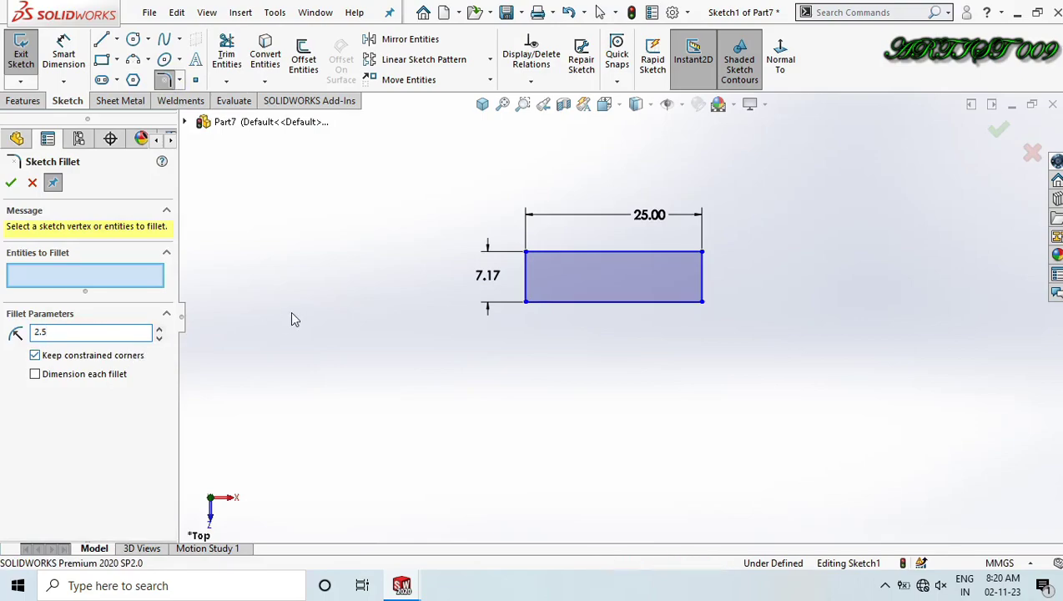
pyautogui.scroll(-3, 604, 316)
pyautogui.click(455, 309)
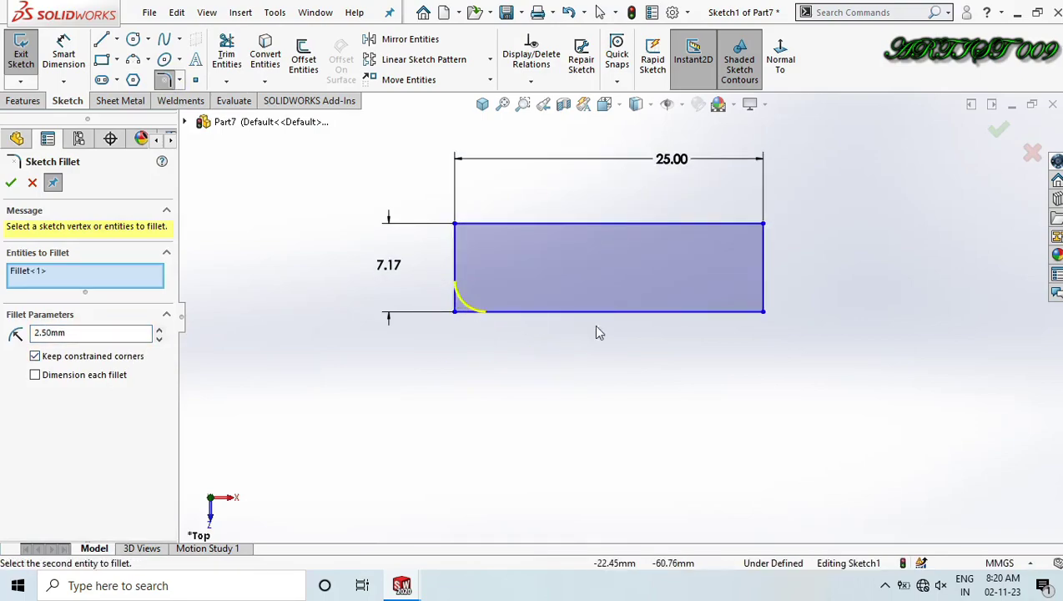
pyautogui.click(754, 294)
pyautogui.click(11, 182)
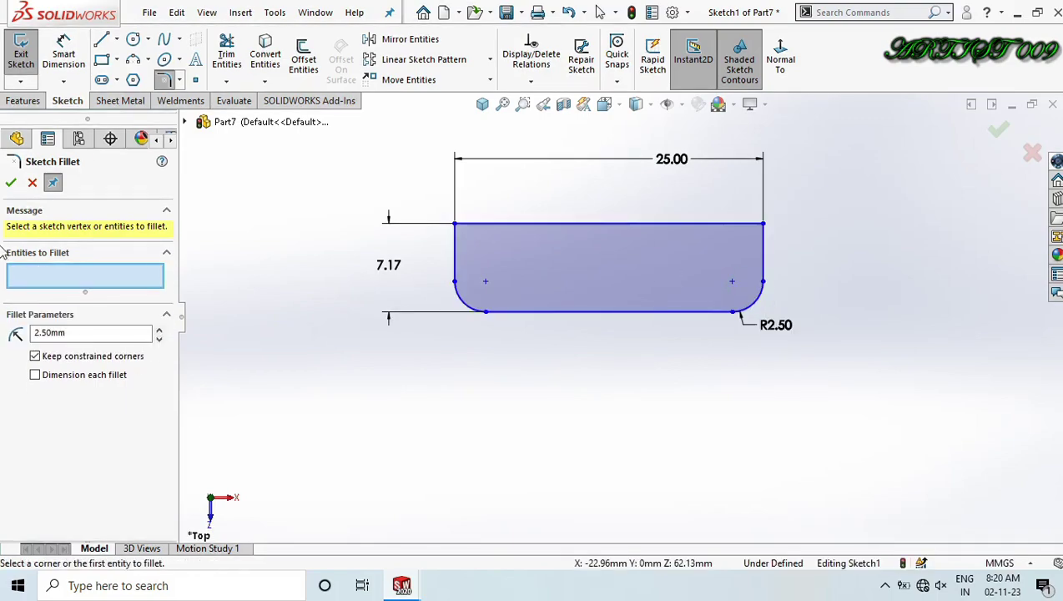
pyautogui.click(11, 183)
# Attach the upper endpoint of the lower-left corner arc to the sketch origin.
pyautogui.press('f')
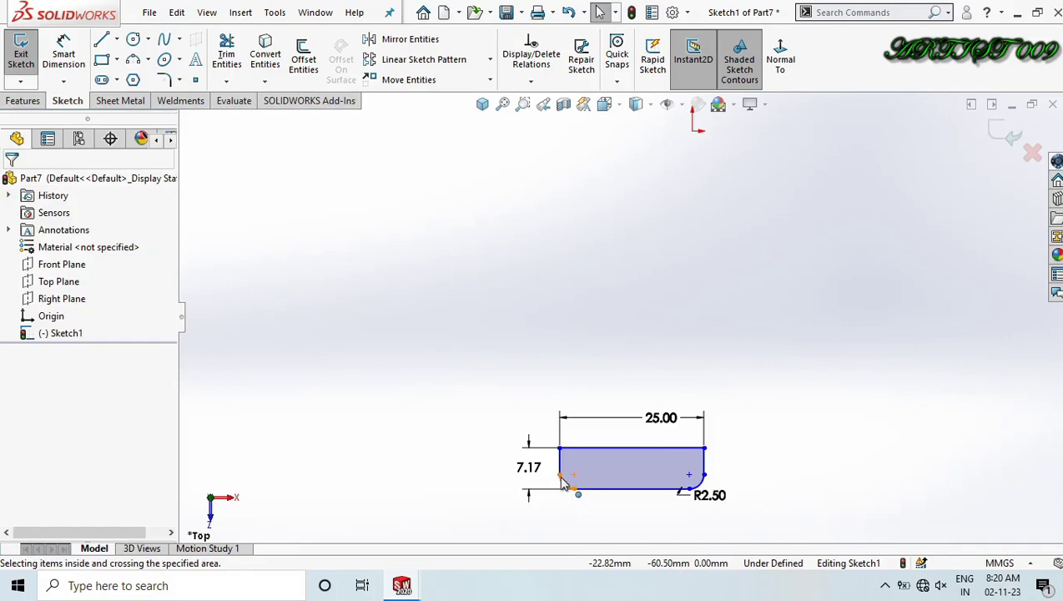
pyautogui.moveTo(564, 485)
pyautogui.mouseDown()
pyautogui.moveTo(562, 435)
pyautogui.moveTo(681, 297)
pyautogui.moveTo(693, 131)
pyautogui.mouseUp()
pyautogui.click(719, 219)
pyautogui.scroll(4, 708, 211)
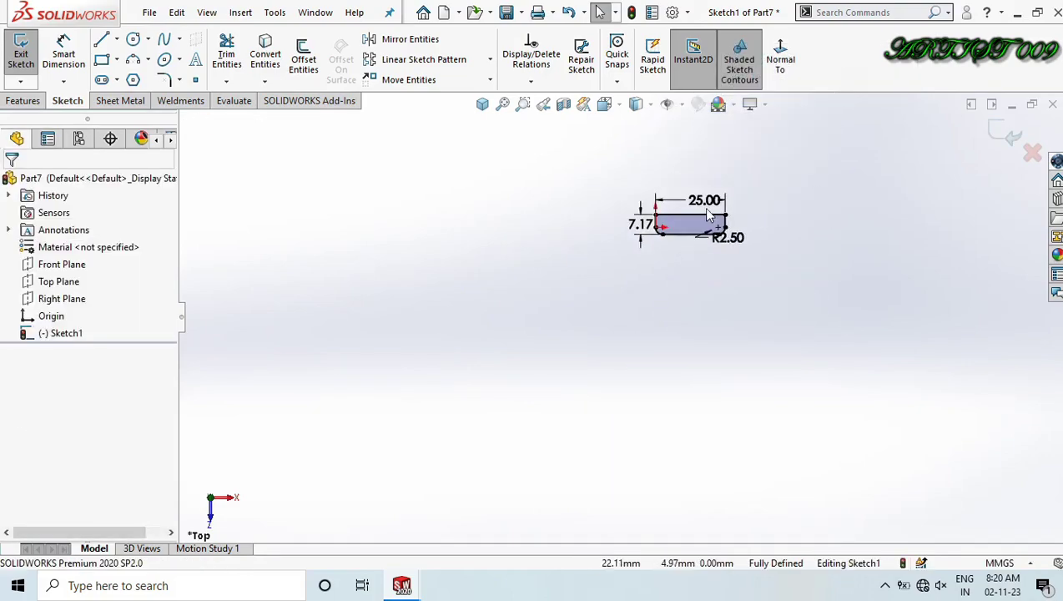
pyautogui.scroll(-7, 688, 236)
pyautogui.click(625, 257)
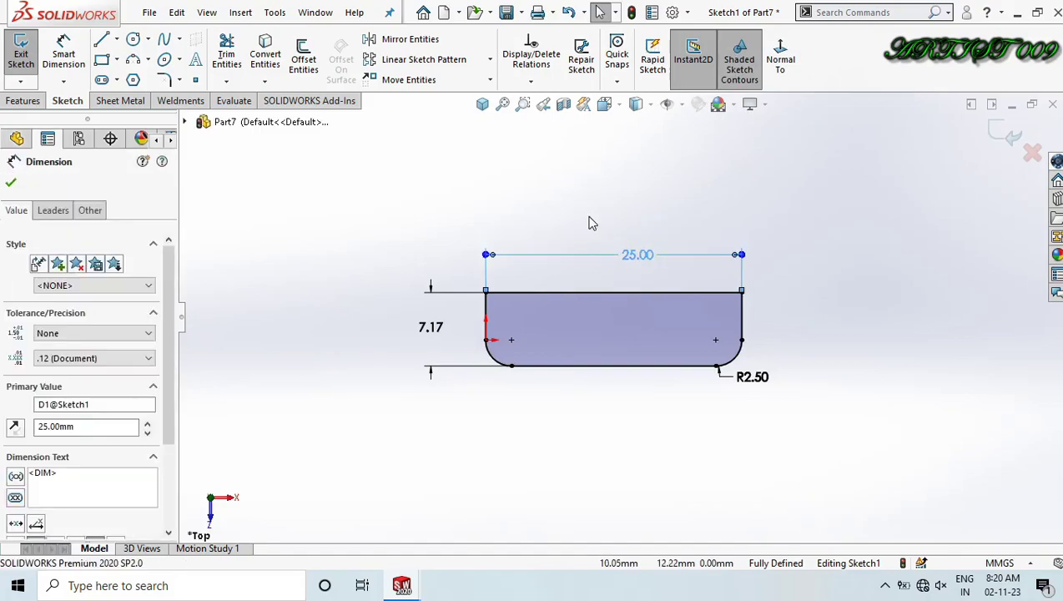
pyautogui.click(591, 221)
# Create a sheet metal base flange from the profile and assign AISI 304 as the part's material.
pyautogui.click(117, 101)
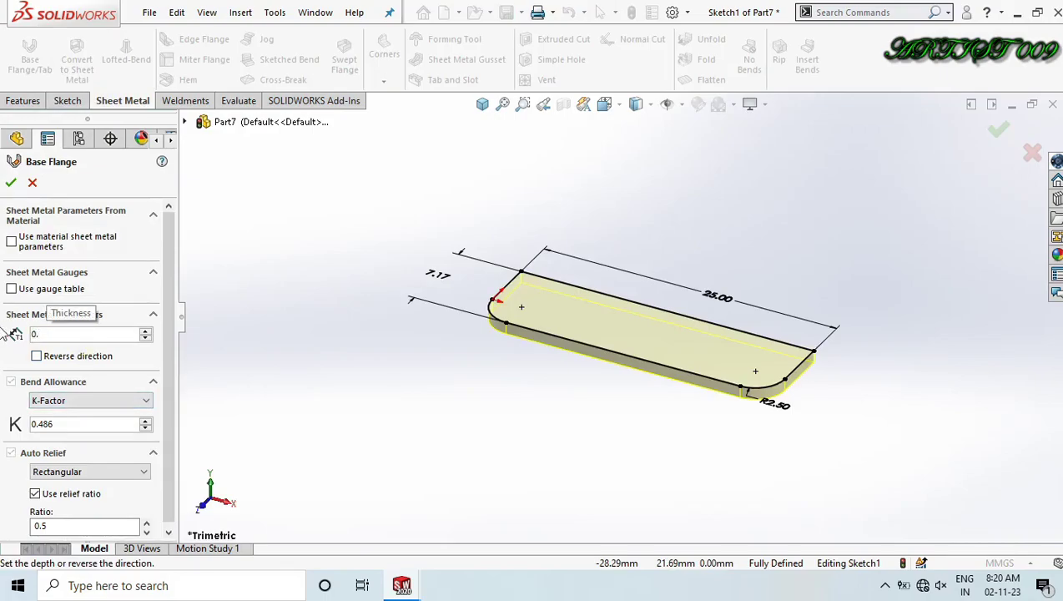
pyautogui.click(11, 183)
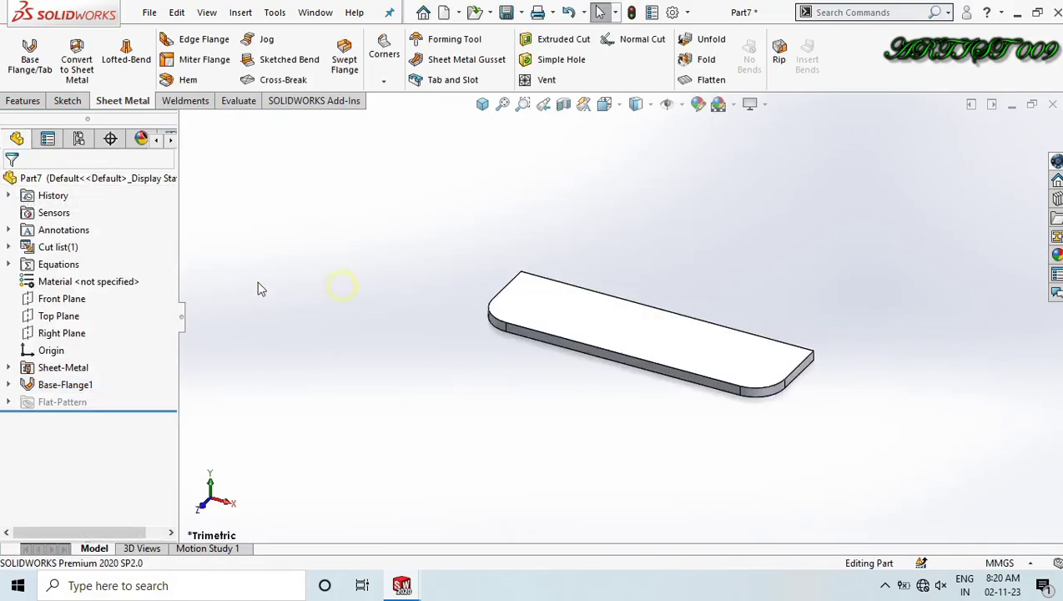
pyautogui.rightClick(107, 285)
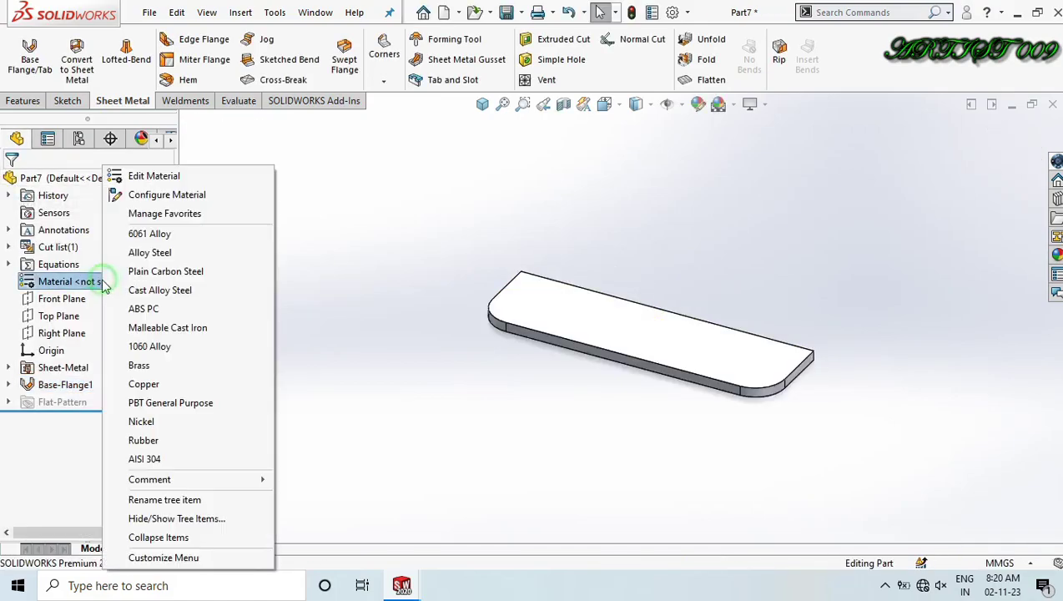
pyautogui.click(138, 460)
# Save the part as pipe end cap in the table folder, shown in isometric orientation.
pyautogui.hotkey('ctrl', '7')
pyautogui.hotkey('ctrl', 's')
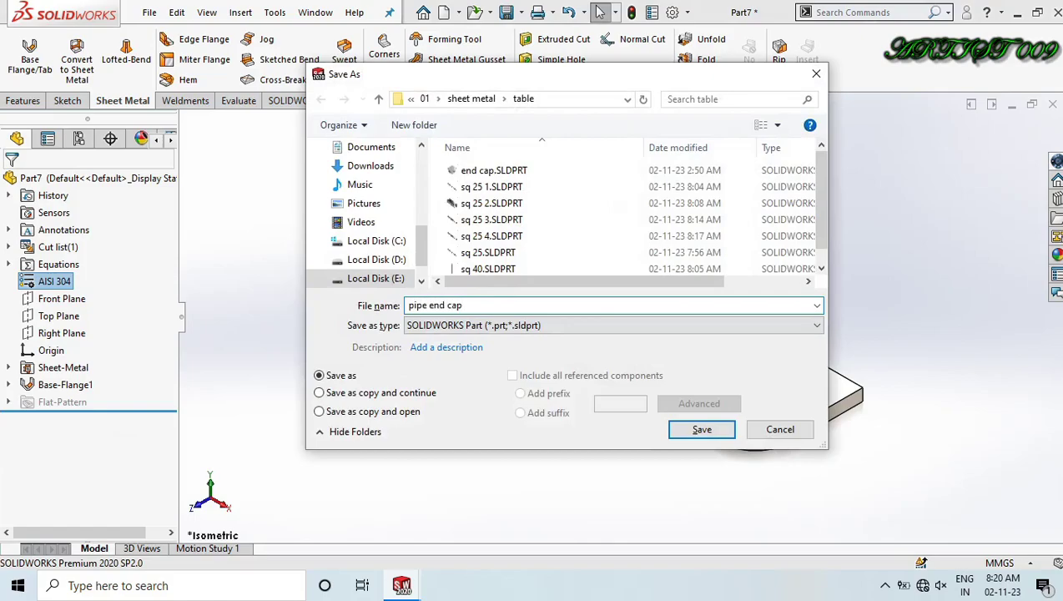
pyautogui.click(702, 433)
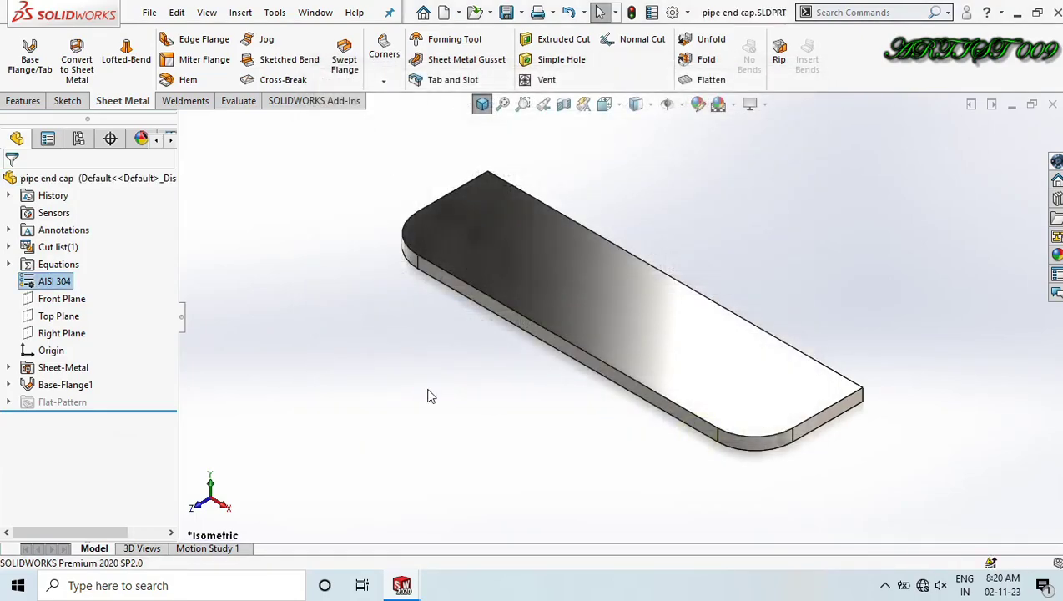
# Switch to the table assembly, exit its open sketch and delete Sketch1.
pyautogui.hotkey('ctrl', 'Tab')
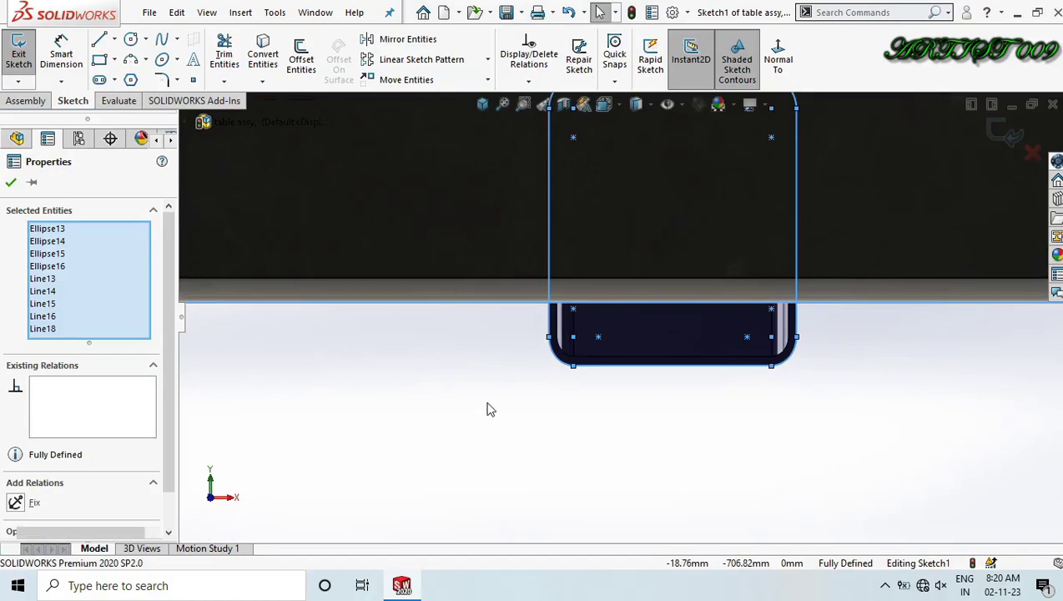
pyautogui.click(490, 409)
pyautogui.click(1008, 132)
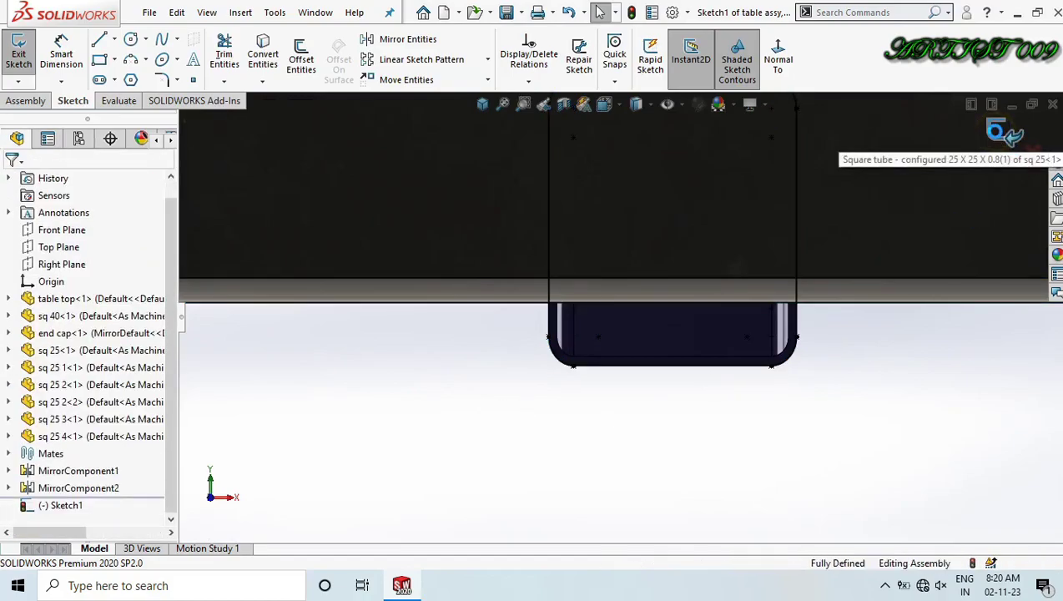
pyautogui.rightClick(58, 507)
pyautogui.click(104, 398)
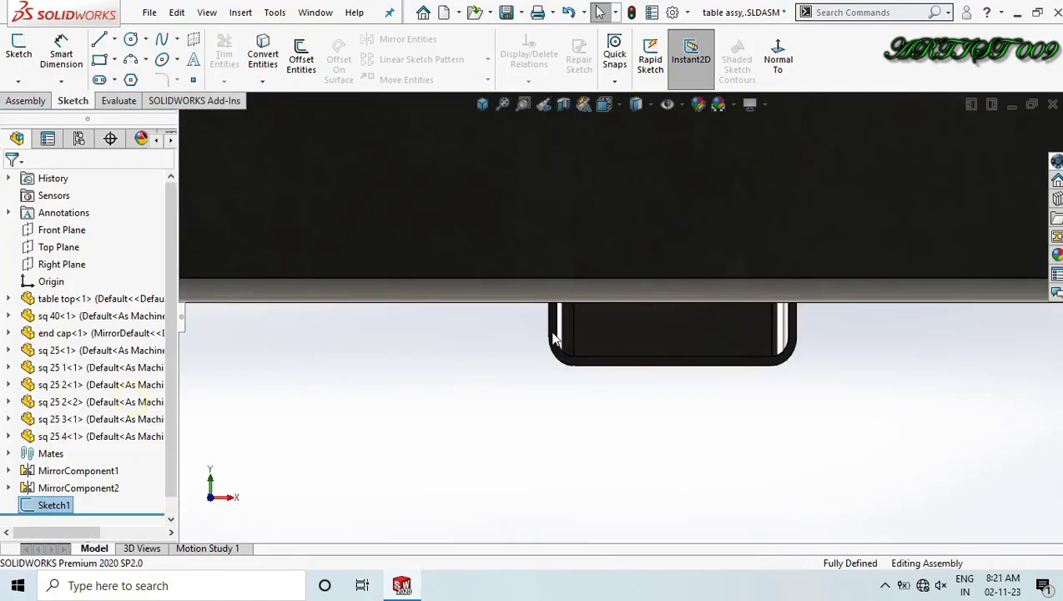
# Insert the pipe end cap part into the assembly, placing it freely below the brace's open end.
pyautogui.moveTo(632, 340); pyautogui.dragTo(588, 396, button='middle')
pyautogui.scroll(-4, 645, 328)
pyautogui.scroll(3, 645, 328)
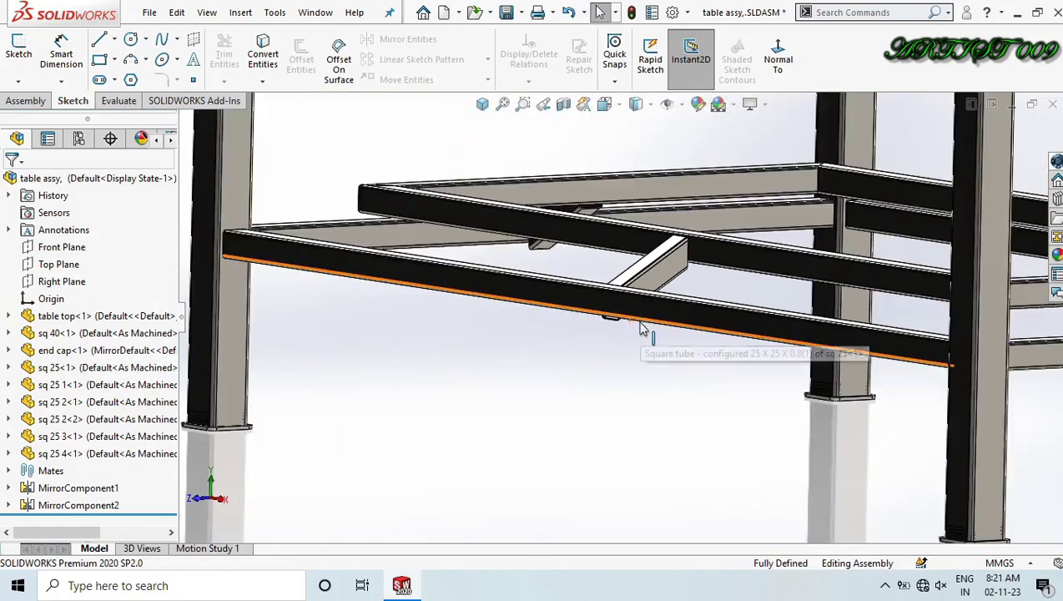
pyautogui.click(21, 102)
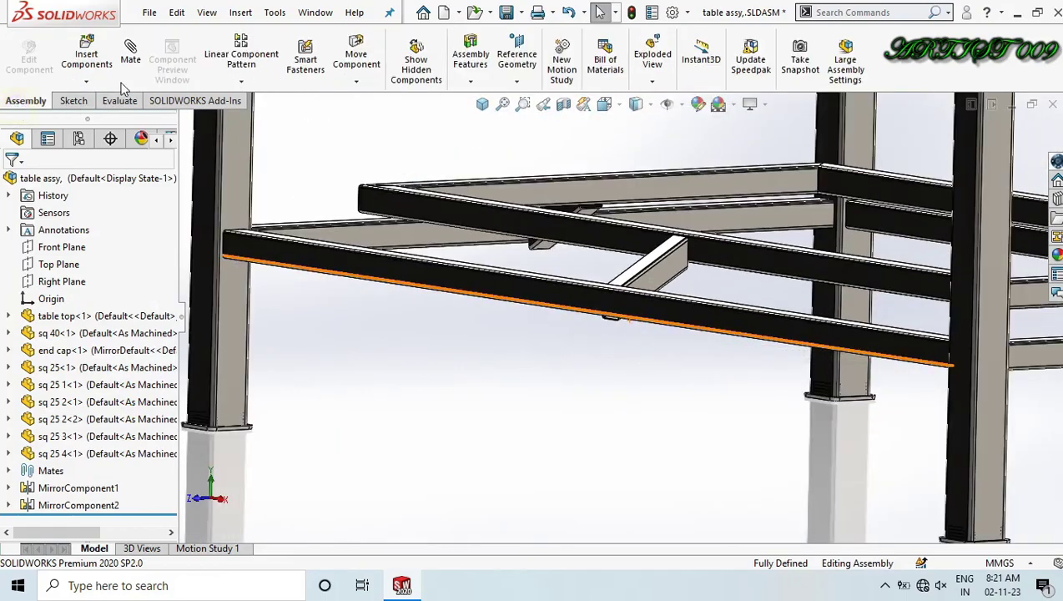
pyautogui.click(87, 58)
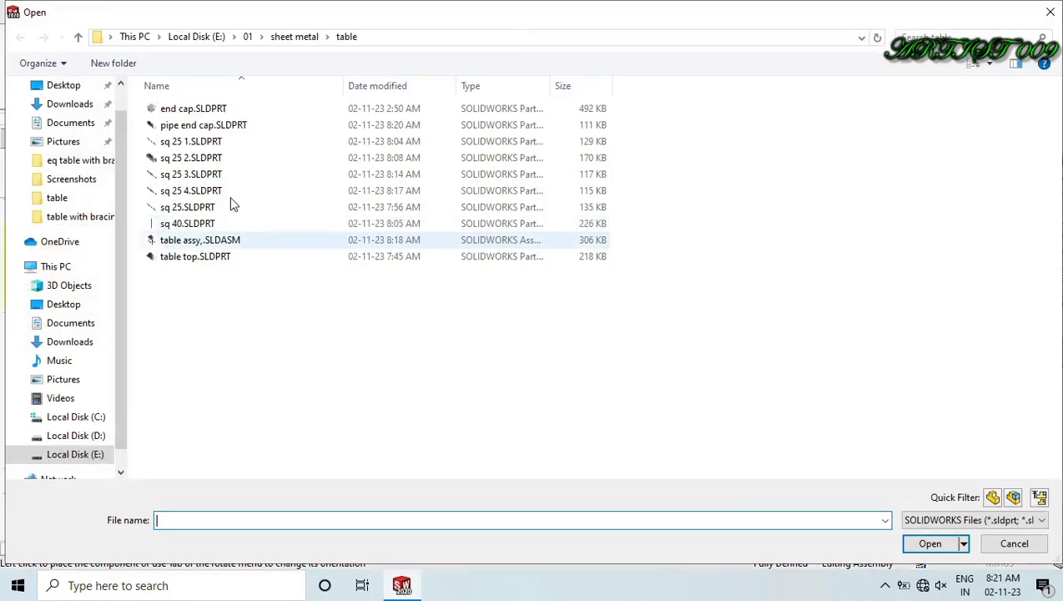
pyautogui.click(186, 126)
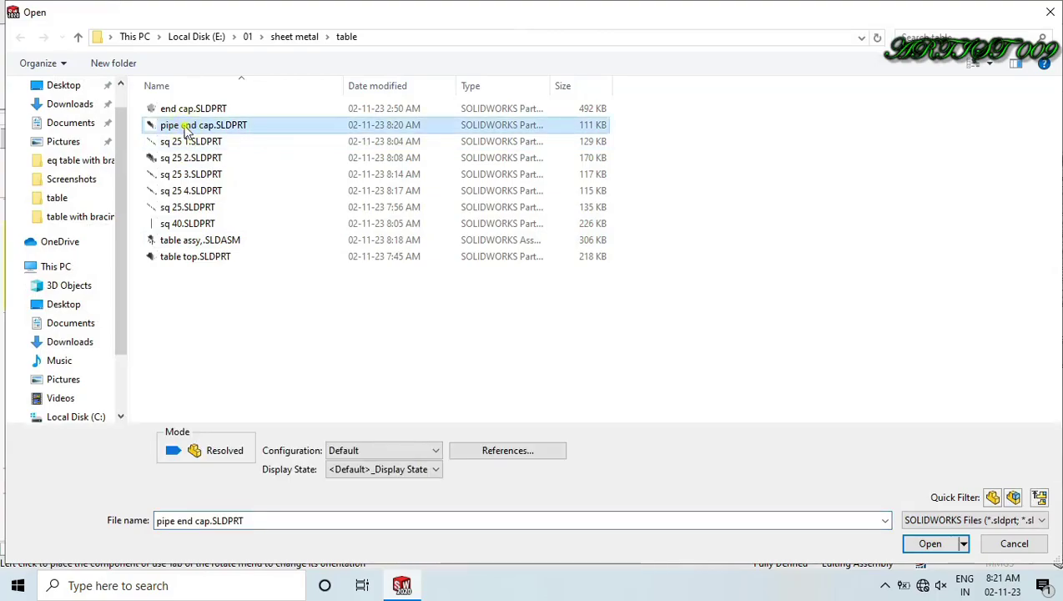
pyautogui.doubleClick(186, 127)
pyautogui.scroll(-5, 570, 361)
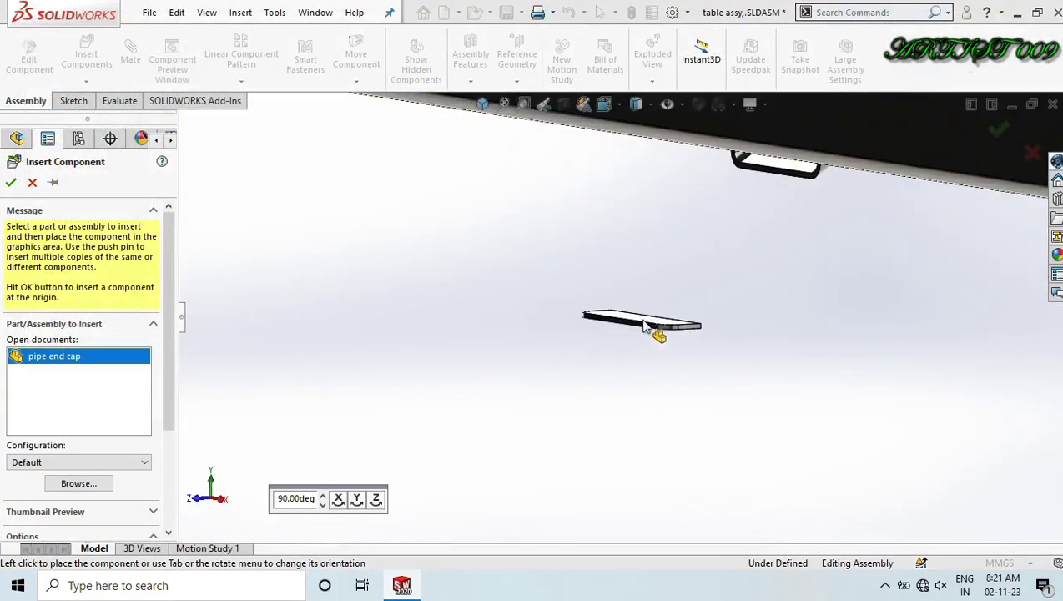
pyautogui.click(645, 325)
# Isolate the sq 25 2 brace together with the pipe end cap.
pyautogui.scroll(3, 672, 330)
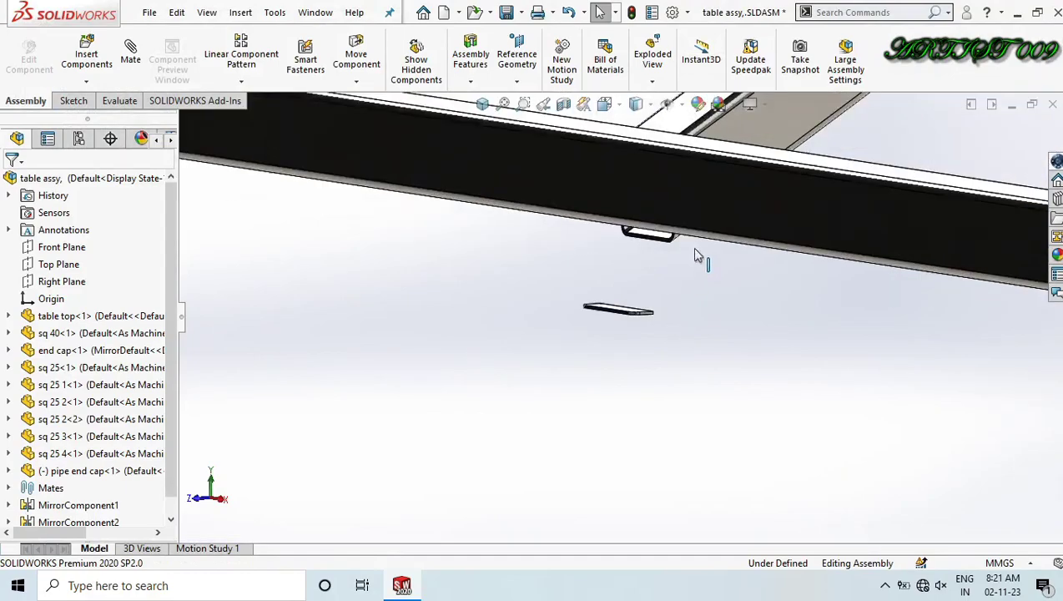
pyautogui.scroll(-1, 690, 268)
pyautogui.scroll(3, 726, 156)
pyautogui.click(722, 178)
pyautogui.scroll(-3, 634, 318)
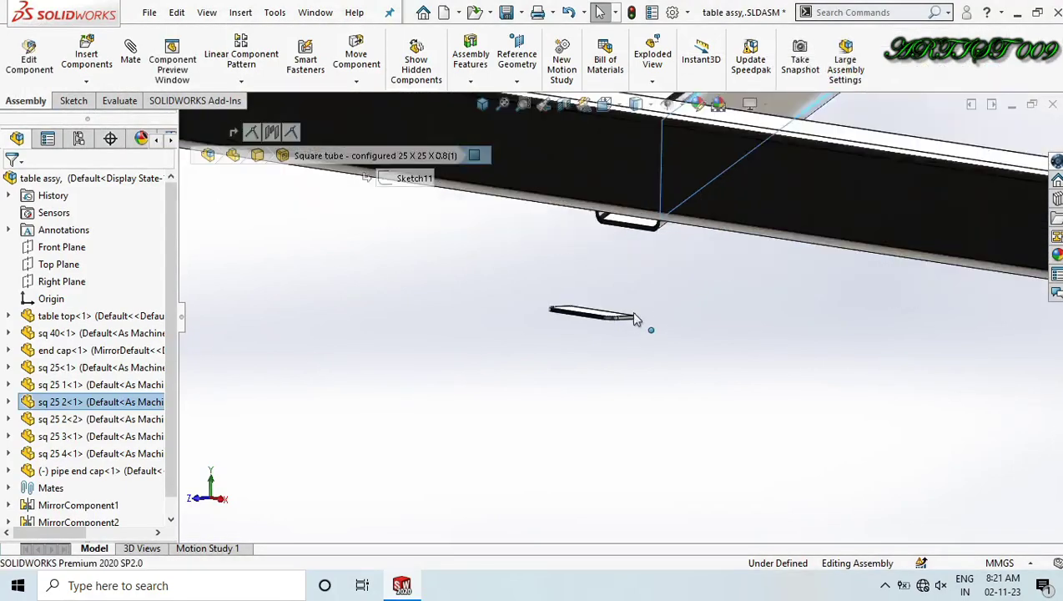
pyautogui.scroll(-2, 634, 319)
pyautogui.keyDown('ctrl'); pyautogui.click(551, 328); pyautogui.keyUp('ctrl')
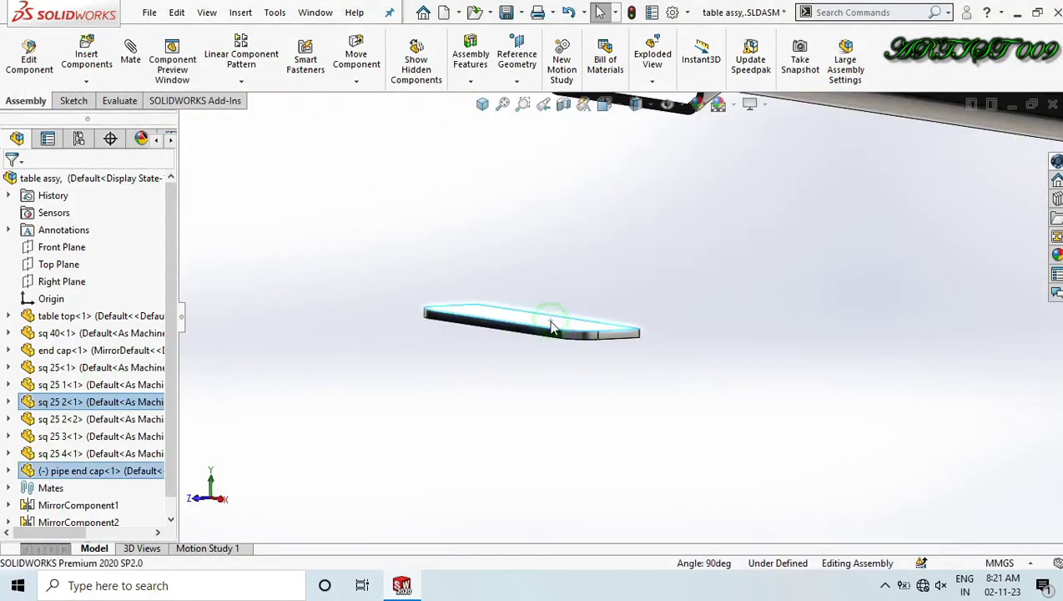
pyautogui.rightClick(551, 328)
pyautogui.click(601, 285)
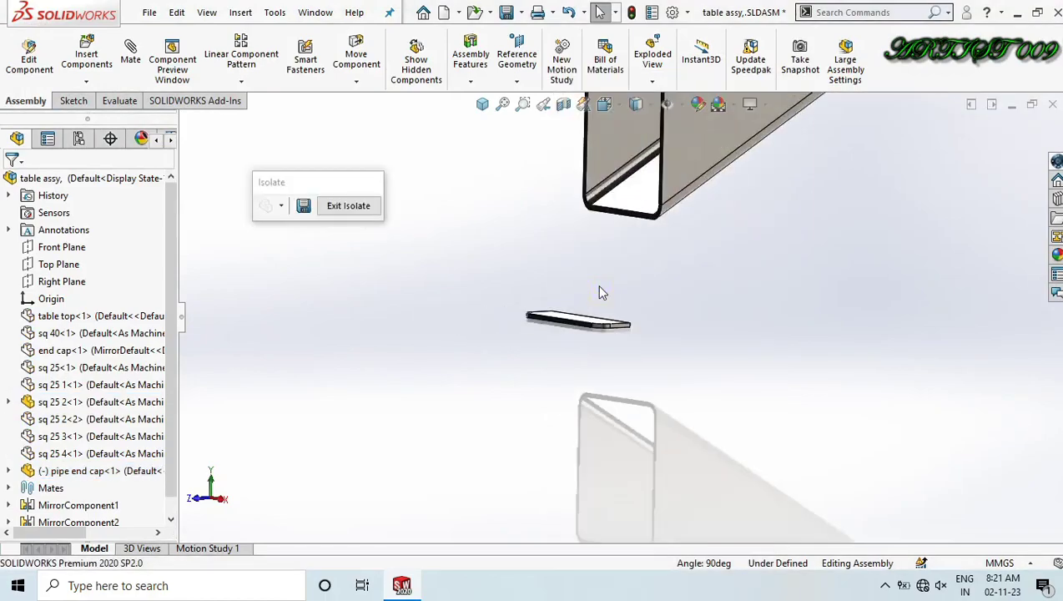
# Examine the isolated brace's open end and the loose end cap from different sides and distances.
pyautogui.scroll(1, 654, 276)
pyautogui.scroll(-7, 626, 297)
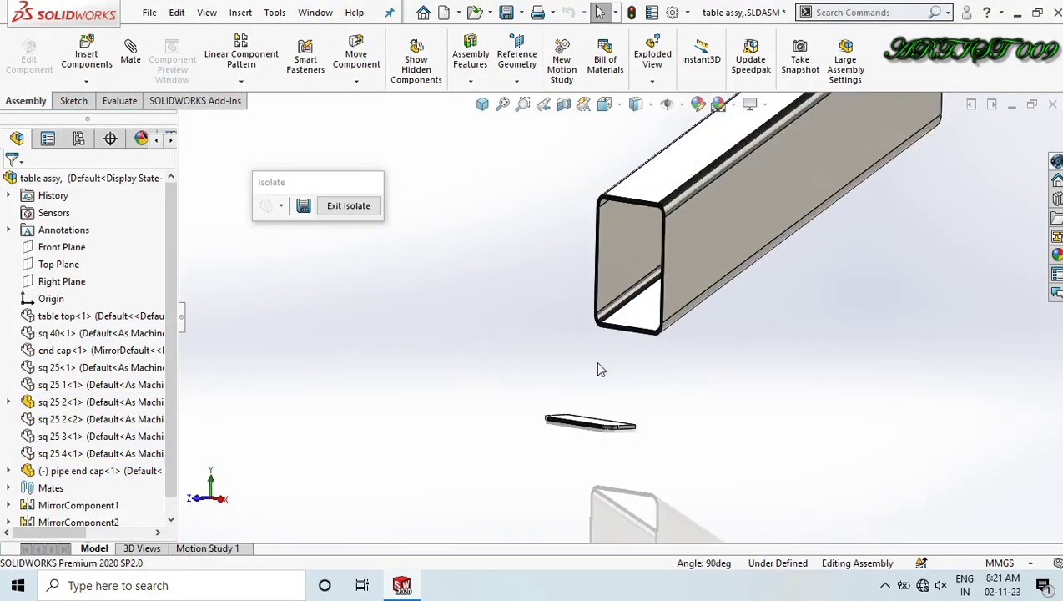
pyautogui.middleClick(645, 313)
pyautogui.moveTo(645, 313); pyautogui.dragTo(714, 365, button='middle')
pyautogui.scroll(-5, 714, 366)
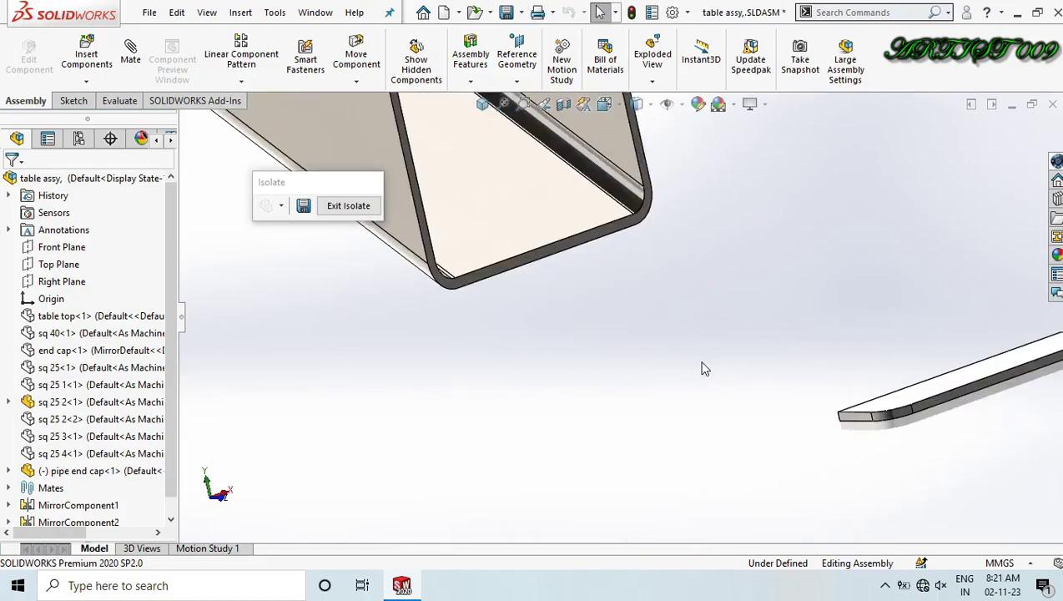
pyautogui.scroll(6, 672, 305)
pyautogui.moveTo(674, 298); pyautogui.dragTo(693, 320, button='middle')
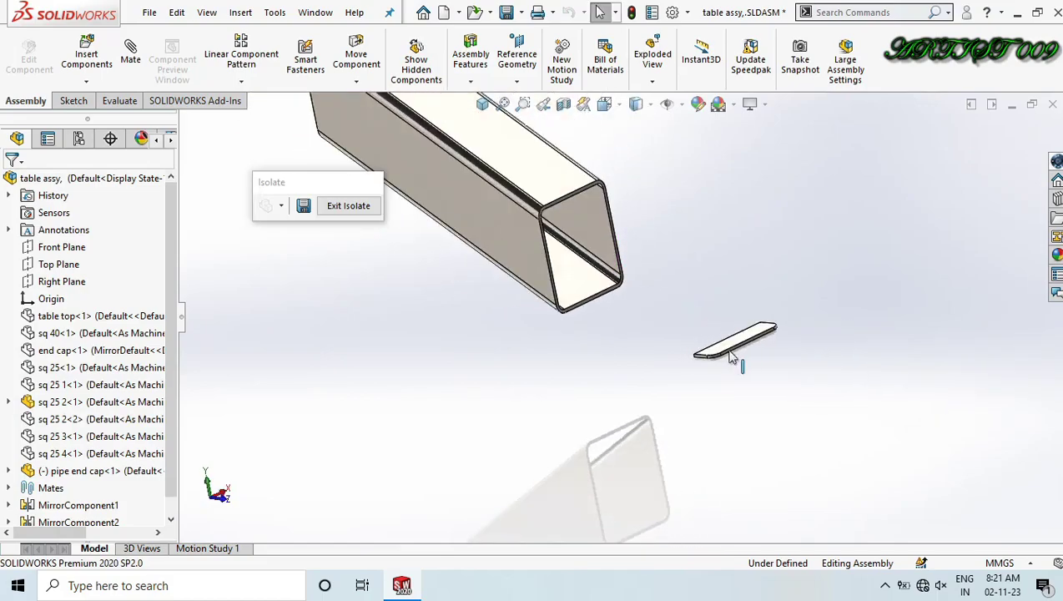
pyautogui.scroll(-2, 725, 351)
pyautogui.scroll(-3, 544, 310)
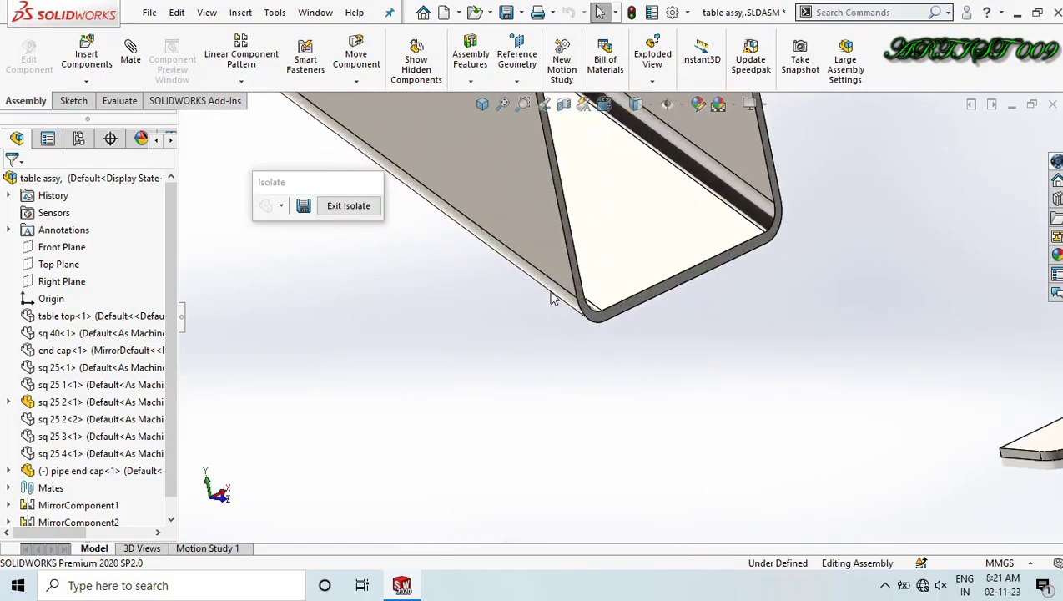
# Add a coincident mate between the brace's cut end face and the flat face of the pipe end cap.
pyautogui.click(593, 310)
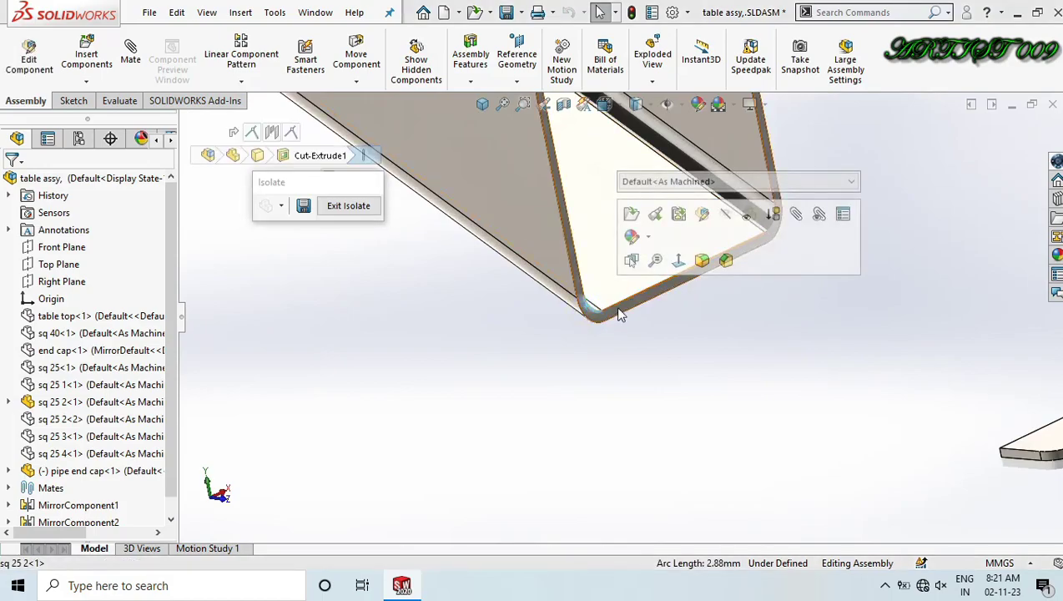
pyautogui.click(618, 313)
pyautogui.moveTo(620, 316); pyautogui.dragTo(671, 341, button='middle')
pyautogui.moveTo(769, 409); pyautogui.dragTo(817, 294, button='middle')
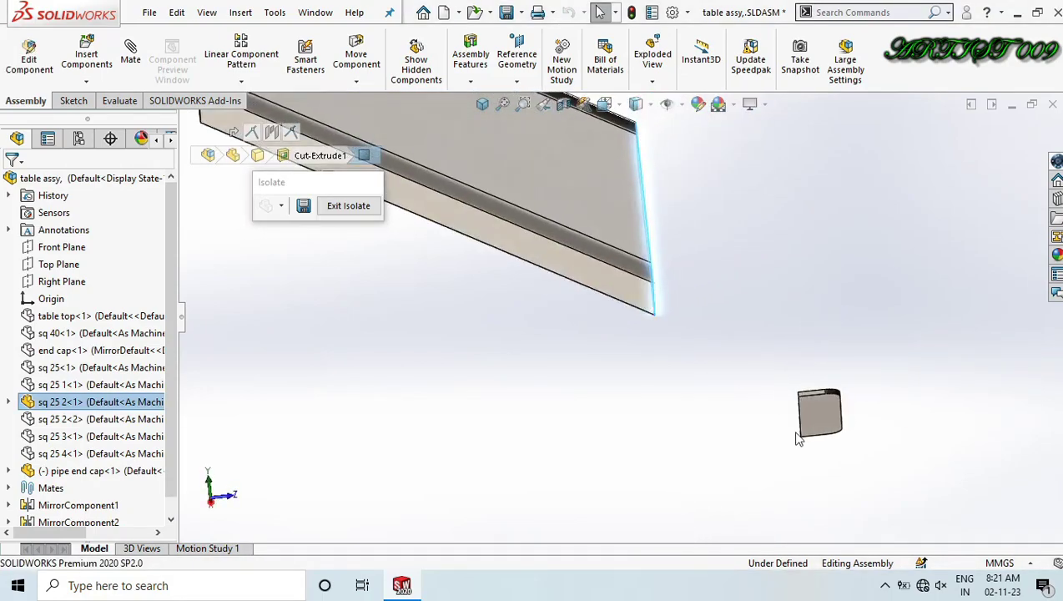
pyautogui.scroll(-2, 798, 439)
pyautogui.click(805, 355)
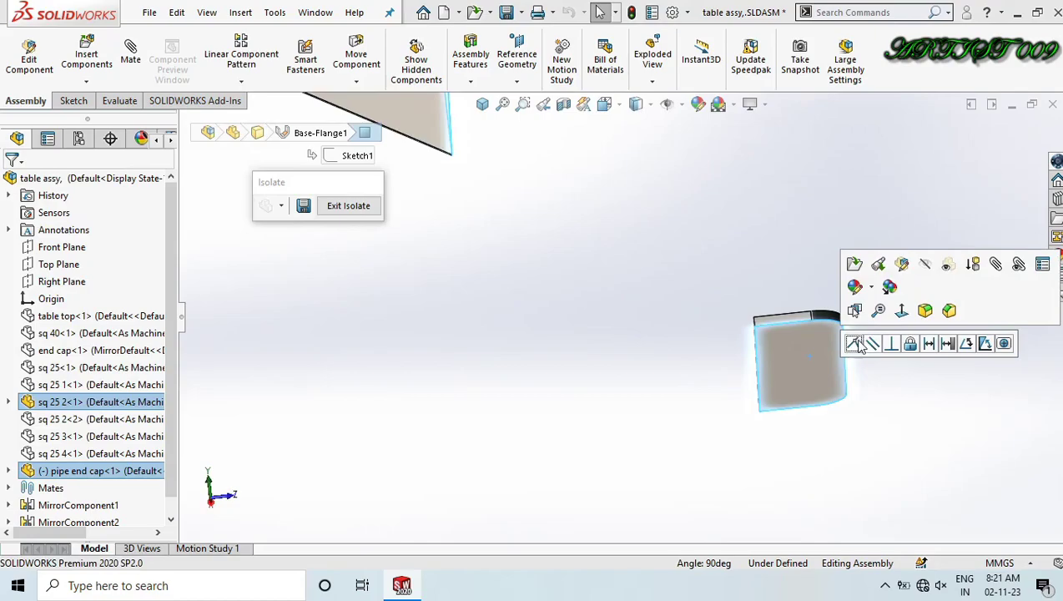
pyautogui.click(854, 343)
pyautogui.scroll(2, 551, 209)
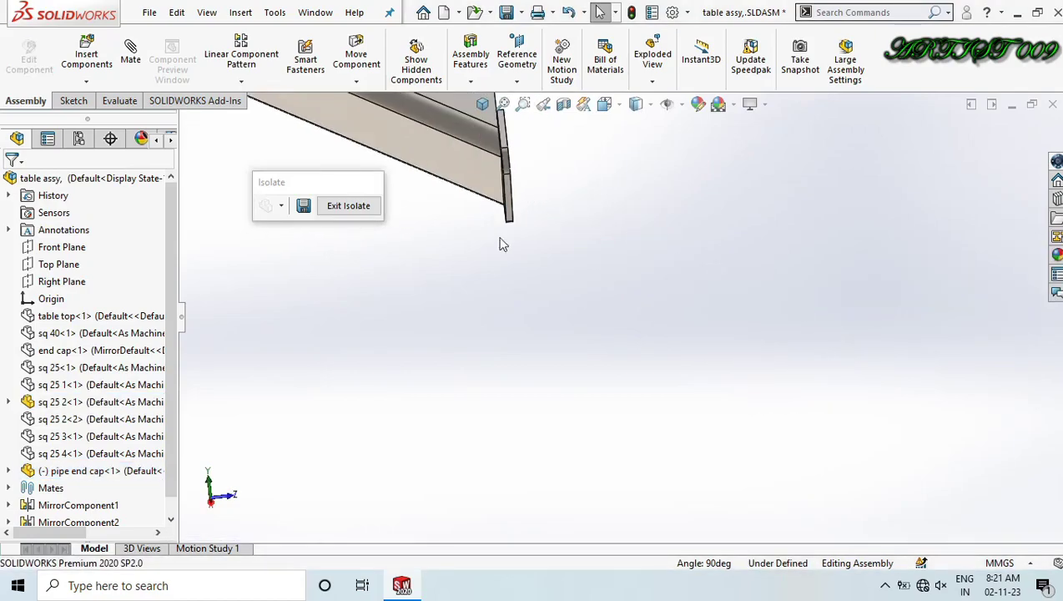
# Add a coincident mate between the brace's outer side face and the end cap's narrow side face.
pyautogui.moveTo(500, 244)
pyautogui.mouseDown(button='middle')
pyautogui.moveTo(492, 254)
pyautogui.moveTo(493, 226)
pyautogui.mouseUp(button='middle')
pyautogui.scroll(-3, 501, 193)
pyautogui.click(565, 156)
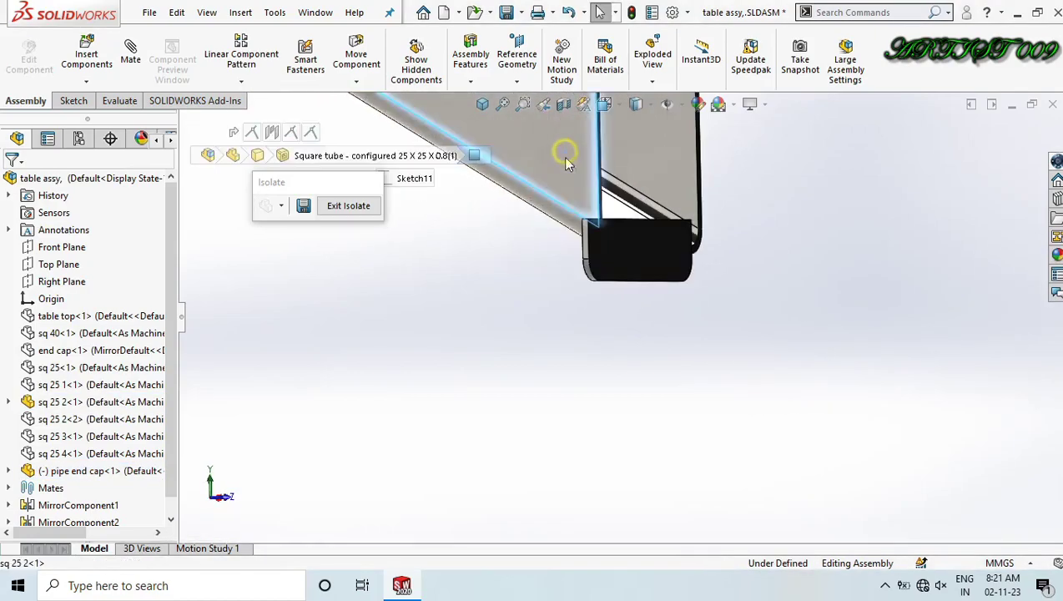
pyautogui.scroll(-4, 589, 238)
pyautogui.keyDown('ctrl'); pyautogui.click(597, 246); pyautogui.keyUp('ctrl')
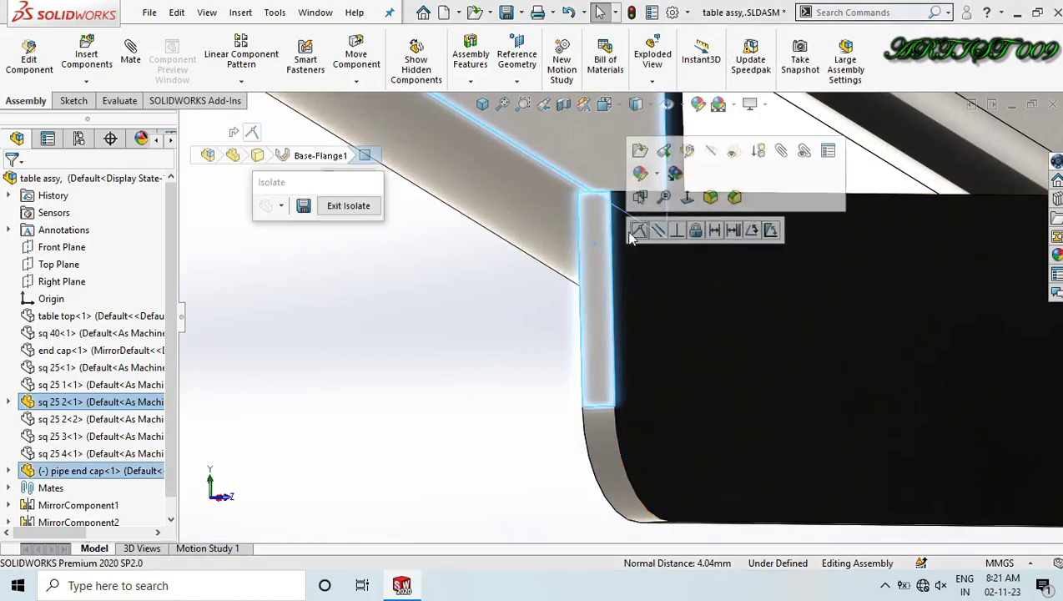
pyautogui.click(637, 233)
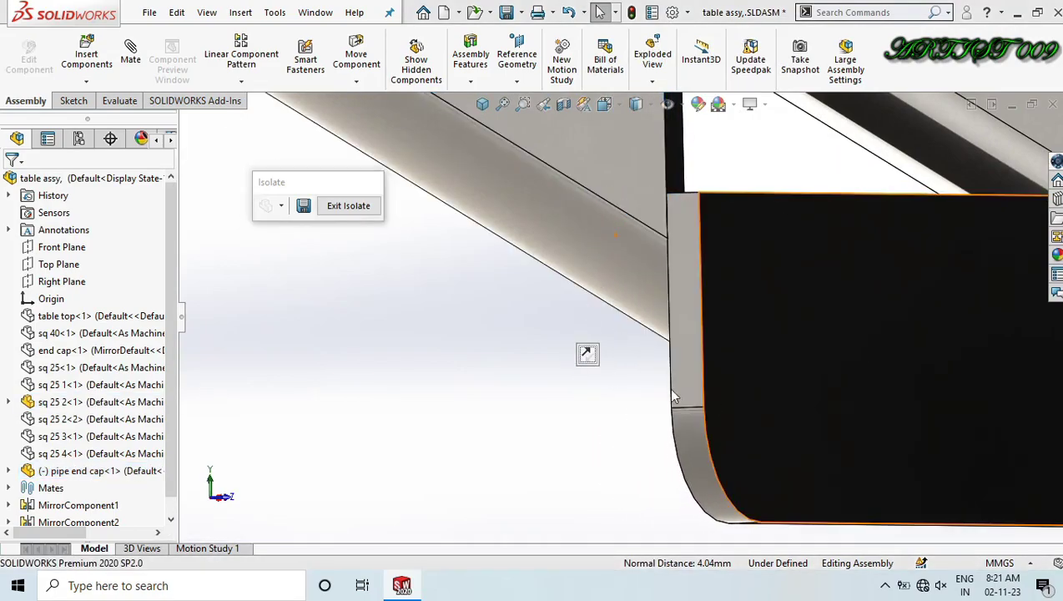
# Mate the end cap's long edge coincident with the lower edge of the brace's open end.
pyautogui.scroll(5, 701, 393)
pyautogui.scroll(1, 743, 260)
pyautogui.moveTo(717, 314); pyautogui.dragTo(602, 378, button='middle')
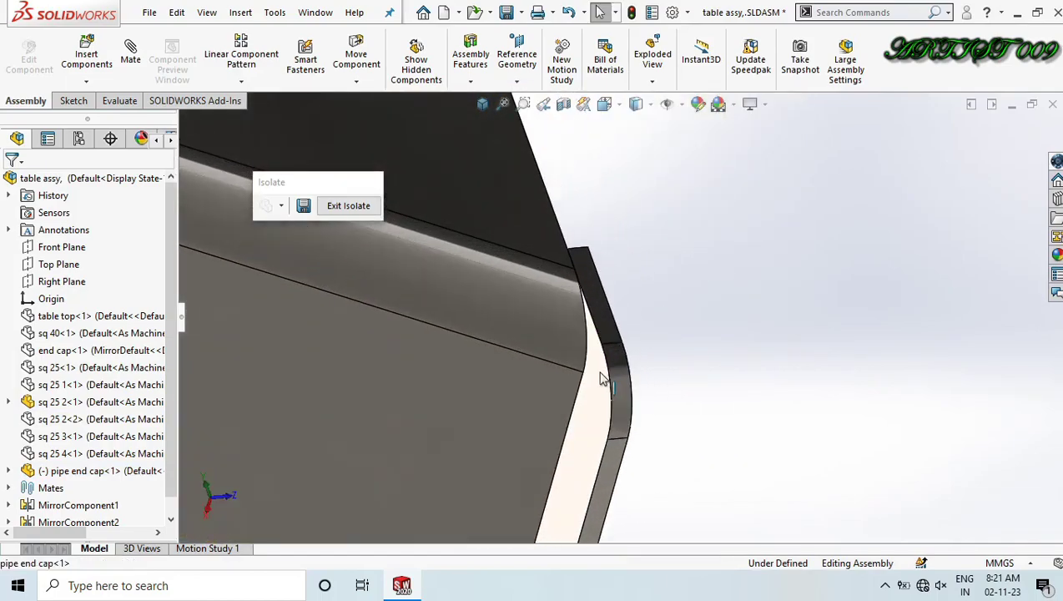
pyautogui.click(576, 406)
pyautogui.keyDown('ctrl'); pyautogui.click(598, 473); pyautogui.keyUp('ctrl')
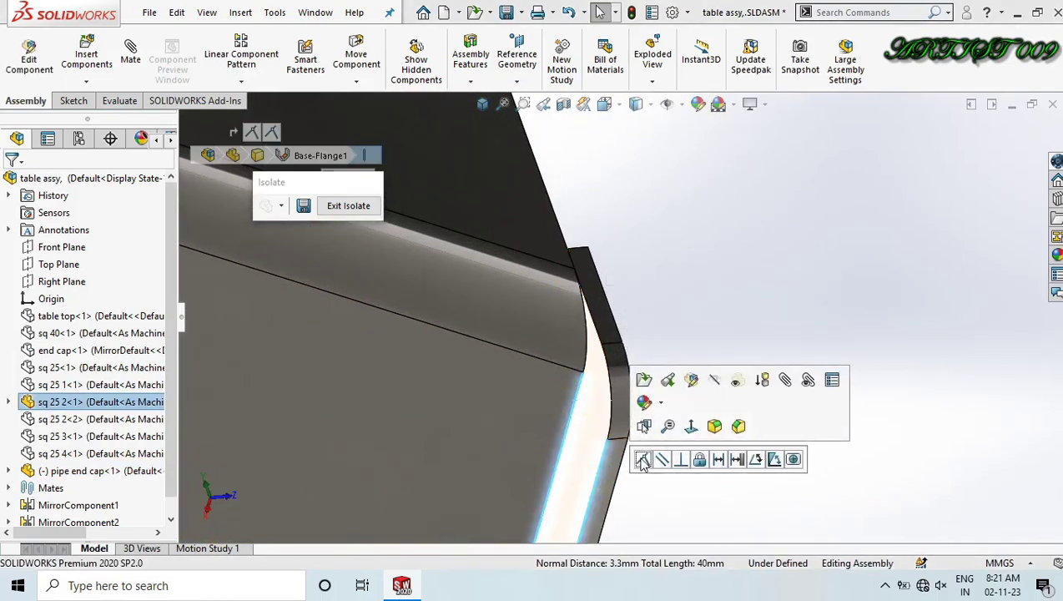
pyautogui.click(642, 459)
pyautogui.scroll(3, 643, 239)
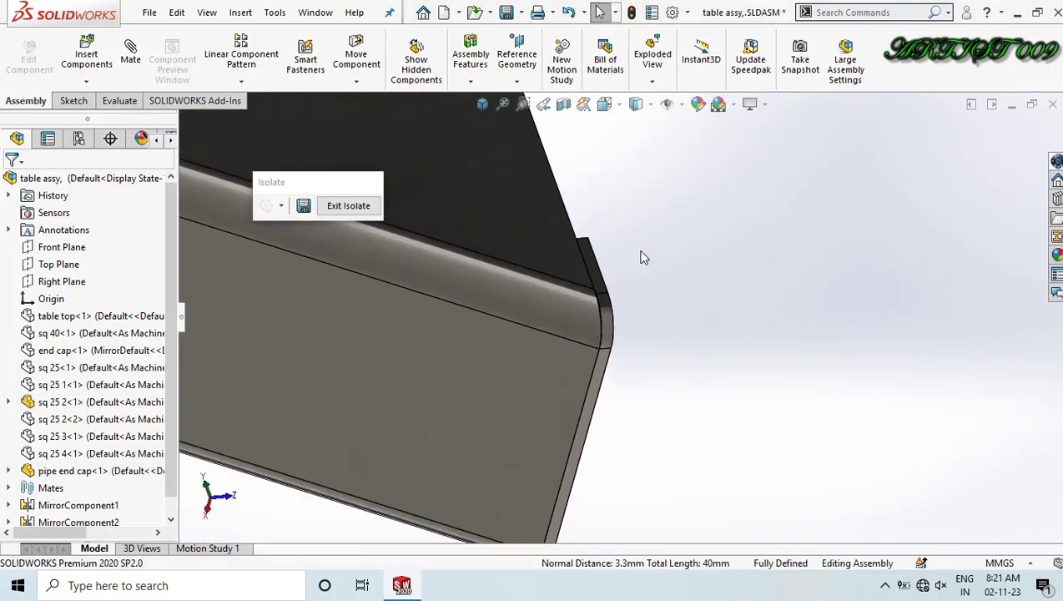
# Copy the mated pipe end cap and place the copy freely beside the brace's opposite, upper end.
pyautogui.scroll(4, 640, 330)
pyautogui.moveTo(639, 331); pyautogui.dragTo(632, 365, button='middle')
pyautogui.scroll(4, 597, 362)
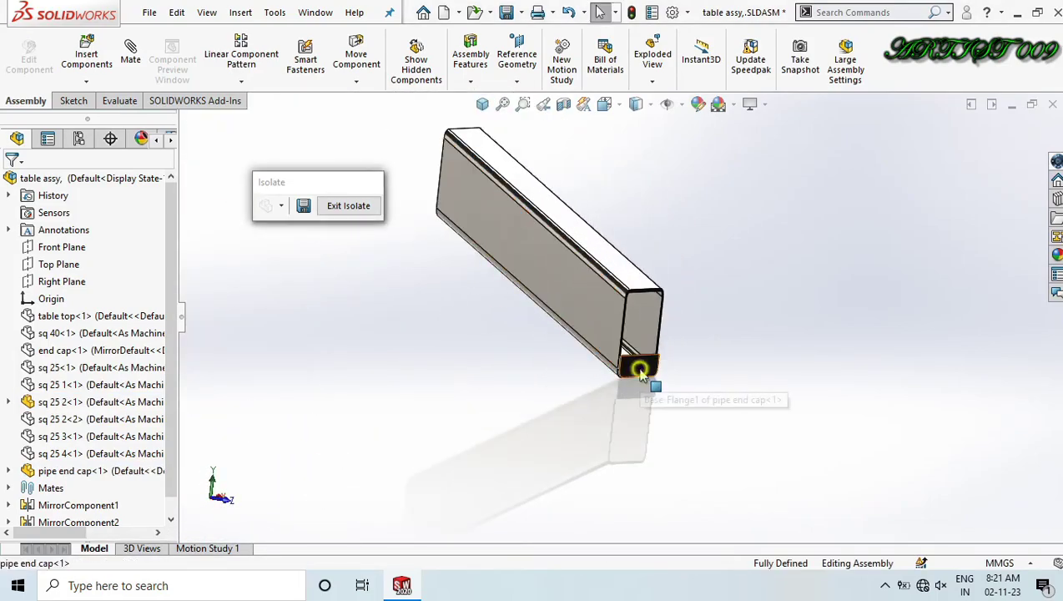
pyautogui.moveTo(641, 376); pyautogui.dragTo(723, 204)
pyautogui.keyDown('ctrl'); pyautogui.moveTo(436, 130); pyautogui.dragTo(437, 140); pyautogui.keyUp('ctrl')
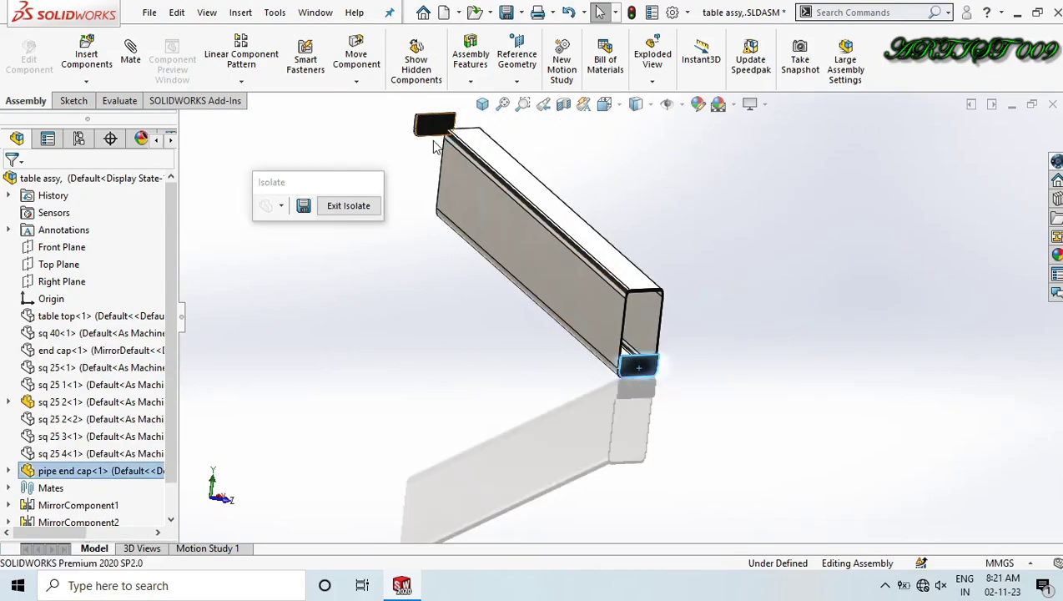
# Rotate the copied end cap freely so its rounded corners point upward at the brace's upper end.
pyautogui.scroll(-5, 436, 142)
pyautogui.moveTo(454, 208); pyautogui.dragTo(487, 313, button='middle')
pyautogui.scroll(3, 486, 313)
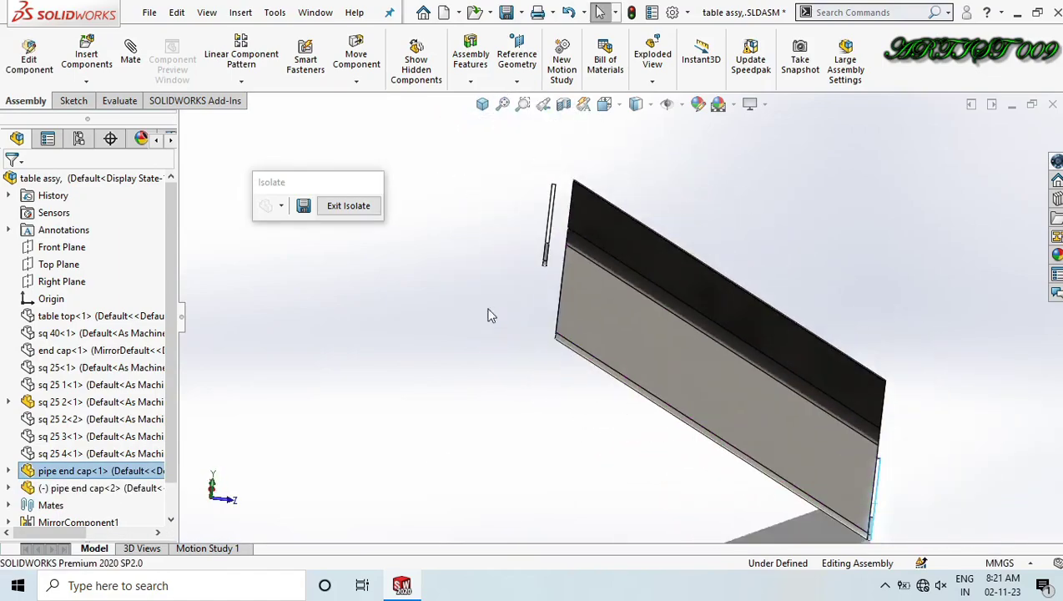
pyautogui.scroll(-5, 544, 250)
pyautogui.moveTo(543, 250); pyautogui.dragTo(558, 274, button='middle')
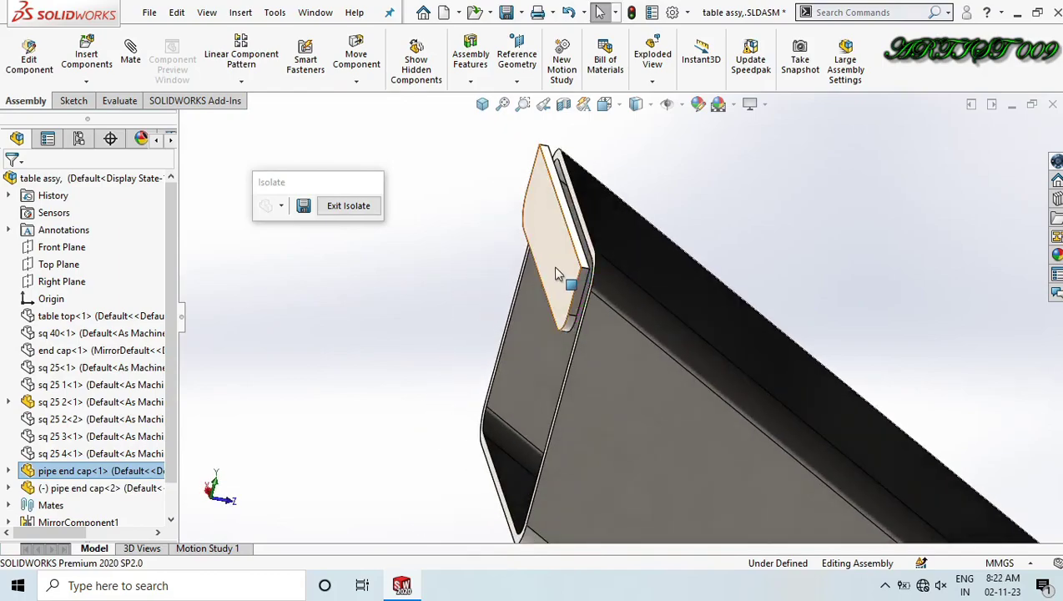
pyautogui.moveTo(627, 176); pyautogui.dragTo(678, 92, button='right')
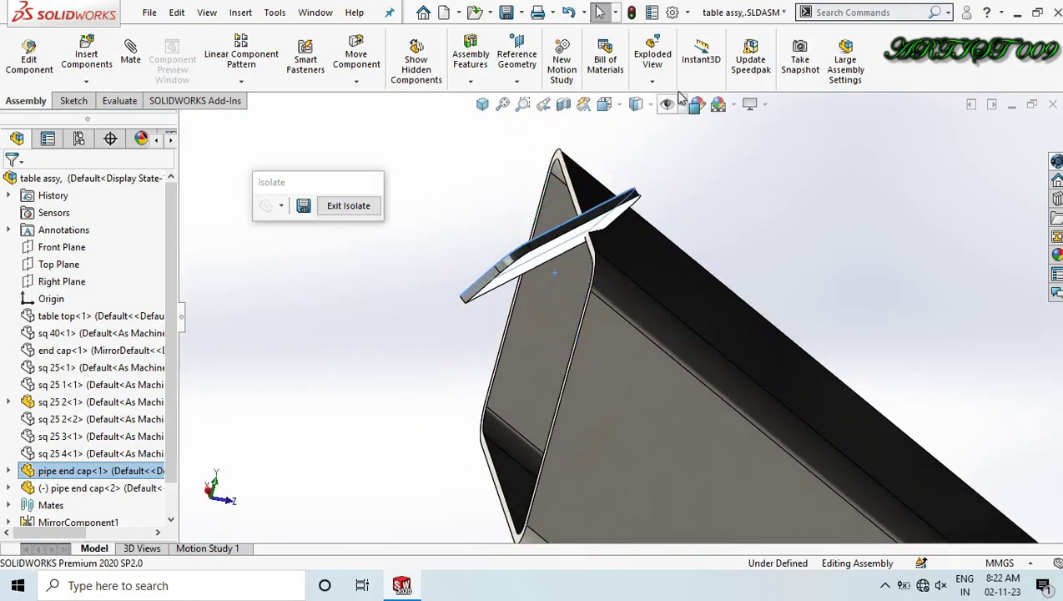
pyautogui.moveTo(551, 267); pyautogui.dragTo(704, 265, button='right')
pyautogui.click(741, 254)
pyautogui.scroll(-3, 601, 290)
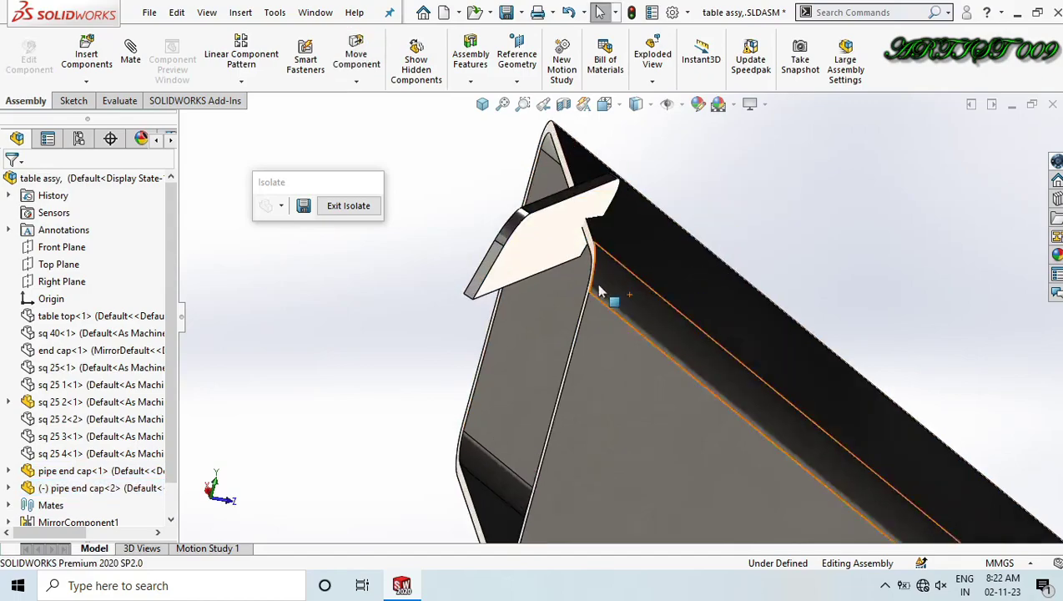
# Add a coincident mate between the copied cap's flat face and the brace's upper cut end face.
pyautogui.click(544, 222)
pyautogui.scroll(1, 566, 255)
pyautogui.moveTo(566, 256); pyautogui.dragTo(641, 280, button='middle')
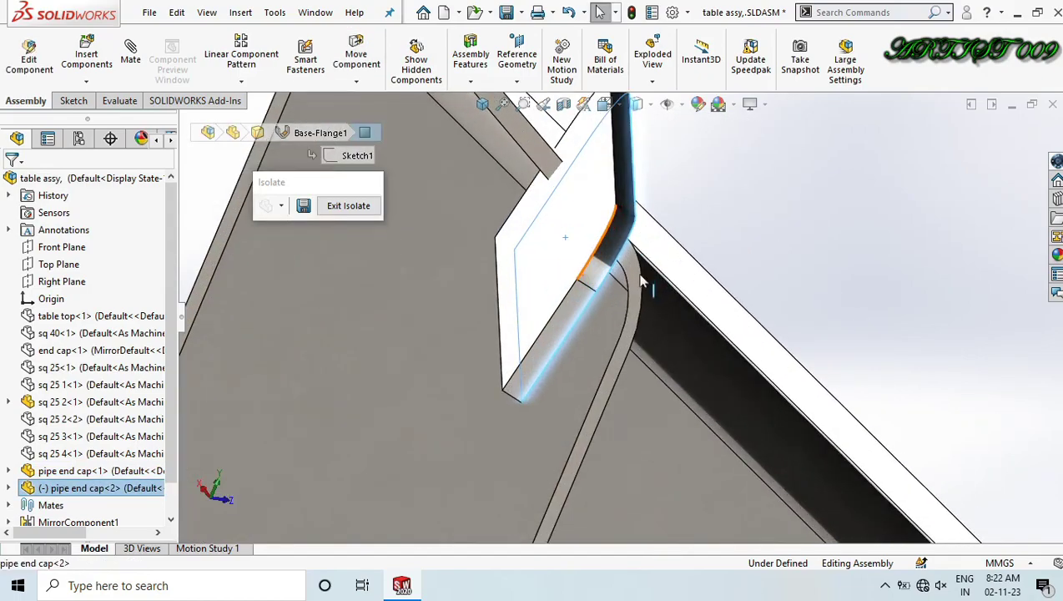
pyautogui.click(641, 289)
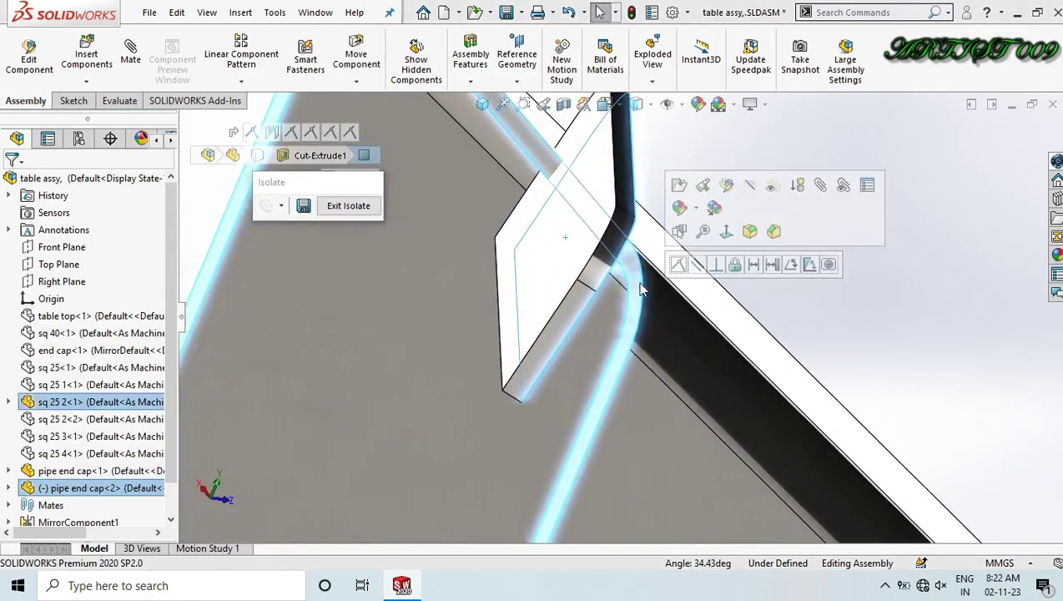
pyautogui.click(678, 263)
# Add a coincident mate between the copied cap's narrow side face and the brace's side face.
pyautogui.scroll(2, 620, 349)
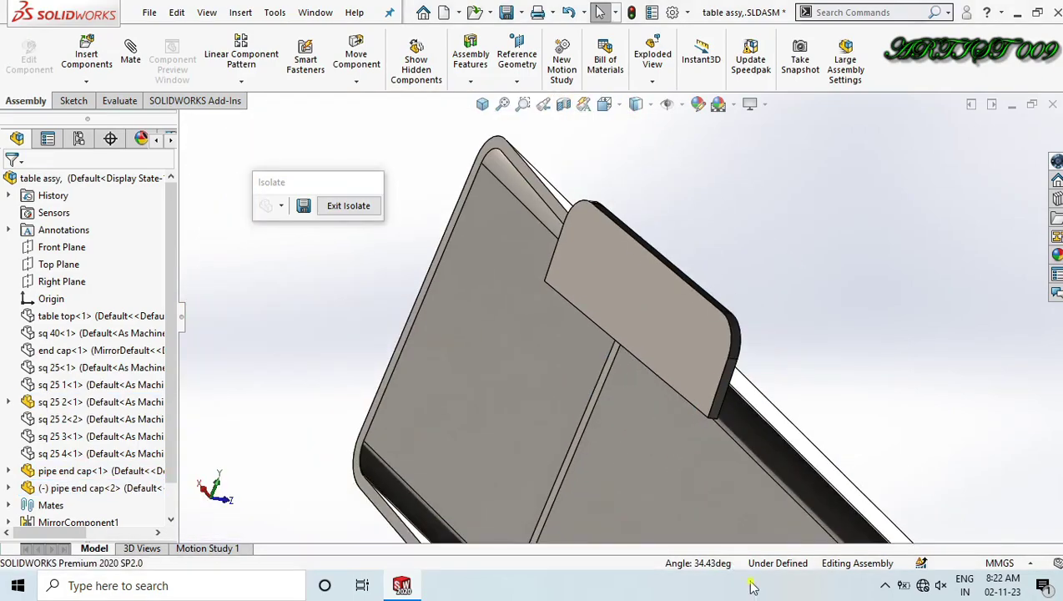
pyautogui.click(681, 489)
pyautogui.scroll(2, 667, 389)
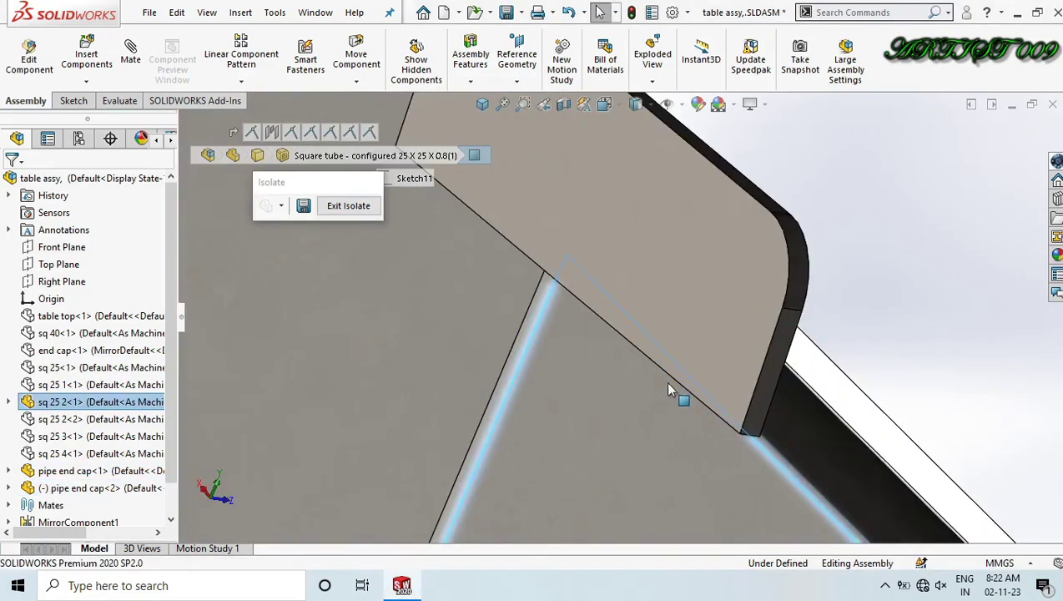
pyautogui.click(766, 381)
pyautogui.click(806, 360)
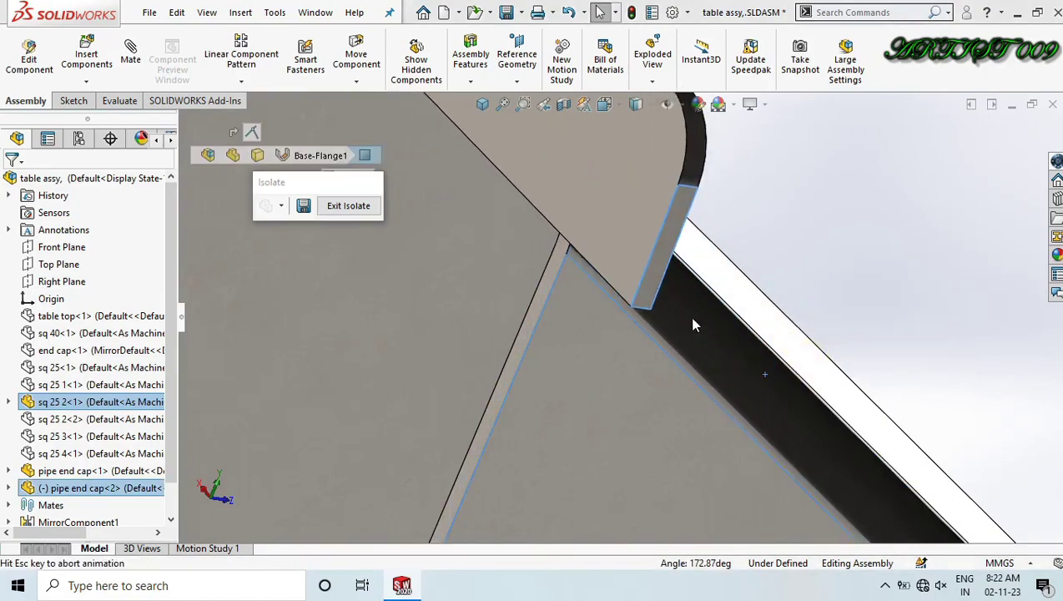
pyautogui.scroll(6, 613, 273)
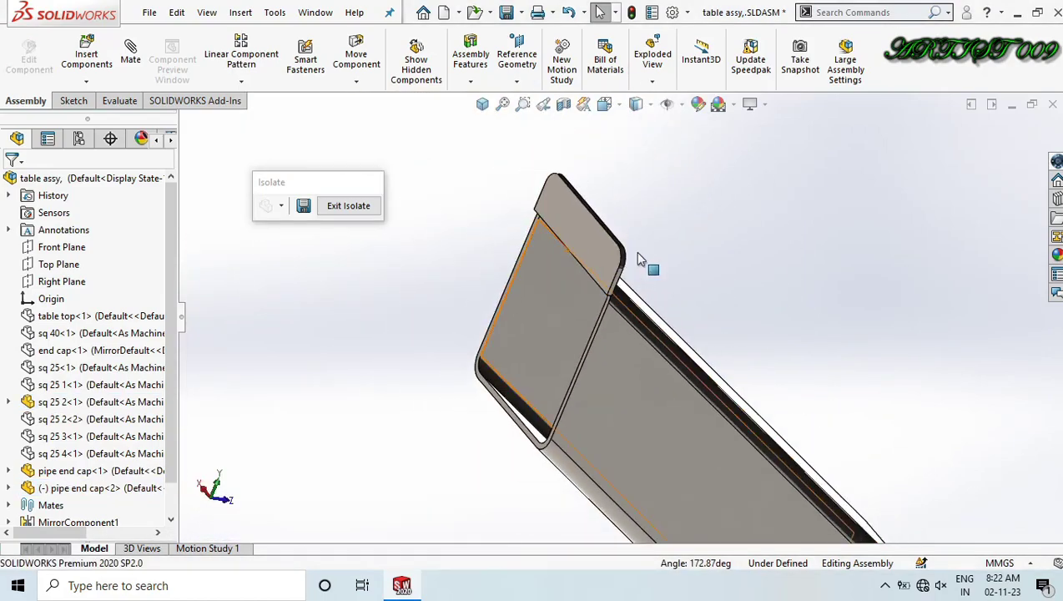
# Mate the copied cap's long edge coincident with the top edge of the brace's upper end.
pyautogui.moveTo(638, 259); pyautogui.dragTo(542, 242, button='middle')
pyautogui.scroll(-5, 686, 266)
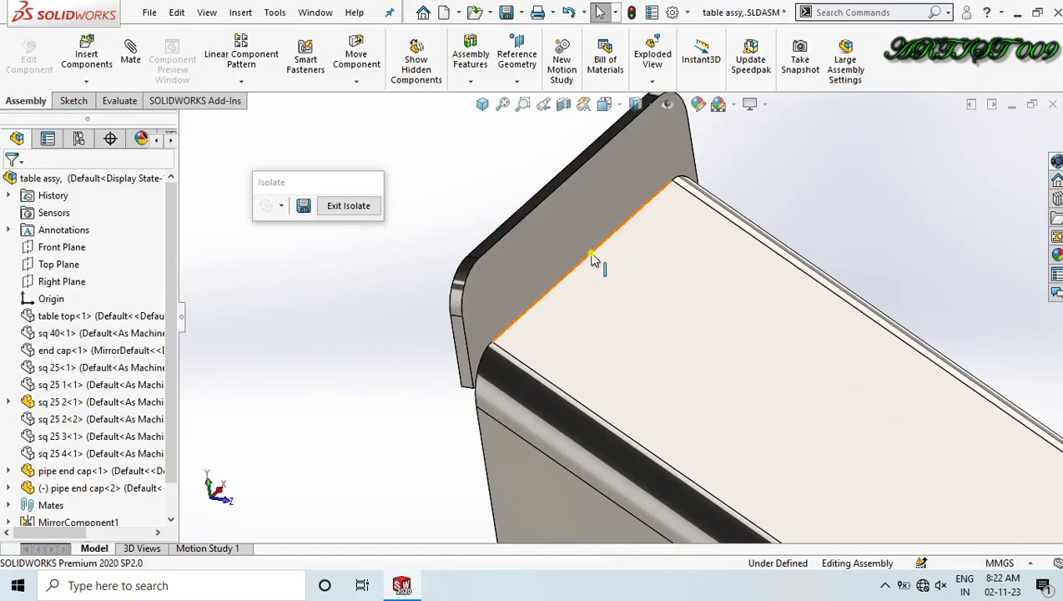
pyautogui.click(591, 261)
pyautogui.keyDown('ctrl'); pyautogui.click(526, 219); pyautogui.keyUp('ctrl')
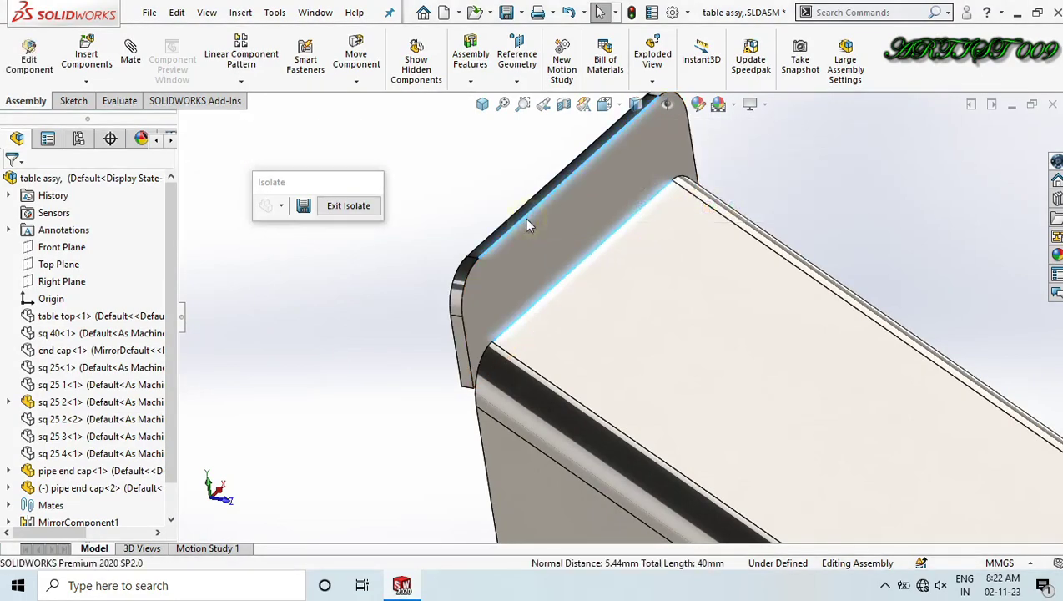
pyautogui.click(569, 203)
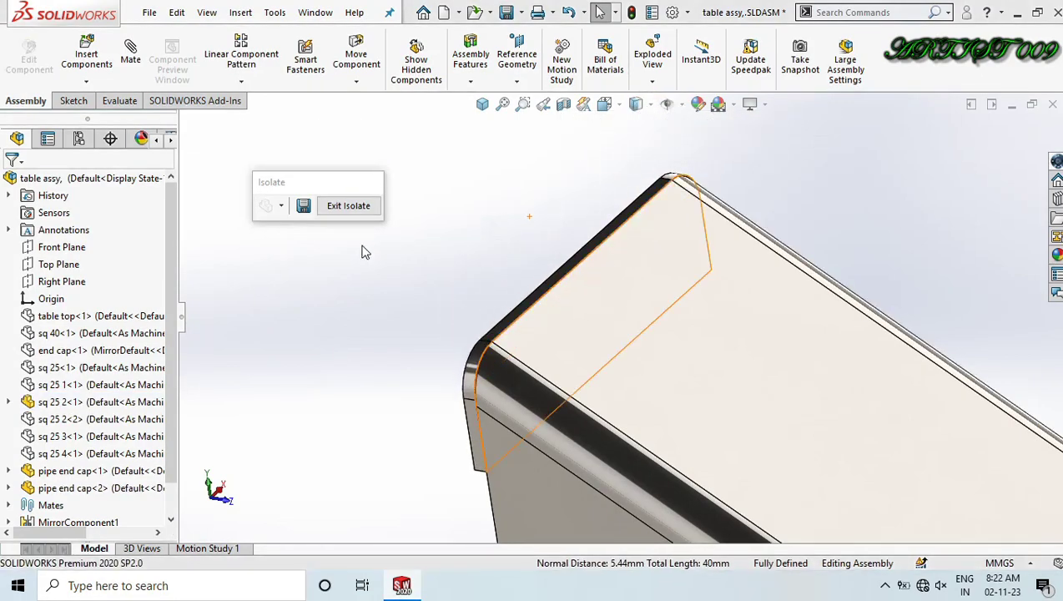
# Exit the isolation and show the whole table in isometric view.
pyautogui.scroll(-3, 380, 267)
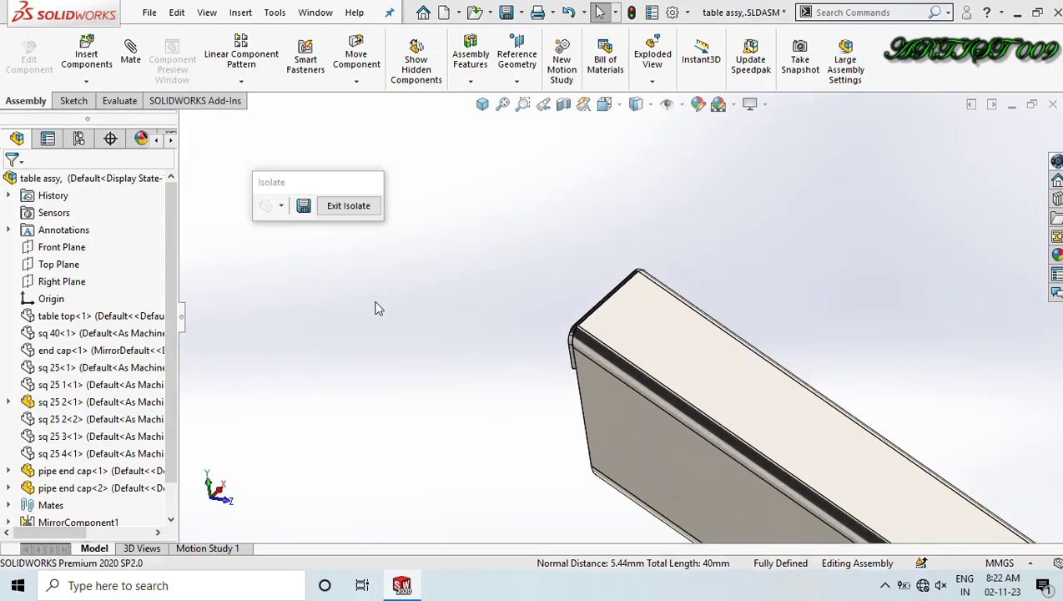
pyautogui.click(348, 205)
pyautogui.hotkey('ctrl', '7')
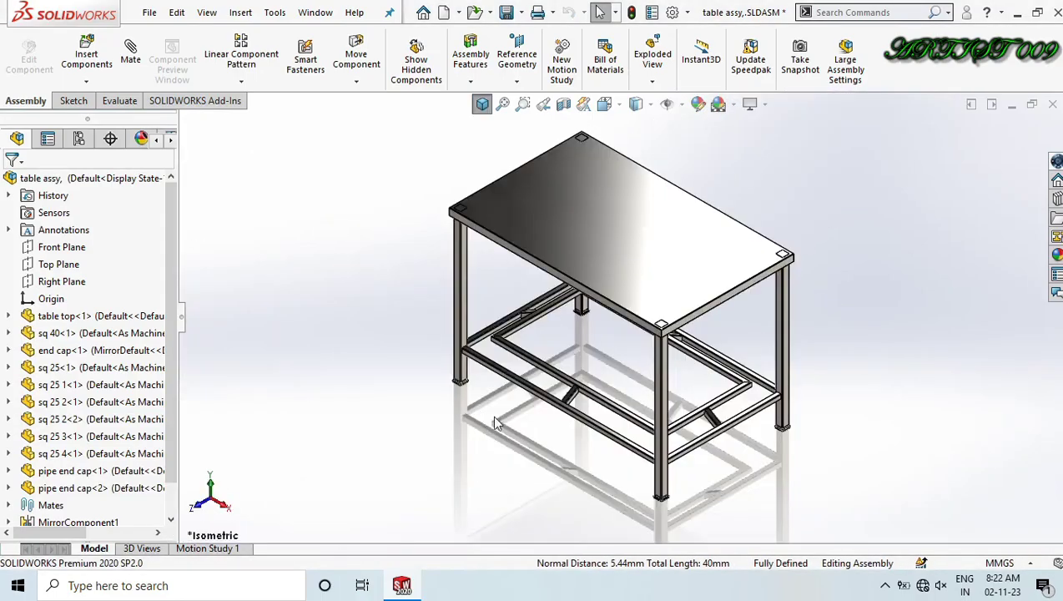
# Isolate the sq 25 2 brace together with the adjoining sq 25 and sq 25 4 tubes.
pyautogui.scroll(10, 495, 423)
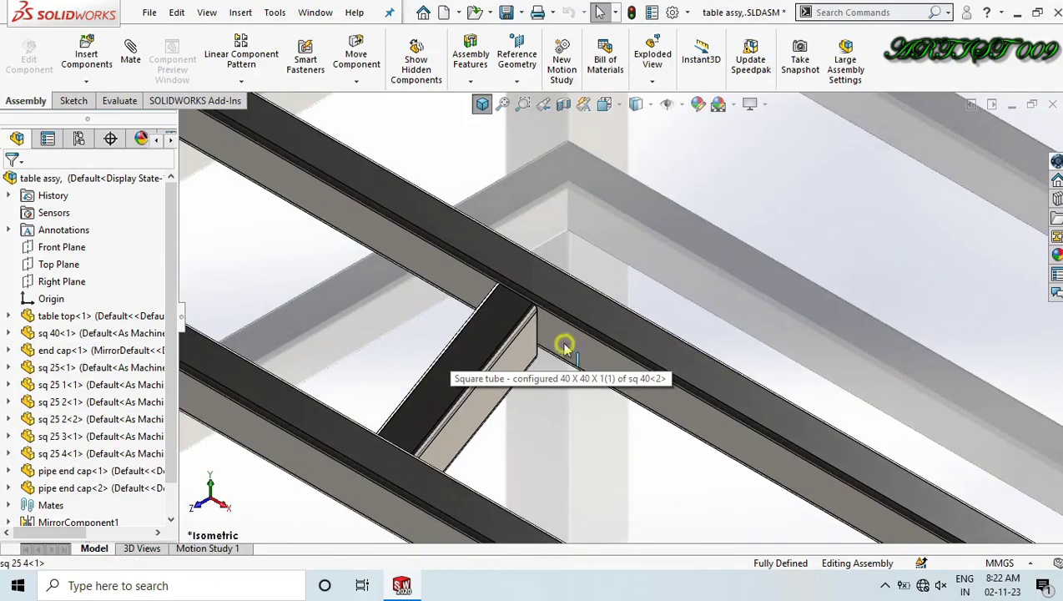
pyautogui.click(564, 347)
pyautogui.keyDown('ctrl'); pyautogui.click(482, 349); pyautogui.keyUp('ctrl')
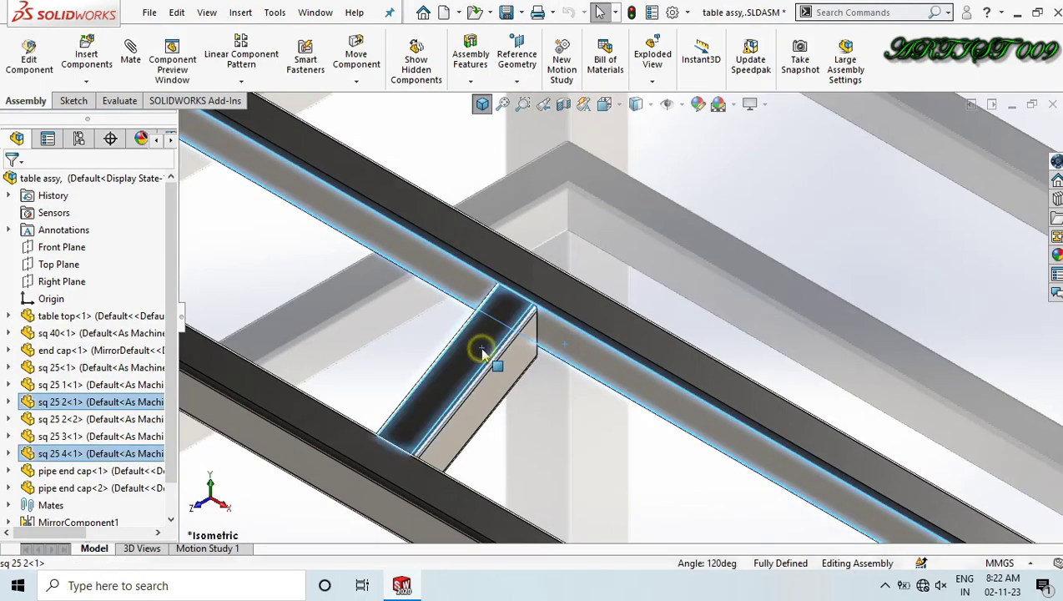
pyautogui.keyDown('ctrl'); pyautogui.click(424, 491); pyautogui.keyUp('ctrl')
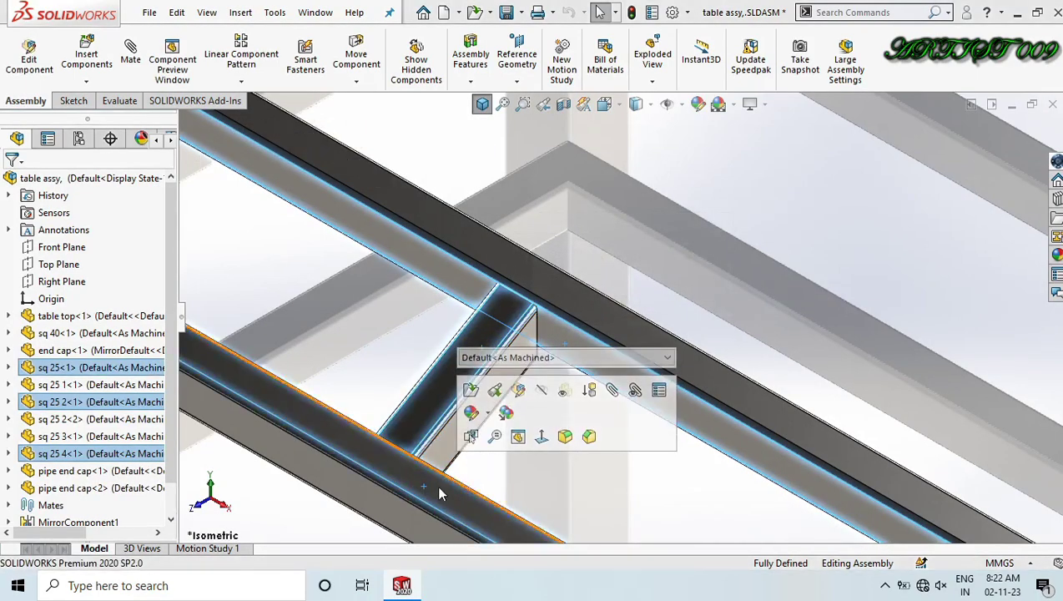
pyautogui.rightClick(435, 486)
pyautogui.click(476, 281)
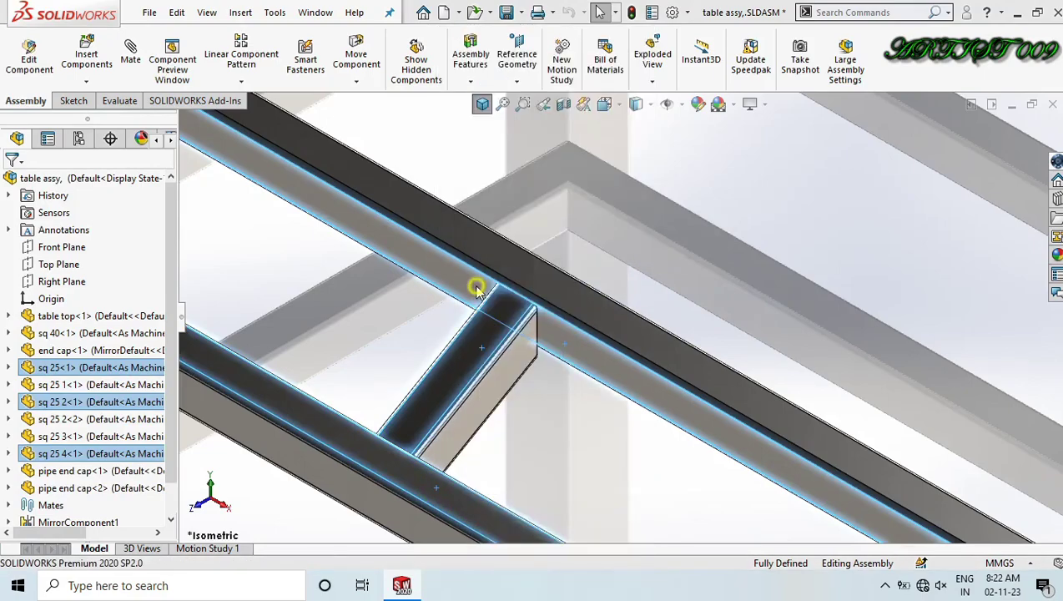
# Show both hidden pipe end caps alongside the isolated brace and tubes.
pyautogui.scroll(10, 519, 330)
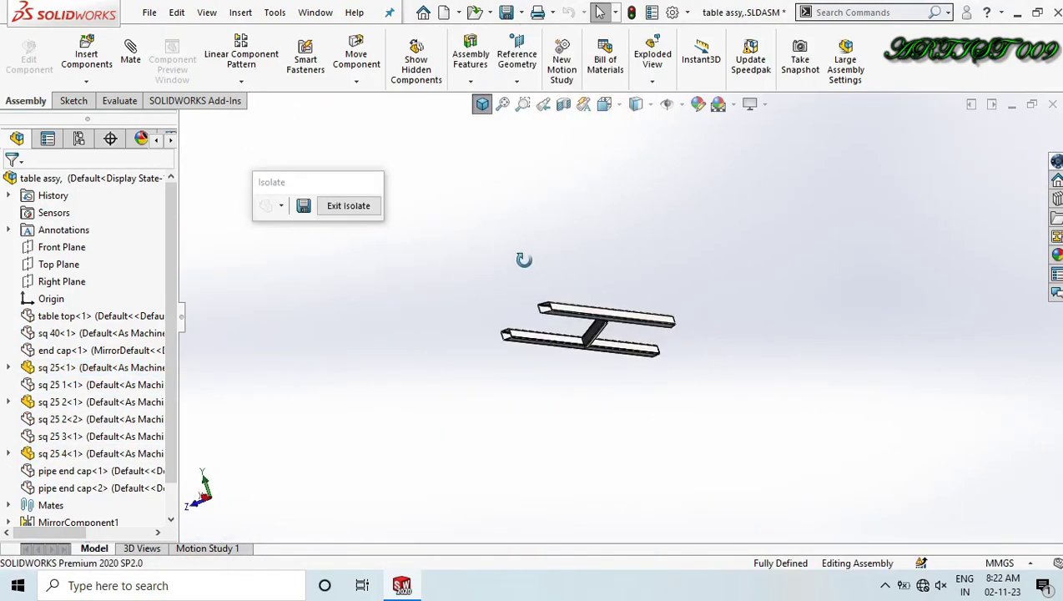
pyautogui.press('space')
pyautogui.click(463, 368)
pyautogui.scroll(-5, 507, 418)
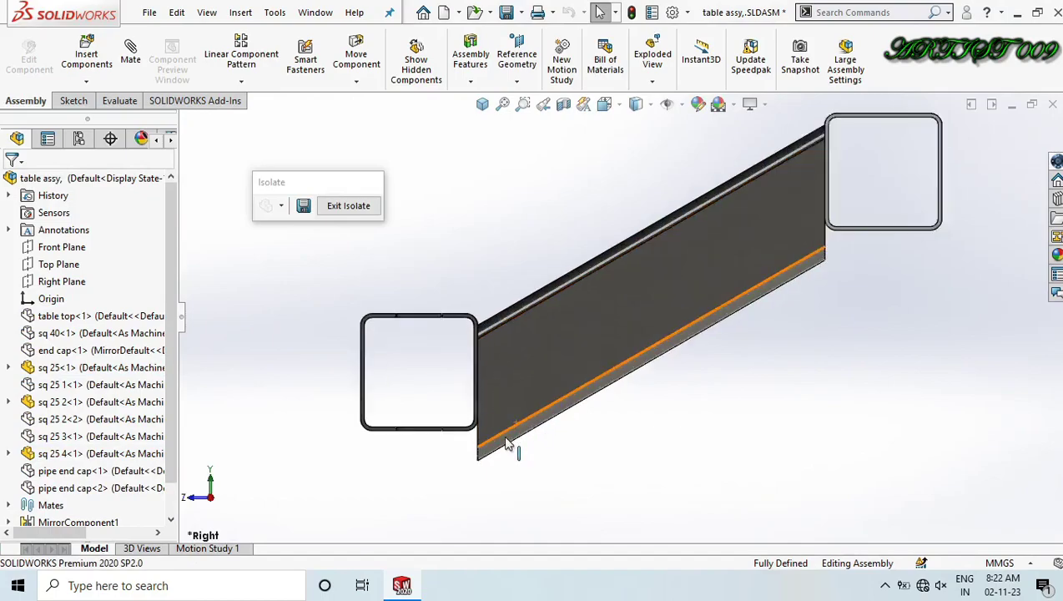
pyautogui.scroll(6, 508, 418)
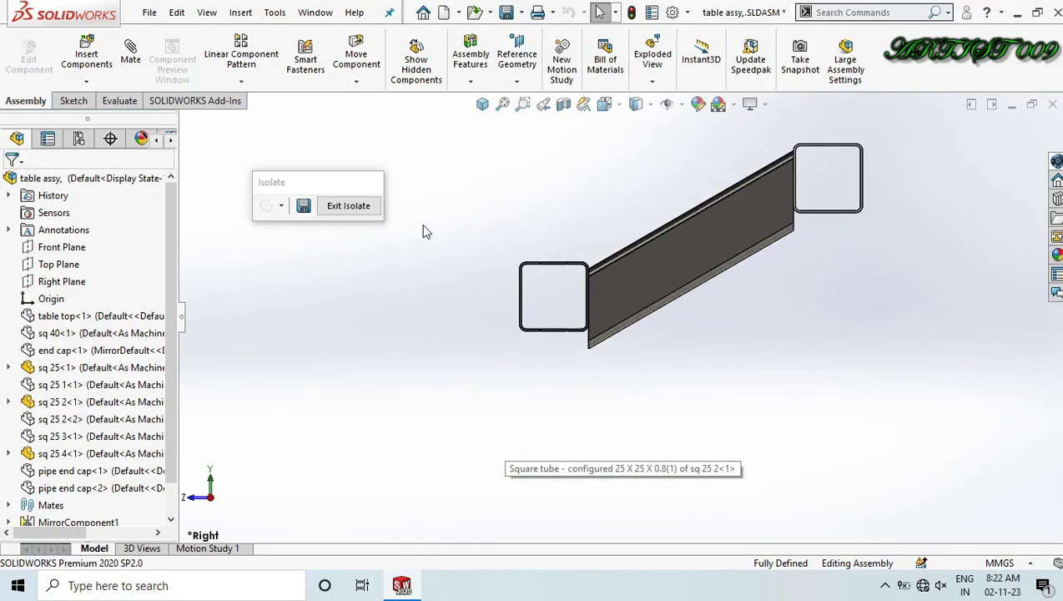
pyautogui.click(417, 68)
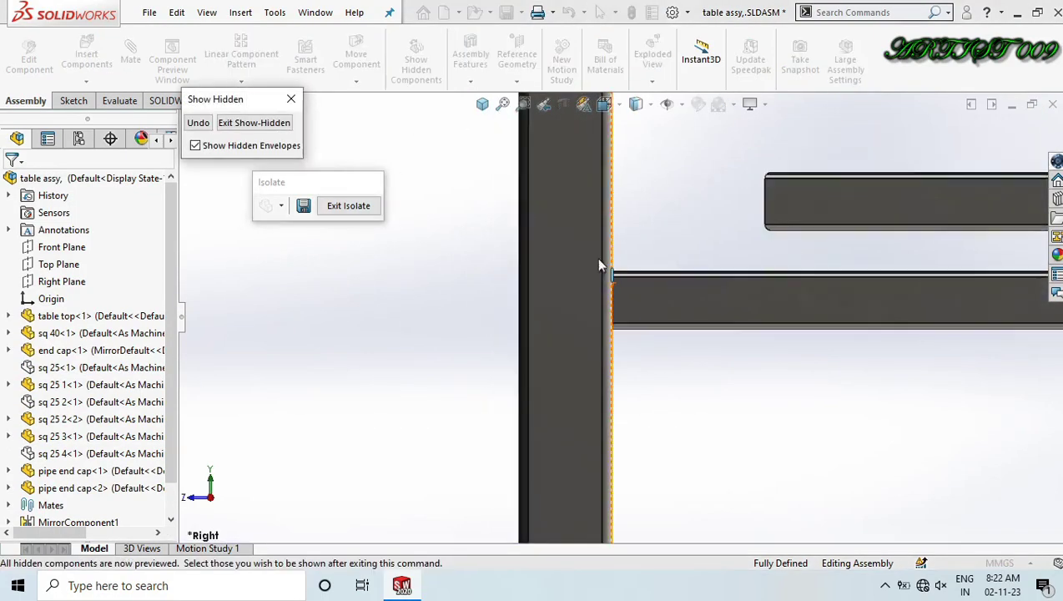
pyautogui.scroll(4, 640, 282)
pyautogui.scroll(-6, 823, 195)
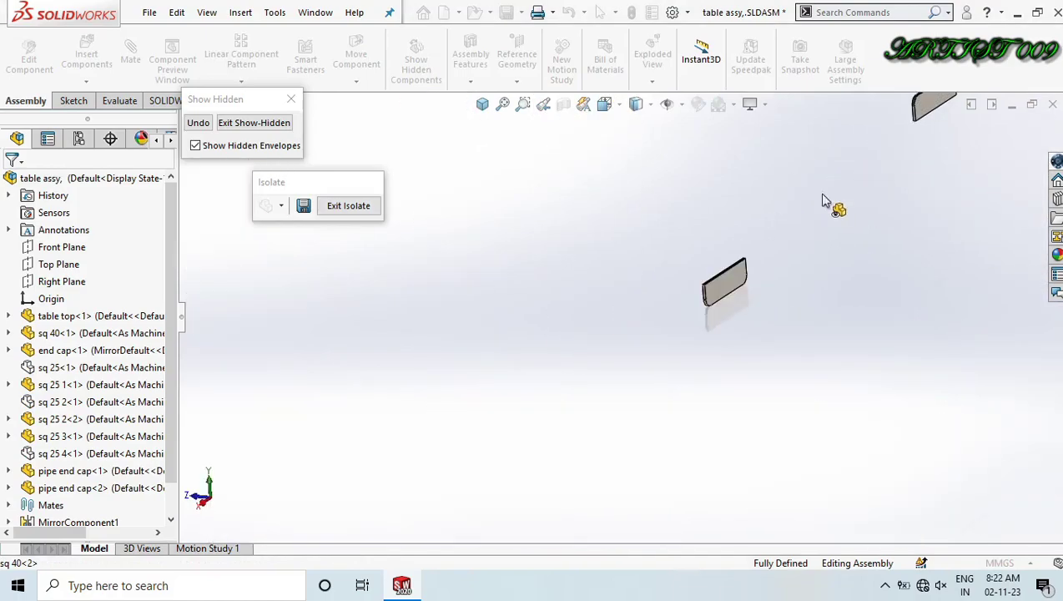
pyautogui.click(736, 280)
pyautogui.scroll(1, 736, 280)
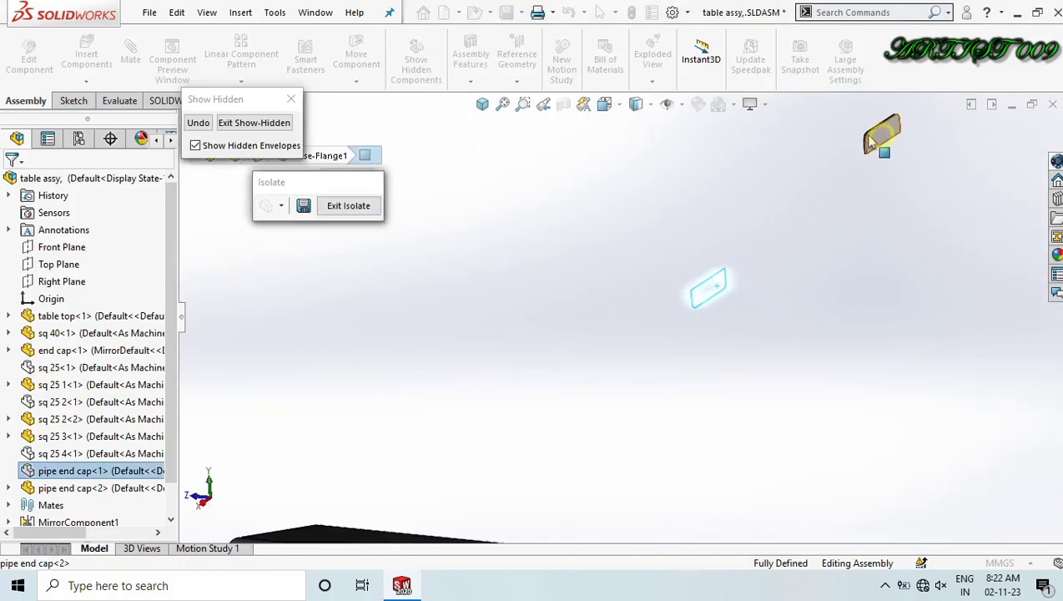
pyautogui.click(873, 142)
pyautogui.click(281, 124)
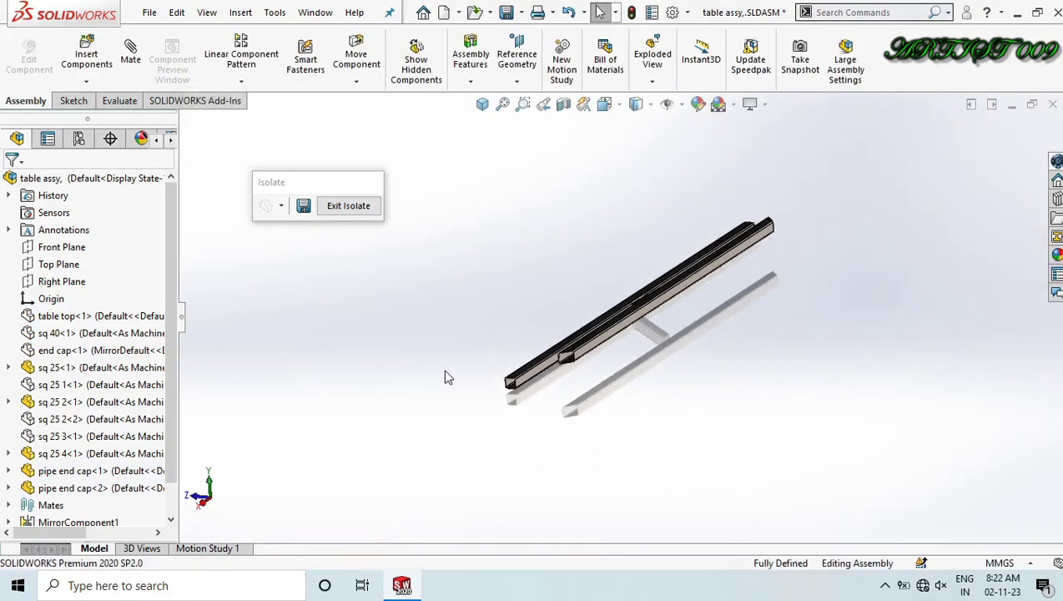
# Examine how the two end caps sit on the brace ends against the adjoining tubes, starting from the Right view.
pyautogui.moveTo(446, 372); pyautogui.dragTo(519, 331, button='middle')
pyautogui.press('space')
pyautogui.click(524, 336)
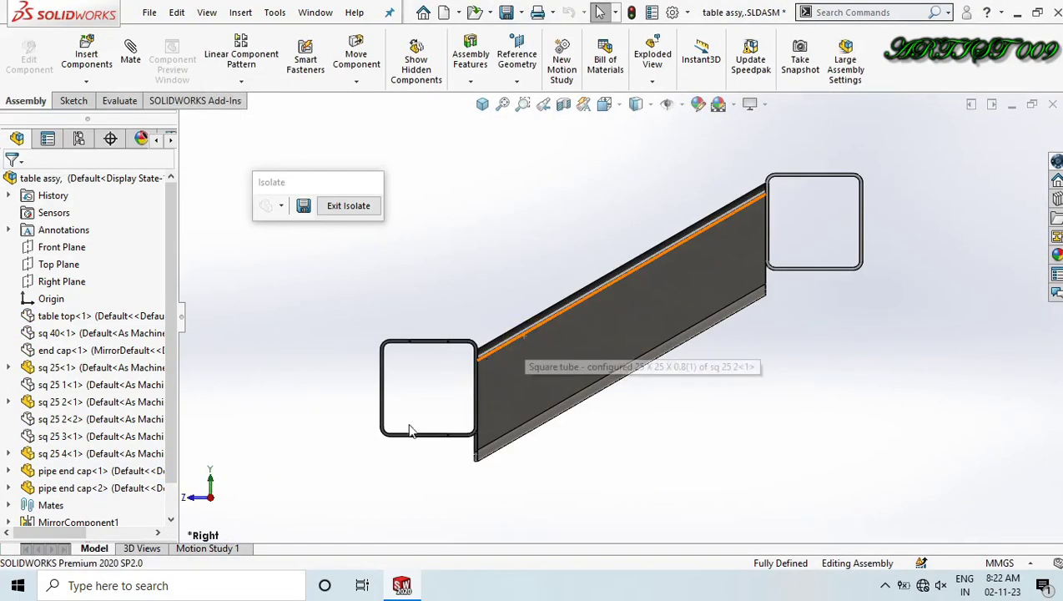
pyautogui.scroll(-5, 515, 328)
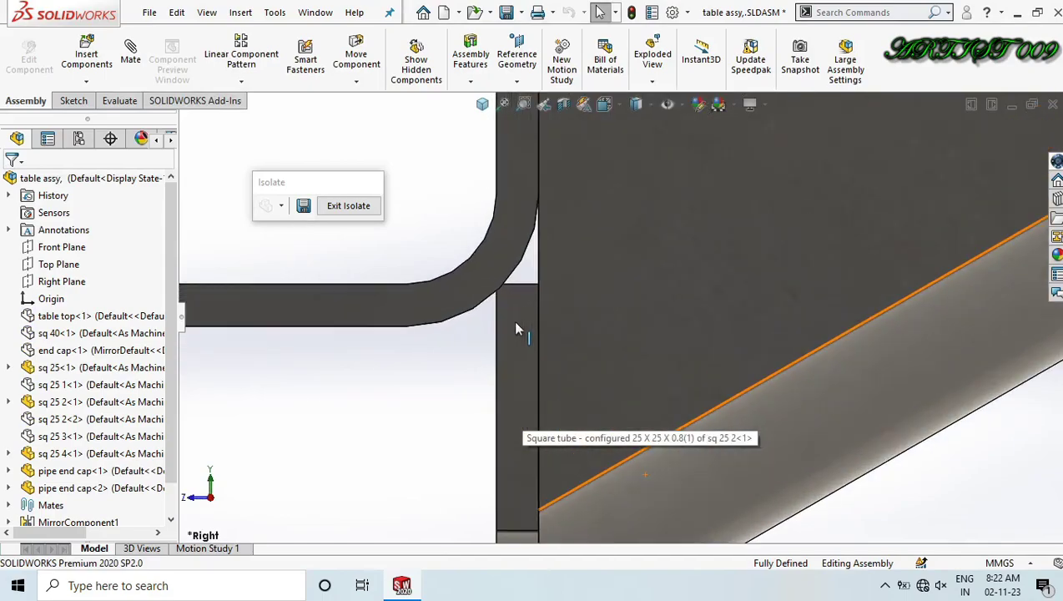
pyautogui.moveTo(513, 320); pyautogui.dragTo(634, 349, button='middle')
pyautogui.scroll(6, 639, 349)
pyautogui.scroll(-7, 643, 291)
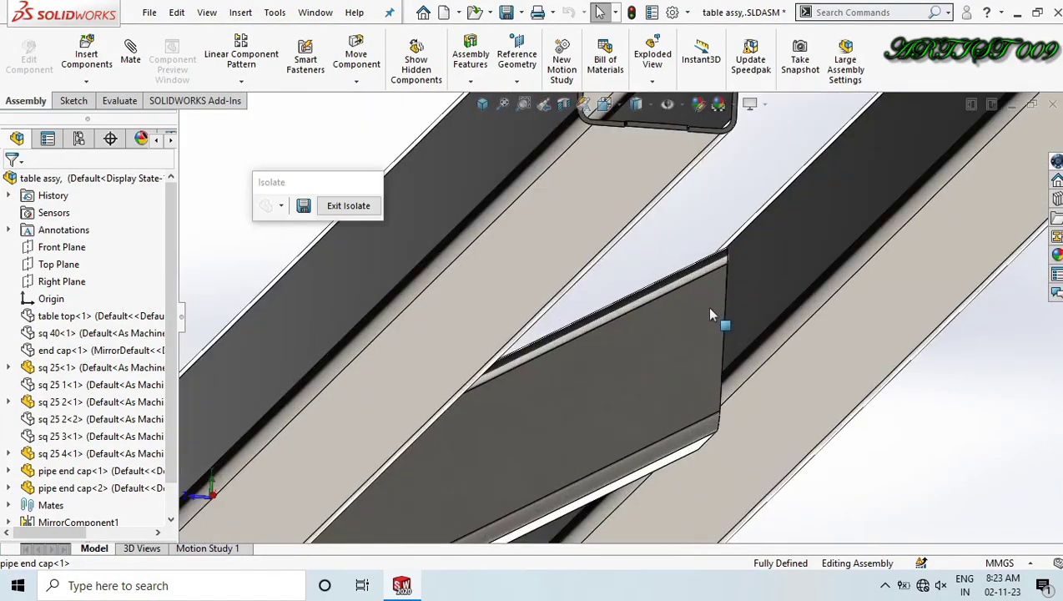
pyautogui.moveTo(708, 309); pyautogui.dragTo(630, 407, button='middle')
pyautogui.scroll(-2, 731, 387)
pyautogui.scroll(3, 626, 316)
pyautogui.moveTo(636, 278); pyautogui.dragTo(625, 239, button='middle')
pyautogui.moveTo(606, 323); pyautogui.dragTo(611, 317, button='middle')
# Hide the sq 25 4 tube to expose the end cap on the brace's upper end.
pyautogui.press('Tab')
pyautogui.scroll(-2, 616, 316)
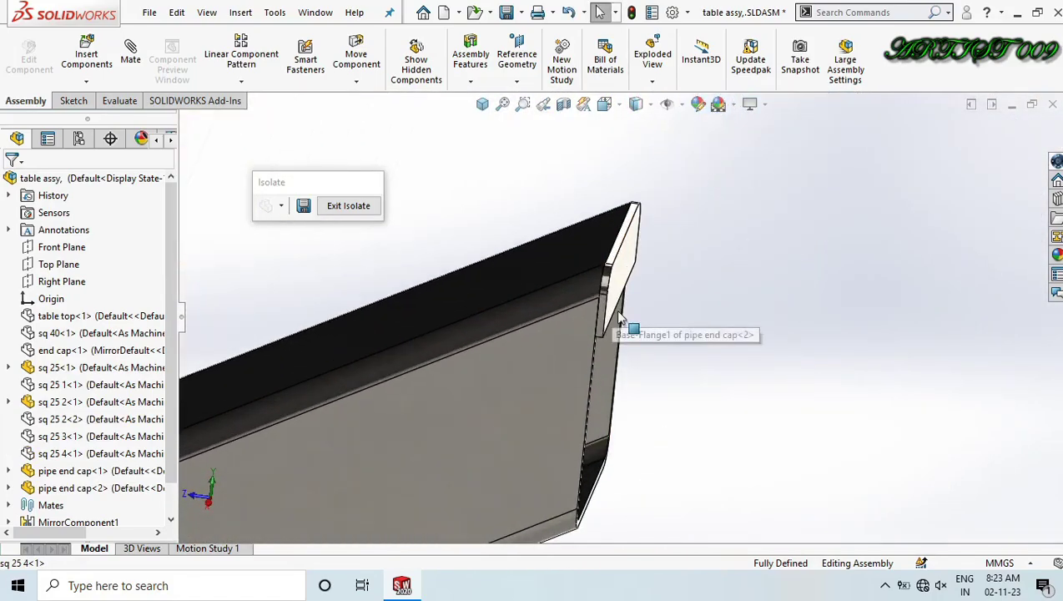
pyautogui.scroll(2, 622, 356)
pyautogui.scroll(2, 627, 424)
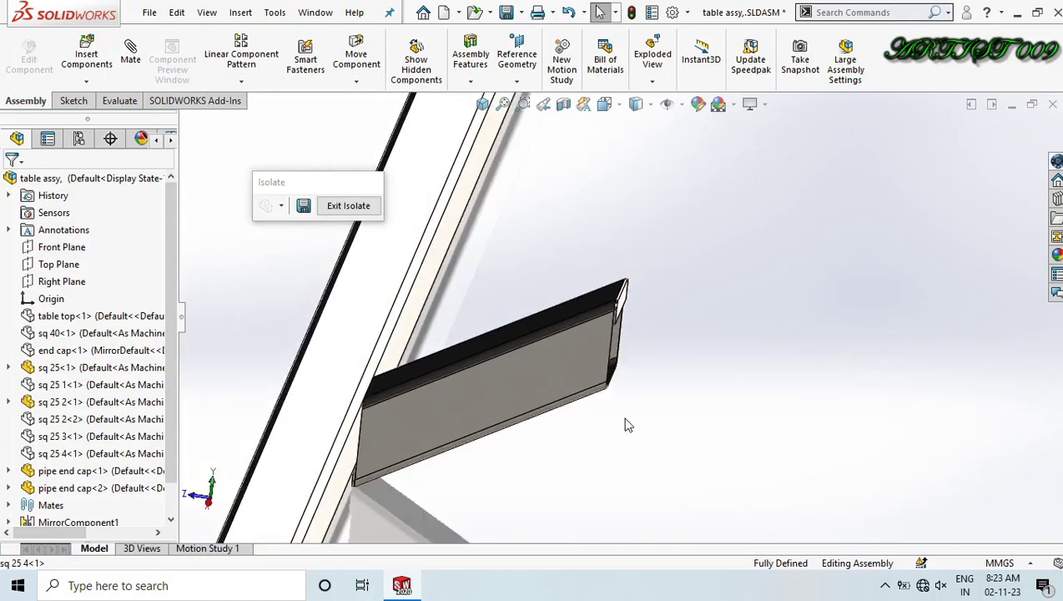
pyautogui.scroll(-3, 637, 324)
pyautogui.scroll(-2, 674, 263)
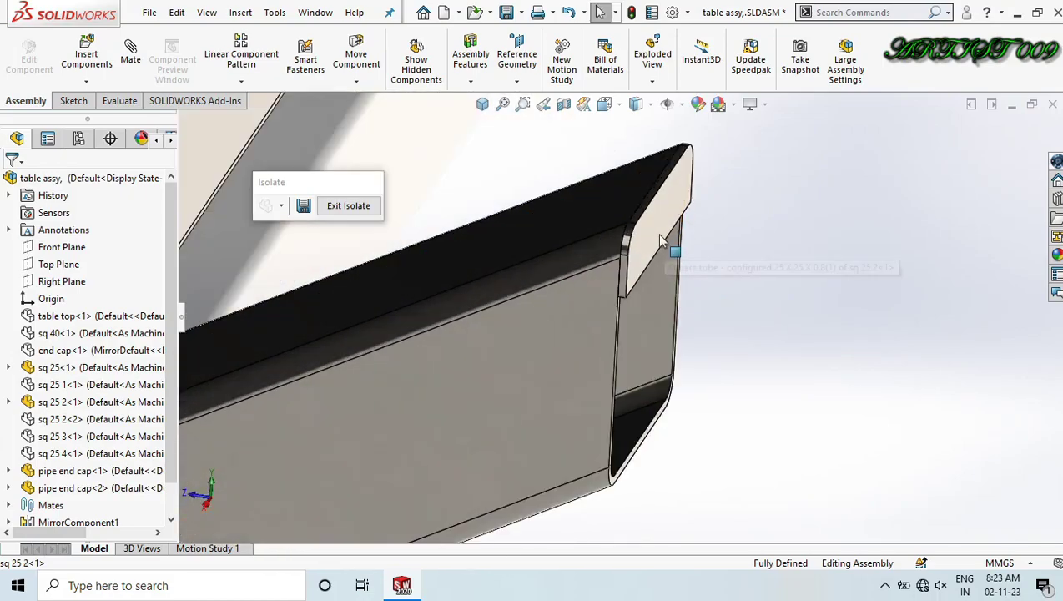
# Delete the mates that hold the pipe end cap on the brace's upper end.
pyautogui.click(656, 233)
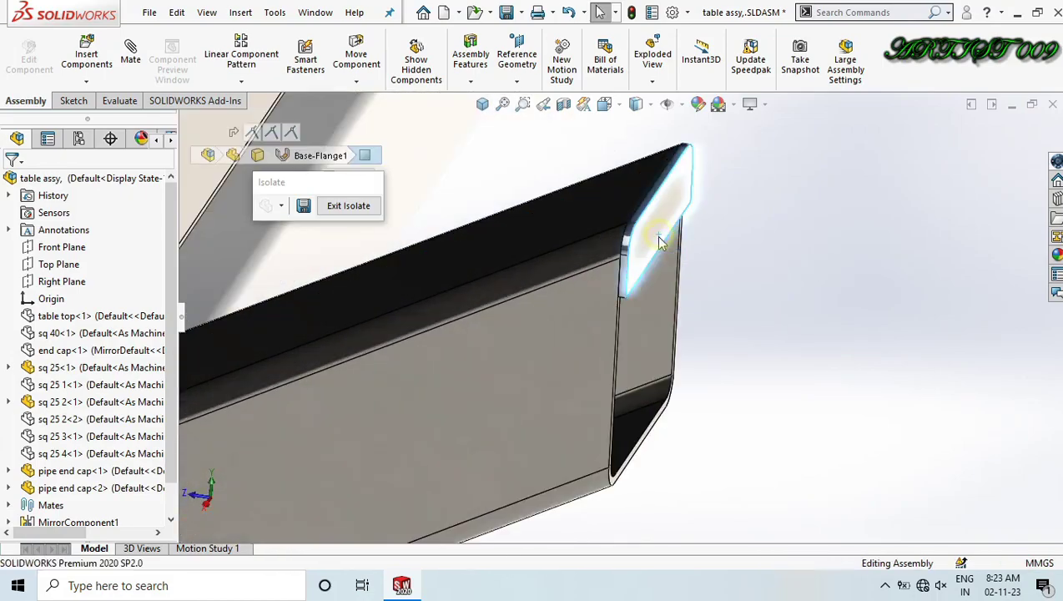
pyautogui.click(254, 134)
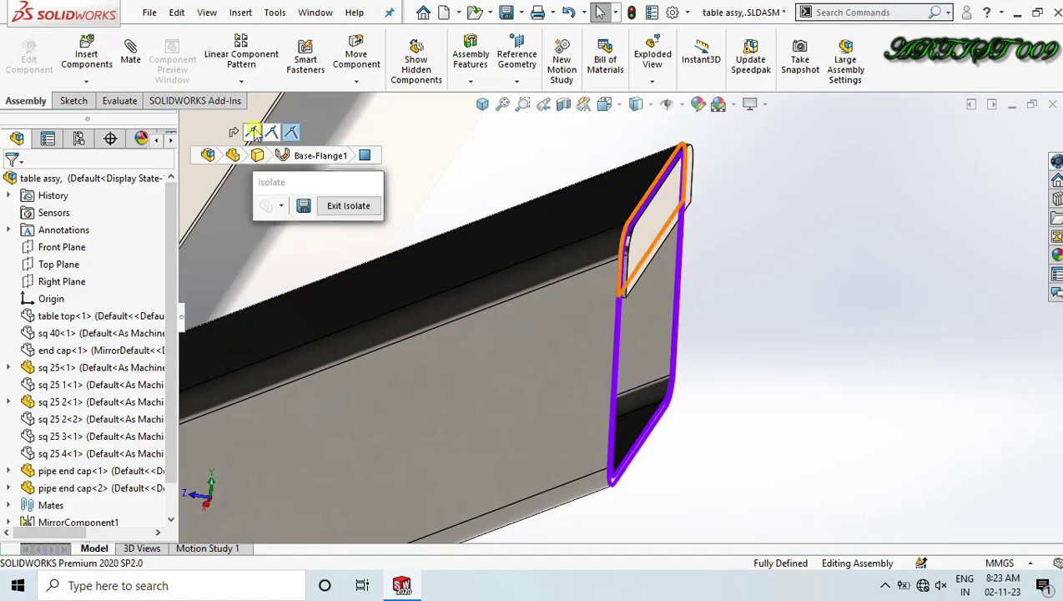
pyautogui.click(656, 231)
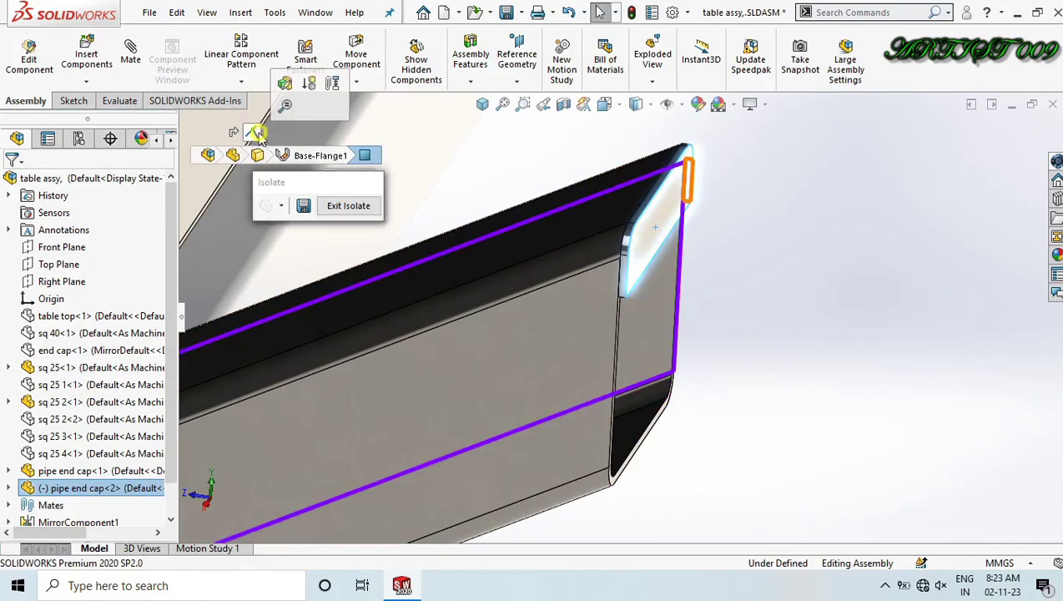
pyautogui.press('Delete')
# Move the freed end cap away from the brace's upper end and rotate it so its rounded corners face down.
pyautogui.press('z')
pyautogui.press('z')
pyautogui.click(645, 258)
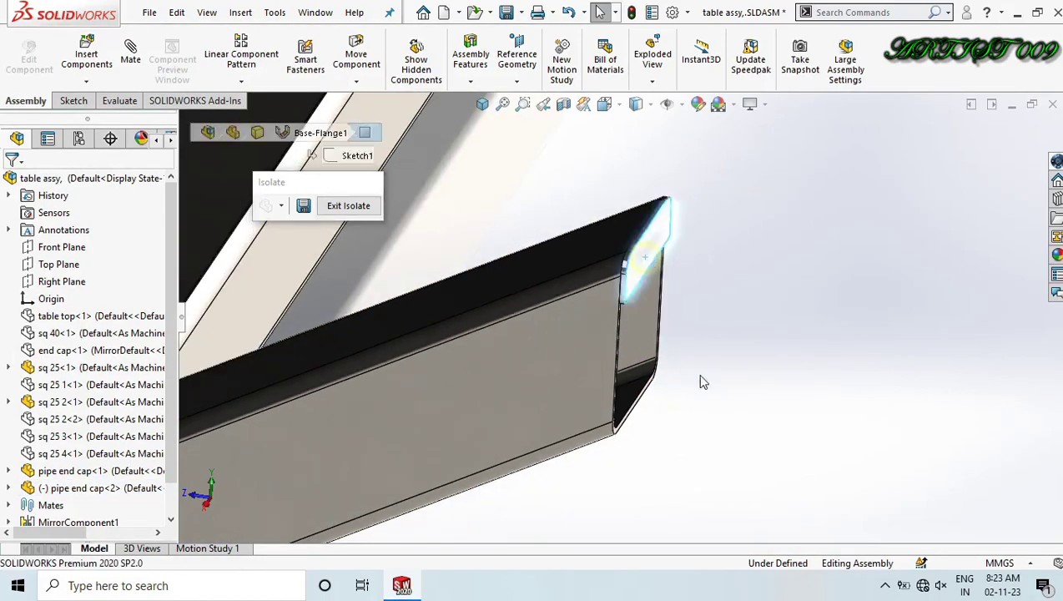
pyautogui.moveTo(703, 382); pyautogui.dragTo(722, 420)
pyautogui.moveTo(722, 420); pyautogui.dragTo(868, 418, button='right')
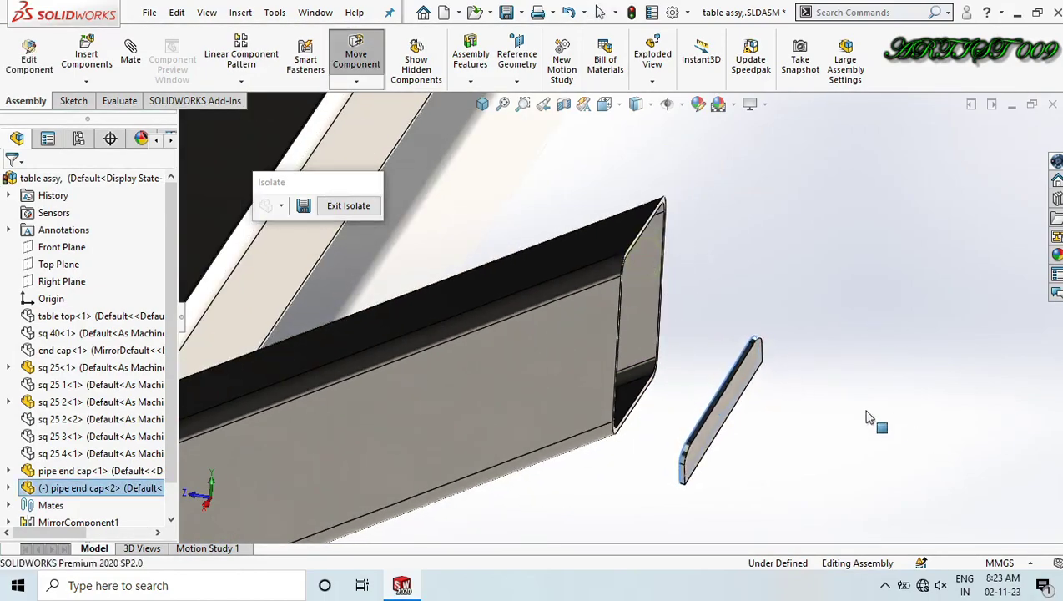
pyautogui.press('Escape')
pyautogui.moveTo(711, 421); pyautogui.dragTo(823, 444, button='right')
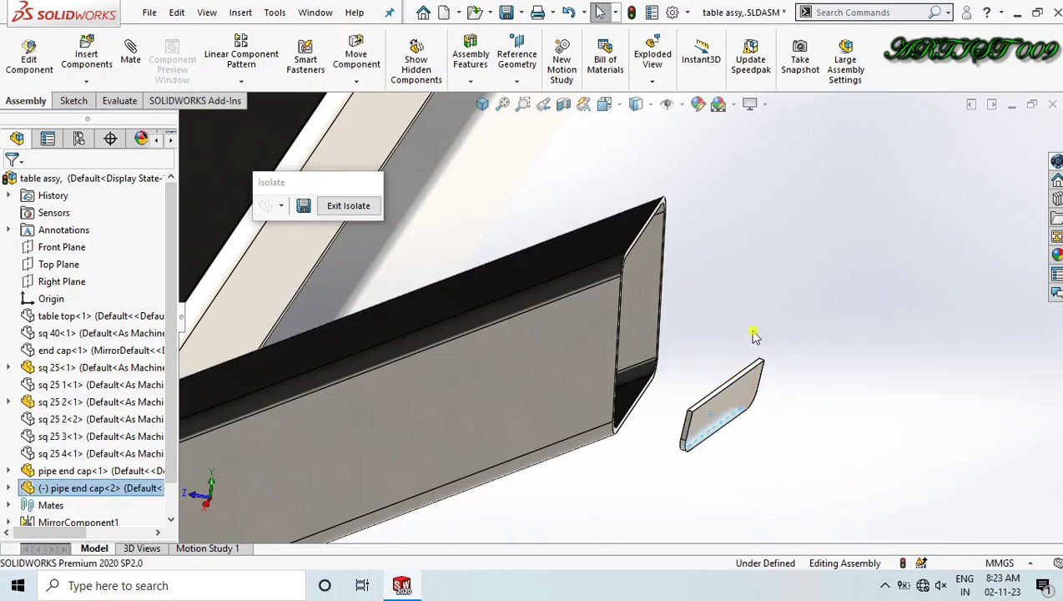
# Mate the loose cap's flat face coincident with the cut end face of the brace's upper end.
pyautogui.click(755, 334)
pyautogui.scroll(-10, 632, 428)
pyautogui.click(517, 390)
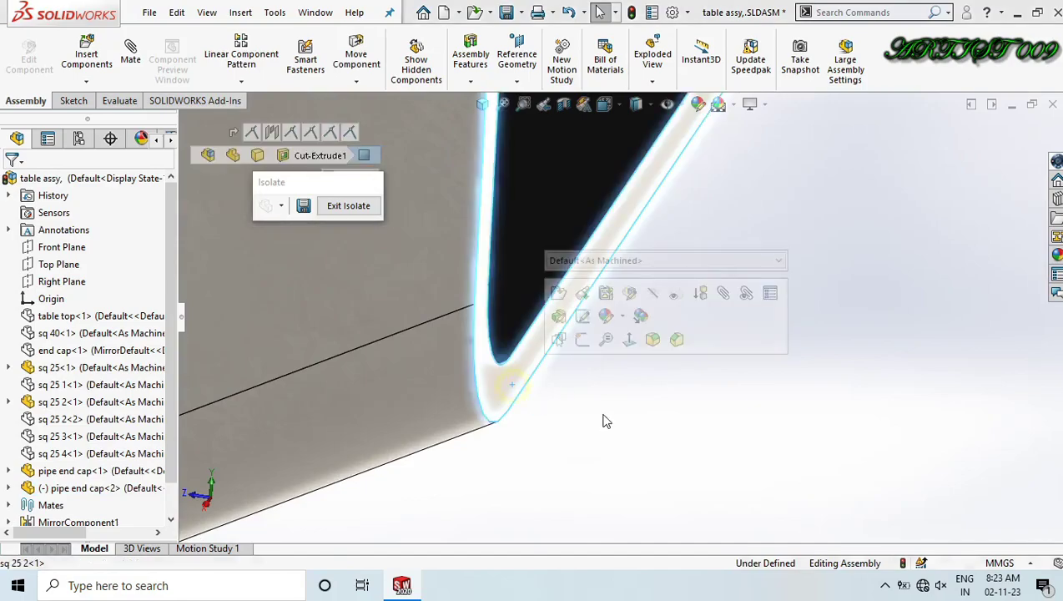
pyautogui.scroll(7, 626, 392)
pyautogui.moveTo(641, 385); pyautogui.dragTo(700, 326, button='middle')
pyautogui.keyDown('ctrl'); pyautogui.click(696, 314); pyautogui.keyUp('ctrl')
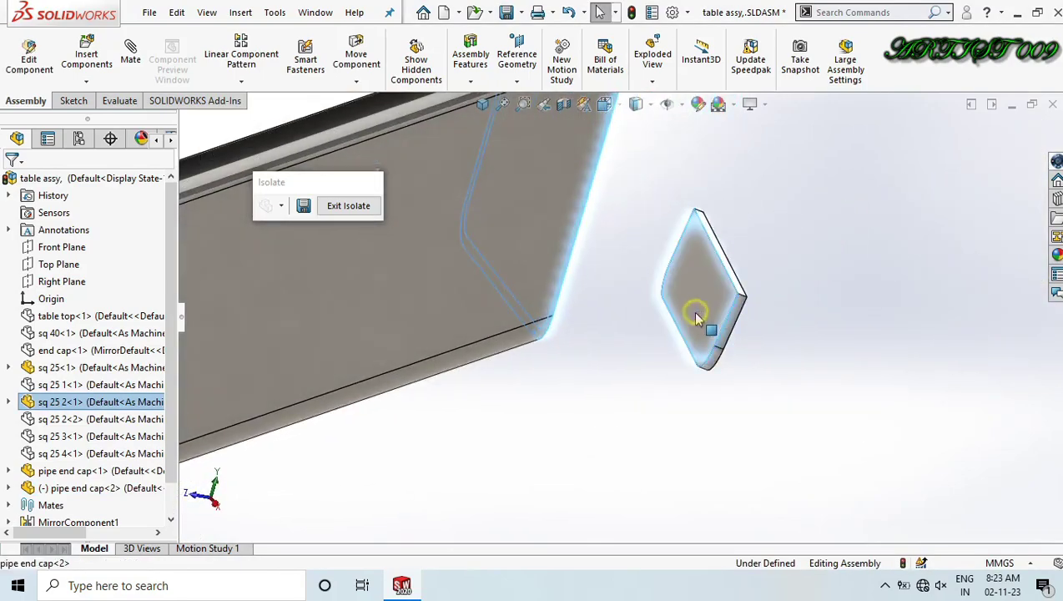
pyautogui.click(740, 298)
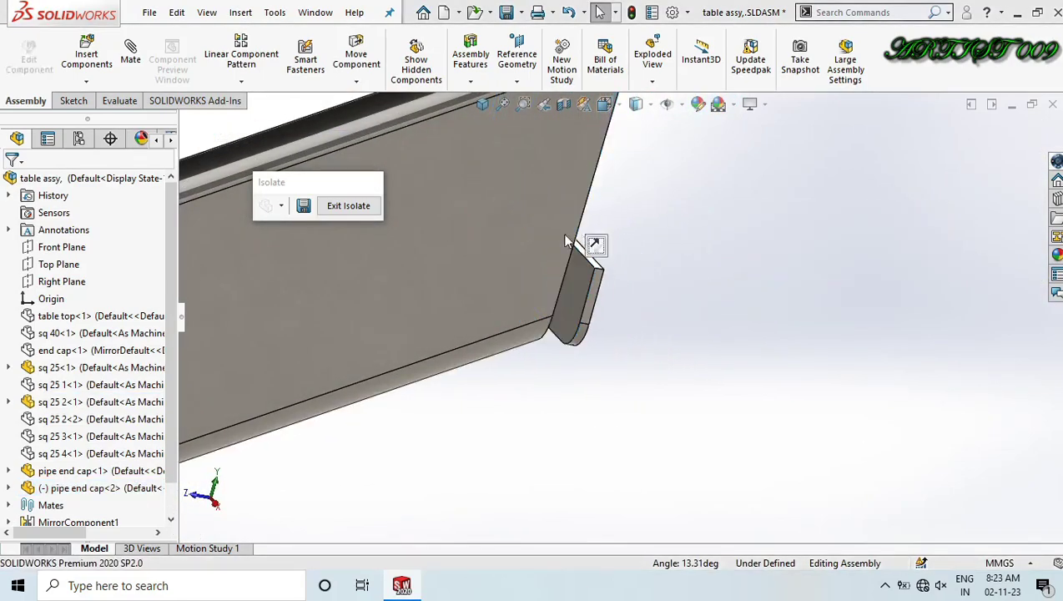
# Add a coincident mate between the brace's side face and the loose cap's narrow side face.
pyautogui.scroll(-3, 615, 280)
pyautogui.click(511, 239)
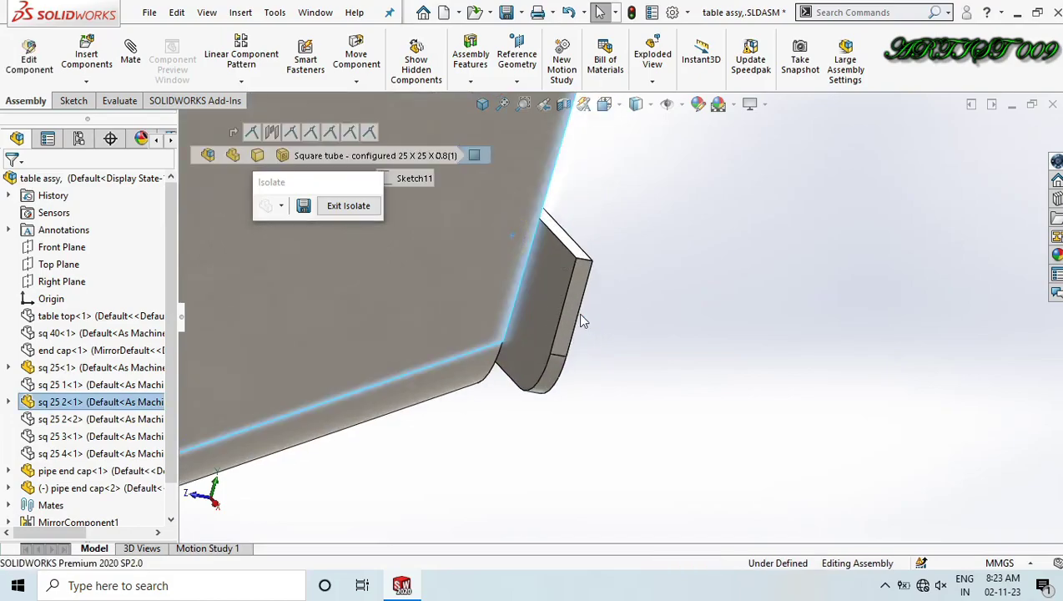
pyautogui.click(576, 311)
pyautogui.click(617, 294)
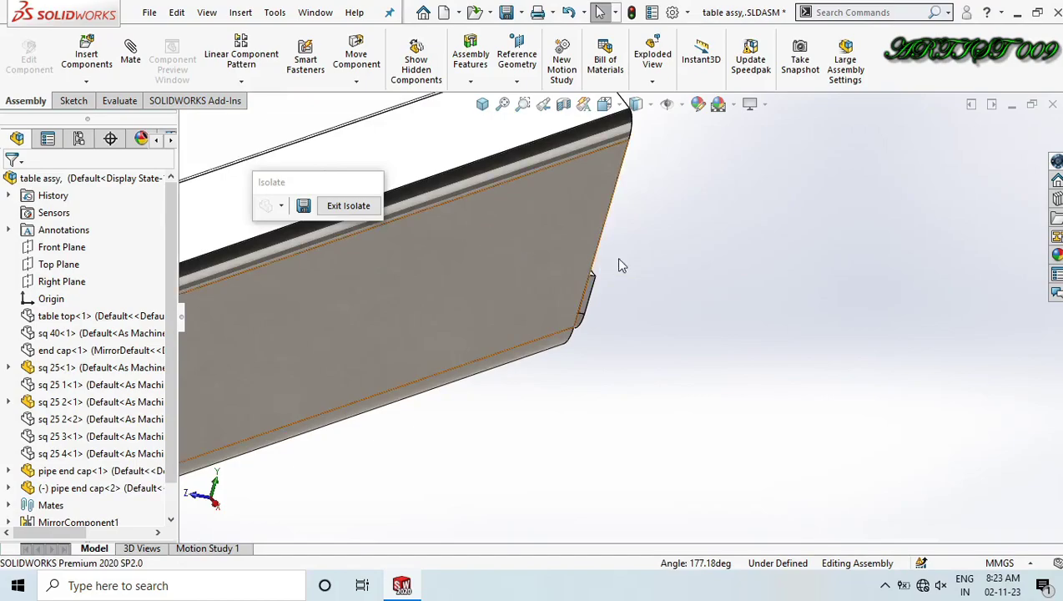
# Mate the cap's long edge coincident with the bottom edge of the brace's upper end.
pyautogui.moveTo(584, 257); pyautogui.dragTo(629, 305, button='middle')
pyautogui.scroll(-5, 631, 305)
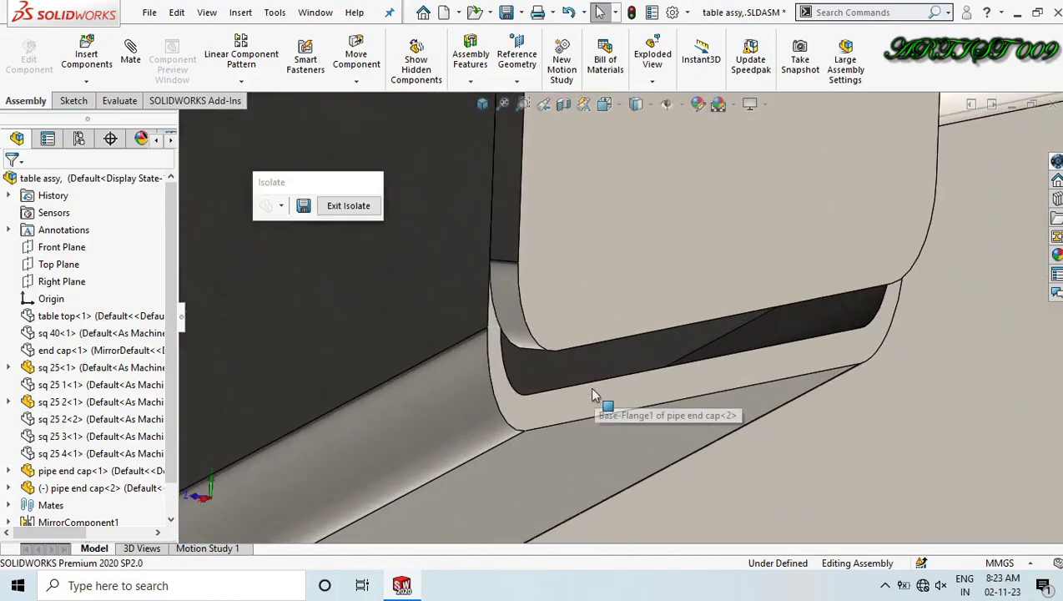
pyautogui.click(555, 416)
pyautogui.moveTo(556, 416); pyautogui.dragTo(539, 354, button='middle')
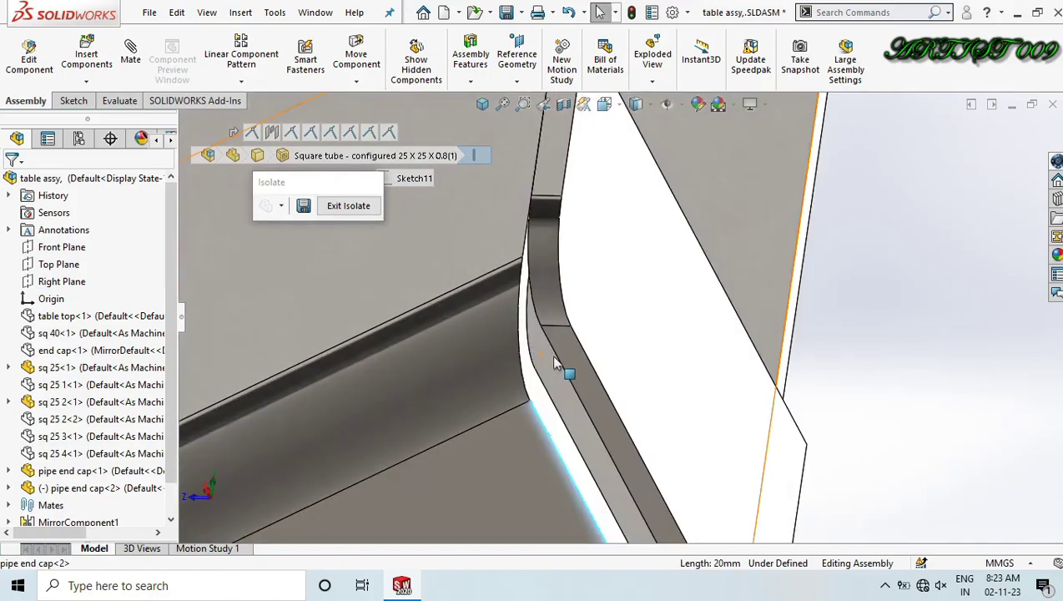
pyautogui.keyDown('ctrl'); pyautogui.click(555, 353); pyautogui.keyUp('ctrl')
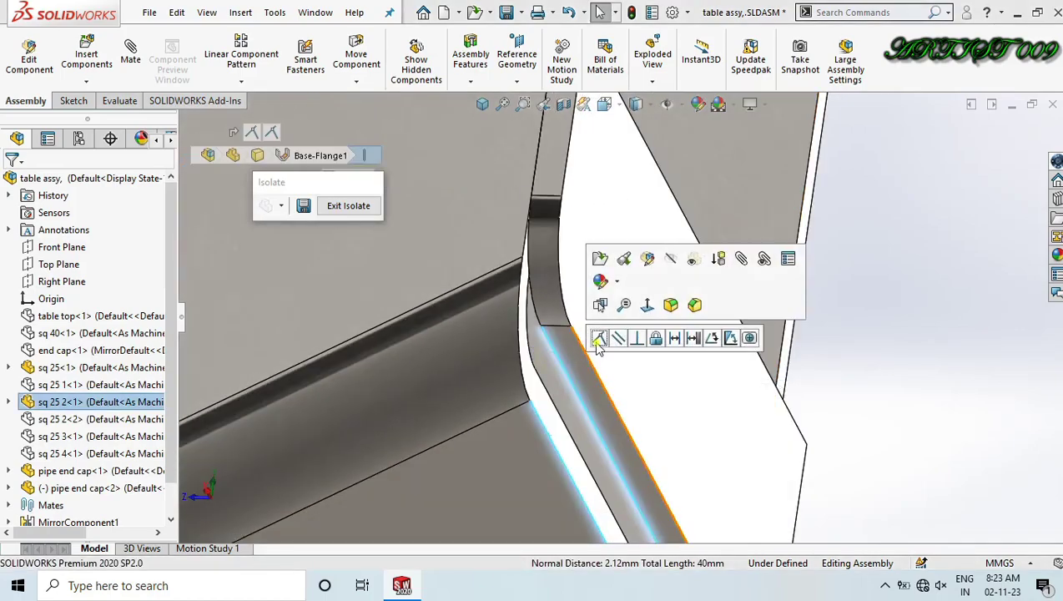
pyautogui.click(597, 341)
# Show the sq 25 4 tube again and check the cap's fit beneath it at the brace's upper end.
pyautogui.scroll(5, 517, 350)
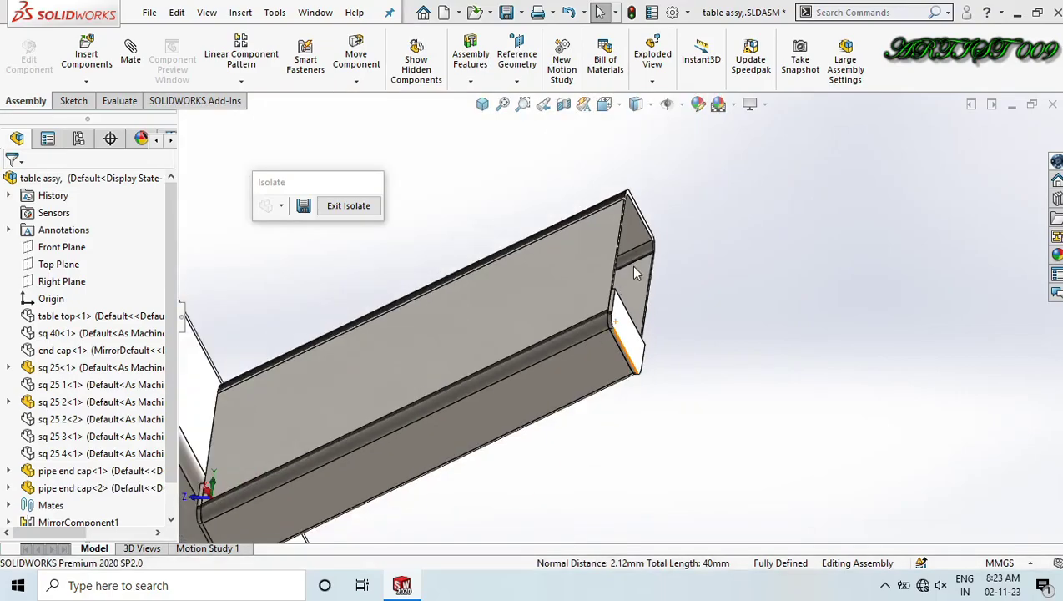
pyautogui.moveTo(630, 266); pyautogui.dragTo(645, 345, button='middle')
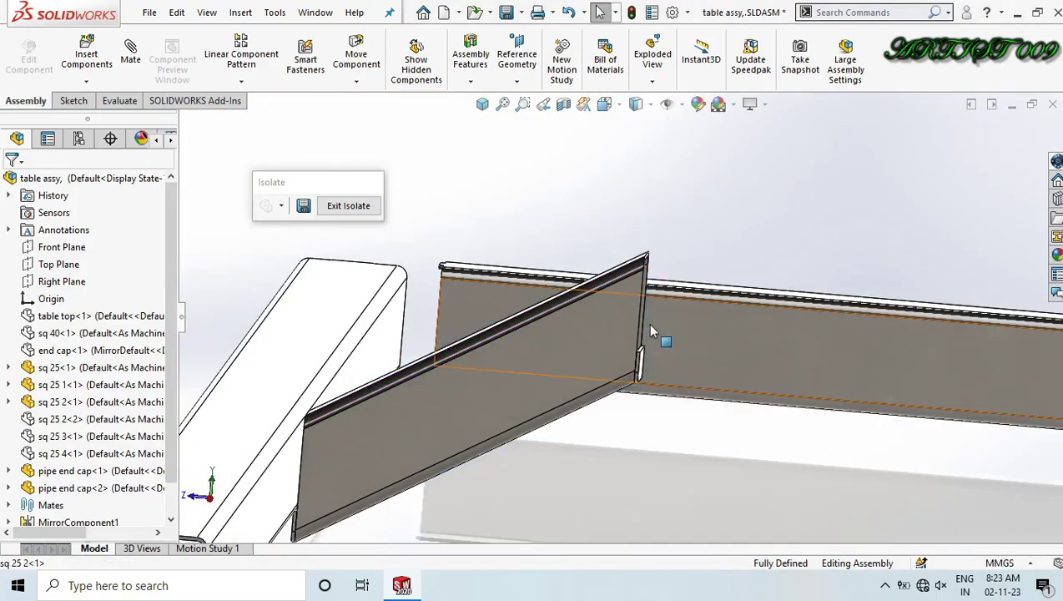
pyautogui.scroll(8, 636, 389)
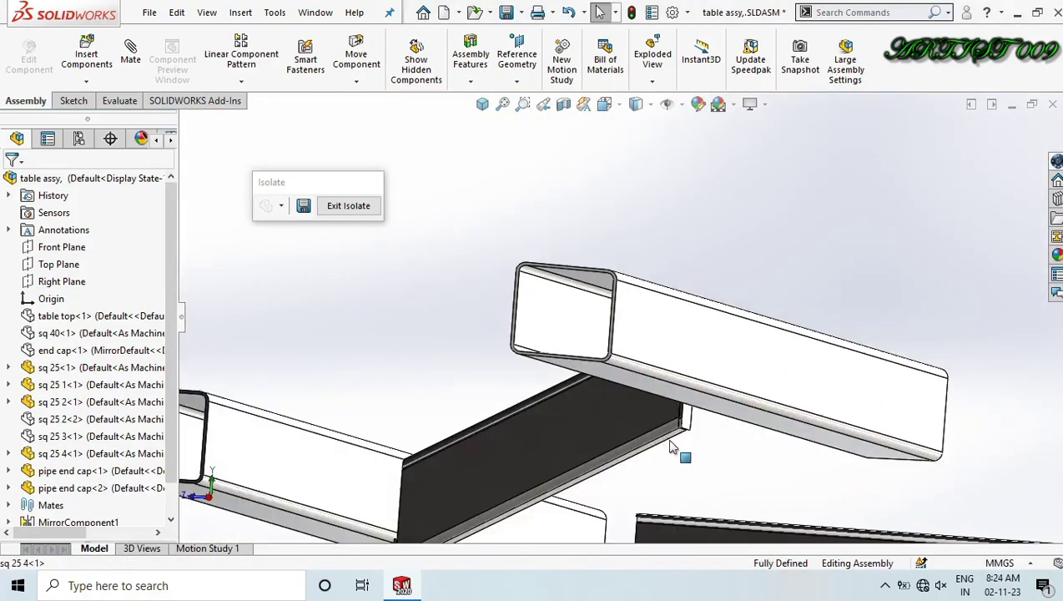
pyautogui.scroll(-5, 674, 440)
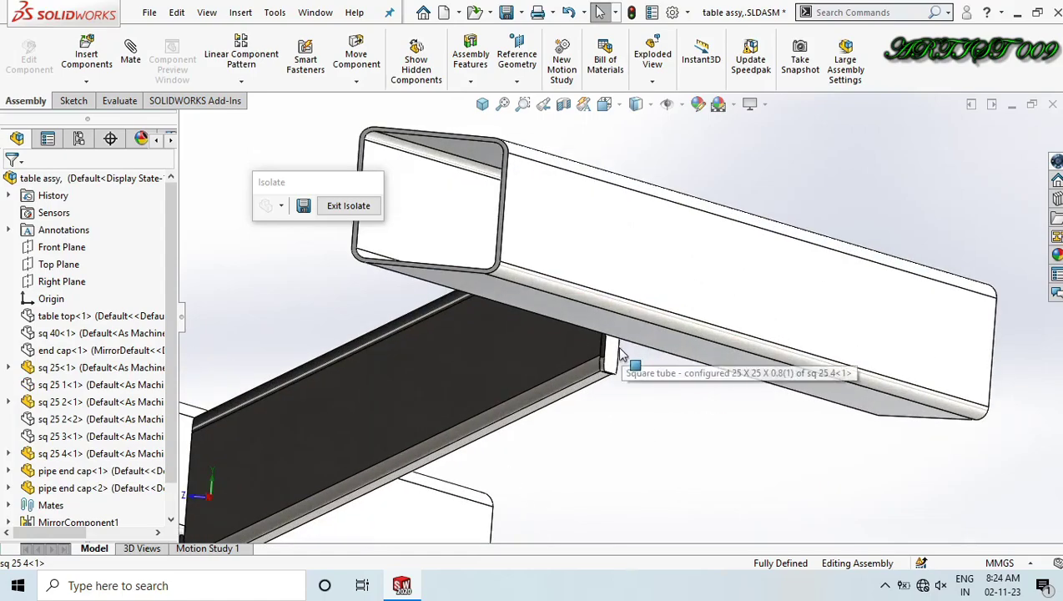
pyautogui.scroll(-6, 635, 350)
pyautogui.scroll(3, 627, 334)
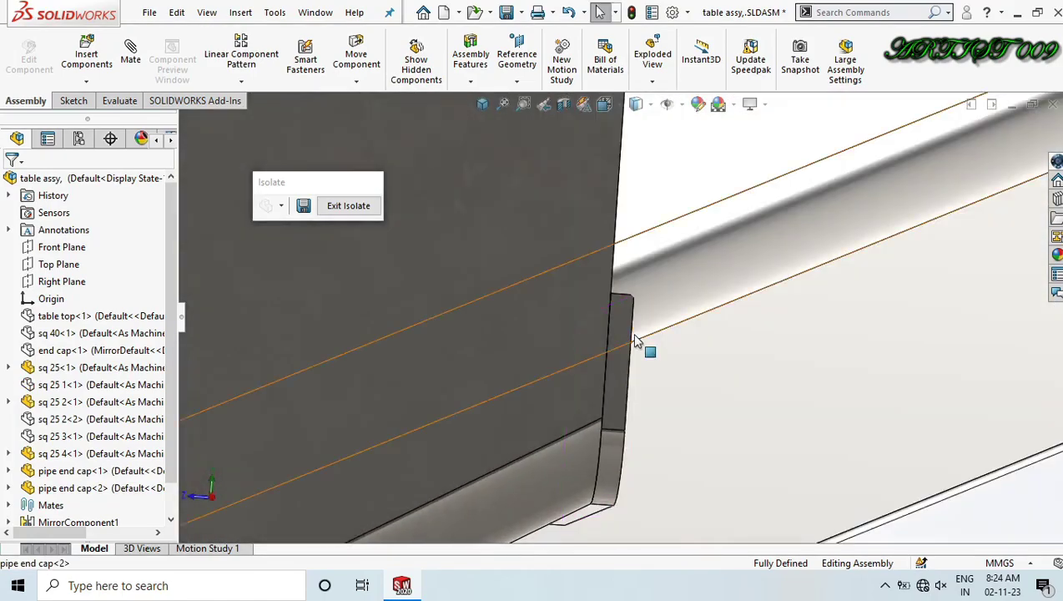
pyautogui.moveTo(590, 352); pyautogui.dragTo(668, 364, button='middle')
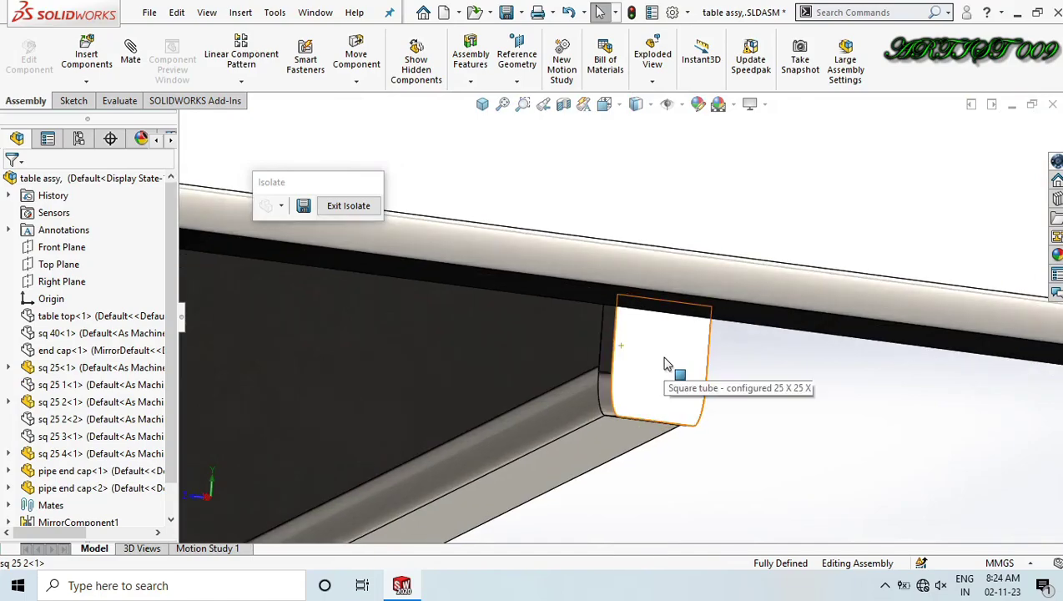
# Set the D2@Sketch1 dimension of the pipe end cap at the brace's upper end to 7.16 mm.
pyautogui.doubleClick(665, 359)
pyautogui.scroll(3, 665, 361)
pyautogui.scroll(-2, 669, 352)
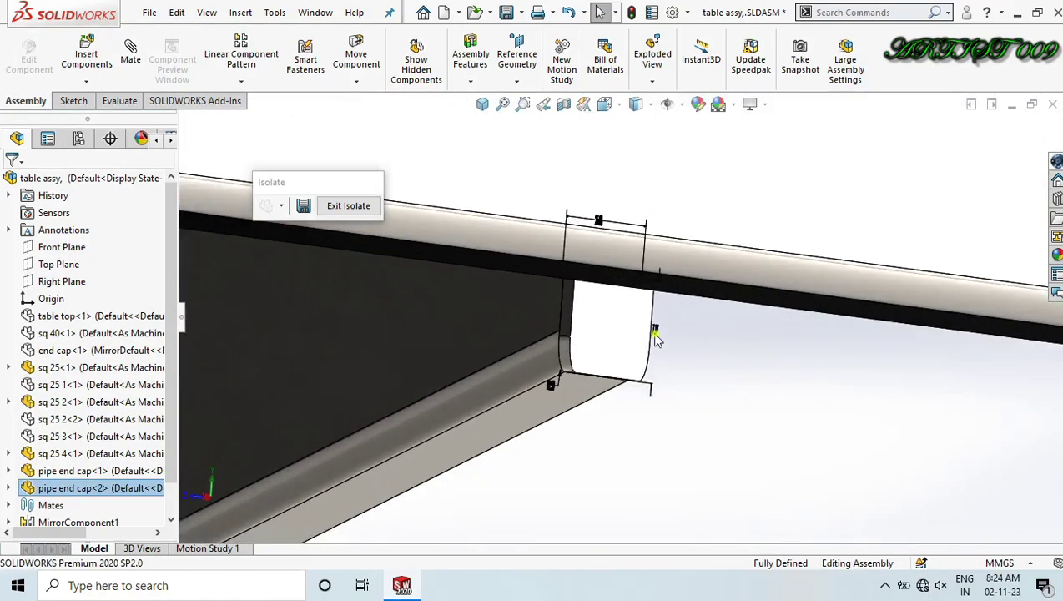
pyautogui.doubleClick(654, 330)
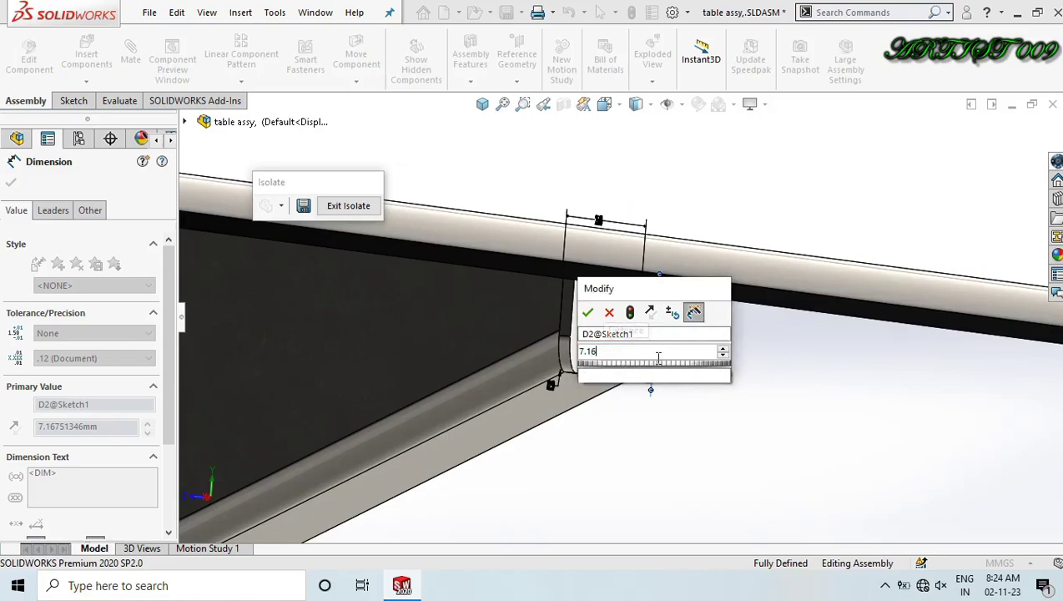
pyautogui.press('Return')
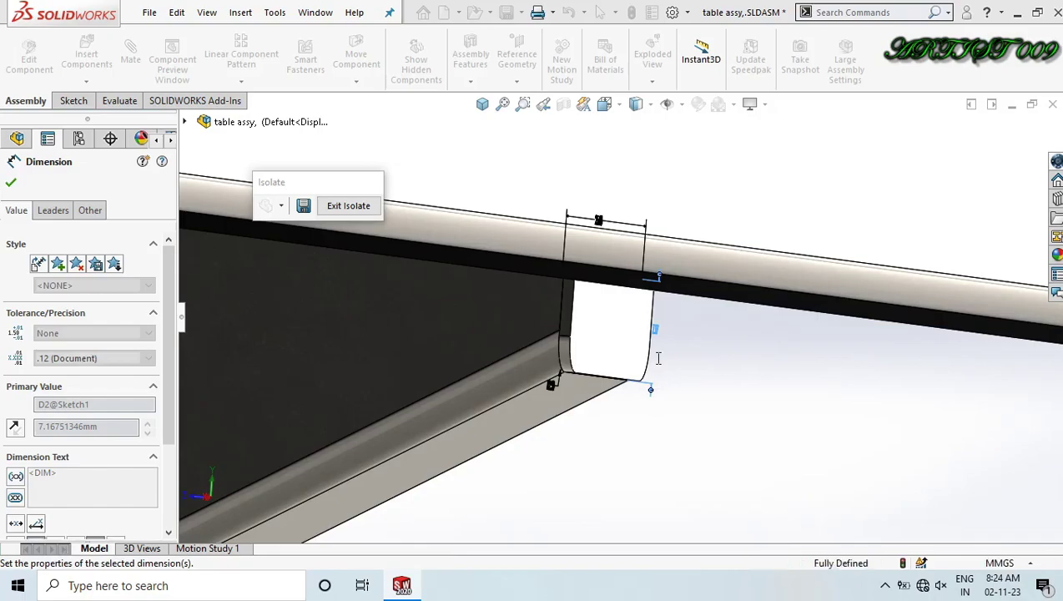
pyautogui.click(658, 364)
pyautogui.scroll(-3, 618, 314)
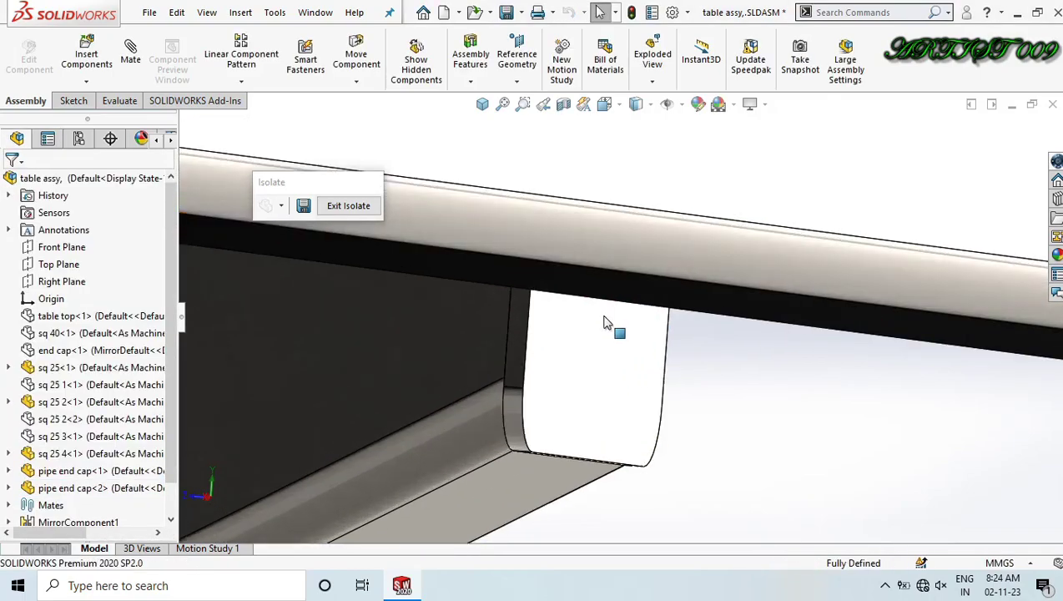
# Examine the resized cap's fit against the brace end and the adjoining tube from the Right view and from below.
pyautogui.moveTo(606, 318); pyautogui.dragTo(621, 315, button='middle')
pyautogui.scroll(-4, 618, 325)
pyautogui.press('space')
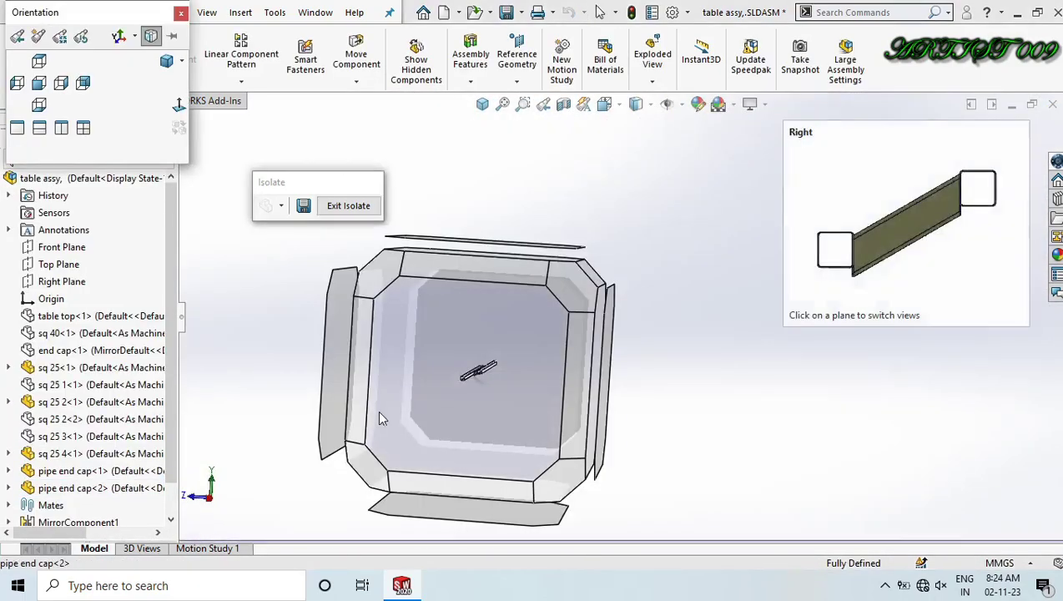
pyautogui.click(378, 411)
pyautogui.scroll(-8, 528, 434)
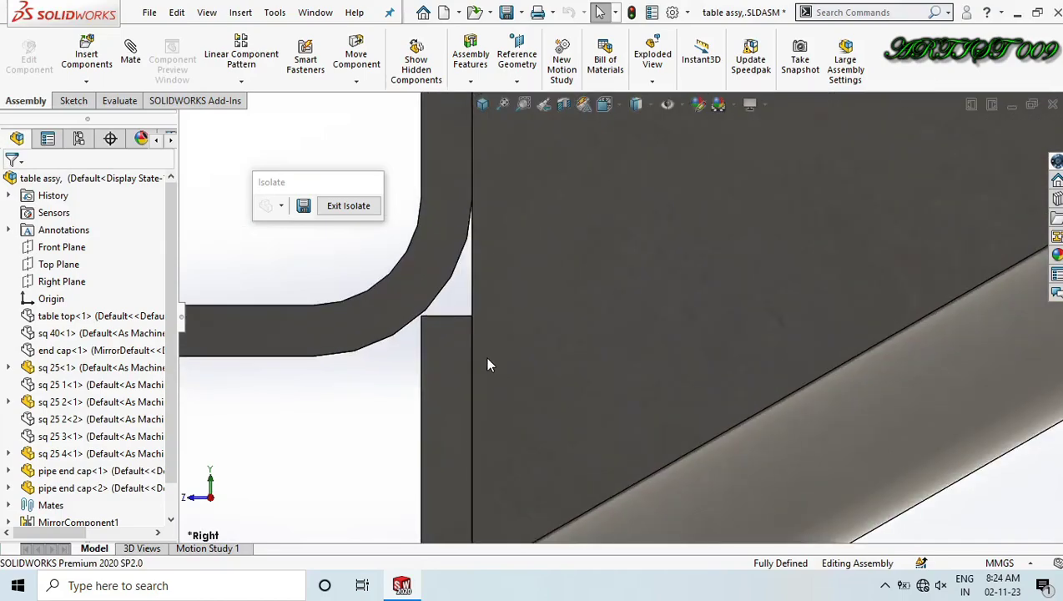
pyautogui.scroll(8, 632, 303)
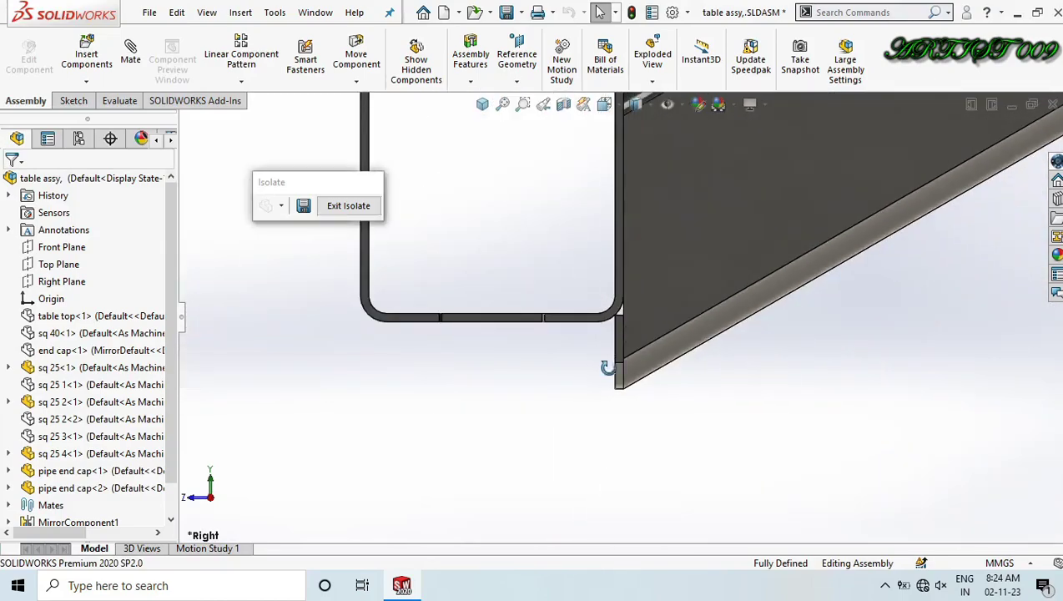
pyautogui.moveTo(608, 368); pyautogui.dragTo(543, 317, button='middle')
pyautogui.scroll(2, 669, 339)
pyautogui.scroll(6, 669, 338)
pyautogui.scroll(4, 685, 324)
pyautogui.scroll(-6, 698, 275)
pyautogui.moveTo(698, 271); pyautogui.dragTo(615, 264, button='middle')
pyautogui.scroll(-10, 612, 269)
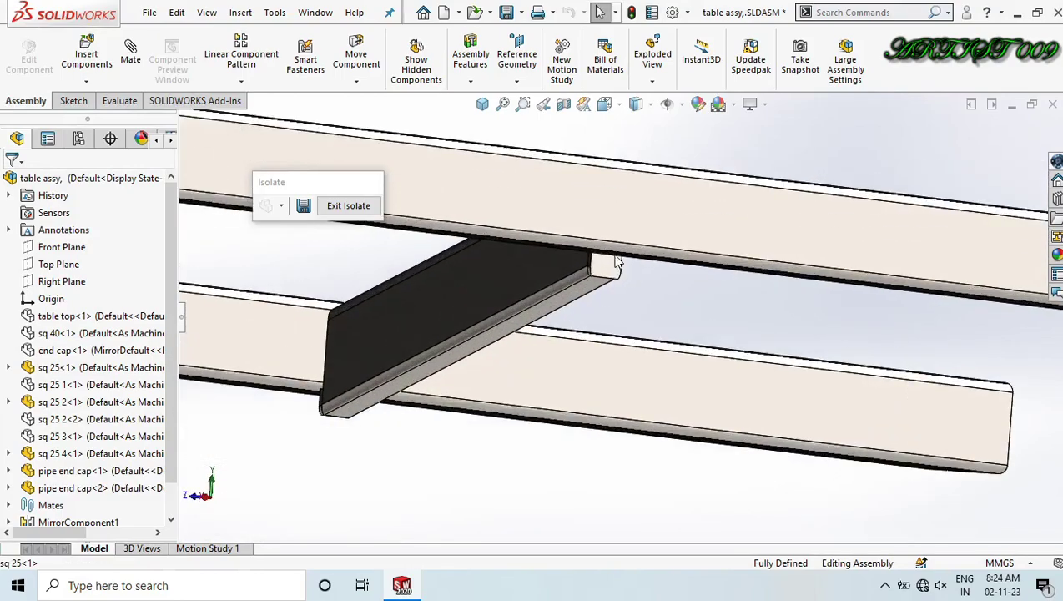
pyautogui.moveTo(565, 365); pyautogui.dragTo(572, 348, button='middle')
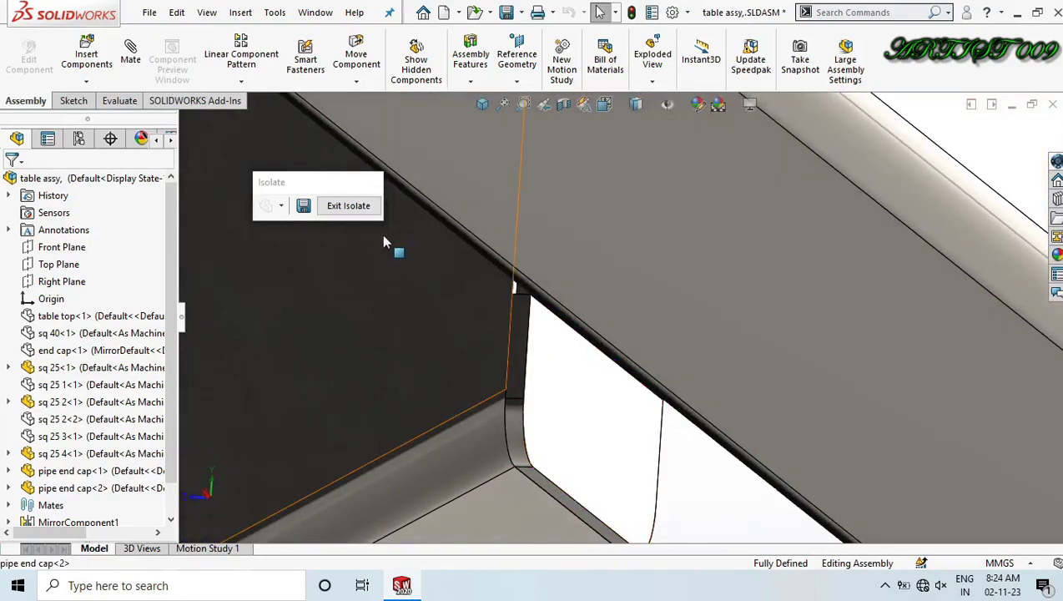
# Exit the isolated view, show the table in isometric, and save the assembly together with the modified pipe end cap part.
pyautogui.click(349, 206)
pyautogui.hotkey('ctrl', '7')
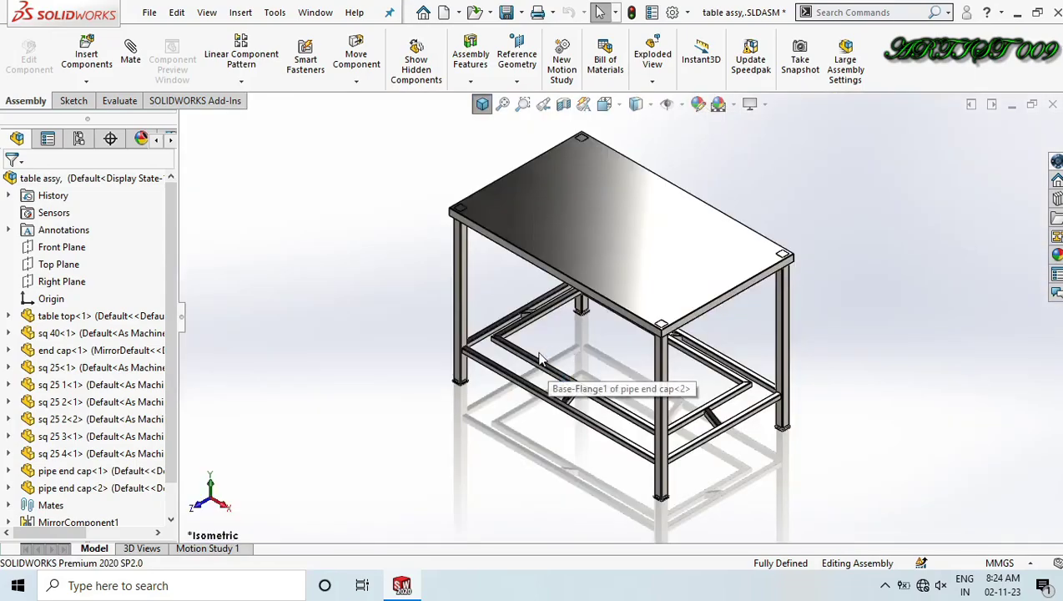
pyautogui.hotkey('ctrl', 's')
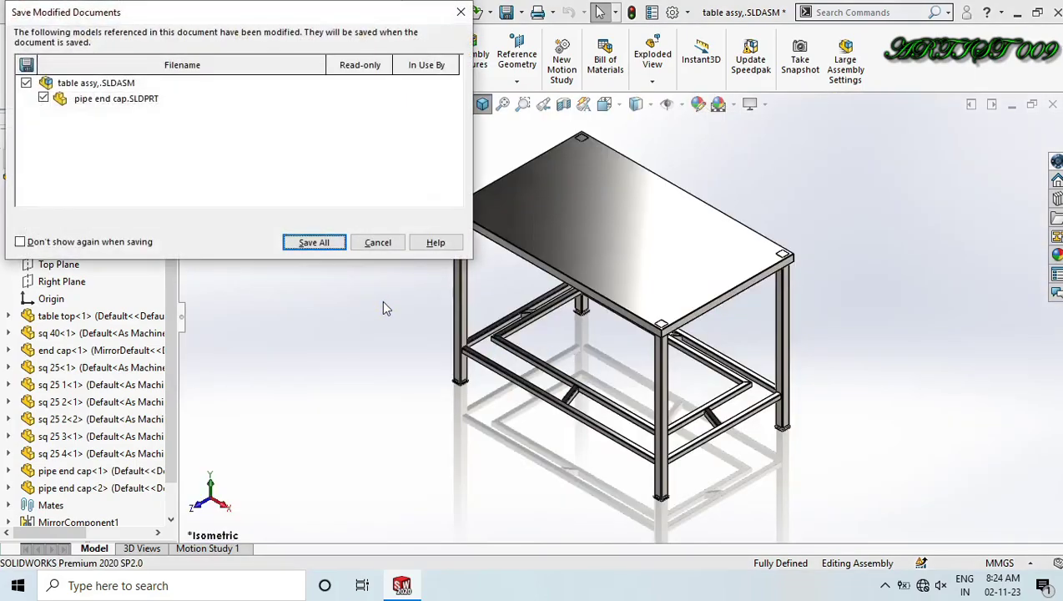
pyautogui.click(303, 243)
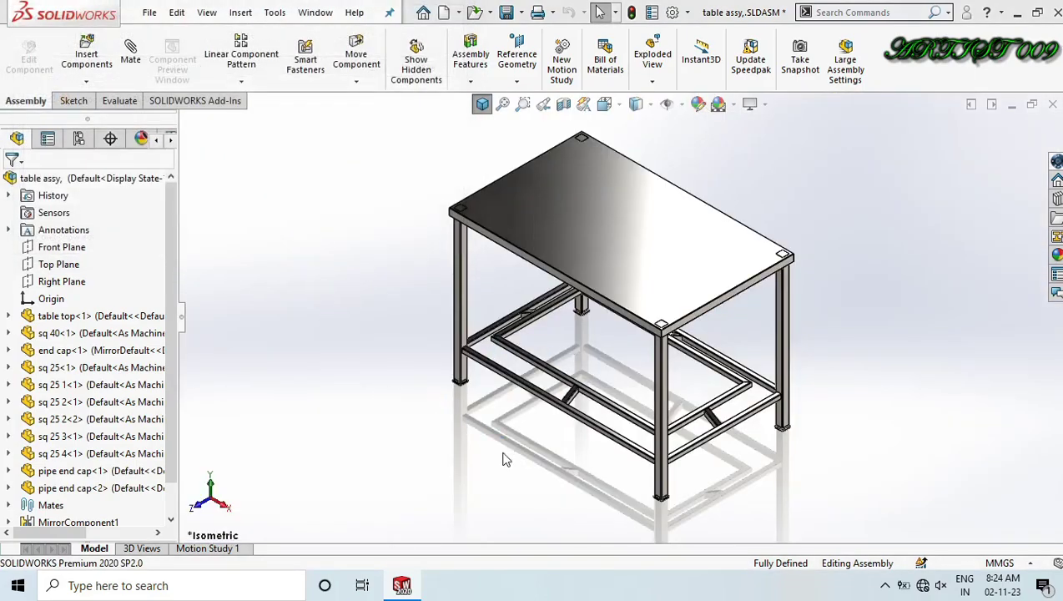
# Add another copy of the pipe end cap to the assembly beside the table's lower frame.
pyautogui.scroll(-4, 549, 350)
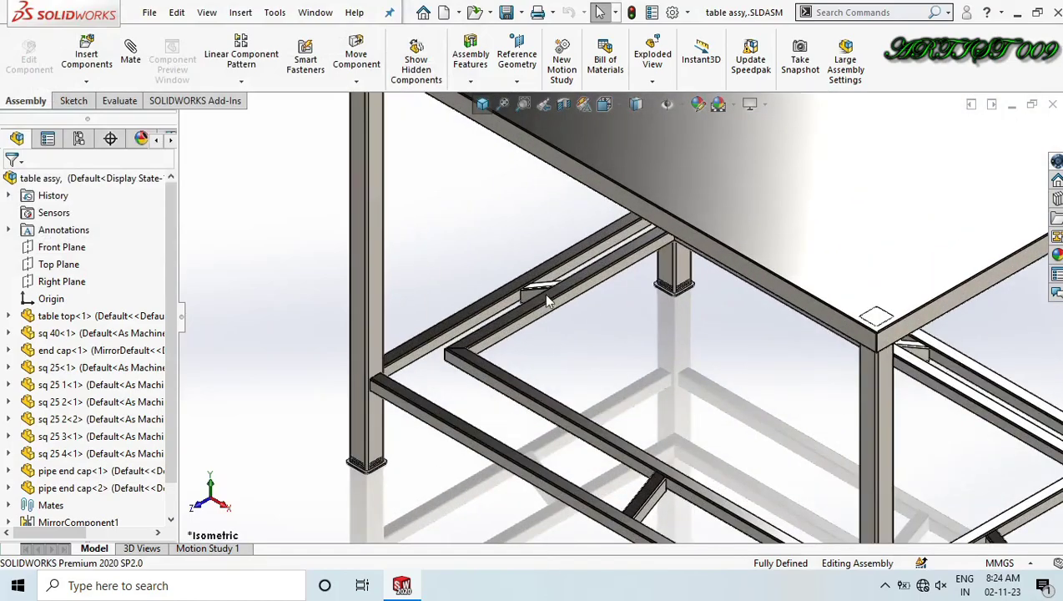
pyautogui.scroll(-2, 544, 291)
pyautogui.moveTo(548, 371); pyautogui.dragTo(589, 336, button='middle')
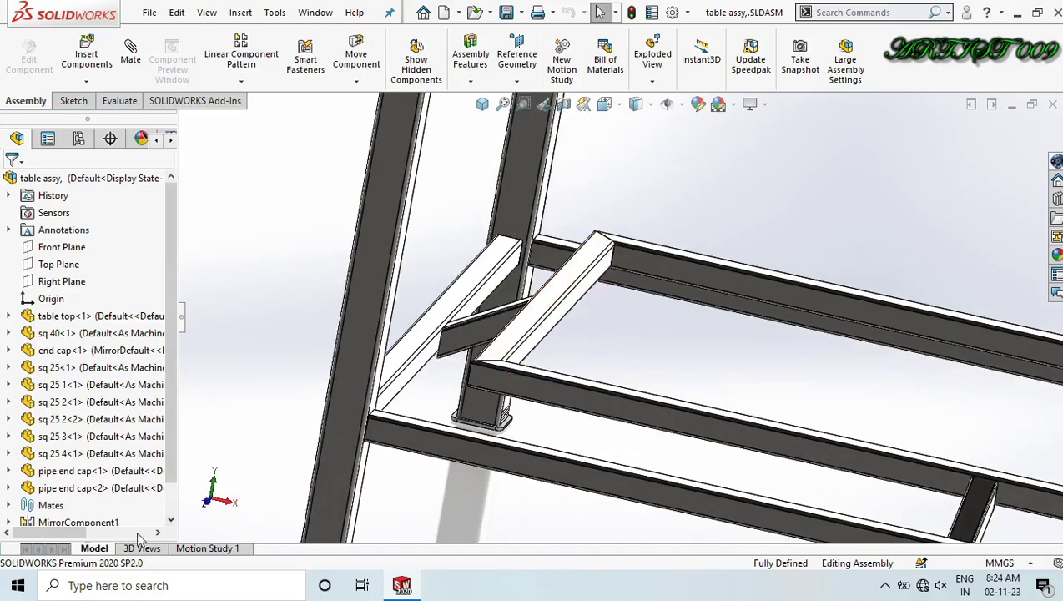
pyautogui.click(97, 471)
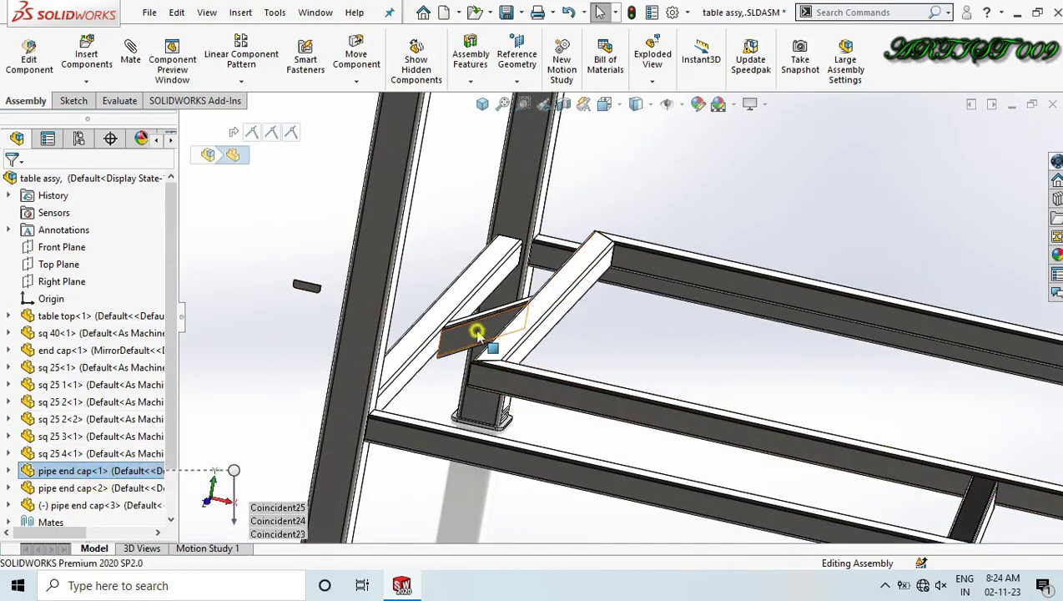
# Isolate the second brace, sq 25 2<2>, together with the new loose pipe end cap.
pyautogui.click(478, 334)
pyautogui.scroll(-3, 332, 284)
pyautogui.rightClick(332, 288)
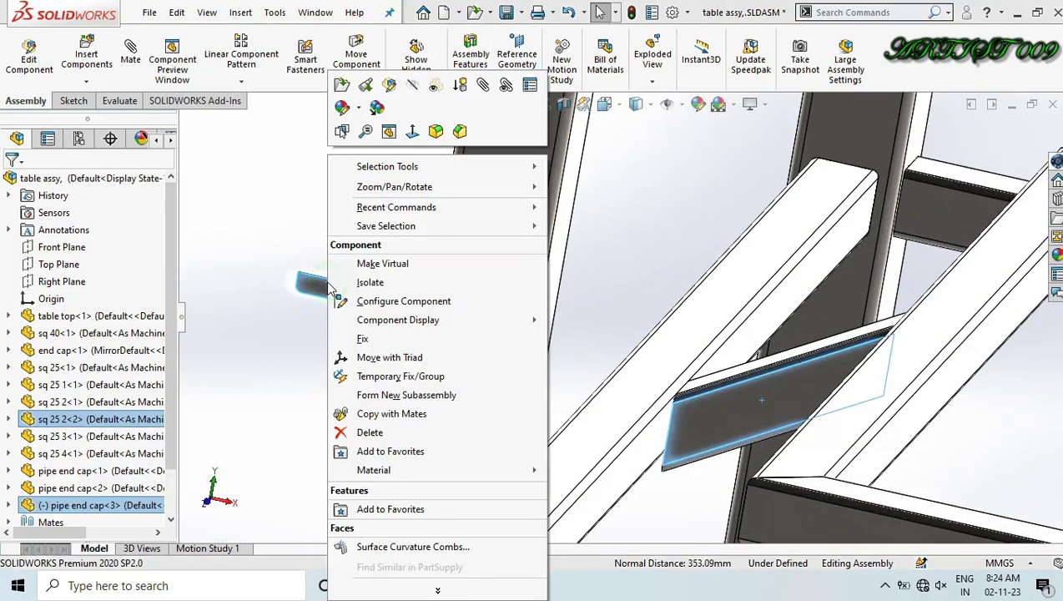
pyautogui.click(398, 288)
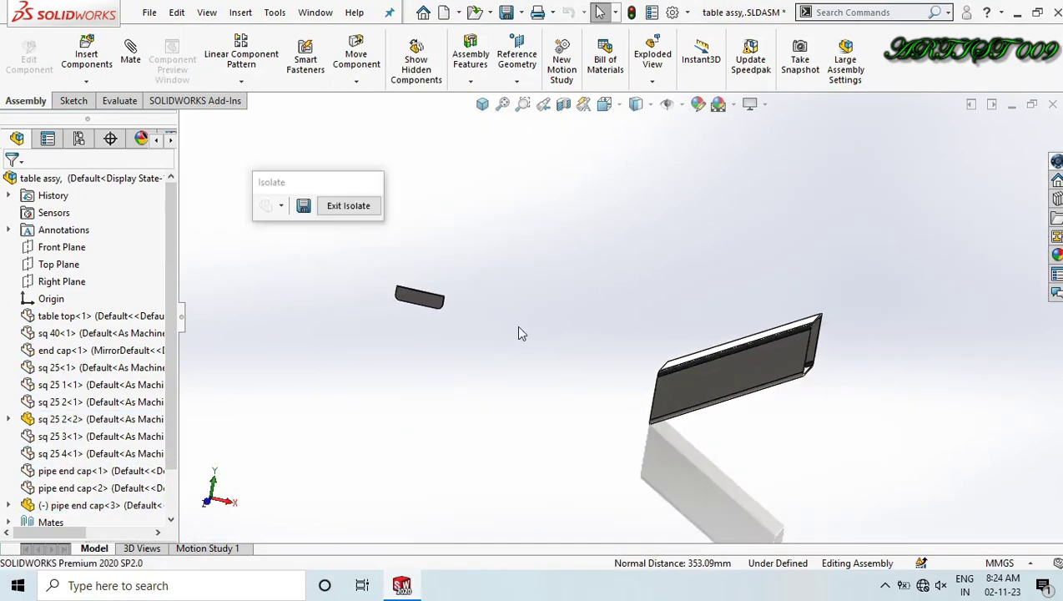
# Mate the loose cap's flat face coincident with the cut end face at the lower end of the second brace.
pyautogui.scroll(-2, 515, 323)
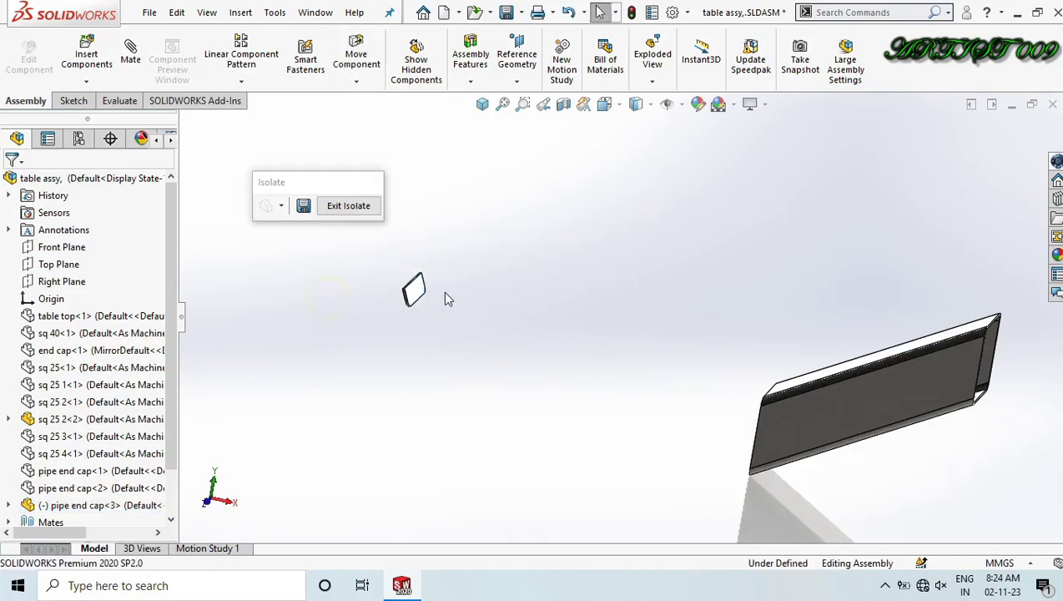
pyautogui.click(421, 292)
pyautogui.scroll(4, 641, 376)
pyautogui.moveTo(677, 370); pyautogui.dragTo(702, 380, button='middle')
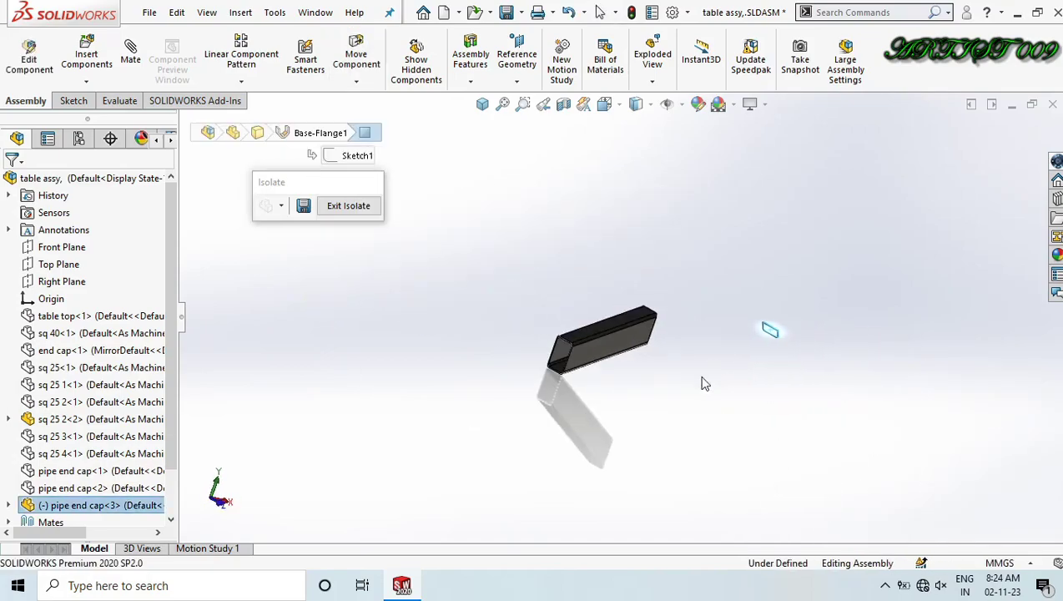
pyautogui.scroll(-8, 471, 378)
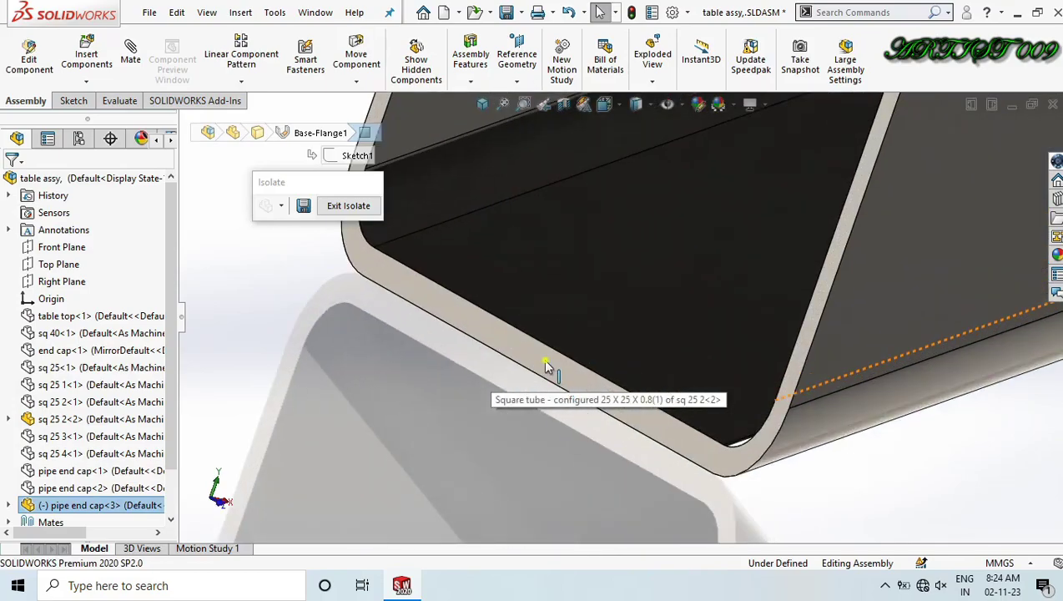
pyautogui.click(543, 359)
pyautogui.click(592, 354)
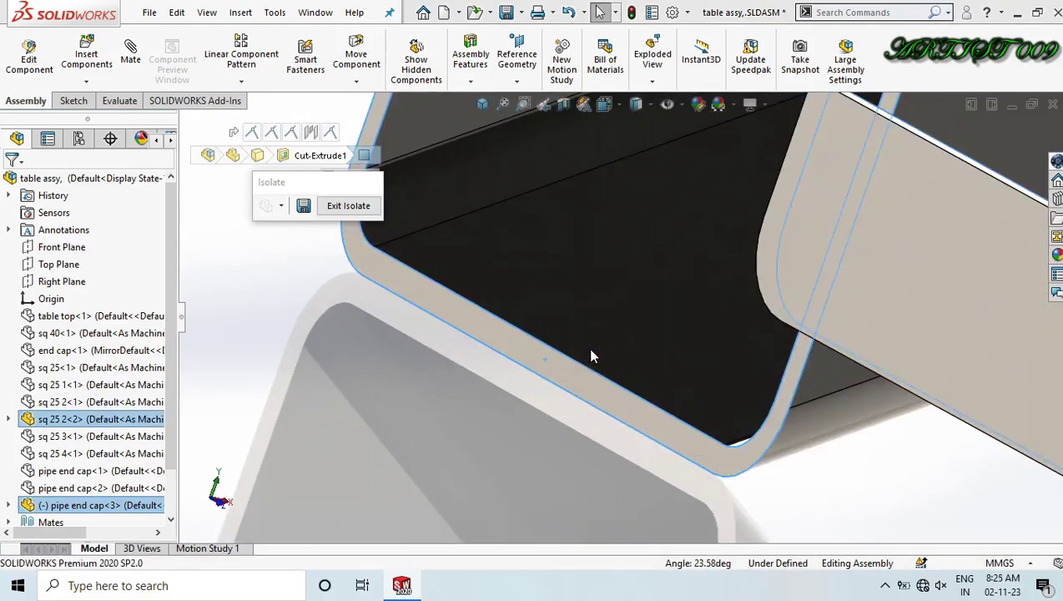
# Add a coincident mate between the second brace's side face and the cap's narrow side face.
pyautogui.scroll(5, 564, 358)
pyautogui.click(803, 233)
pyautogui.scroll(-3, 808, 344)
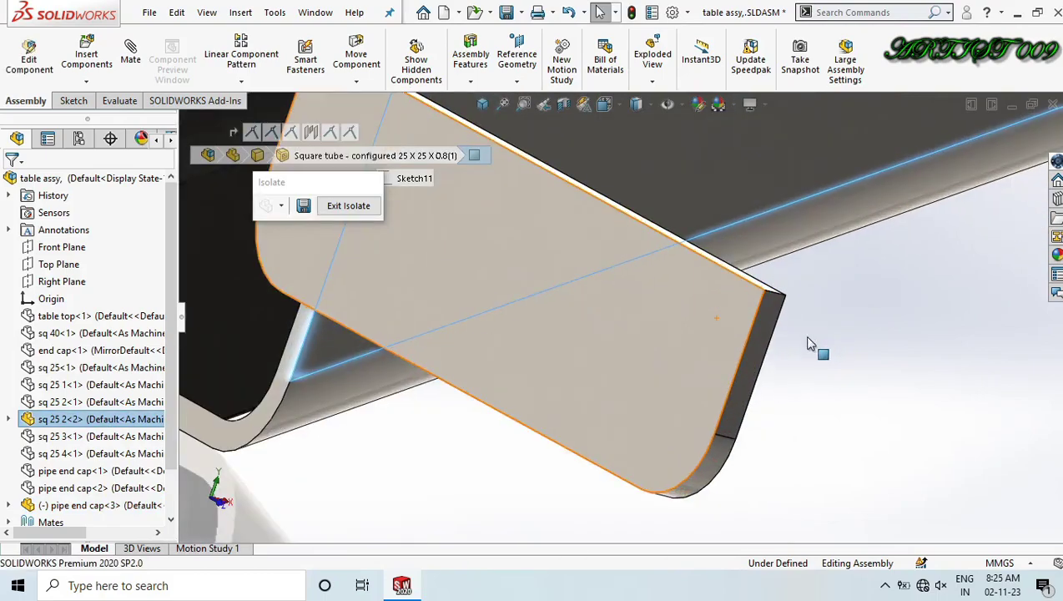
pyautogui.click(758, 358)
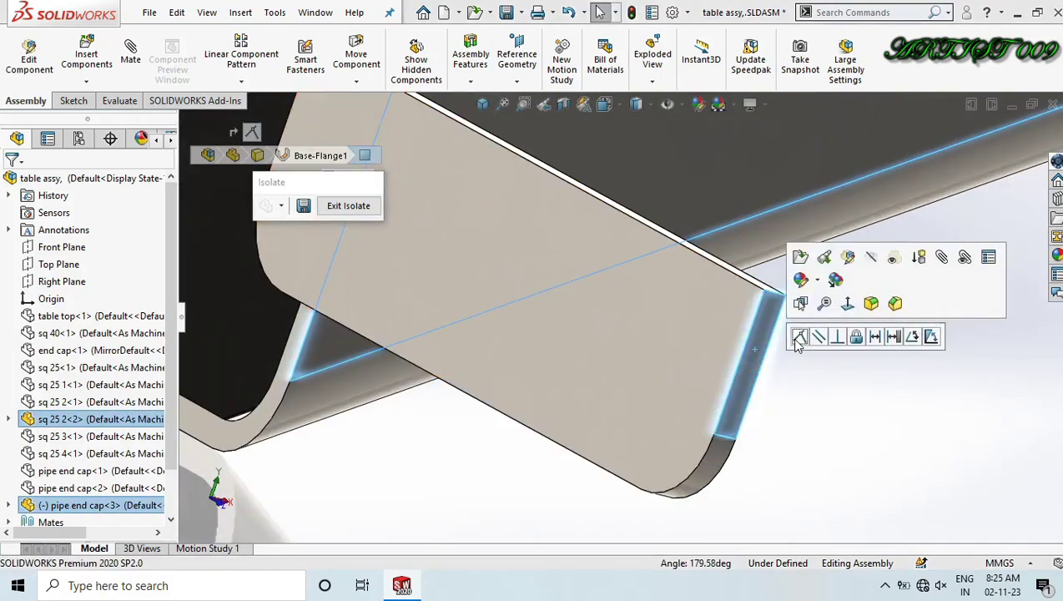
pyautogui.click(796, 343)
# Mate the cap's long bottom edge coincident with the bottom outer edge of the second brace's lower end.
pyautogui.scroll(5, 383, 344)
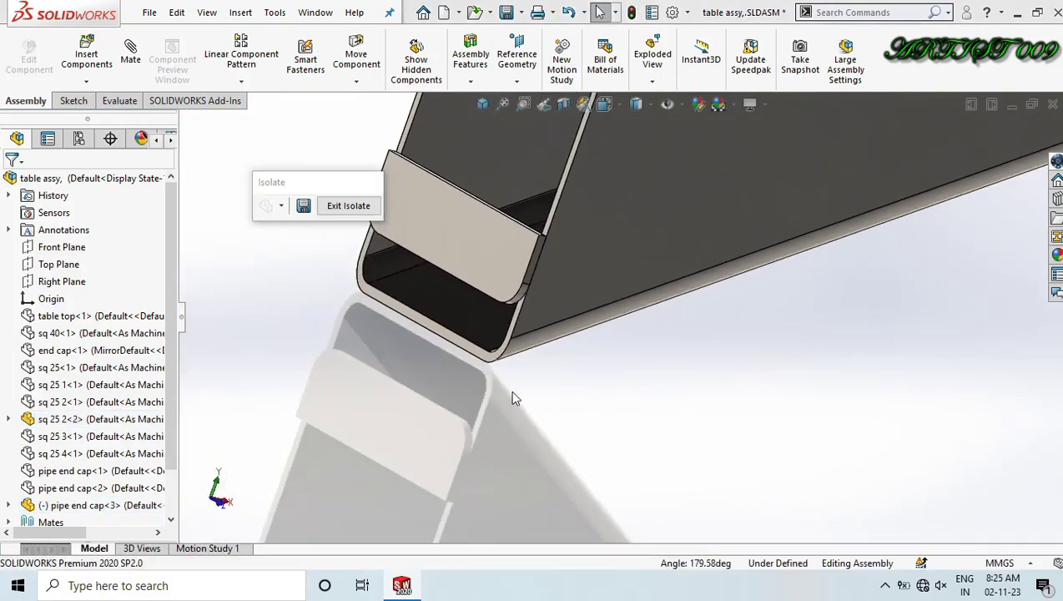
pyautogui.scroll(-2, 453, 328)
pyautogui.moveTo(480, 359)
pyautogui.mouseDown(button='middle')
pyautogui.moveTo(503, 309)
pyautogui.moveTo(472, 358)
pyautogui.mouseUp(button='middle')
pyautogui.click(469, 359)
pyautogui.scroll(-2, 458, 334)
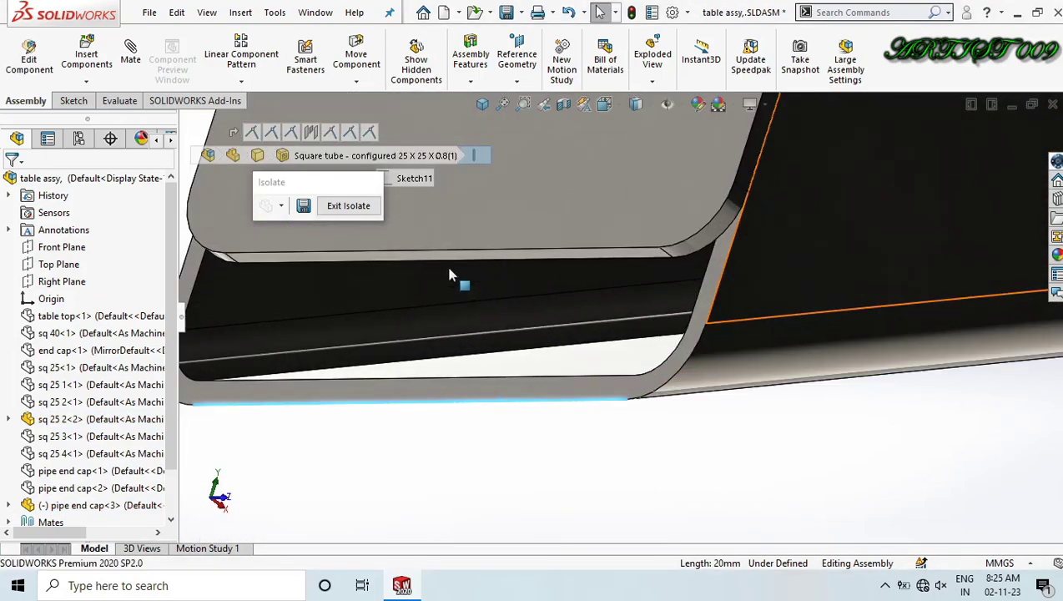
pyautogui.keyDown('ctrl'); pyautogui.click(443, 260); pyautogui.keyUp('ctrl')
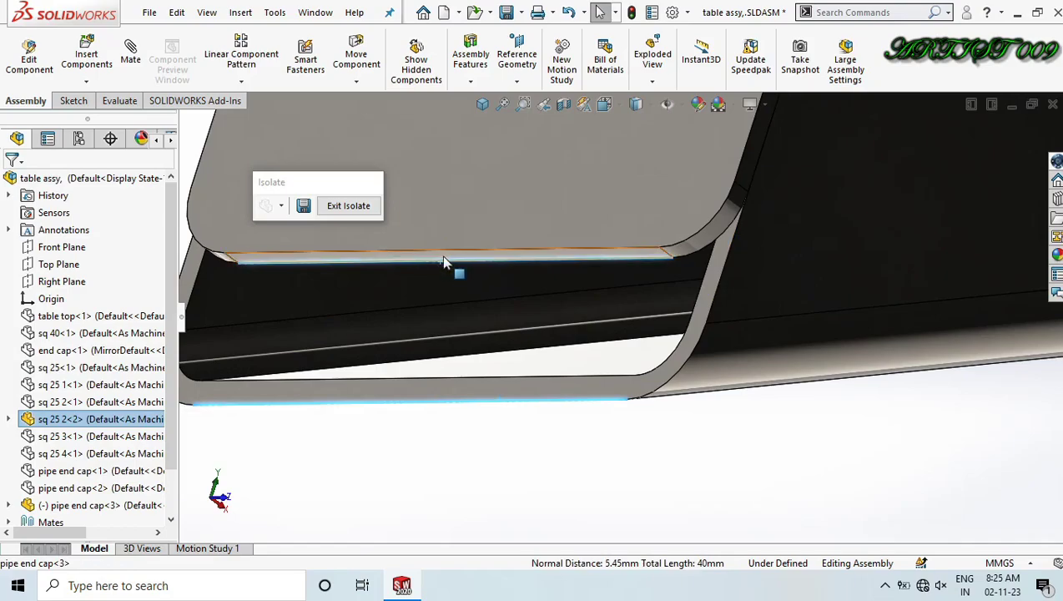
pyautogui.click(141, 60)
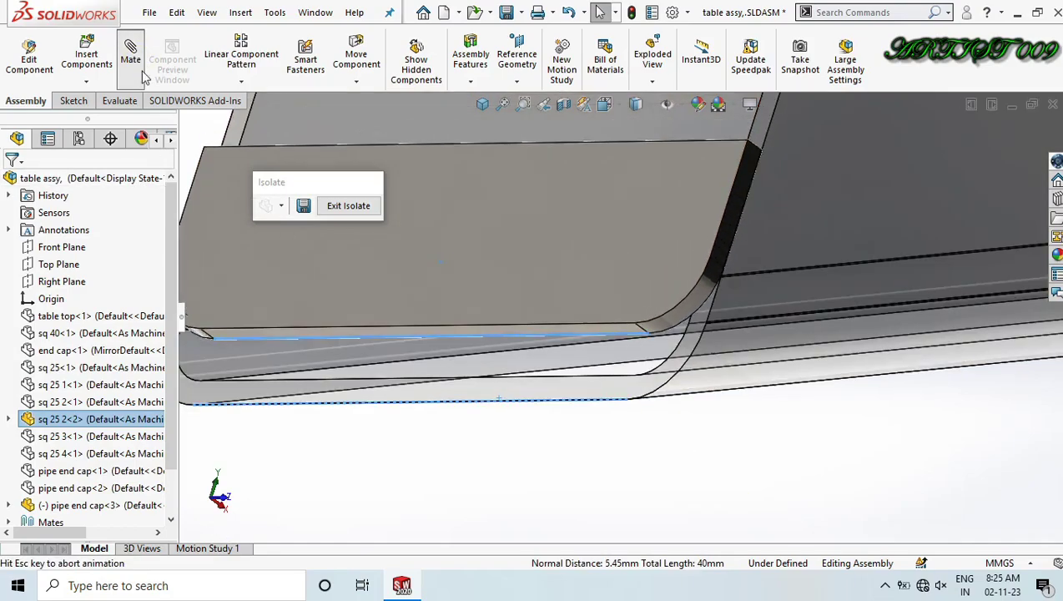
pyautogui.click(220, 241)
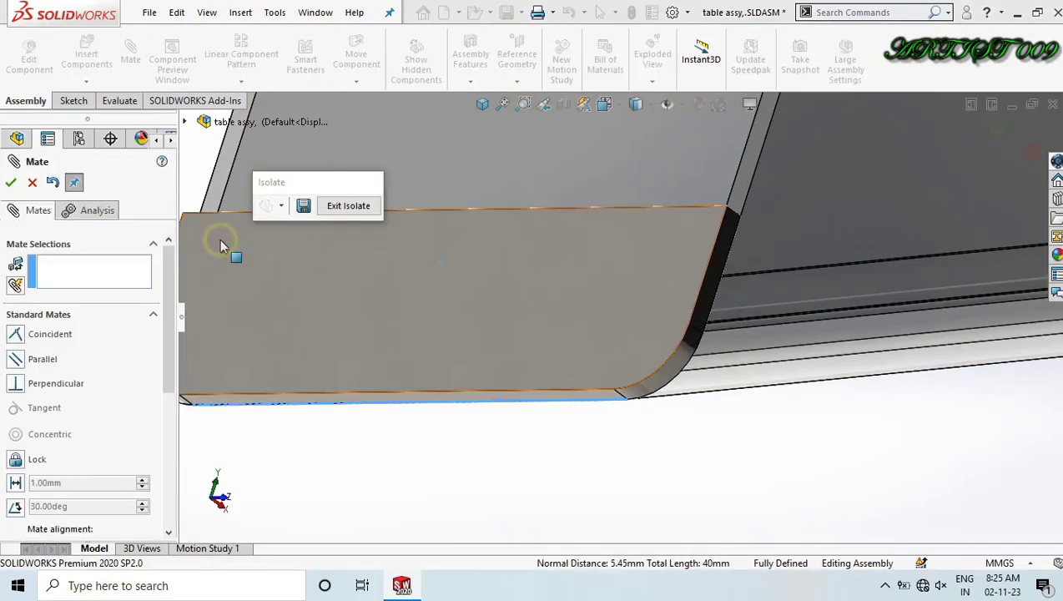
# Check the cap's position on the second brace's lower end and finish mating it.
pyautogui.scroll(6, 452, 341)
pyautogui.moveTo(724, 300); pyautogui.dragTo(717, 305, button='middle')
pyautogui.scroll(2, 718, 305)
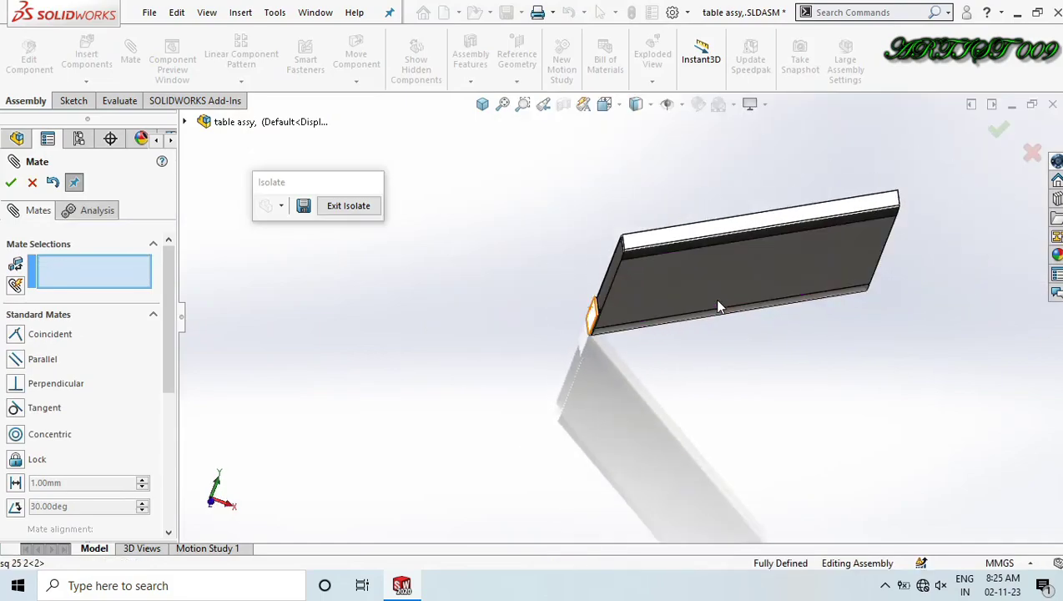
pyautogui.scroll(-2, 740, 276)
pyautogui.scroll(1, 607, 310)
pyautogui.scroll(-3, 534, 324)
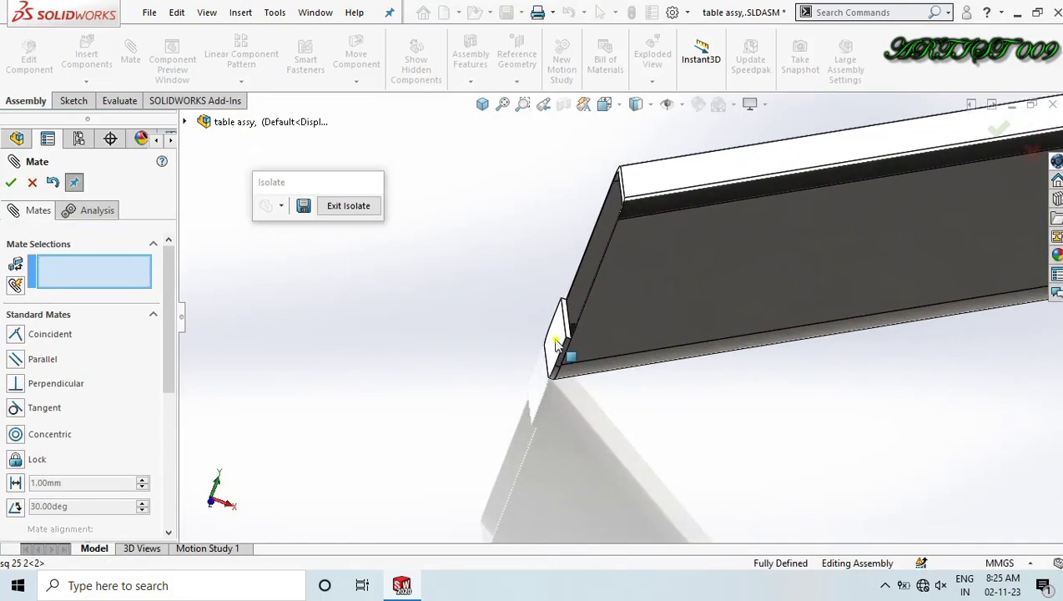
pyautogui.click(11, 183)
pyautogui.scroll(3, 584, 367)
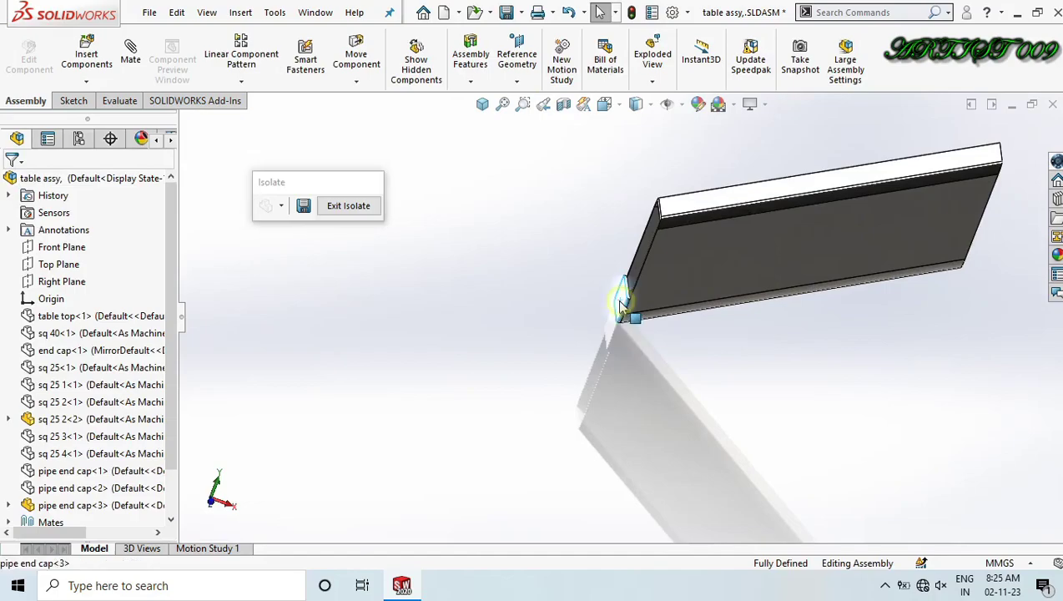
# Copy the mated cap to a free spot below the second brace's upper end.
pyautogui.moveTo(622, 305); pyautogui.dragTo(876, 354)
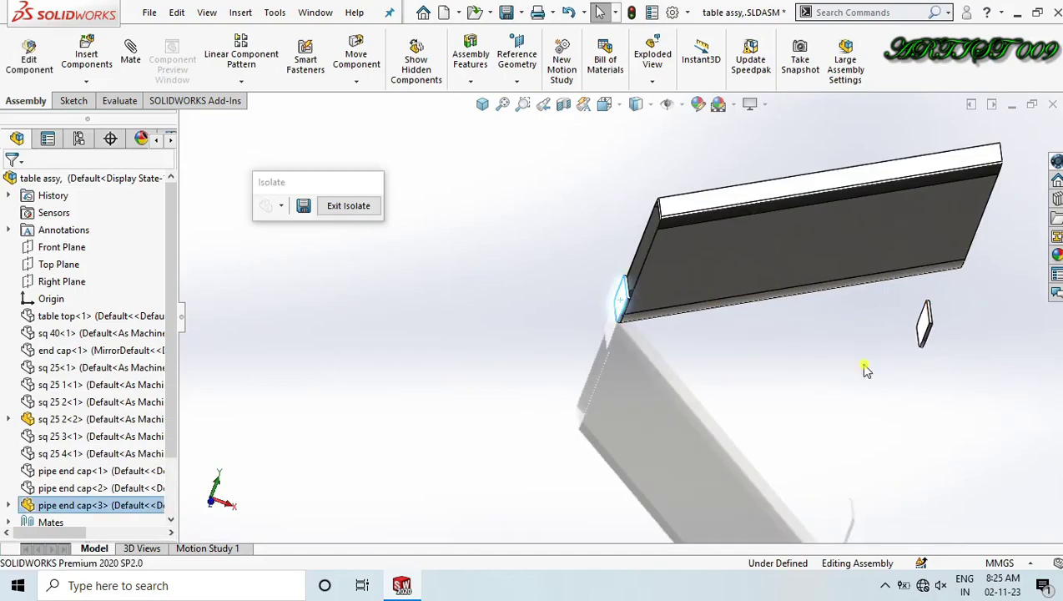
pyautogui.click(865, 366)
# Mate the copied cap's flat face coincident with the cut end face at the second brace's upper end.
pyautogui.scroll(-3, 911, 315)
pyautogui.moveTo(871, 297); pyautogui.dragTo(853, 250, button='middle')
pyautogui.scroll(2, 858, 235)
pyautogui.scroll(-4, 858, 235)
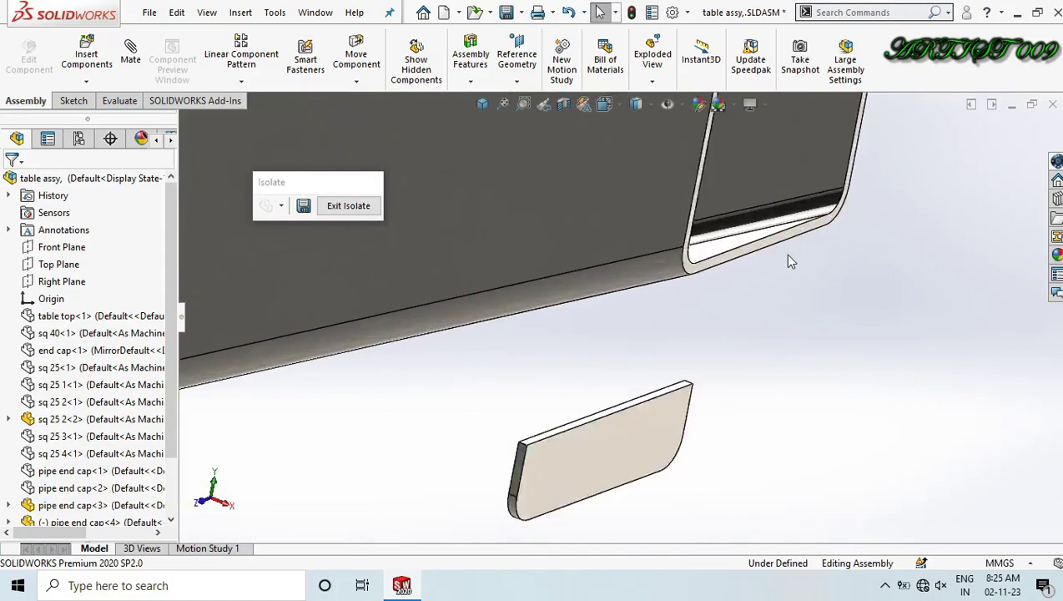
pyautogui.scroll(-2, 831, 241)
pyautogui.click(656, 281)
pyautogui.scroll(3, 609, 313)
pyautogui.moveTo(543, 382); pyautogui.dragTo(582, 418, button='middle')
pyautogui.keyDown('ctrl'); pyautogui.click(584, 424); pyautogui.keyUp('ctrl')
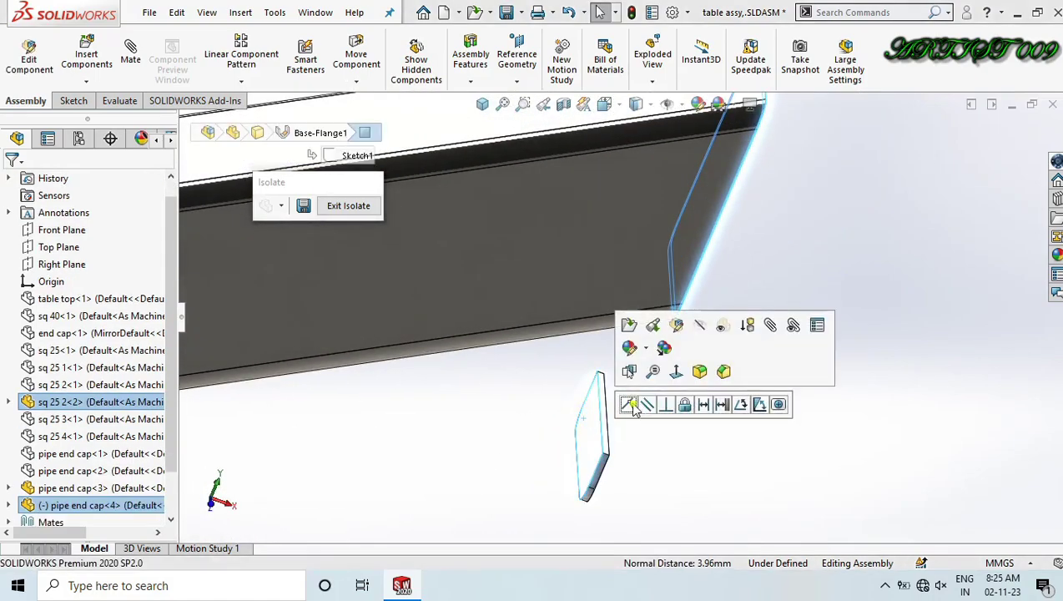
pyautogui.click(632, 406)
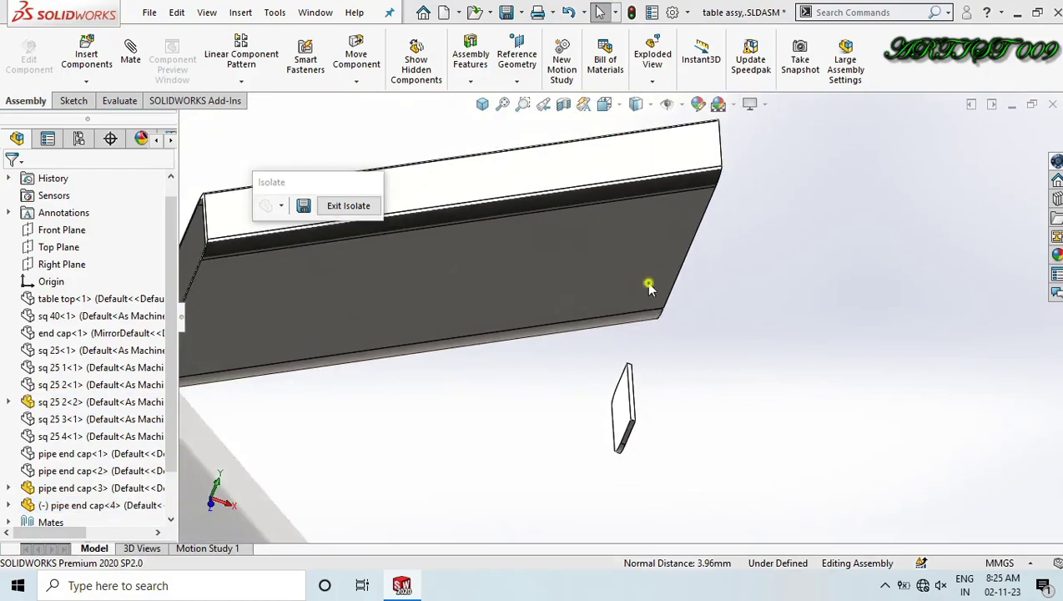
# Mate the copied cap's short side face flush with the adjacent side face of the second brace's upper end.
pyautogui.scroll(-5, 644, 434)
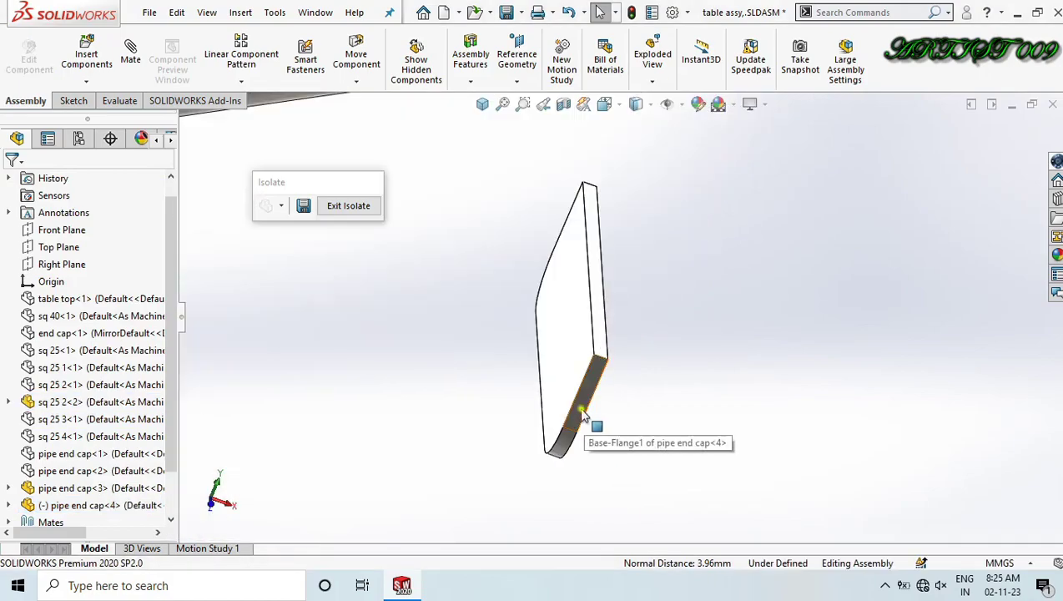
pyautogui.click(583, 414)
pyautogui.scroll(5, 619, 389)
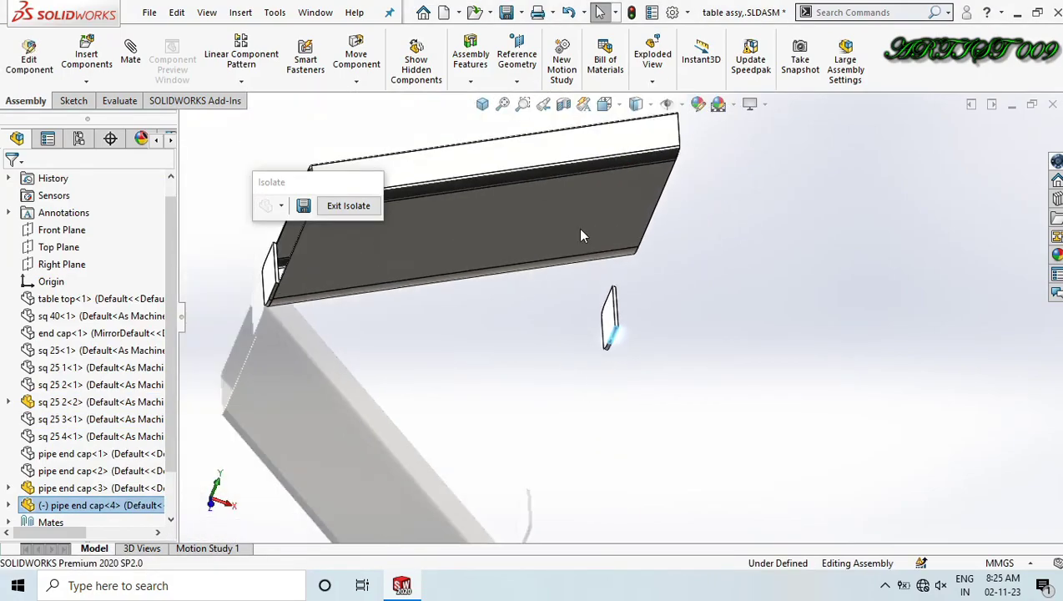
pyautogui.click(577, 227)
pyautogui.click(624, 214)
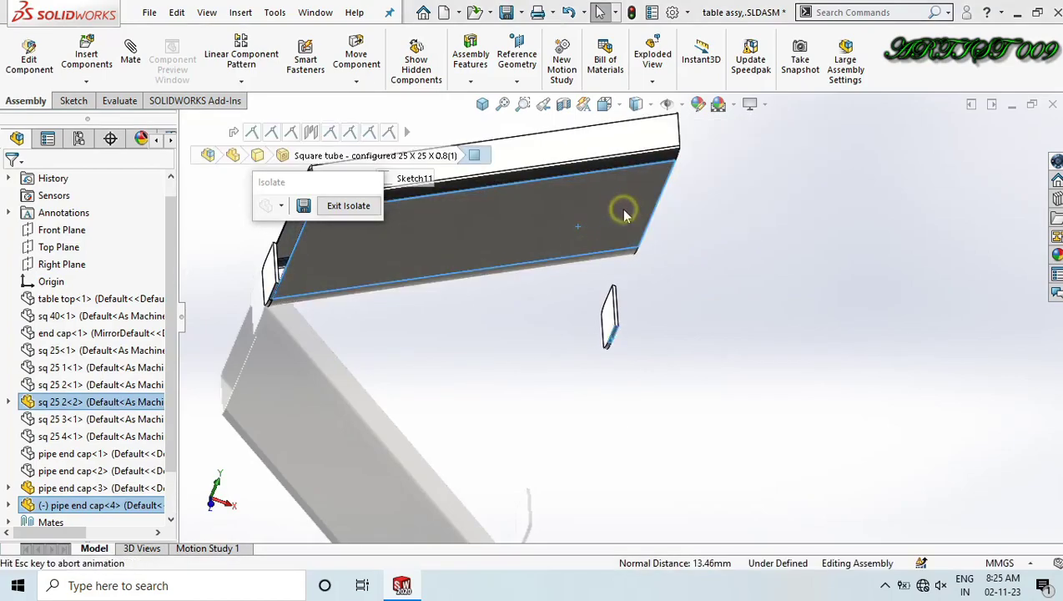
pyautogui.click(666, 293)
# Move the copied cap along the cut end and mate its long lower edge coincident with the brace's bottom outer edge.
pyautogui.scroll(-3, 636, 295)
pyautogui.moveTo(632, 294); pyautogui.dragTo(564, 206, button='middle')
pyautogui.moveTo(621, 324); pyautogui.dragTo(597, 142)
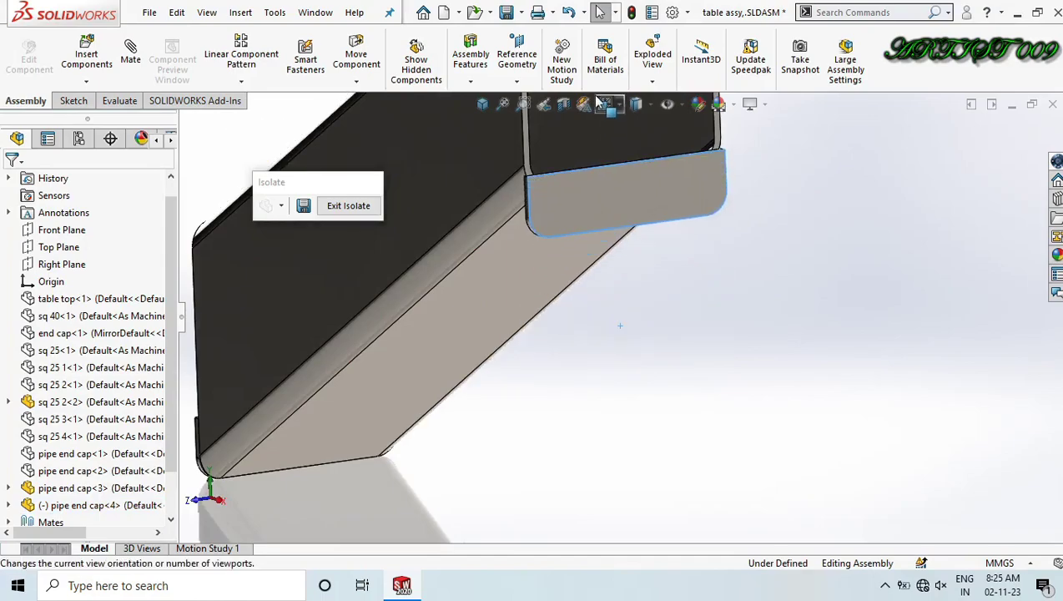
pyautogui.scroll(-3, 568, 209)
pyautogui.moveTo(588, 232); pyautogui.dragTo(593, 117)
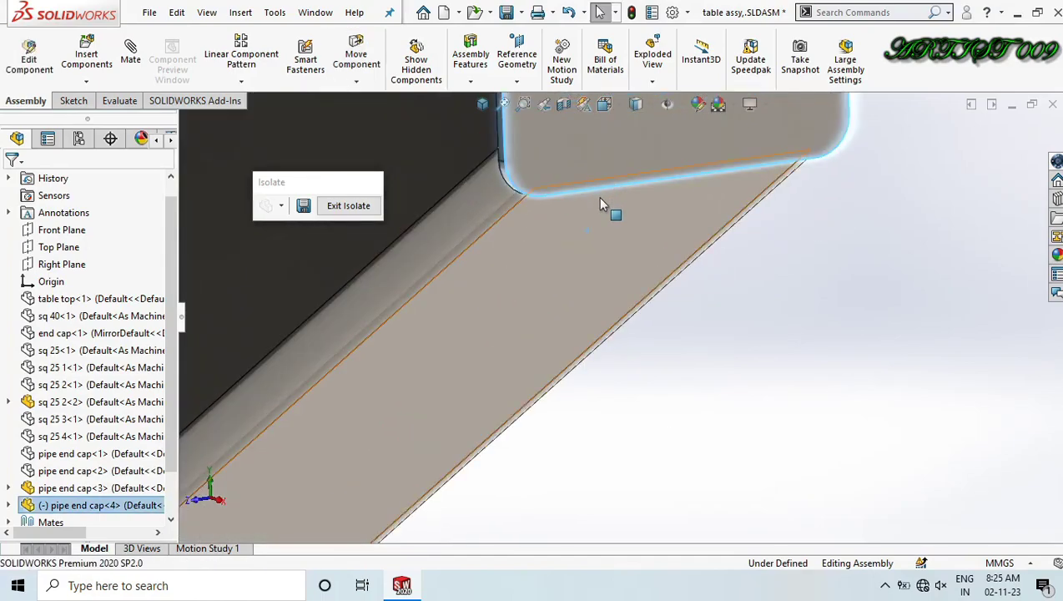
pyautogui.scroll(-2, 600, 200)
pyautogui.moveTo(621, 233); pyautogui.dragTo(631, 286, button='middle')
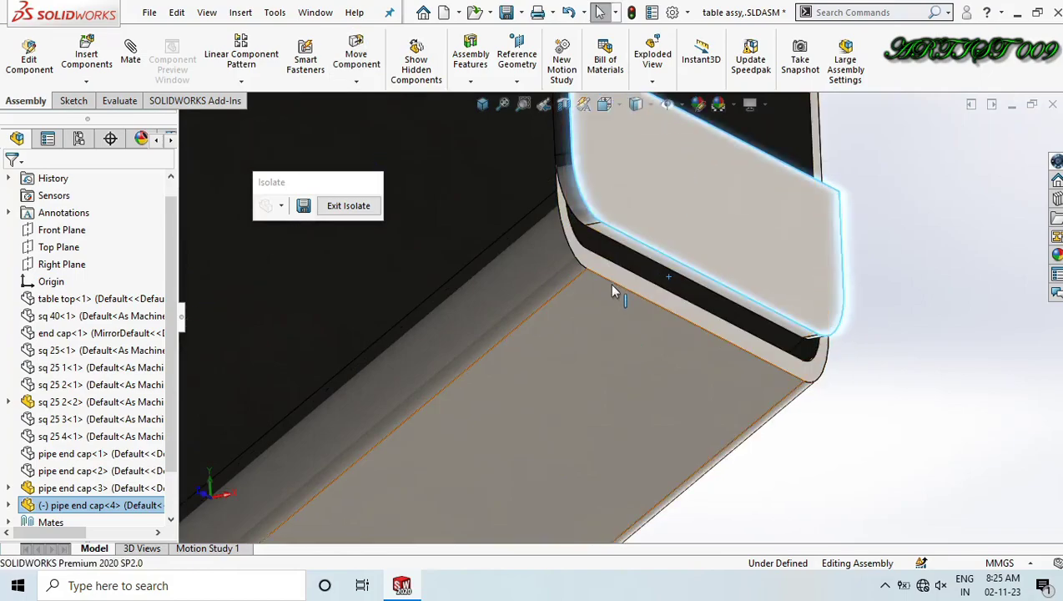
pyautogui.click(611, 282)
pyautogui.keyDown('ctrl'); pyautogui.click(603, 237); pyautogui.keyUp('ctrl')
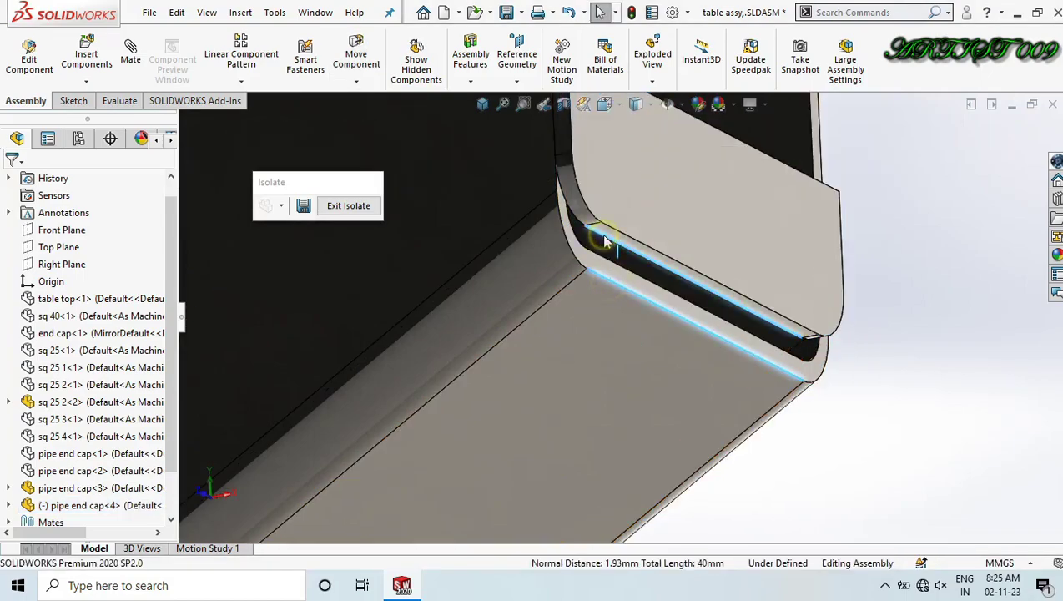
pyautogui.click(648, 220)
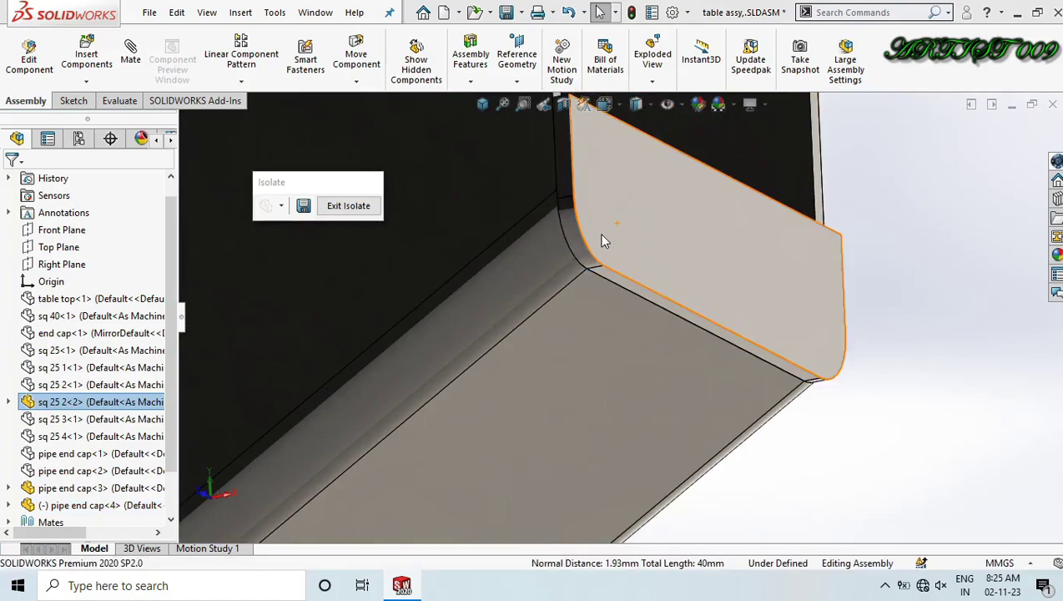
pyautogui.press('Escape')
# Show the hidden sq 25 1 and sq 25 3 tubes alongside the isolated second brace and its caps.
pyautogui.scroll(6, 659, 372)
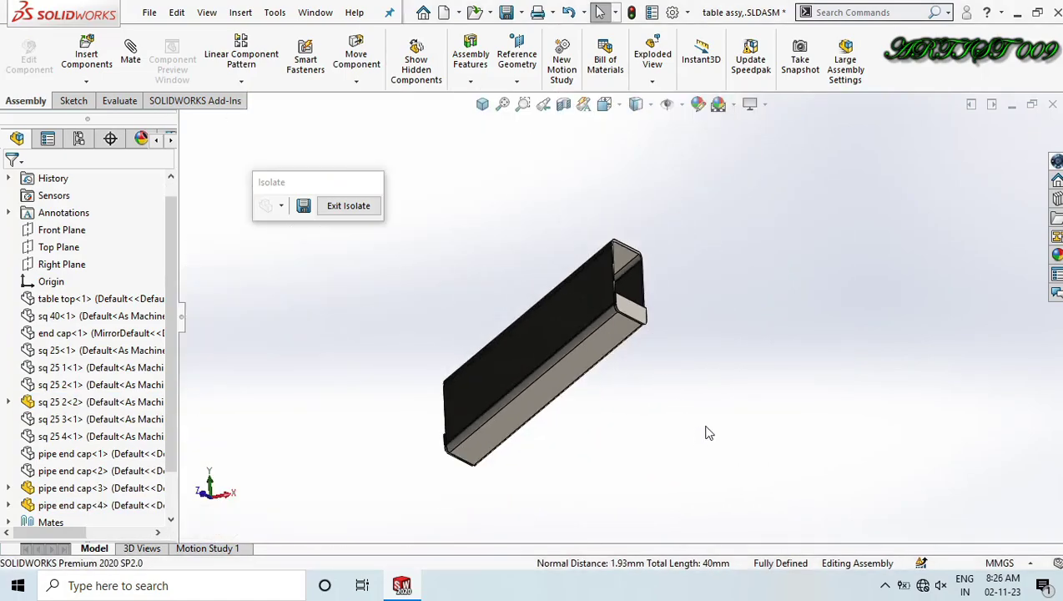
pyautogui.moveTo(708, 432); pyautogui.dragTo(676, 411, button='middle')
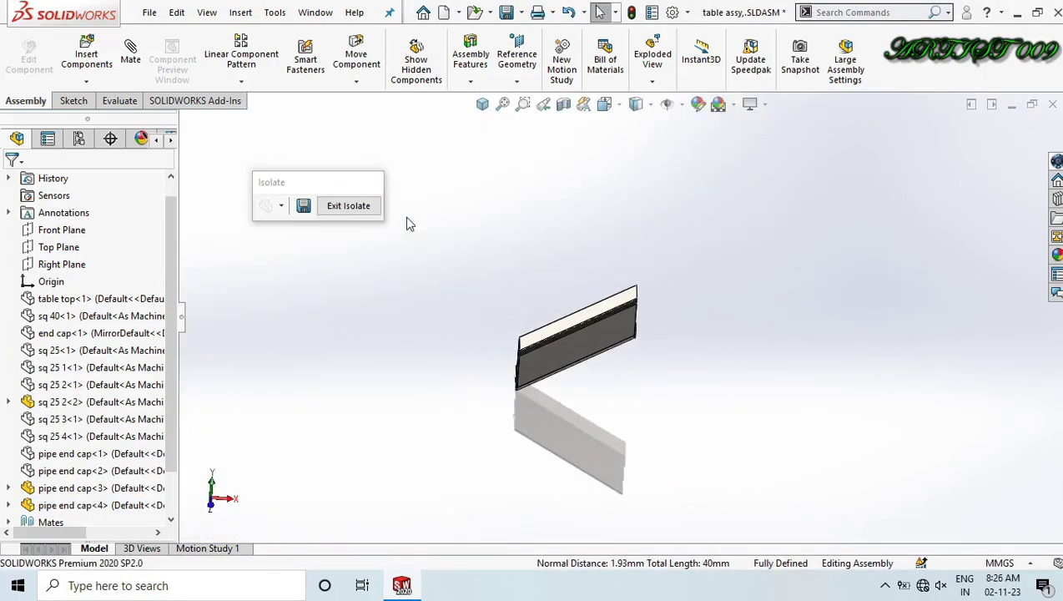
pyautogui.click(429, 67)
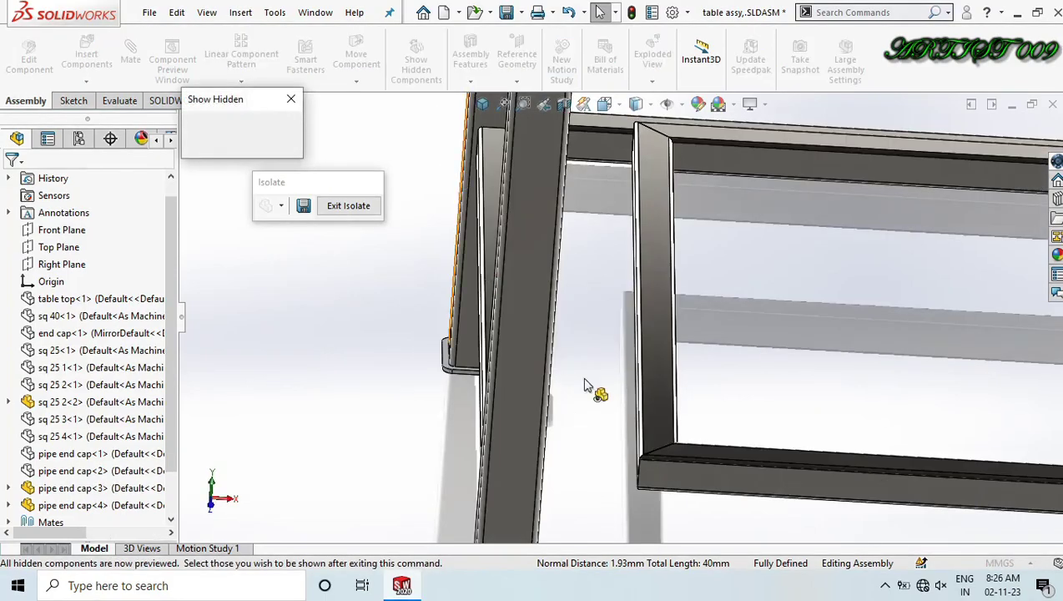
pyautogui.click(642, 339)
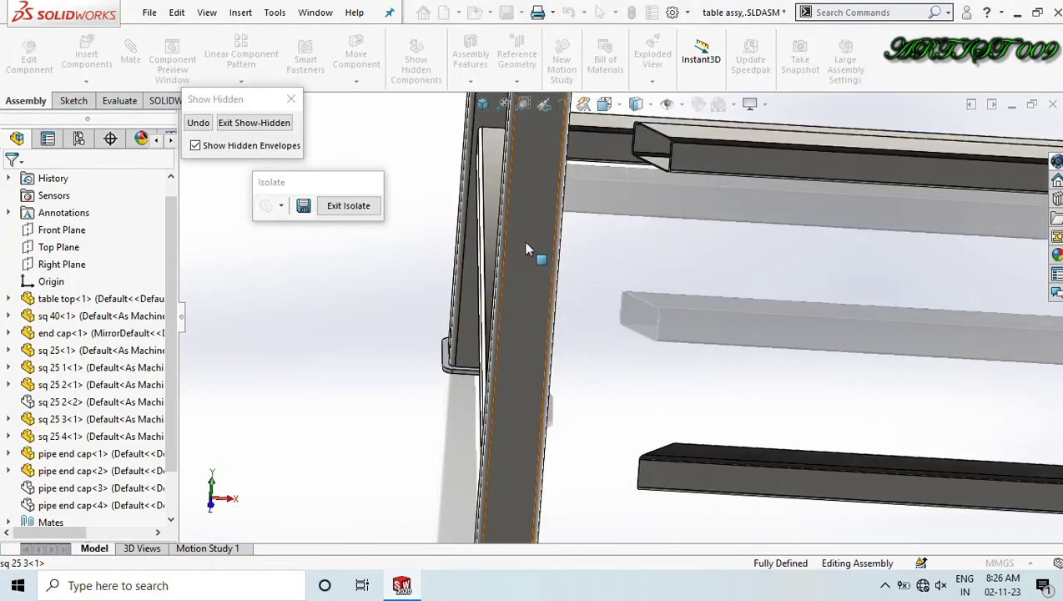
pyautogui.click(489, 211)
pyautogui.click(275, 135)
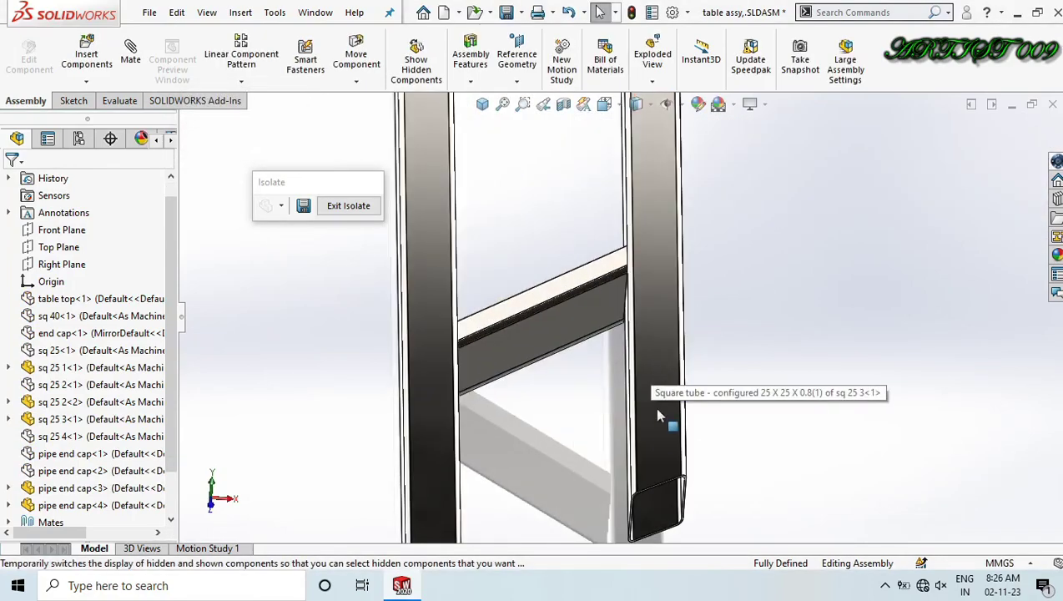
# Inspect how both caps of the second brace fit against the neighbouring tubes, including in the front view.
pyautogui.moveTo(658, 410); pyautogui.dragTo(627, 325, button='middle')
pyautogui.scroll(2, 627, 325)
pyautogui.scroll(-12, 668, 464)
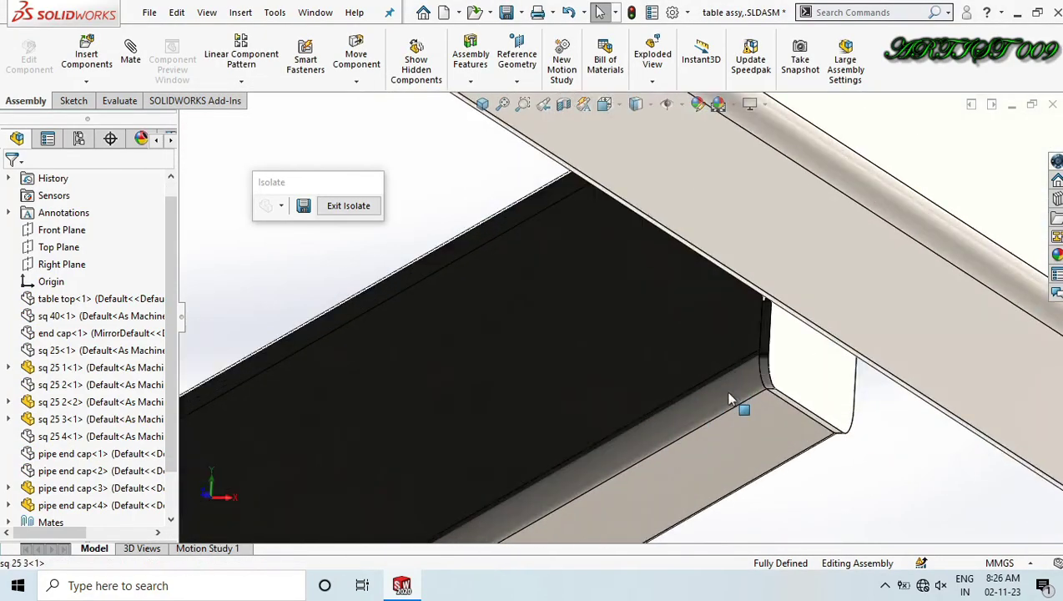
pyautogui.moveTo(729, 400); pyautogui.dragTo(718, 349, button='middle')
pyautogui.scroll(5, 670, 395)
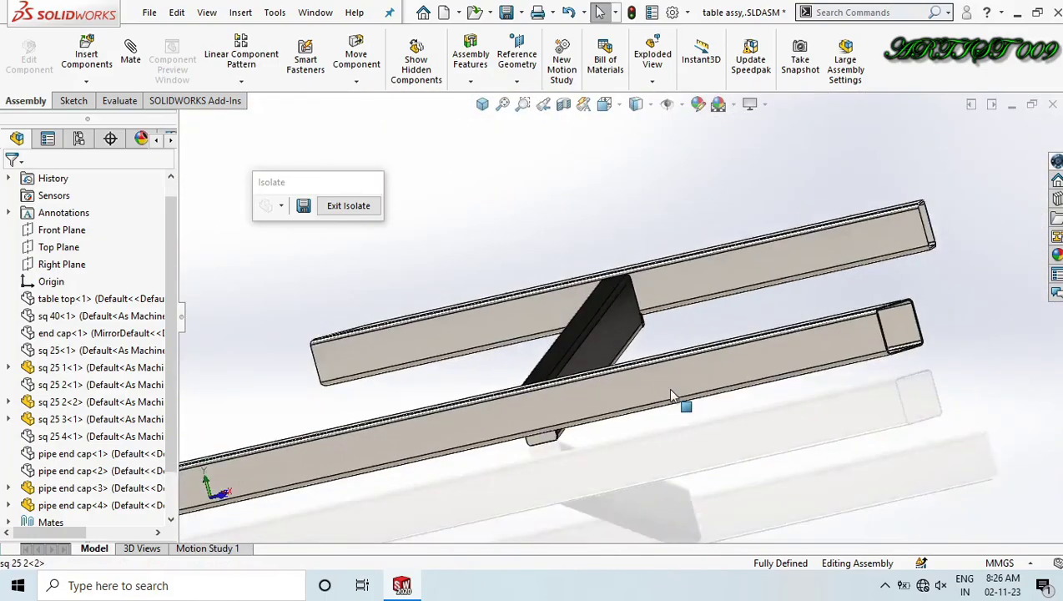
pyautogui.scroll(-8, 670, 395)
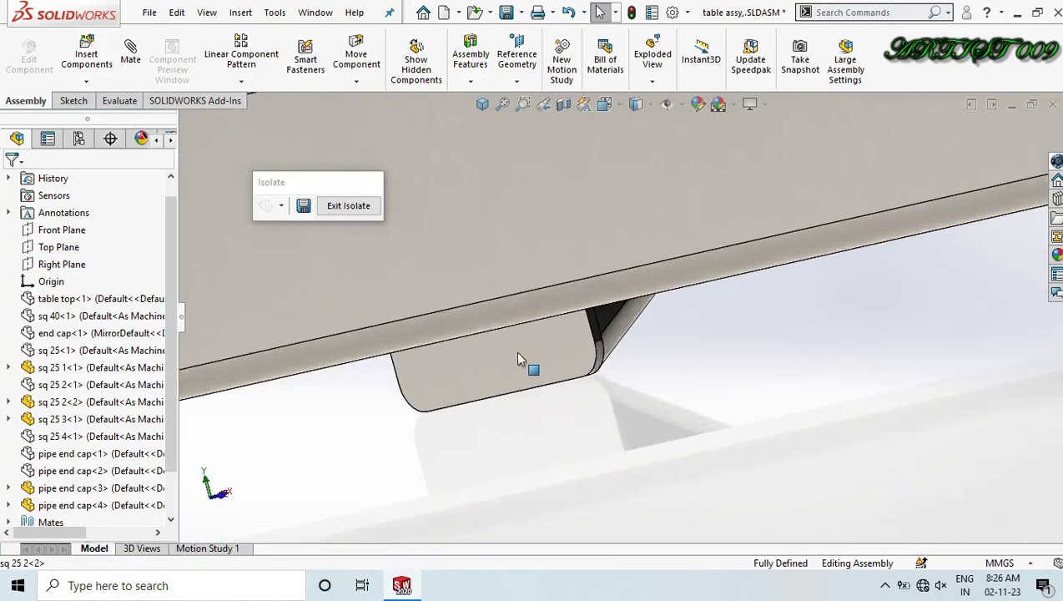
pyautogui.moveTo(520, 358); pyautogui.dragTo(584, 404, button='middle')
pyautogui.press('space')
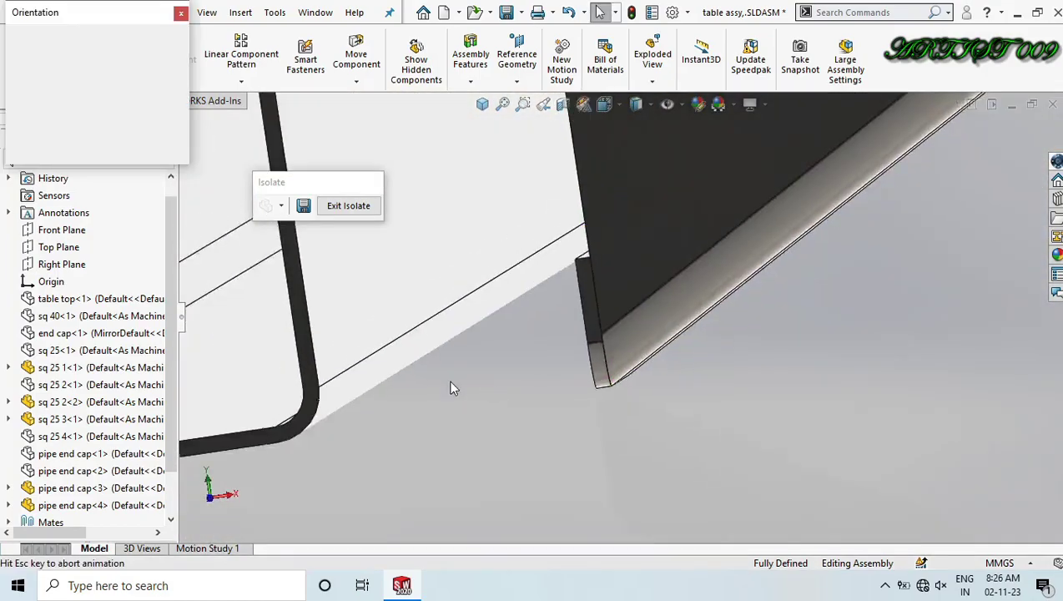
pyautogui.click(427, 381)
pyautogui.scroll(-6, 458, 386)
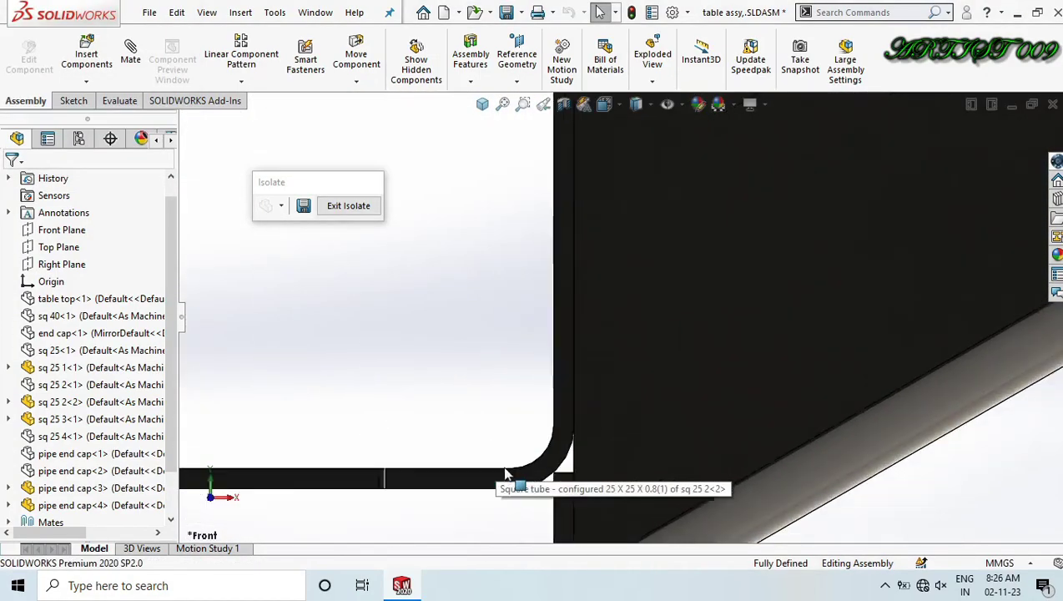
pyautogui.scroll(8, 526, 457)
pyautogui.scroll(-7, 827, 176)
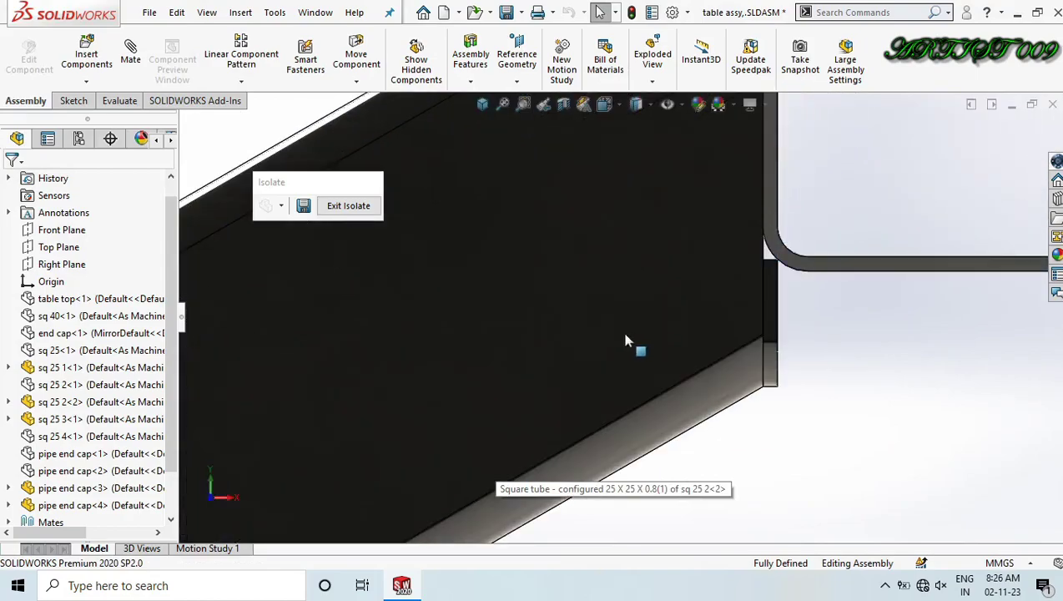
# Exit isolation and edit MirrorComponent1 to include pipe end cap-4 in the mirror about the Right Plane.
pyautogui.click(354, 206)
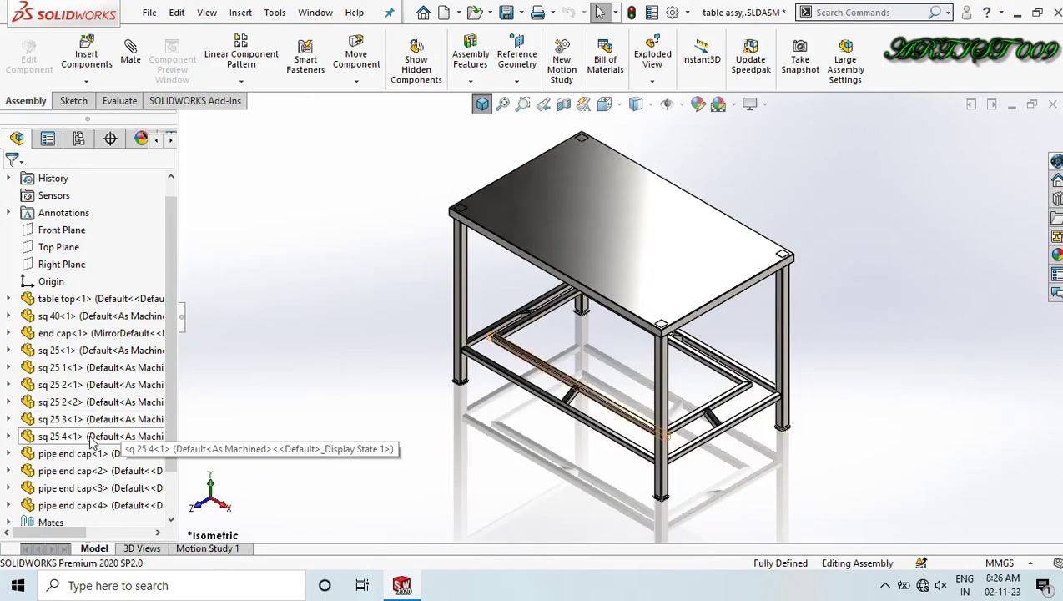
pyautogui.scroll(-1, 88, 450)
pyautogui.click(82, 489)
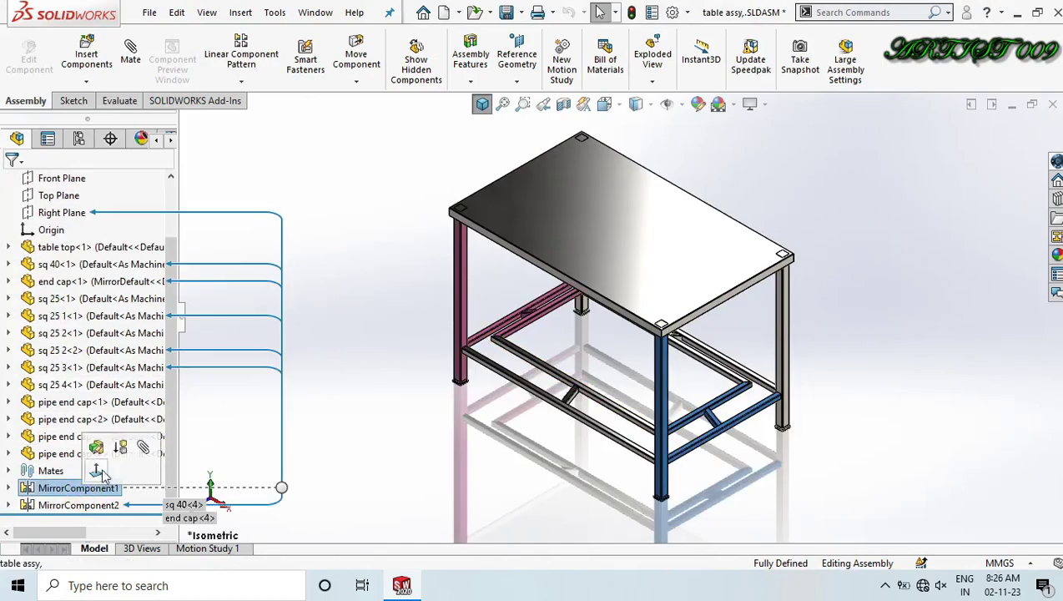
pyautogui.click(97, 449)
pyautogui.scroll(-5, 576, 332)
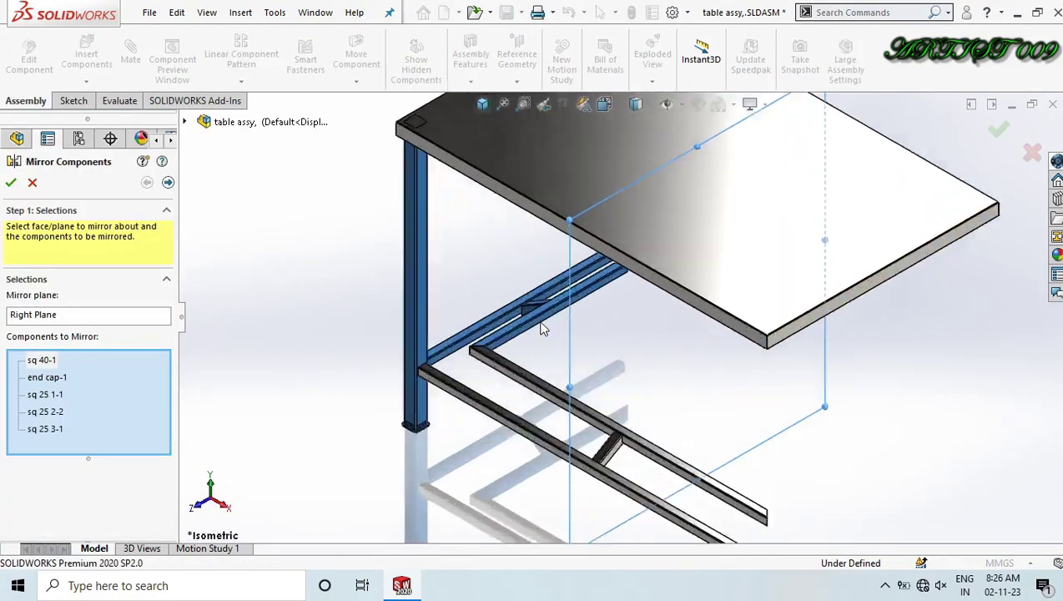
pyautogui.scroll(4, 683, 401)
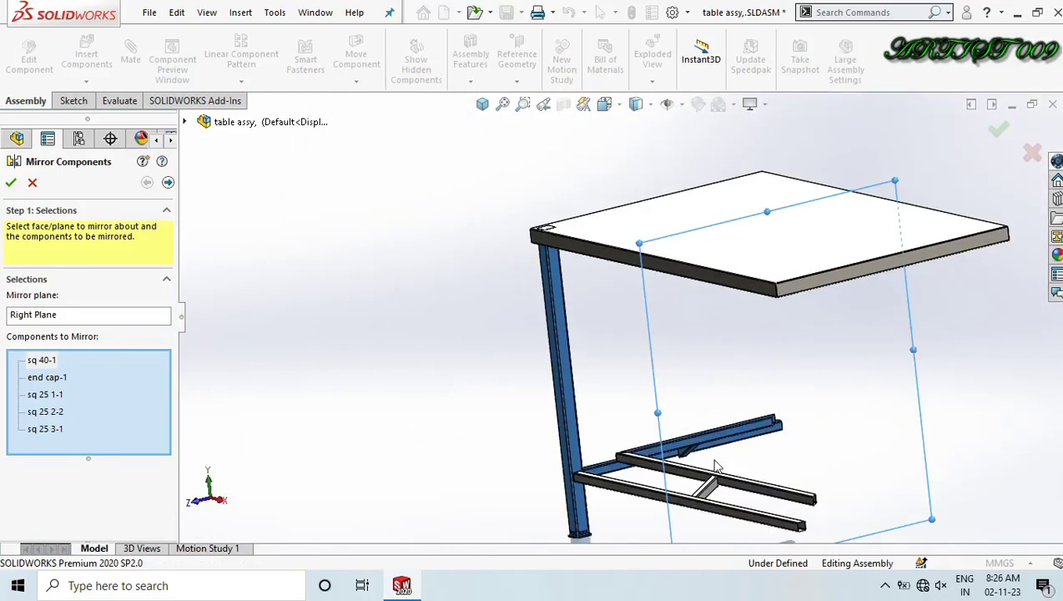
pyautogui.scroll(-12, 713, 464)
pyautogui.scroll(-4, 497, 258)
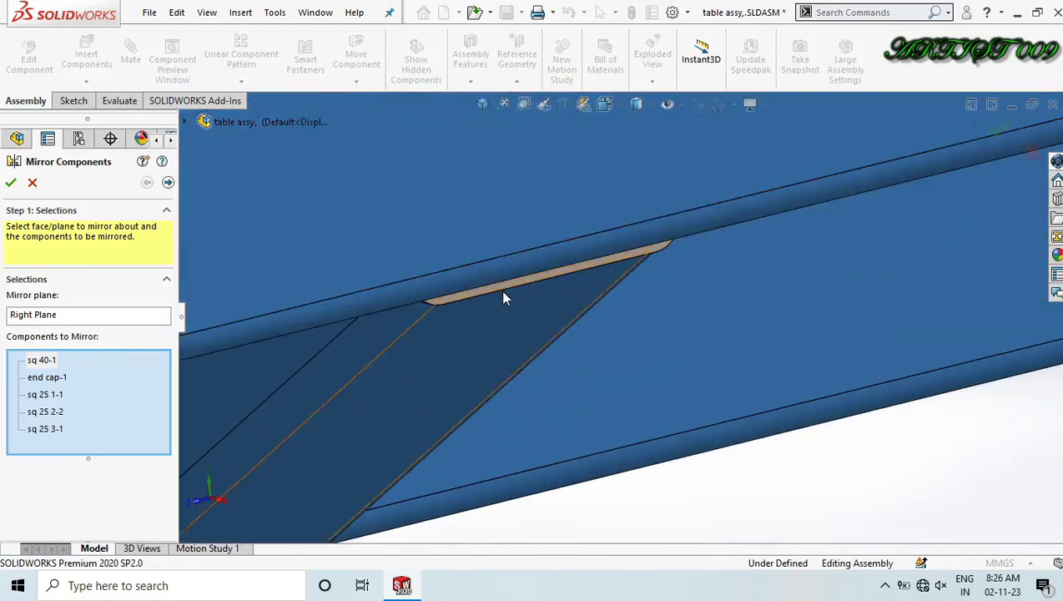
pyautogui.scroll(8, 501, 393)
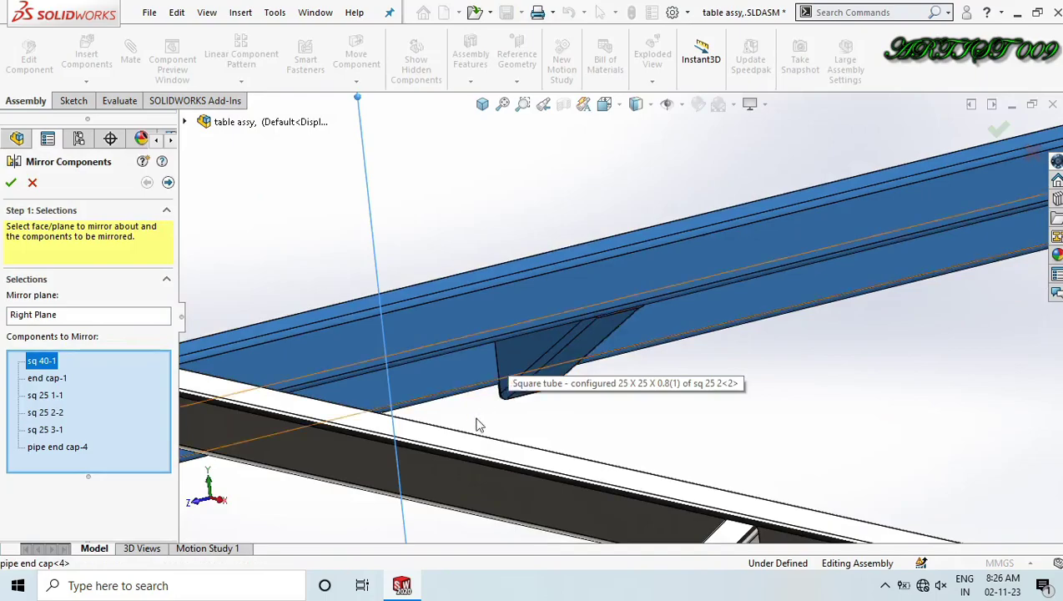
# Add the cap at the second brace's other end to MirrorComponent1, confirm the mirror and restore the isometric view.
pyautogui.scroll(3, 467, 438)
pyautogui.scroll(-10, 614, 264)
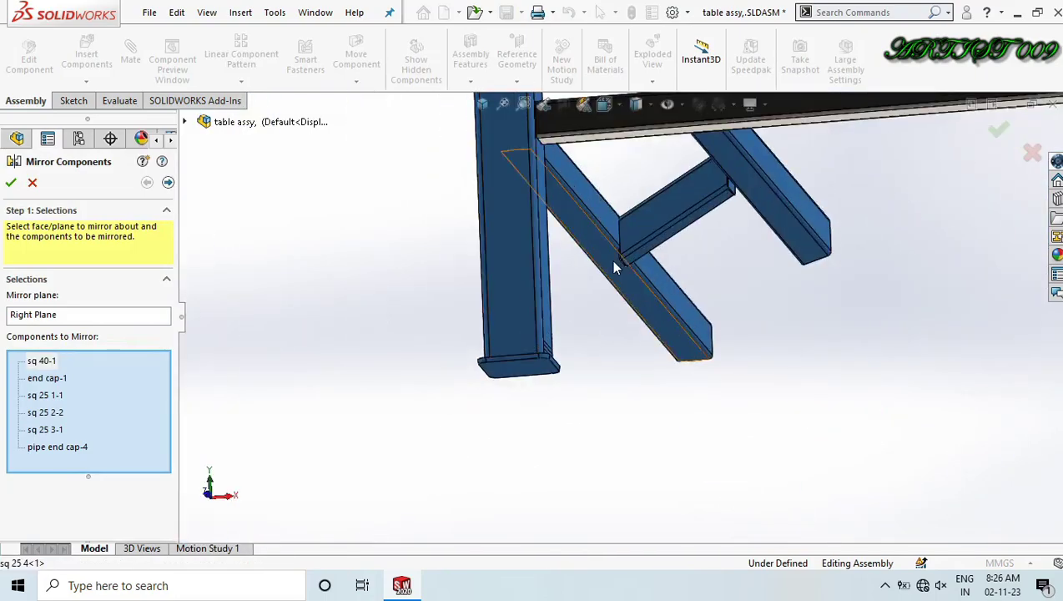
pyautogui.scroll(-2, 617, 374)
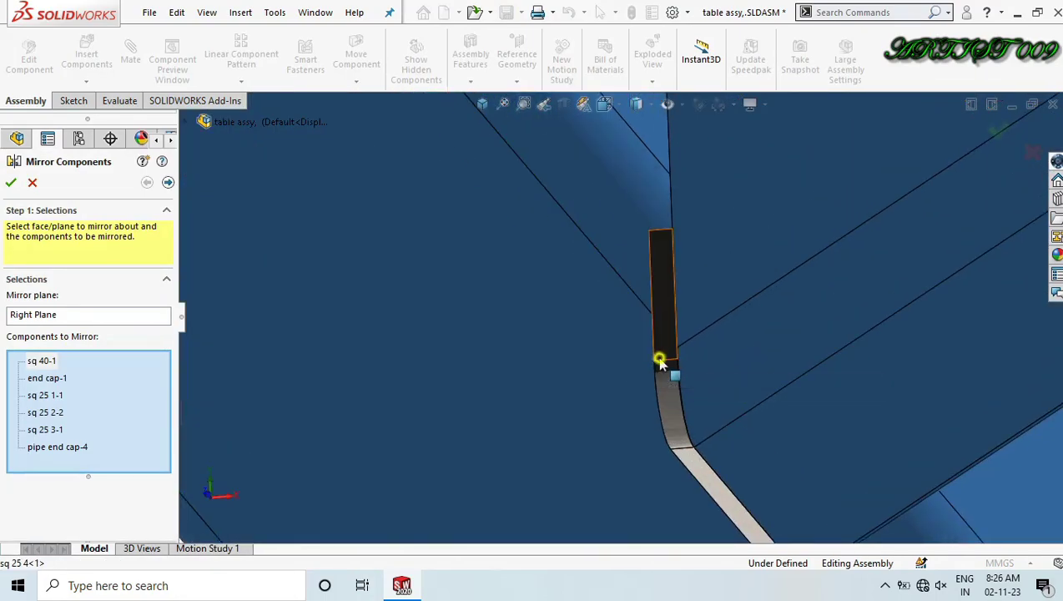
pyautogui.rightClick(660, 365)
pyautogui.hotkey('ctrl', '7')
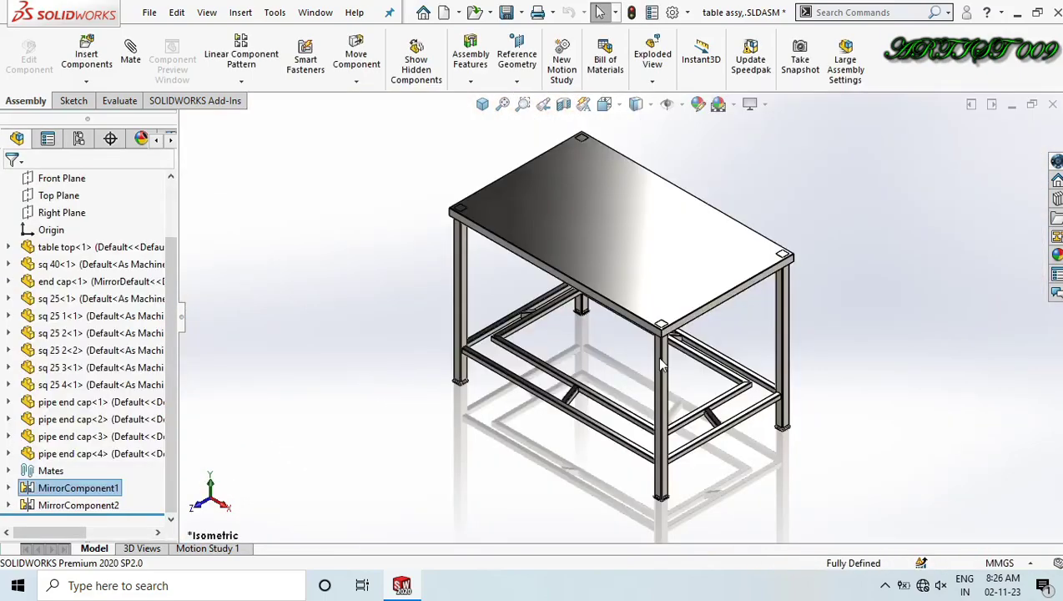
# Edit MirrorComponent2 to also mirror pipe end cap-2 and pipe end cap-1 about the Front Plane, and confirm it.
pyautogui.click(76, 507)
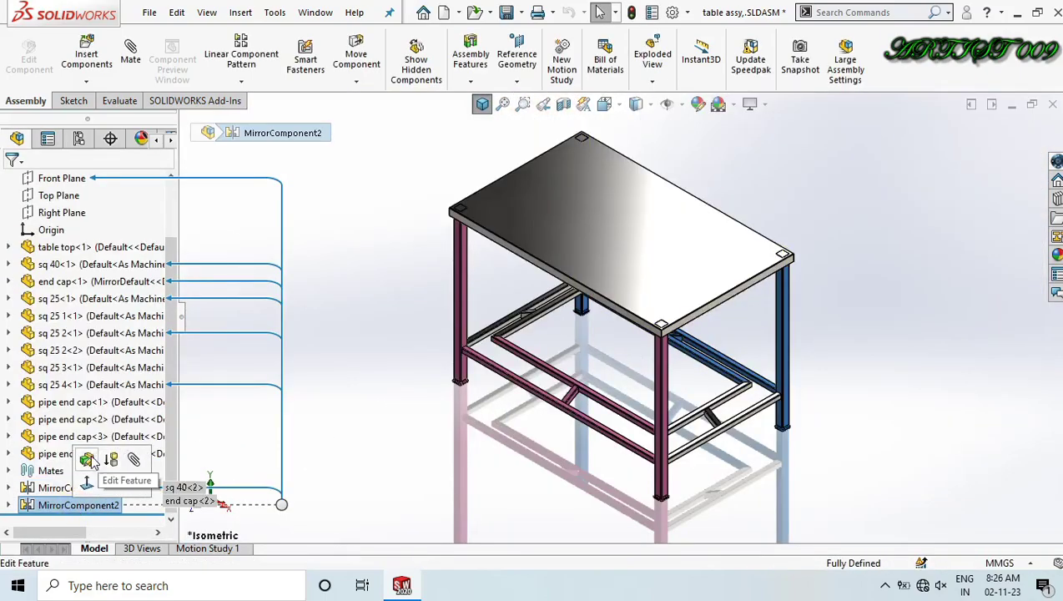
pyautogui.scroll(-10, 613, 392)
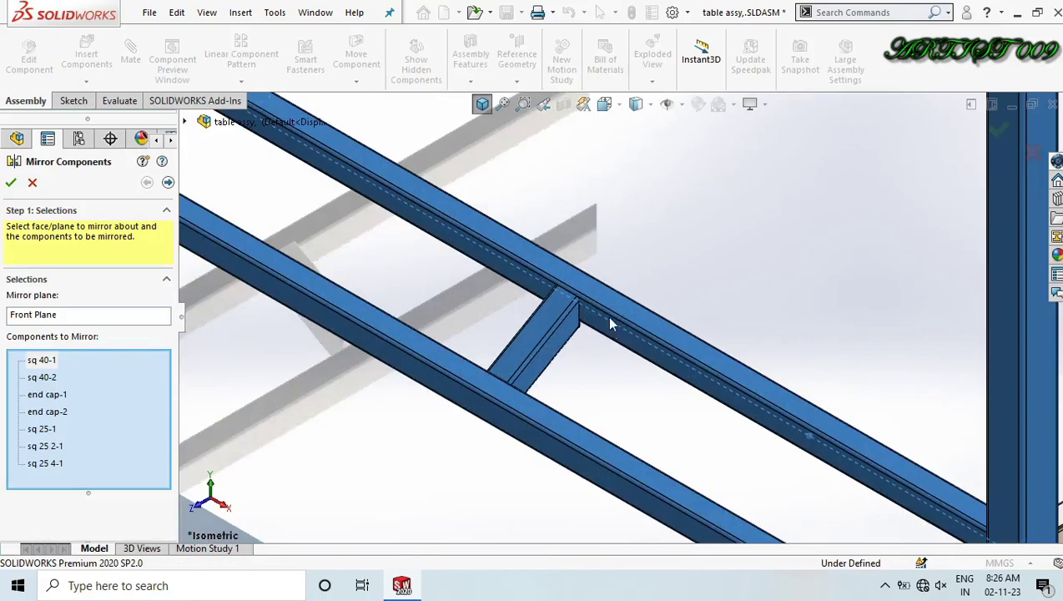
pyautogui.moveTo(620, 405); pyautogui.dragTo(672, 391, button='middle')
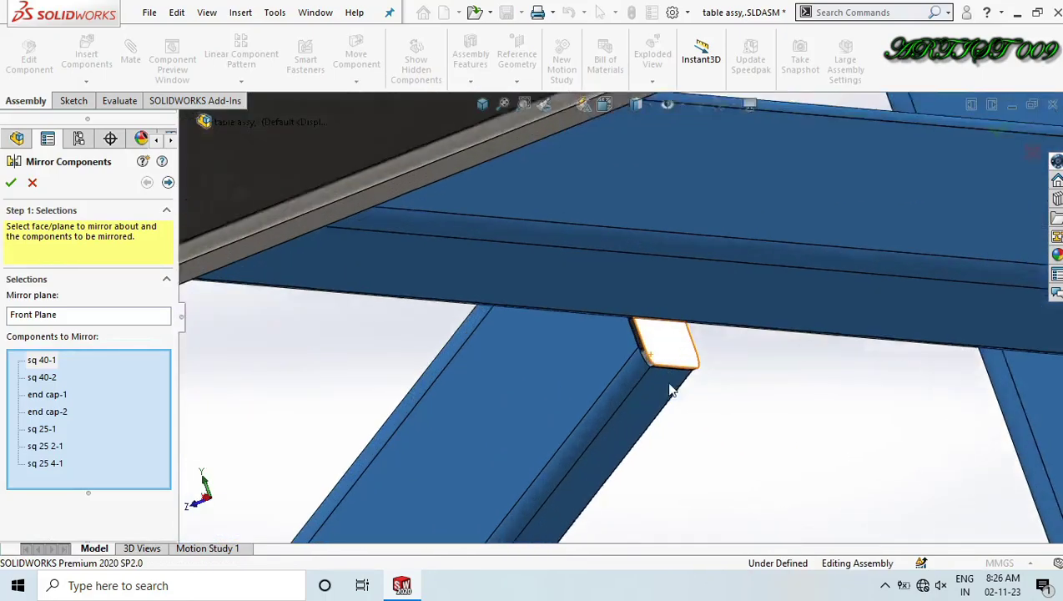
pyautogui.click(653, 347)
pyautogui.scroll(5, 641, 408)
pyautogui.scroll(-8, 548, 444)
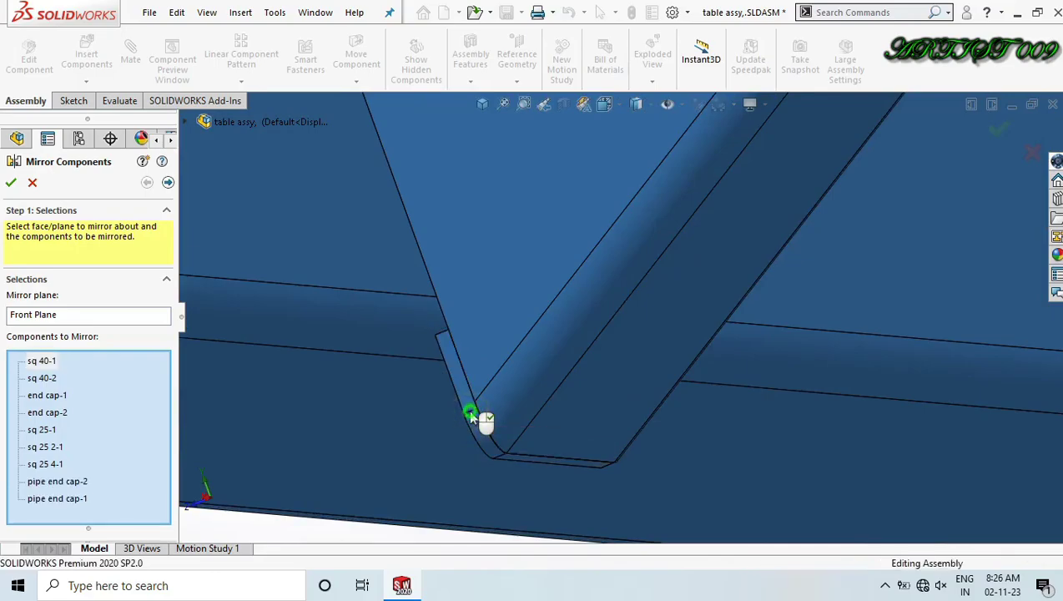
pyautogui.rightClick(470, 418)
pyautogui.hotkey('ctrl', '7')
# Examine the mirrored end caps on the braces around the table's lower frame from above and below.
pyautogui.scroll(-5, 709, 386)
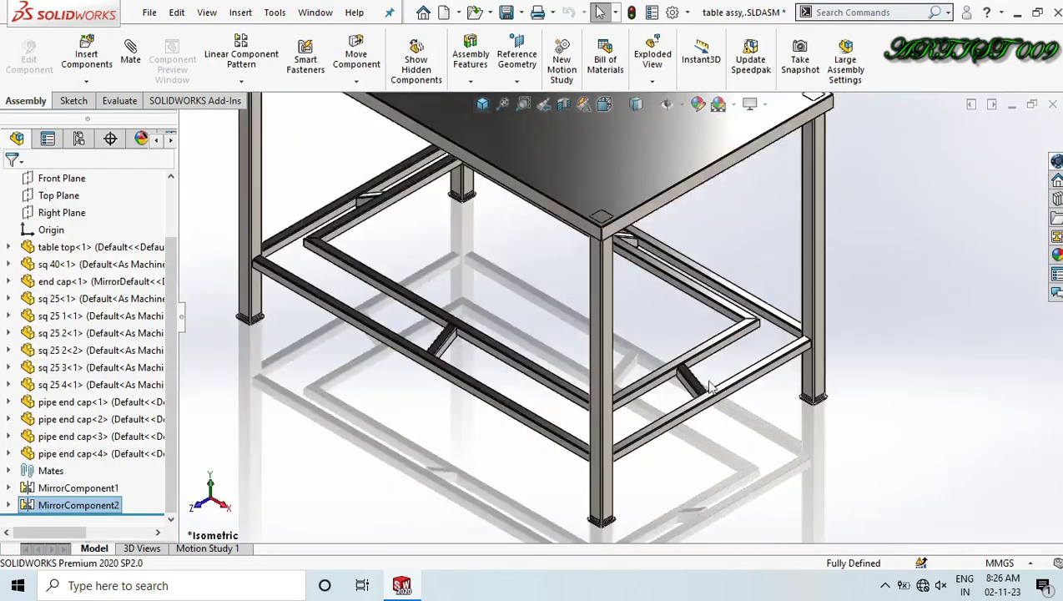
pyautogui.scroll(-8, 709, 386)
pyautogui.scroll(2, 728, 422)
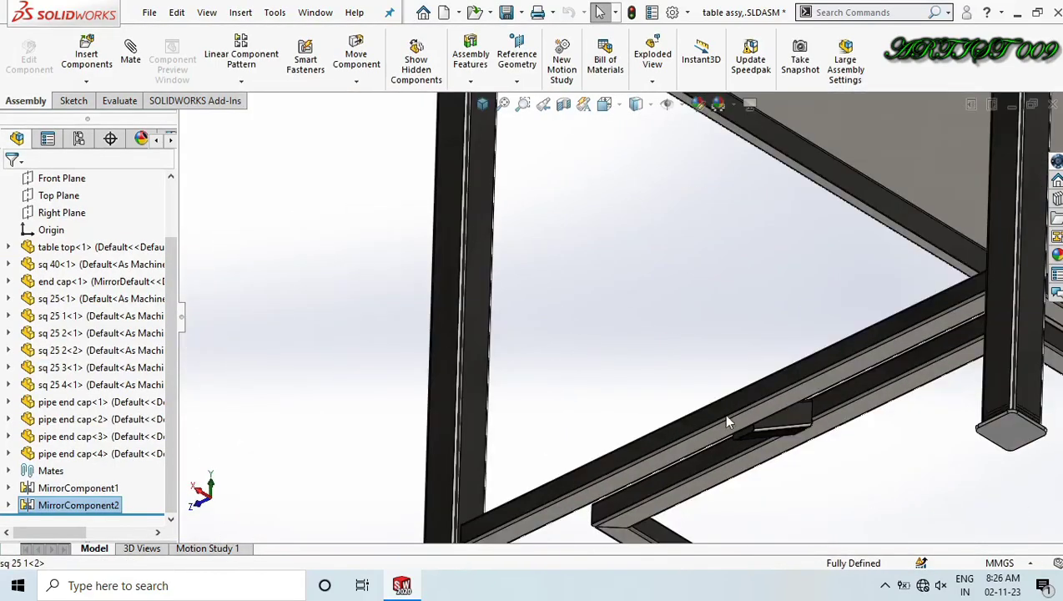
pyautogui.scroll(-2, 751, 421)
pyautogui.scroll(7, 768, 421)
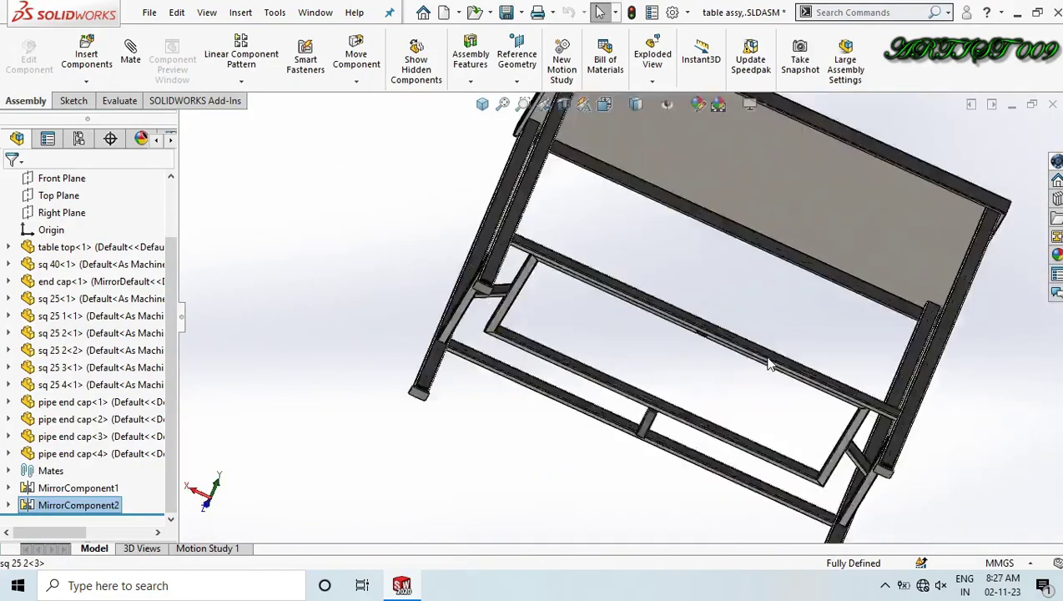
pyautogui.scroll(-5, 768, 364)
pyautogui.moveTo(700, 392); pyautogui.dragTo(776, 342, button='middle')
pyautogui.hotkey('ctrl', '7')
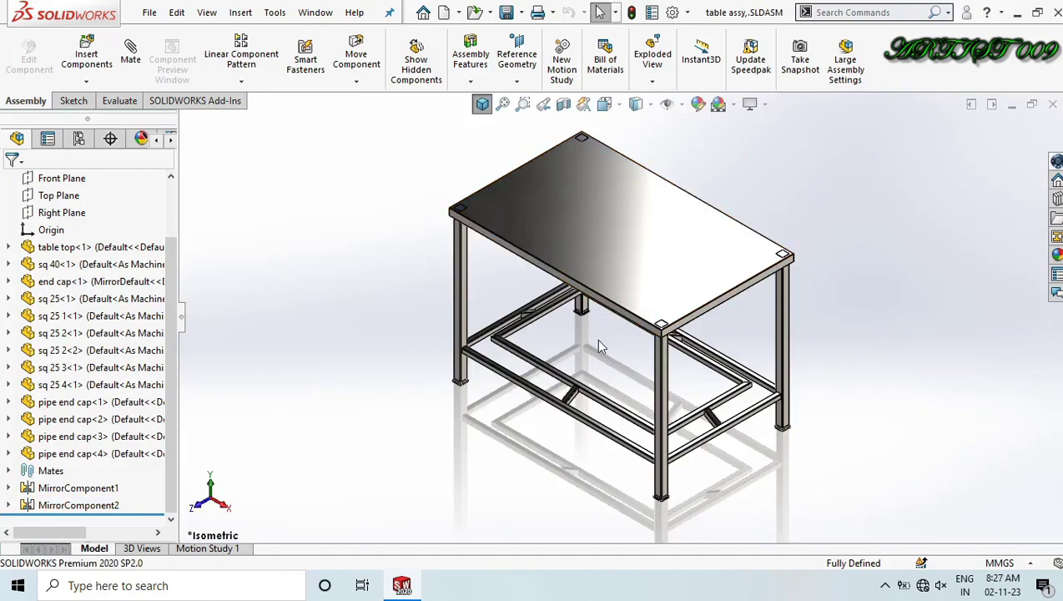
# Review the completed table assembly from several sides.
pyautogui.moveTo(584, 330); pyautogui.dragTo(556, 260, button='middle')
pyautogui.moveTo(606, 292); pyautogui.dragTo(624, 316, button='middle')
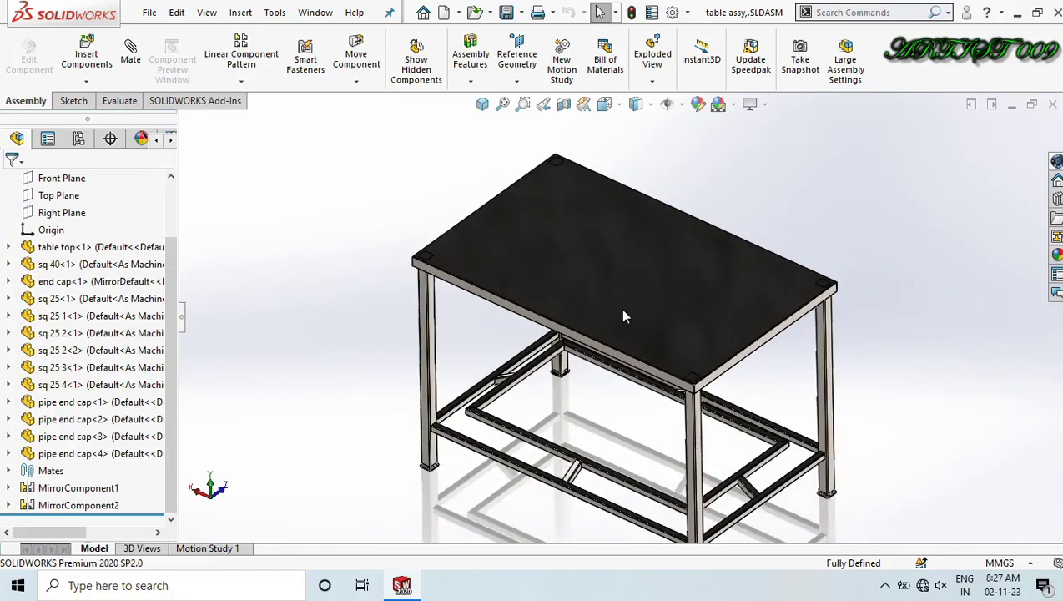
pyautogui.moveTo(616, 427); pyautogui.dragTo(723, 382, button='middle')
pyautogui.scroll(1, 636, 446)
pyautogui.moveTo(539, 330); pyautogui.dragTo(375, 395, button='middle')
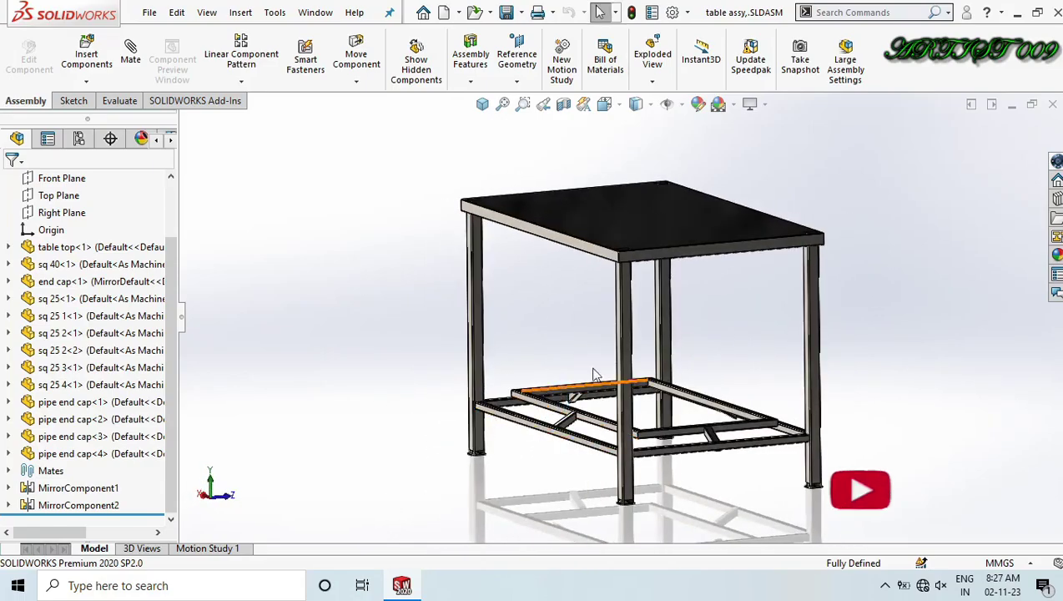
pyautogui.scroll(-2, 592, 290)
pyautogui.scroll(2, 592, 290)
pyautogui.moveTo(547, 331); pyautogui.dragTo(572, 373, button='middle')
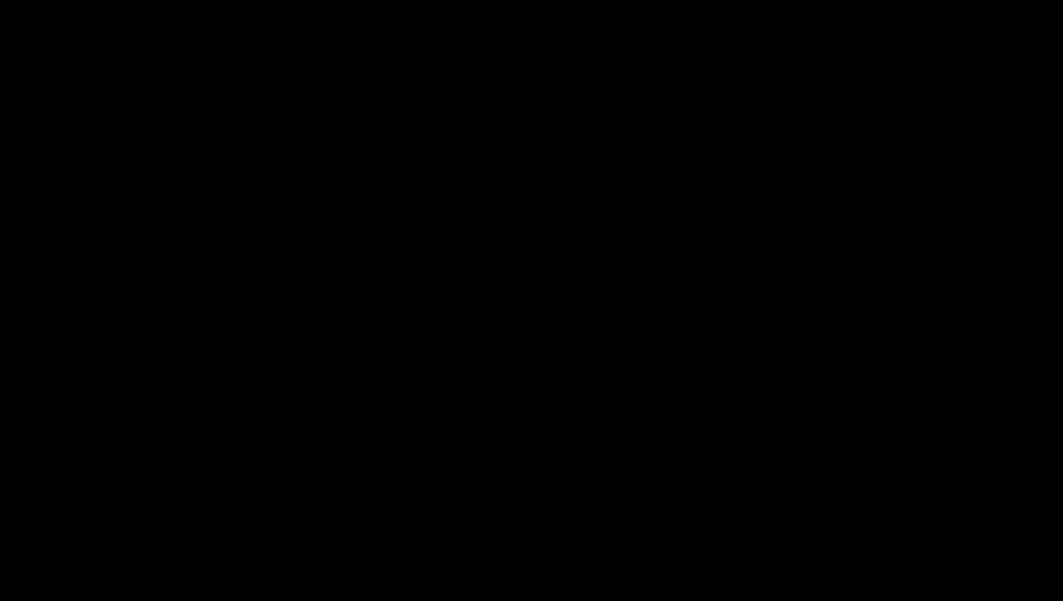